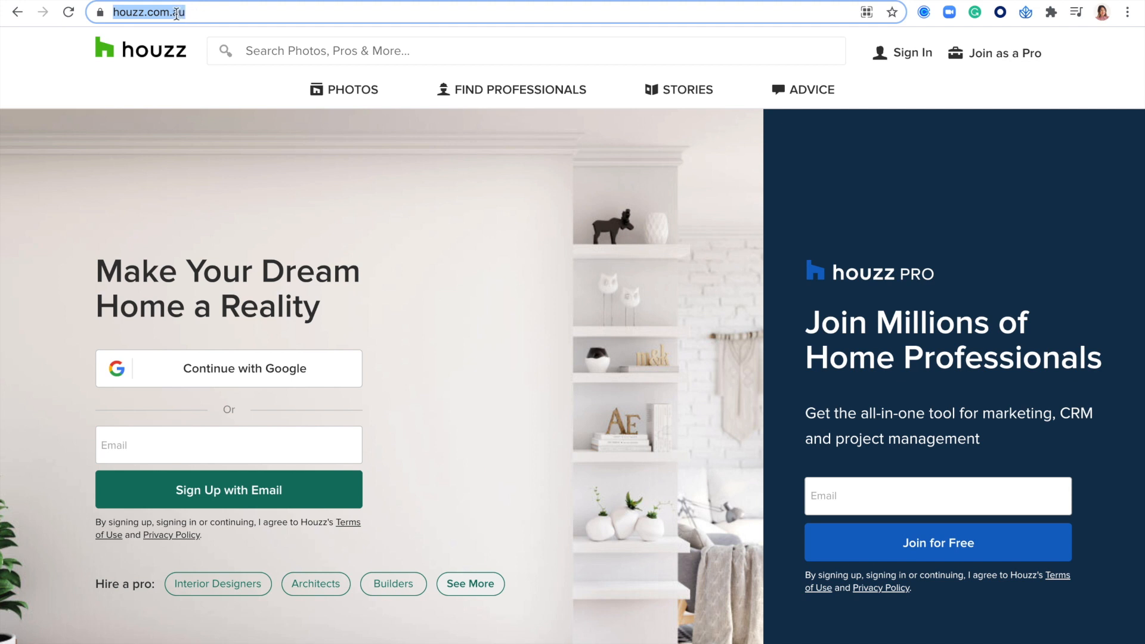
Step: Sign in to houzz.com.au with the saved professional account credentials
left_click(241, 13)
double_click(243, 13)
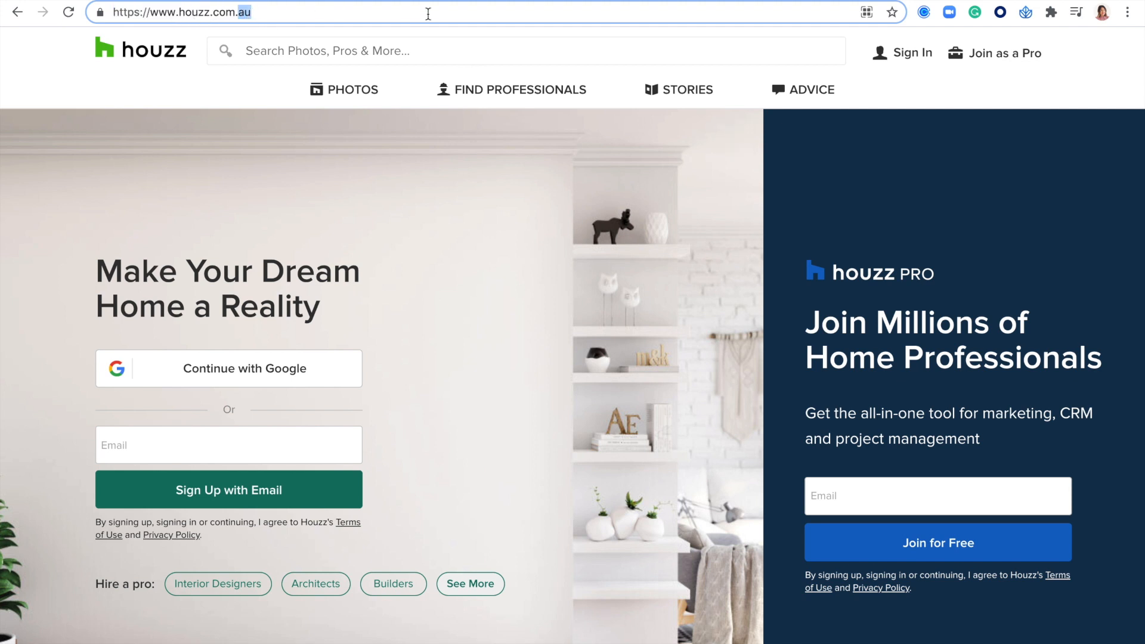
left_click(1096, 63)
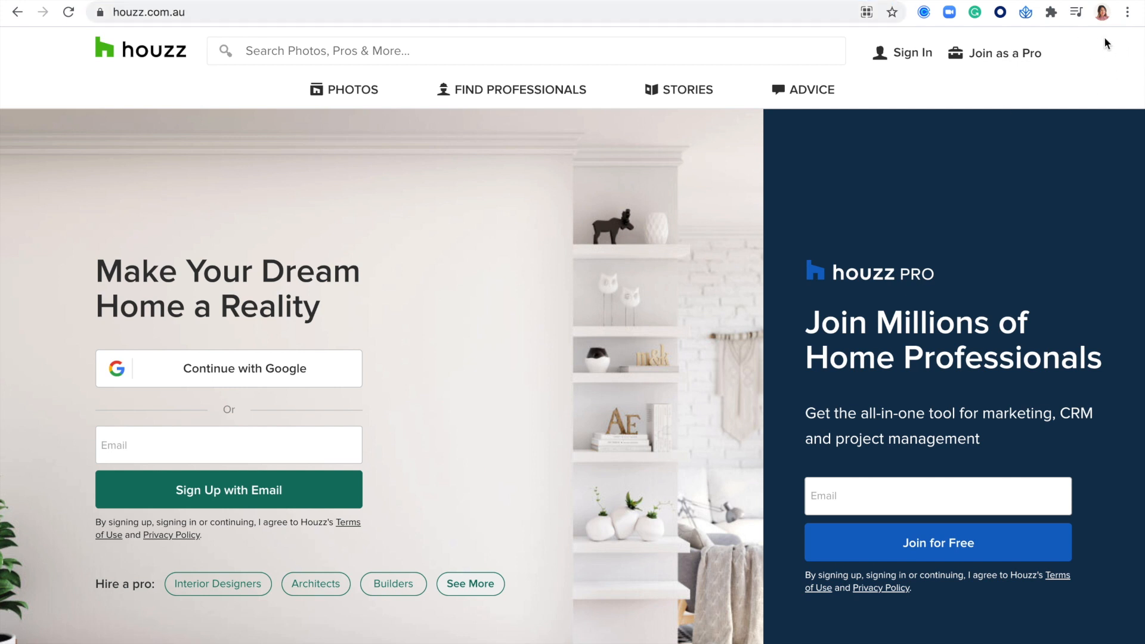
left_click(901, 60)
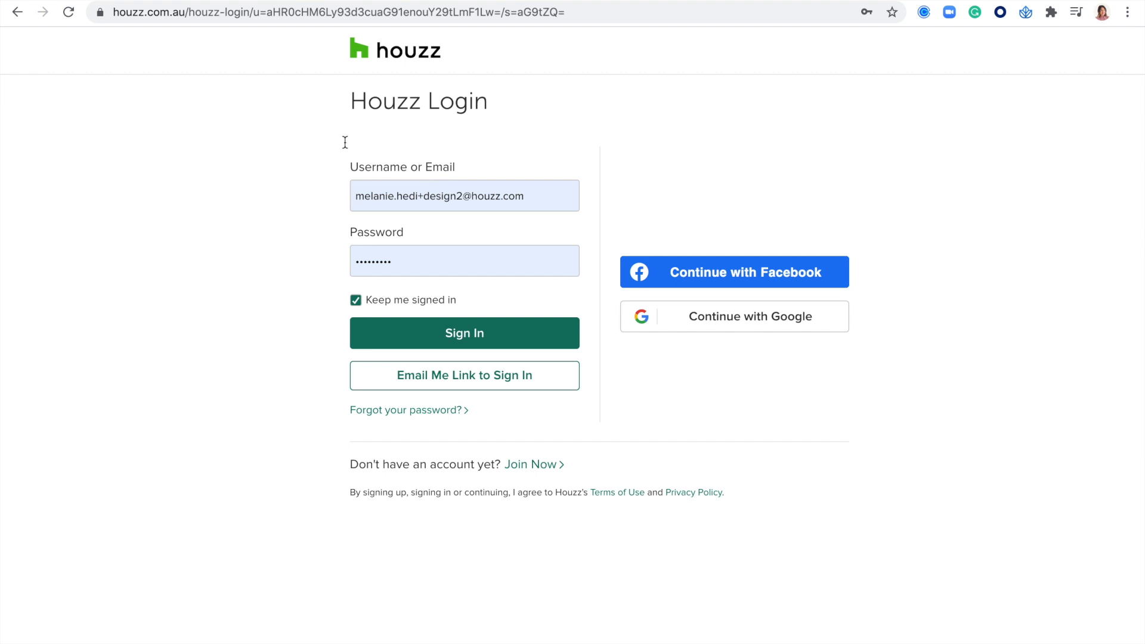
left_click(471, 338)
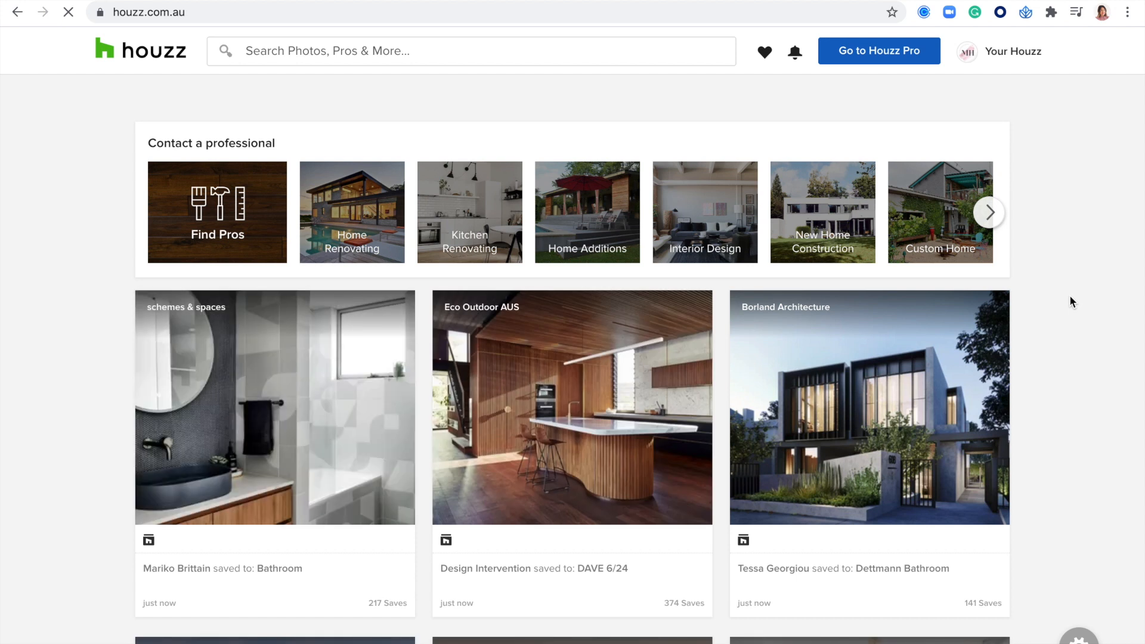
Step: Open the Hedi Design profile, preview its public version, then return to the private view
left_click(1016, 53)
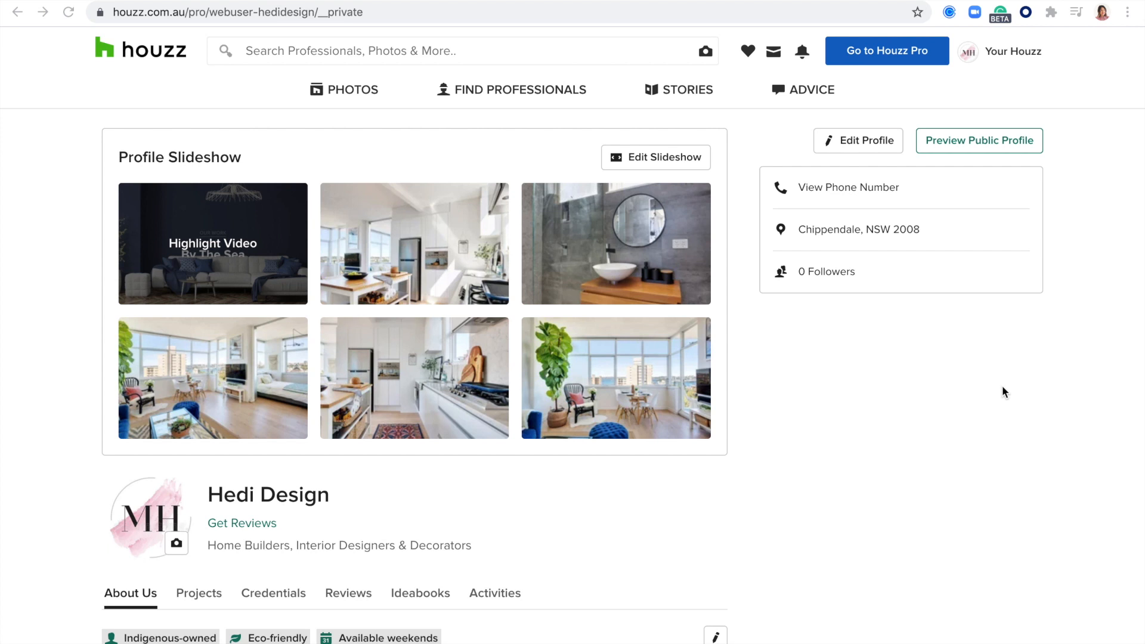
left_click(978, 145)
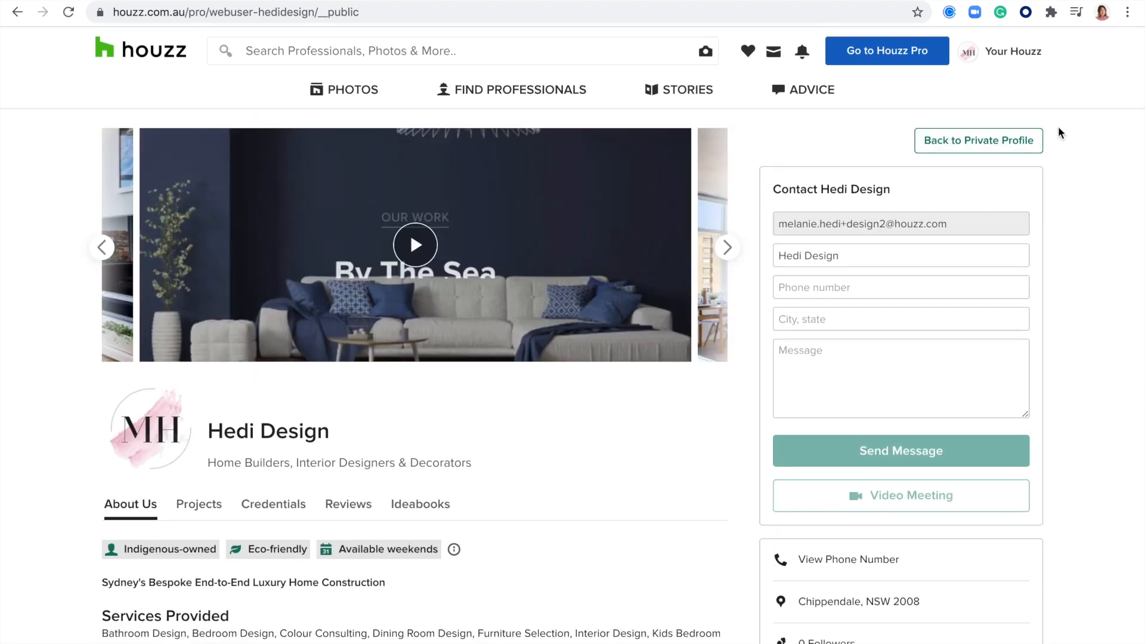
left_click(959, 148)
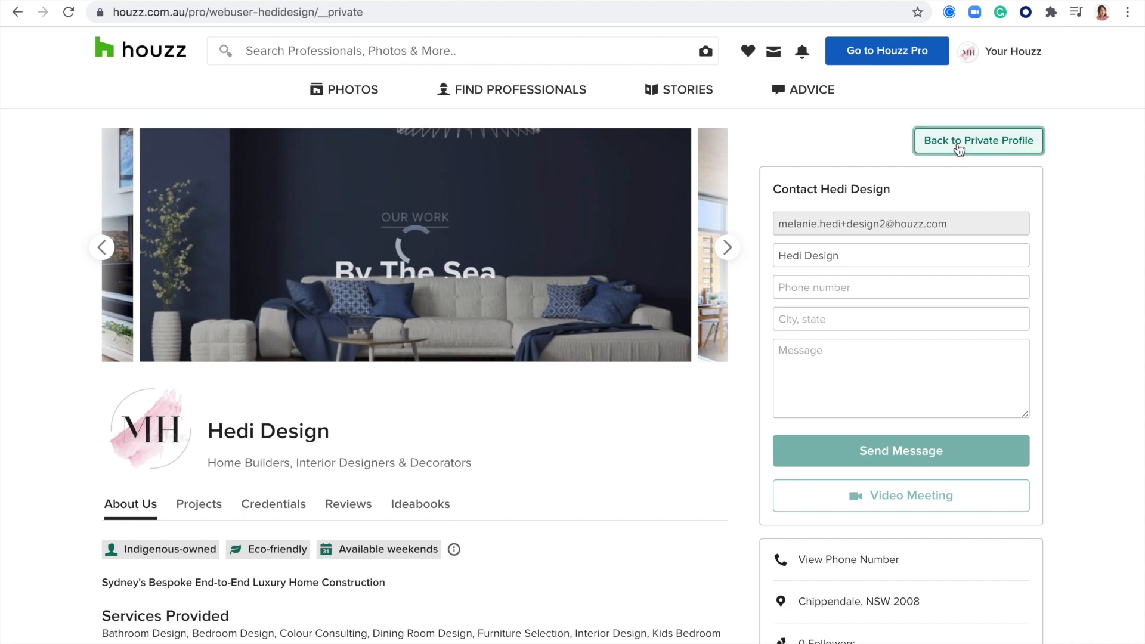
scroll(517, 340, "down", 2)
scroll(514, 341, "up", 2)
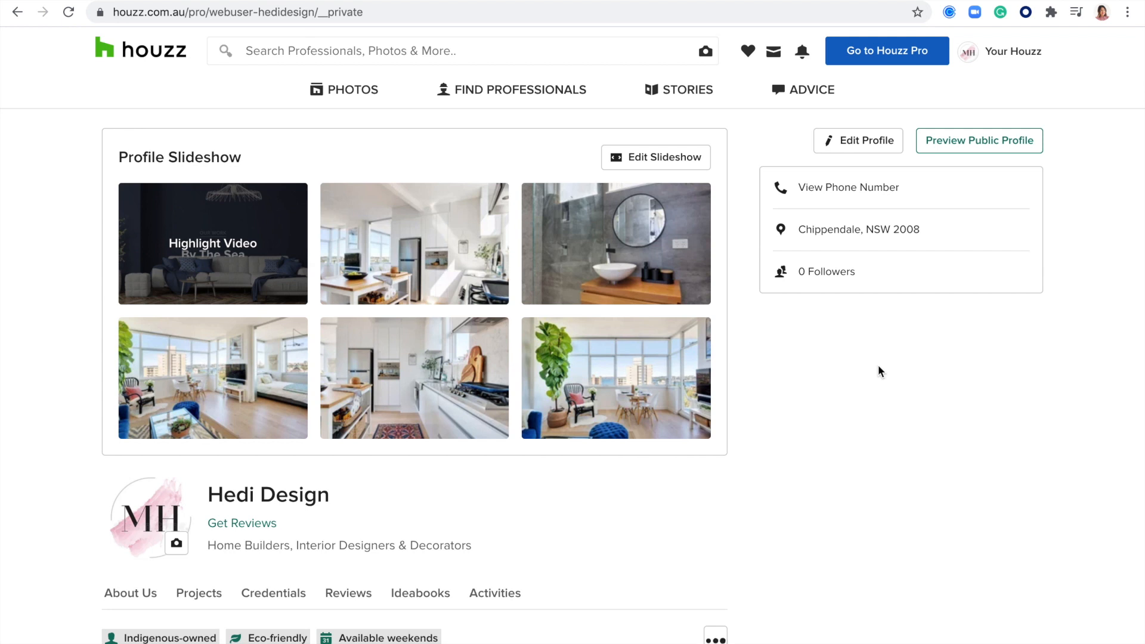
left_click(853, 143)
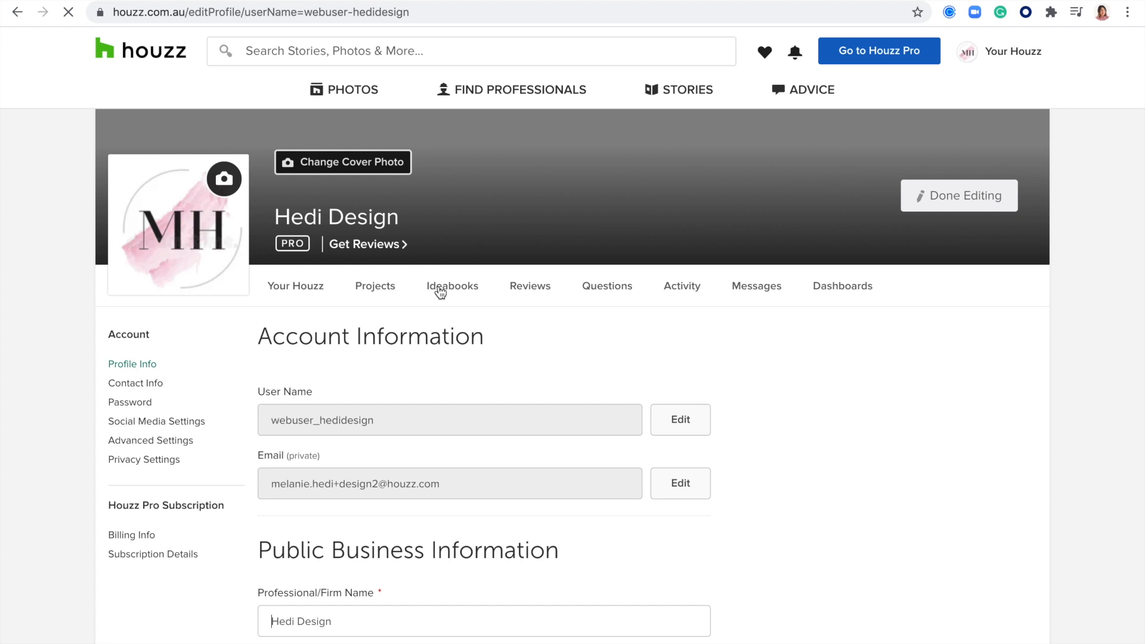
scroll(421, 244, "down", 3)
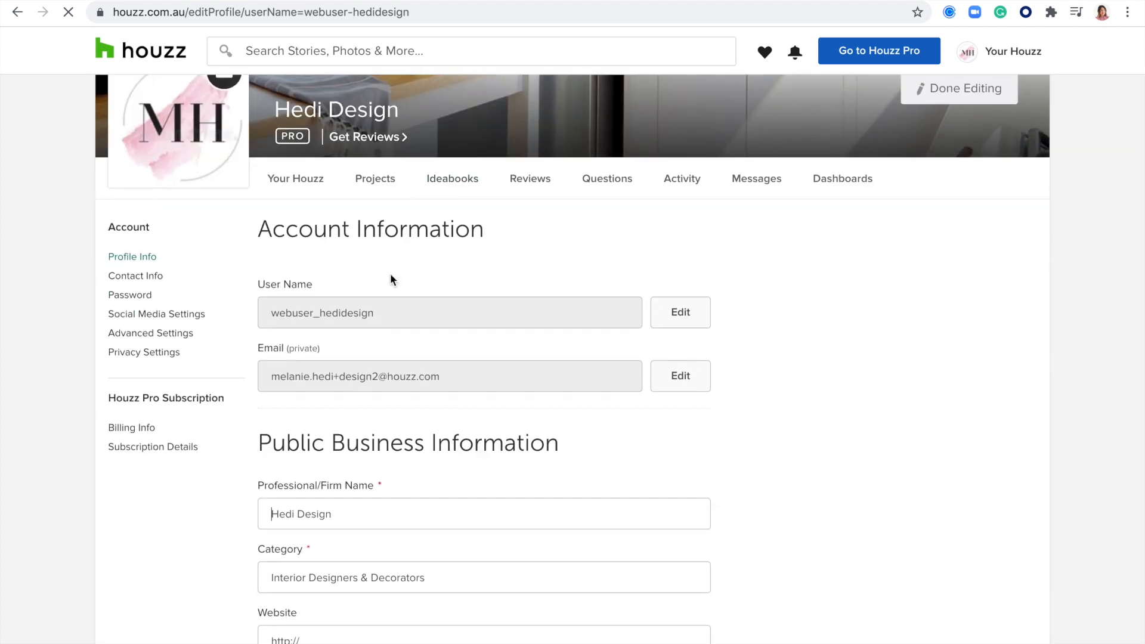
scroll(391, 274, "down", 5)
scroll(823, 325, "down", 4)
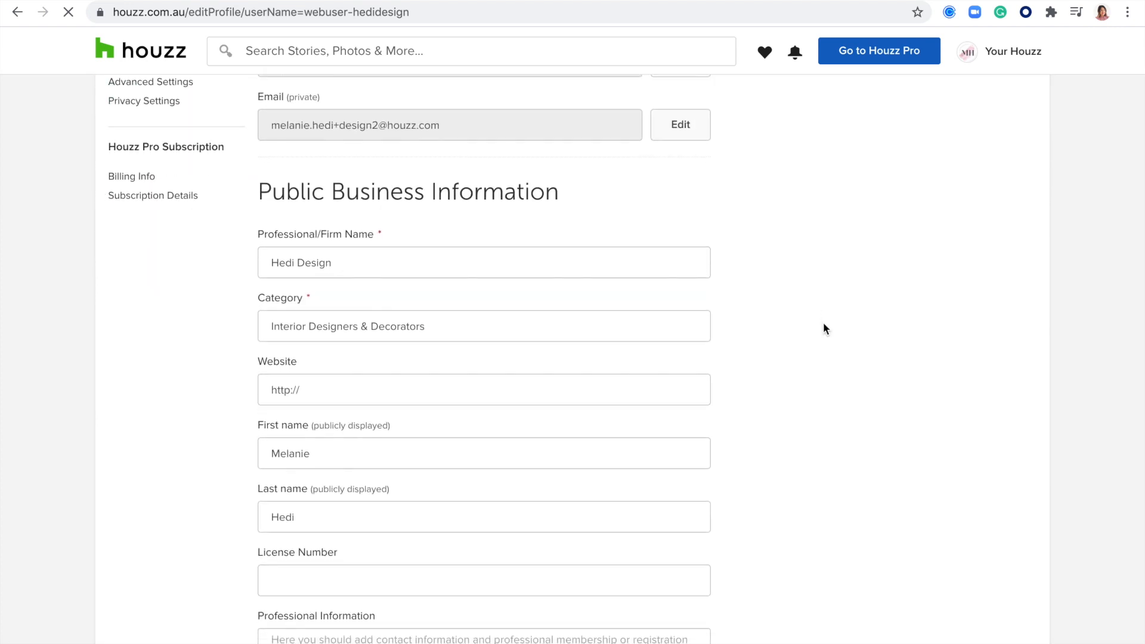
scroll(826, 328, "down", 8)
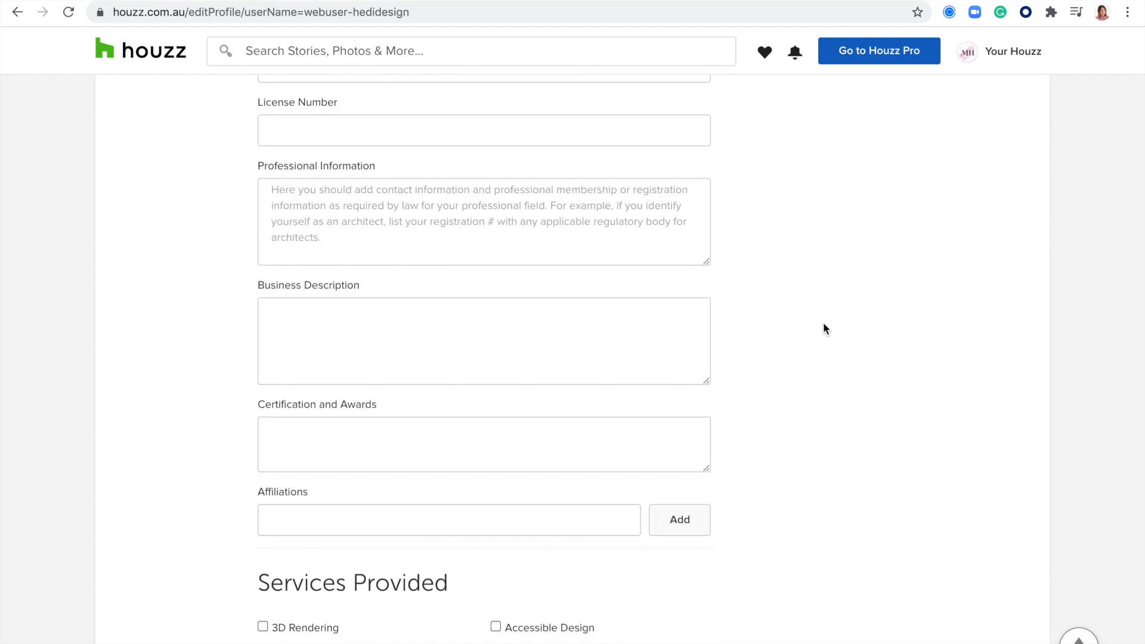
scroll(826, 328, "down", 20)
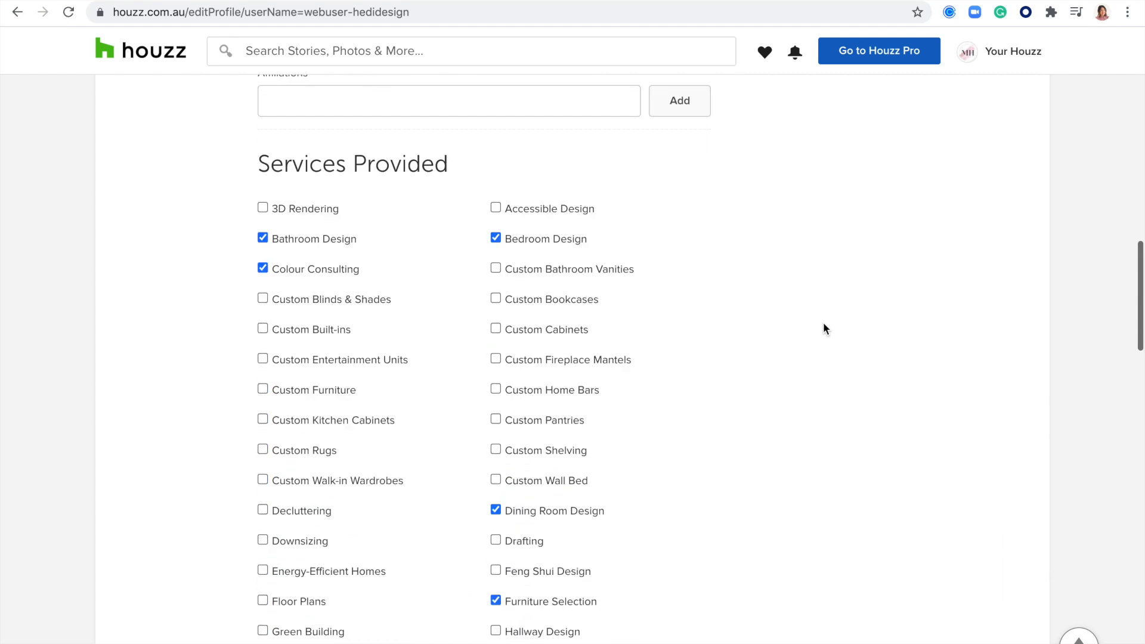
scroll(825, 328, "down", 8)
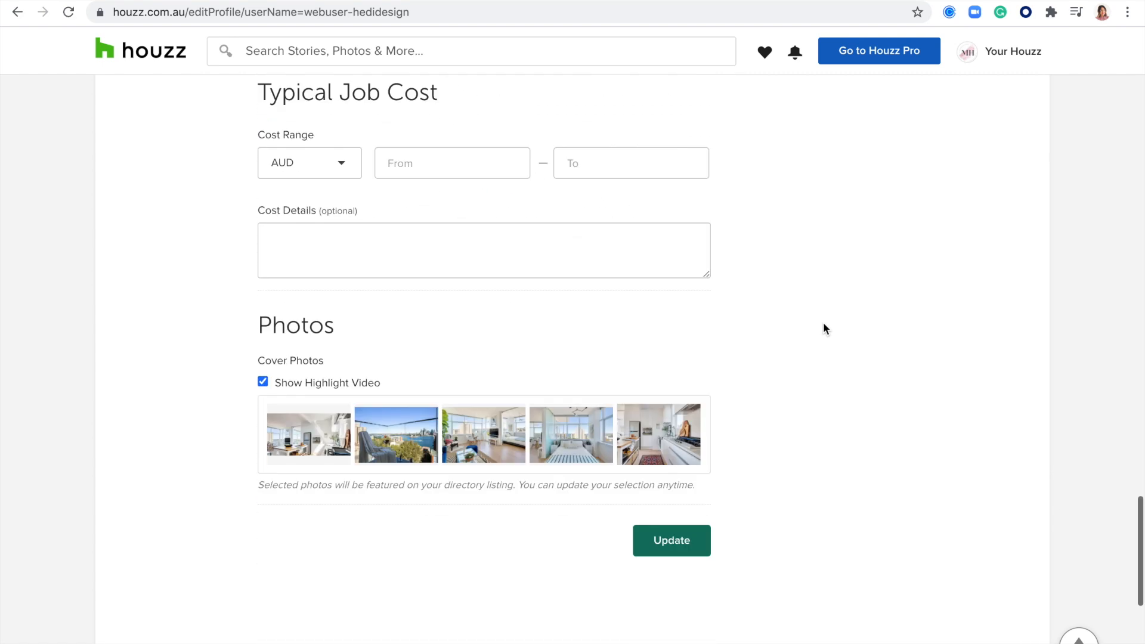
scroll(825, 328, "up", 20)
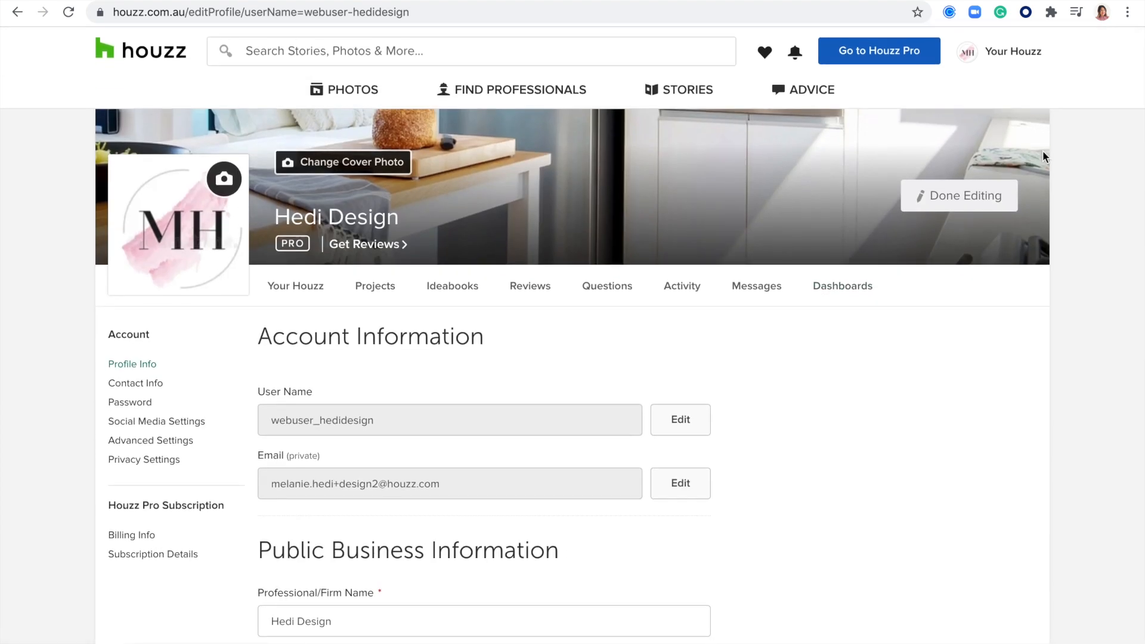
left_click(953, 197)
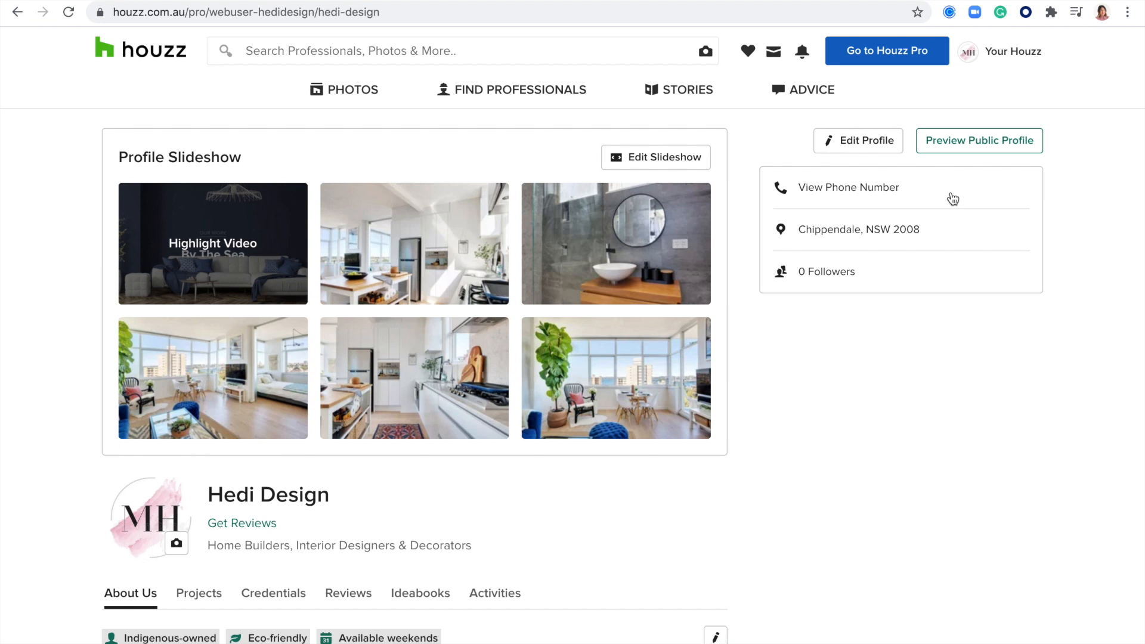
Step: Switch to the Houzz Pro dashboard and browse the Marketing, Leads and Projects menus
left_click(884, 57)
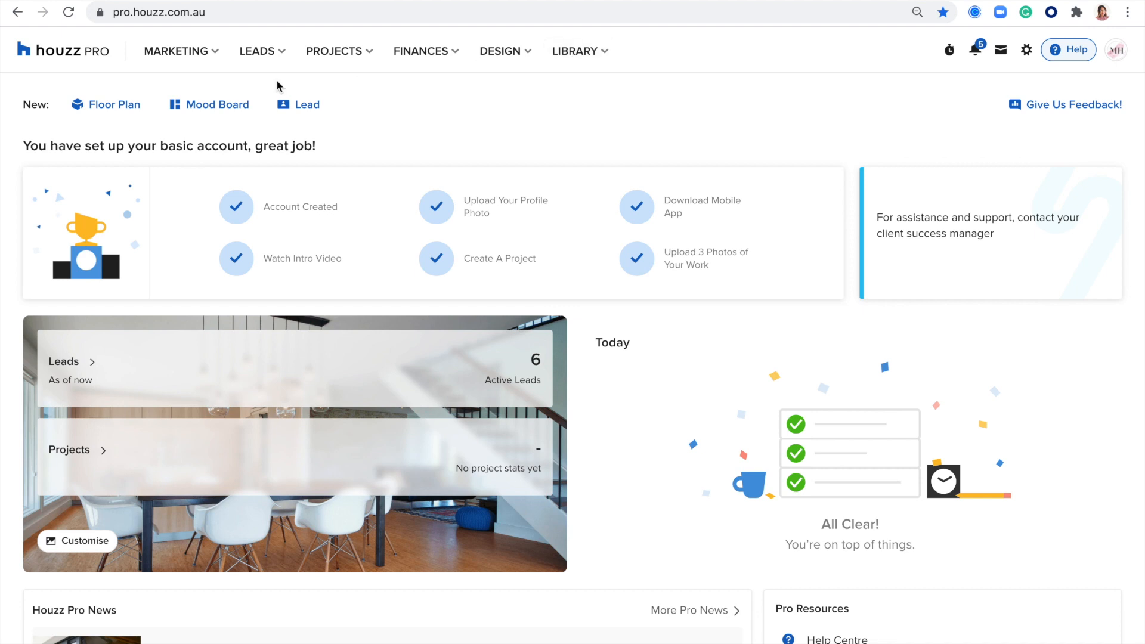
left_click(221, 57)
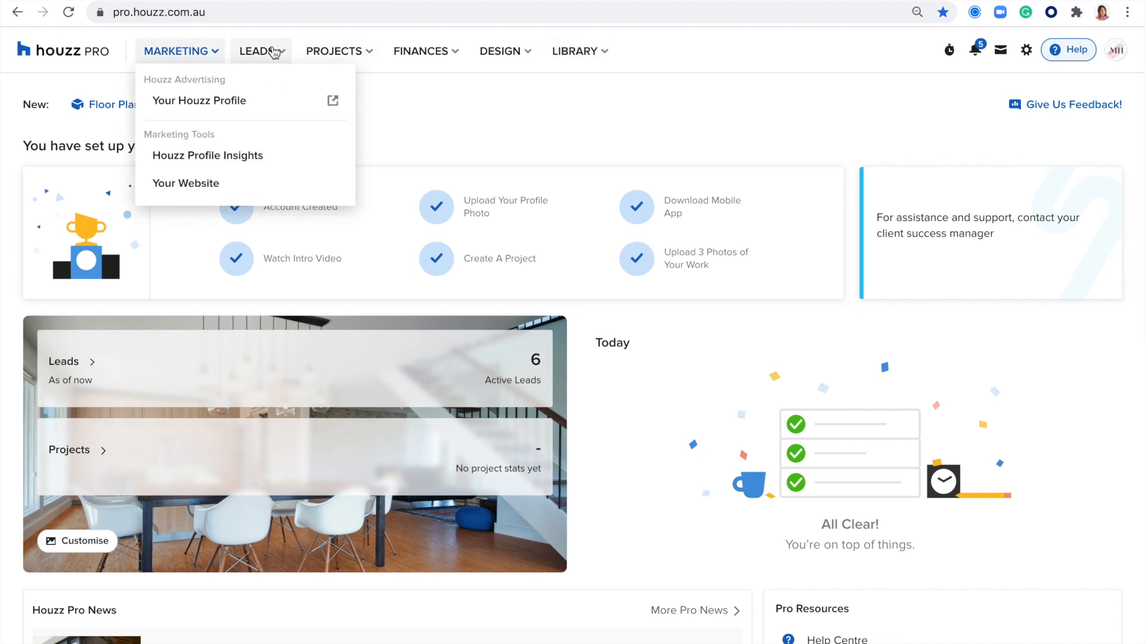
left_click(280, 51)
left_click(356, 53)
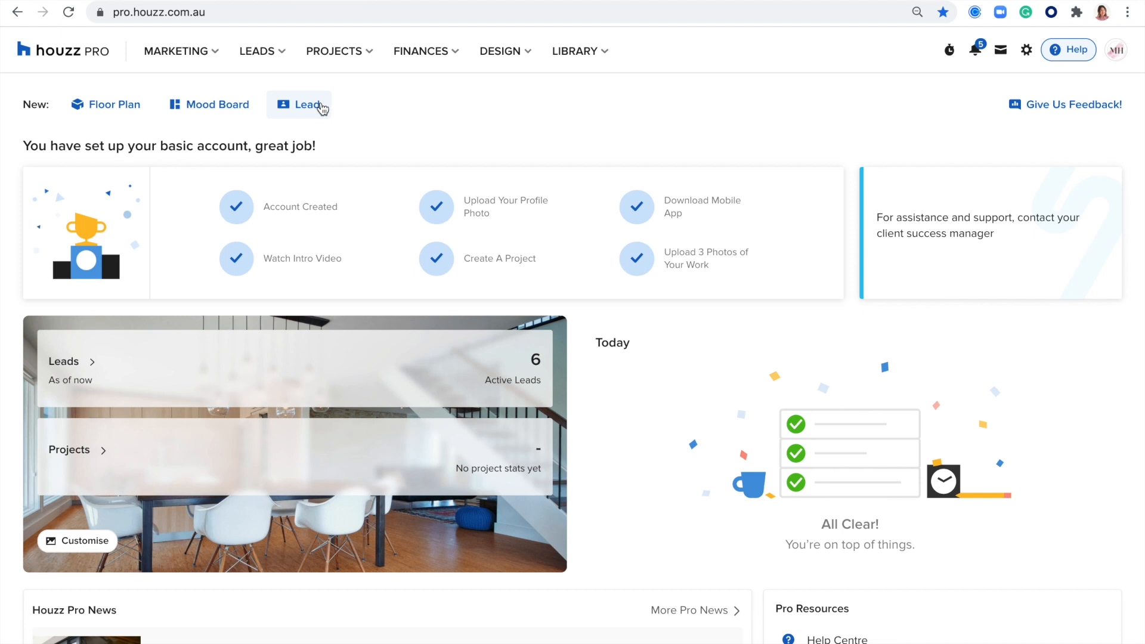
Step: Bring up the Customise Your Overview dialog showing Leads and Projects ticked
scroll(322, 110, "down", 1)
left_click_drag(322, 126, 99, 133)
scroll(370, 145, "down", 1)
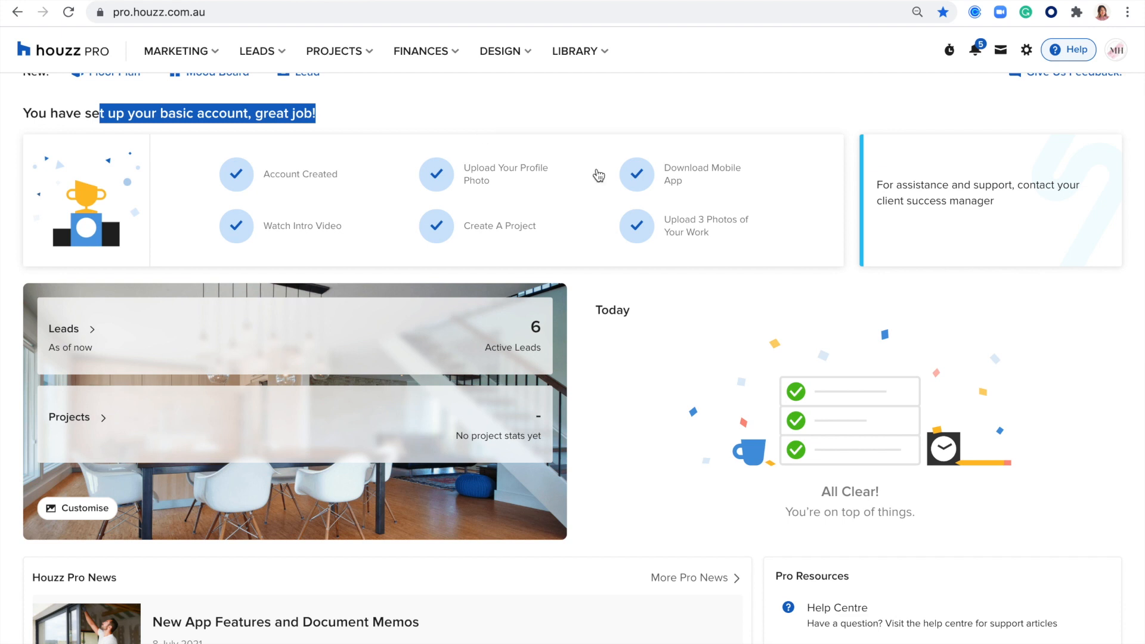
mouse_move(517, 180)
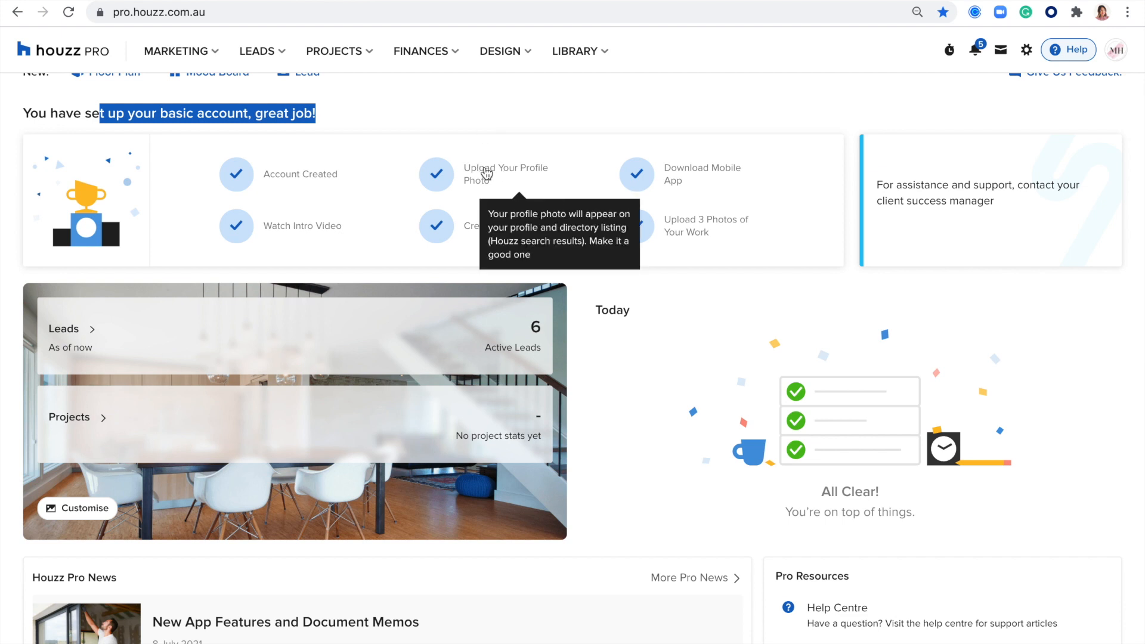
mouse_move(452, 230)
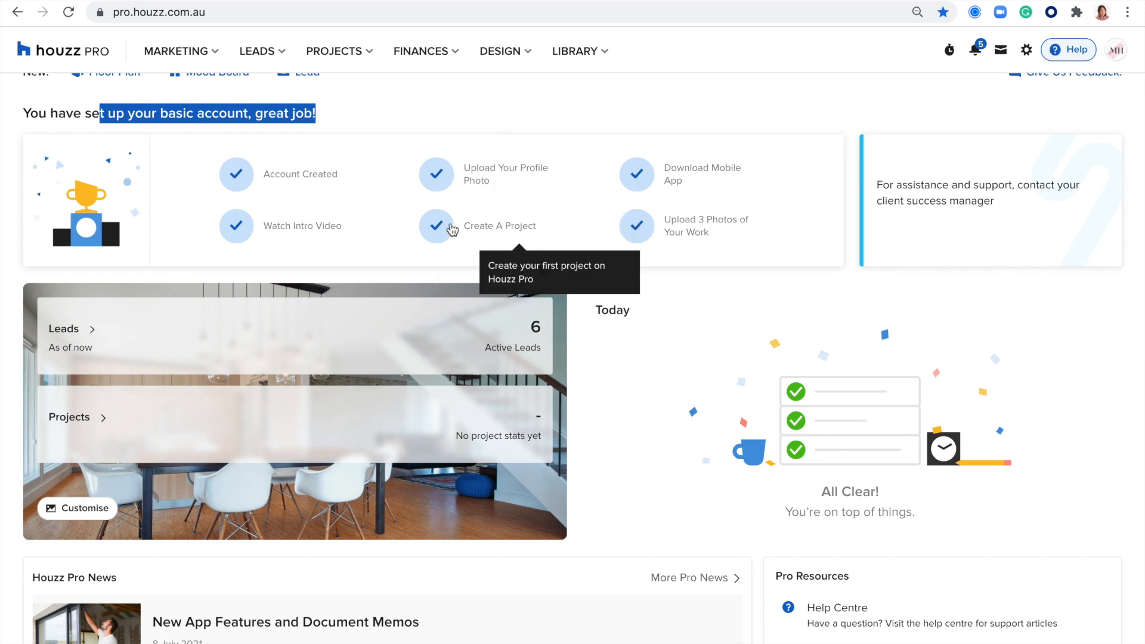
scroll(629, 340, "down", 3)
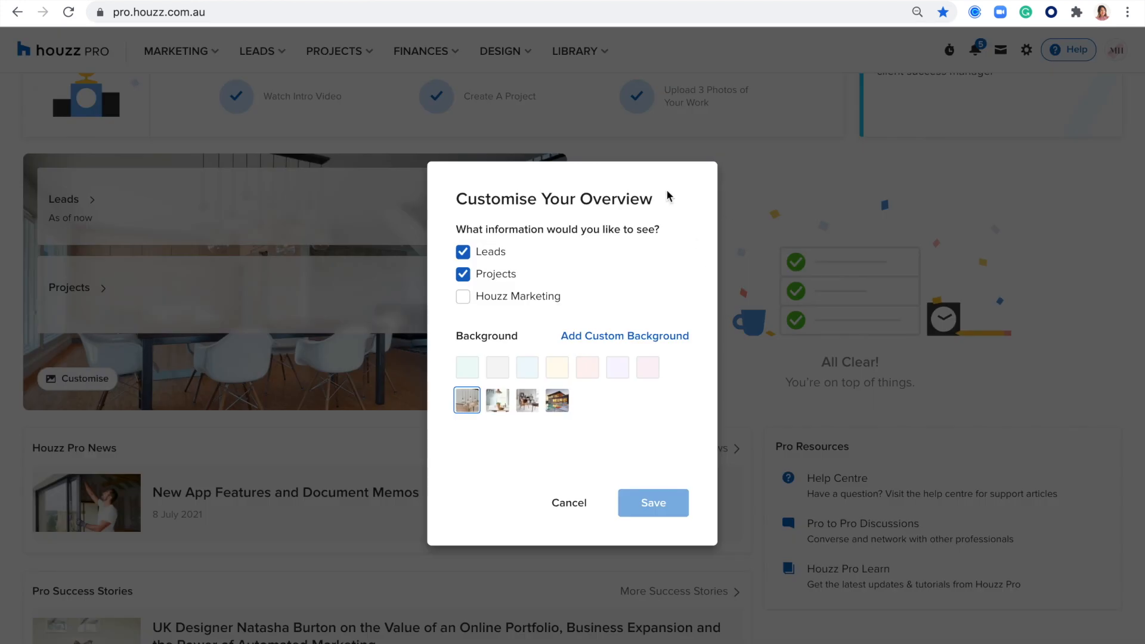
Step: Tick and untick Houzz Marketing, then cancel the overview customisation
left_click(463, 301)
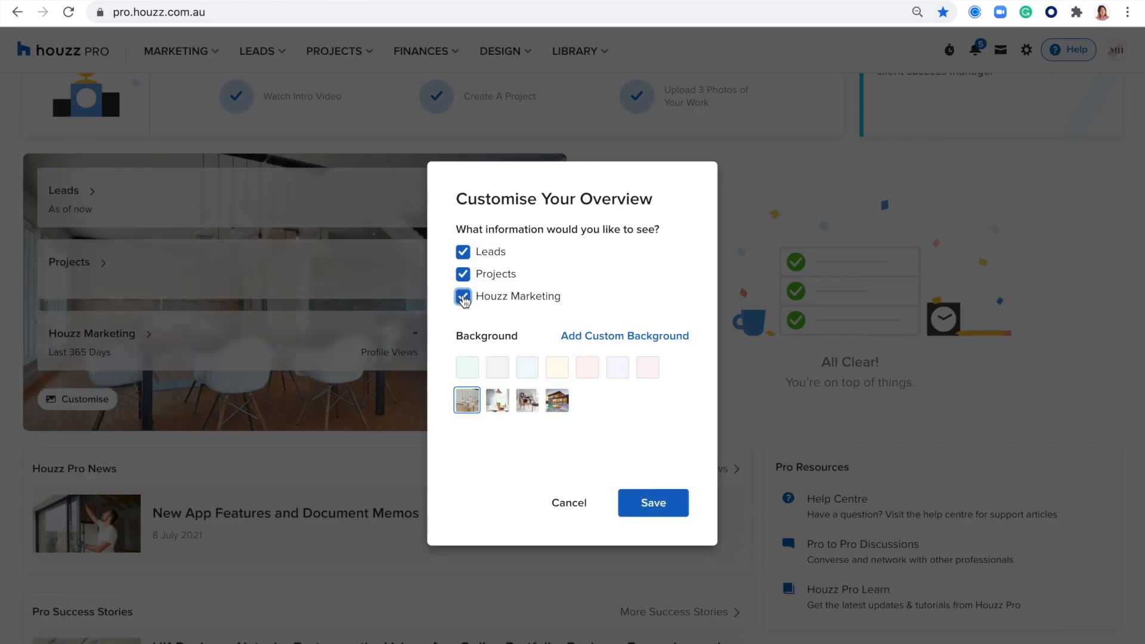
left_click(463, 301)
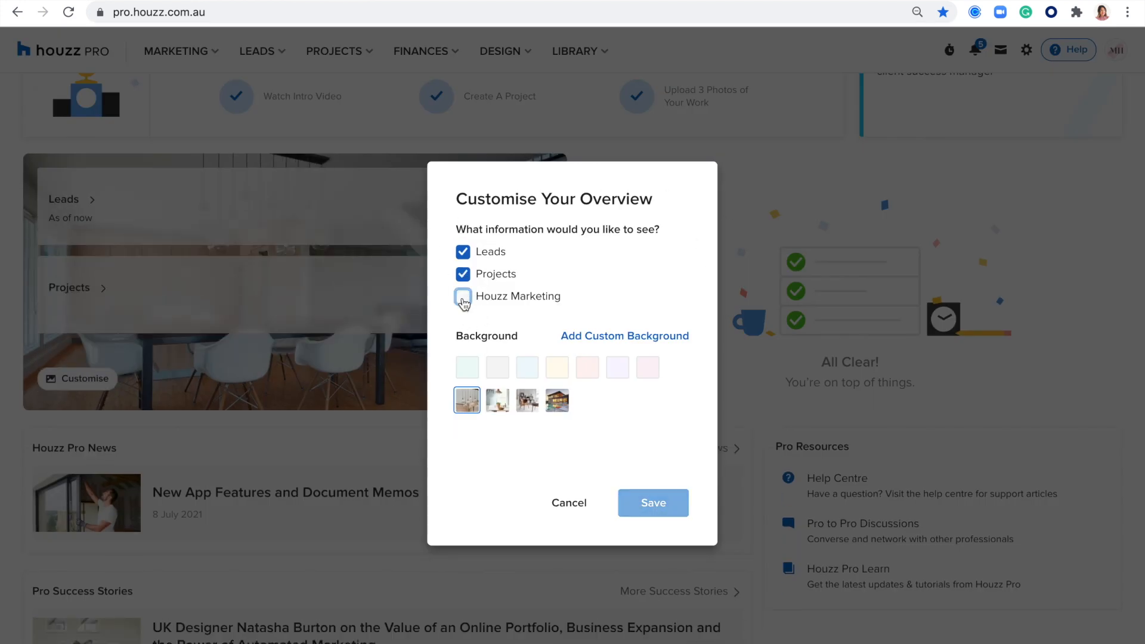
left_click(569, 504)
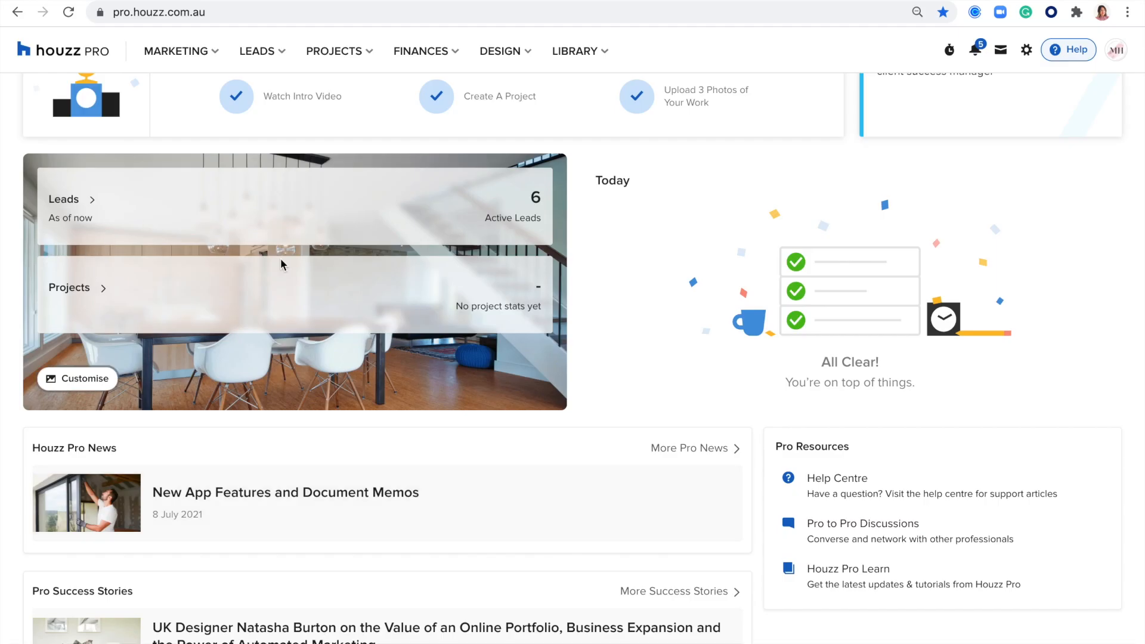
Step: Scroll down the dashboard through the news and articles
scroll(202, 321, "down", 5)
scroll(202, 321, "down", 4)
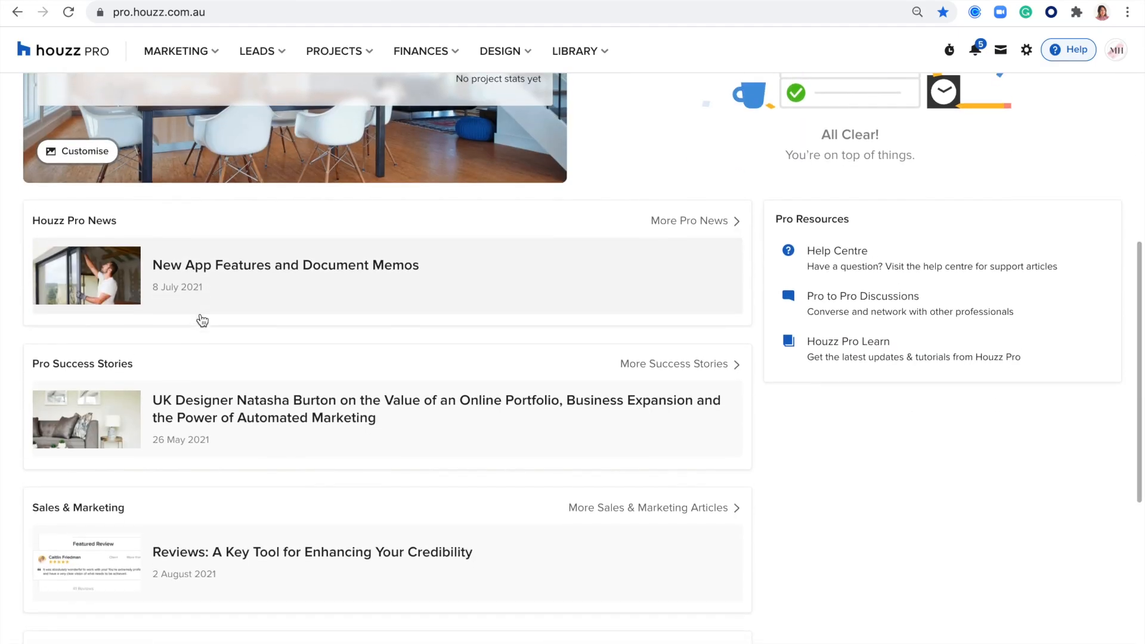
scroll(161, 262, "down", 1)
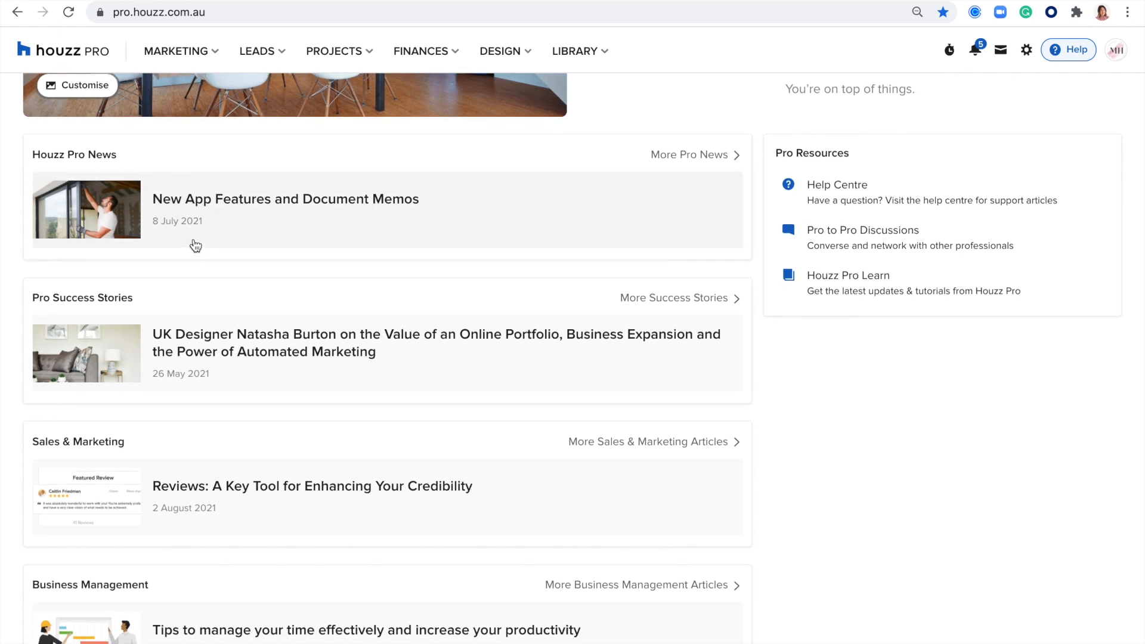
scroll(215, 380, "down", 2)
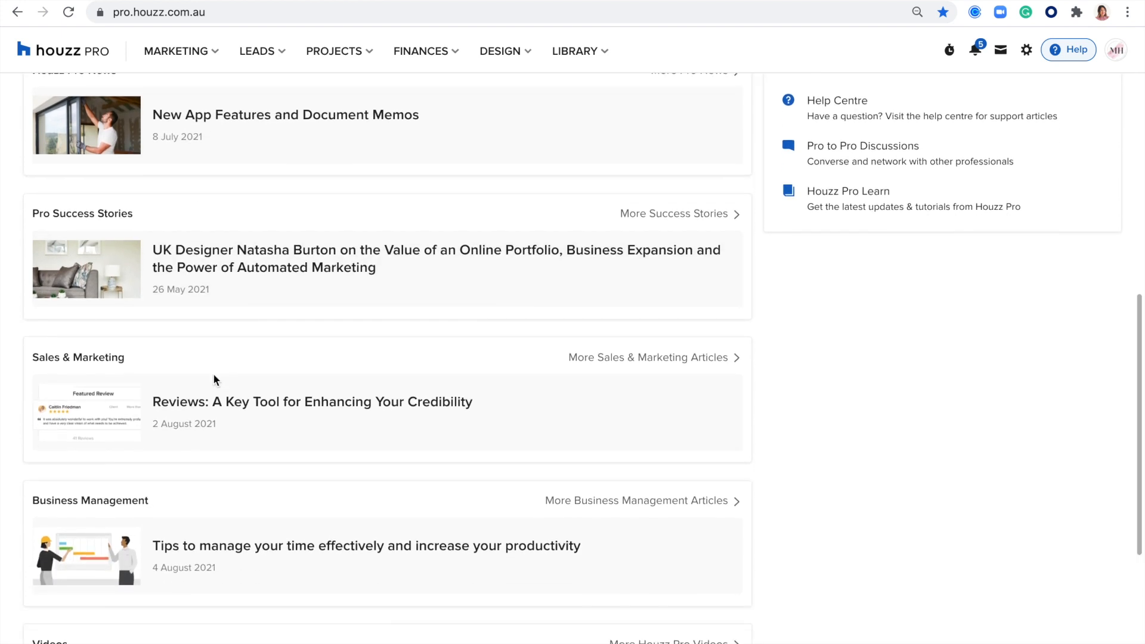
scroll(216, 380, "up", 3)
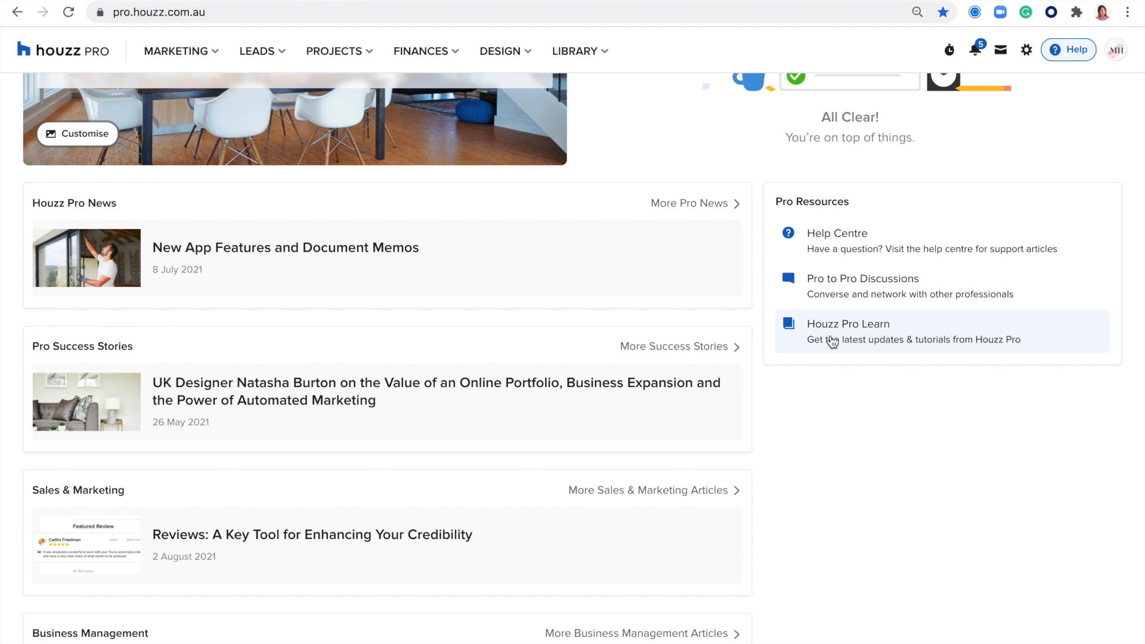
Step: Open the Pro Learn resources and browse the industry and topic filter choices
left_click(832, 334)
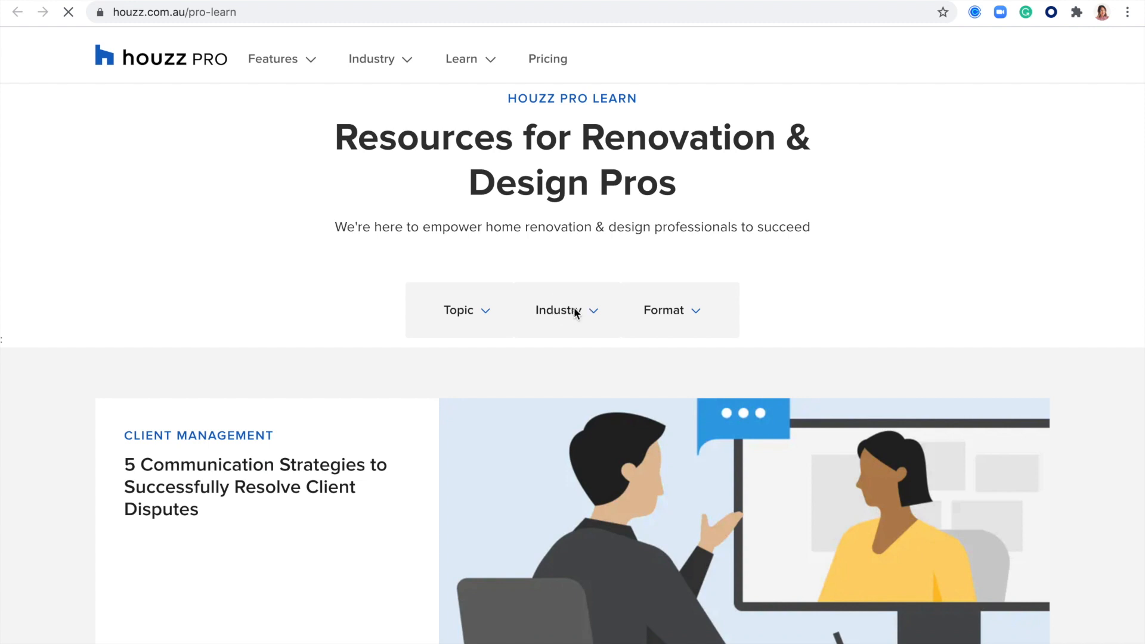
scroll(573, 306, "down", 2)
left_click(563, 220)
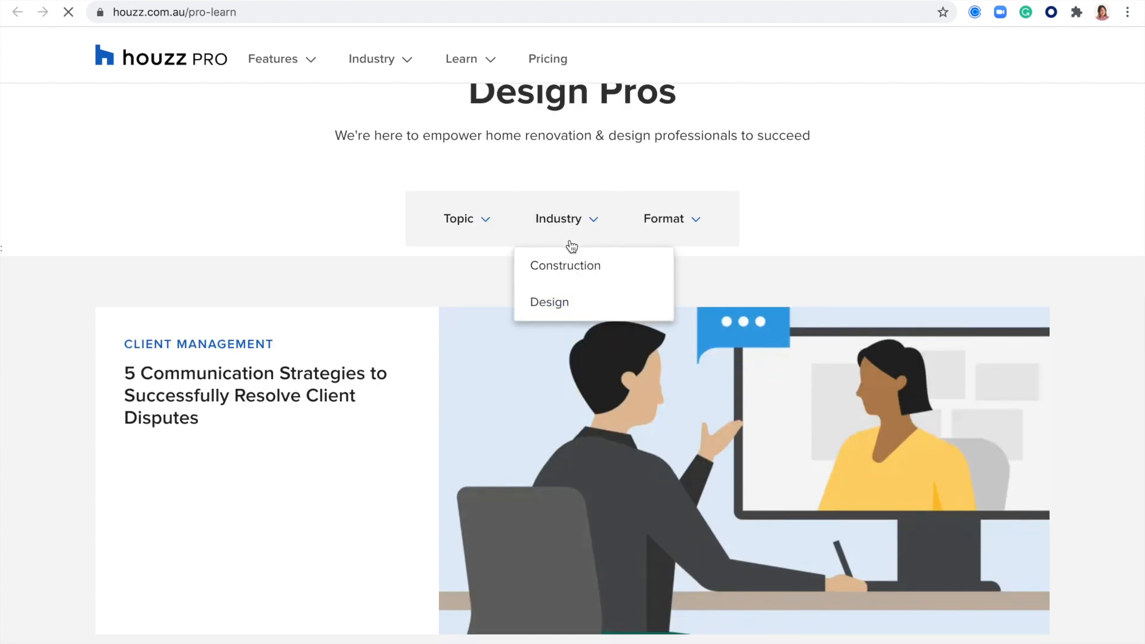
left_click(471, 230)
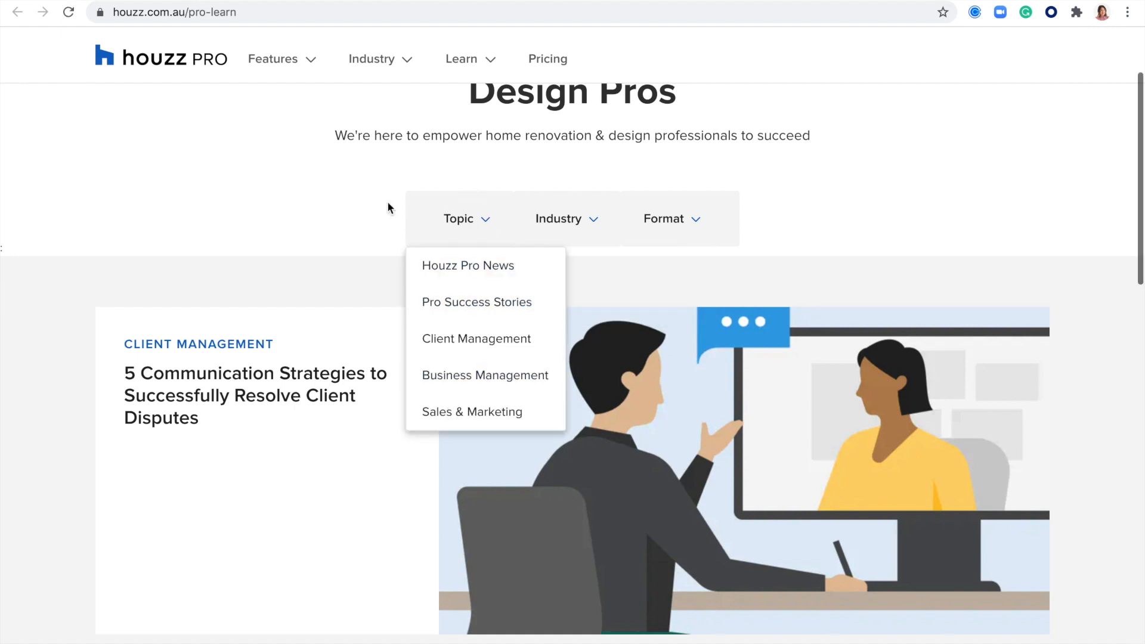
scroll(325, 217, "down", 6)
scroll(325, 217, "up", 9)
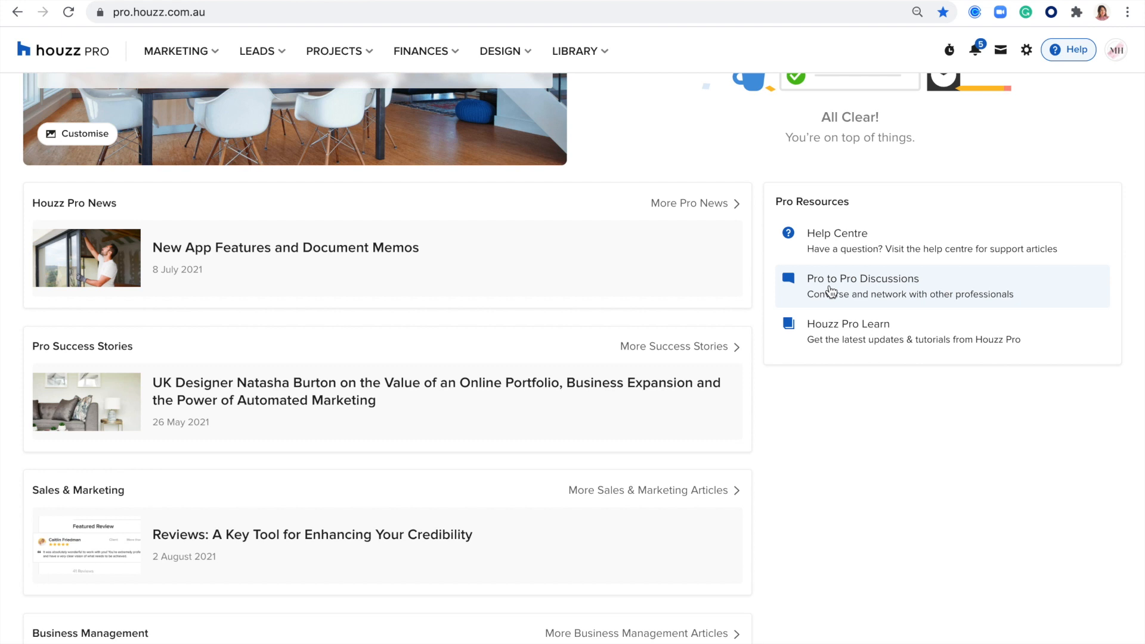
Step: Go to the Help Centre via the Help menu in the top bar
scroll(828, 291, "up", 2)
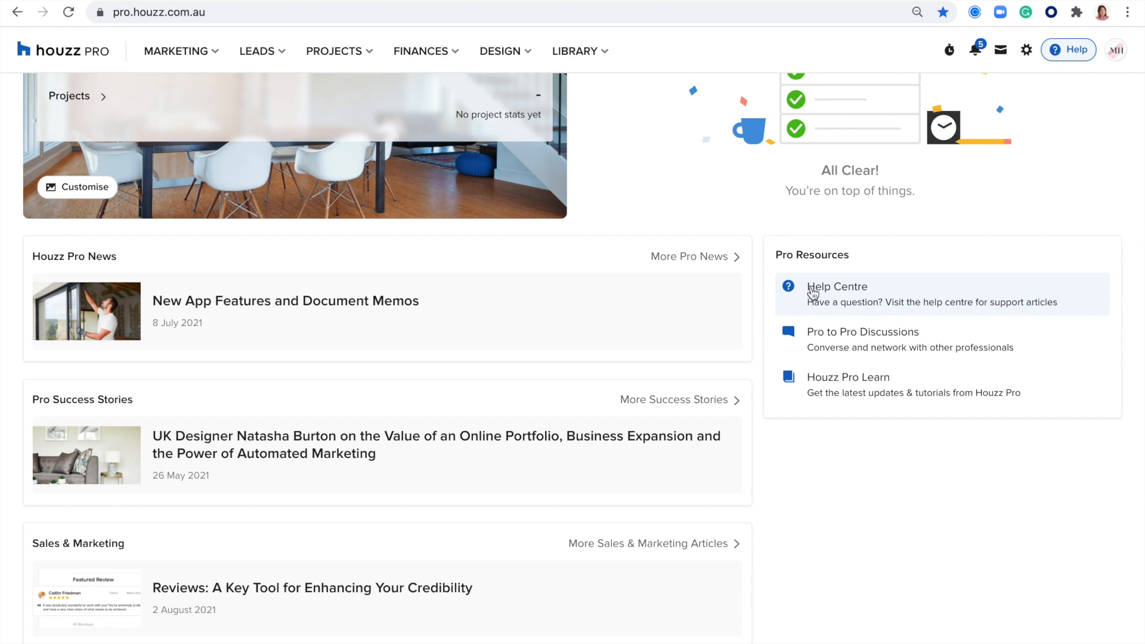
left_click(832, 289)
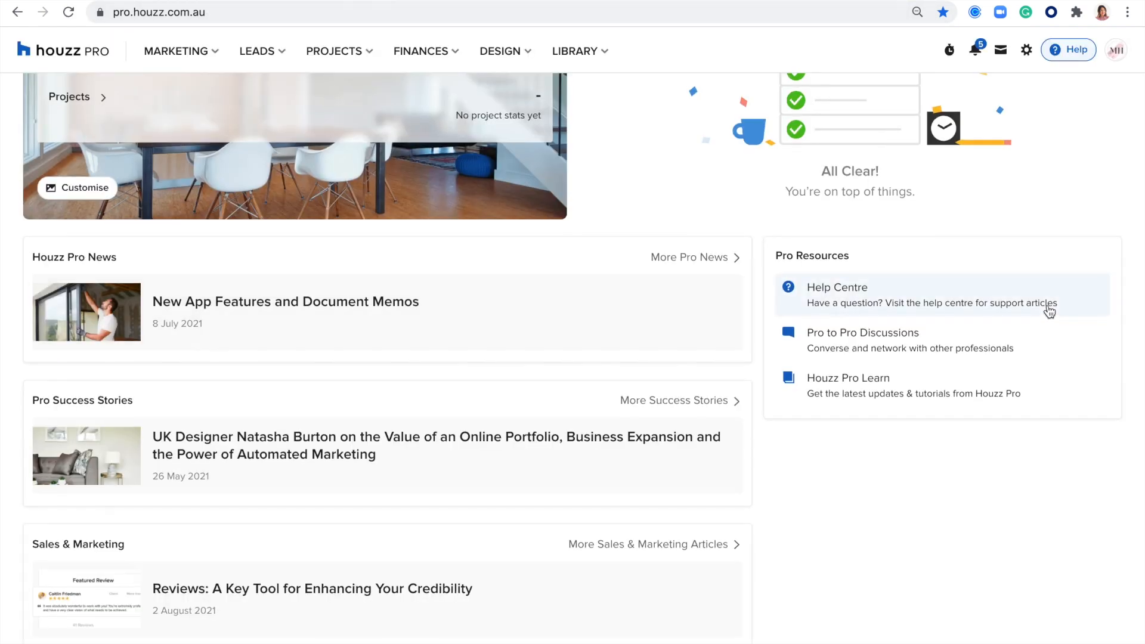
scroll(786, 320, "up", 6)
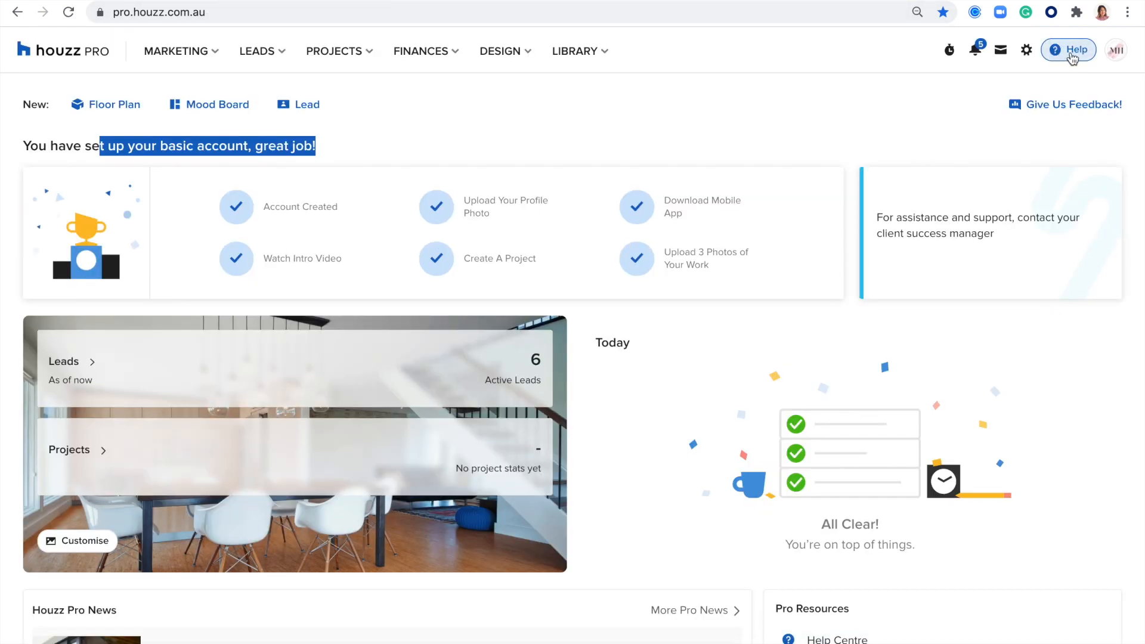
left_click(1062, 50)
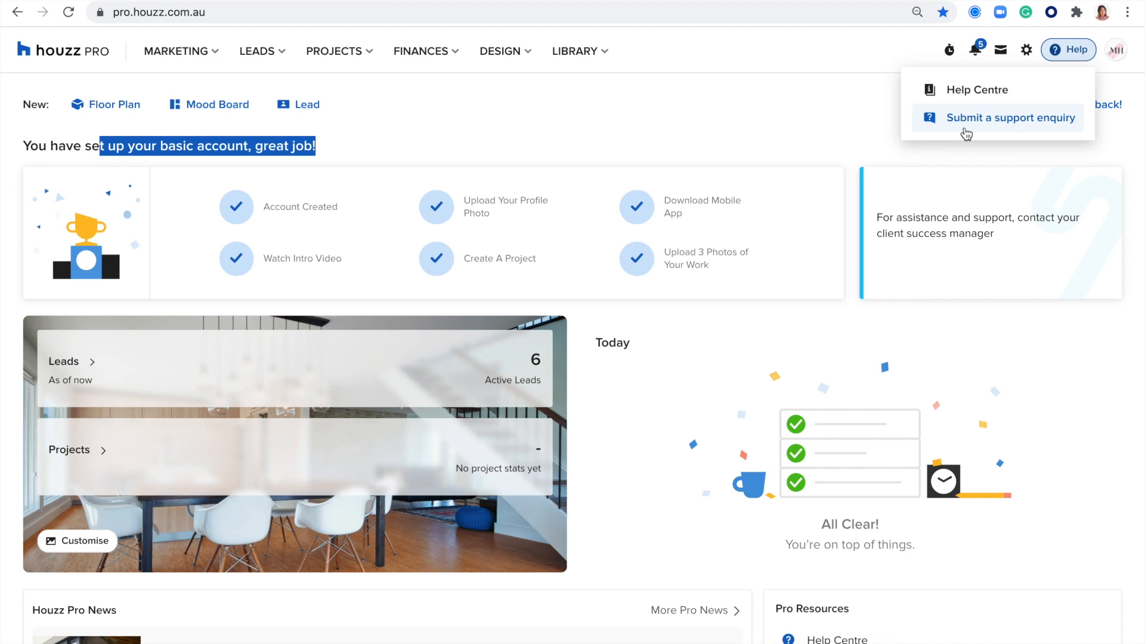
left_click(959, 93)
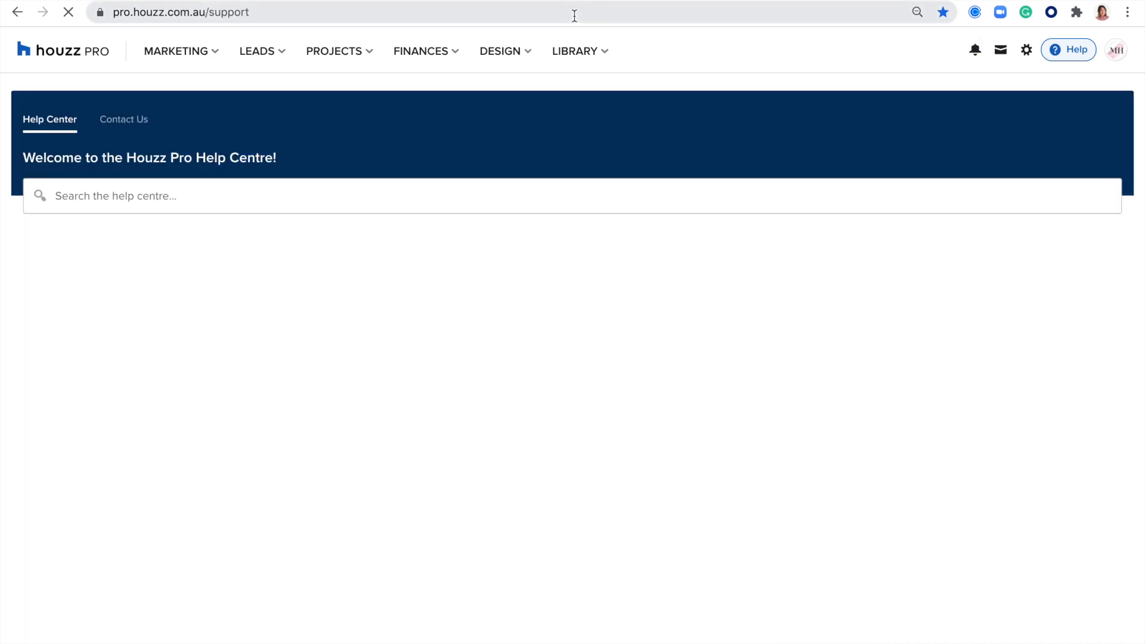
Step: Search 'Mood boards' and open the 'How Can I Create a Mood Board?' article
left_click(76, 196)
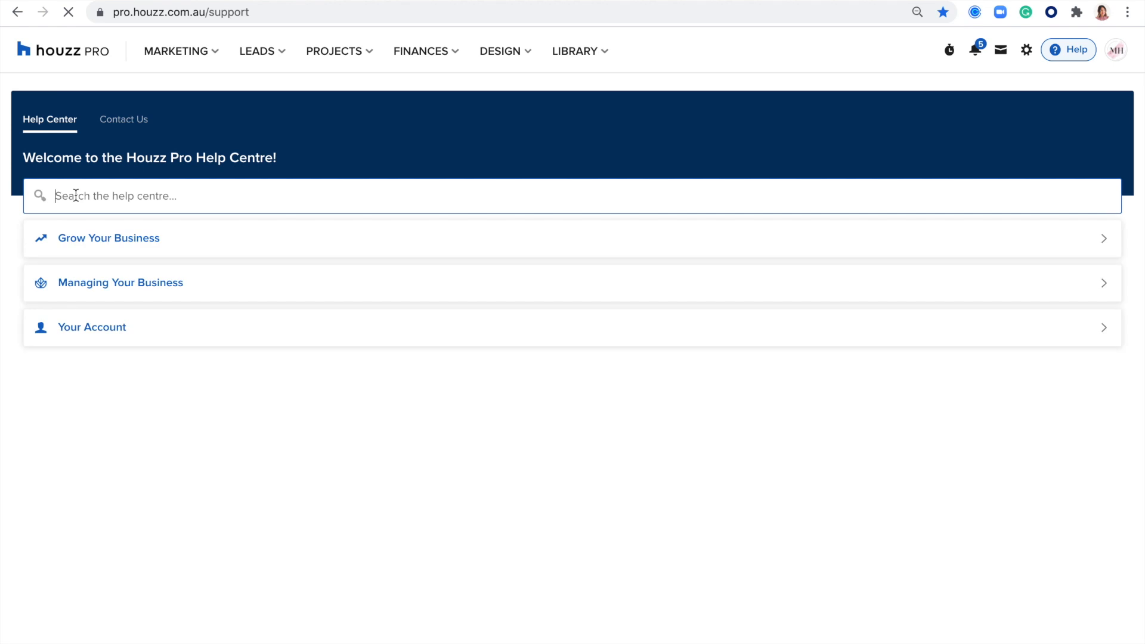
type("M")
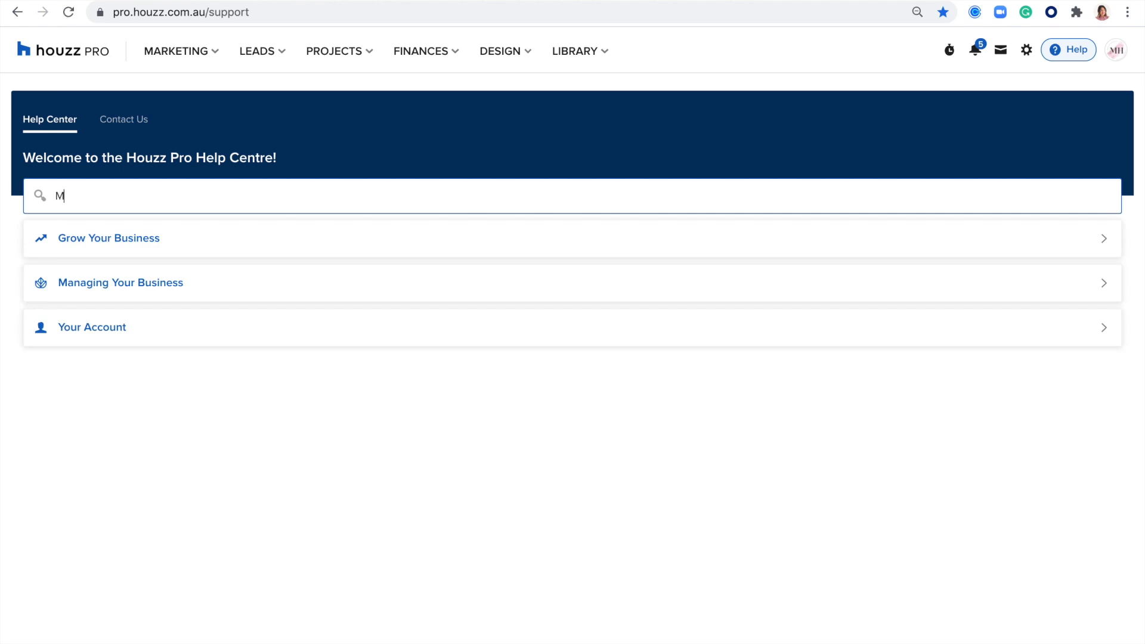
type("ood boards")
key("Return")
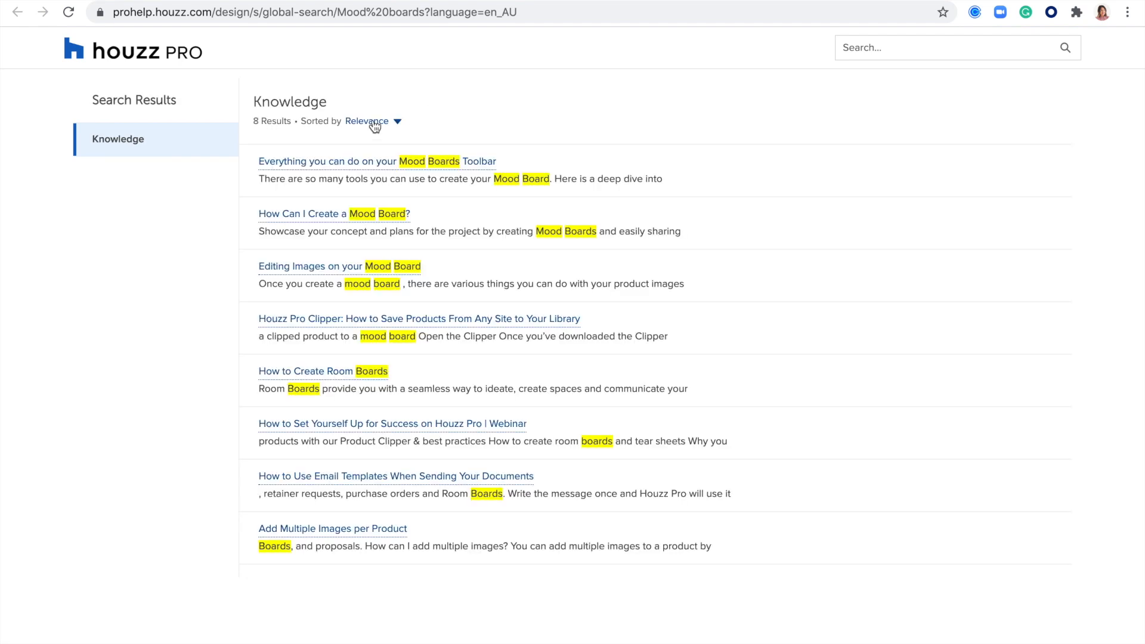
mouse_move(323, 161)
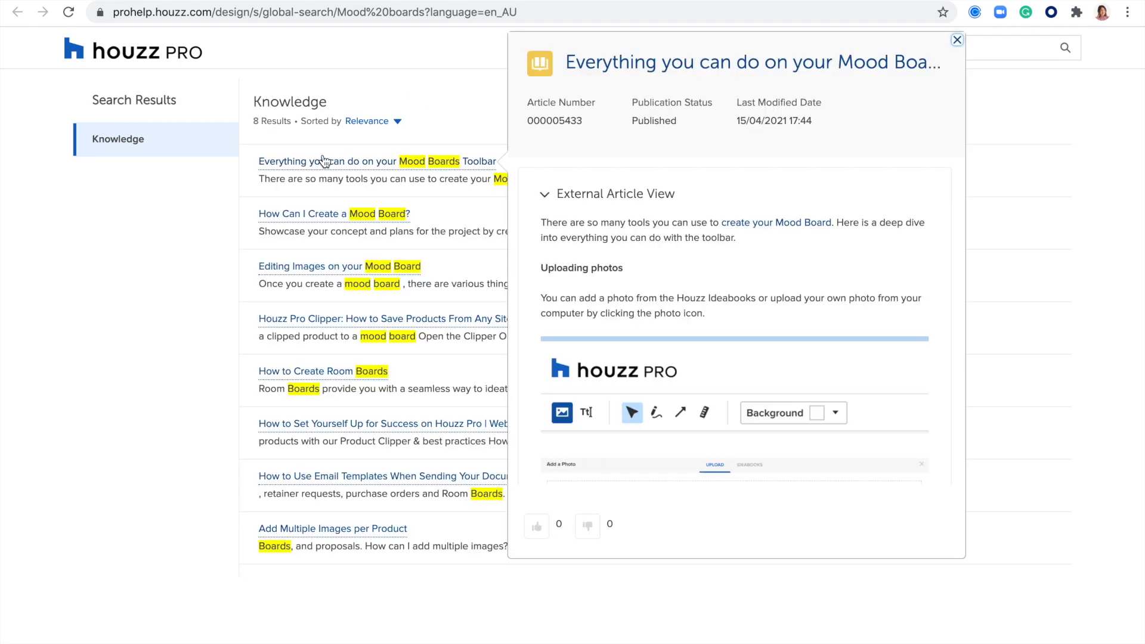
mouse_move(326, 221)
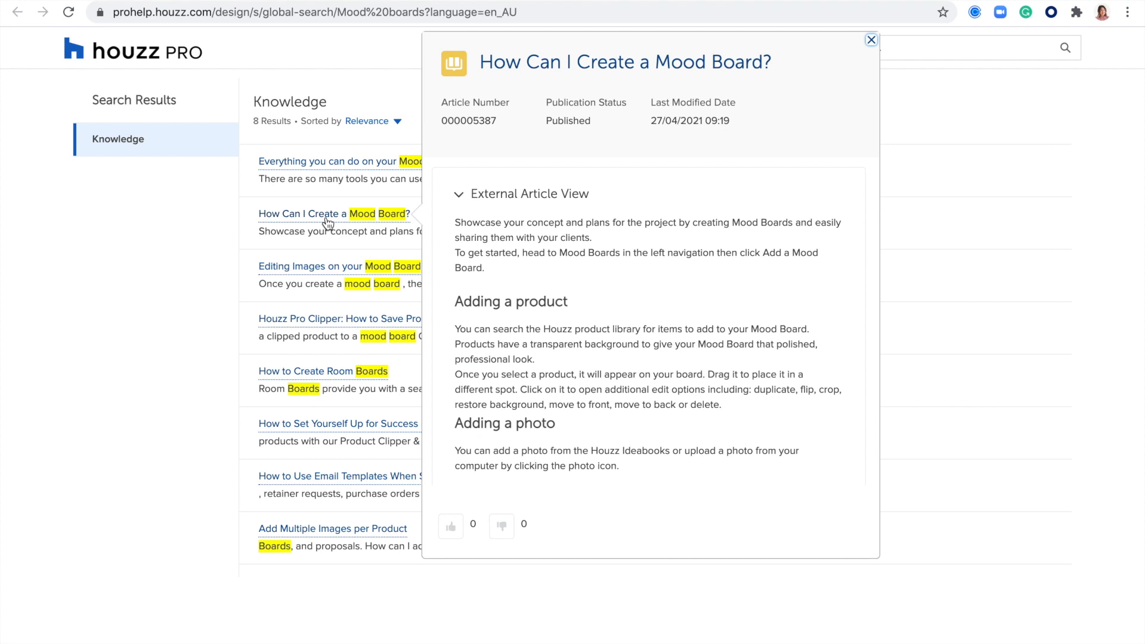
mouse_move(334, 270)
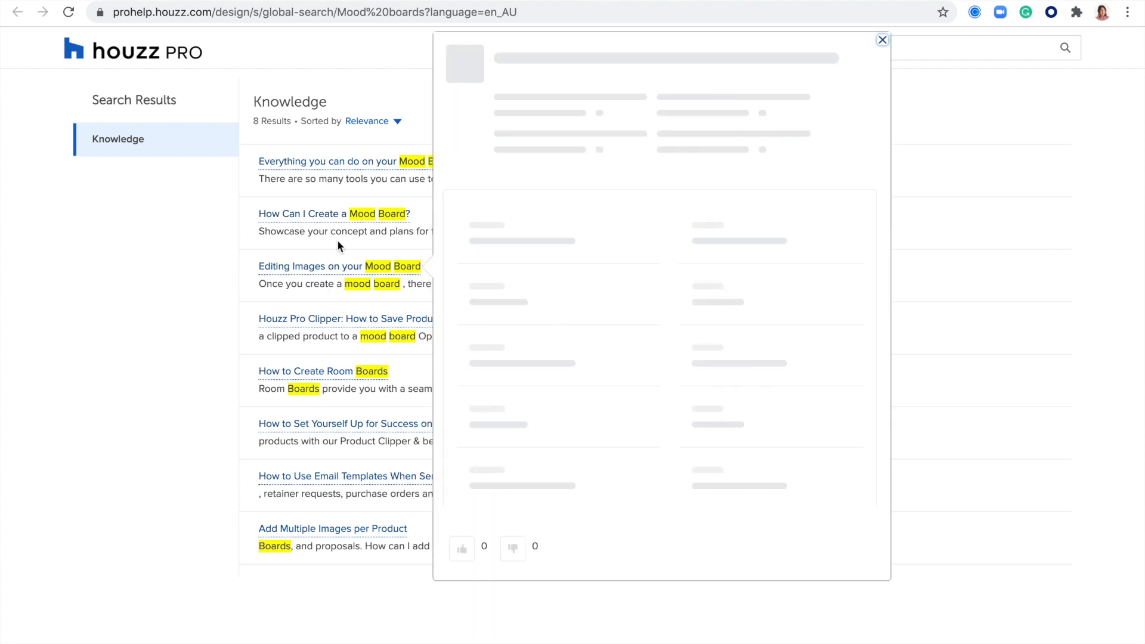
left_click(293, 214)
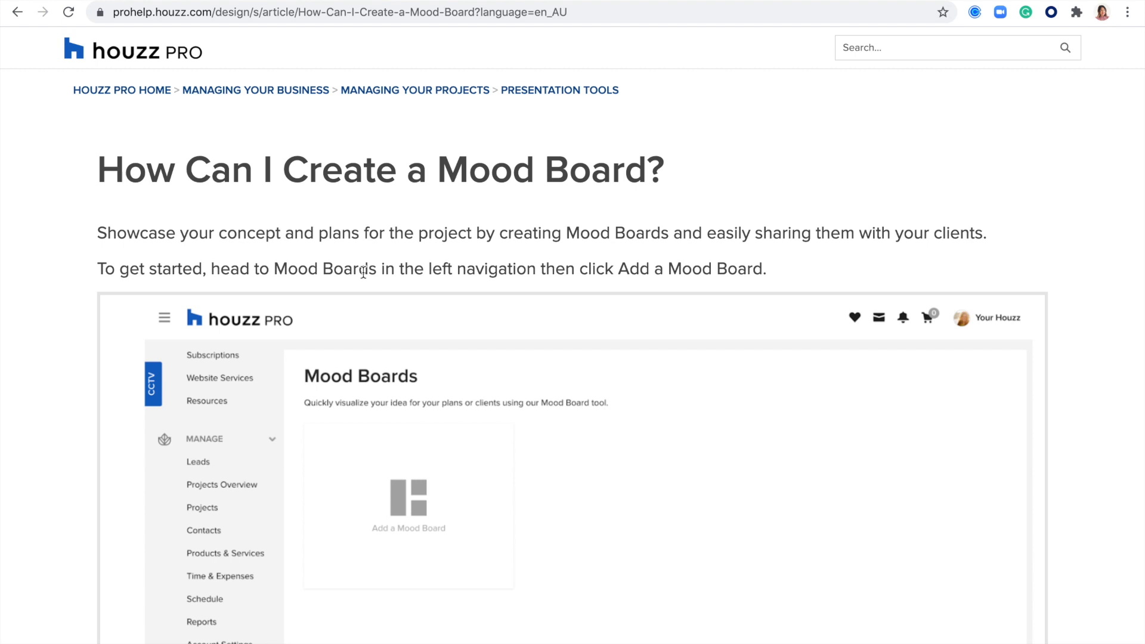
Step: Scroll through the mood board article to the product list section and back up
scroll(784, 148, "down", 6)
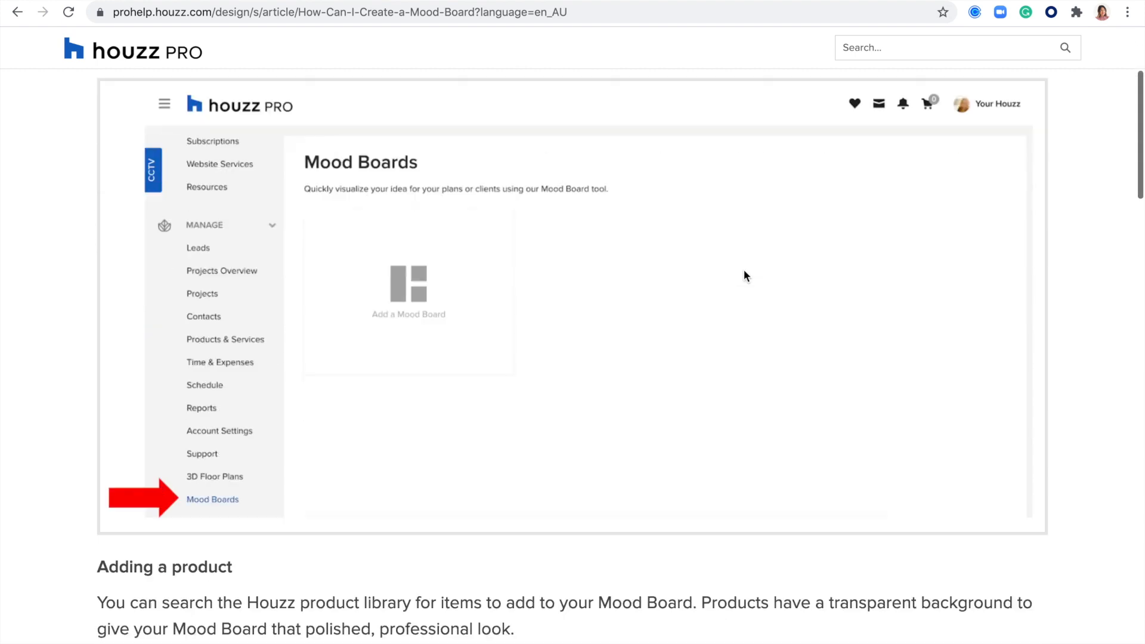
scroll(339, 393, "down", 12)
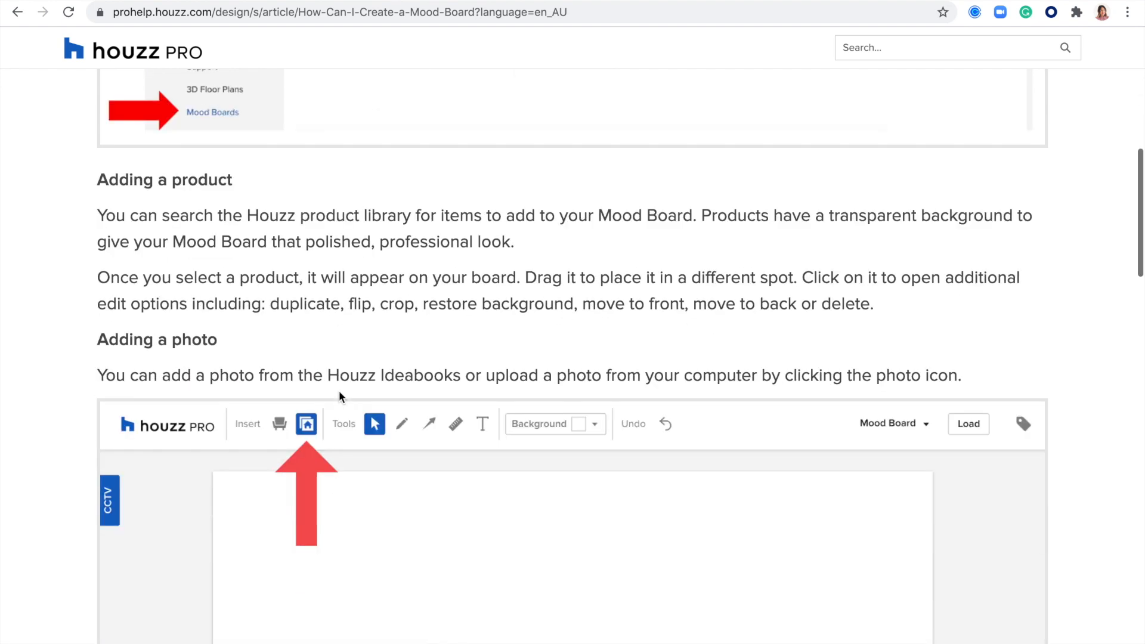
scroll(339, 391, "down", 18)
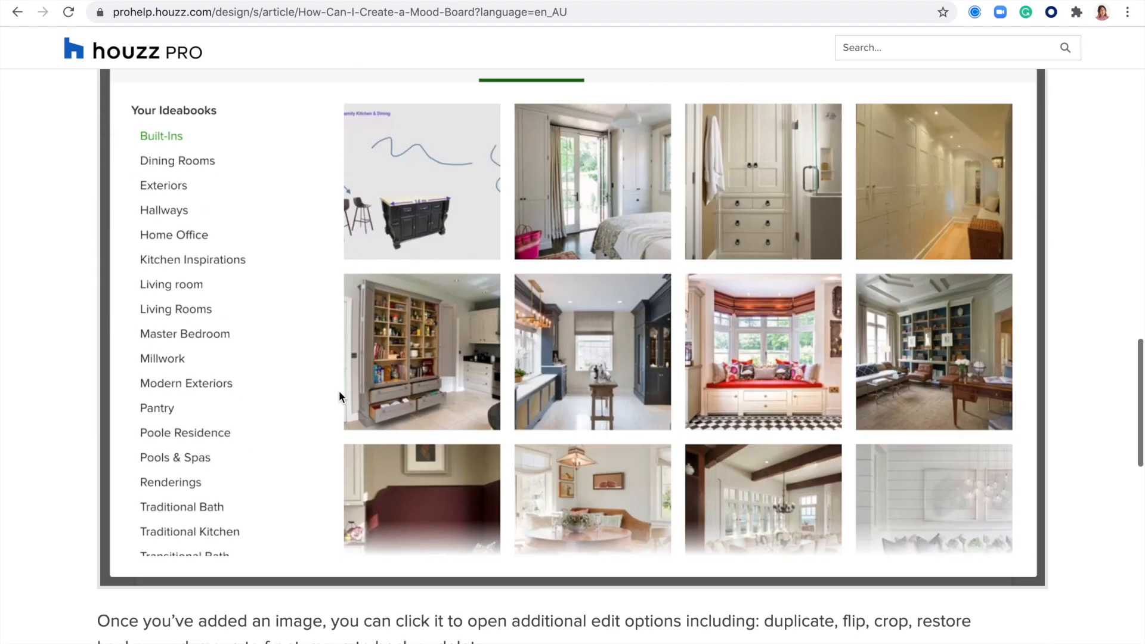
scroll(339, 392, "down", 12)
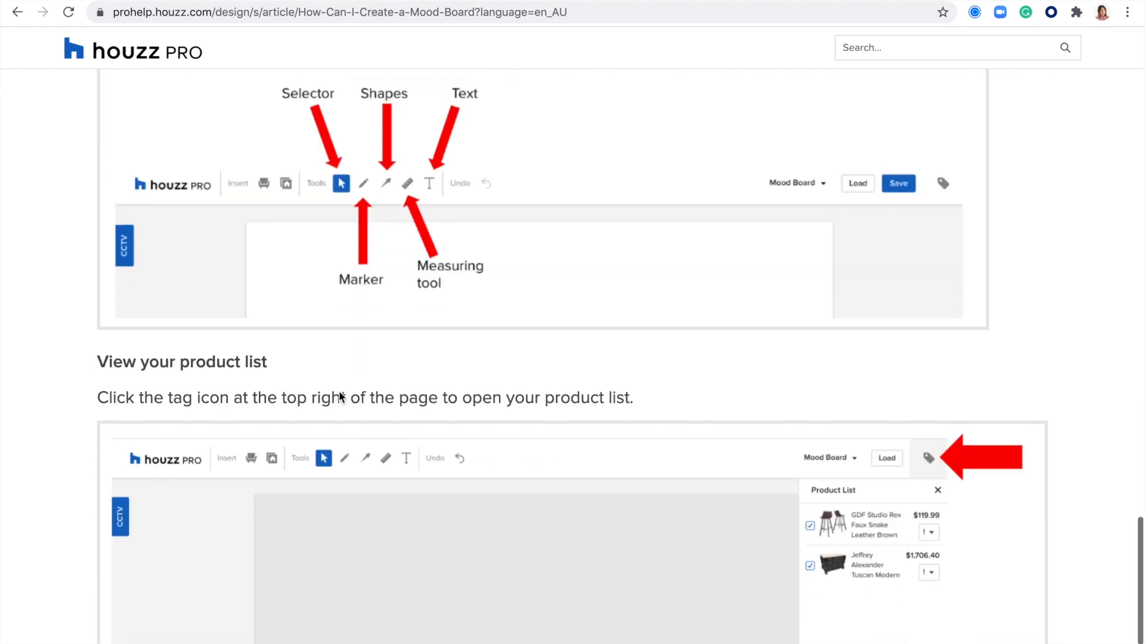
scroll(338, 391, "up", 20)
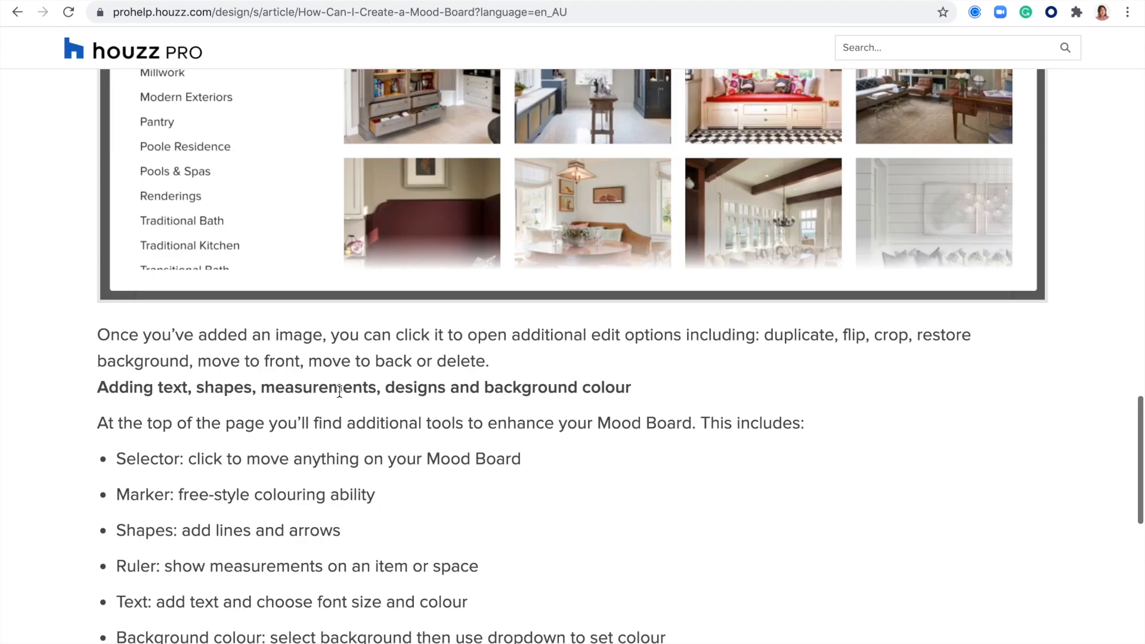
scroll(338, 391, "up", 2)
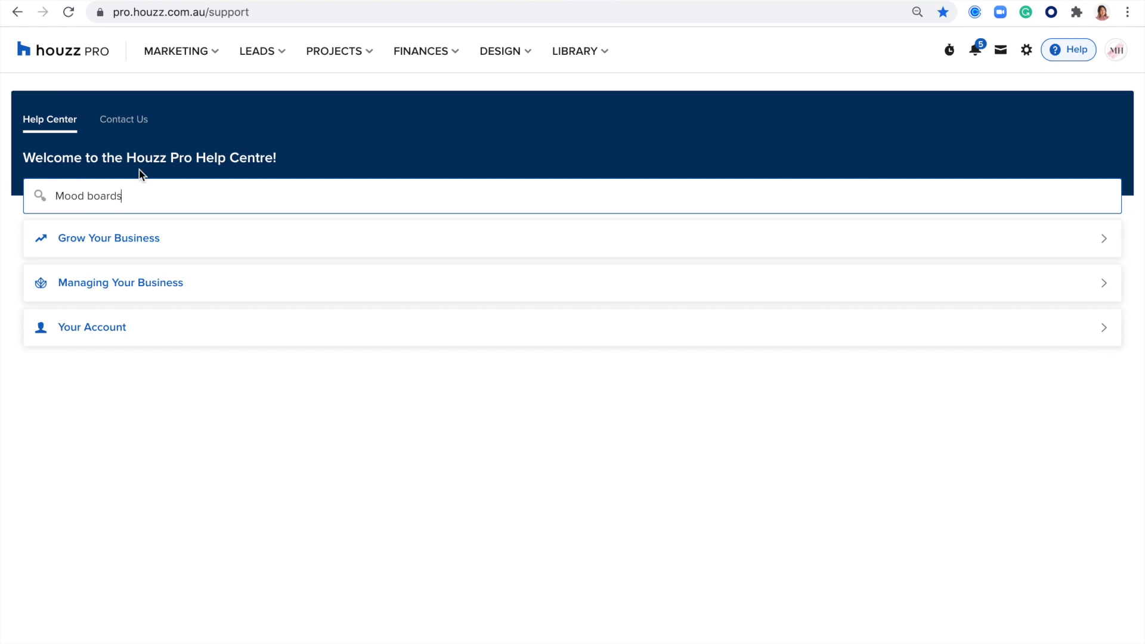
Step: Start a support request with topic Mood Boards, then leave it unsent
left_click(132, 122)
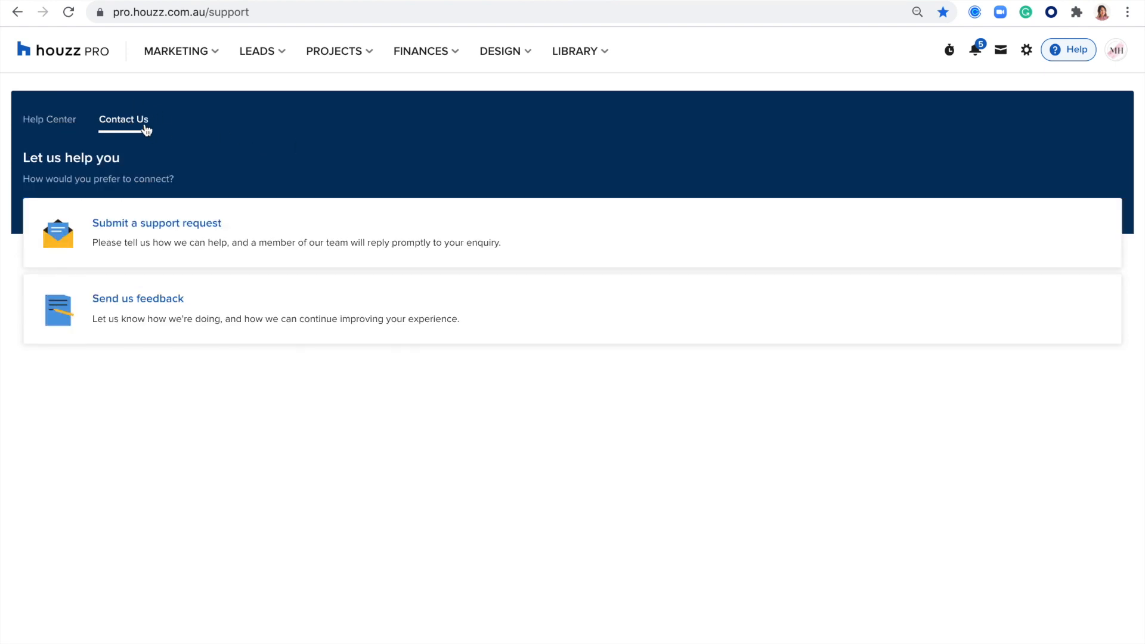
left_click(154, 223)
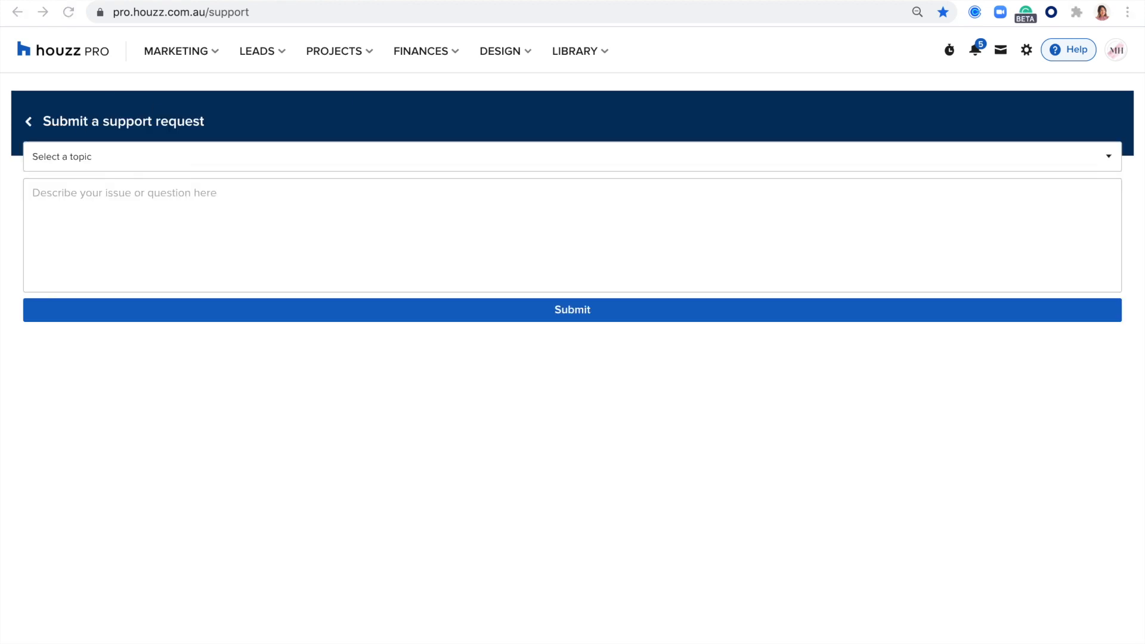
left_click(66, 159)
left_click(57, 162)
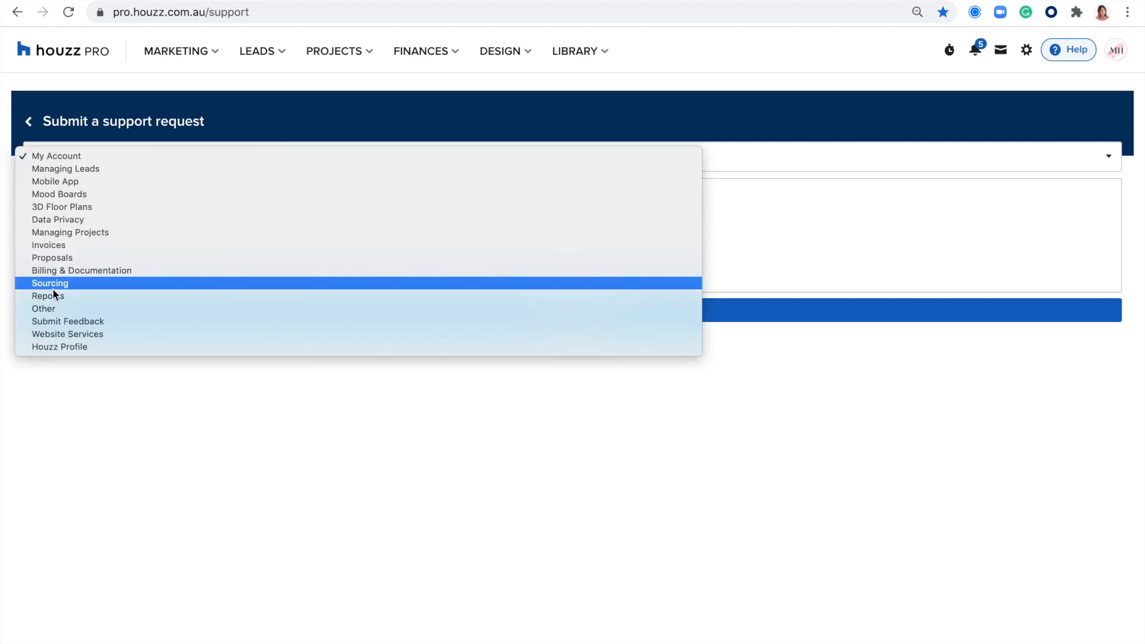
left_click(70, 194)
left_click(149, 193)
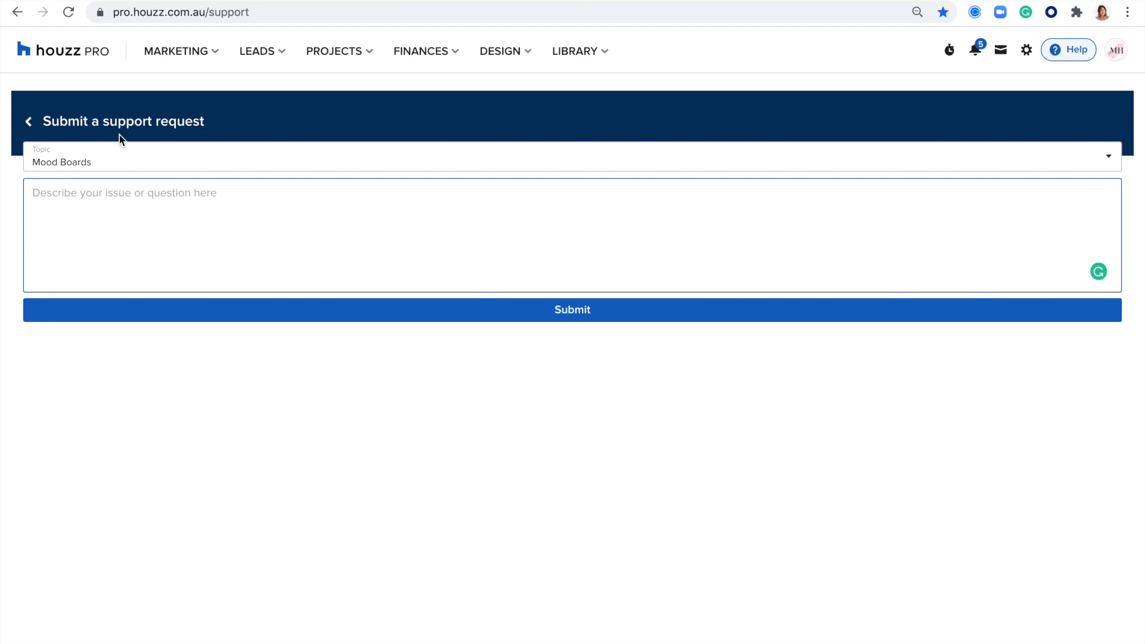
left_click(38, 125)
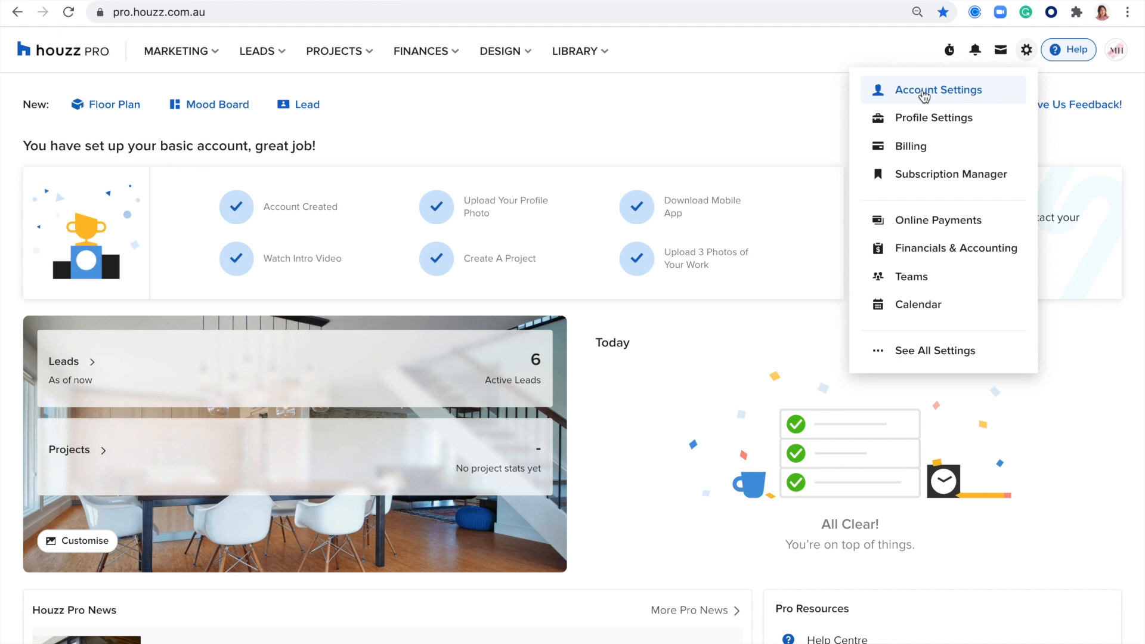
Step: Open Account Settings and review the Account Info company details, including the ABN
left_click(926, 94)
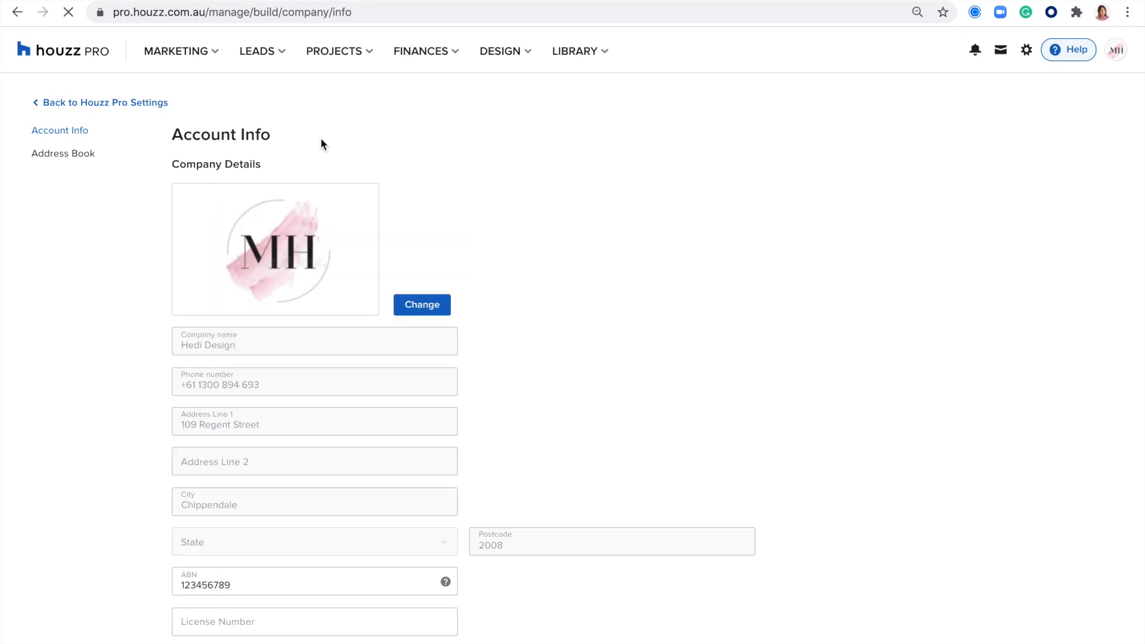
scroll(268, 255, "down", 2)
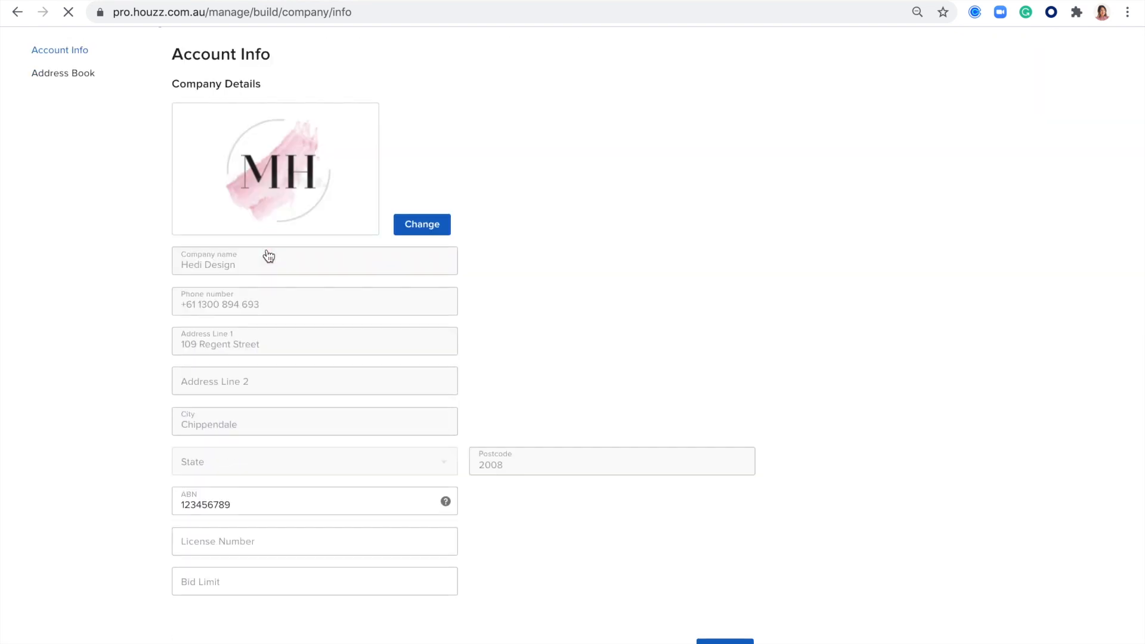
left_click_drag(258, 501, 153, 501)
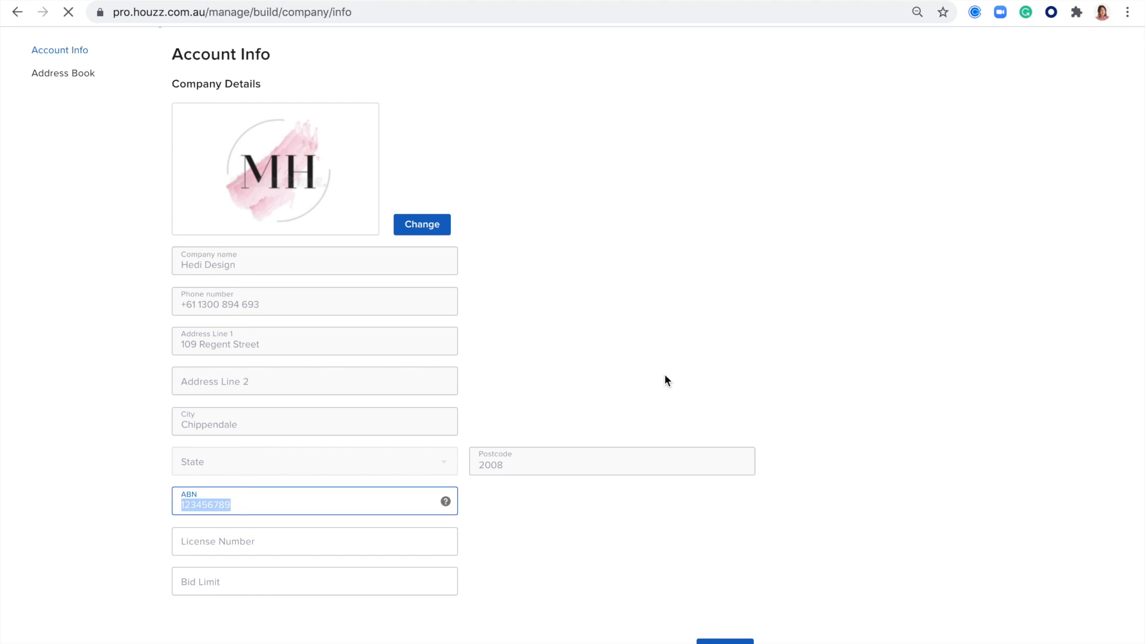
left_click(342, 281)
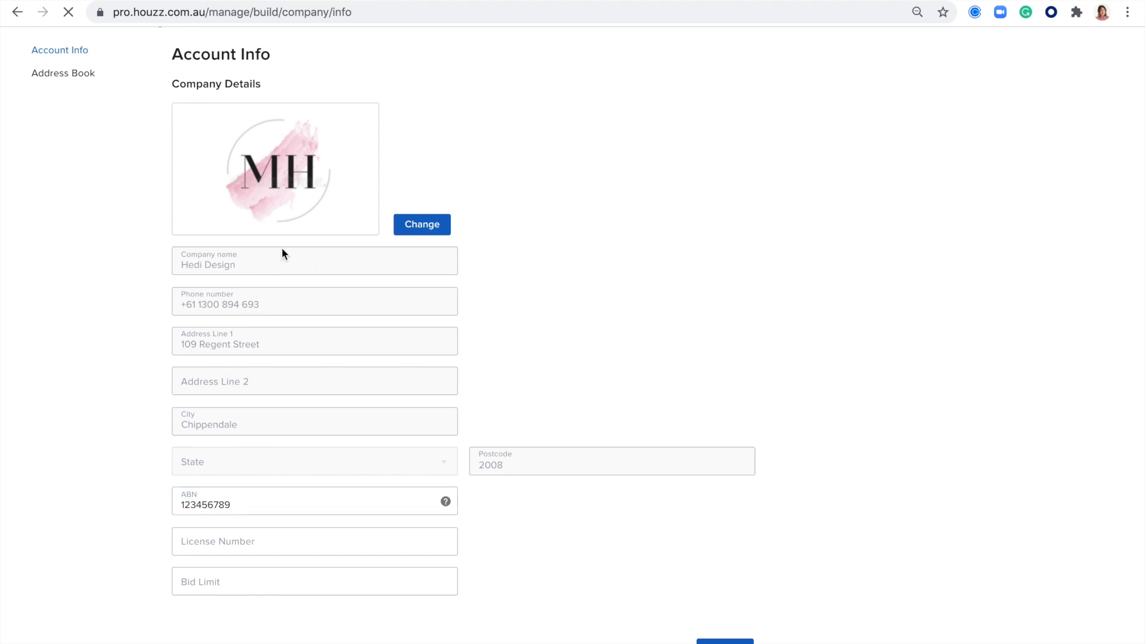
scroll(630, 314, "up", 1)
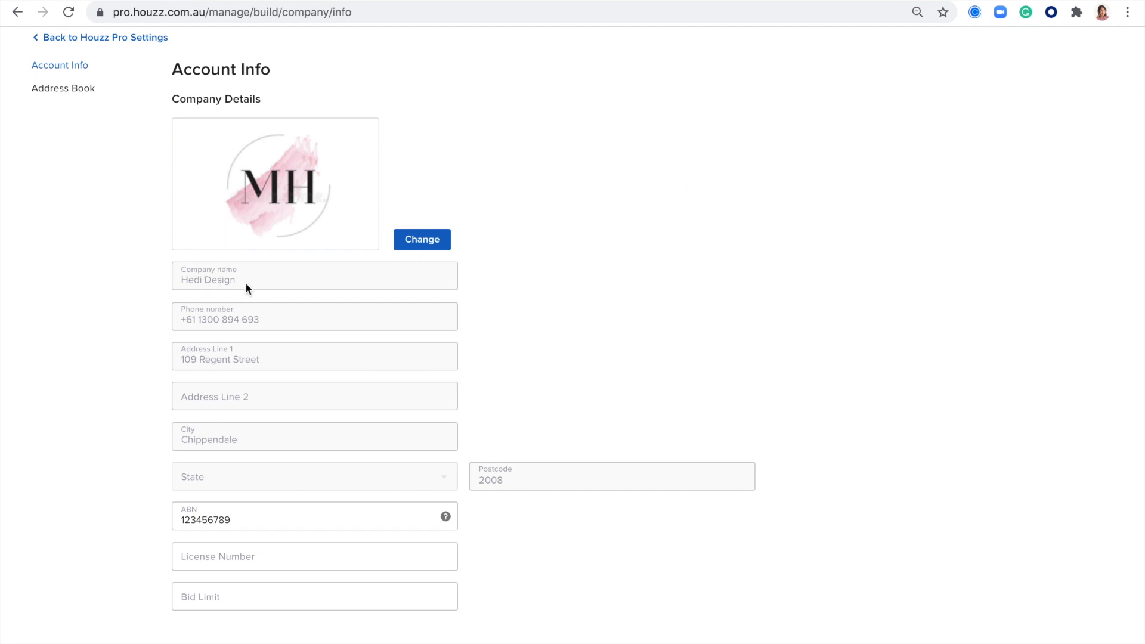
scroll(598, 294, "up", 2)
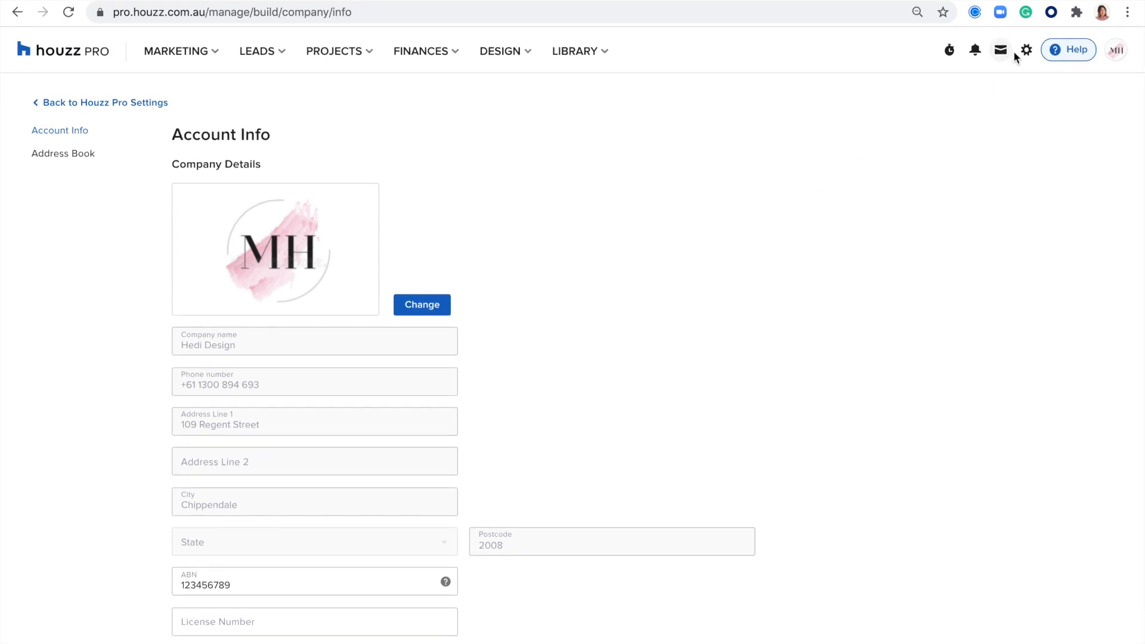
left_click(1026, 50)
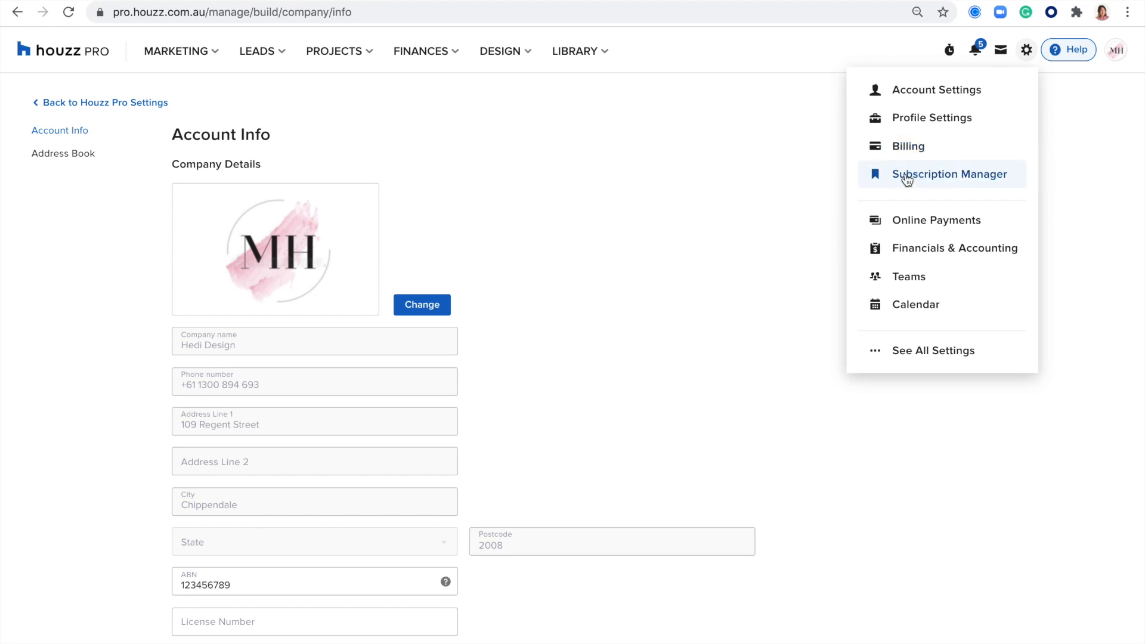
Step: Review the two Pro+ Packages and Designer Solutions subscriptions in Subscription Manager
left_click(911, 179)
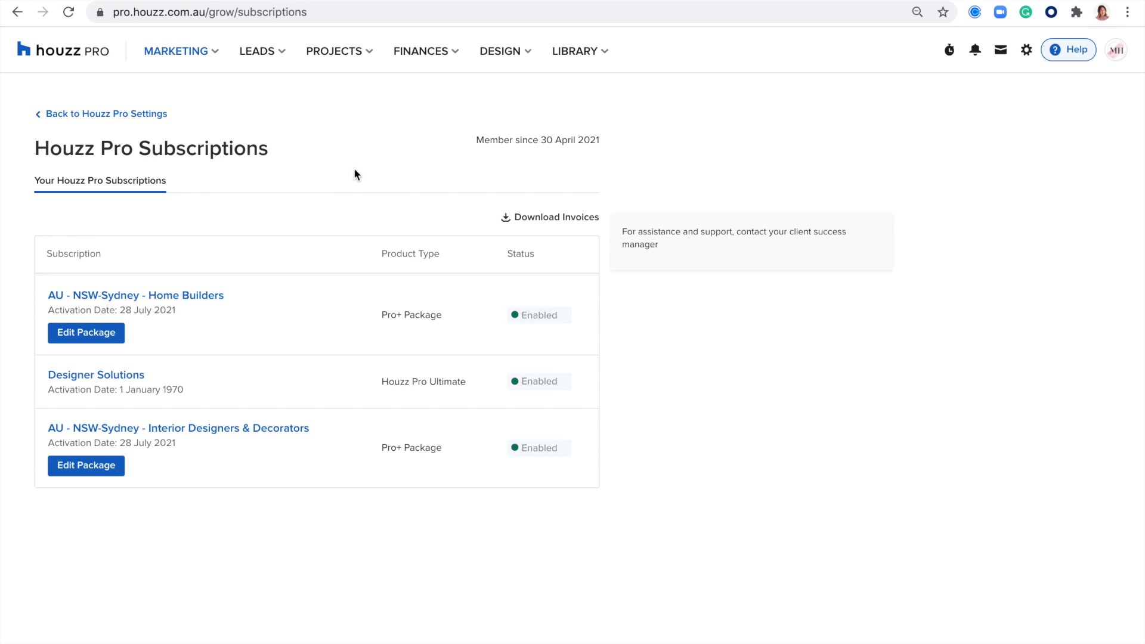
left_click(1026, 53)
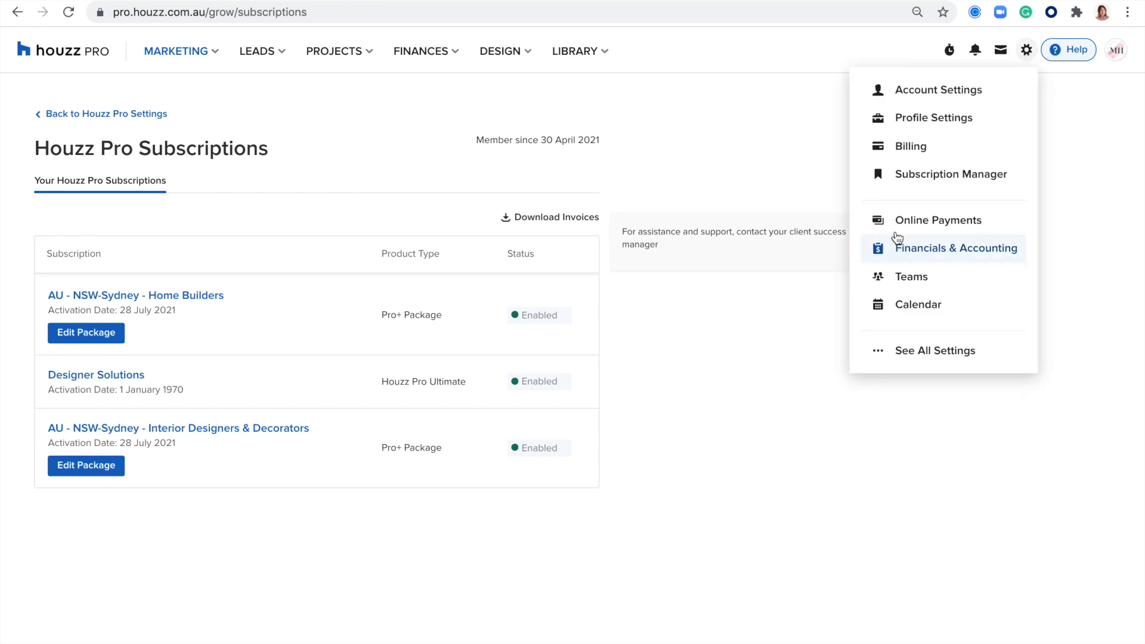
Step: Watch the online payments intro video, then view Accounting settings with 10% and 15% GST rates
left_click(903, 224)
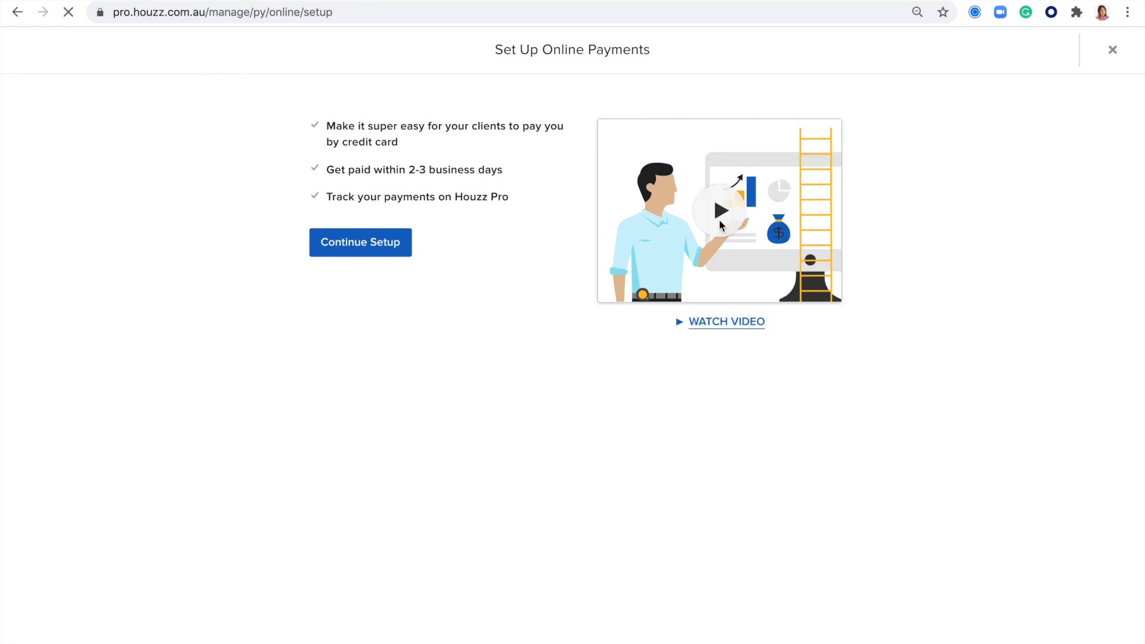
left_click(721, 211)
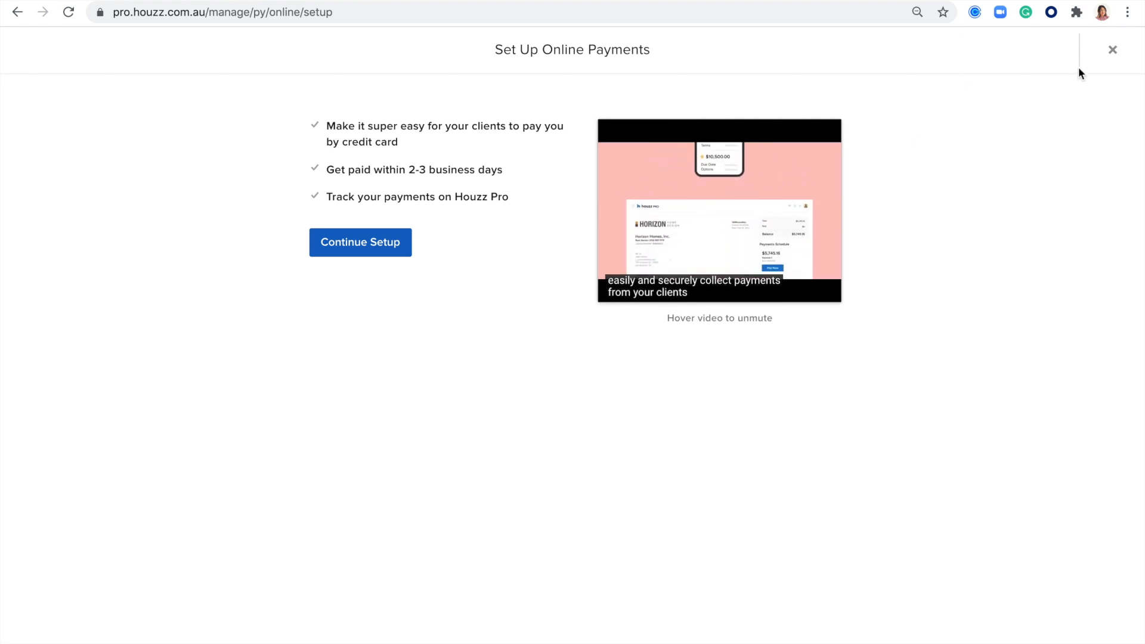
left_click(1112, 50)
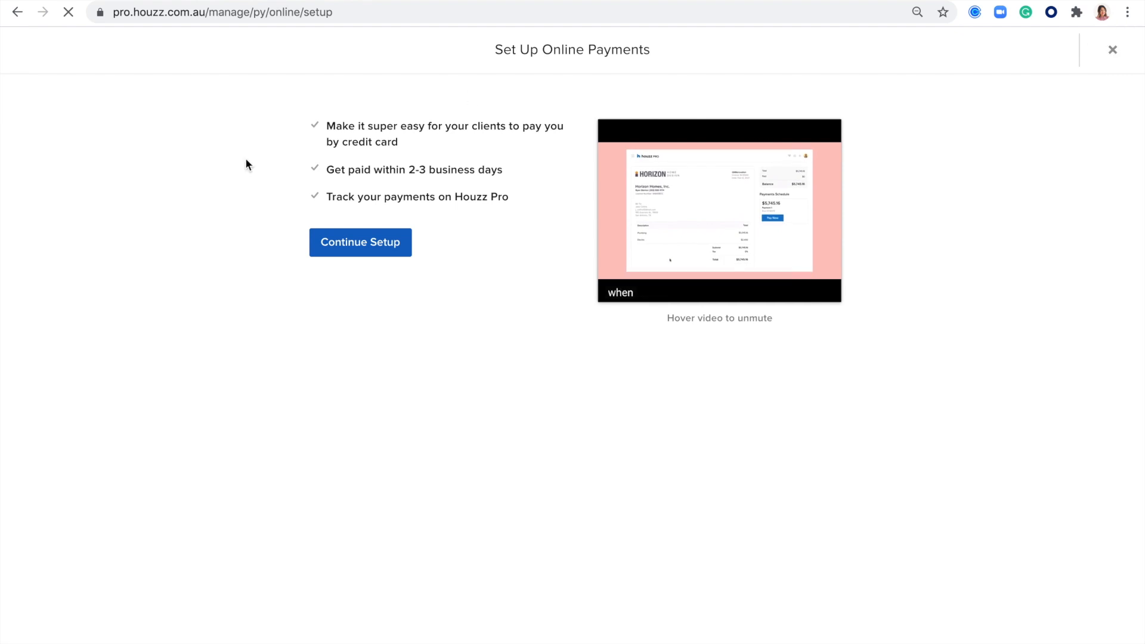
left_click(1027, 50)
left_click(923, 253)
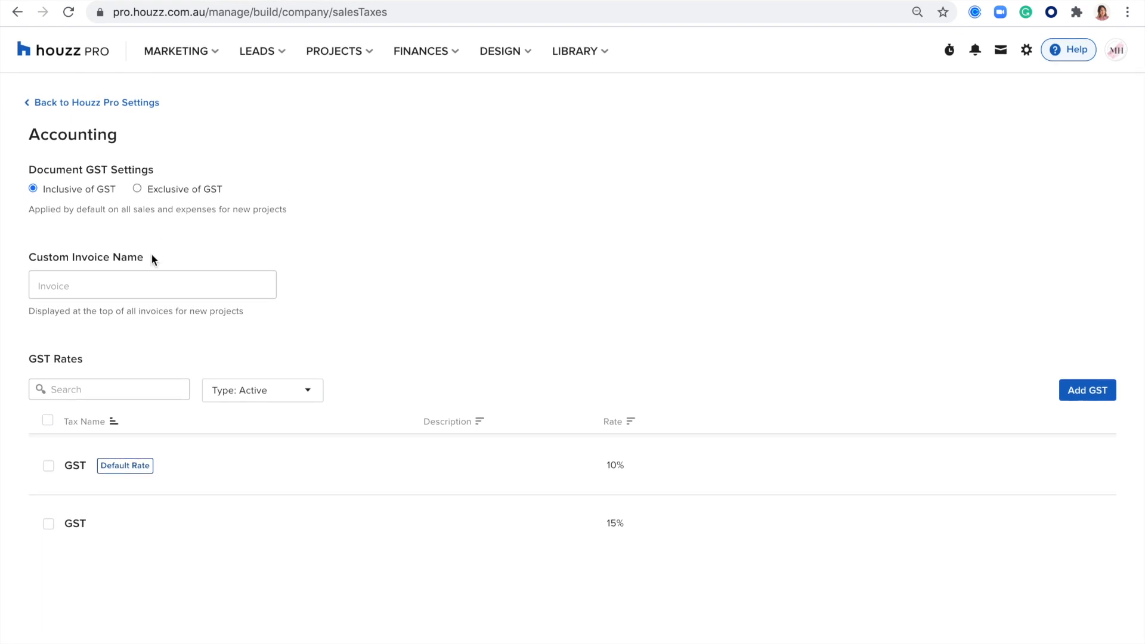
triple_click(113, 257)
scroll(465, 256, "down", 1)
left_click_drag(84, 357, 16, 360)
left_click(761, 256)
left_click(1087, 392)
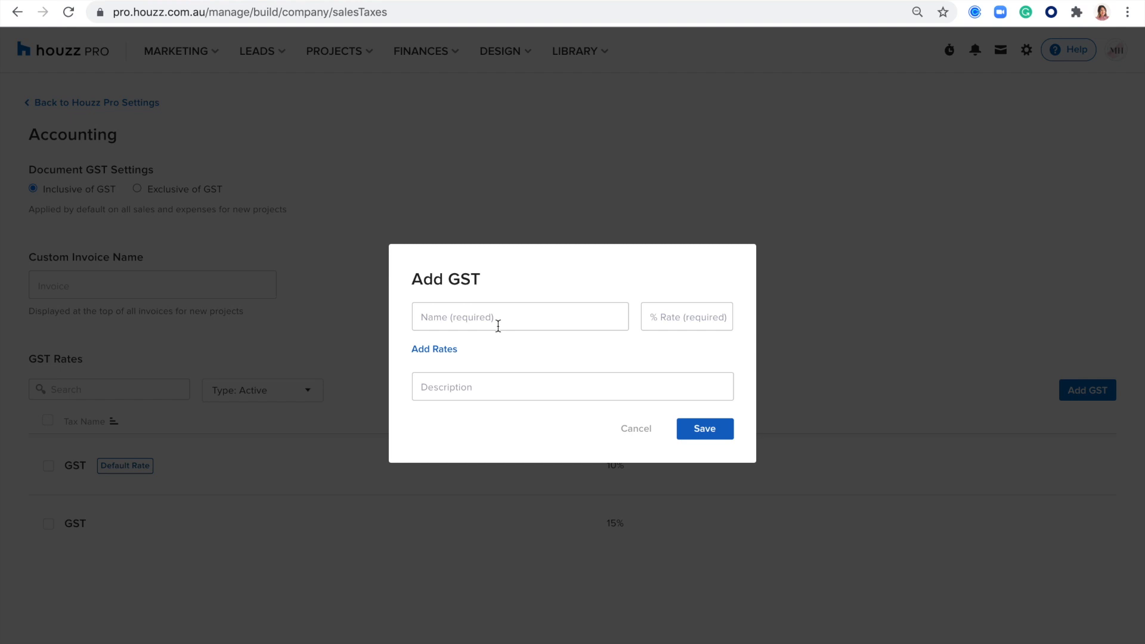
left_click(634, 428)
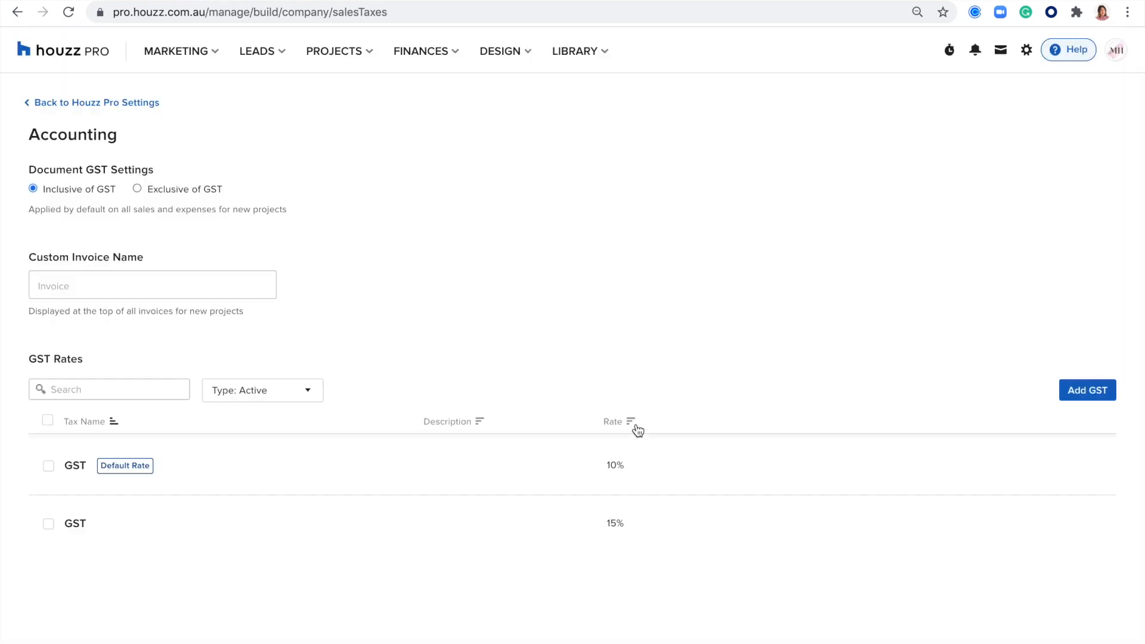
left_click(609, 476)
double_click(610, 477)
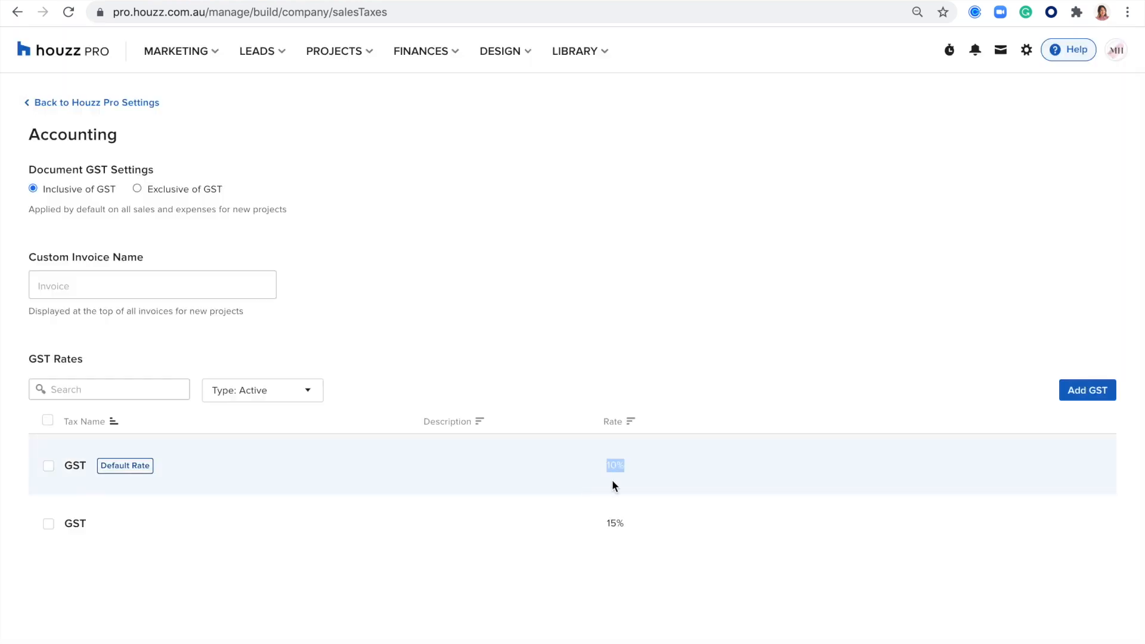
left_click_drag(630, 523, 594, 524)
Step: Open Teams settings and highlight the Team Members unlimited-seats note
left_click(1026, 50)
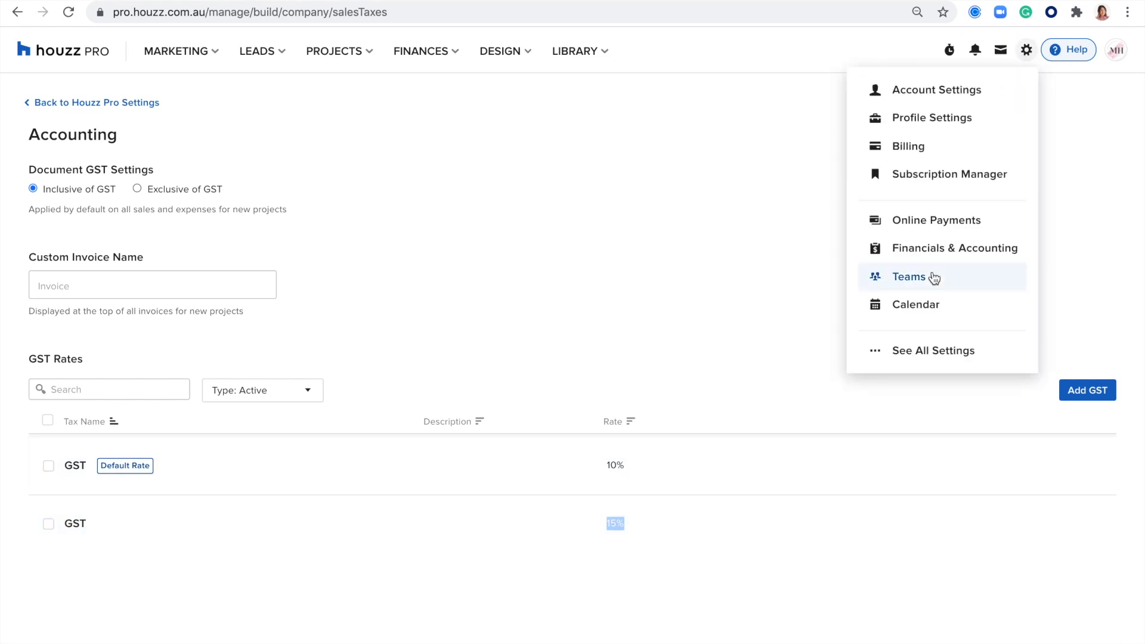
left_click(934, 278)
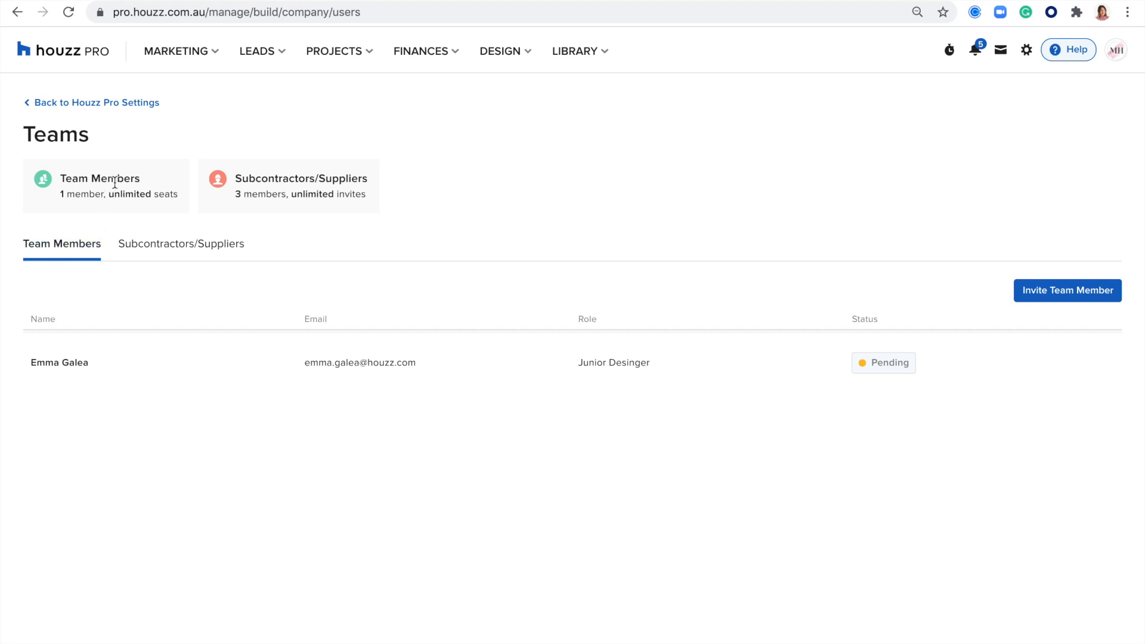
left_click_drag(142, 180, 61, 178)
left_click_drag(183, 197, 69, 196)
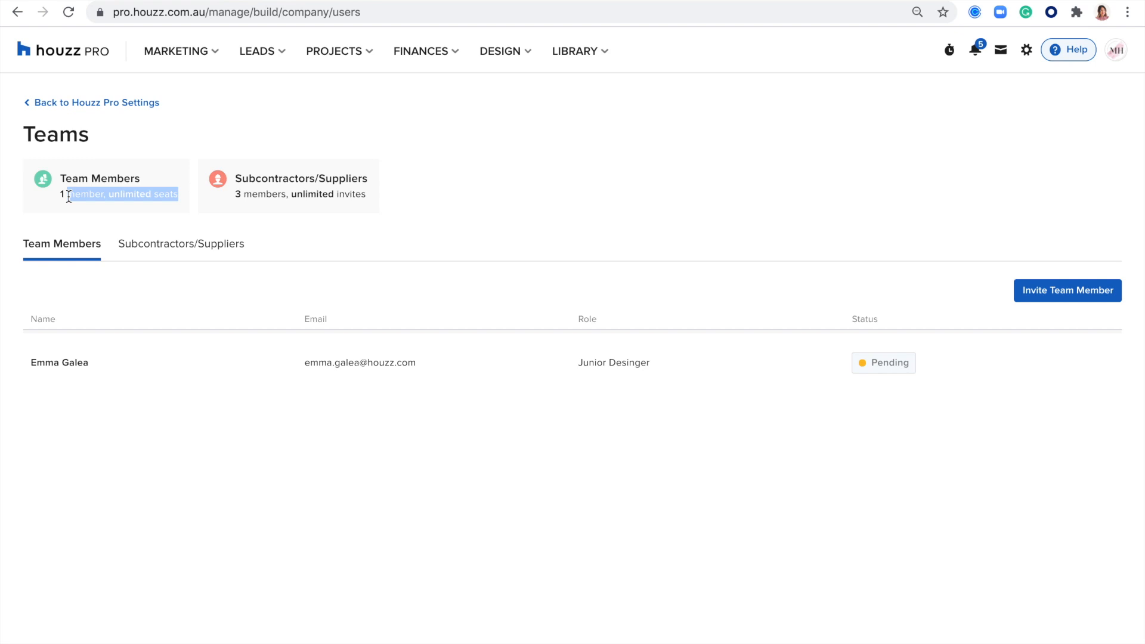
double_click(91, 195)
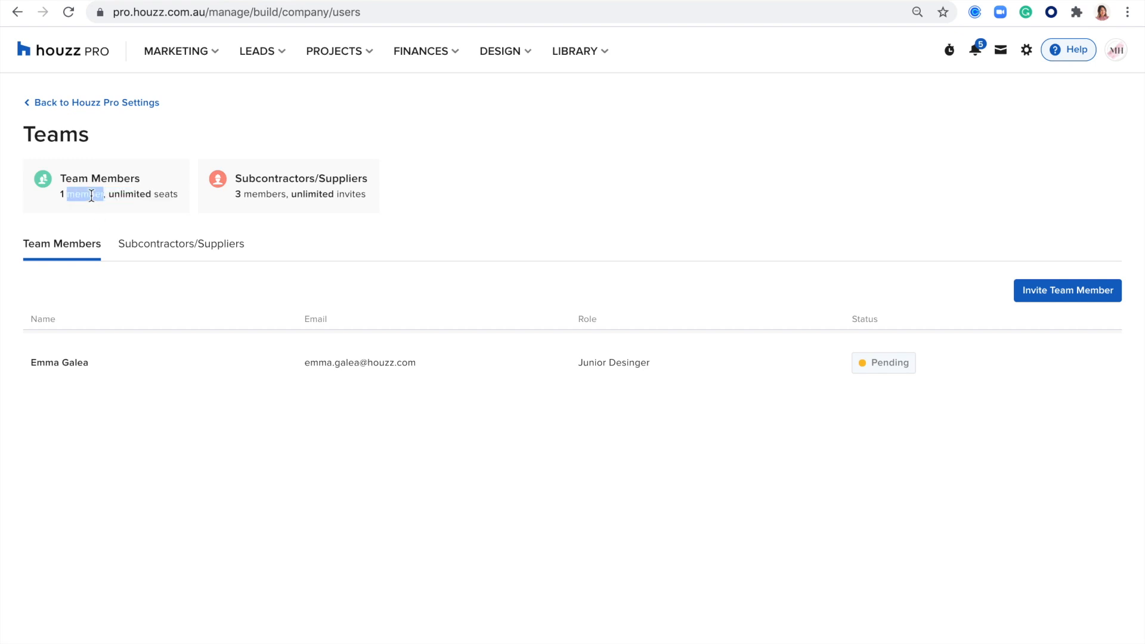
left_click_drag(177, 193, 64, 195)
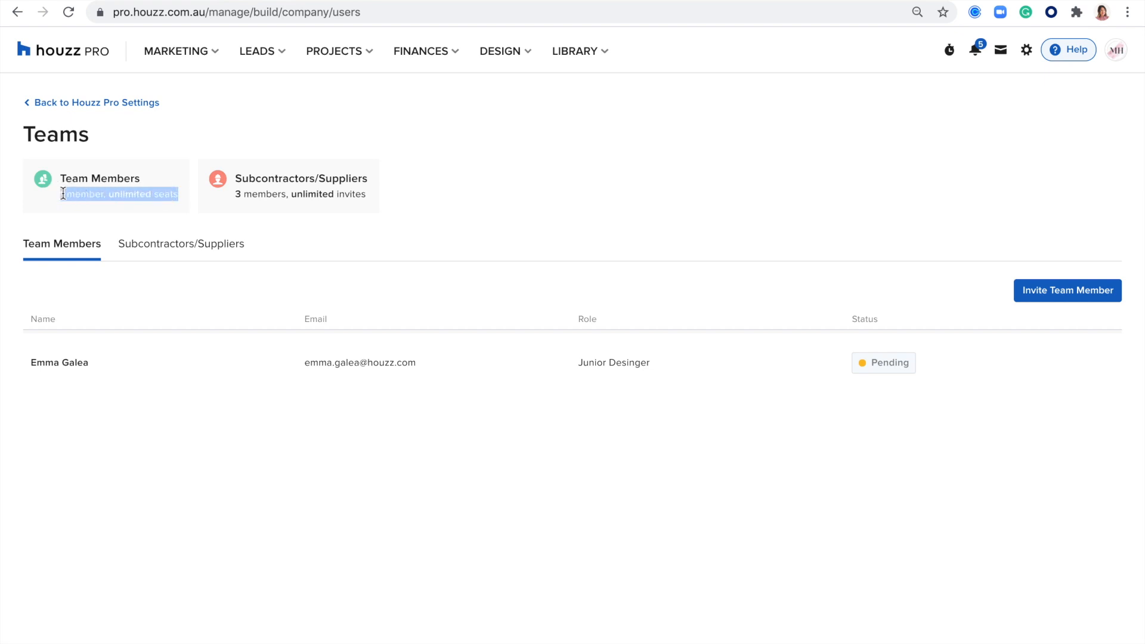
left_click(501, 202)
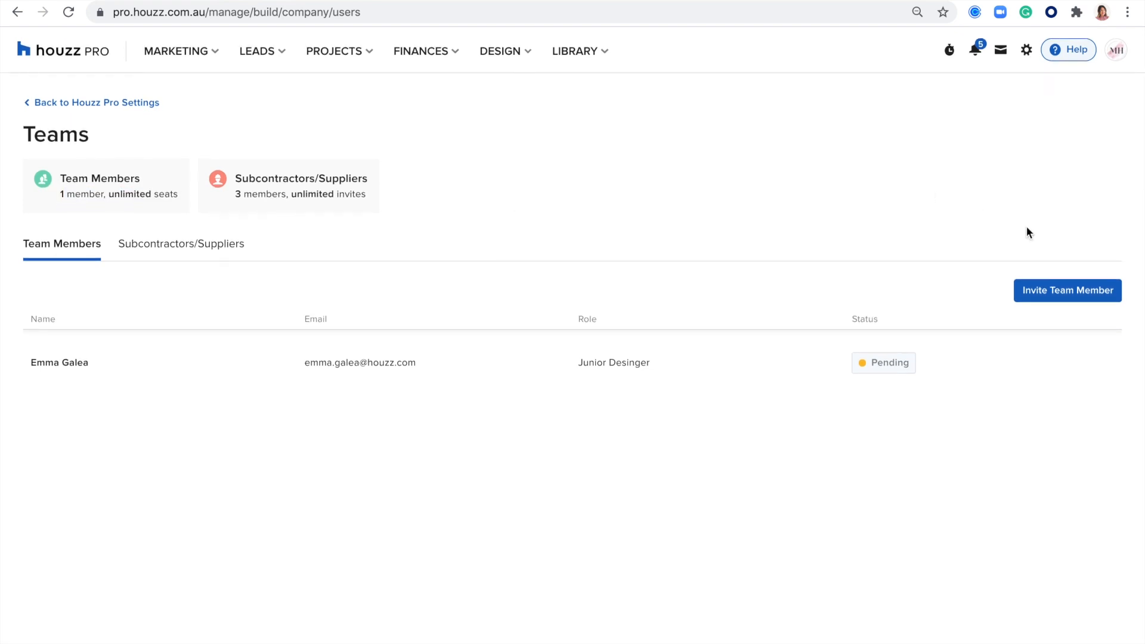
left_click(1049, 295)
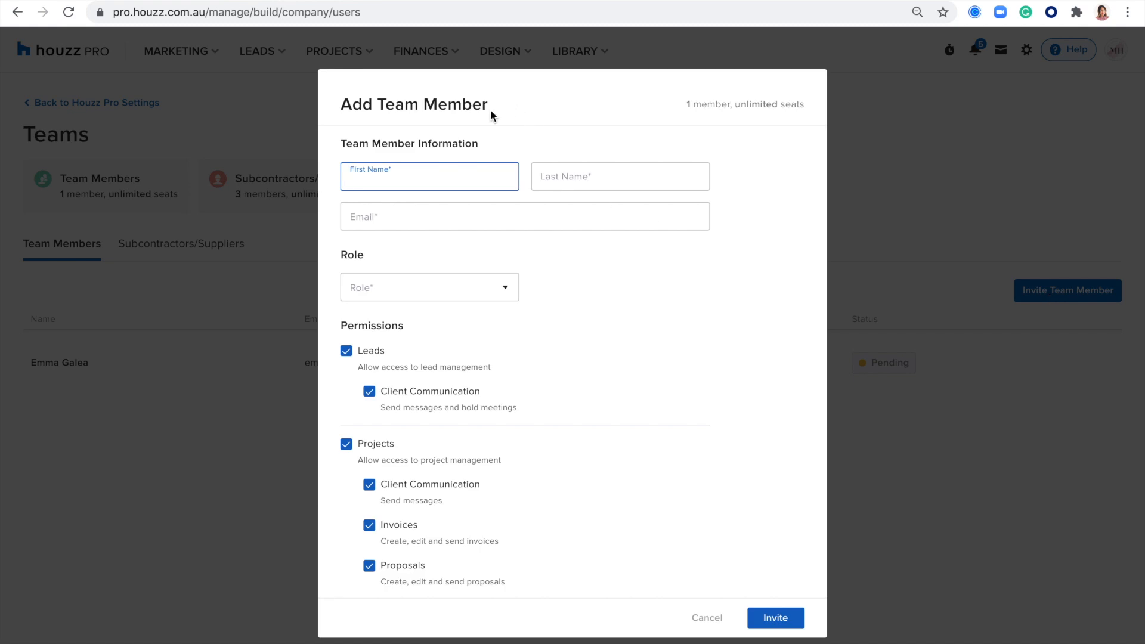
left_click(377, 223)
left_click(411, 285)
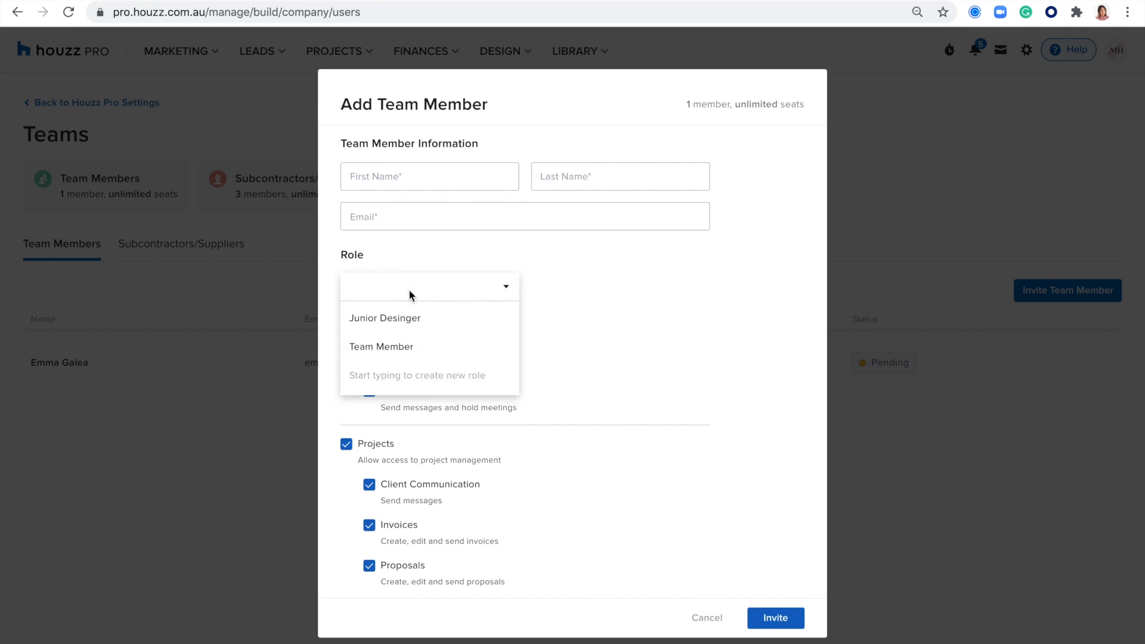
left_click(567, 296)
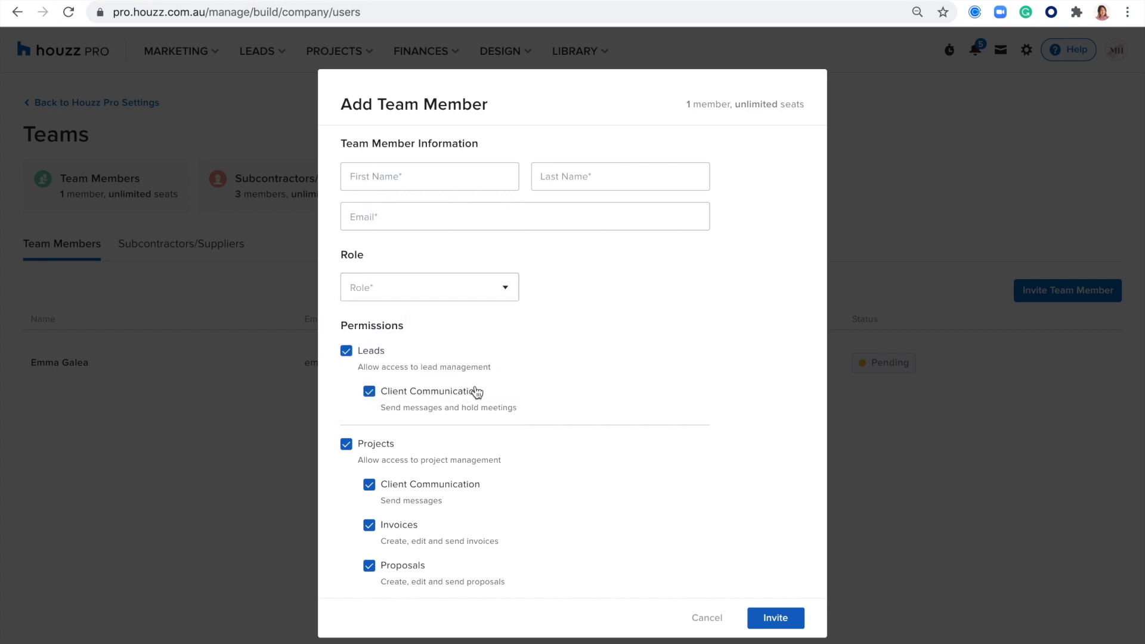
scroll(477, 392, "down", 2)
double_click(378, 215)
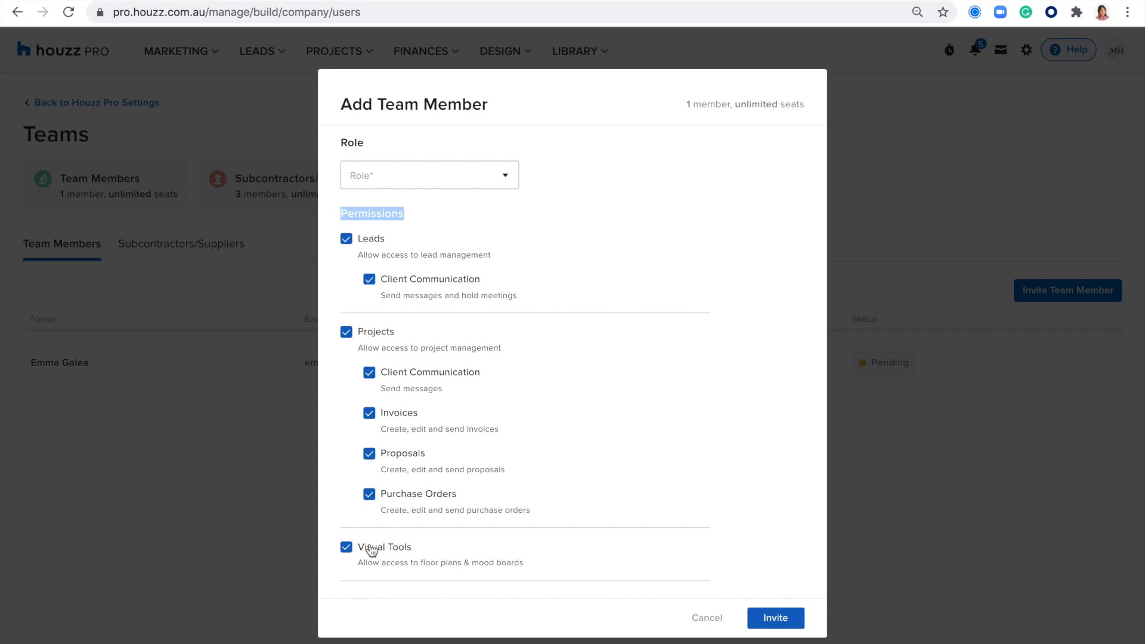
left_click(581, 269)
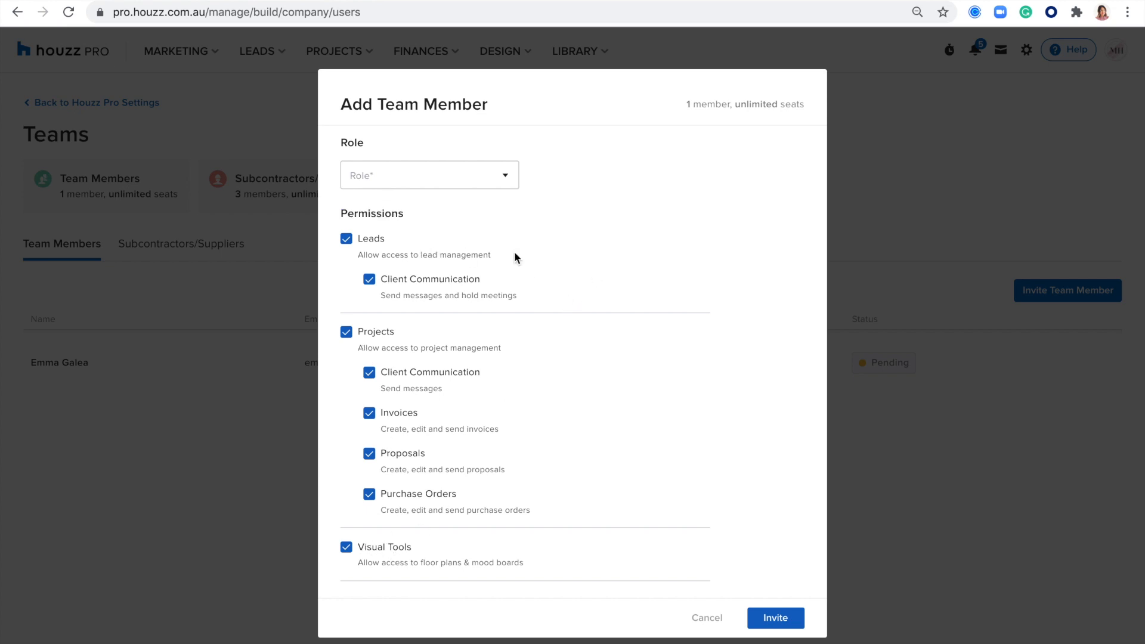
left_click_drag(490, 254, 343, 255)
left_click_drag(532, 301, 455, 301)
left_click(370, 280)
left_click(383, 281)
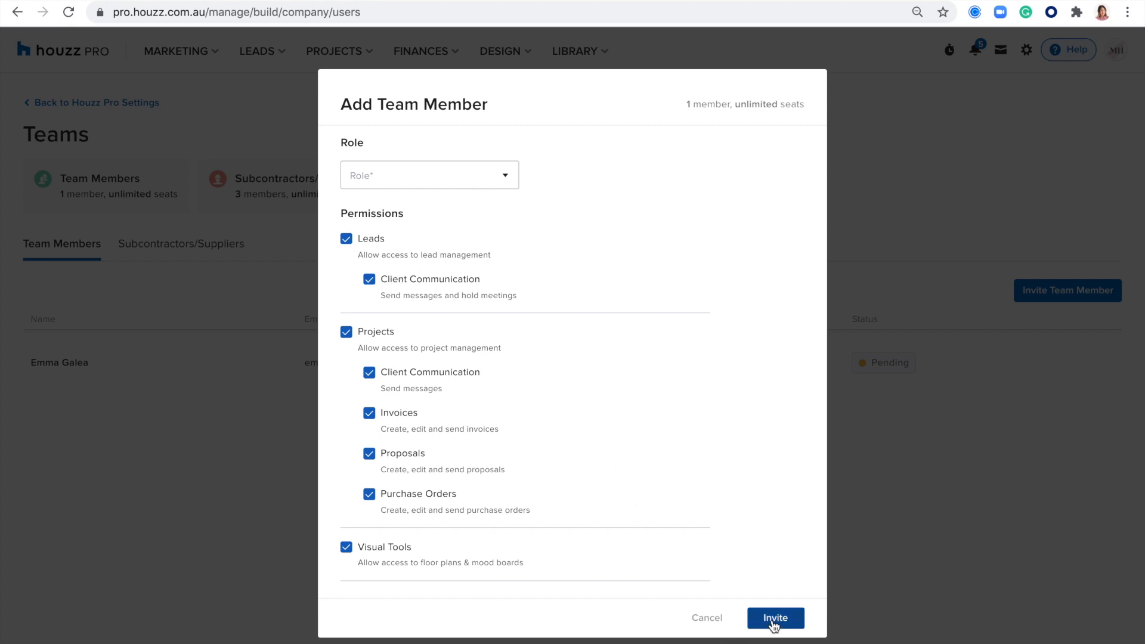
left_click(710, 619)
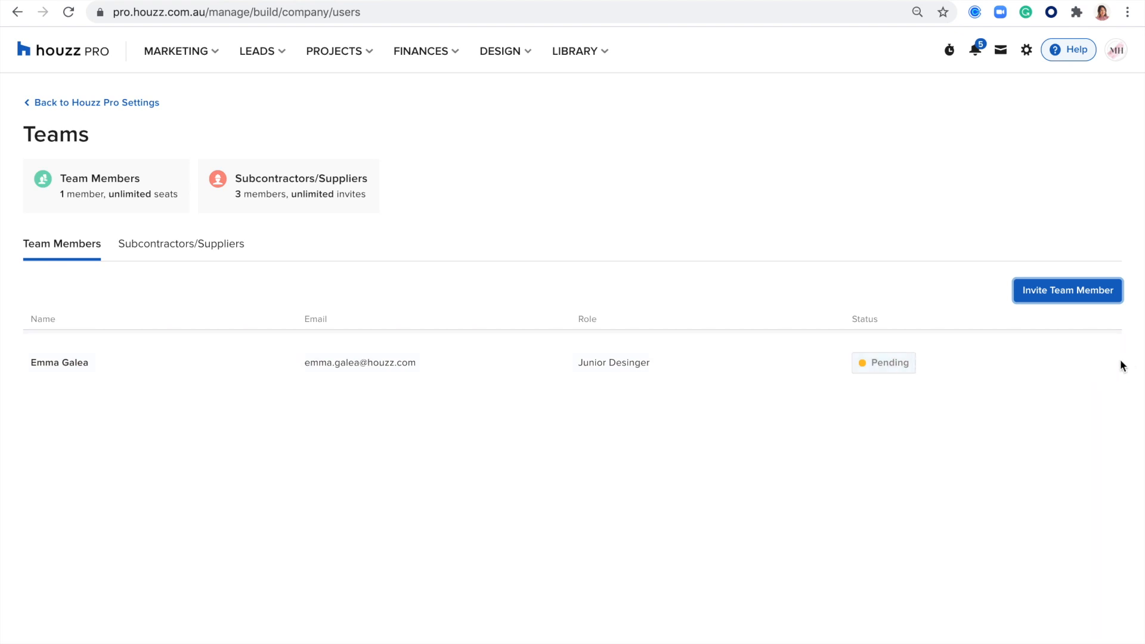
left_click(1108, 370)
Step: Open and cancel the pending team member's edit form, then switch to Subcontractors/Suppliers
left_click(1019, 389)
scroll(453, 387, "down", 3)
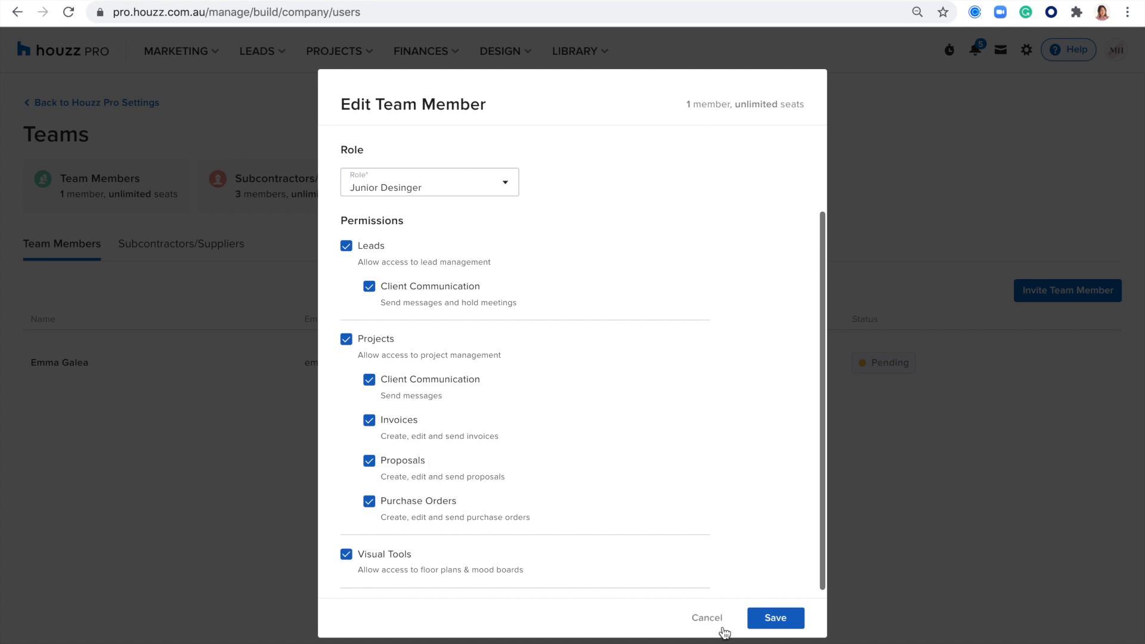
left_click(704, 619)
left_click(1107, 364)
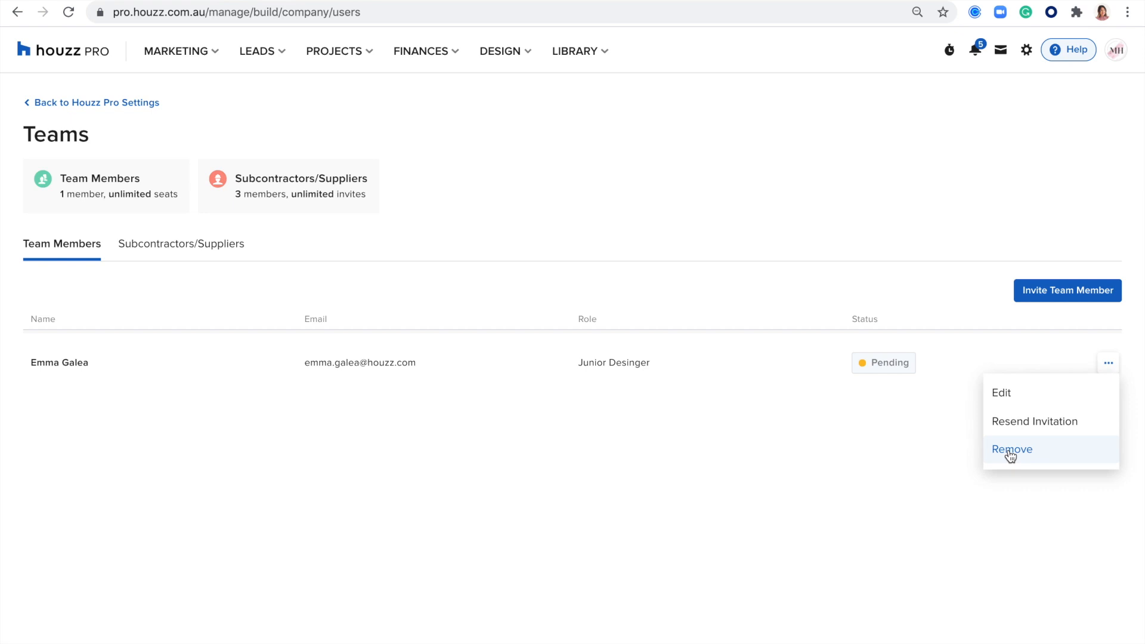
left_click(522, 215)
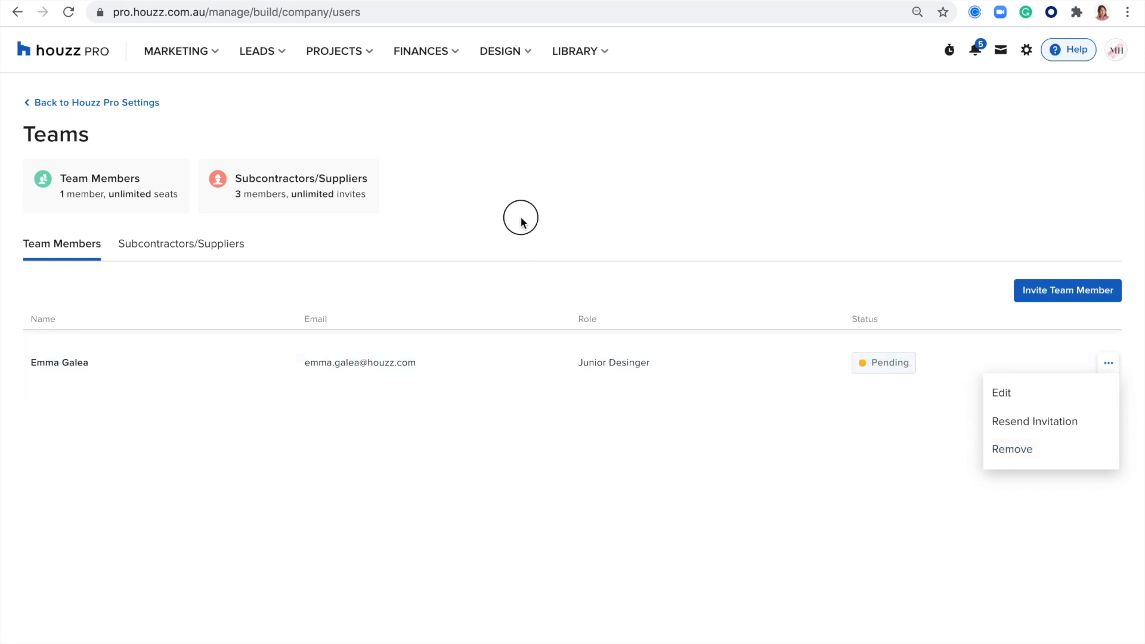
left_click(182, 243)
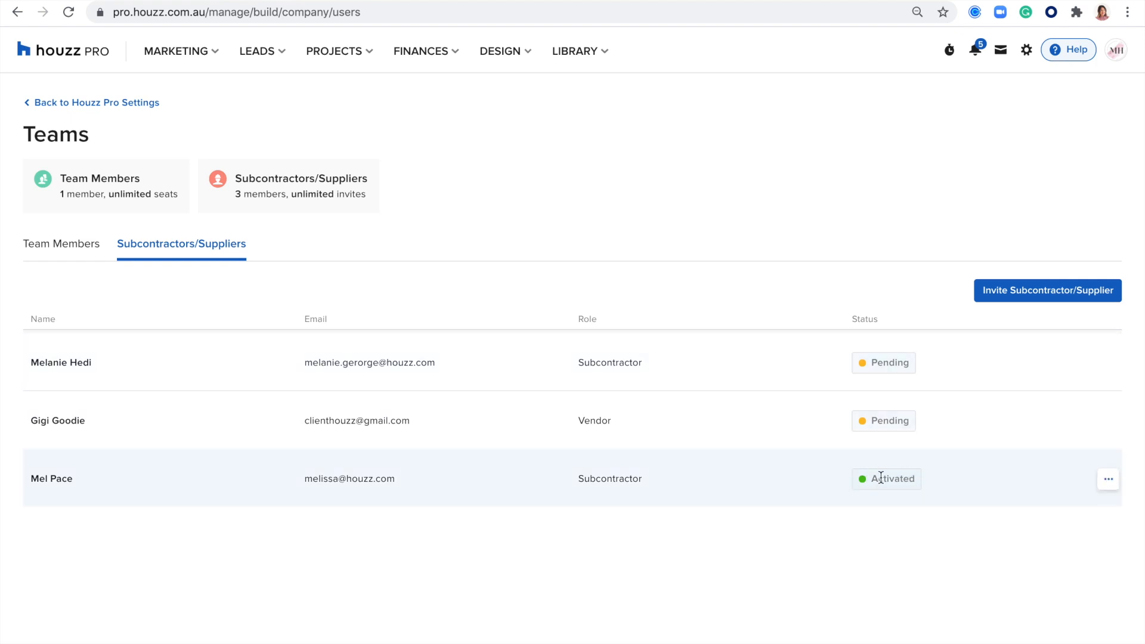
Step: Start a subcontractor invite with the autofilled invitee and the Subcontractor role
mouse_move(952, 480)
left_mouse_down()
mouse_move(870, 479)
mouse_move(918, 479)
left_mouse_up()
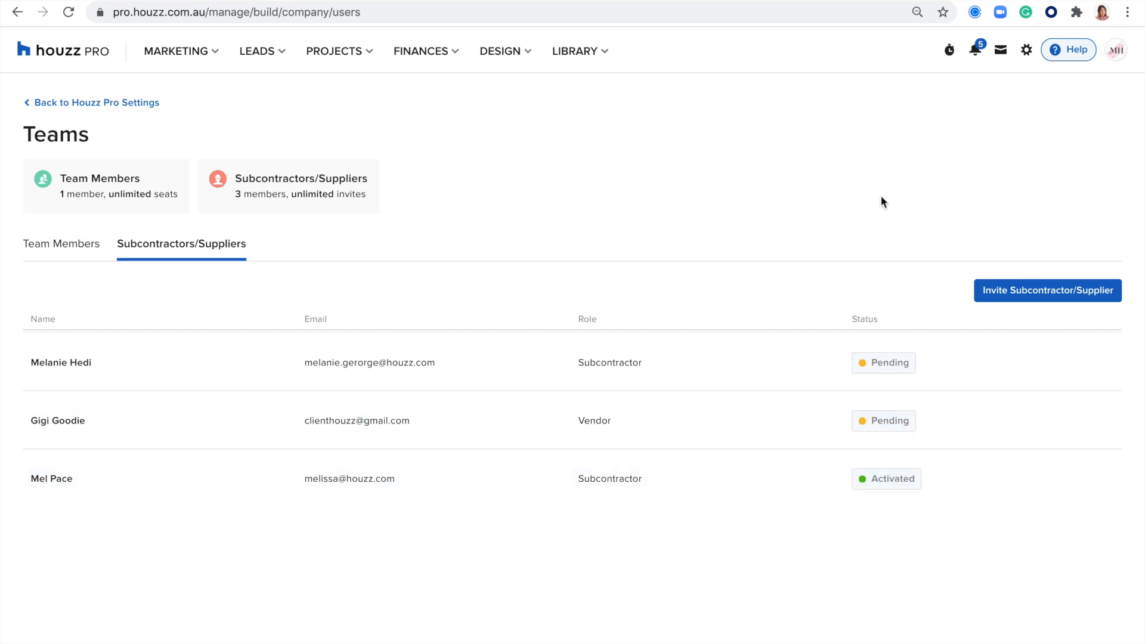
left_click(1002, 298)
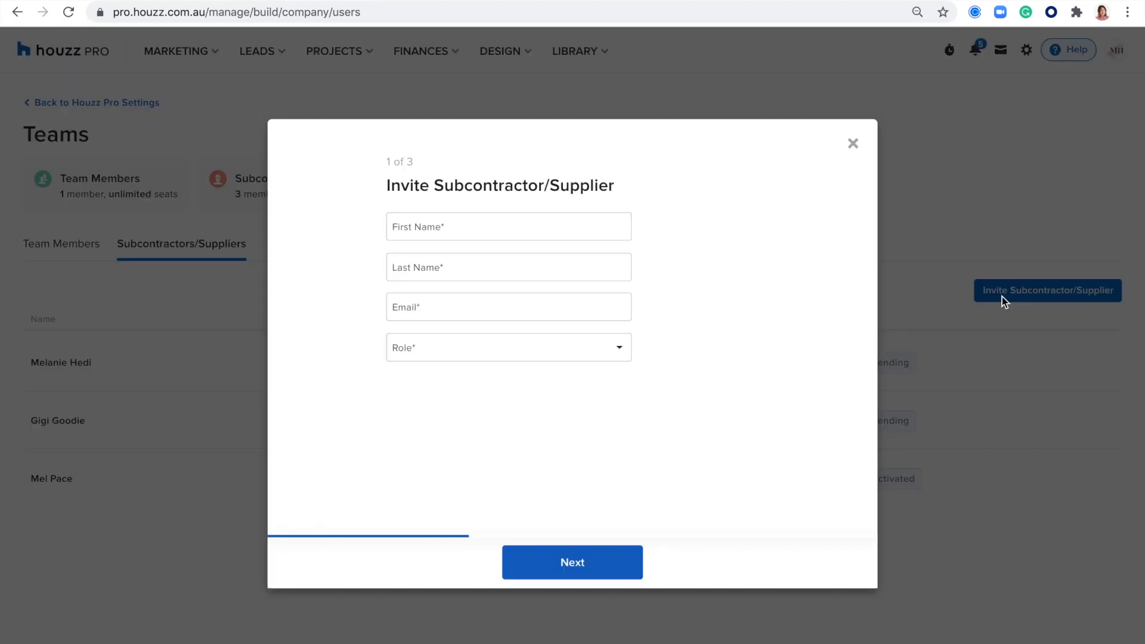
left_click(421, 223)
left_click(424, 267)
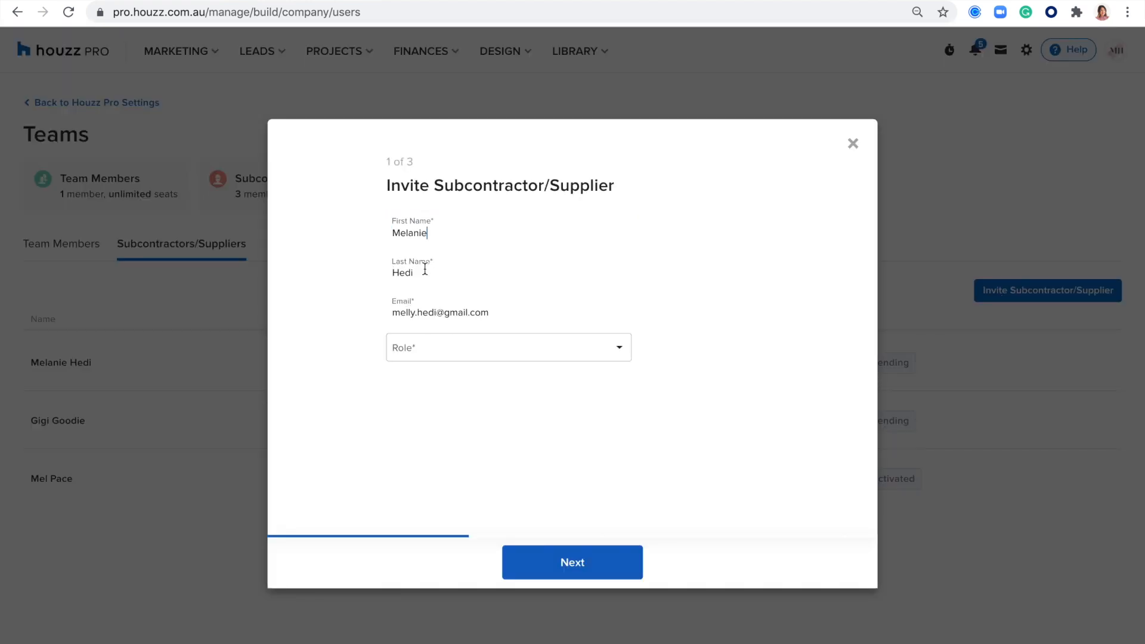
left_click(425, 348)
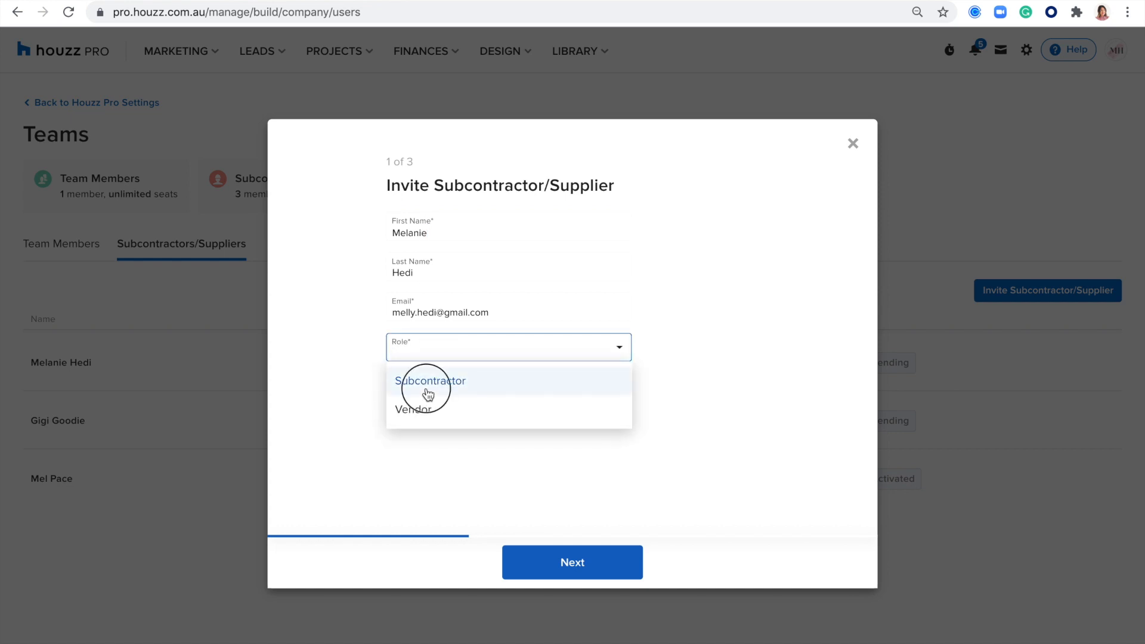
left_click(427, 394)
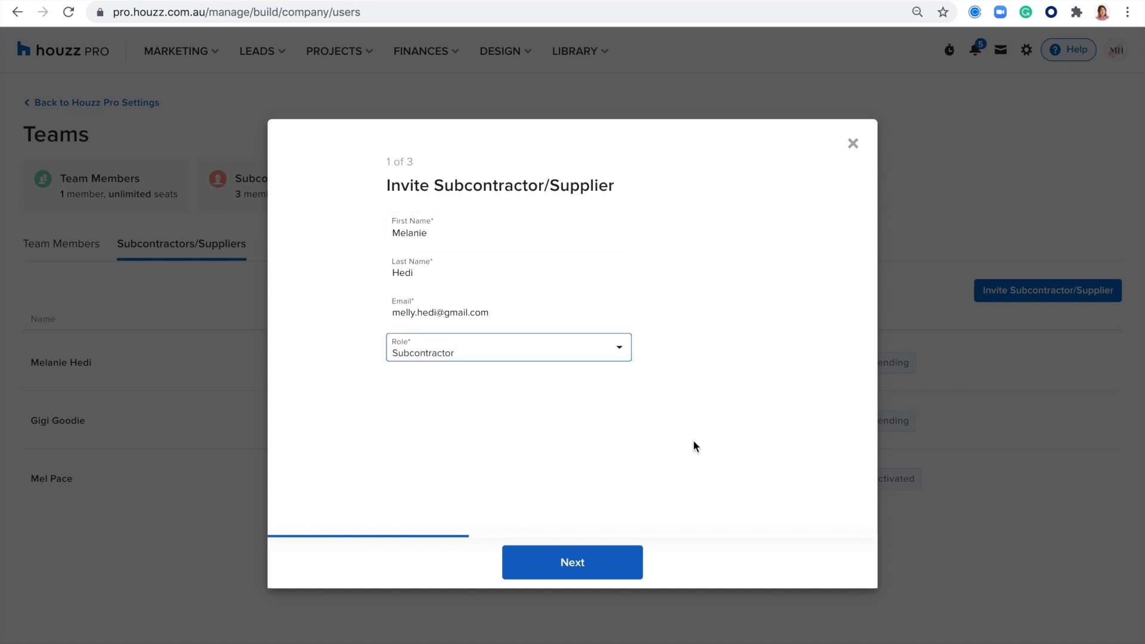
left_click(558, 572)
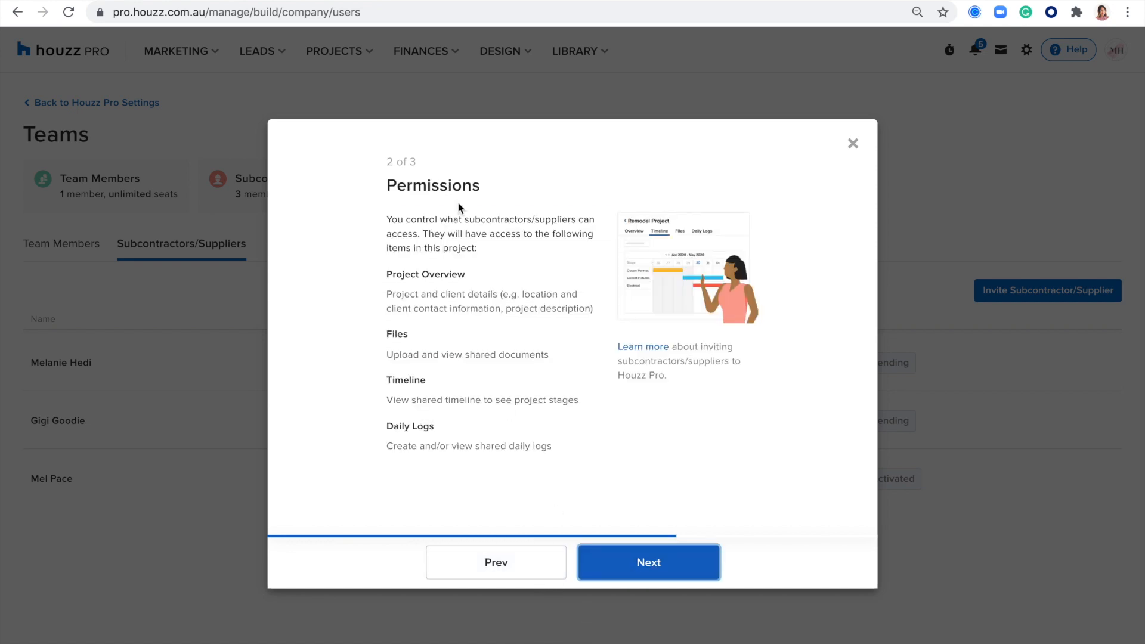
Step: Review the Project Overview, Files, Timeline and Daily Logs permissions, then close the invite unsent
left_click_drag(486, 182, 376, 182)
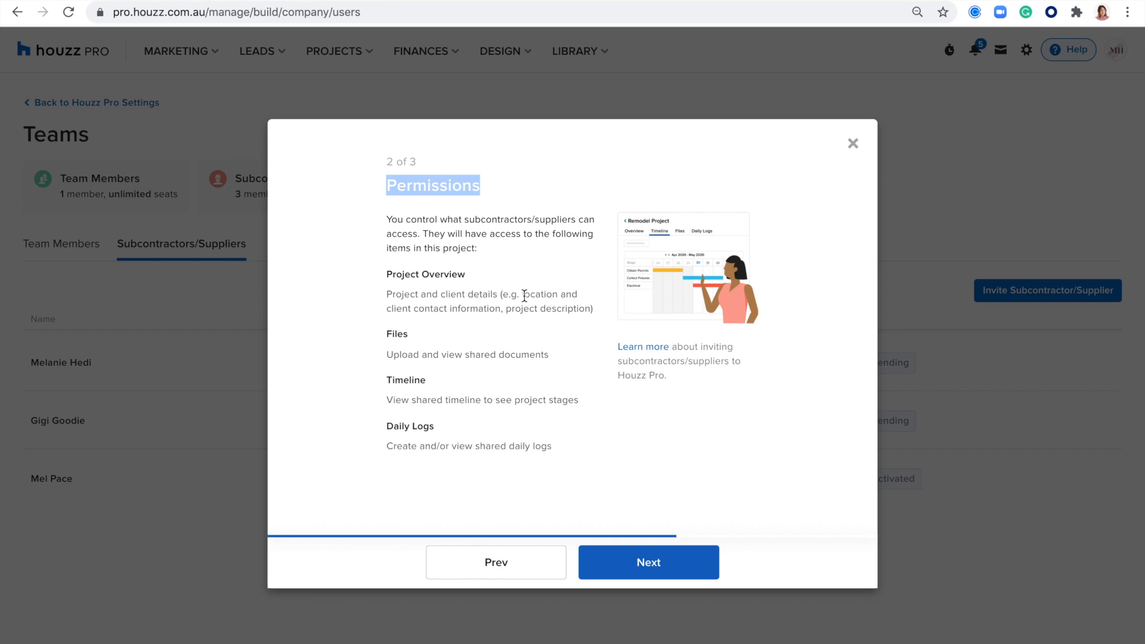
left_click_drag(473, 275, 379, 281)
left_click_drag(420, 340, 378, 335)
left_click_drag(442, 386, 378, 387)
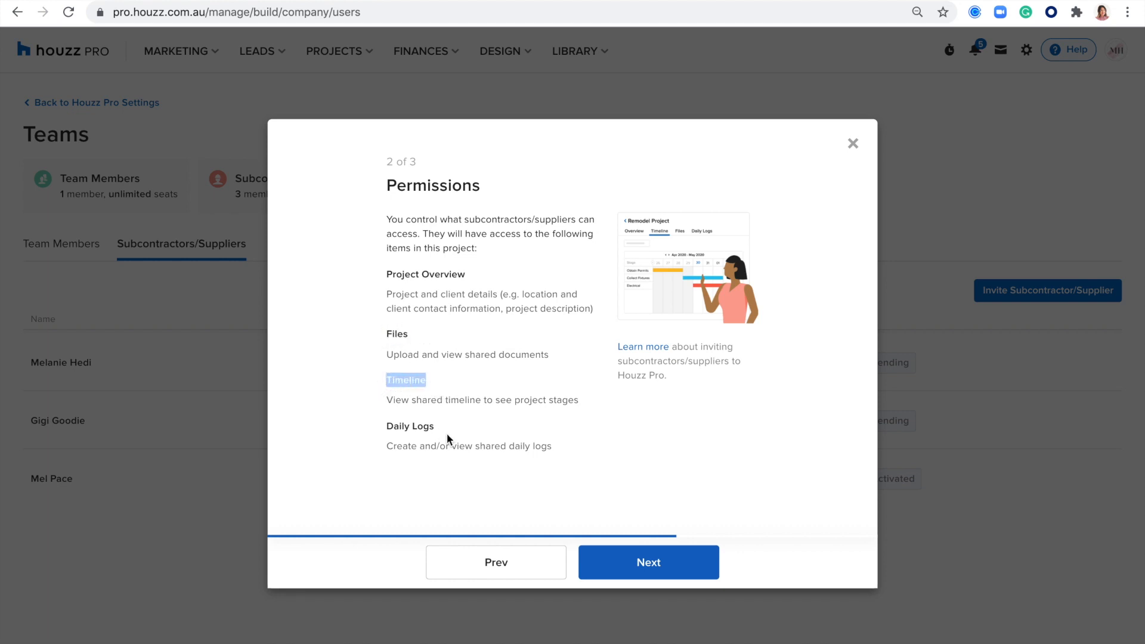
left_click_drag(448, 439, 554, 450)
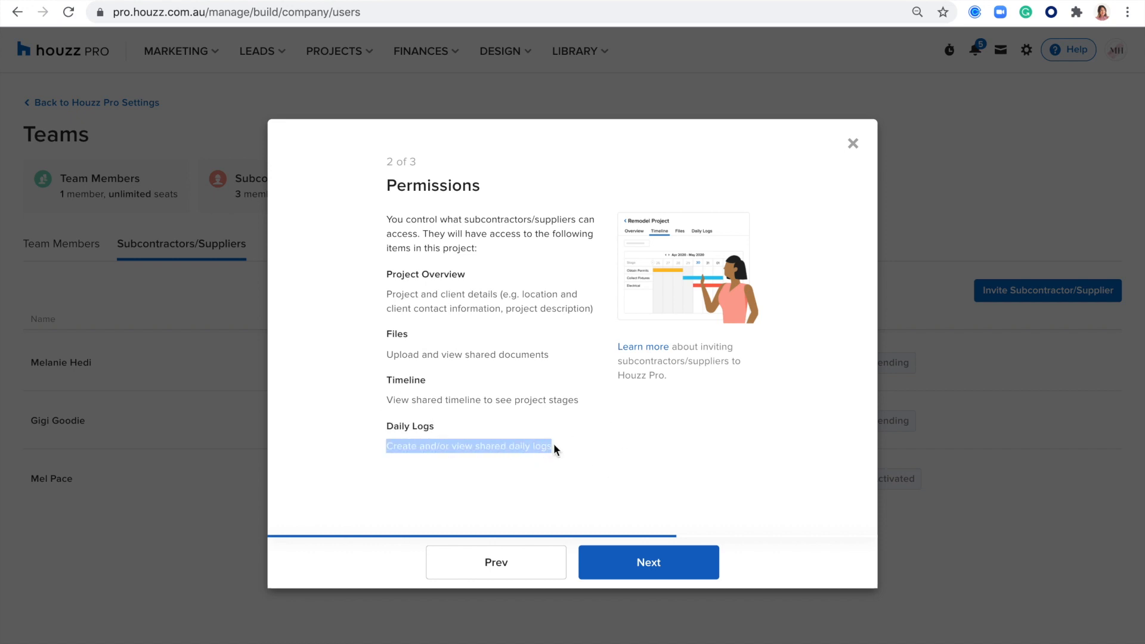
left_click(637, 563)
left_click(440, 272)
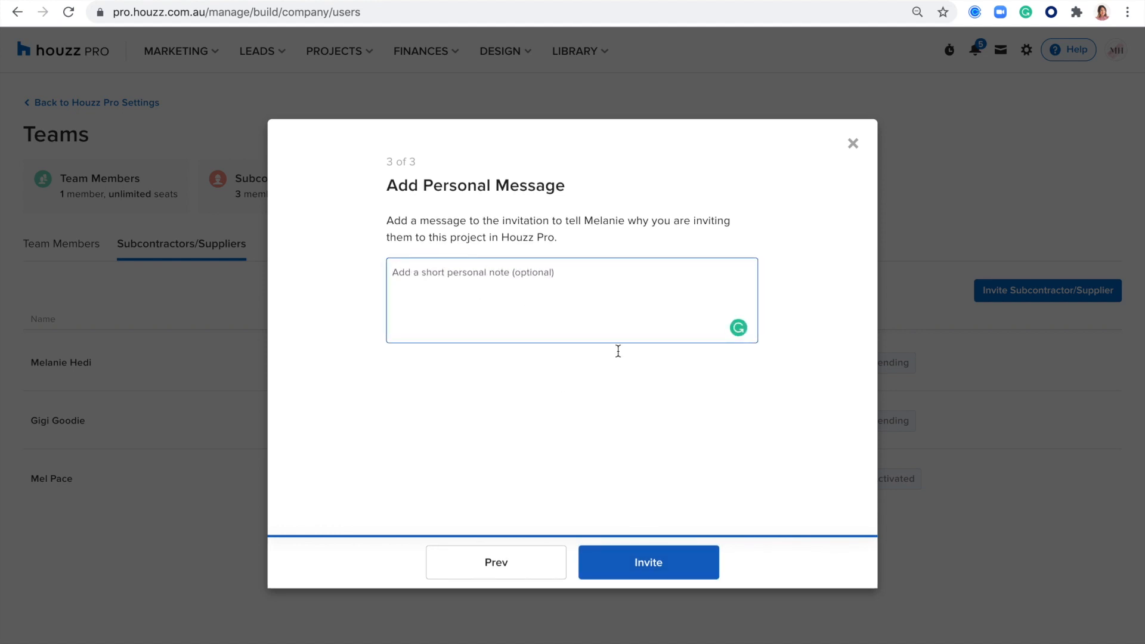
left_click(853, 143)
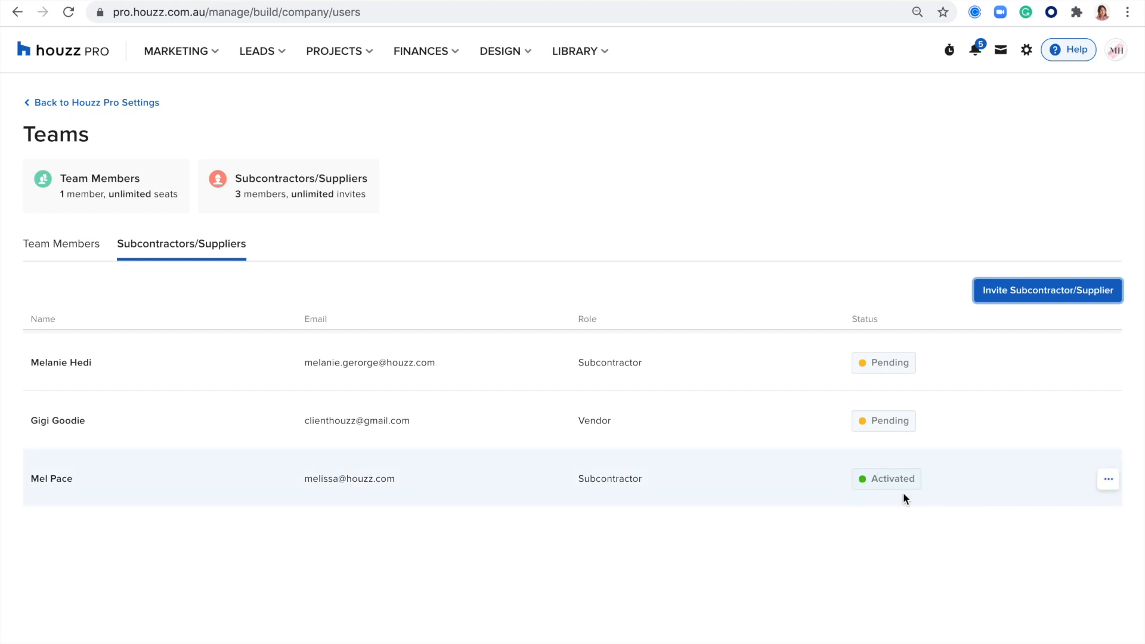
Step: Check the activated subcontractor's project access count on the Access tab, then cancel
left_click(1108, 479)
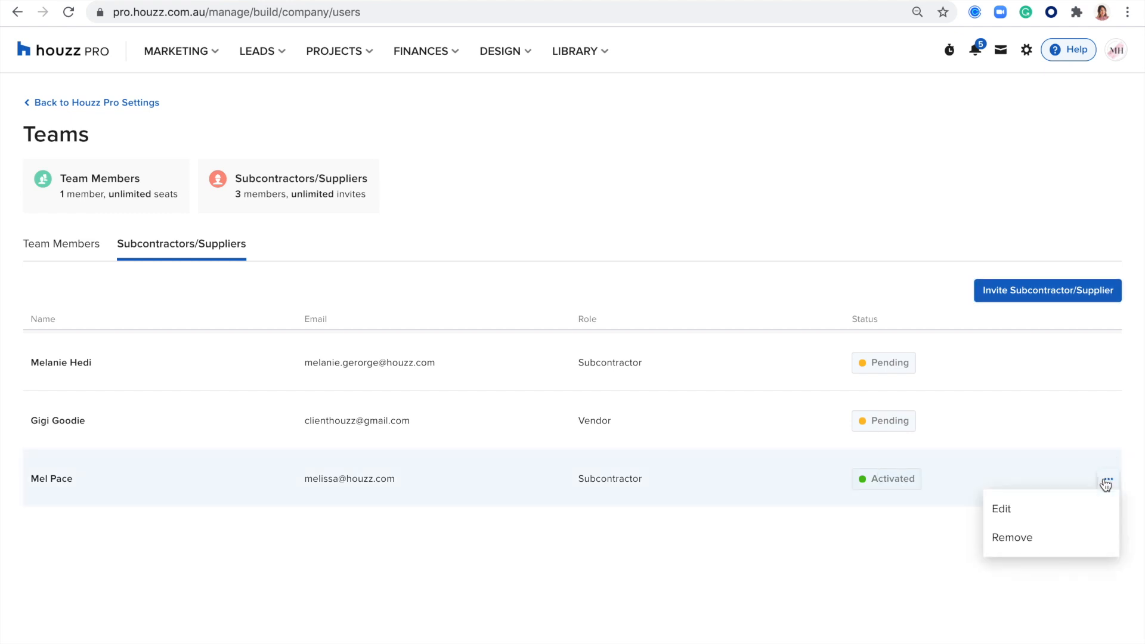
left_click(1010, 507)
scroll(453, 379, "down", 1)
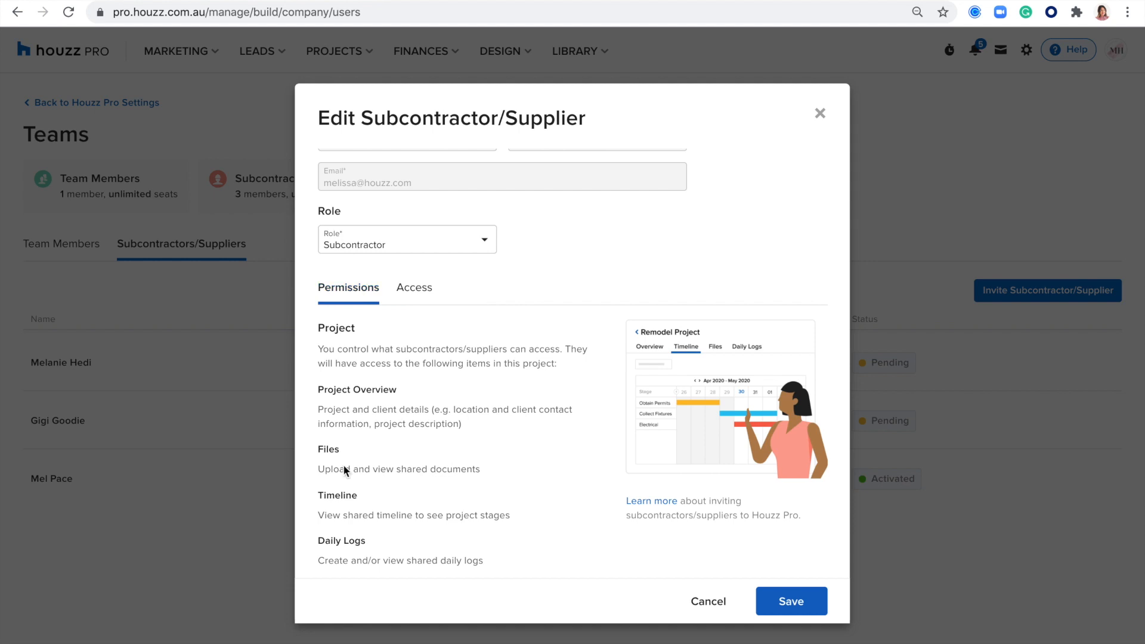
left_click(404, 290)
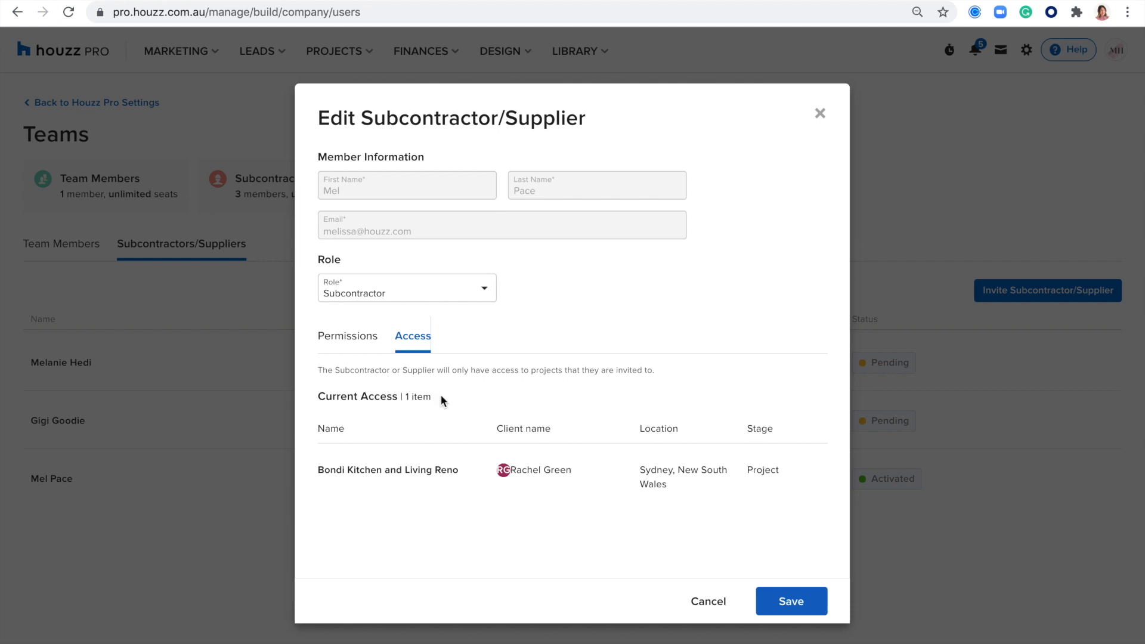
left_click_drag(473, 393, 313, 394)
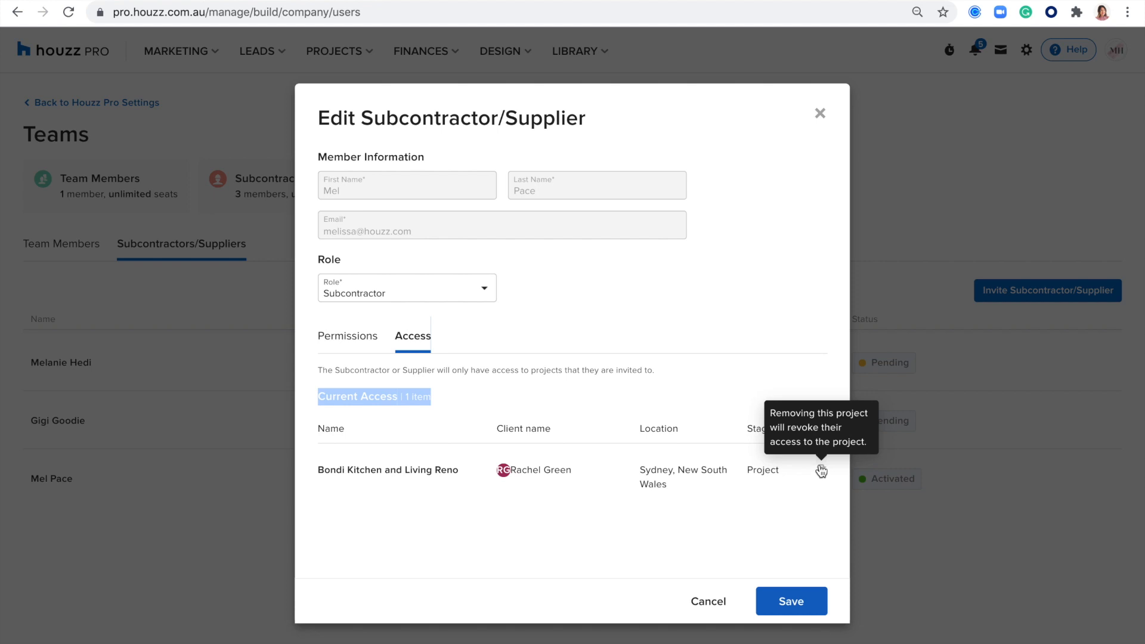
left_click(707, 601)
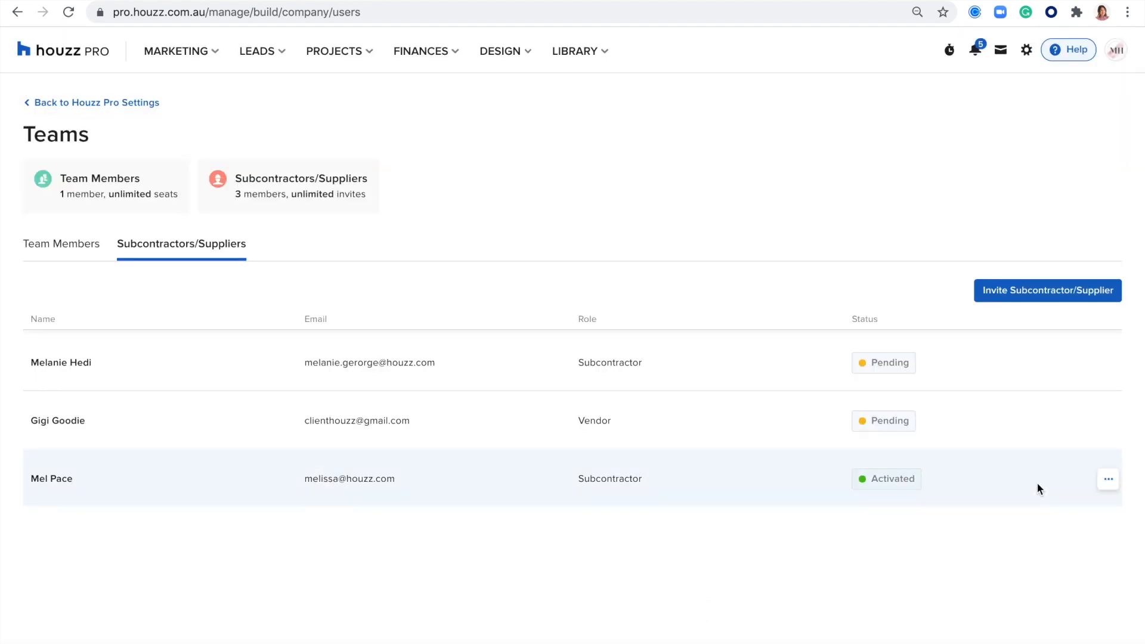
Step: Dismiss the subcontractor's row menu and go to Calendar settings
left_click(1115, 482)
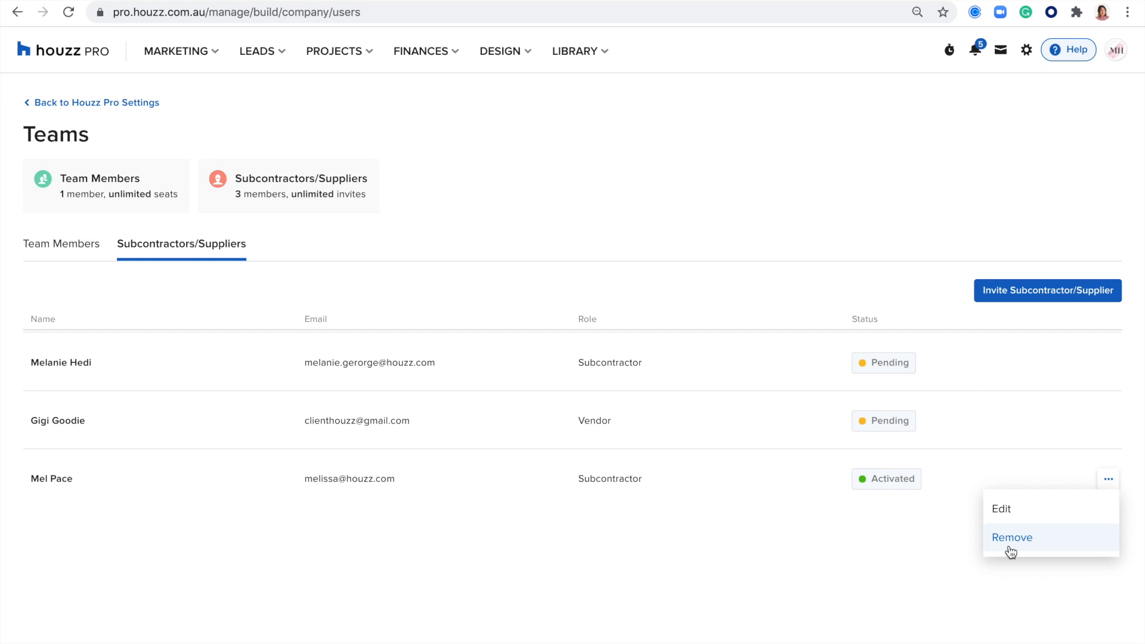
left_click(843, 144)
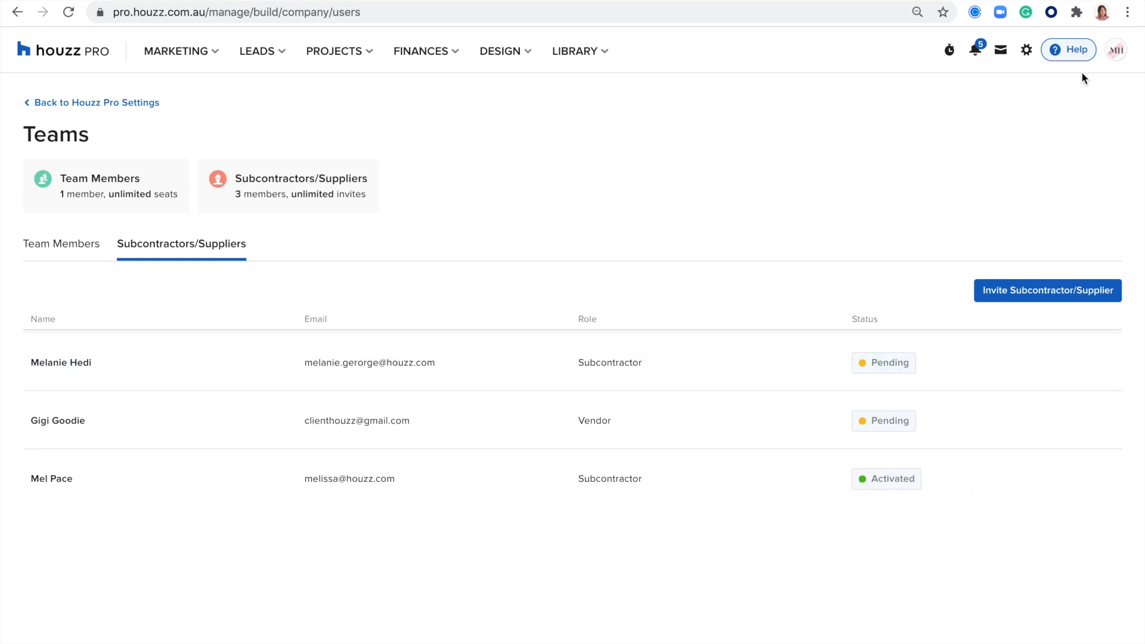
left_click(1026, 53)
left_click(910, 315)
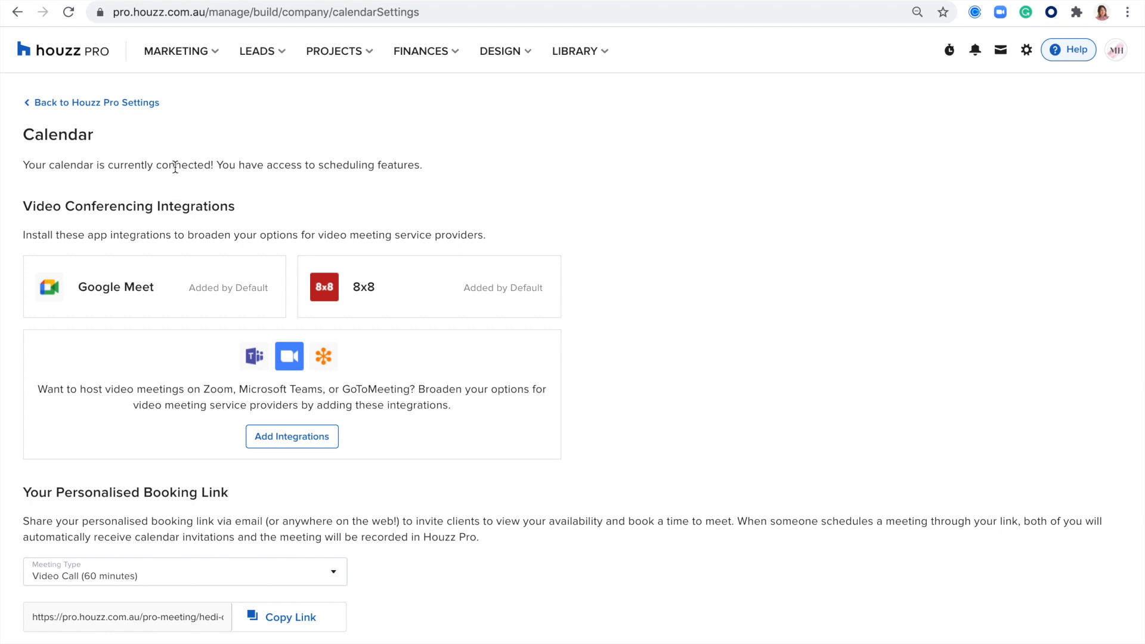
Step: Highlight the calendar connected status, Video Conferencing Integrations and Personalised Booking Link headings
left_click_drag(409, 167, 84, 176)
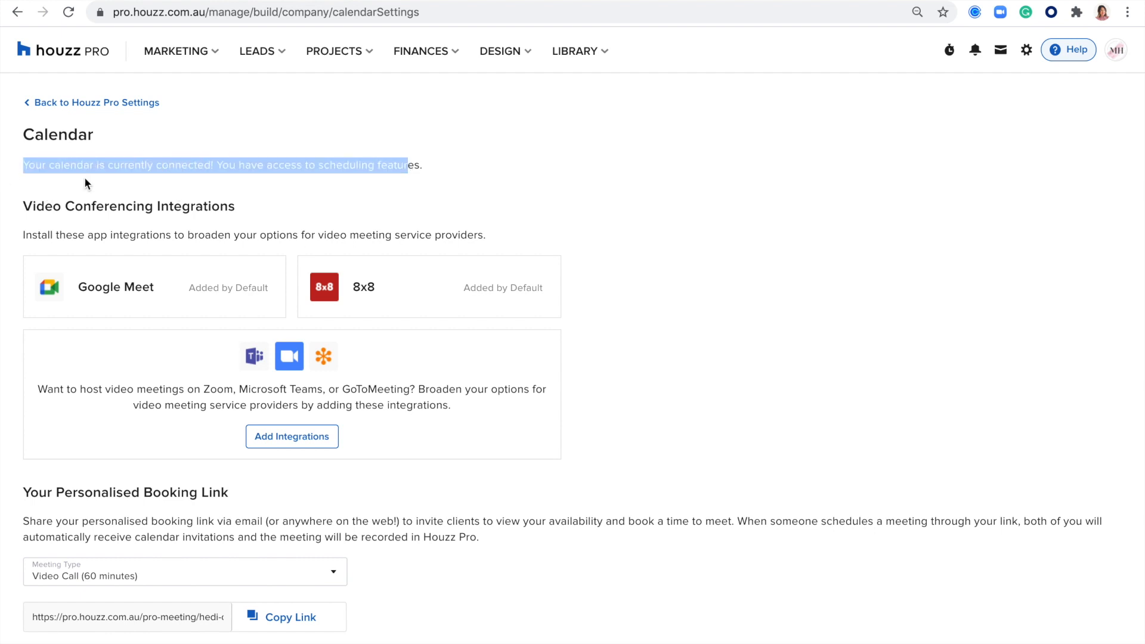
left_click(84, 176)
scroll(143, 175, "down", 1)
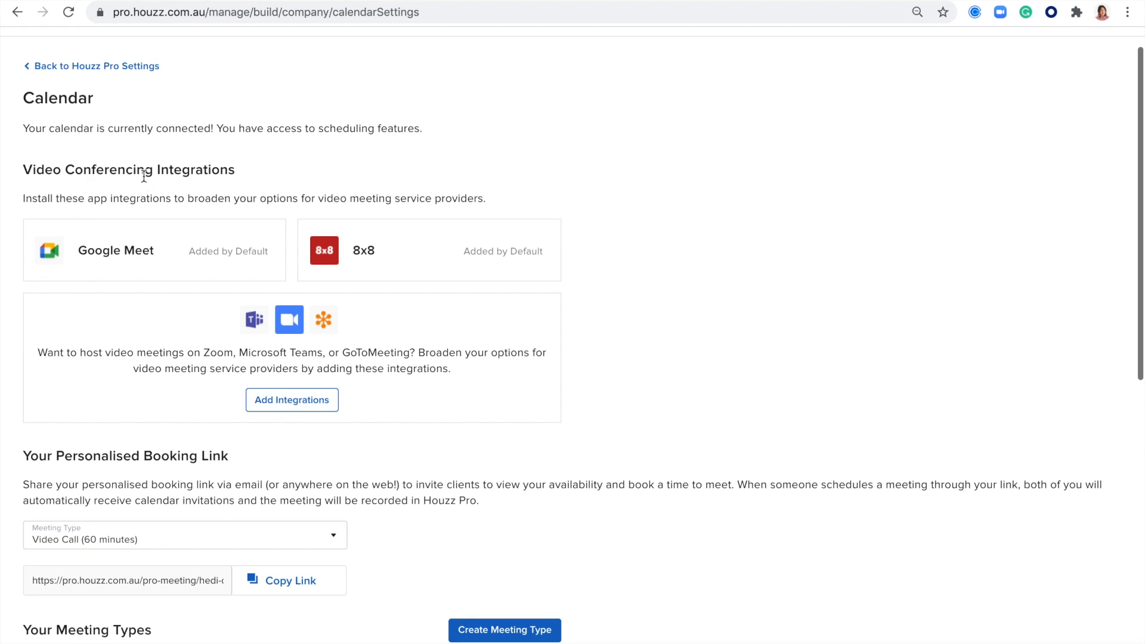
left_click_drag(238, 174, 3, 185)
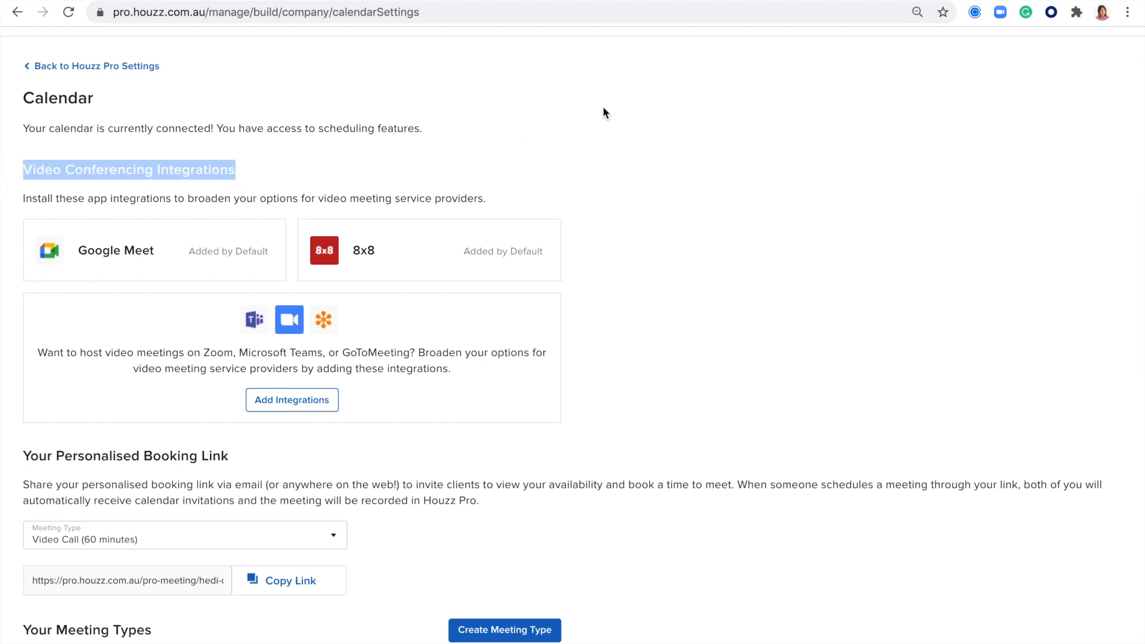
scroll(929, 298, "down", 1)
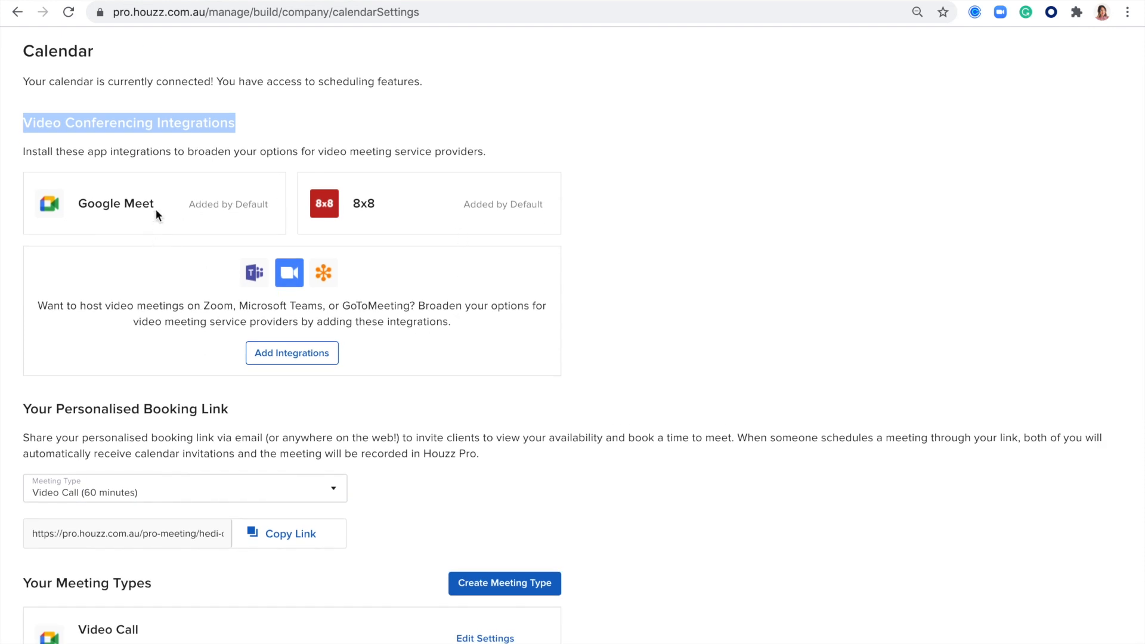
scroll(543, 296, "down", 2)
left_click(263, 334)
left_click_drag(262, 332, 65, 337)
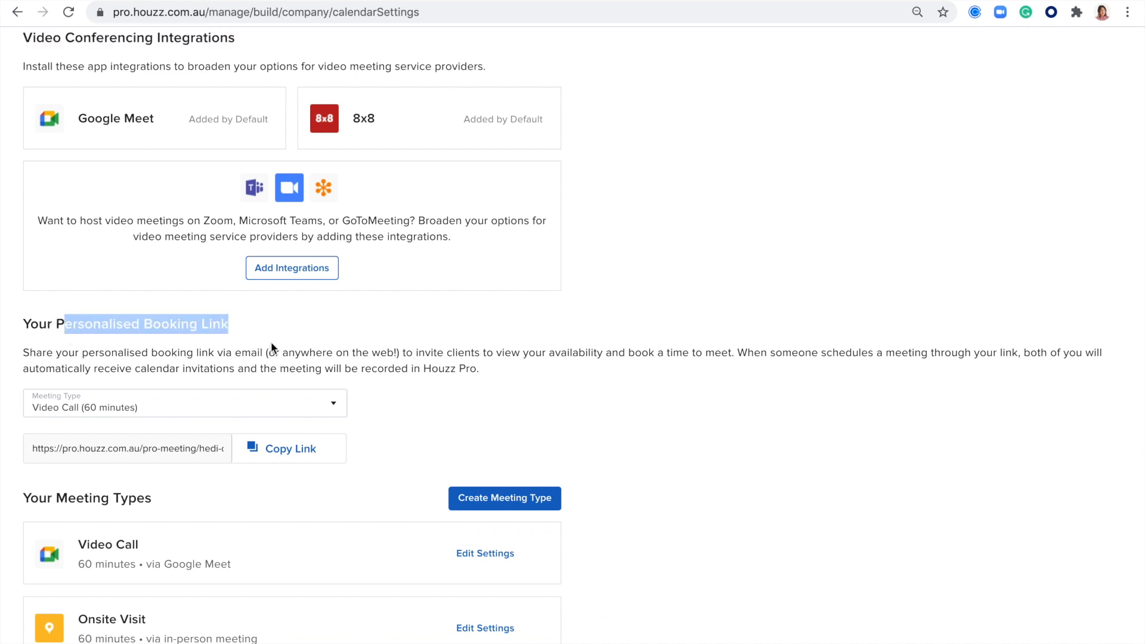
scroll(278, 334, "down", 1)
Step: Set the booking link's meeting type to Phone Call (30 minutes)
left_click(410, 287)
left_click(332, 353)
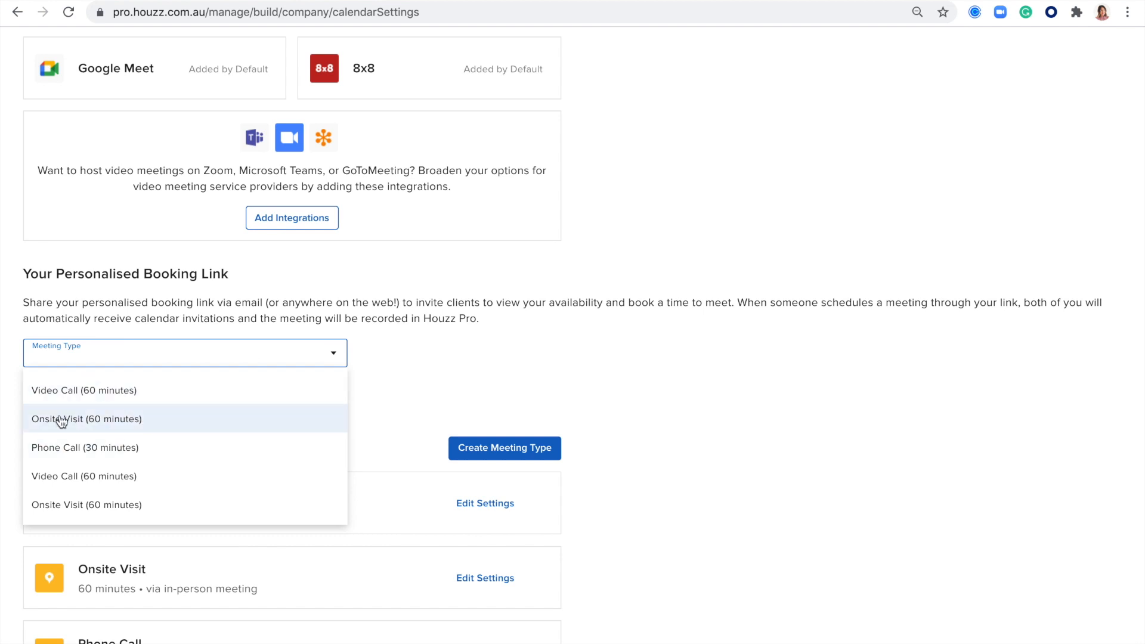
left_click(61, 448)
left_click(110, 394)
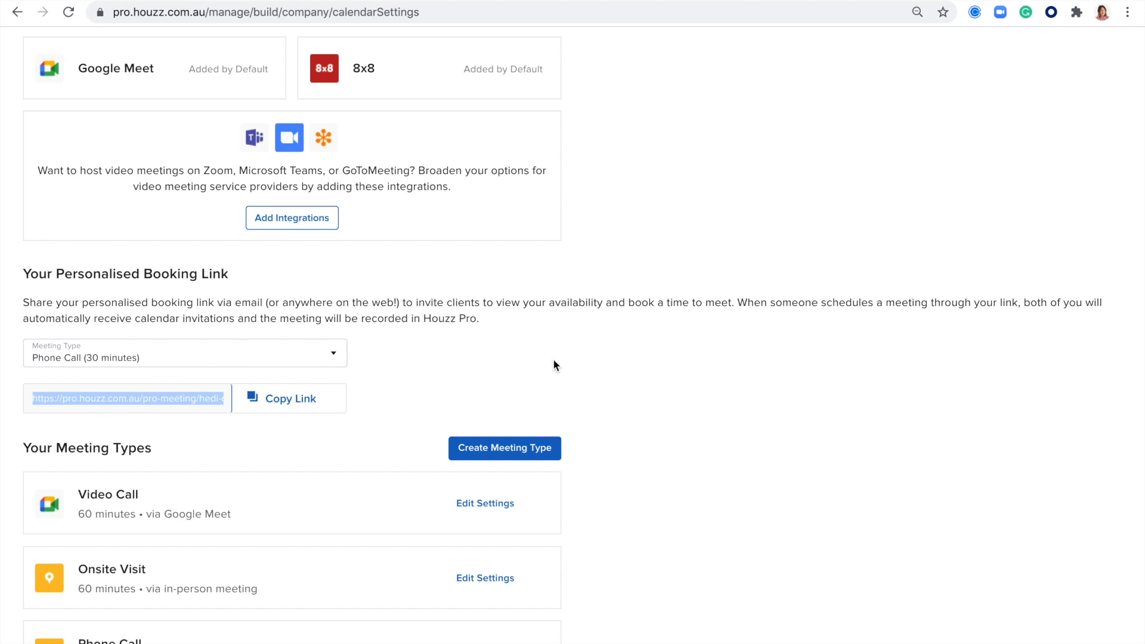
left_click(764, 378)
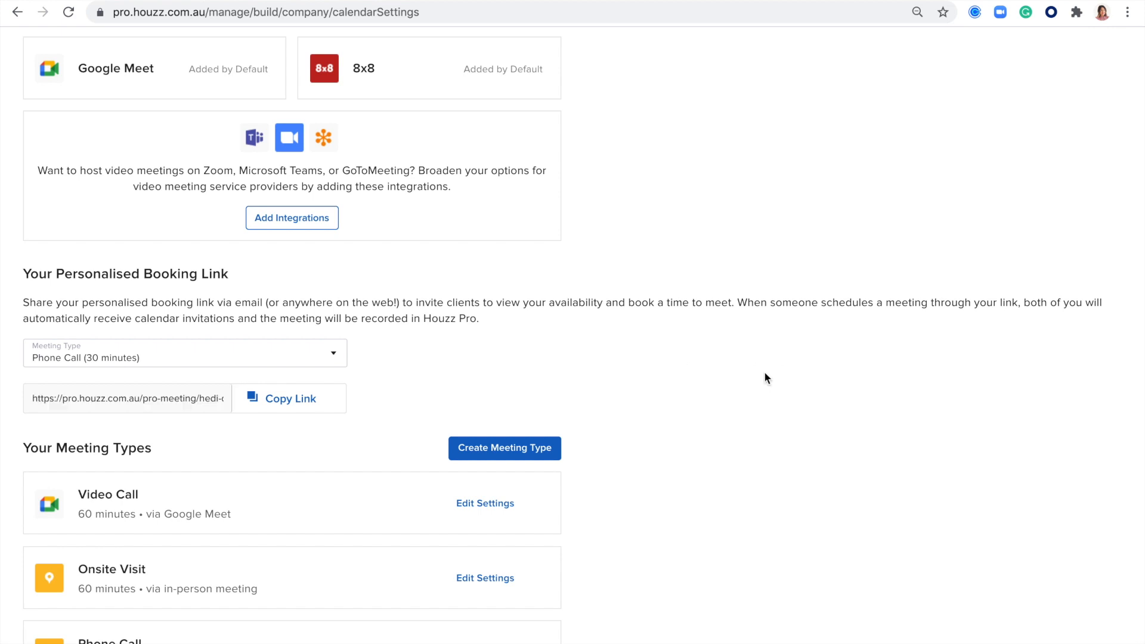
scroll(764, 378, "down", 5)
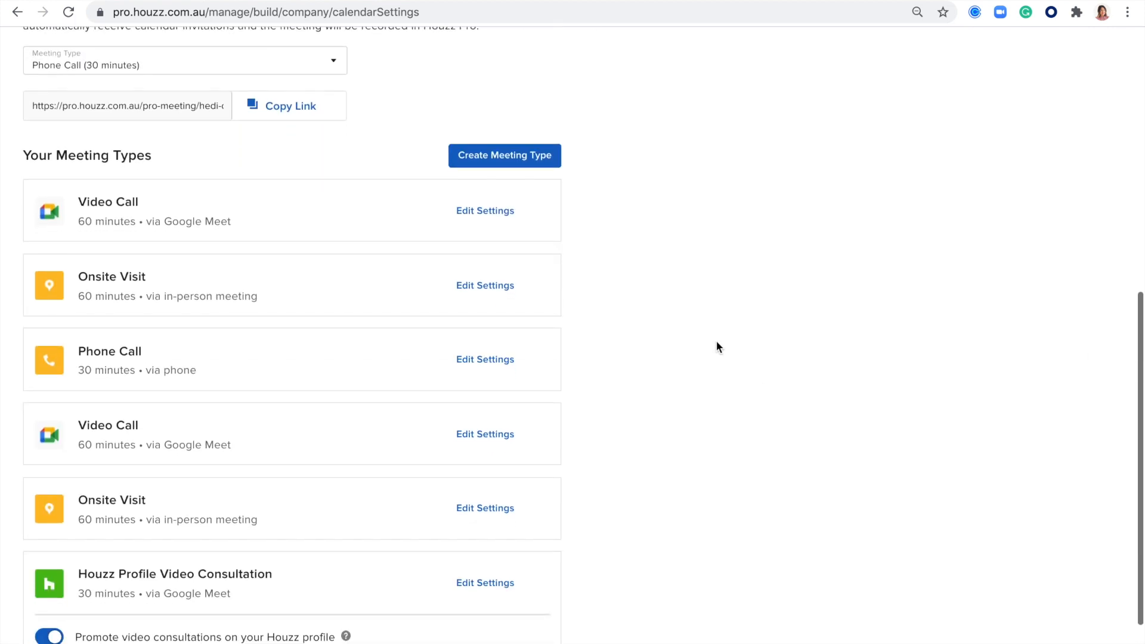
left_click_drag(156, 159, 23, 156)
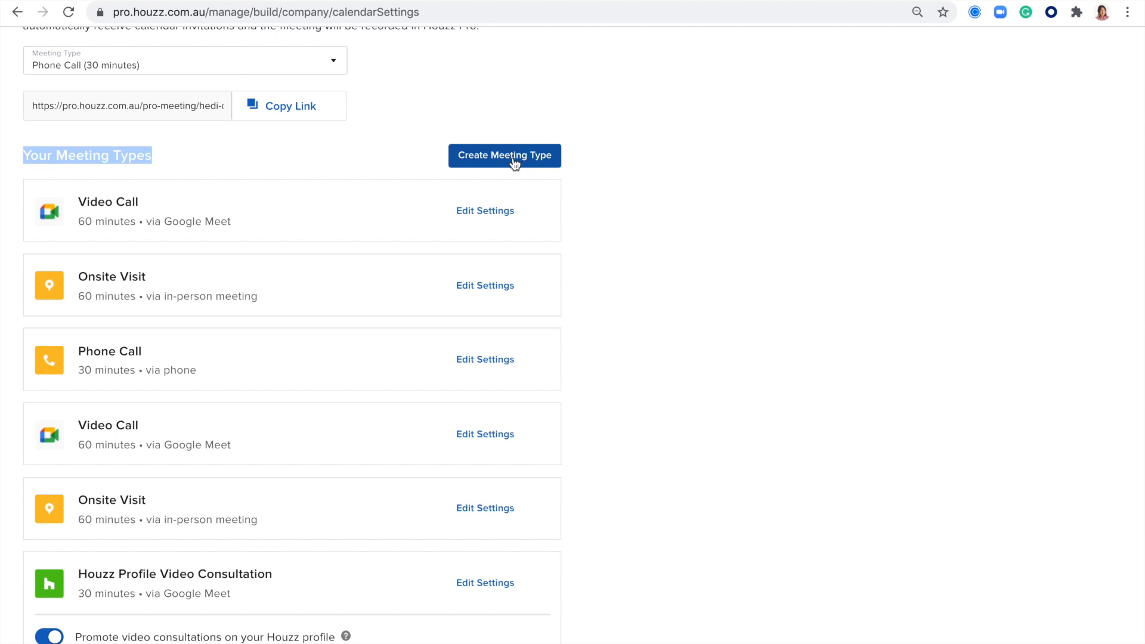
Step: Save the first Video Call with a 12:30 PM start and Monday and Wednesday unchecked
left_click(479, 213)
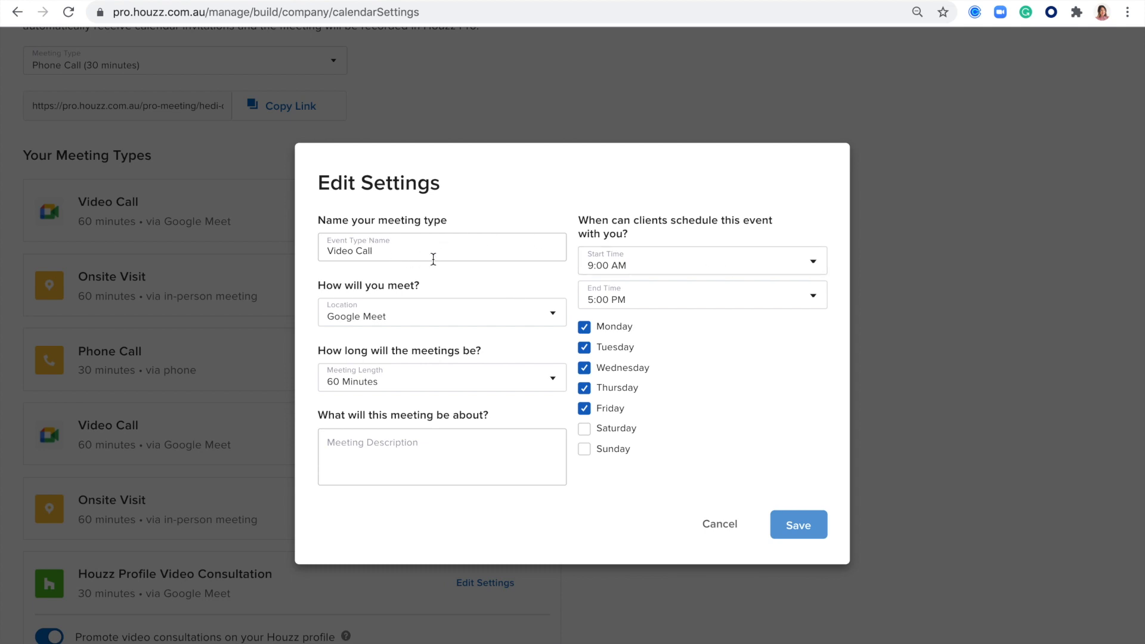
left_click(813, 263)
scroll(689, 399, "down", 20)
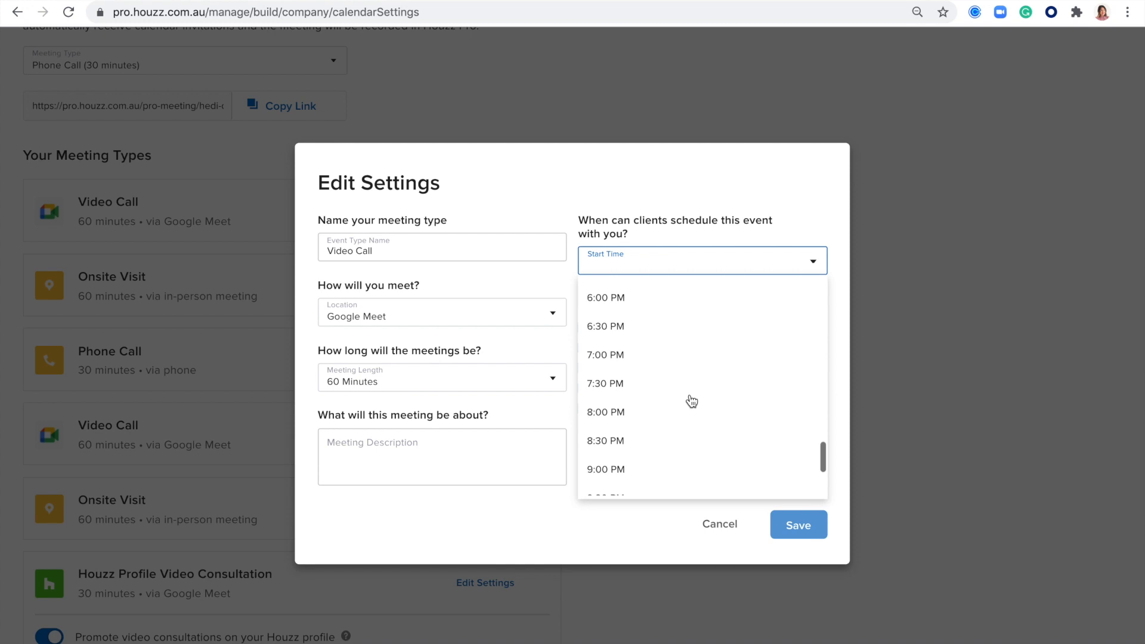
scroll(641, 371, "up", 7)
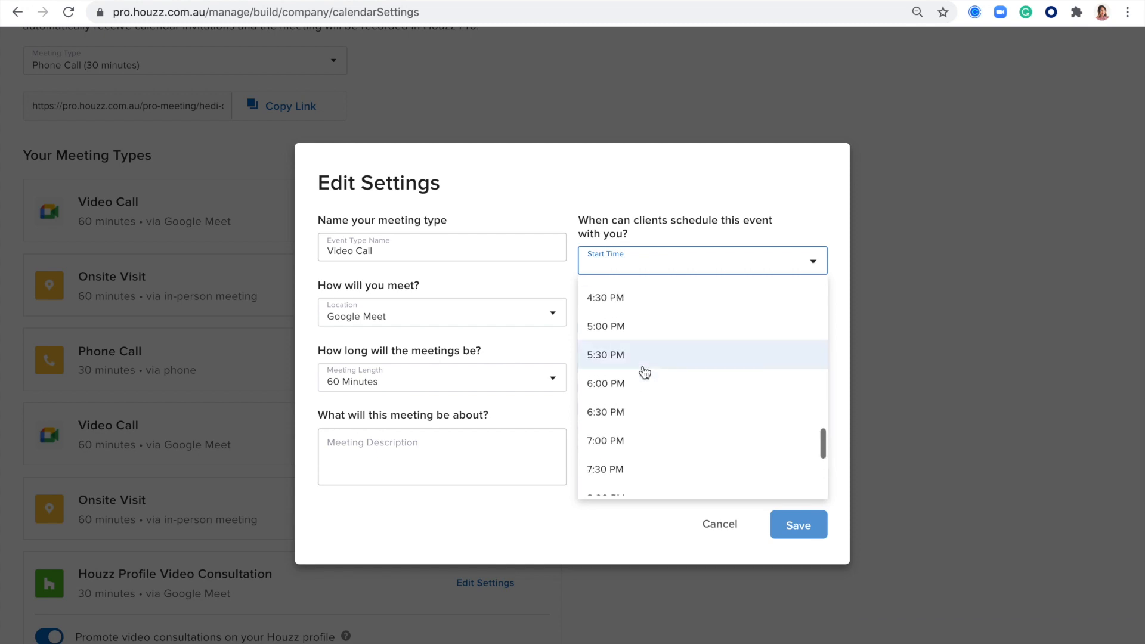
scroll(643, 373, "up", 4)
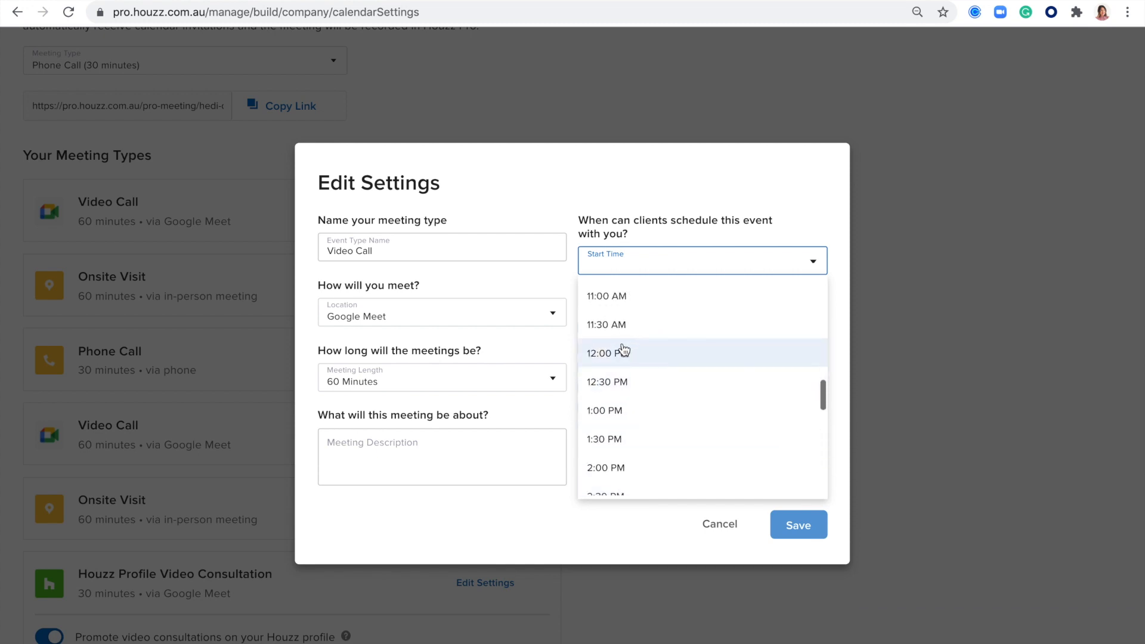
left_click(612, 385)
left_click(584, 367)
left_click(585, 332)
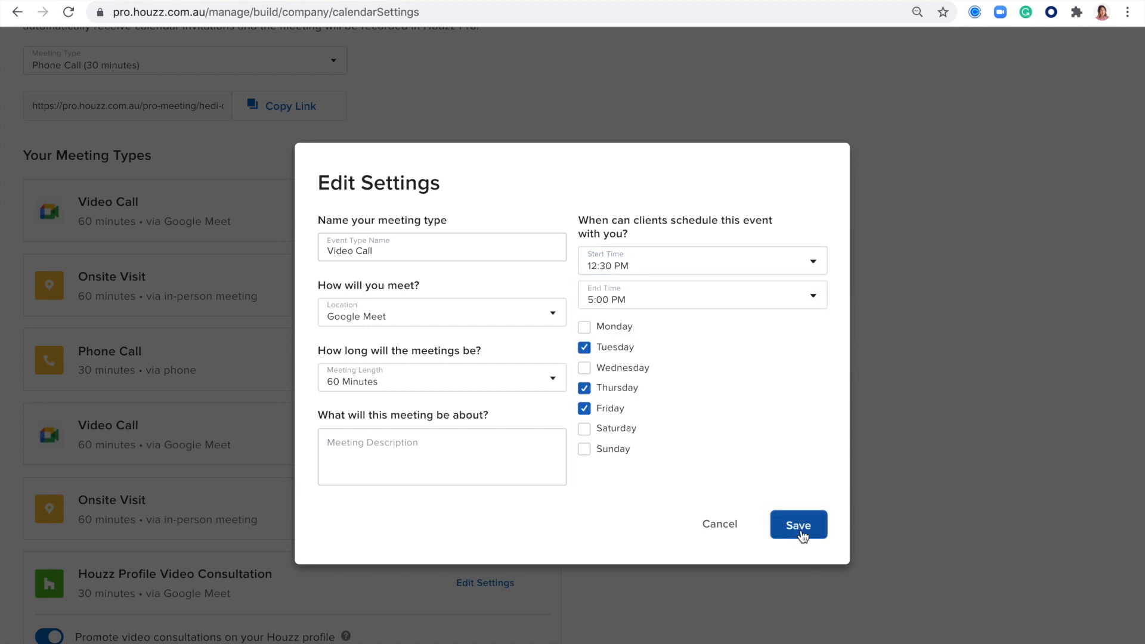
left_click(719, 526)
scroll(483, 567, "down", 3)
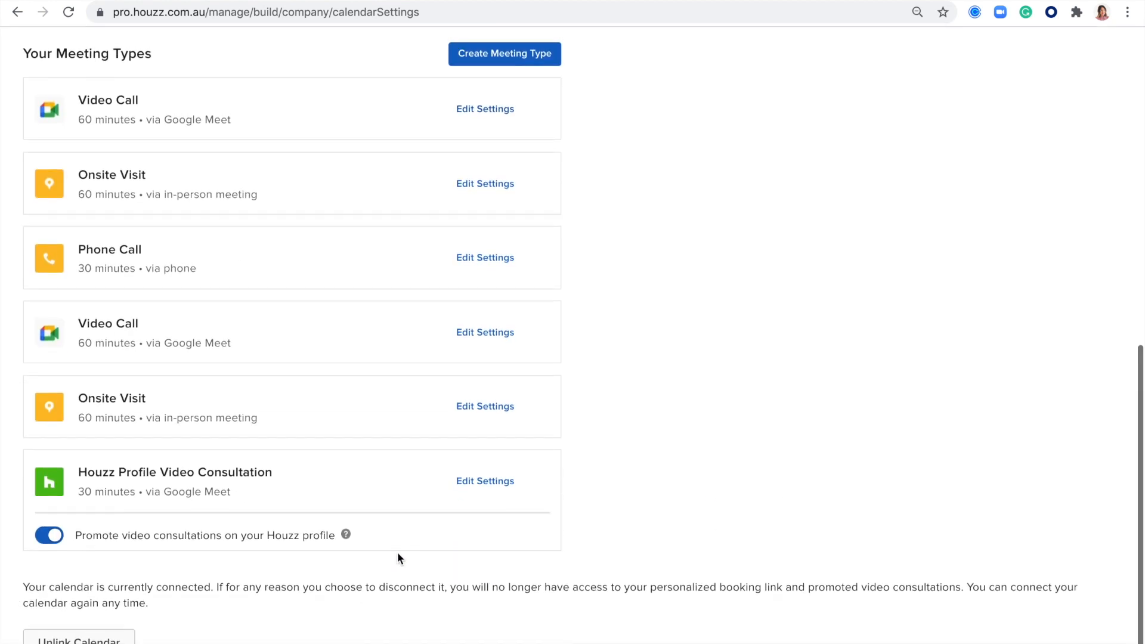
left_click_drag(384, 544, 348, 535)
left_click(383, 530)
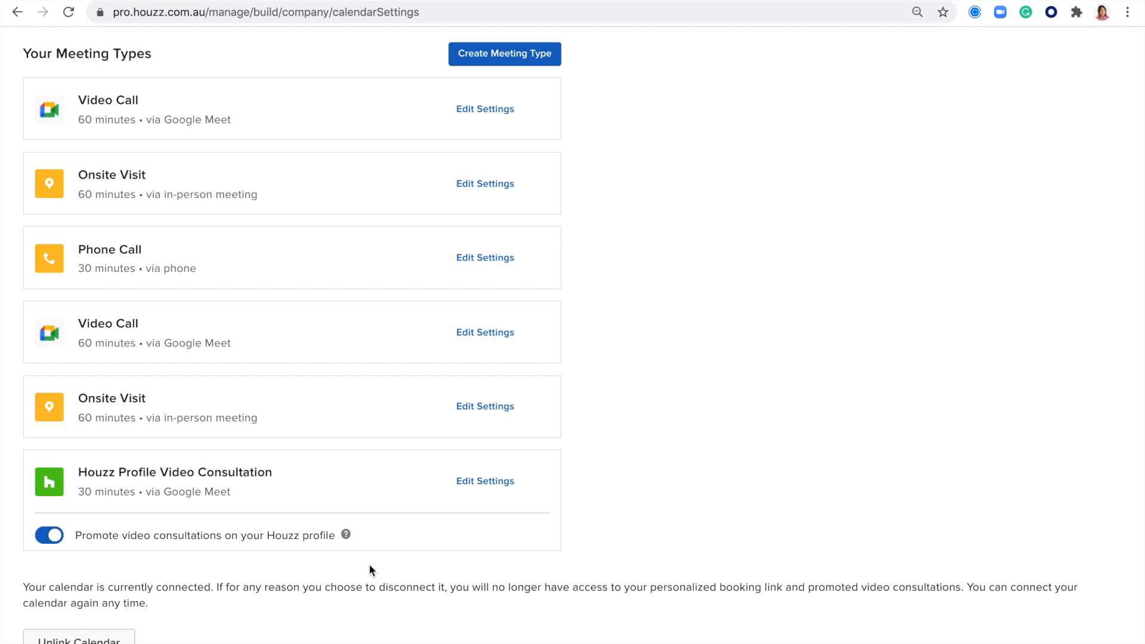
Step: Read and close the profile video consultations explanation, then return to the dashboard
left_click(346, 535)
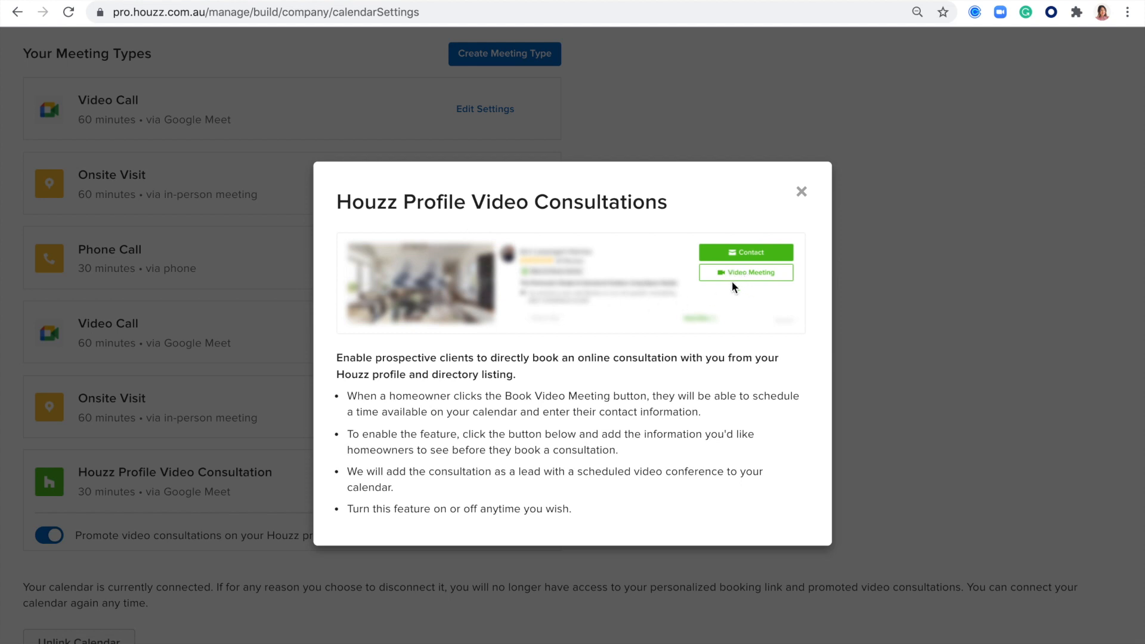
left_click(801, 192)
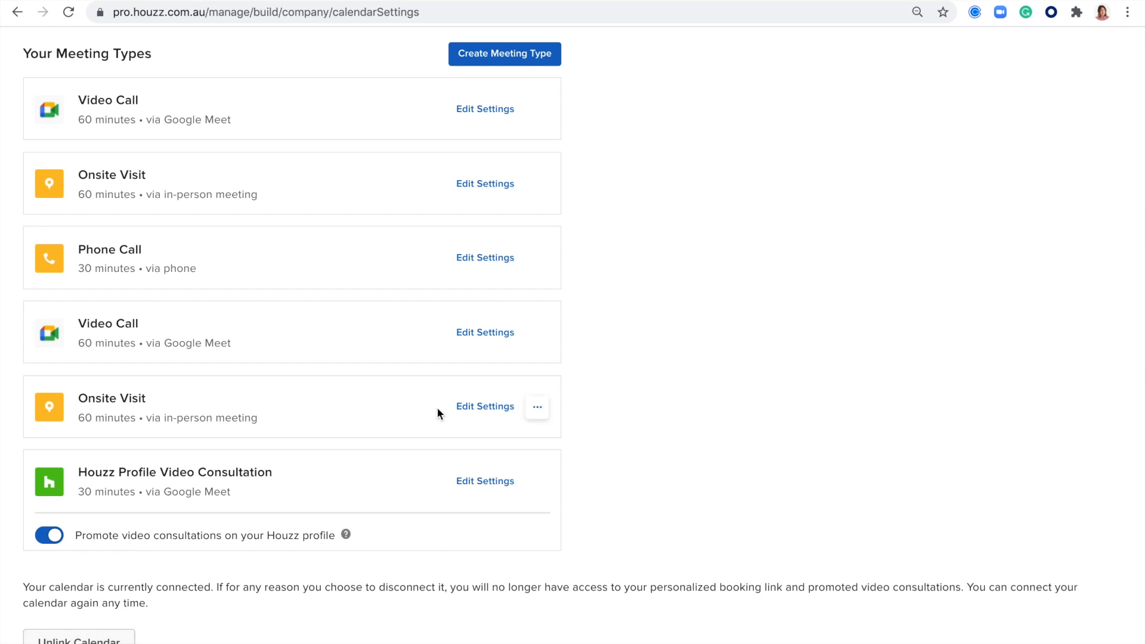
scroll(437, 407, "up", 15)
left_click(48, 52)
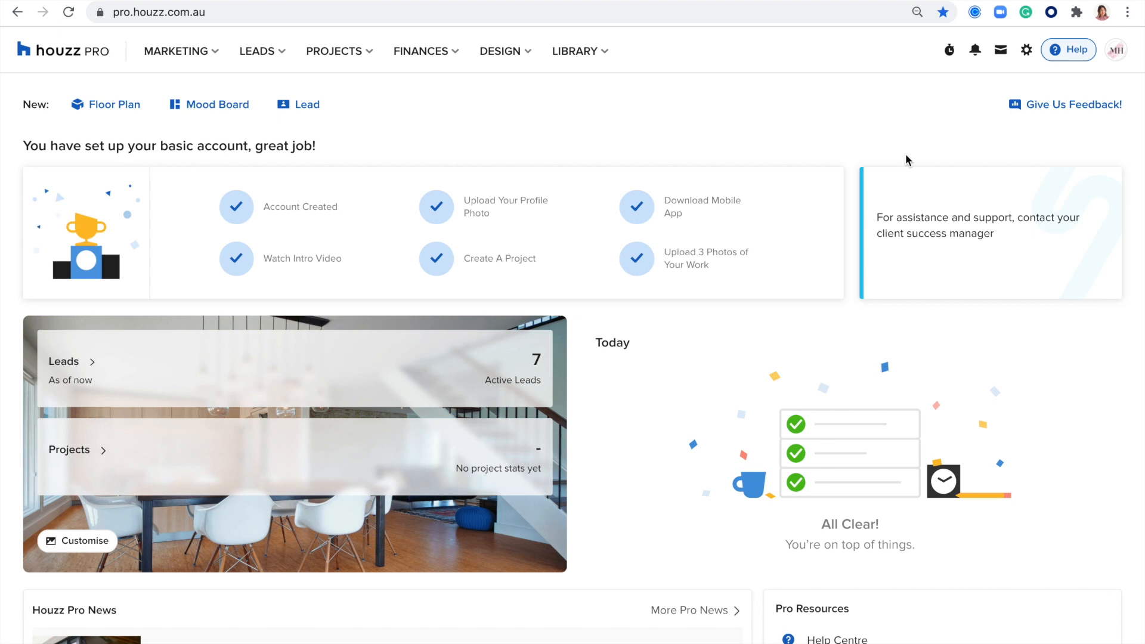
Step: Open See All Leads and bring up the Phone call lead's snooze, archive and delete menu
left_click(268, 55)
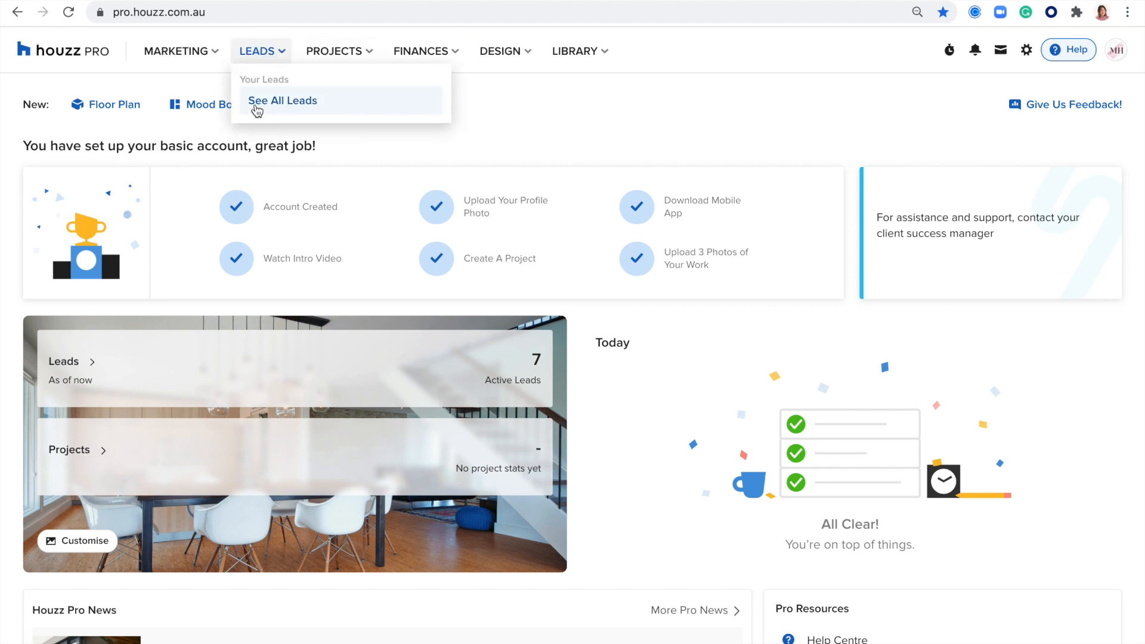
left_click(272, 109)
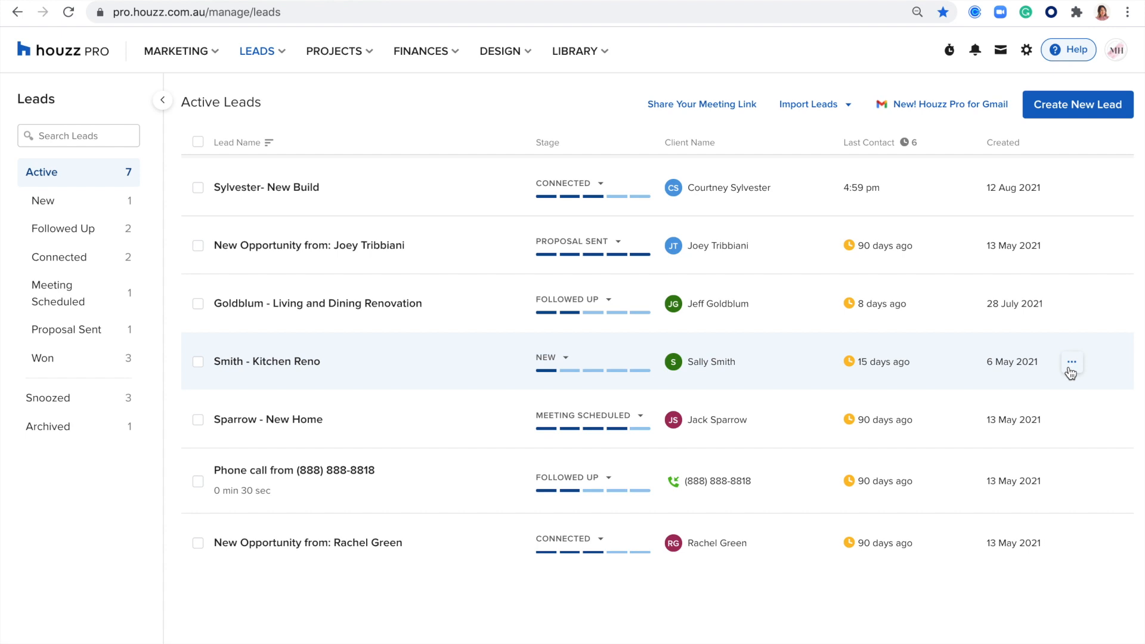
left_click(1072, 481)
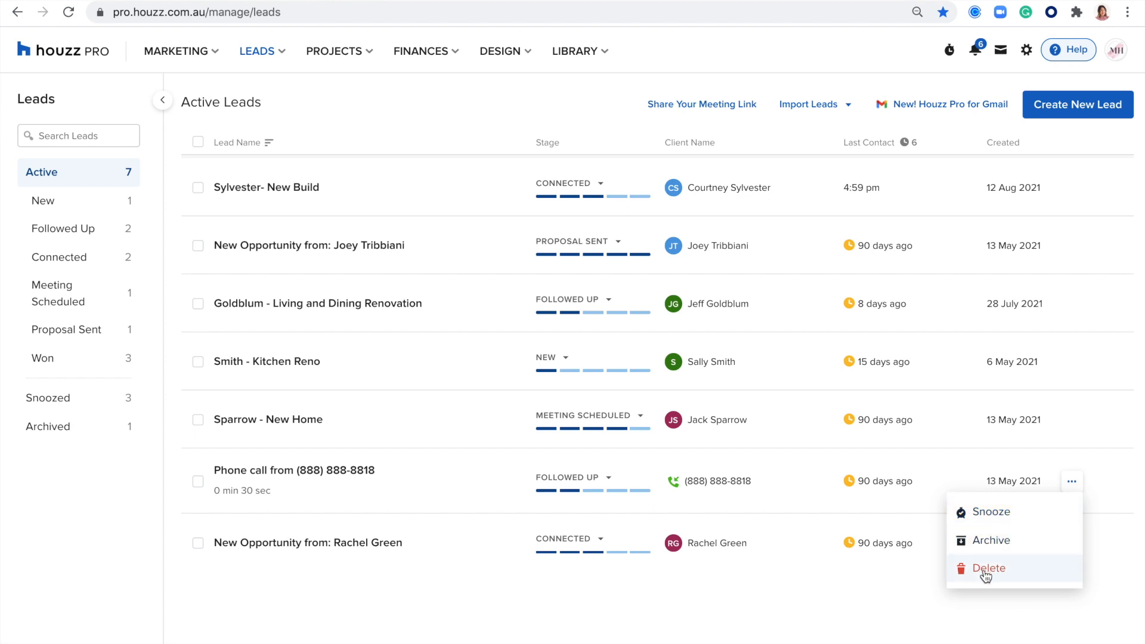
left_click(1008, 510)
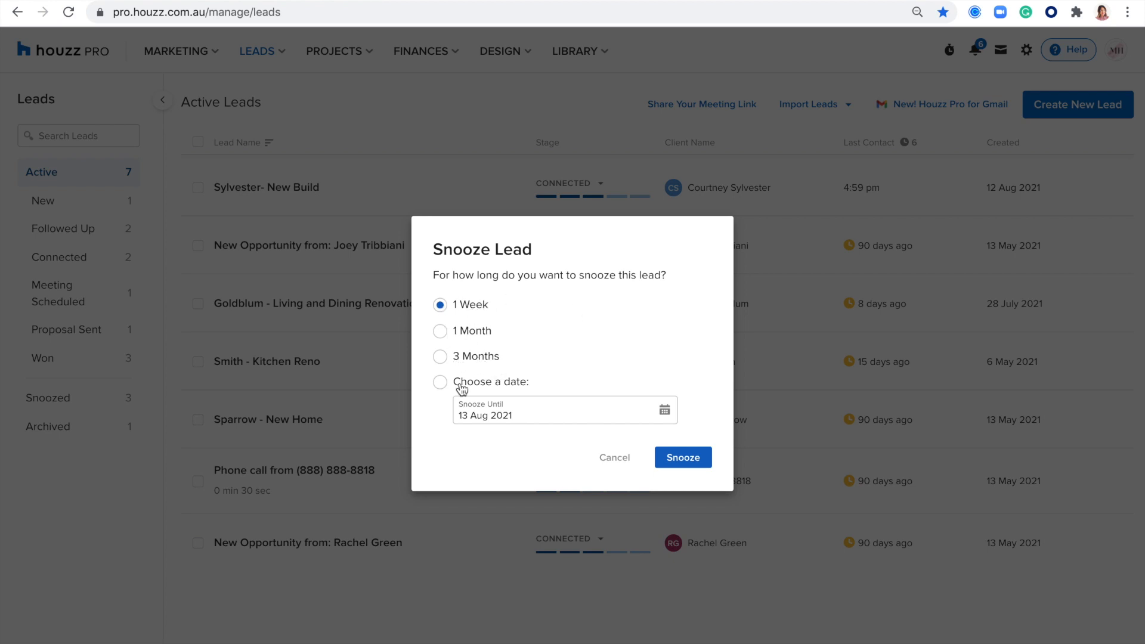
left_click(540, 411)
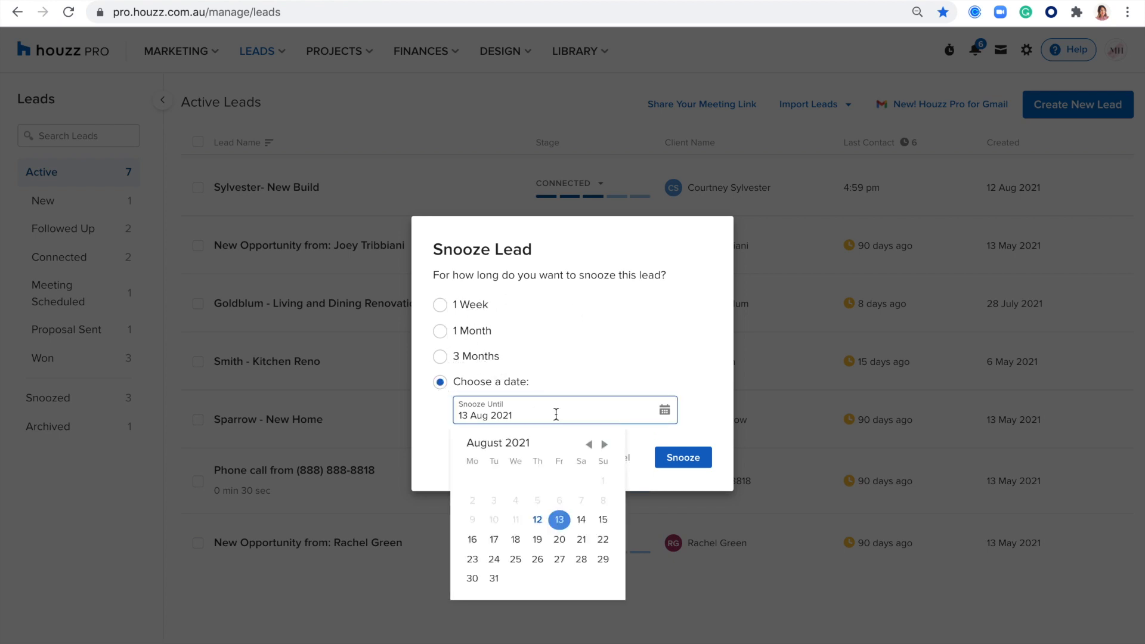
left_click(559, 559)
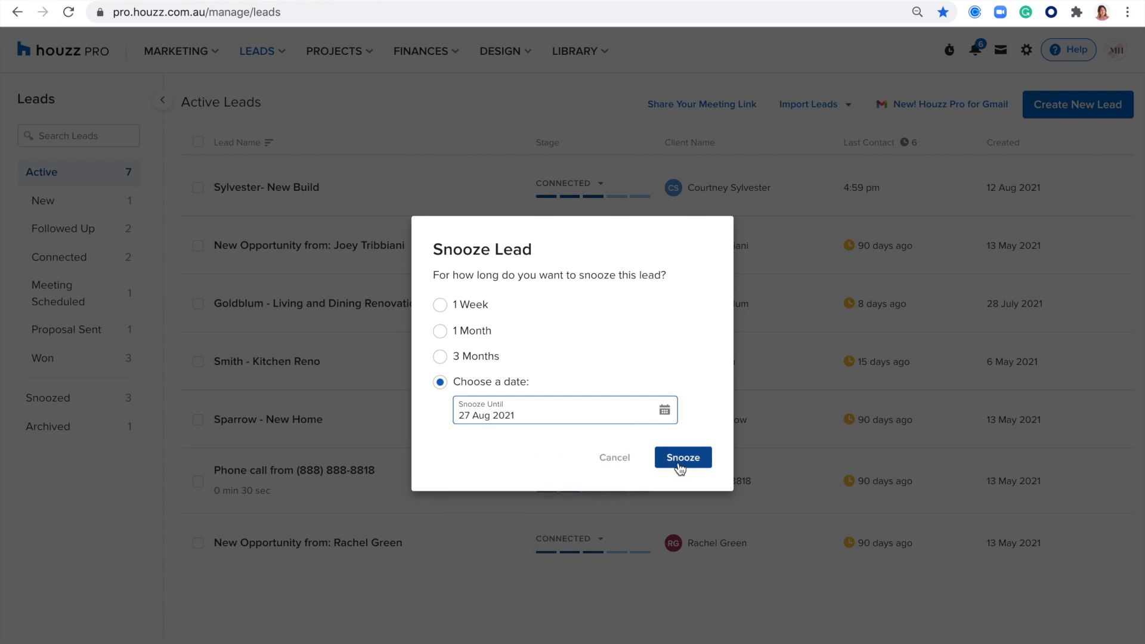
left_click(615, 462)
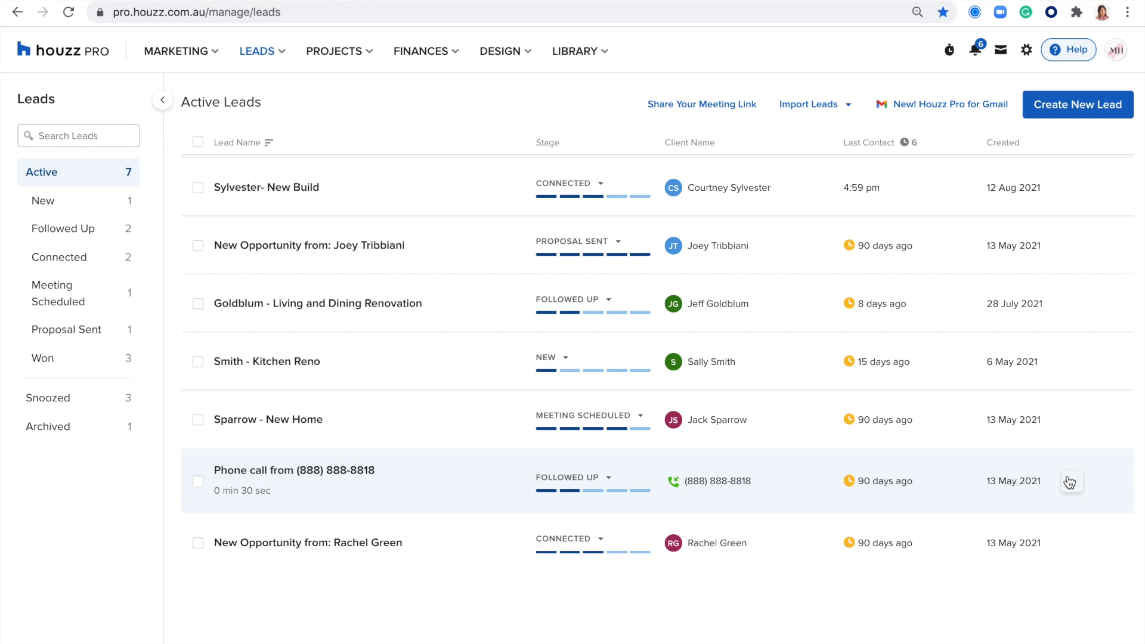
left_click(1071, 480)
Step: Archive the phone call lead with the reason 'I don't serve this location', skipping the goodbye message
left_click(979, 543)
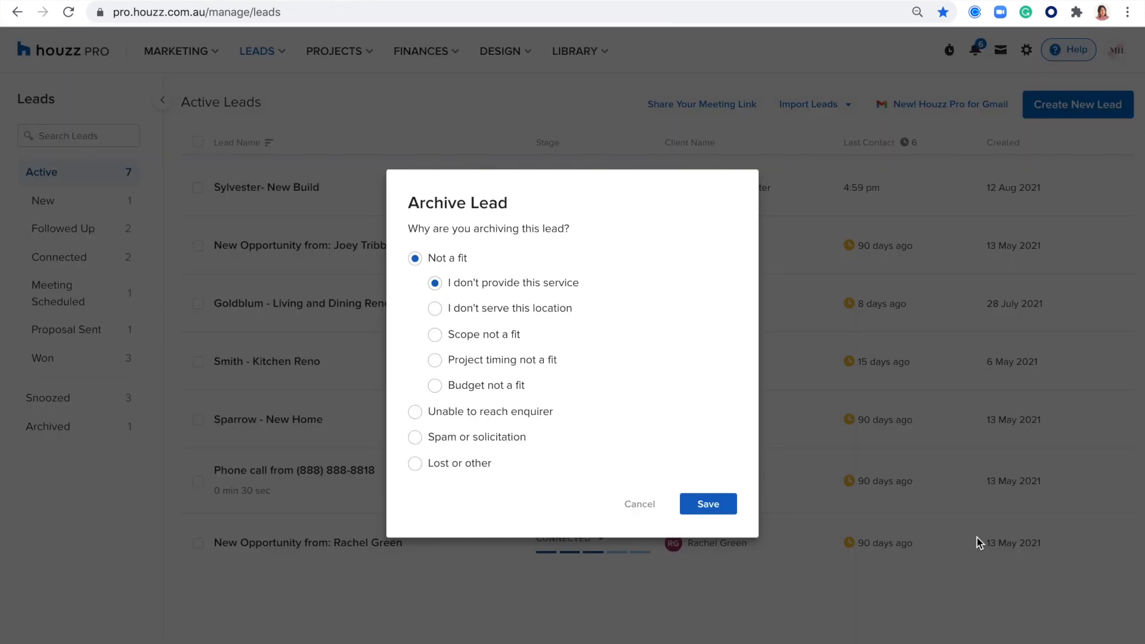
left_click(441, 310)
left_click(713, 502)
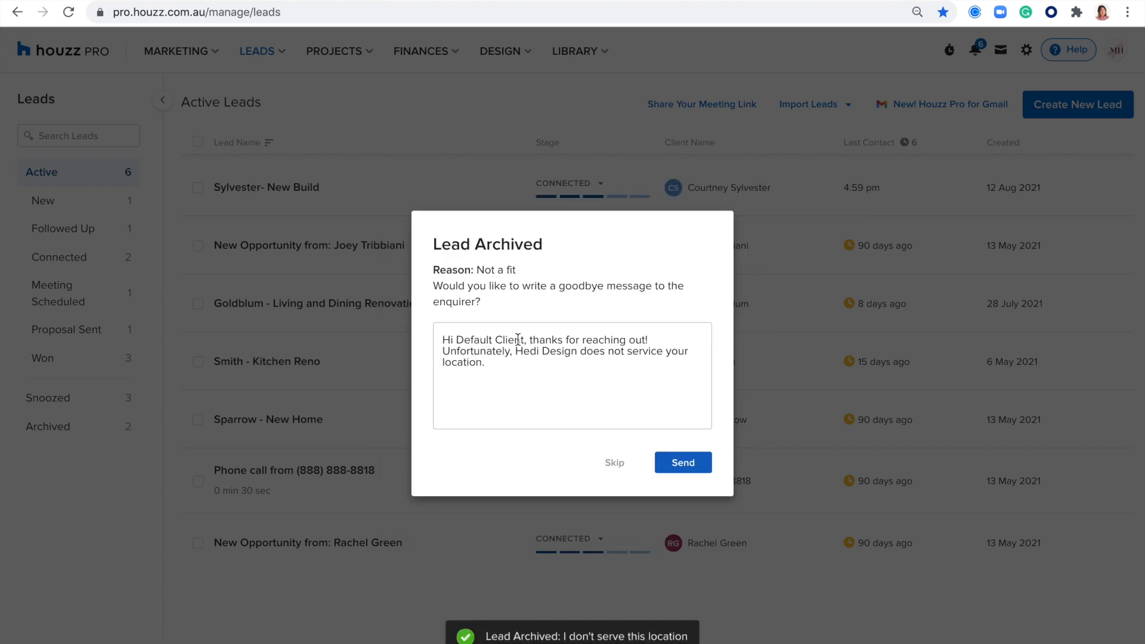
left_click(608, 461)
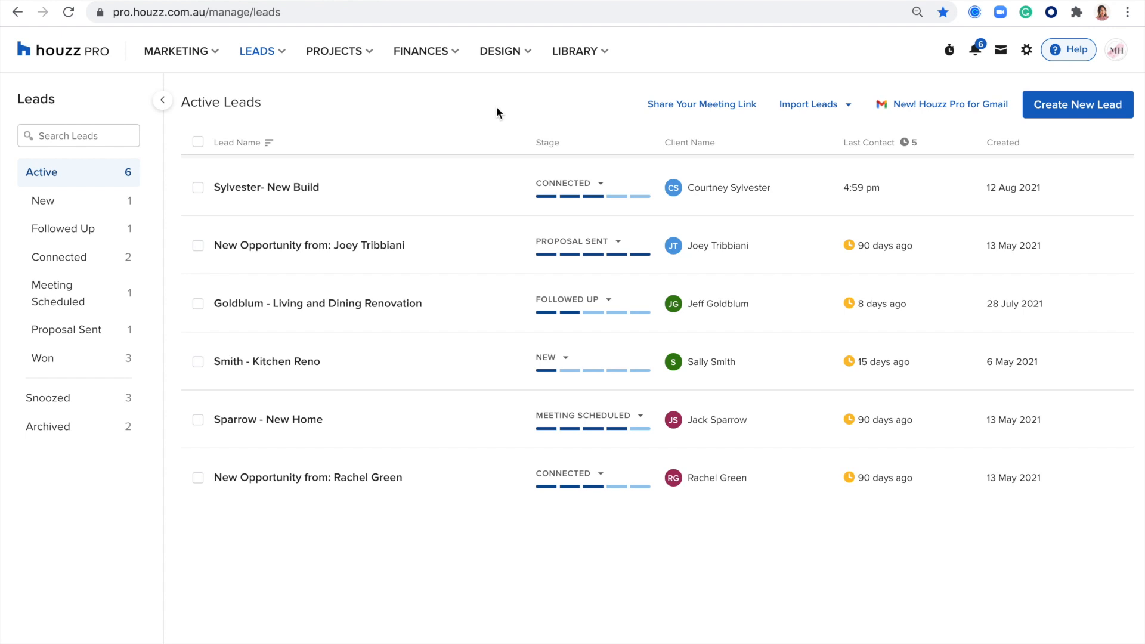
left_click(827, 111)
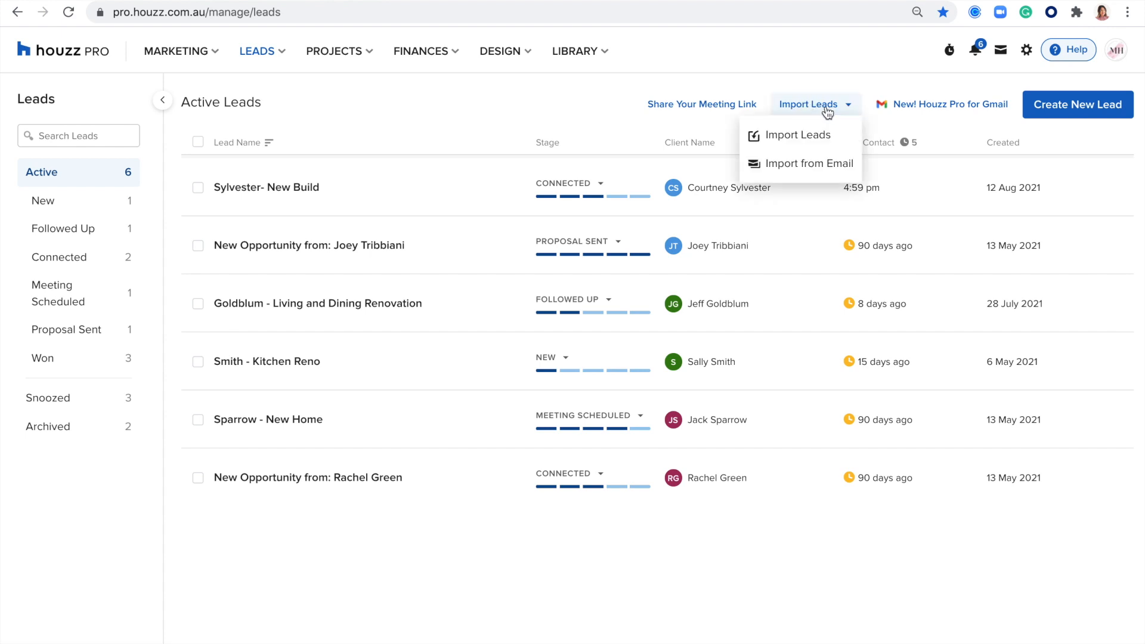
left_click(783, 135)
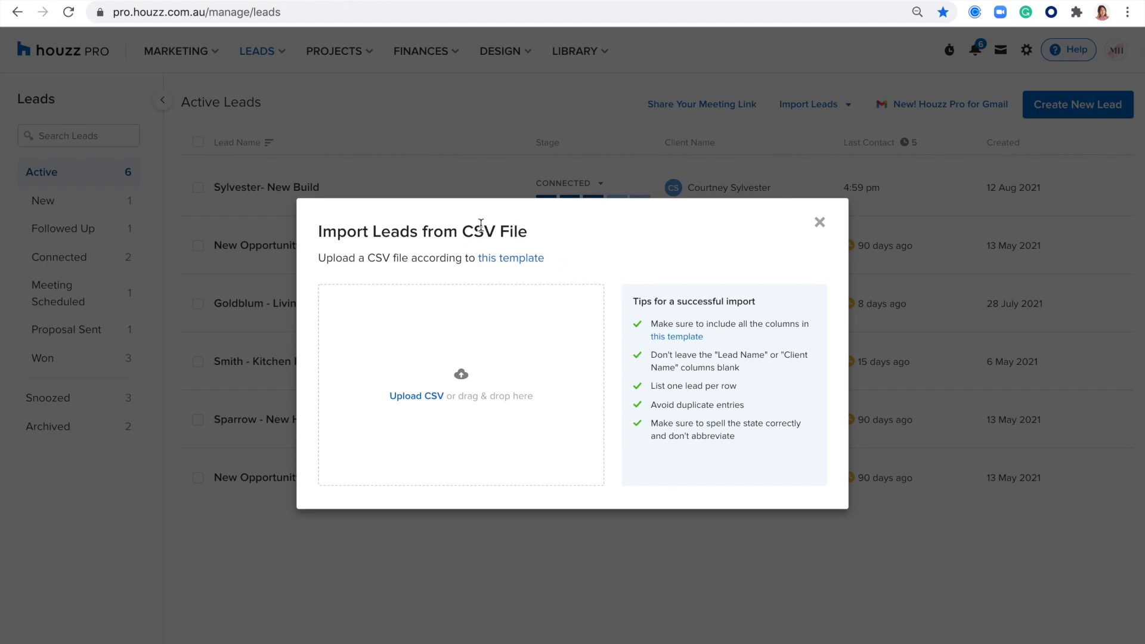
left_click_drag(543, 235, 457, 234)
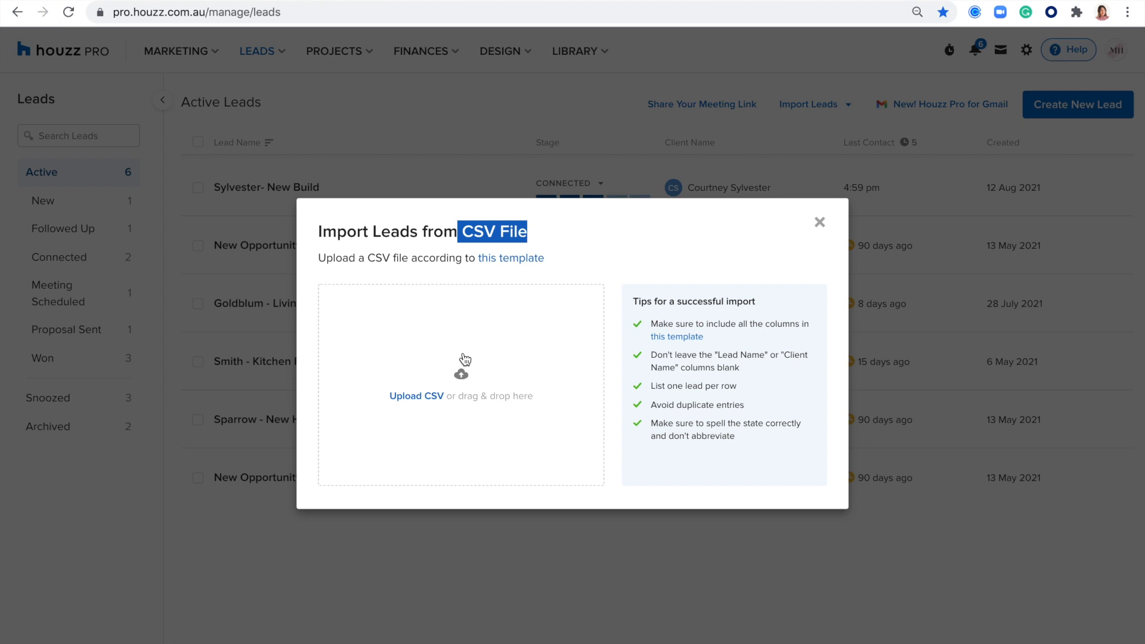
left_click(820, 223)
left_click(826, 109)
left_click(800, 172)
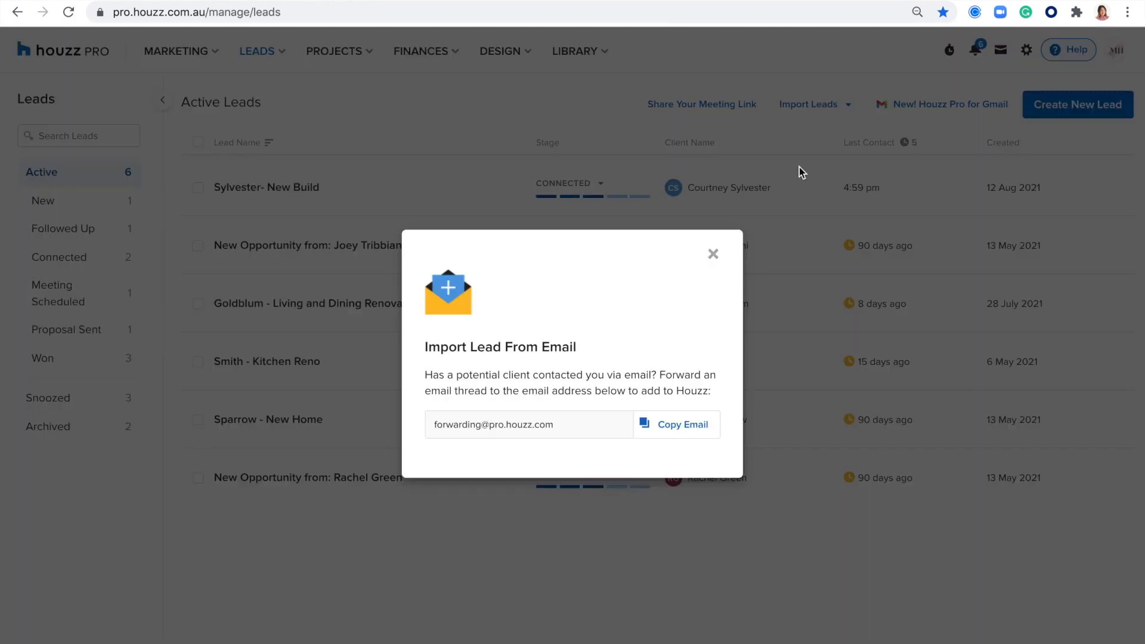
left_click_drag(559, 422, 424, 423)
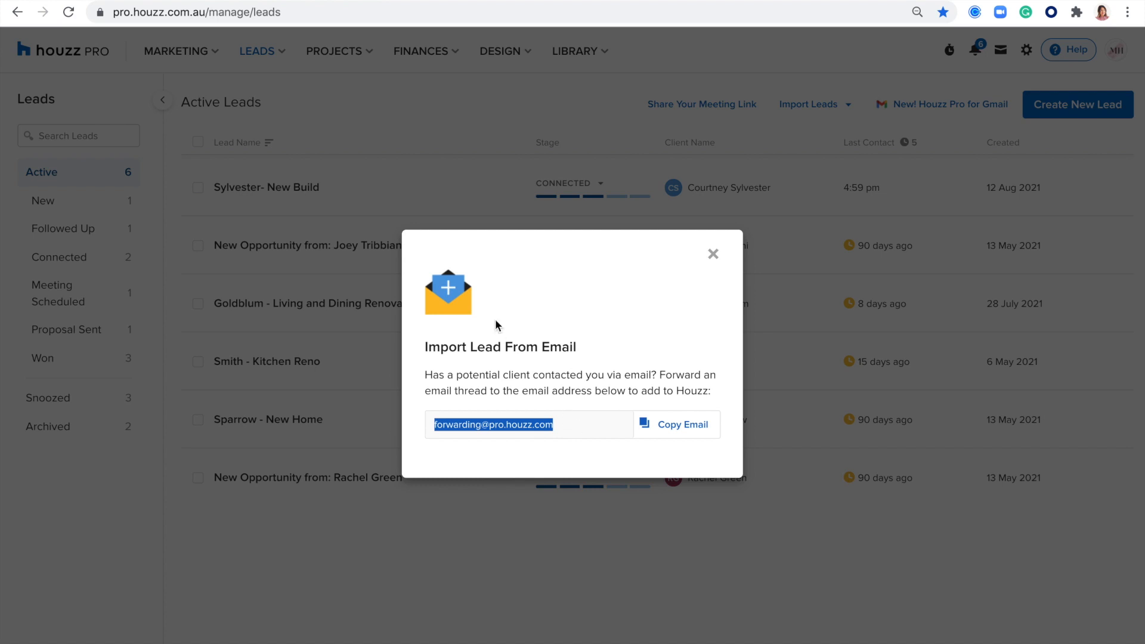
left_click(714, 253)
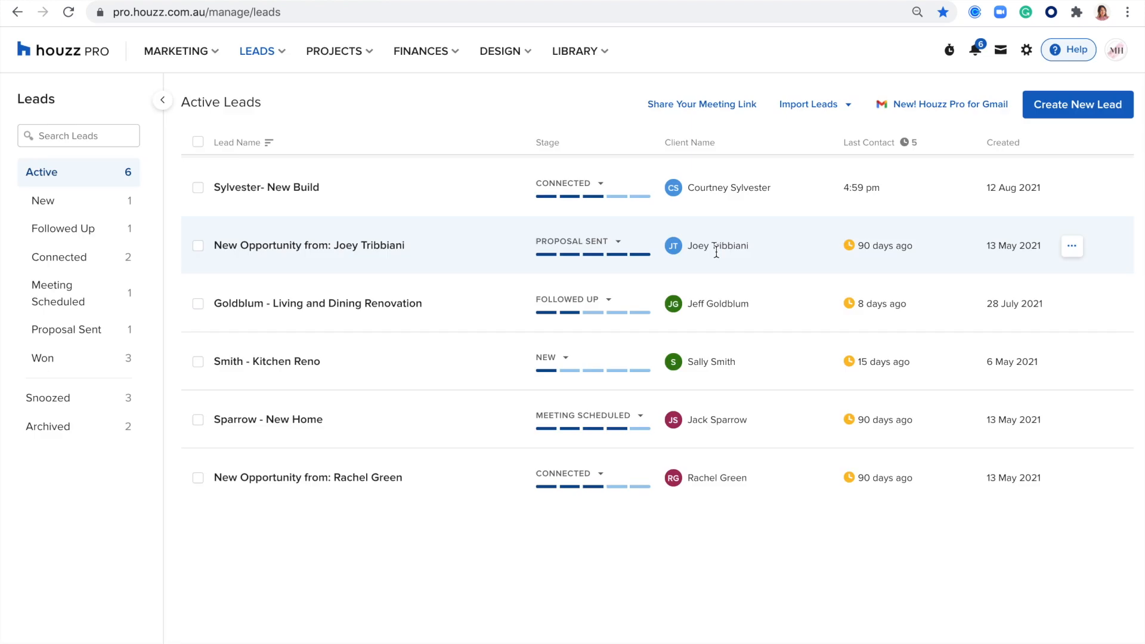
left_click(923, 107)
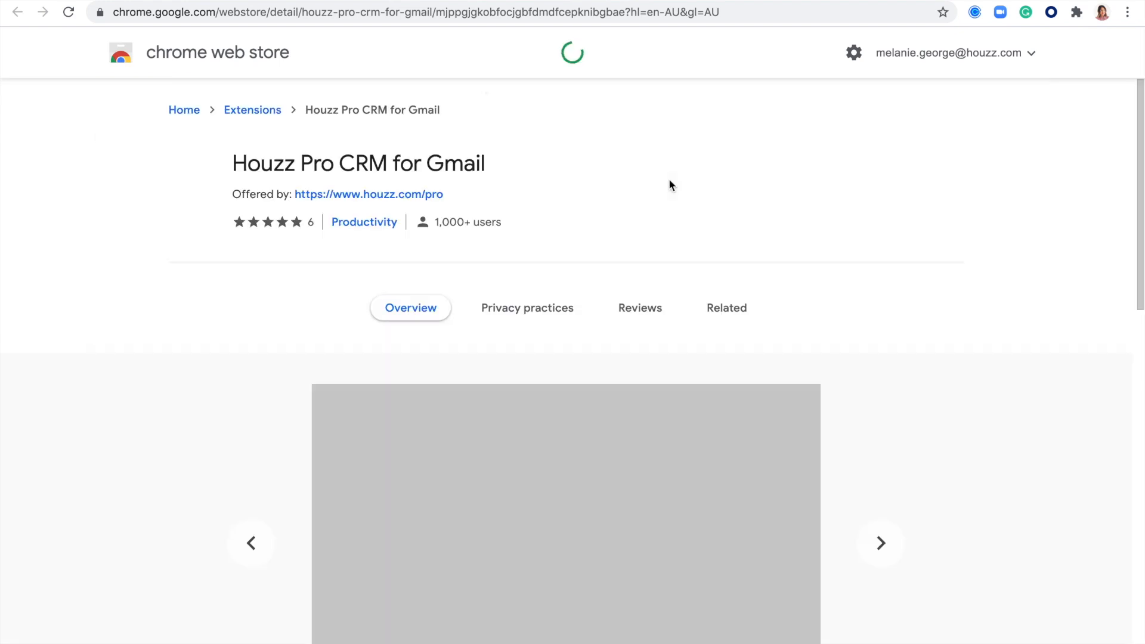
scroll(823, 275, "down", 1)
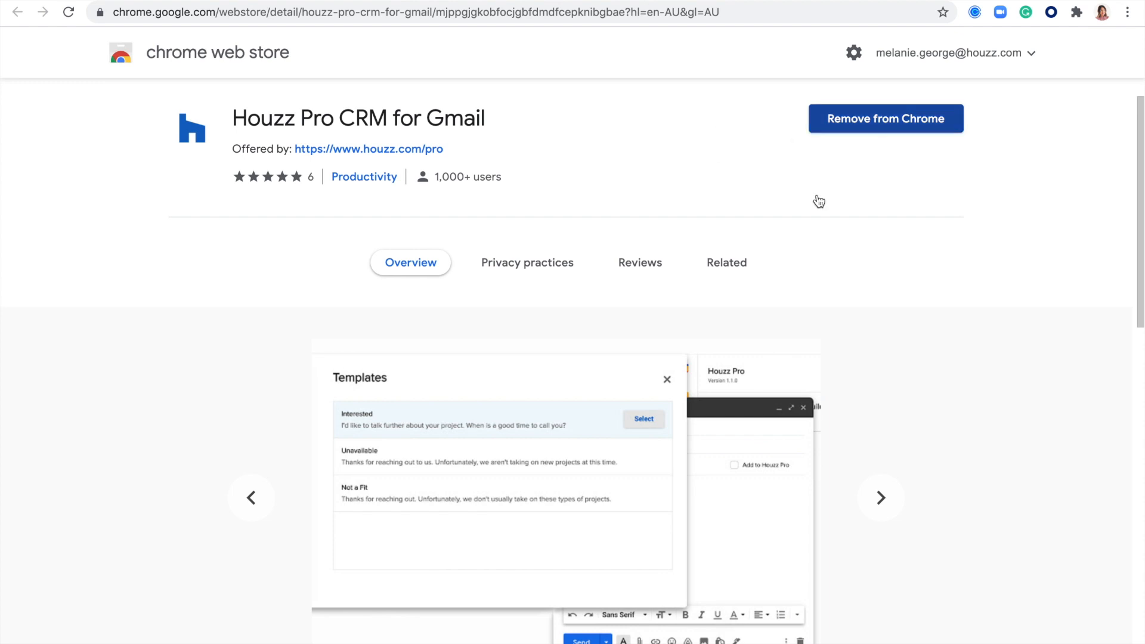
left_click(301, 0)
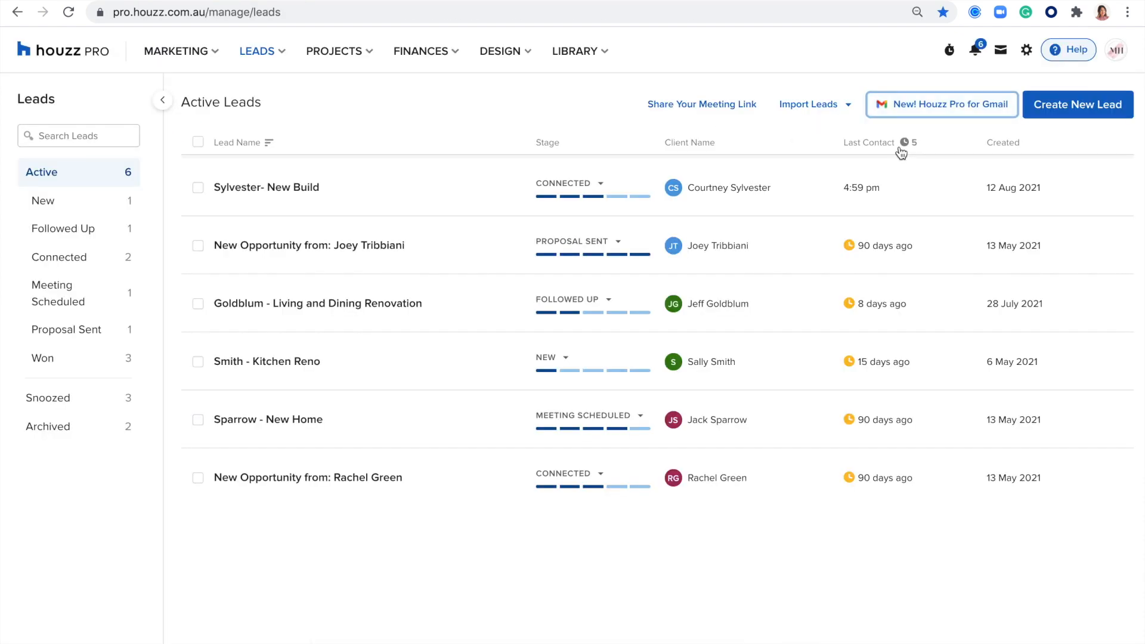
left_click(1079, 114)
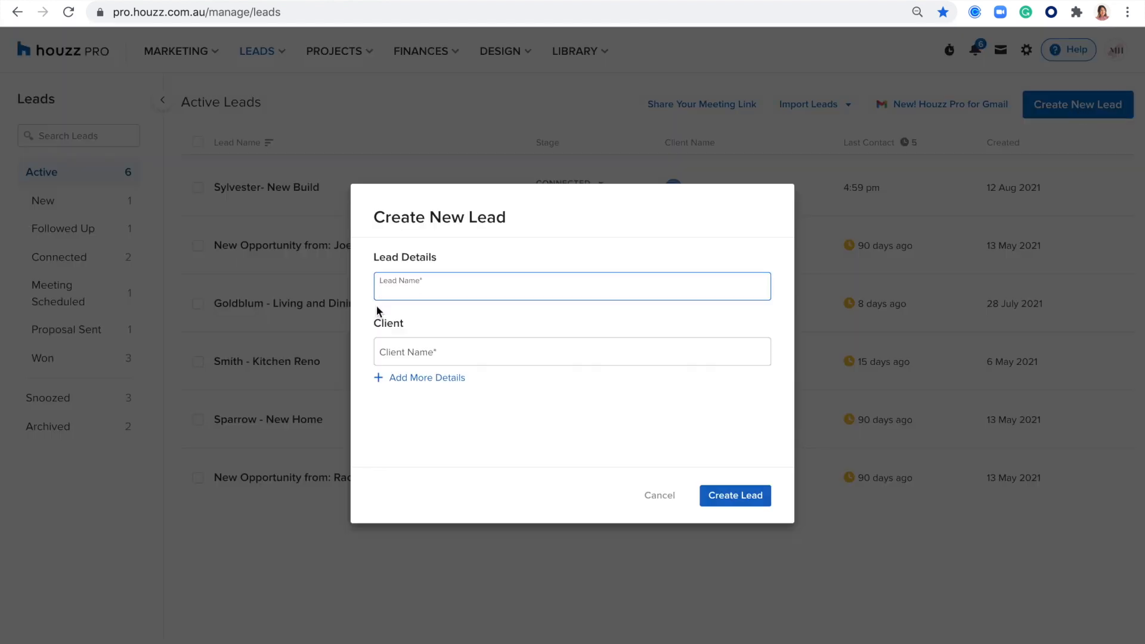
left_click(401, 281)
left_click(578, 328)
left_click(414, 353)
left_click(425, 328)
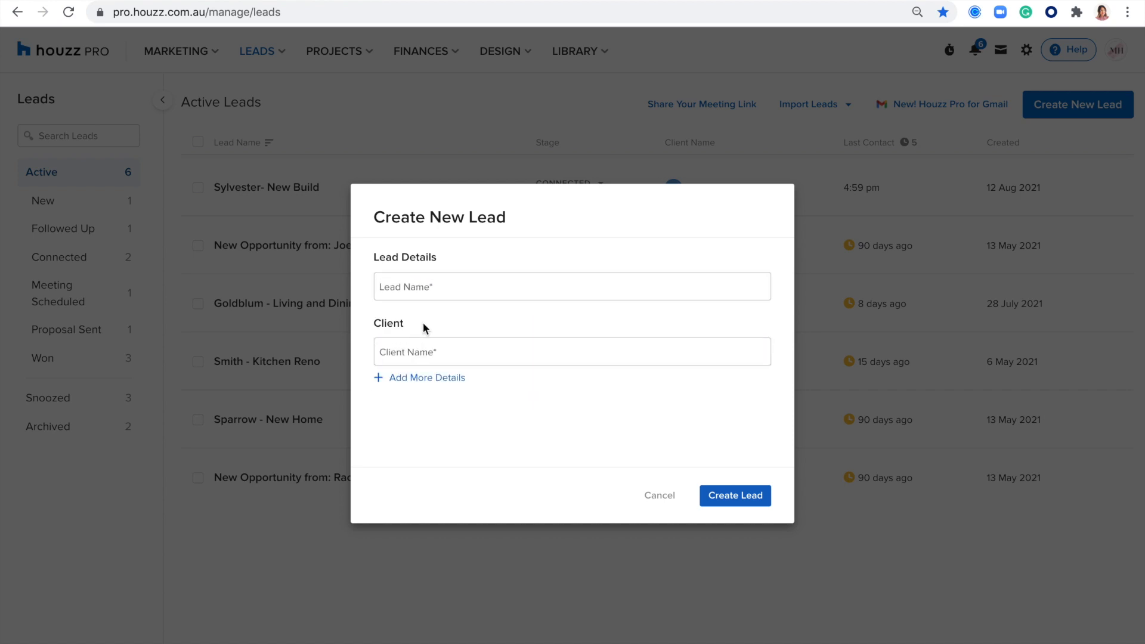
left_click(407, 380)
scroll(445, 338, "down", 2)
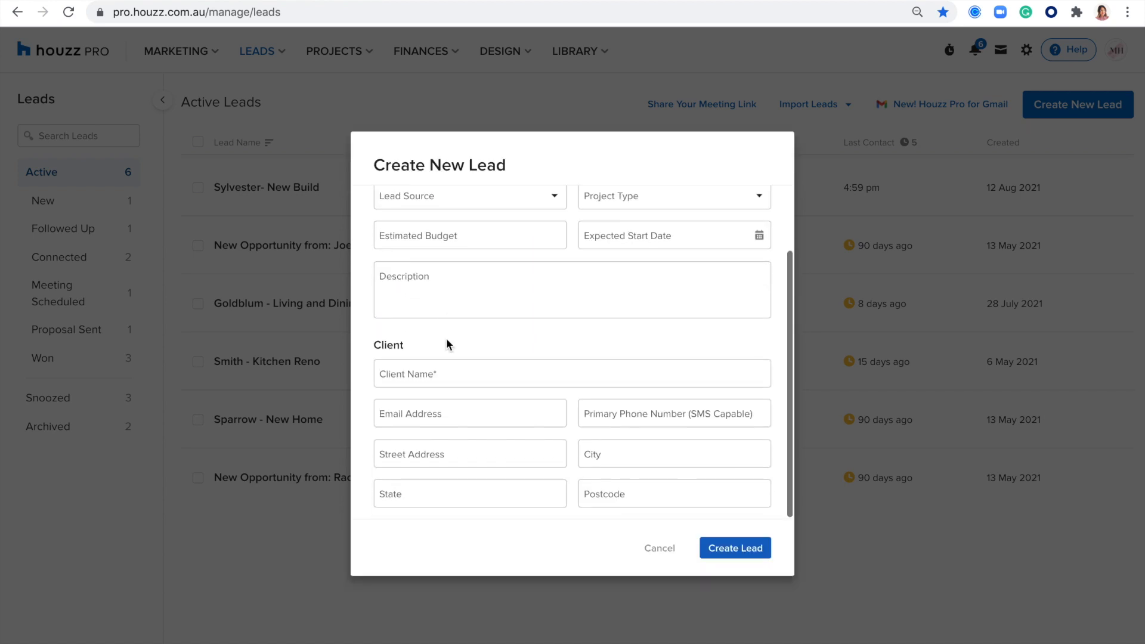
scroll(445, 307, "up", 1)
left_click(459, 257)
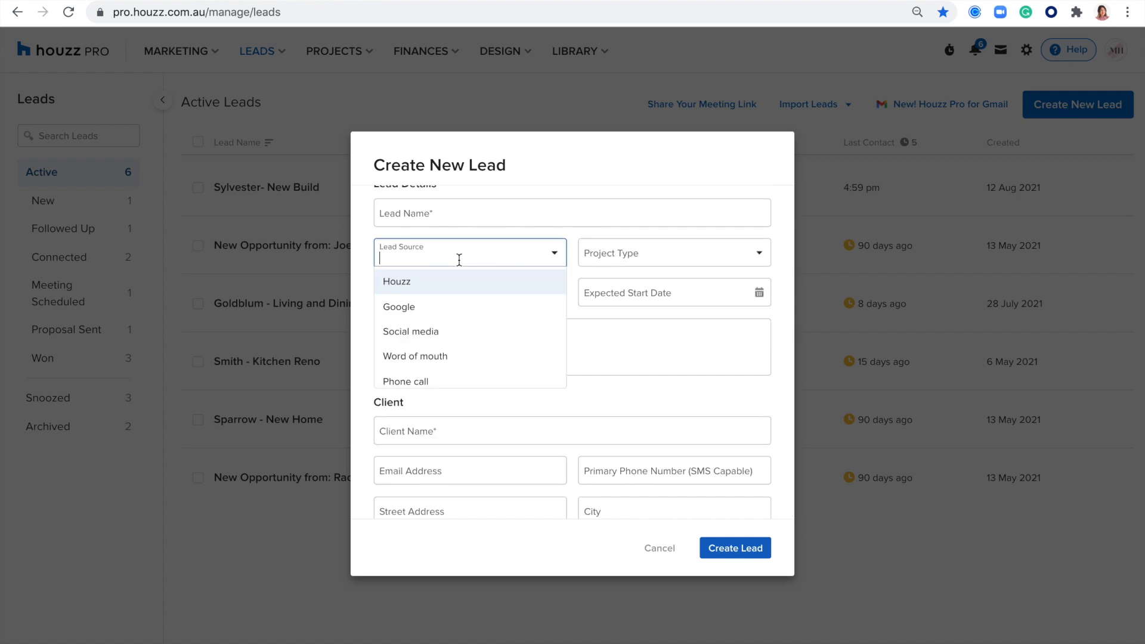
left_click(414, 326)
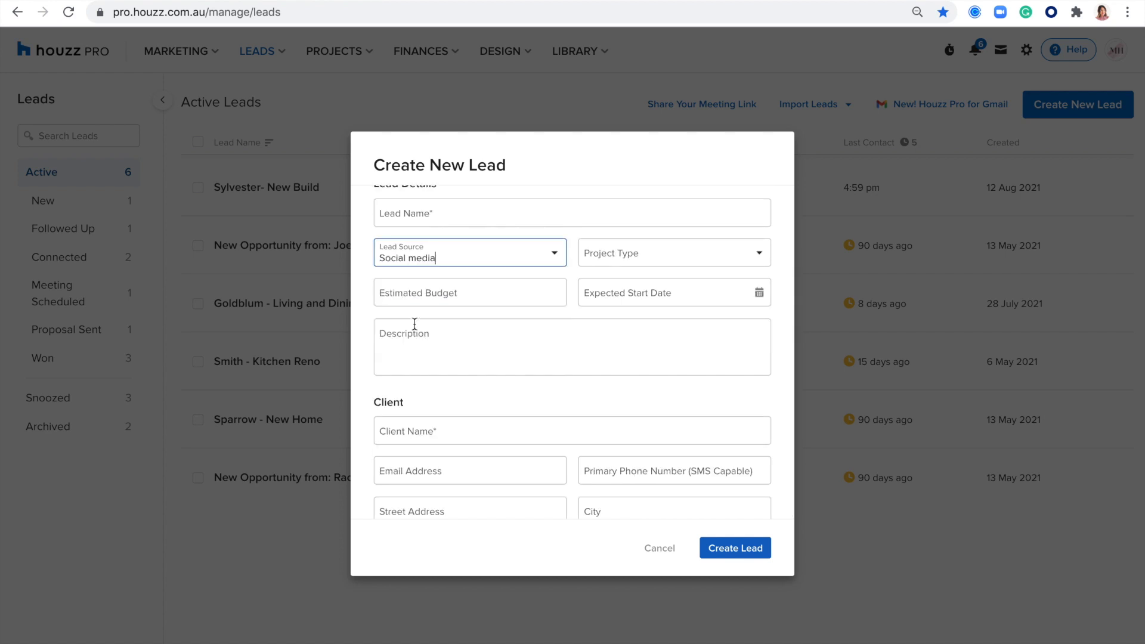
left_click(450, 259)
scroll(427, 352, "down", 1)
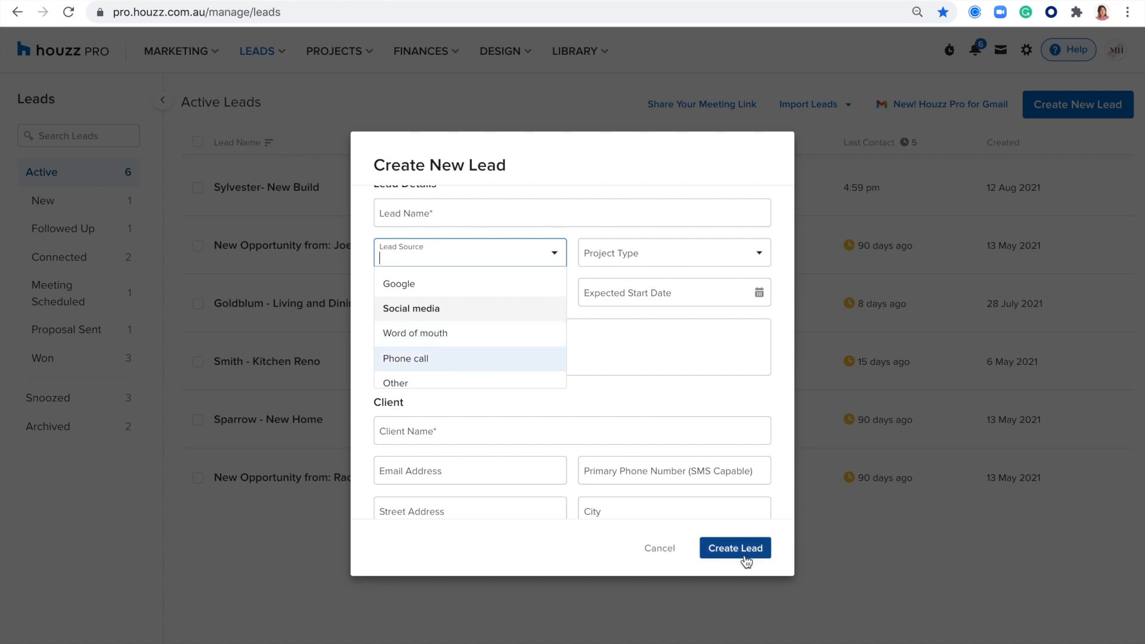
left_click(644, 549)
left_click(644, 549)
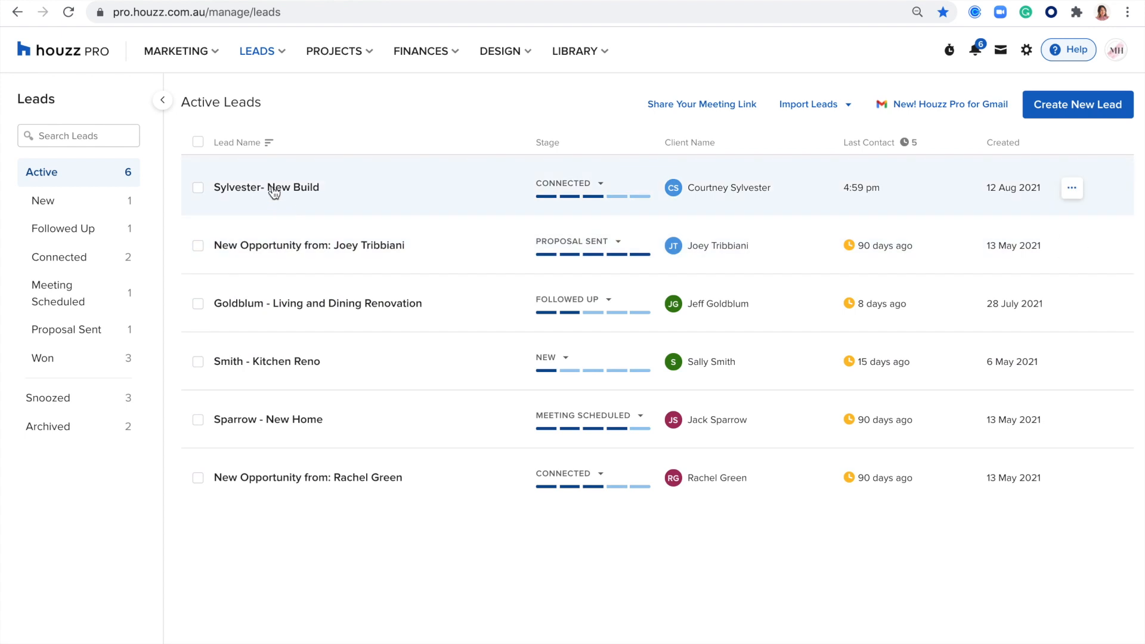
left_click(241, 190)
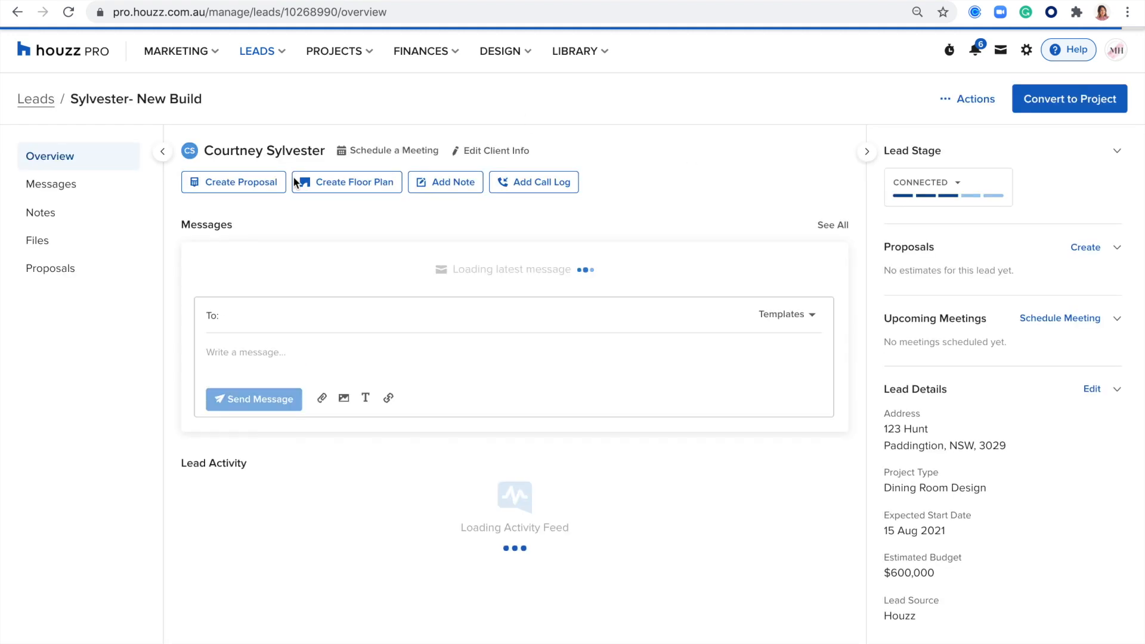
scroll(286, 337, "down", 1)
scroll(256, 272, "up", 1)
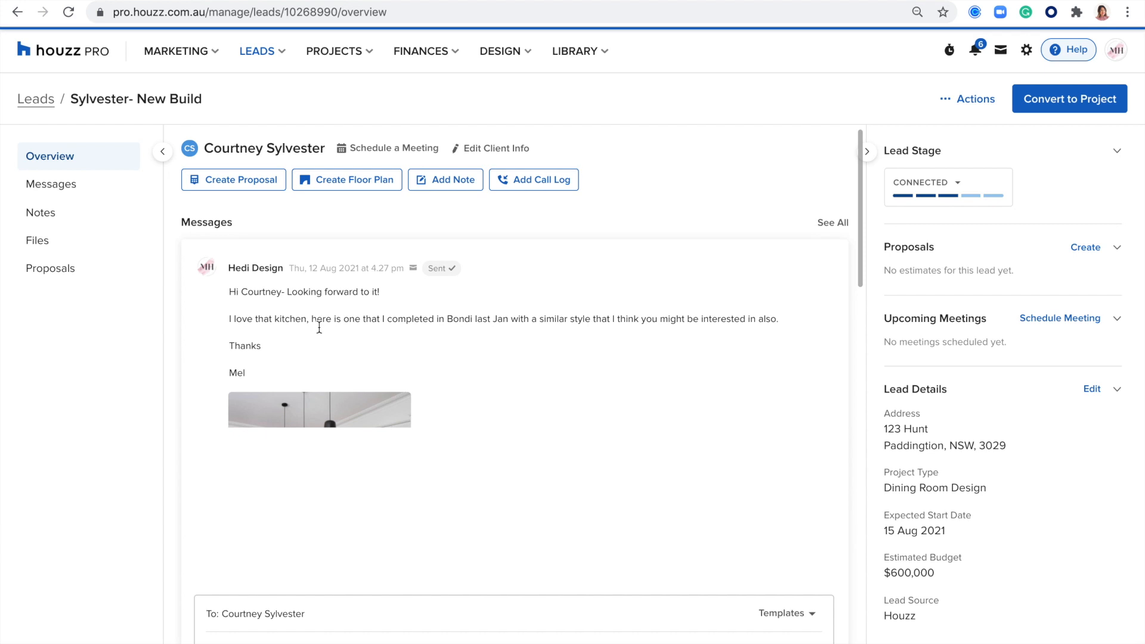
scroll(324, 275, "down", 1)
scroll(368, 304, "down", 10)
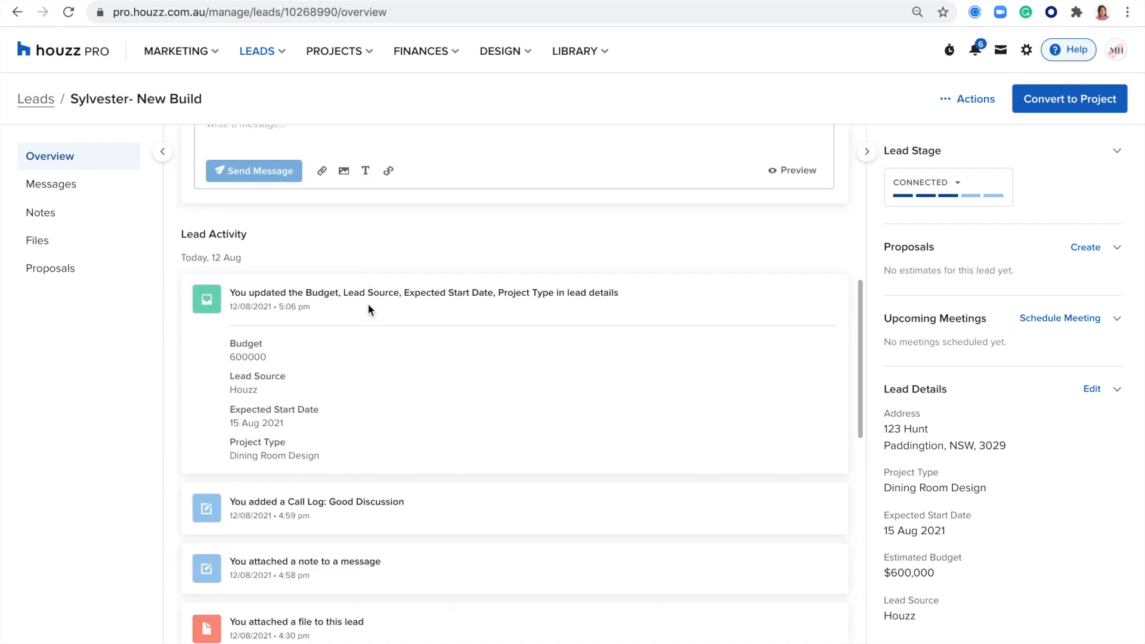
left_click_drag(261, 224, 180, 218)
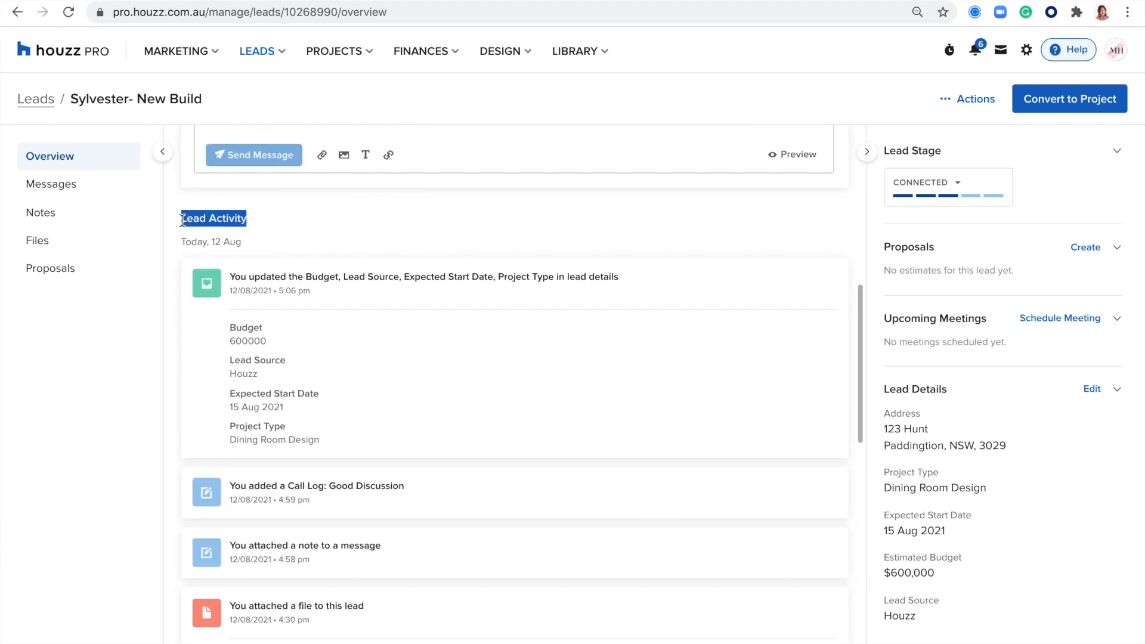
scroll(288, 315, "down", 2)
scroll(289, 319, "down", 4)
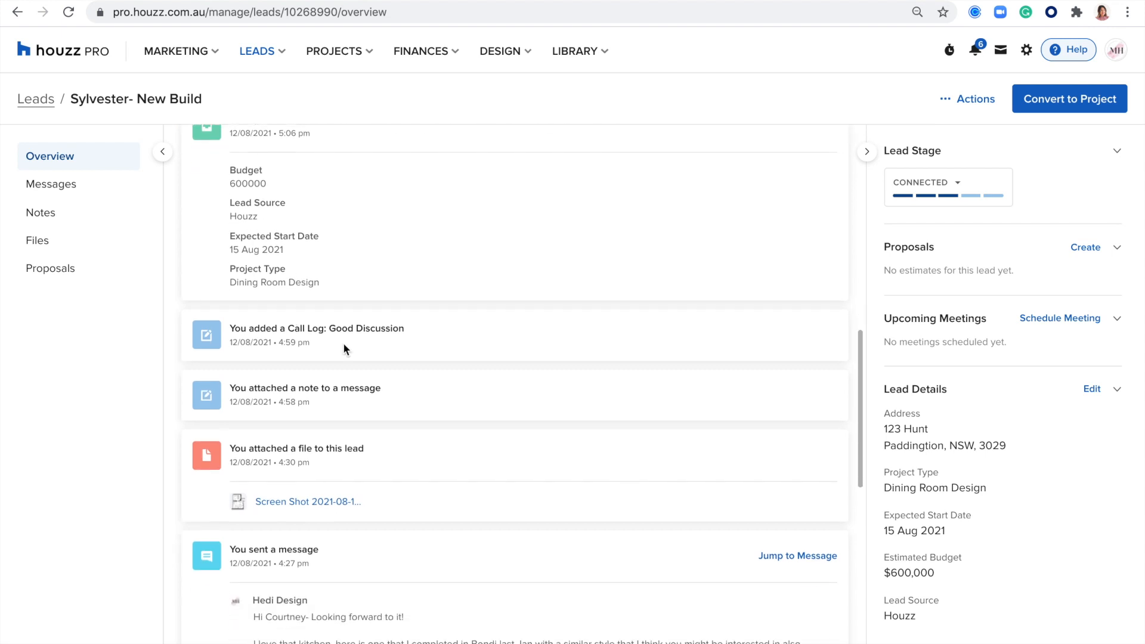
scroll(343, 346, "down", 3)
scroll(343, 349, "up", 18)
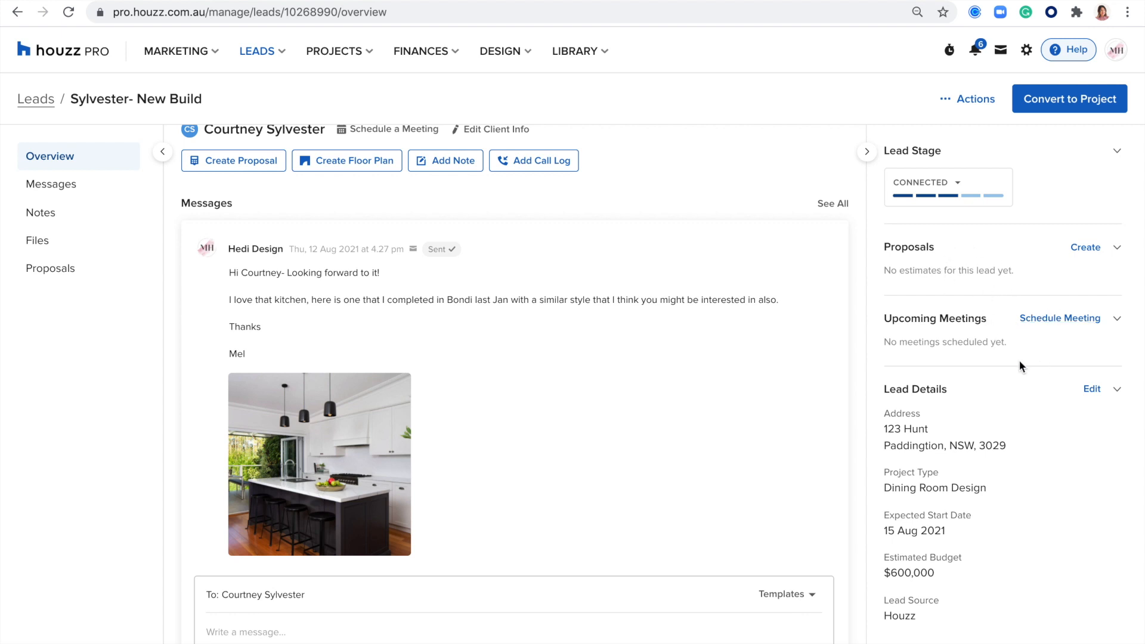
left_click_drag(978, 392, 883, 388)
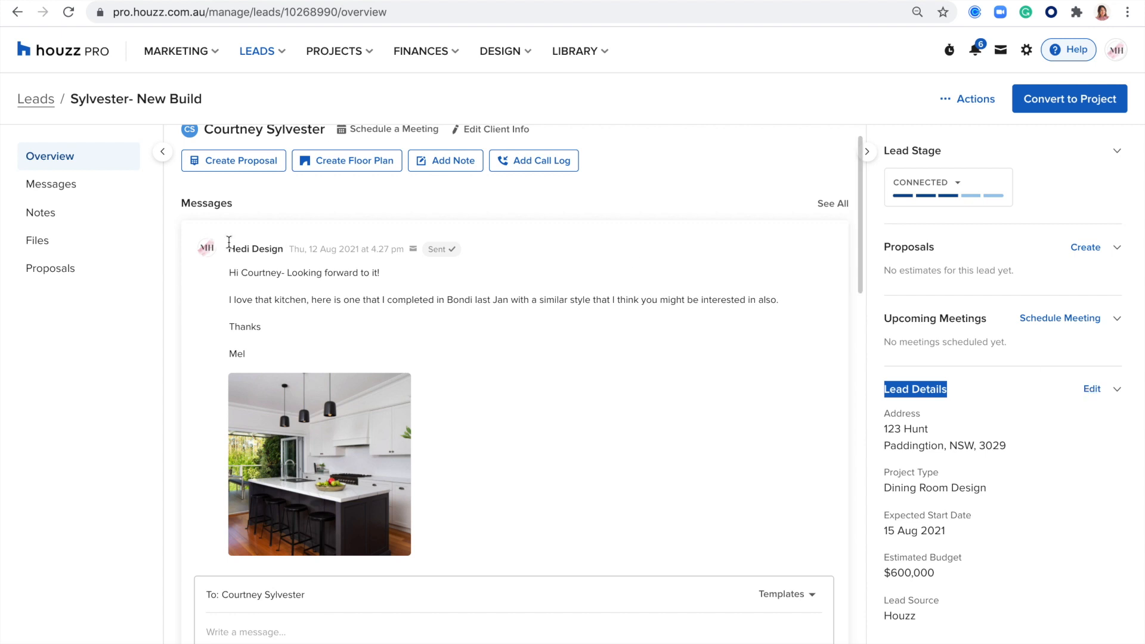
left_click(53, 189)
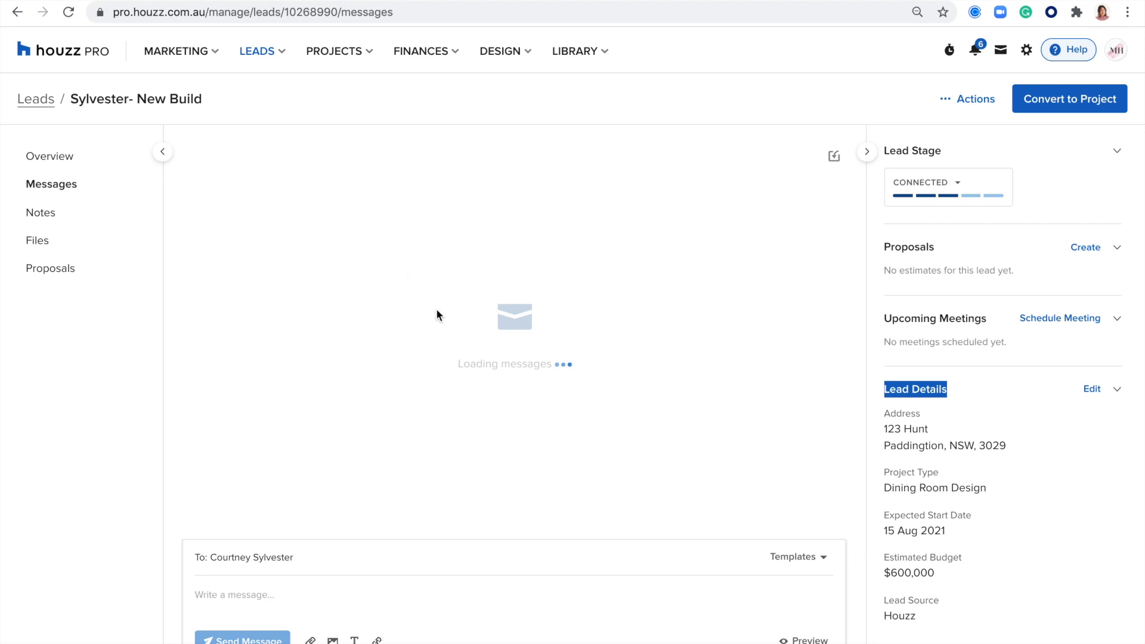
Step: Start a reply to the Sylvester lead and bring up the full saved templates list
scroll(471, 381, "up", 5)
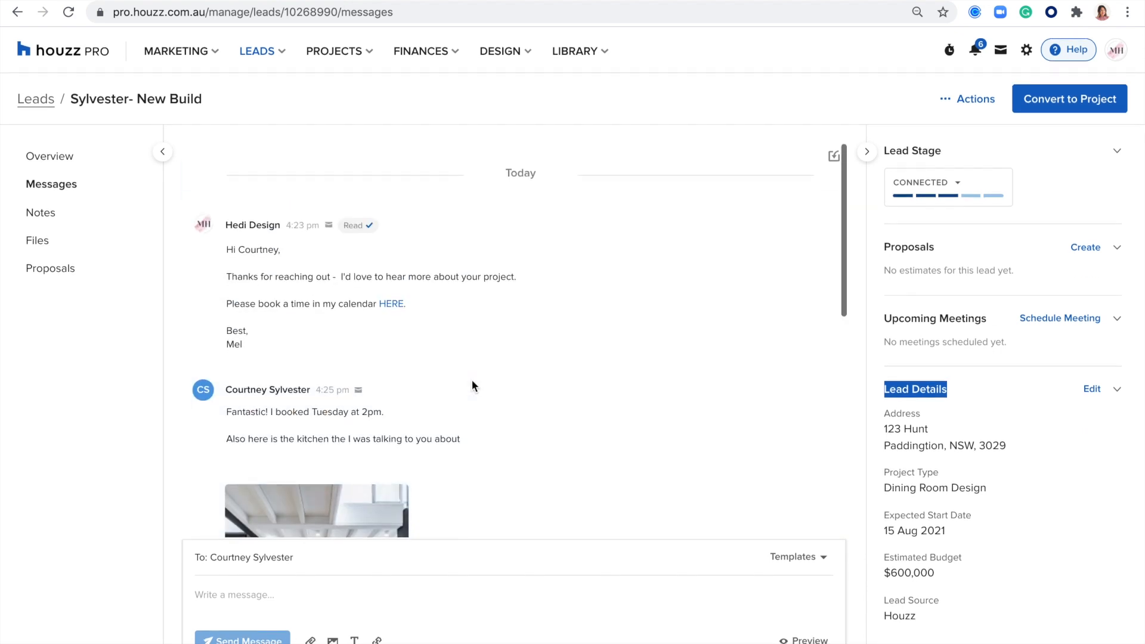
scroll(471, 381, "down", 5)
left_click(217, 592)
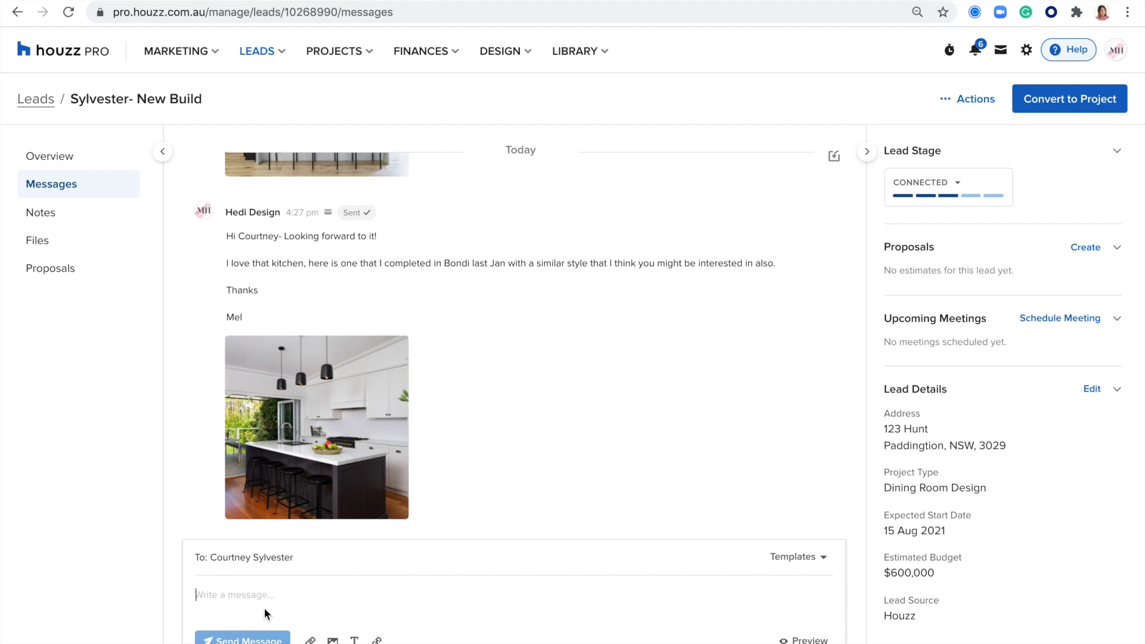
left_click(793, 558)
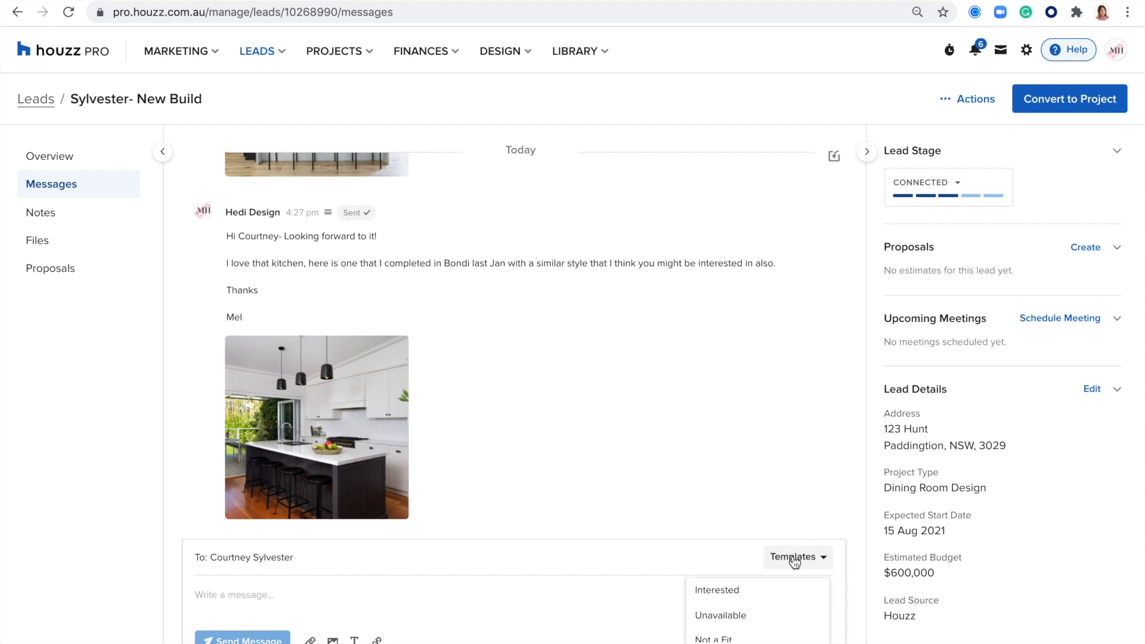
left_click(728, 643)
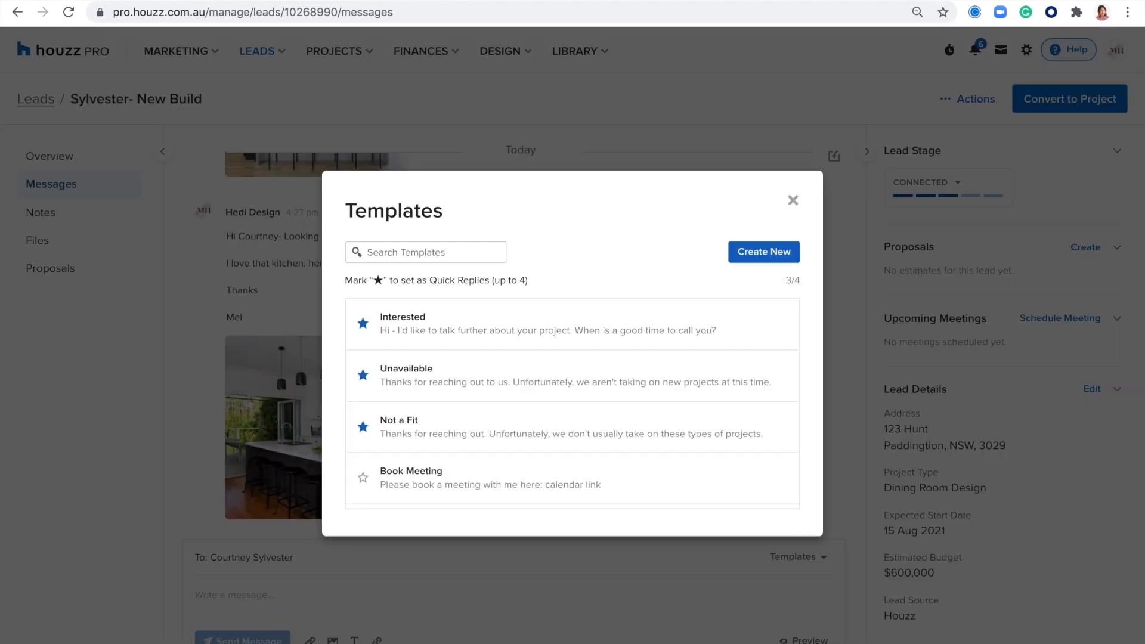
Step: Draft a new template with client name and calendar link smart text, then discard it
left_click(742, 253)
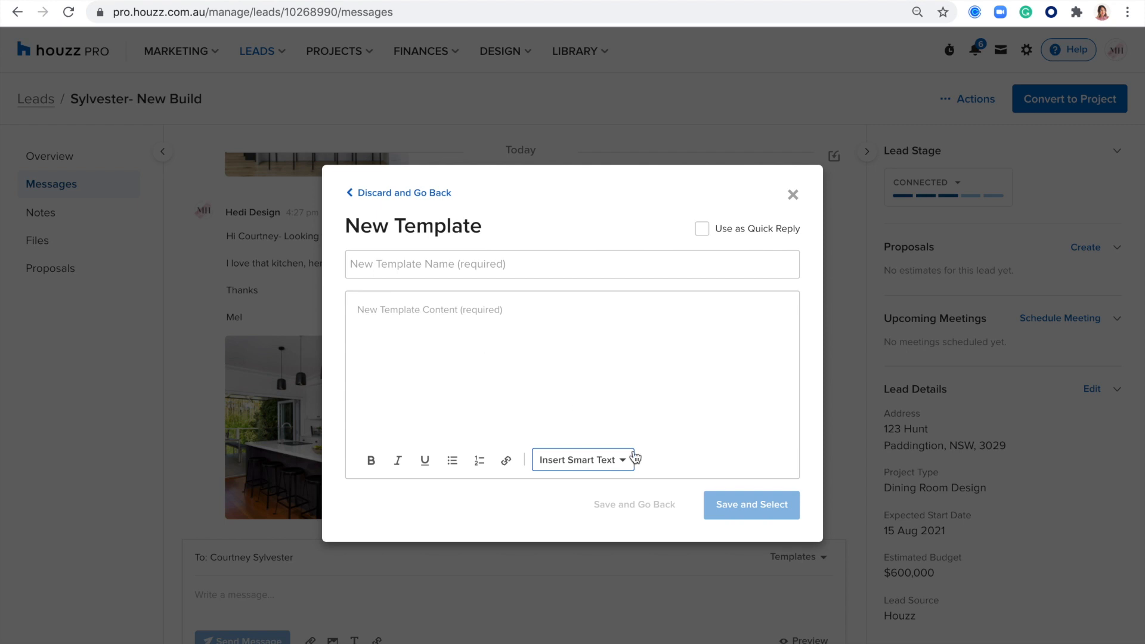
left_click(612, 463)
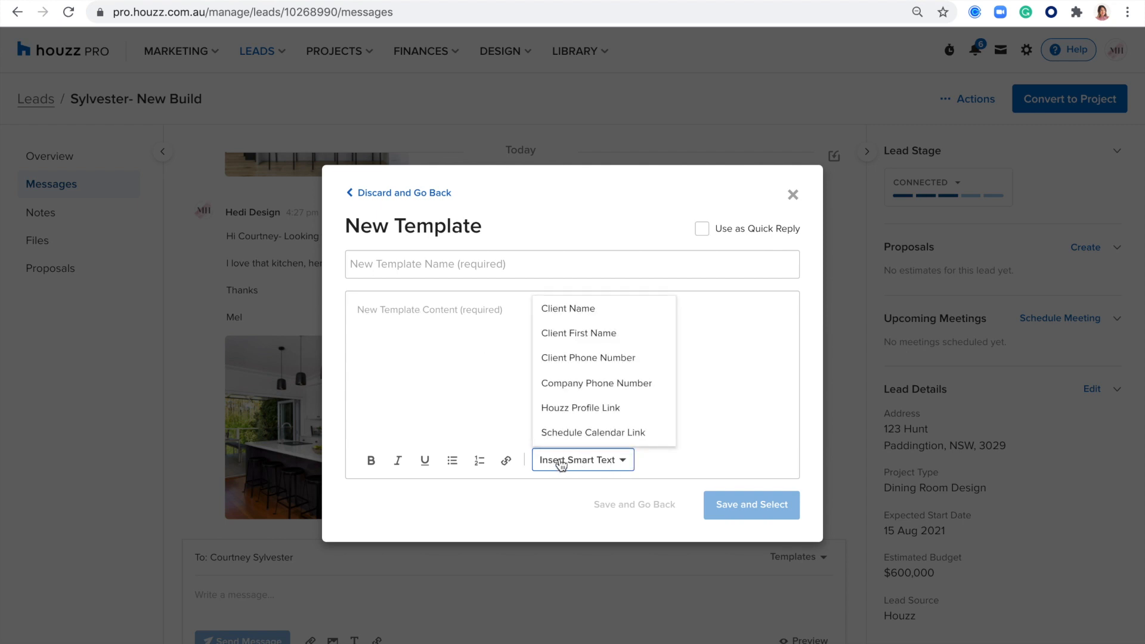
left_click(581, 309)
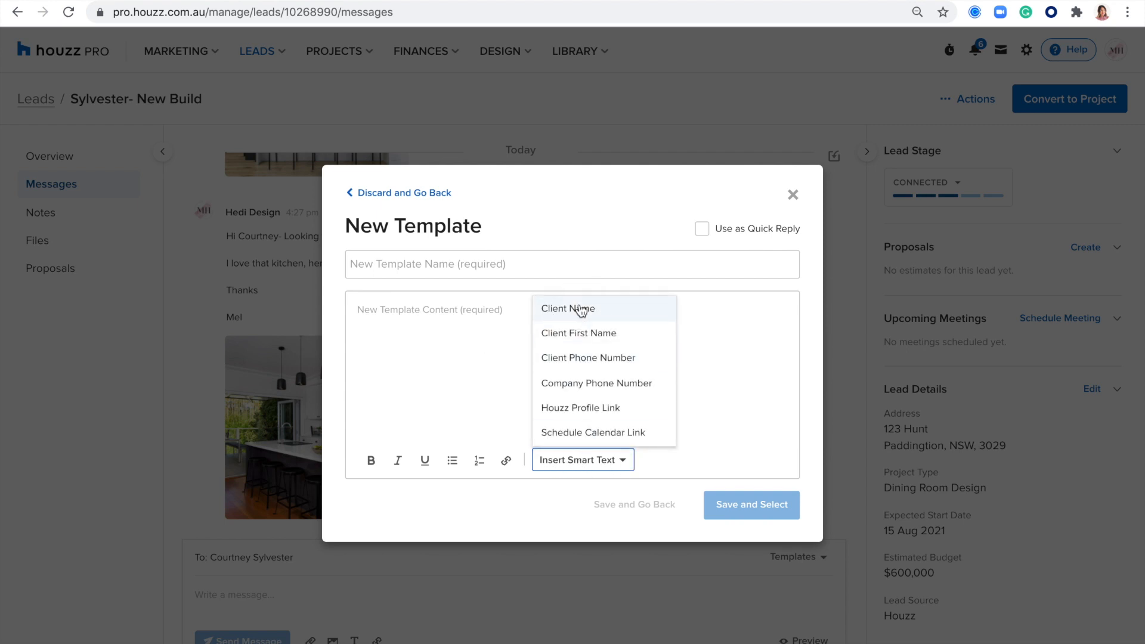
left_click(624, 463)
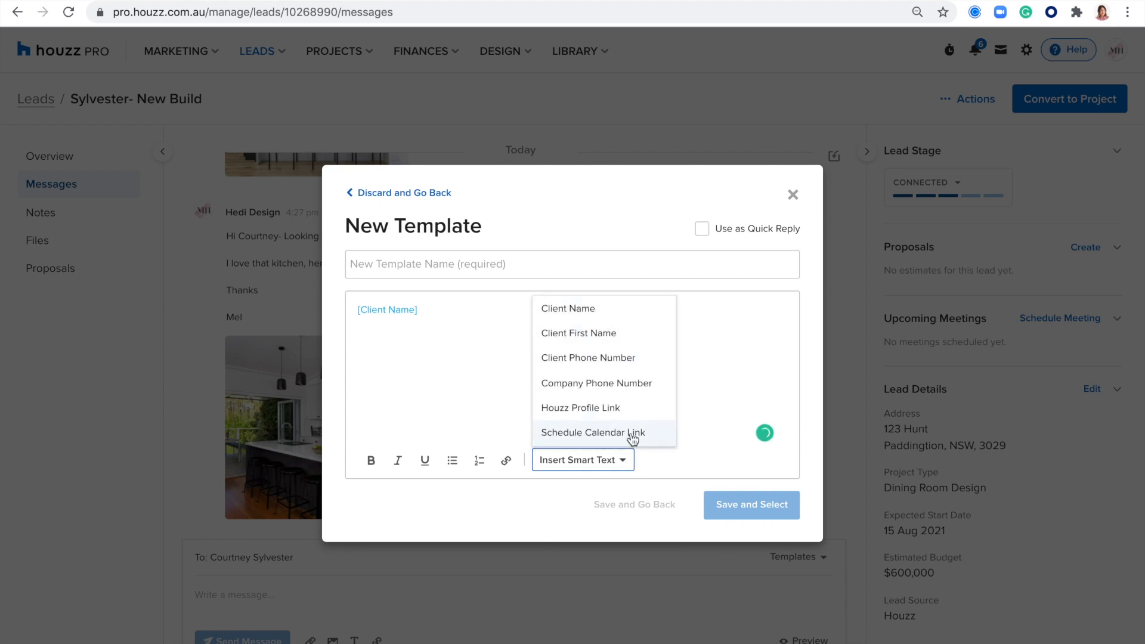
left_click(631, 438)
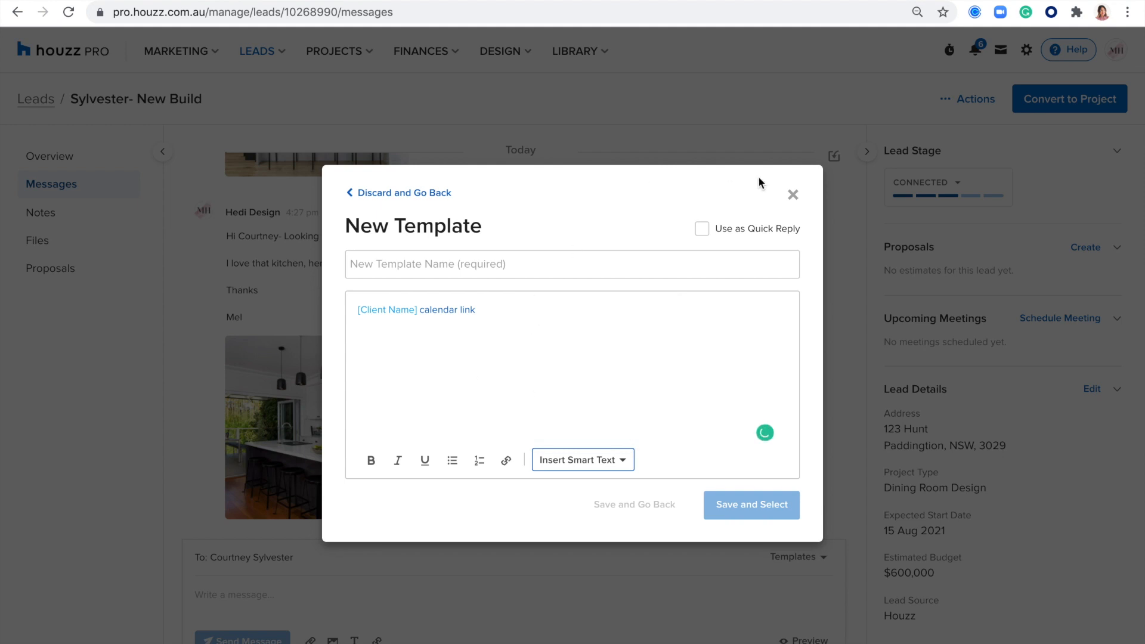
left_click(365, 197)
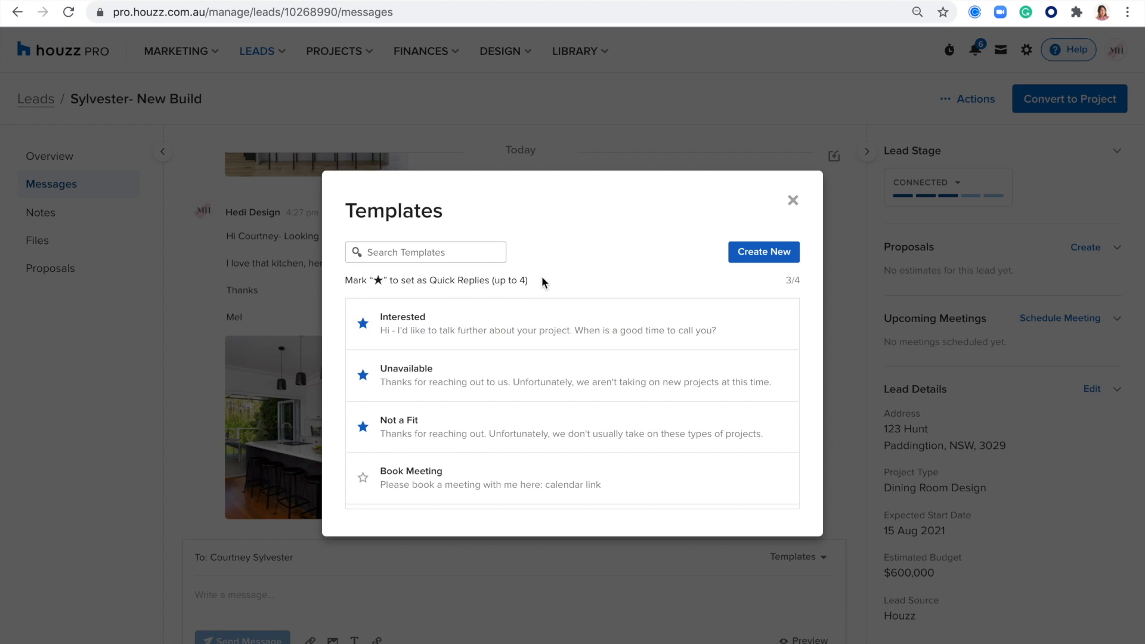
Step: Insert the Book Meeting template text into the reply and bring up the email format options
left_click_drag(541, 277, 428, 280)
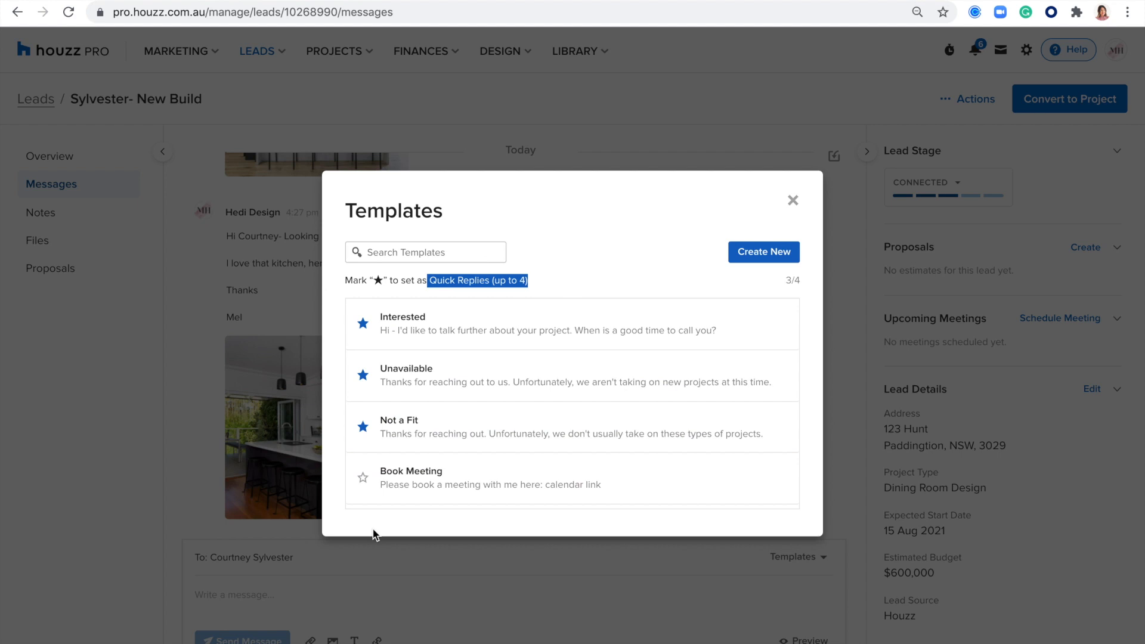
left_click(385, 253)
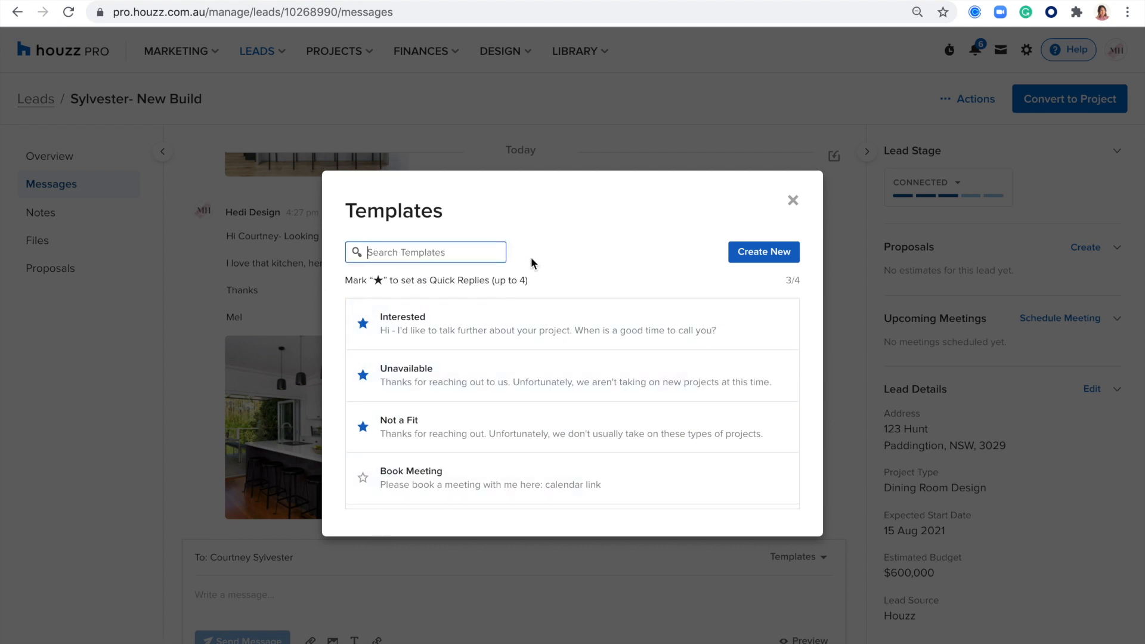
left_click(418, 475)
left_click(725, 478)
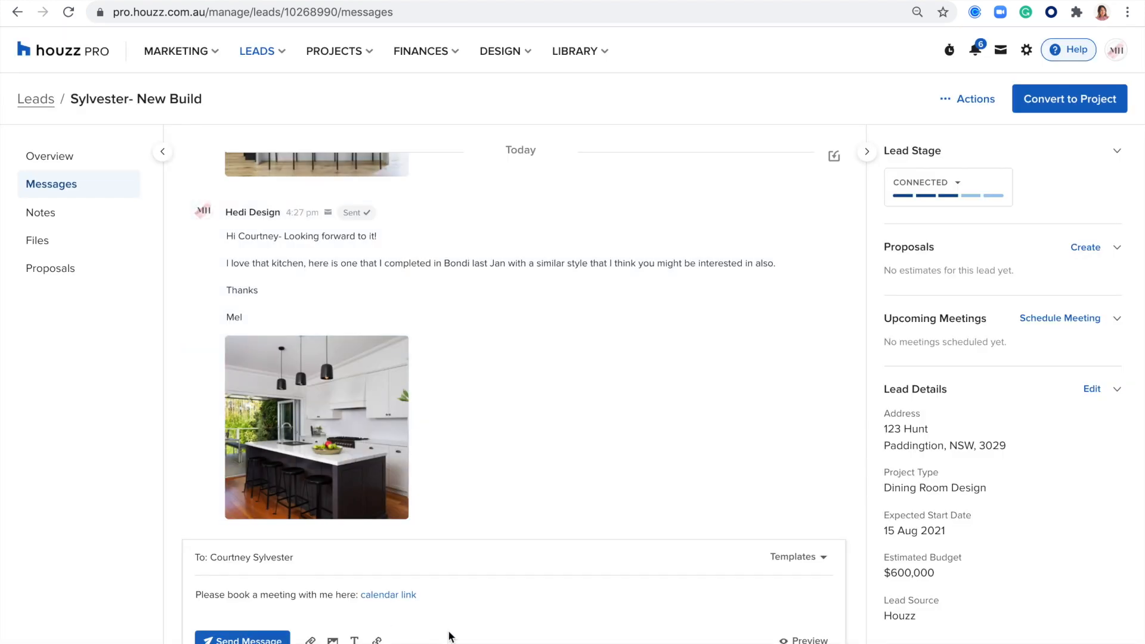
left_click_drag(440, 595, 196, 595)
left_click(560, 578)
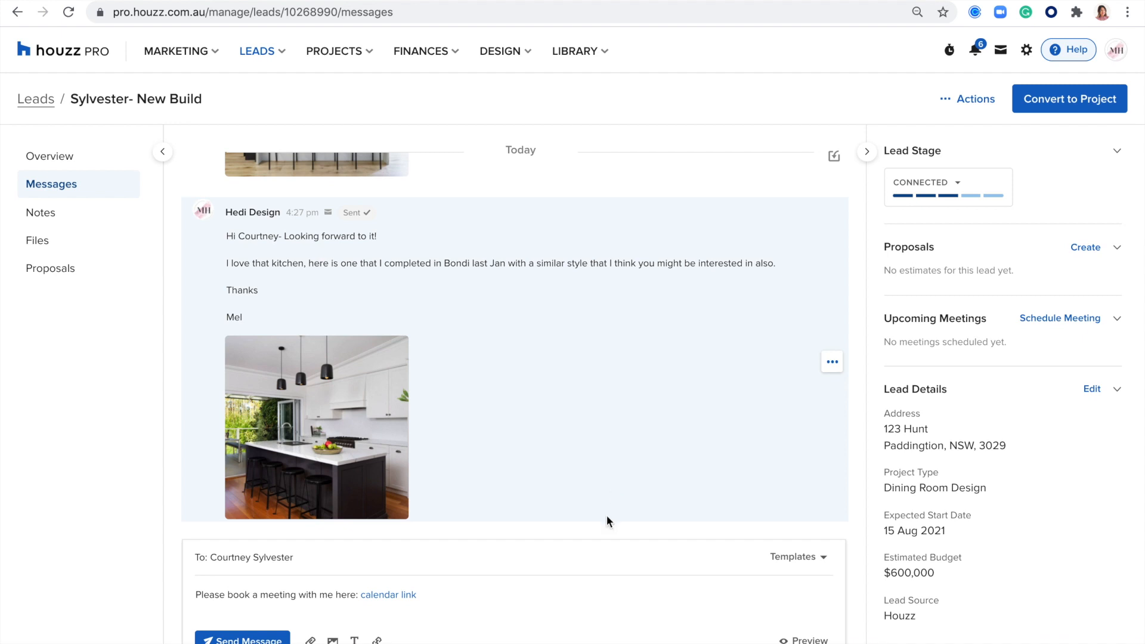
left_click(799, 640)
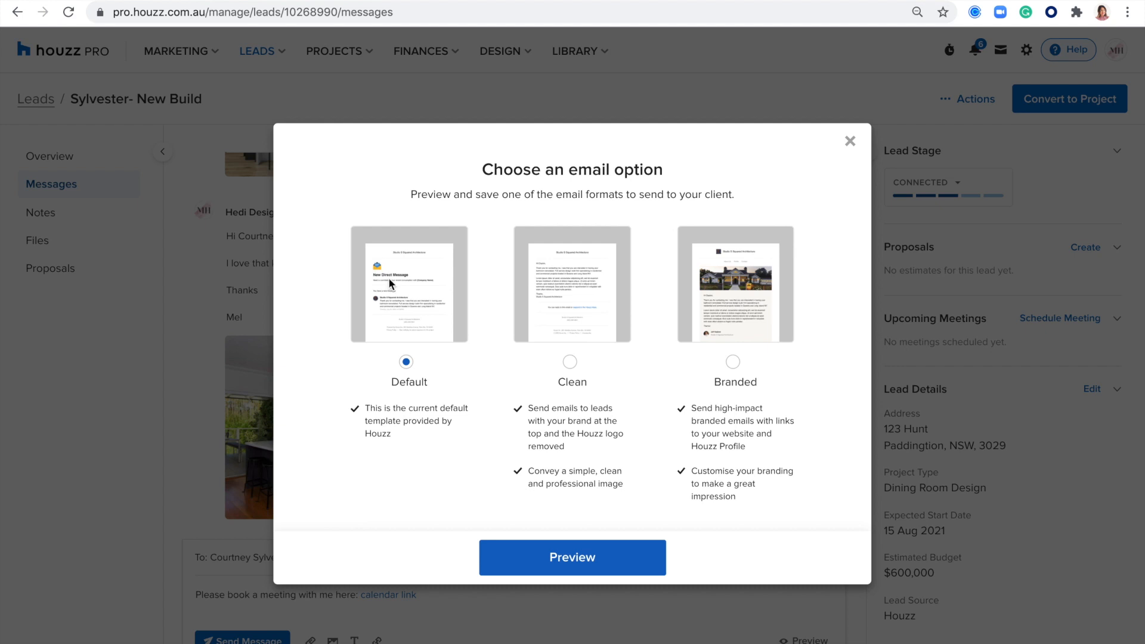
Step: Preview the Default and Clean email formats, scrolling through each layout
left_click(583, 567)
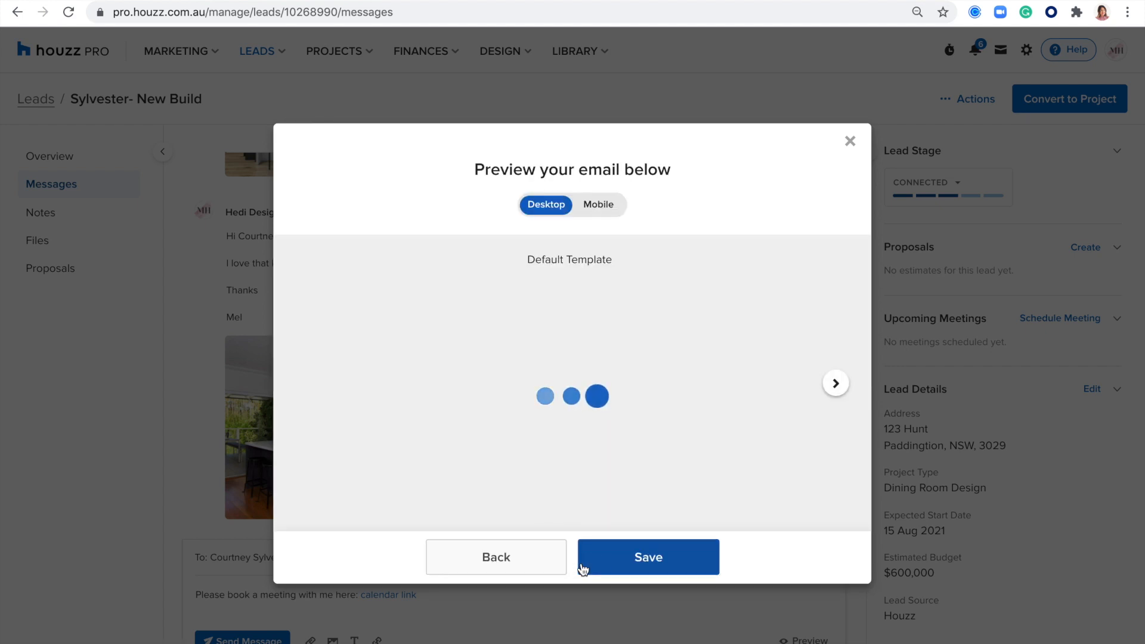
scroll(542, 414, "down", 2)
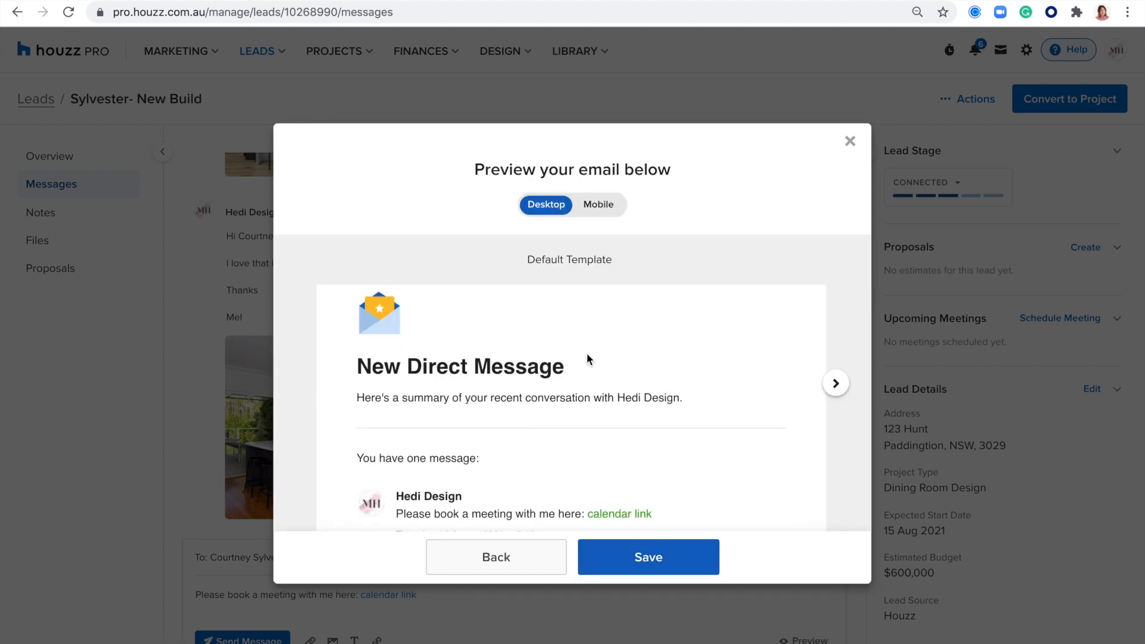
scroll(458, 392, "down", 1)
scroll(445, 385, "down", 1)
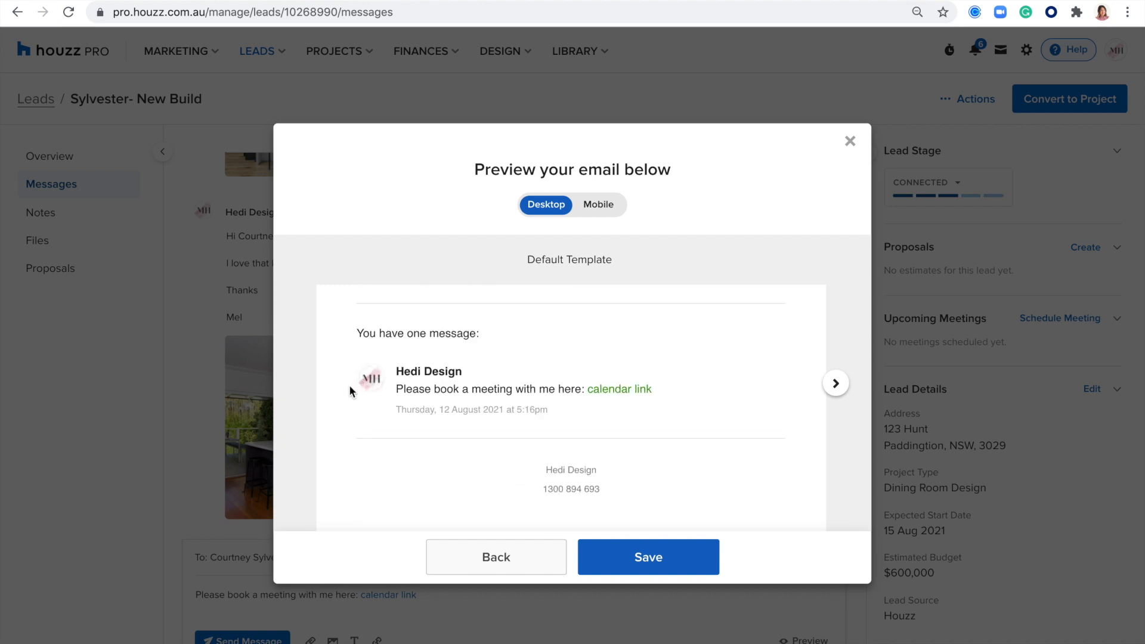
scroll(358, 373, "up", 3)
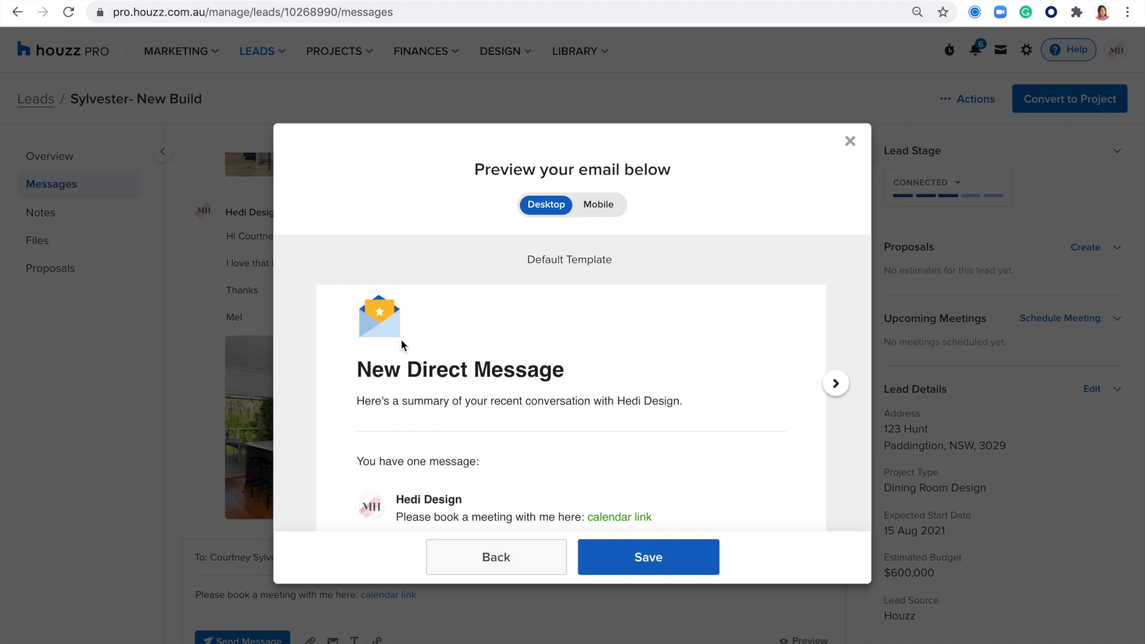
scroll(377, 322, "down", 3)
scroll(377, 323, "up", 5)
scroll(377, 325, "down", 2)
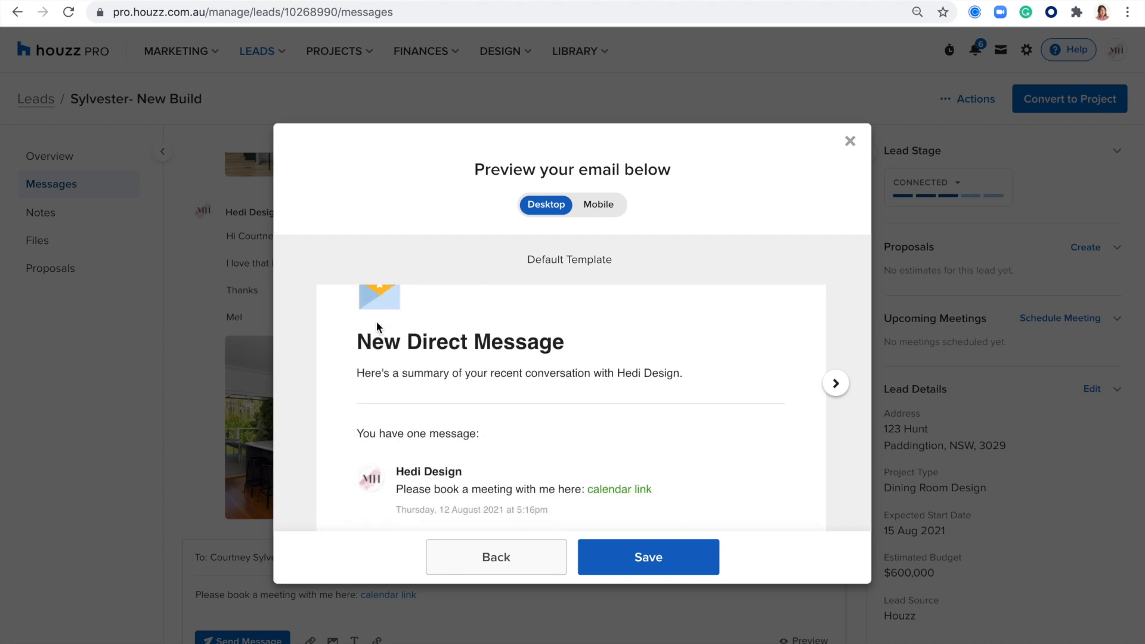
left_click(836, 384)
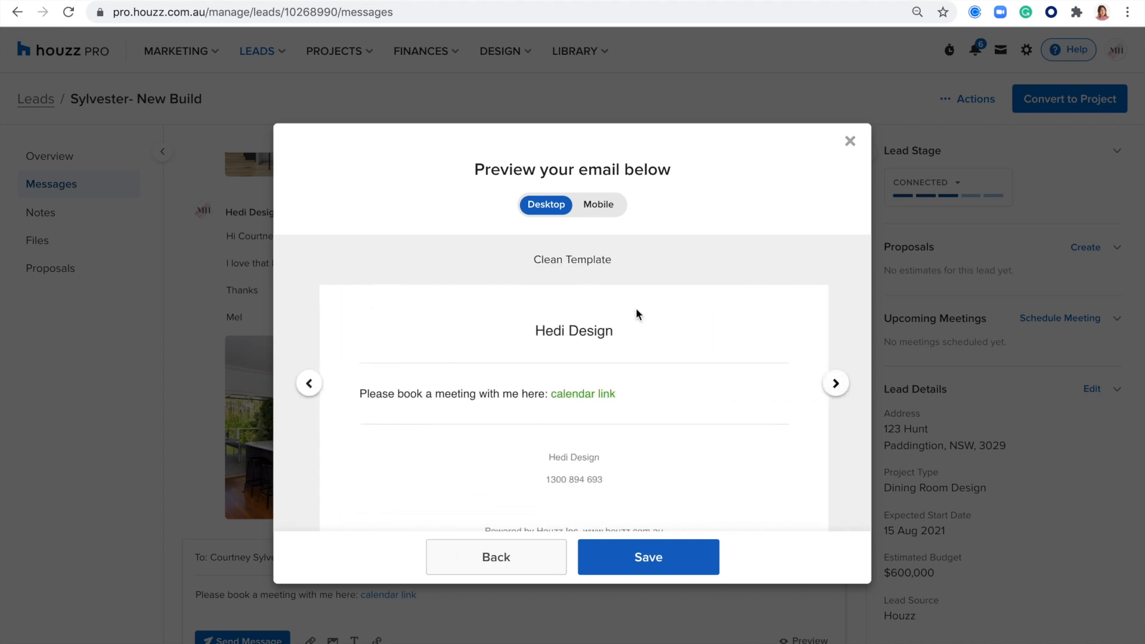
scroll(560, 349, "down", 1)
scroll(562, 355, "up", 1)
scroll(450, 381, "down", 2)
scroll(450, 381, "up", 2)
Step: View the Branded format on mobile, then return to the Default format and save it
left_click(841, 386)
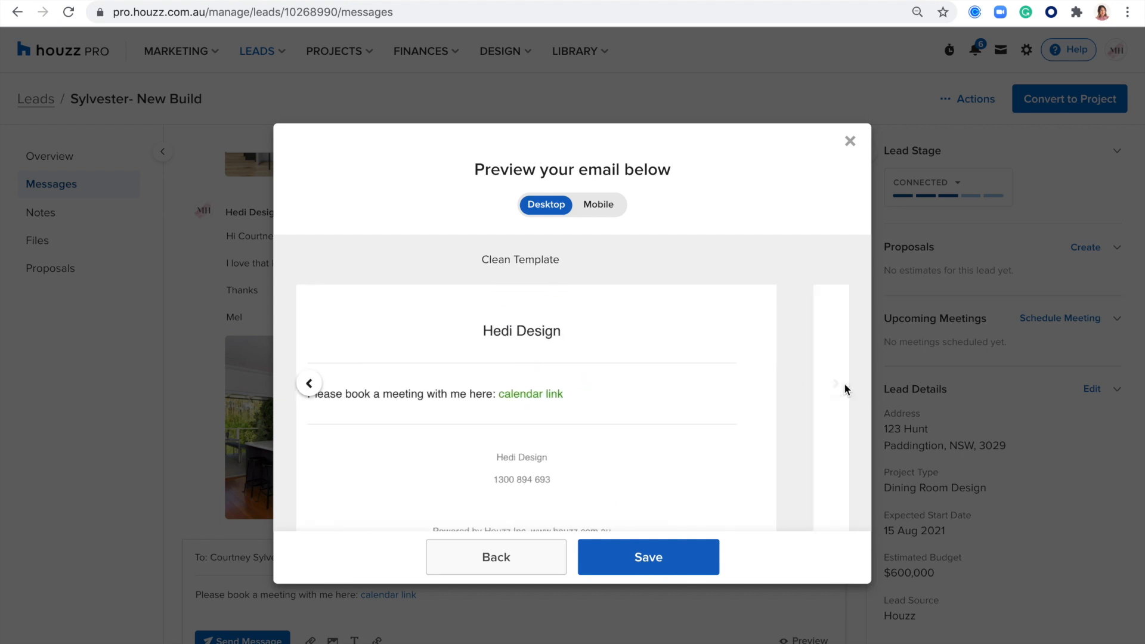
scroll(698, 320, "down", 2)
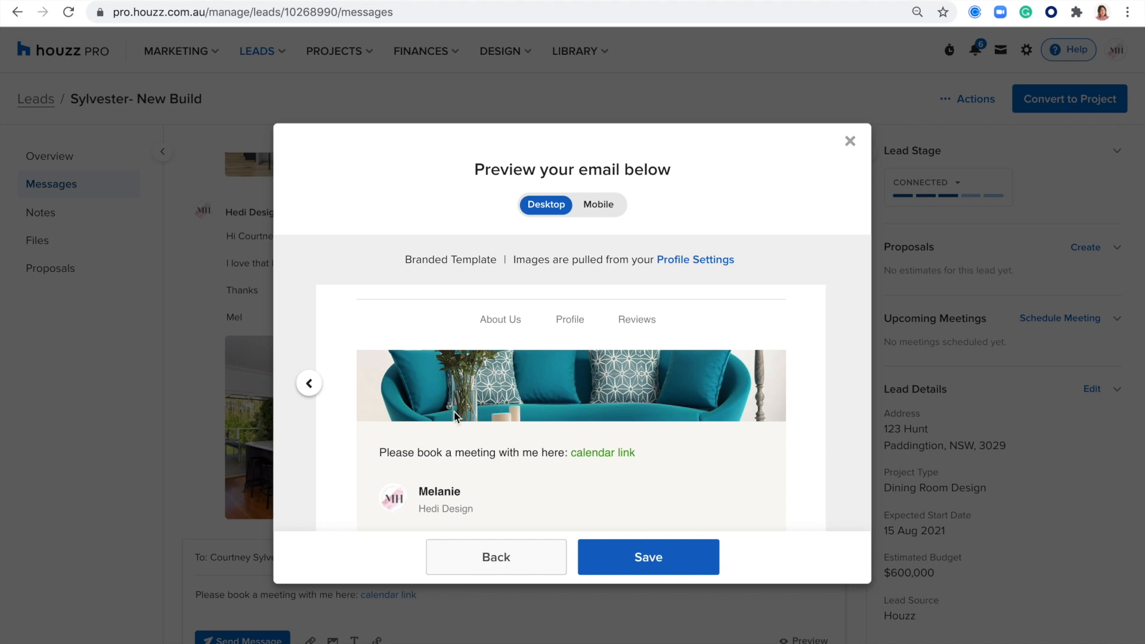
scroll(453, 373, "down", 4)
scroll(453, 374, "up", 2)
scroll(452, 374, "up", 3)
left_click(593, 204)
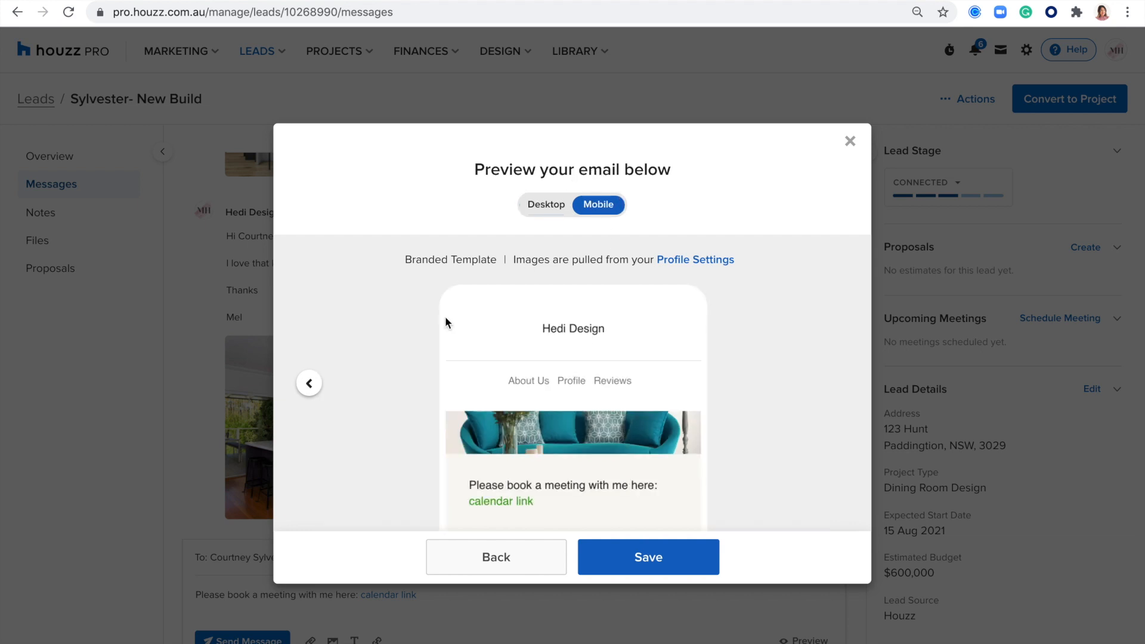
left_click(305, 386)
left_click(305, 386)
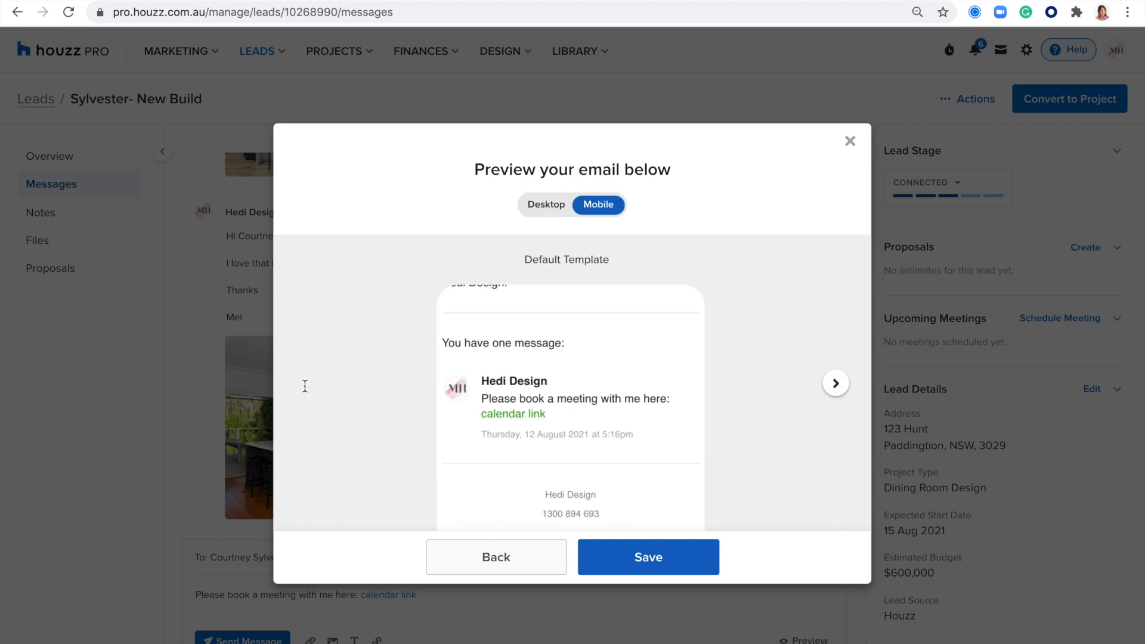
left_click(664, 565)
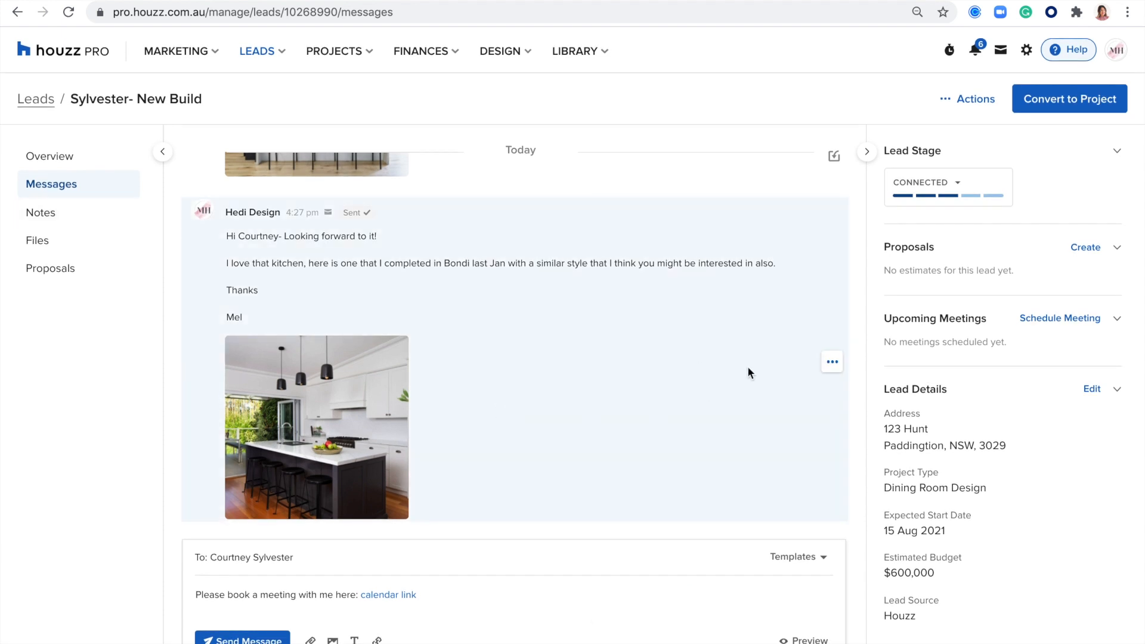
Step: Add the private note 'details of inspo' to the sent Bondi kitchen message
left_click(832, 362)
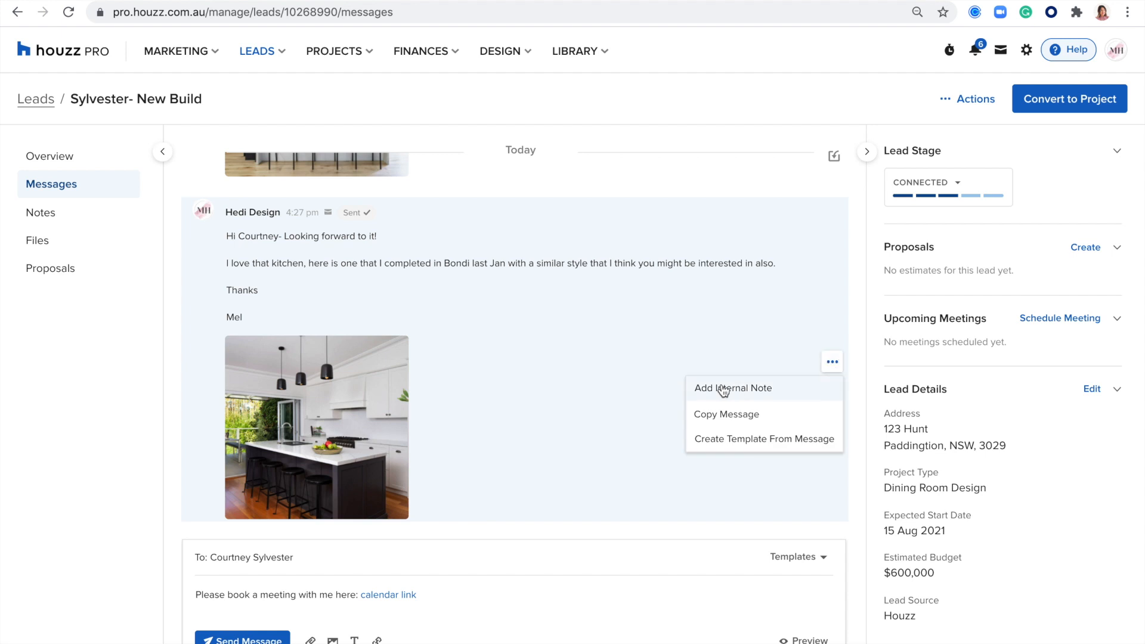
left_click(761, 391)
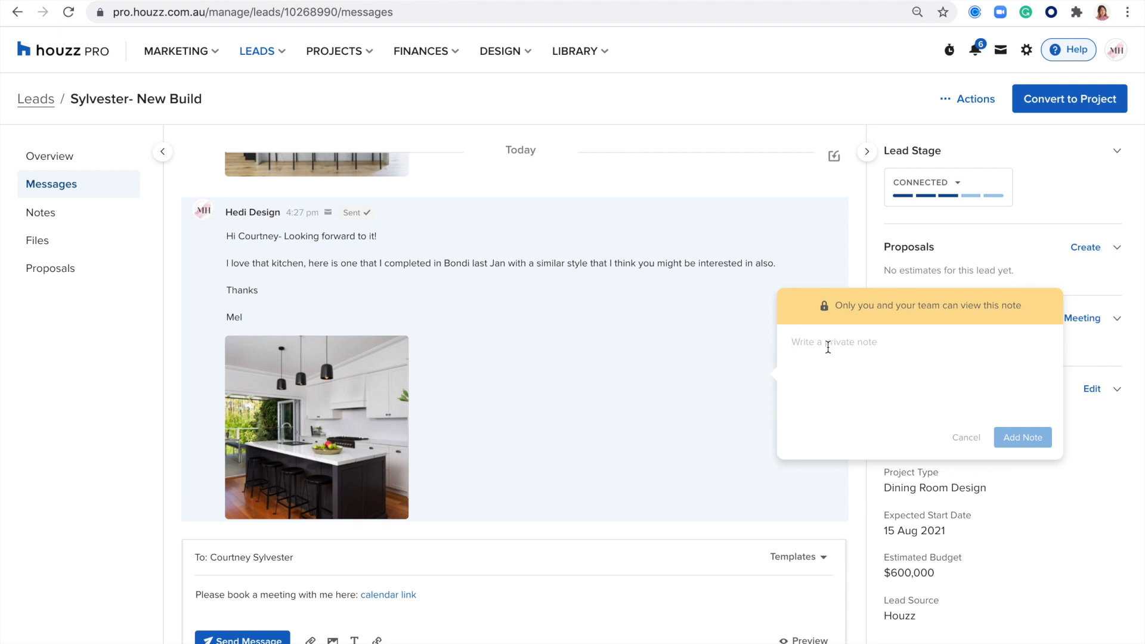
type("details of inspo")
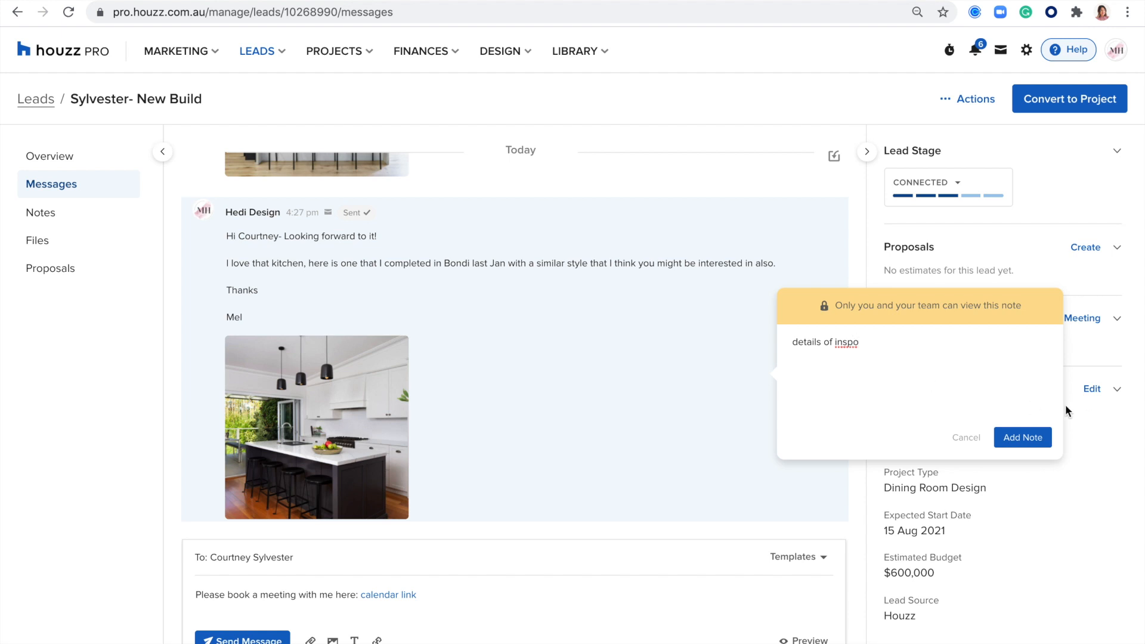
left_click(1033, 441)
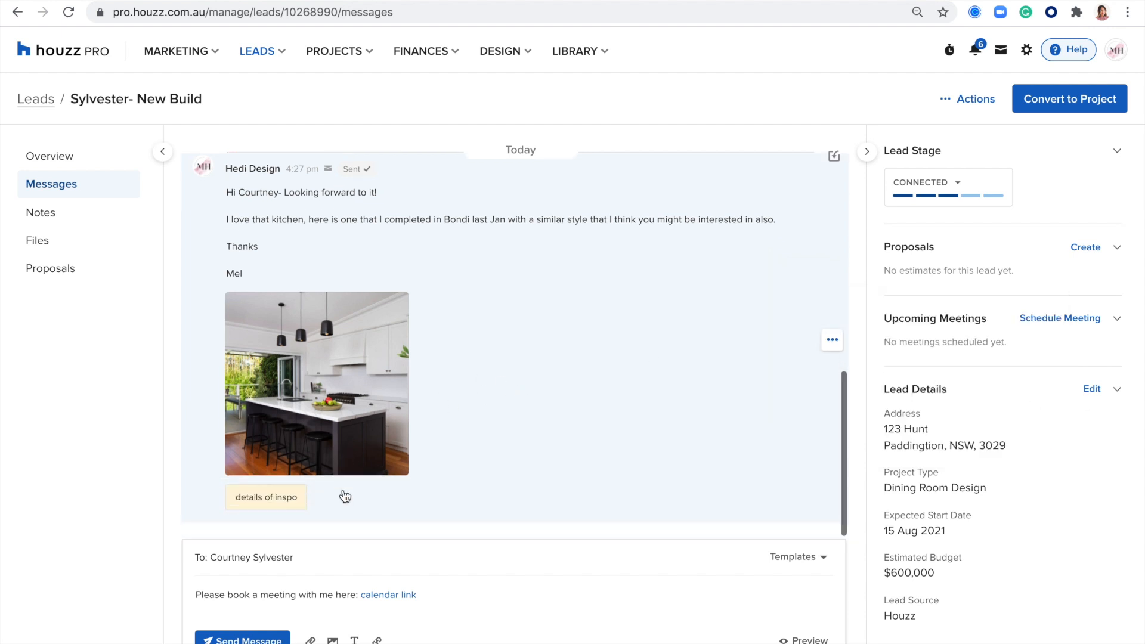
Step: Check the noted kitchen message in the thread, then go to the lead's Notes page
scroll(460, 442, "up", 10)
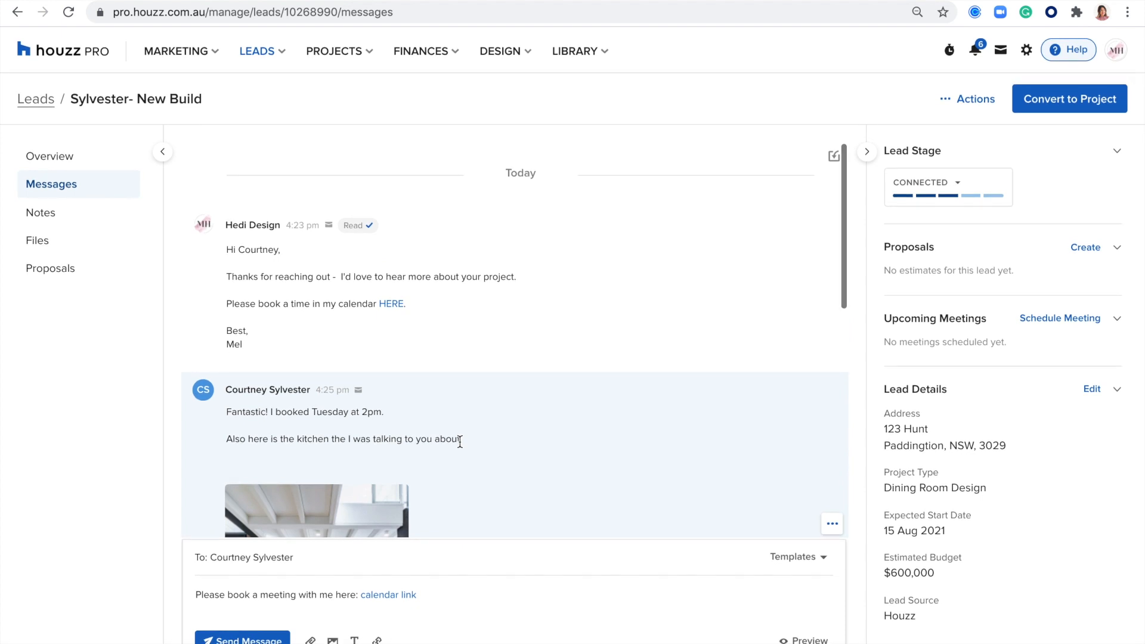
scroll(460, 442, "down", 10)
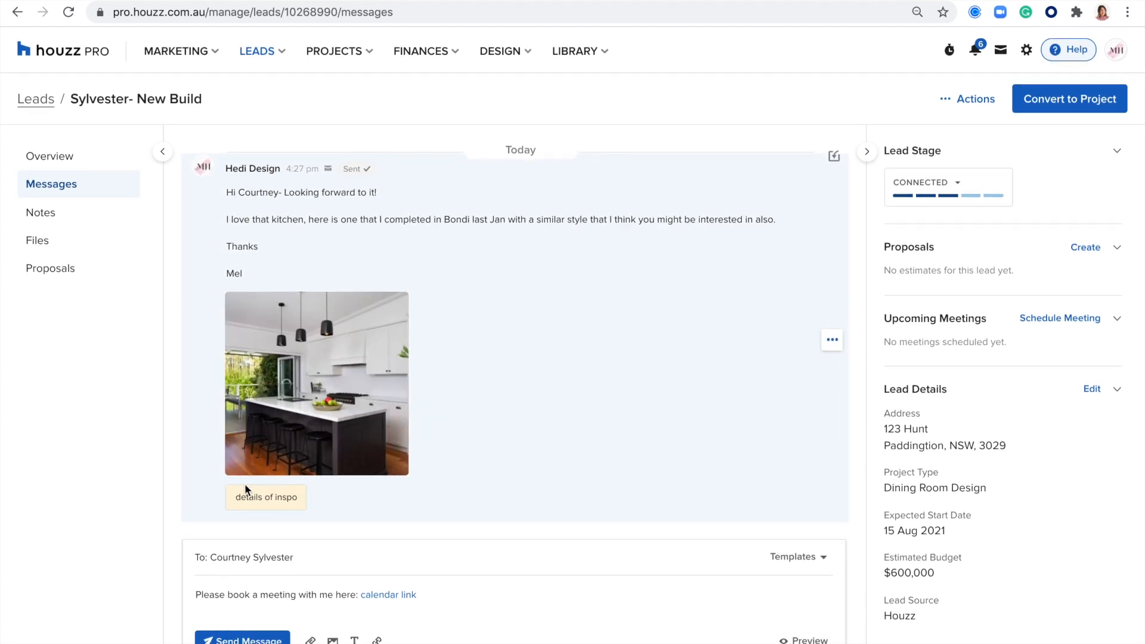
scroll(665, 380, "up", 5)
scroll(665, 381, "up", 4)
scroll(665, 382, "down", 8)
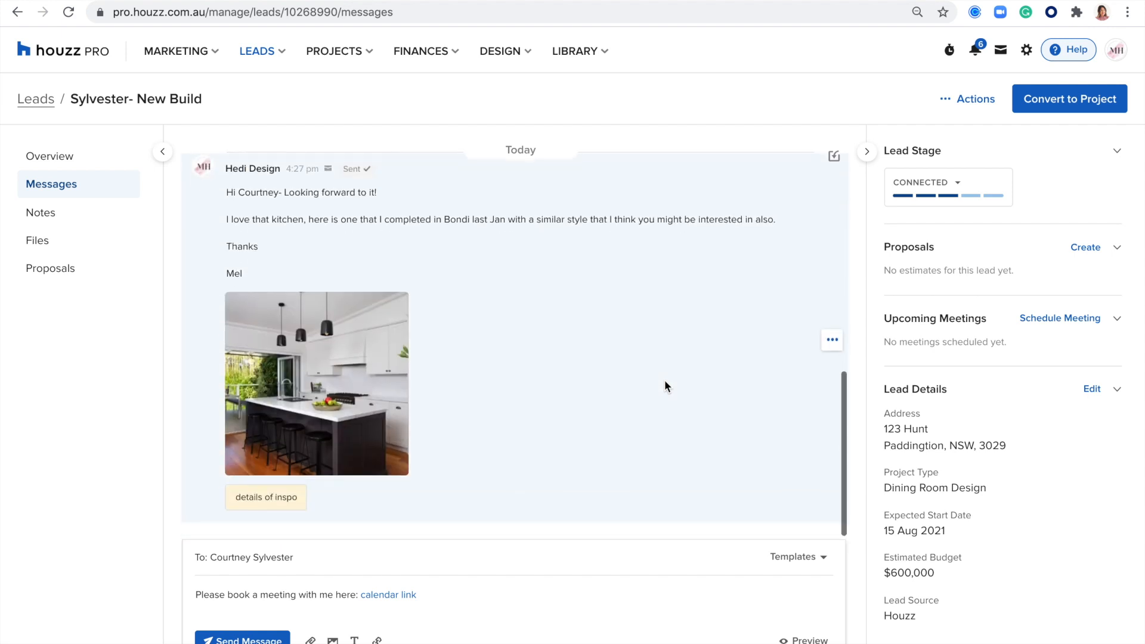
scroll(664, 380, "up", 6)
scroll(665, 380, "down", 7)
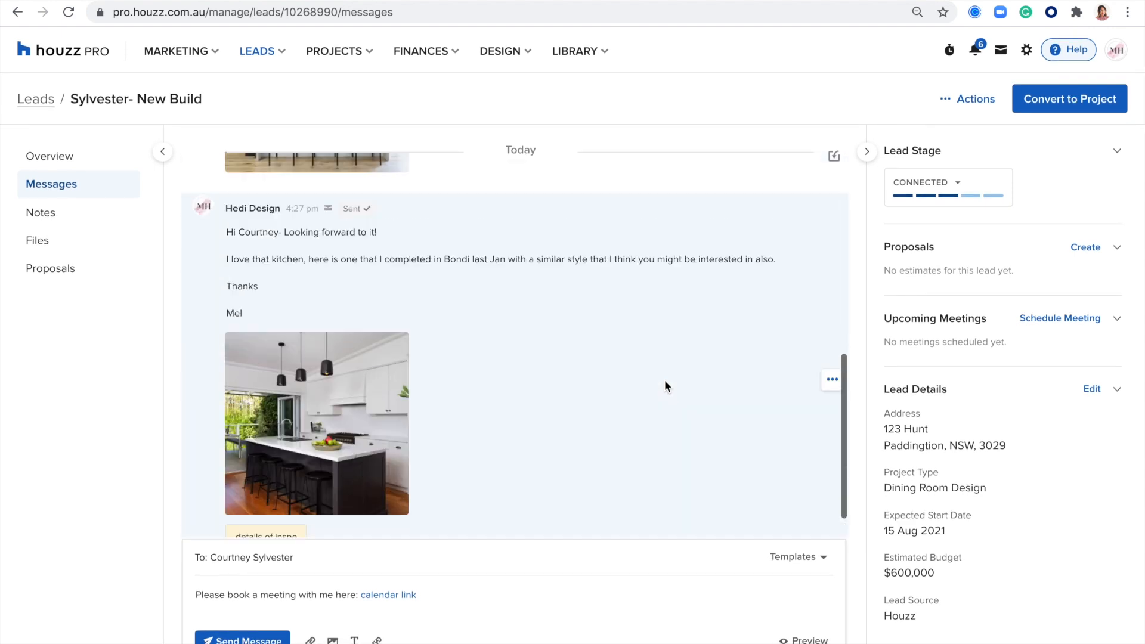
scroll(664, 381, "down", 1)
left_click(832, 340)
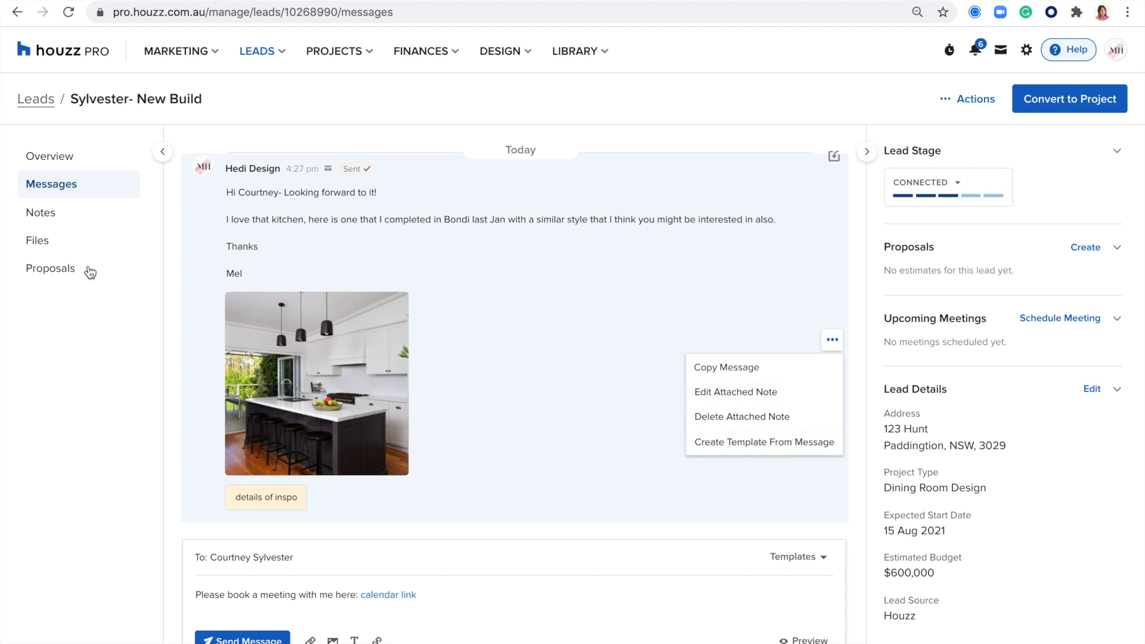
left_click(46, 217)
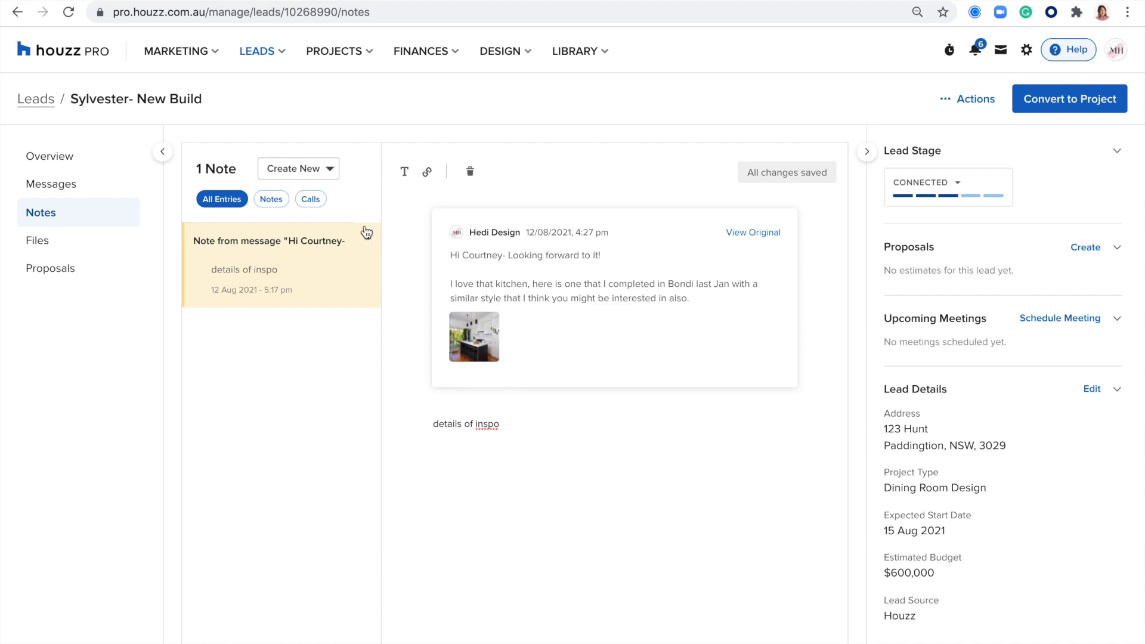
Step: Filter notes to Calls, log a call marked Good Discussion, then view the lead's Files
left_click(316, 201)
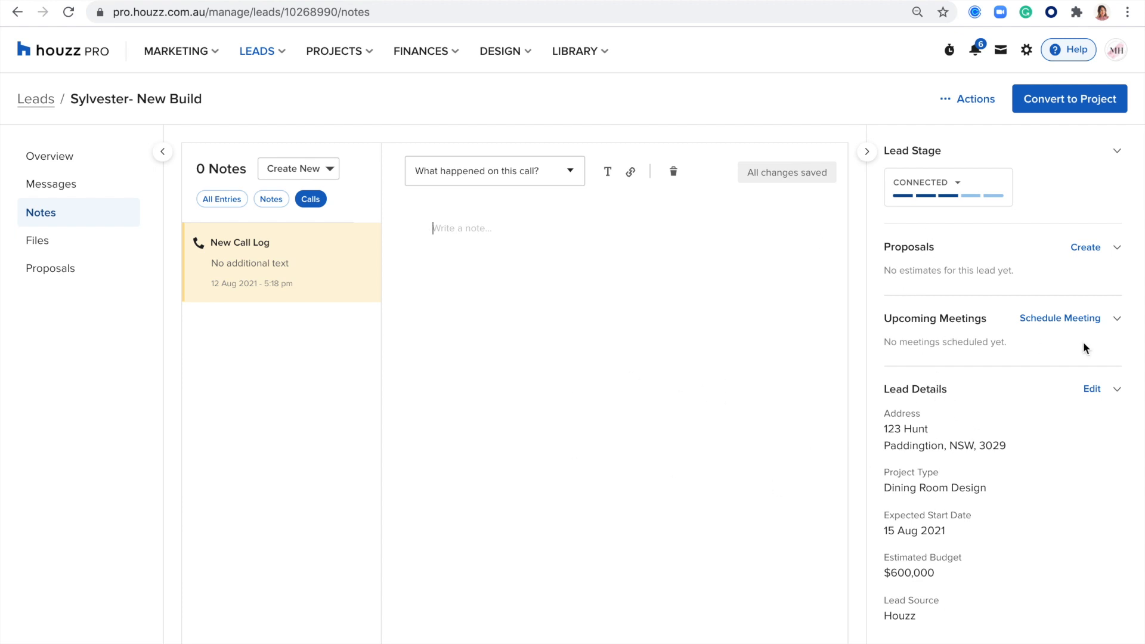
left_click(1071, 322)
left_click(554, 175)
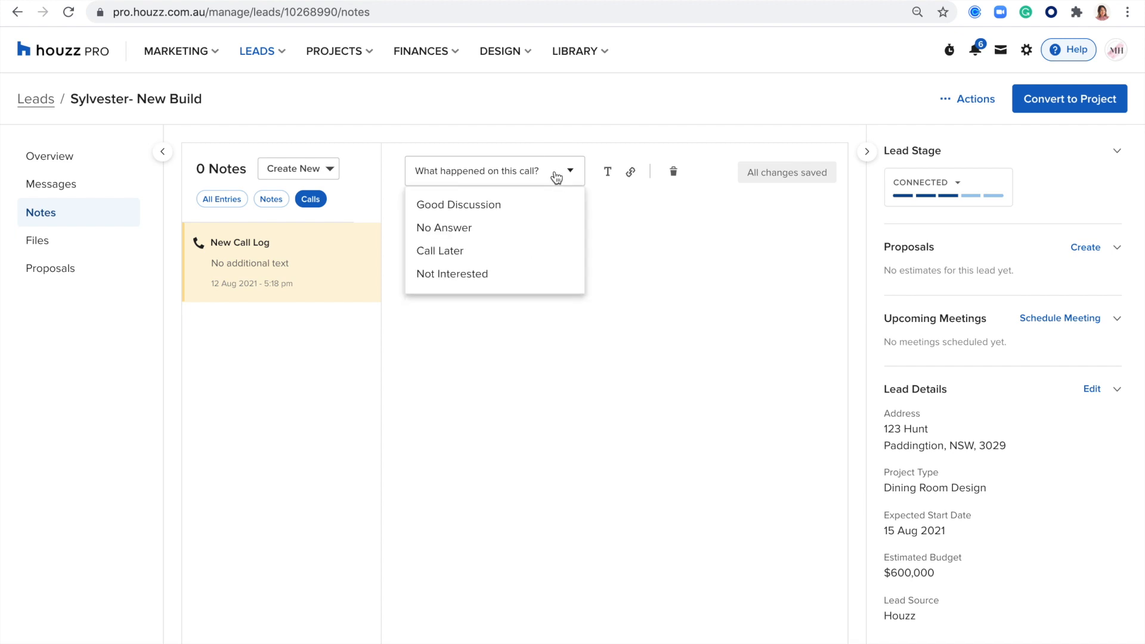
left_click(446, 206)
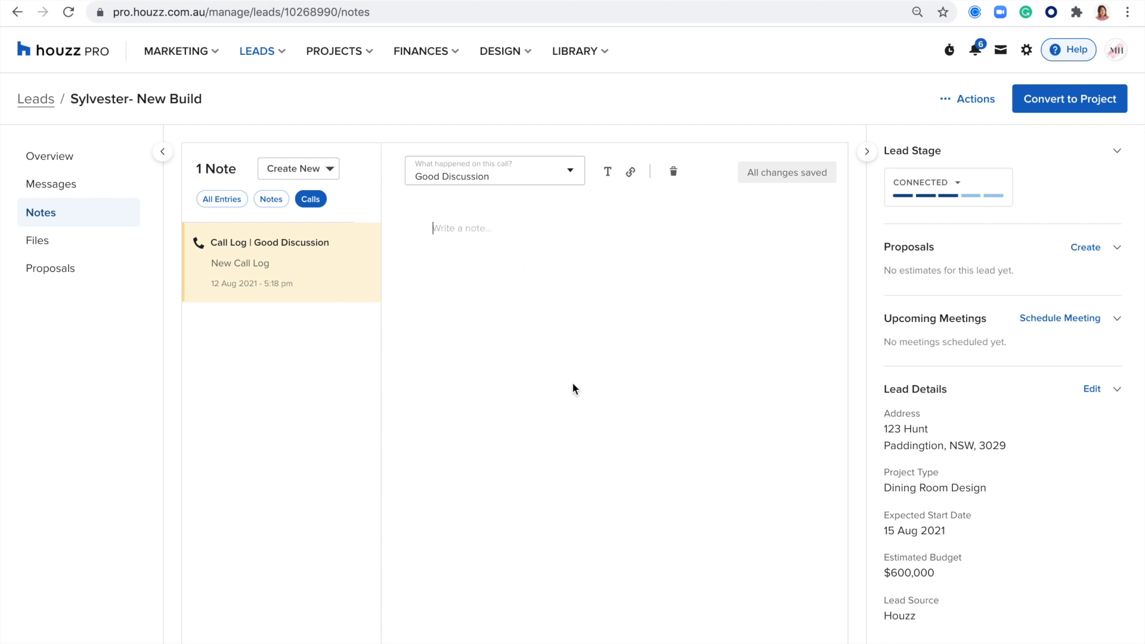
left_click(408, 231)
left_click(38, 239)
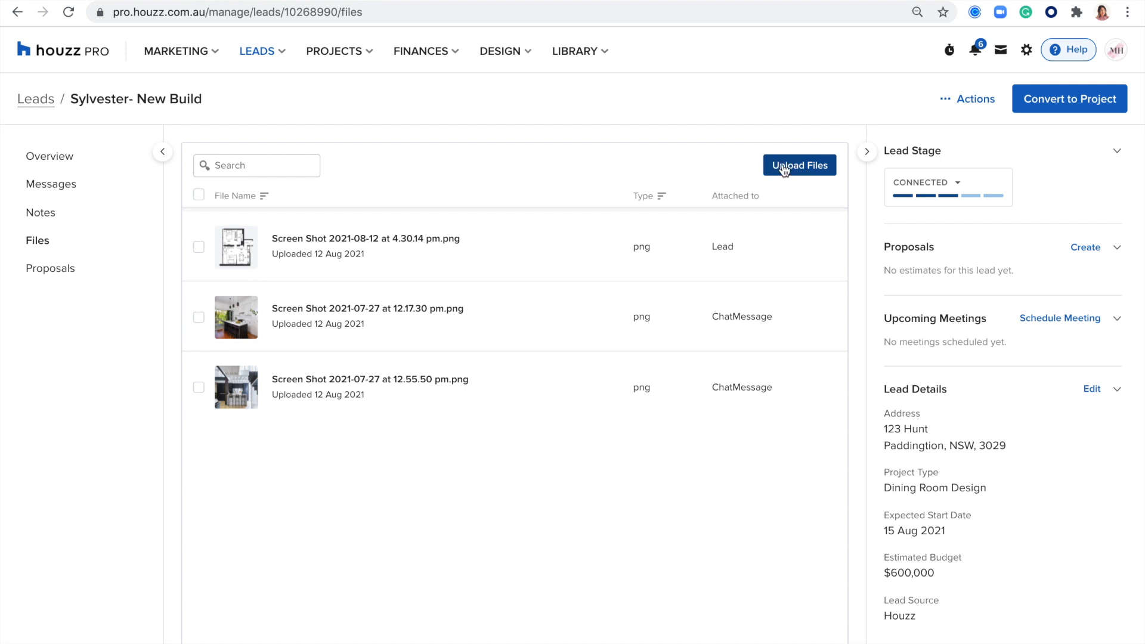
Step: Check the empty Proposals list and New Proposal options, then go back to Messages
left_click(58, 269)
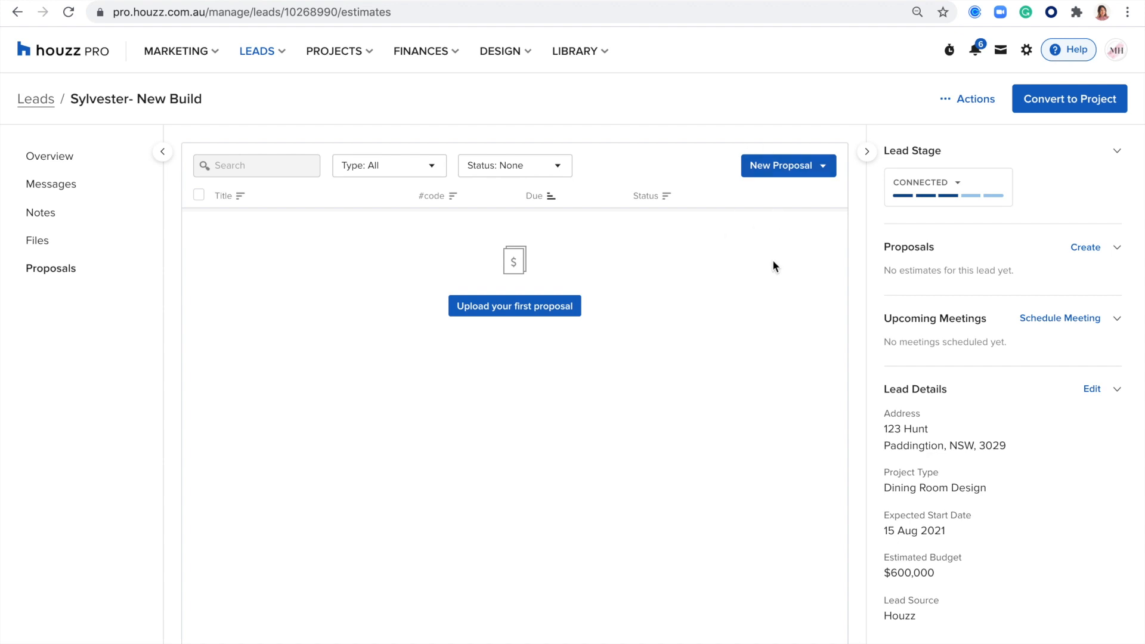
left_click(813, 170)
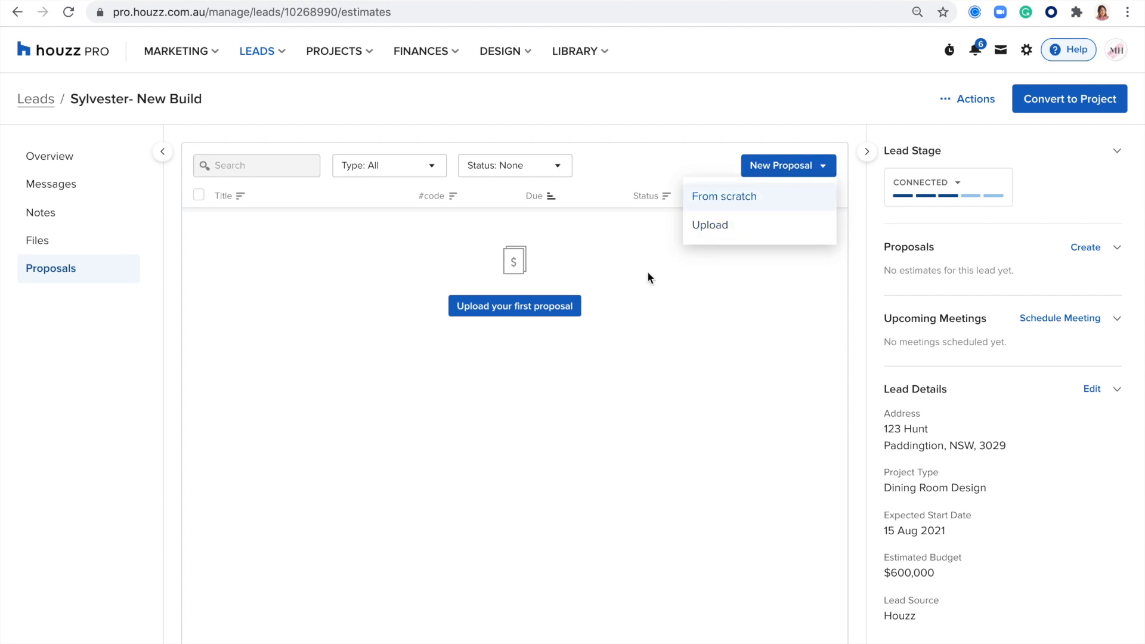
left_click(706, 376)
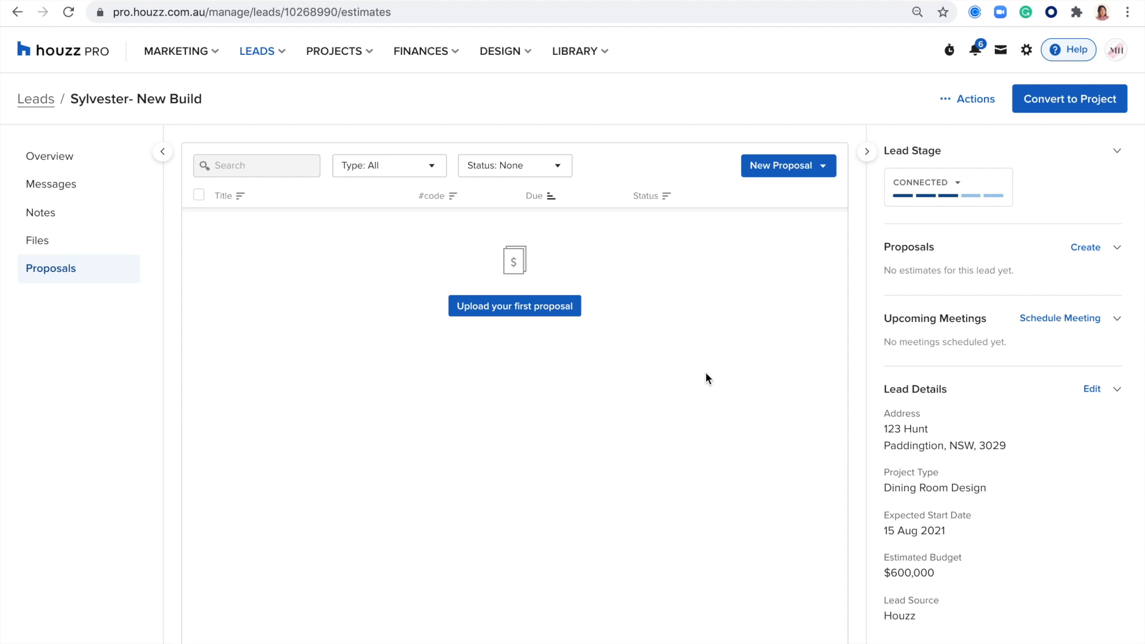
left_click(65, 184)
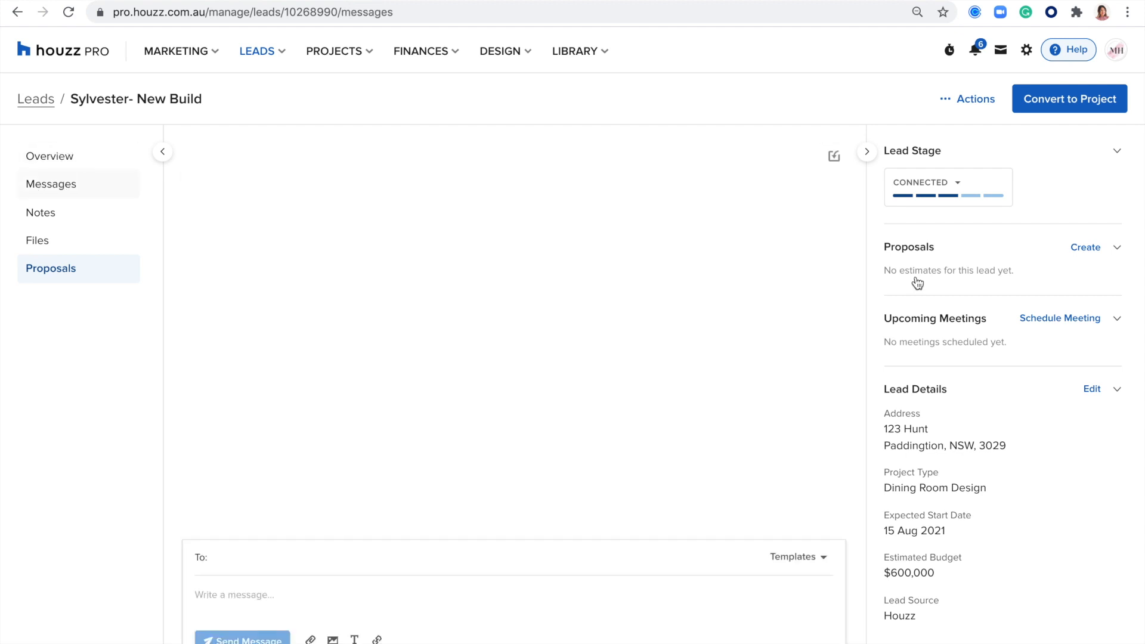
Step: Copy the Video Call calendar booking link from Share your calendar
left_click(1054, 321)
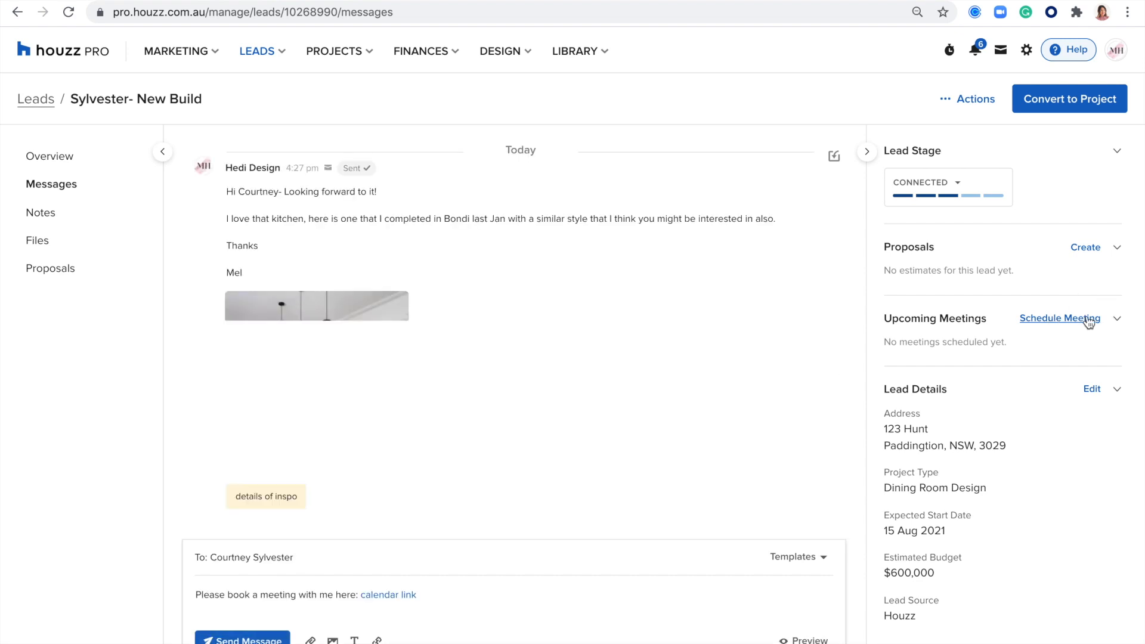
left_click(1054, 321)
left_click(994, 358)
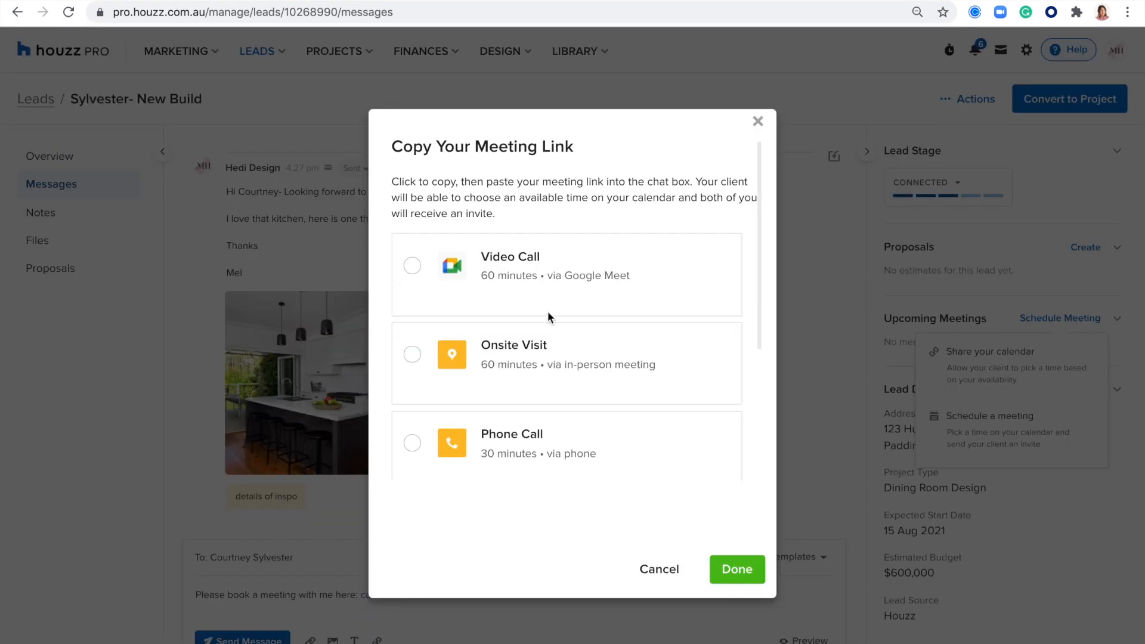
left_click(412, 267)
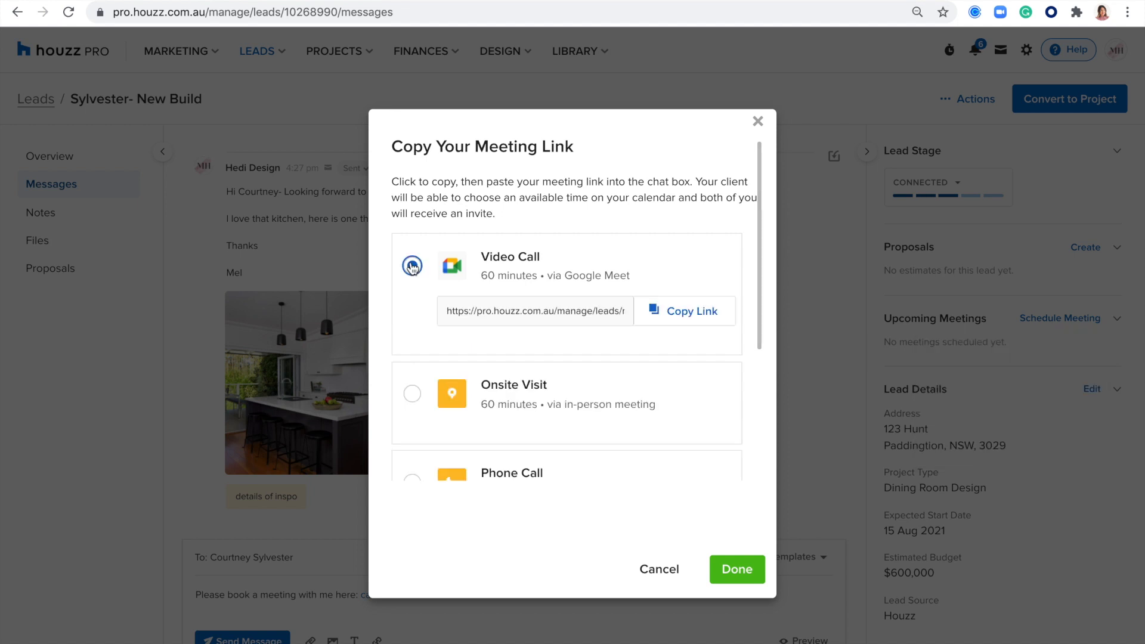
left_click(674, 322)
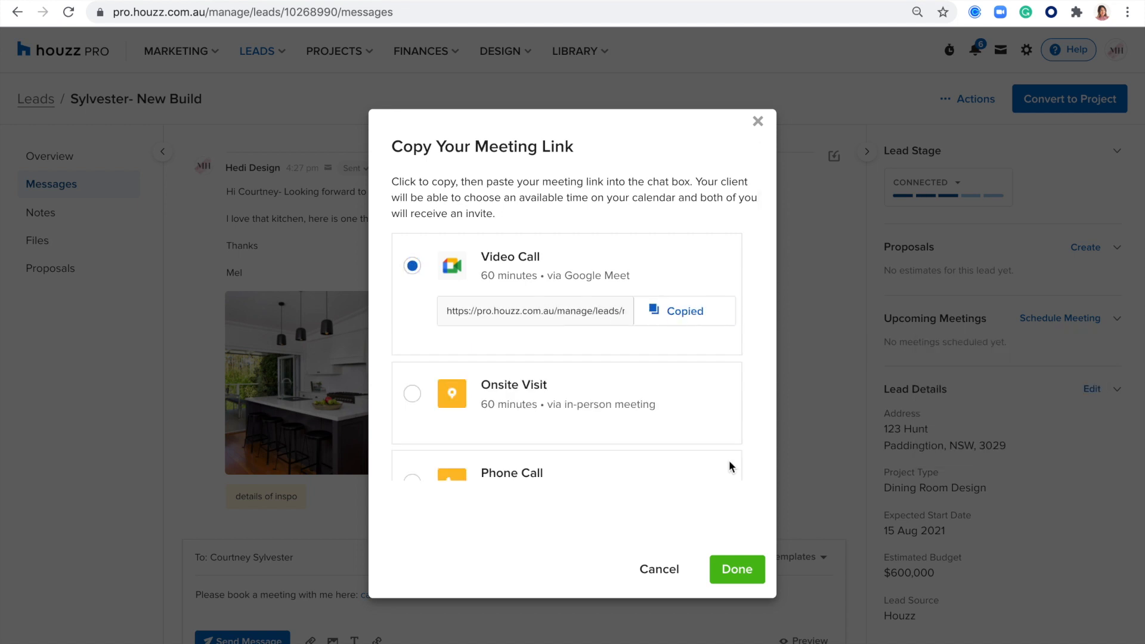
left_click(732, 571)
Step: Link the word 'here' in the draft to the copied Video Call booking link
double_click(345, 595)
left_click(377, 639)
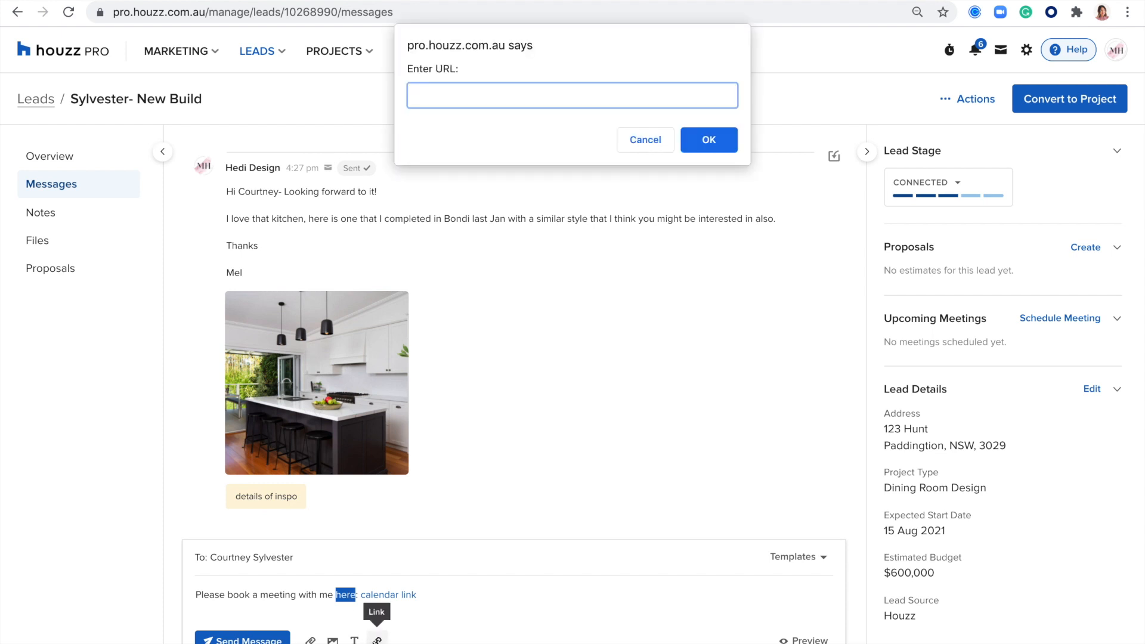
key("ctrl+v")
left_click(702, 141)
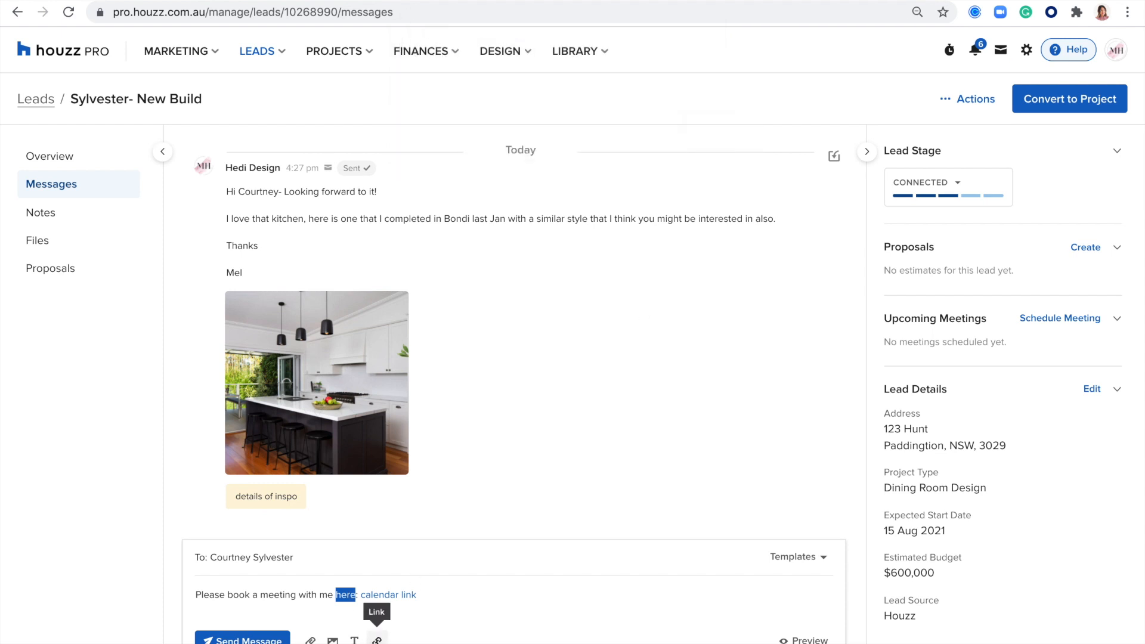
left_click(430, 601)
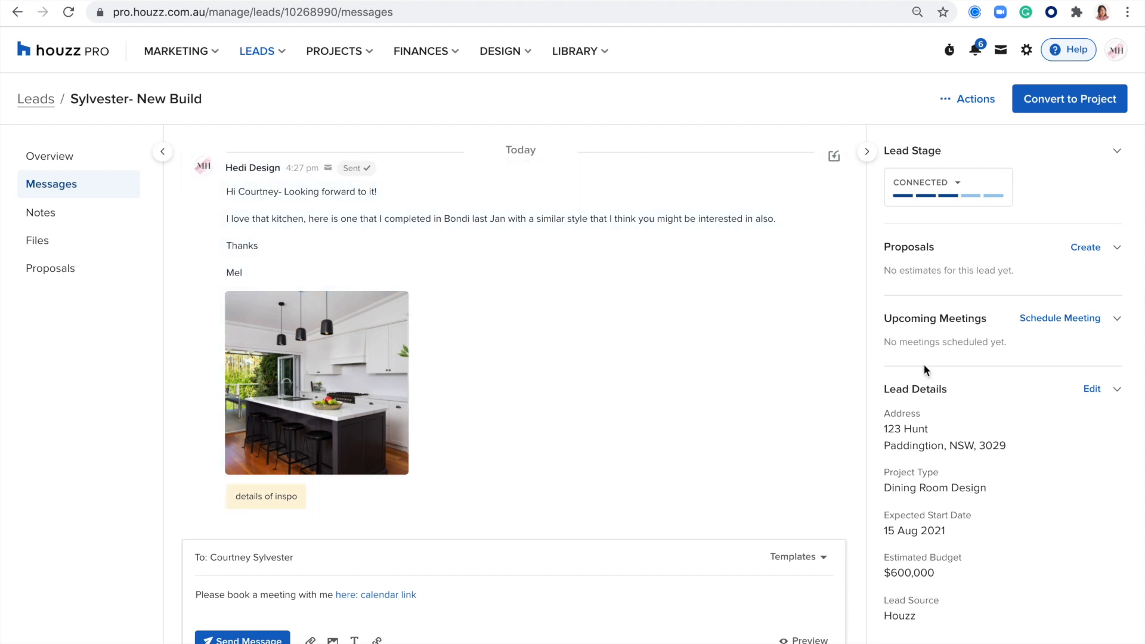
Step: Send a Video Call meeting invite for 18 August 2021 at 9:00 AM and close the confirmation
left_click(1043, 321)
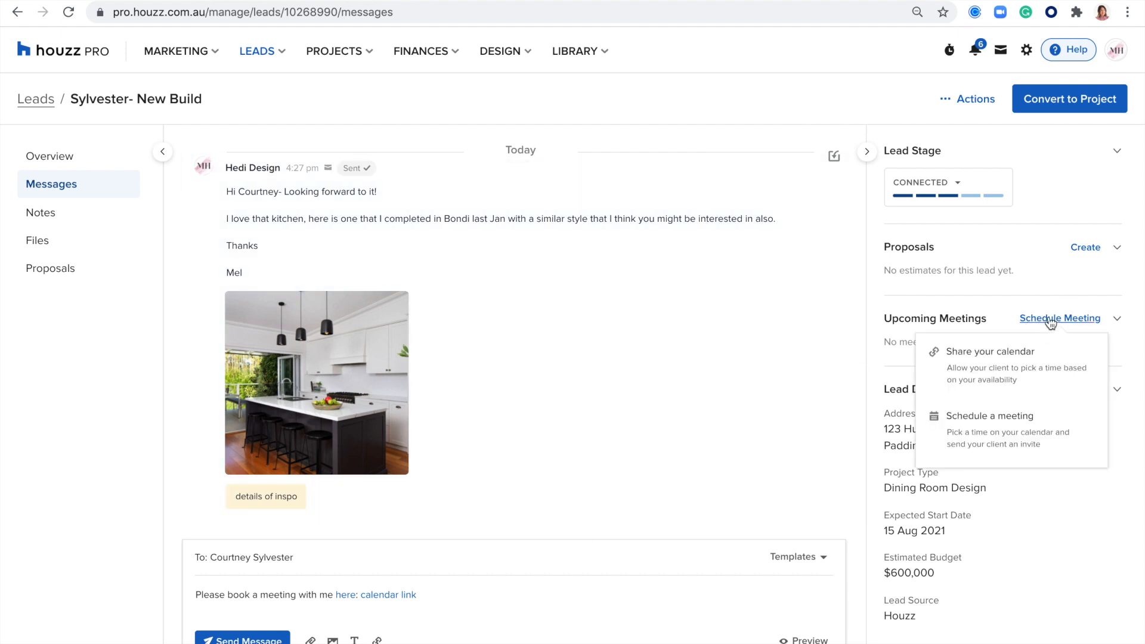
left_click(998, 426)
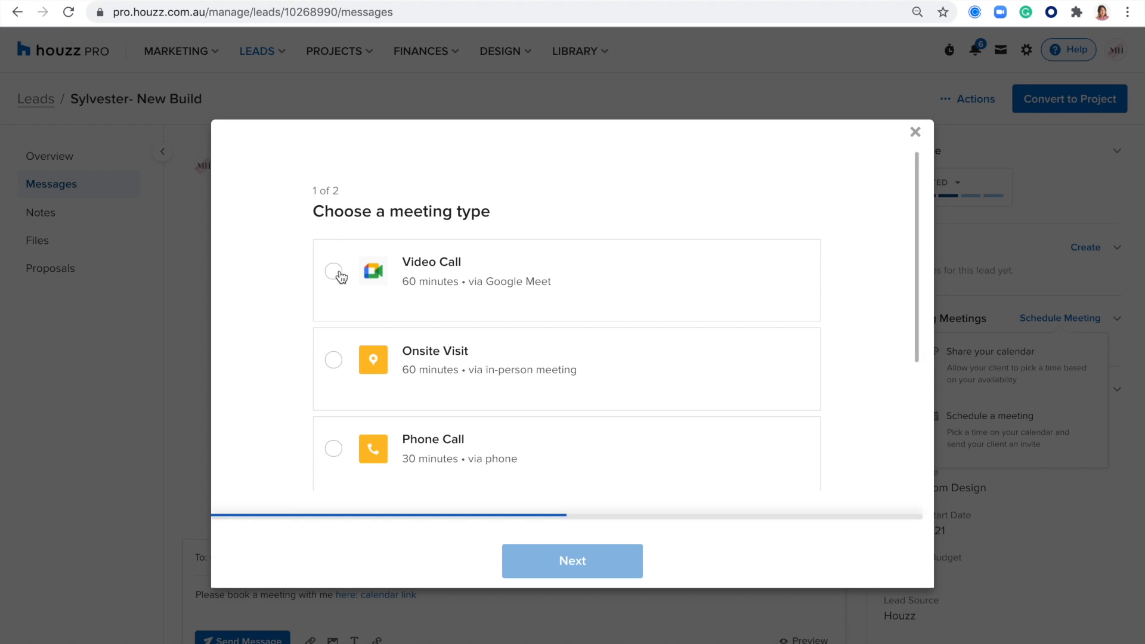
scroll(337, 376, "down", 4)
left_click(335, 333)
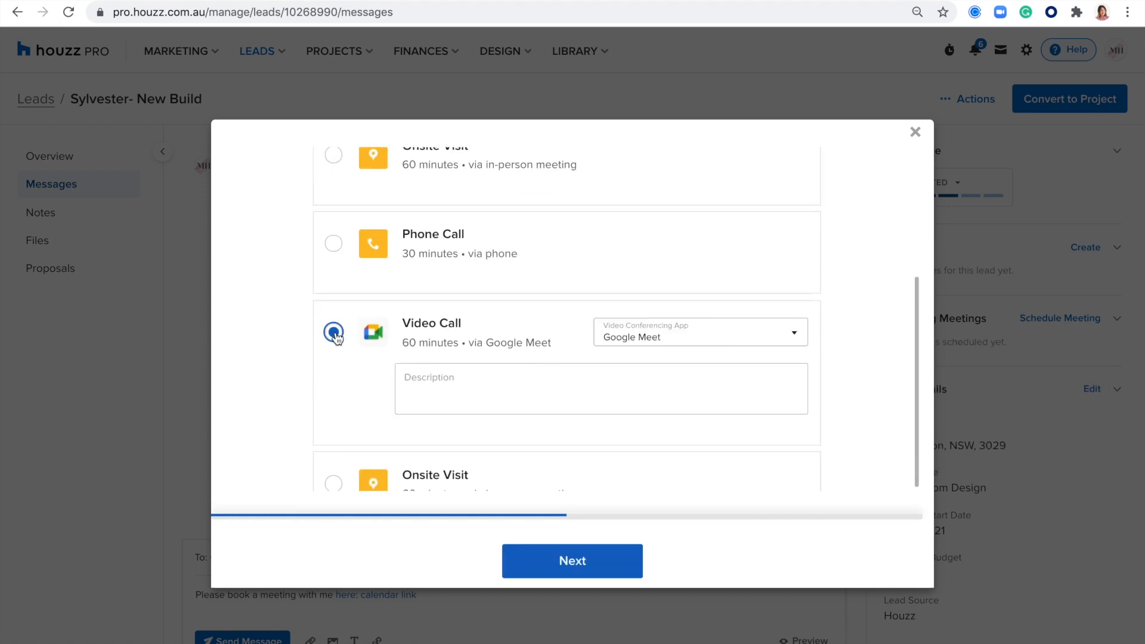
left_click(567, 561)
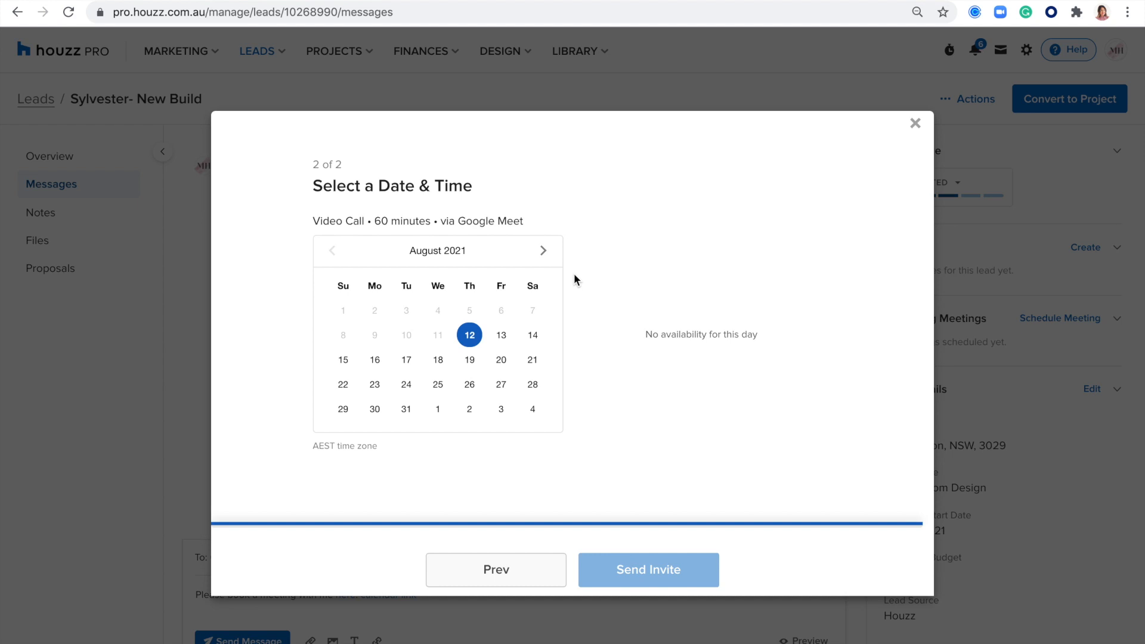
left_click(439, 359)
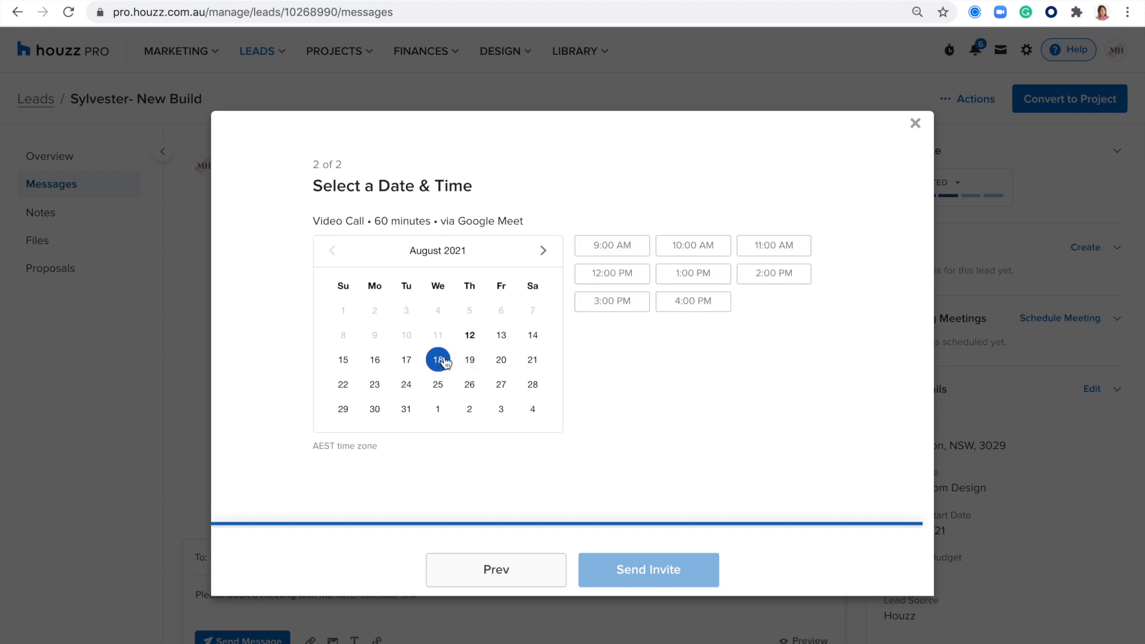
left_click(631, 254)
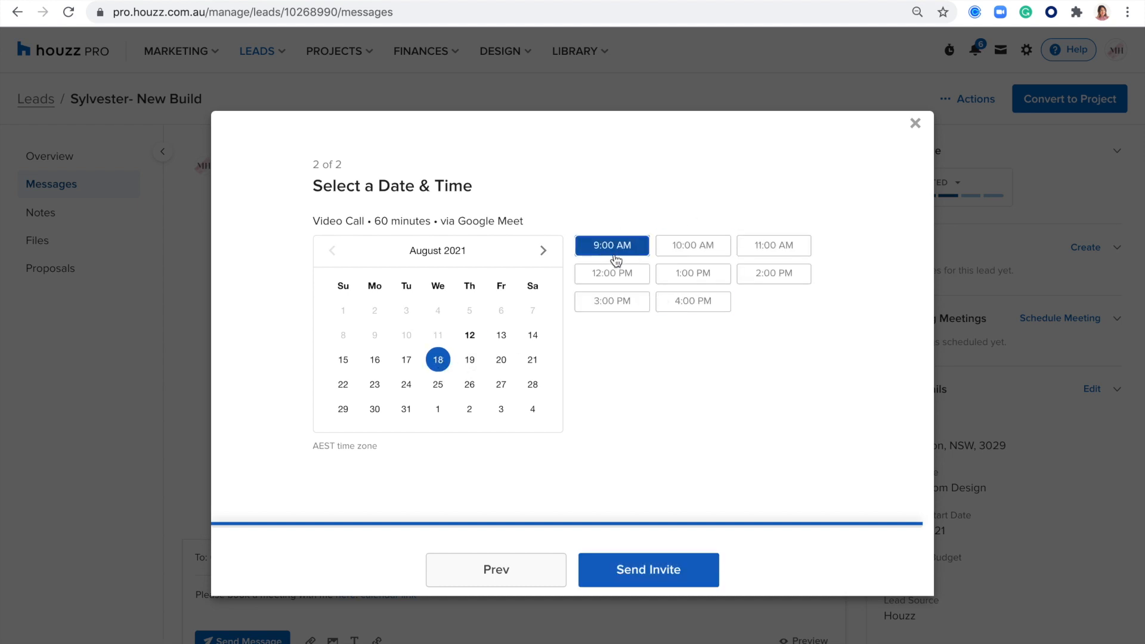
left_click(687, 583)
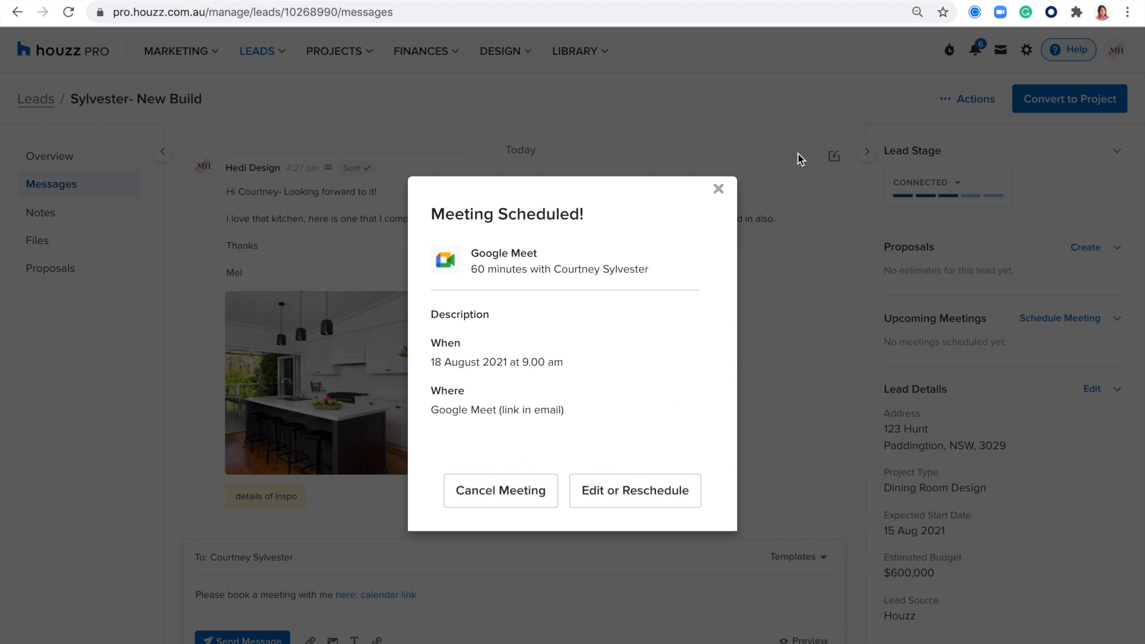
left_click(719, 188)
Step: Scroll the lead's page back up to the top
scroll(778, 345, "up", 5)
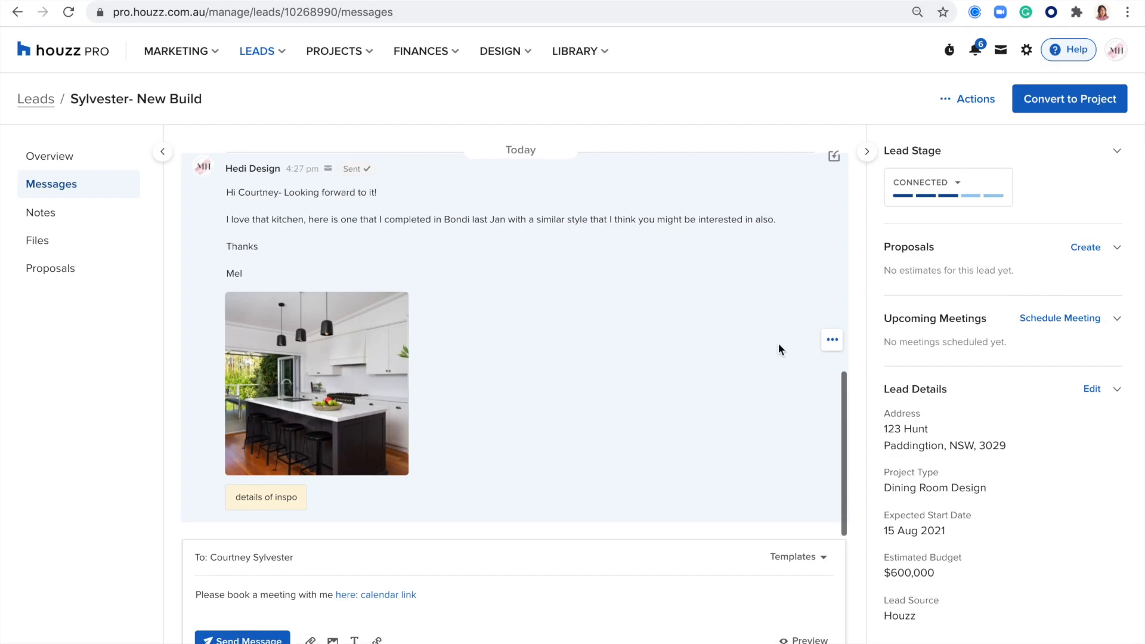
scroll(781, 350, "down", 2)
scroll(782, 350, "up", 1)
scroll(781, 350, "down", 4)
scroll(782, 350, "up", 4)
scroll(780, 350, "up", 3)
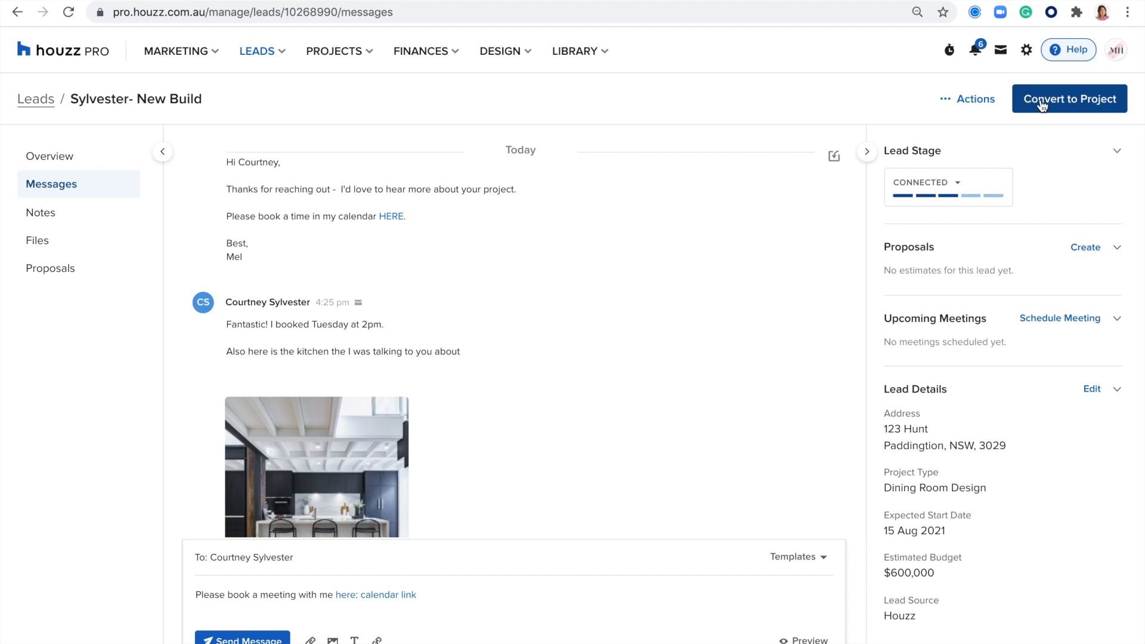
scroll(632, 306, "up", 2)
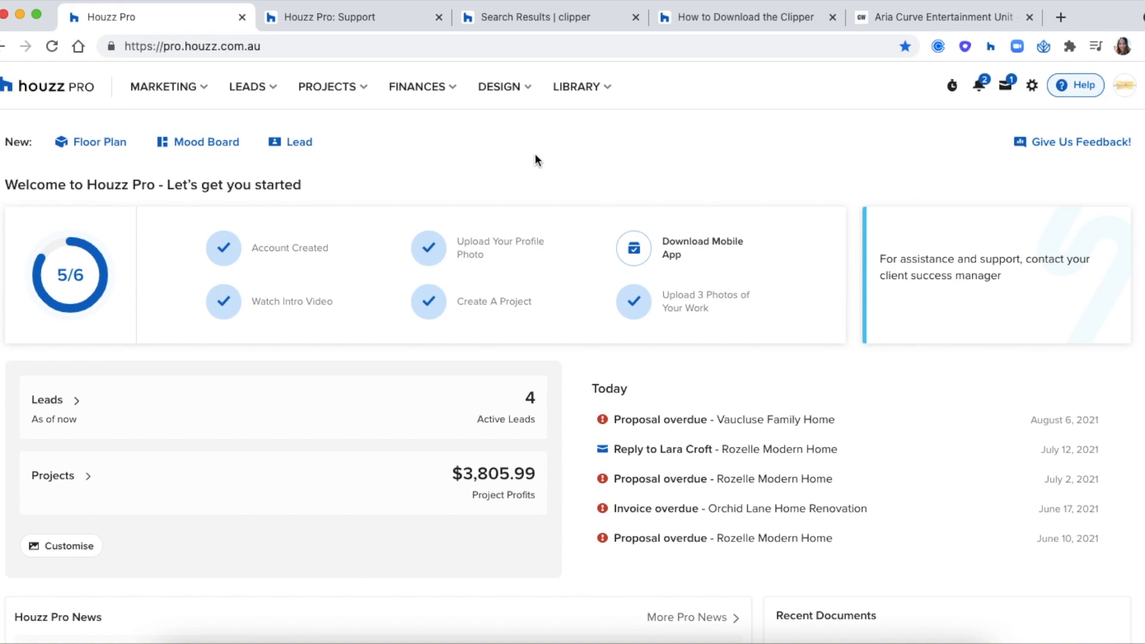
Step: Open the Create New Project form from the full projects list and focus the project name field
left_click(329, 89)
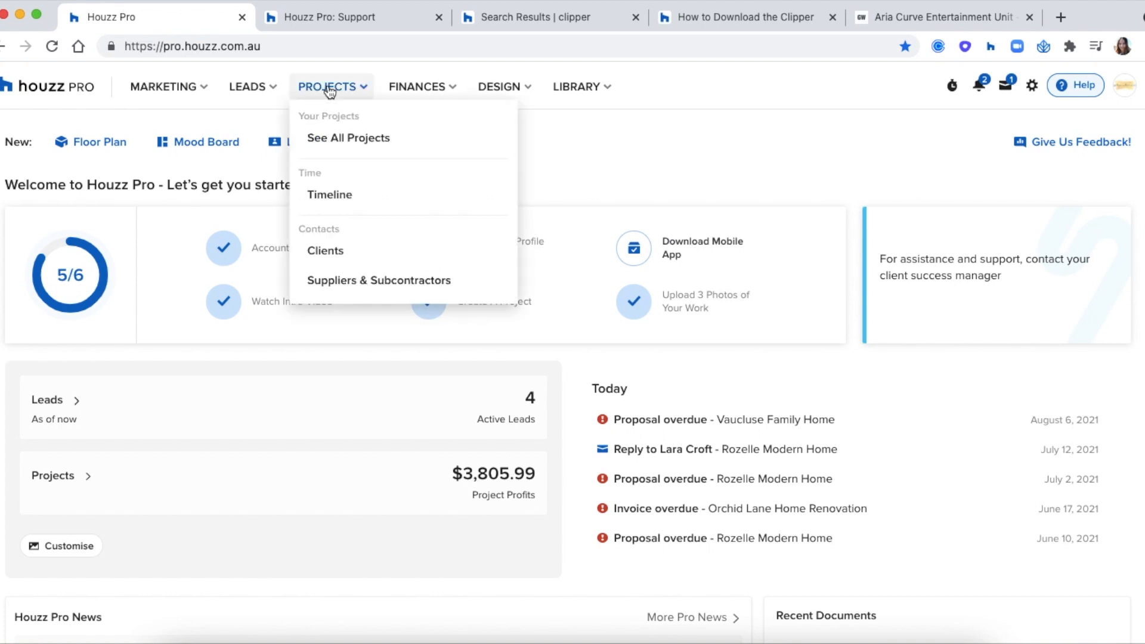
left_click(351, 142)
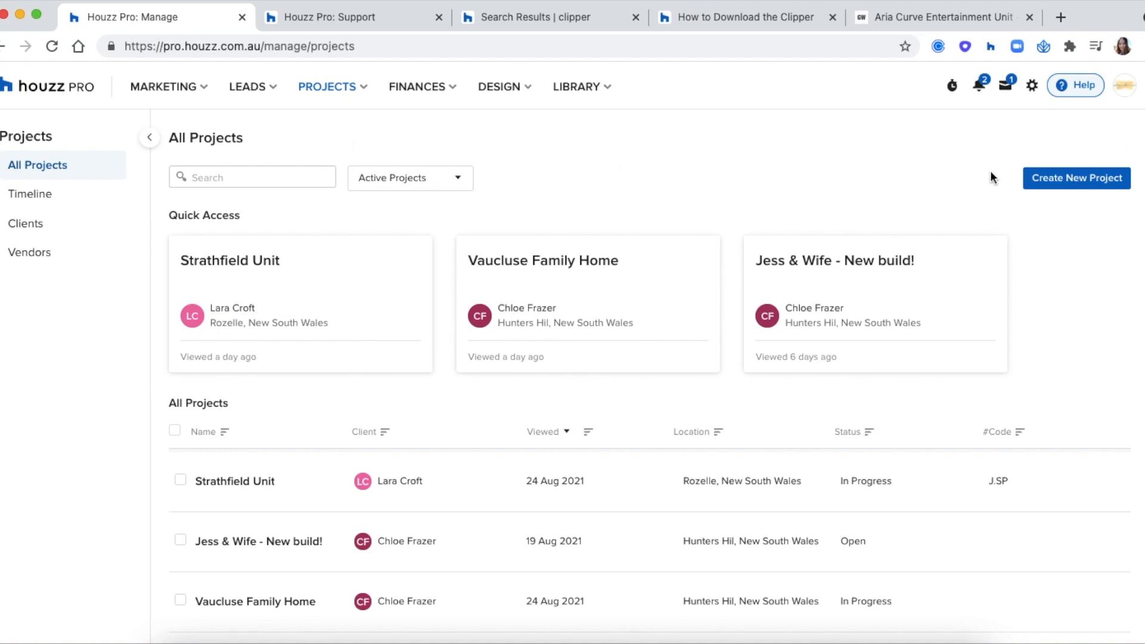
left_click(1074, 183)
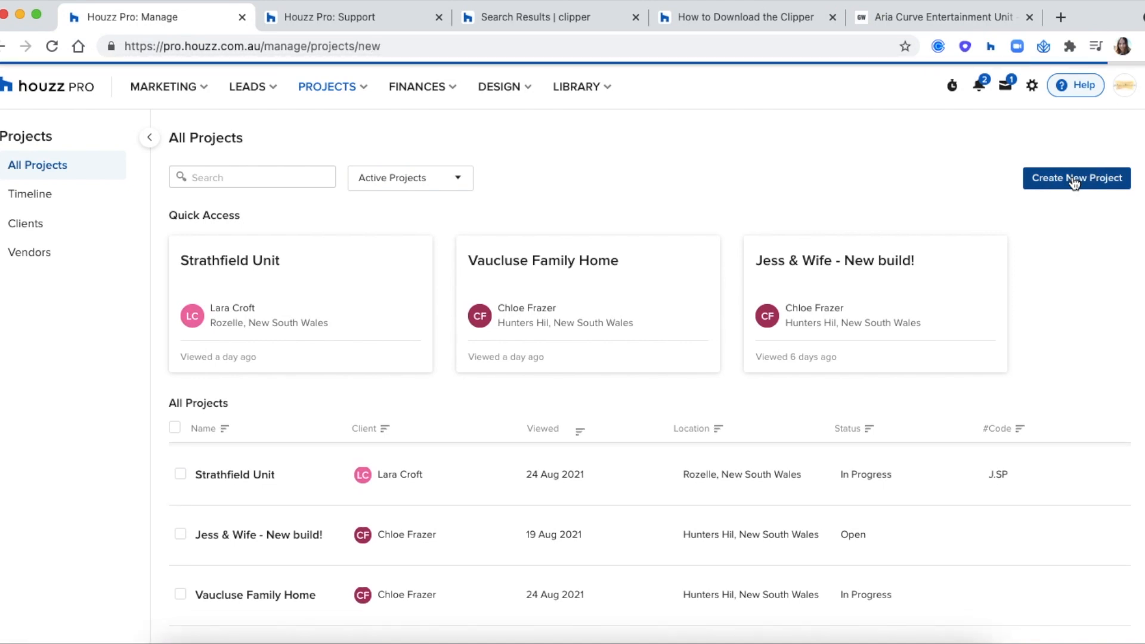
left_click(600, 293)
Step: Name the project 'Strathfield Unit' and assign an existing client to it
type("Str")
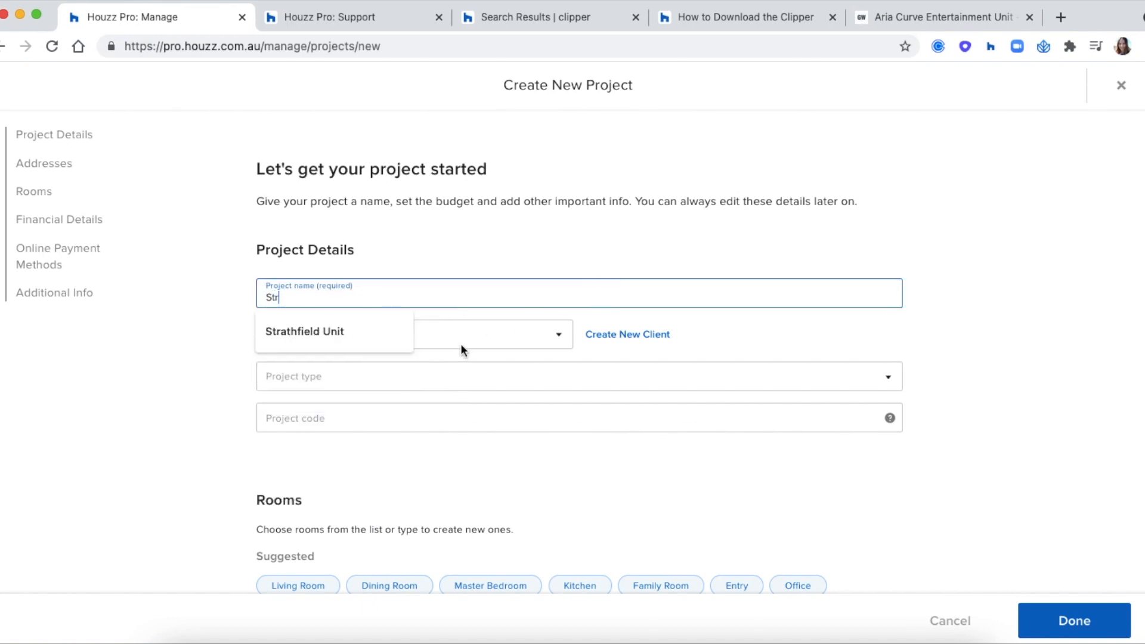
left_click(370, 337)
left_click(386, 338)
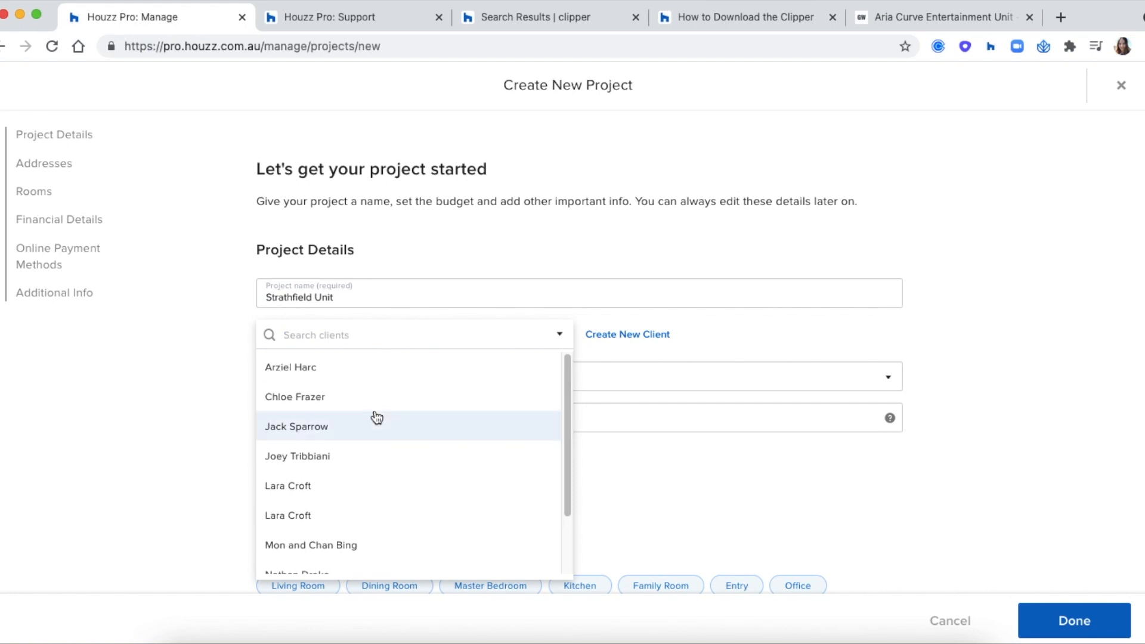
scroll(374, 417, "down", 2)
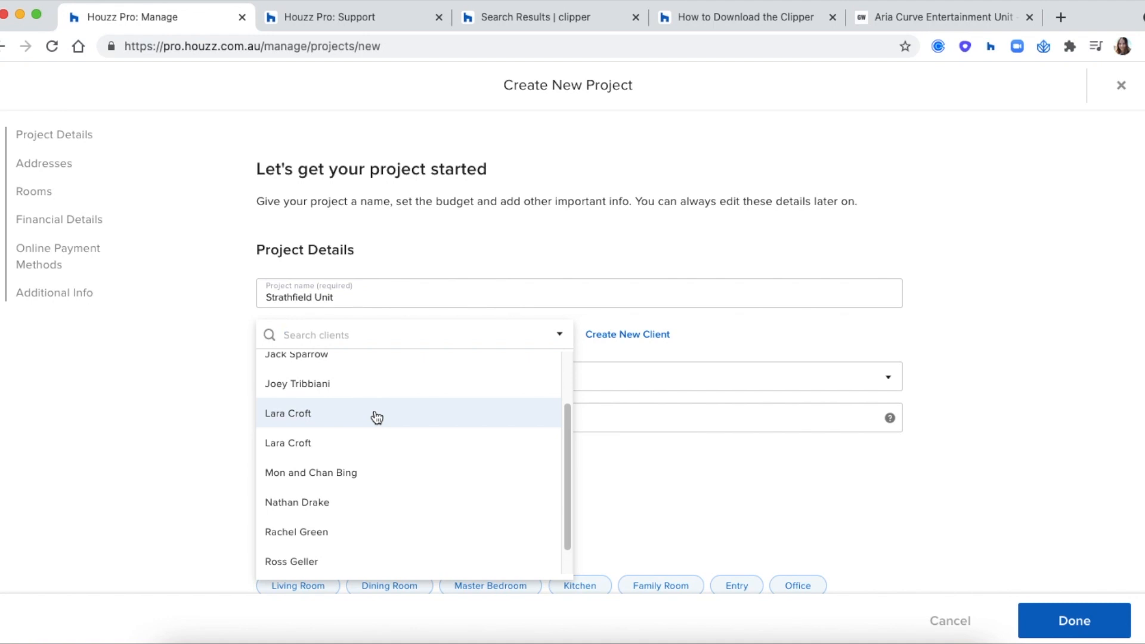
left_click(705, 329)
left_click(631, 335)
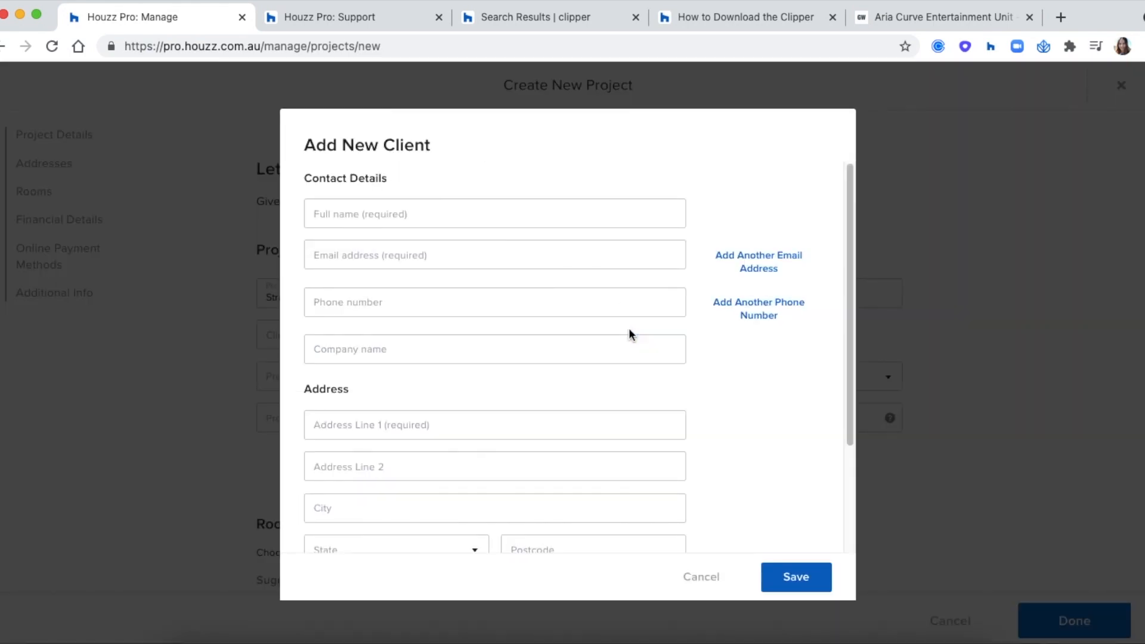
scroll(629, 334, "down", 1)
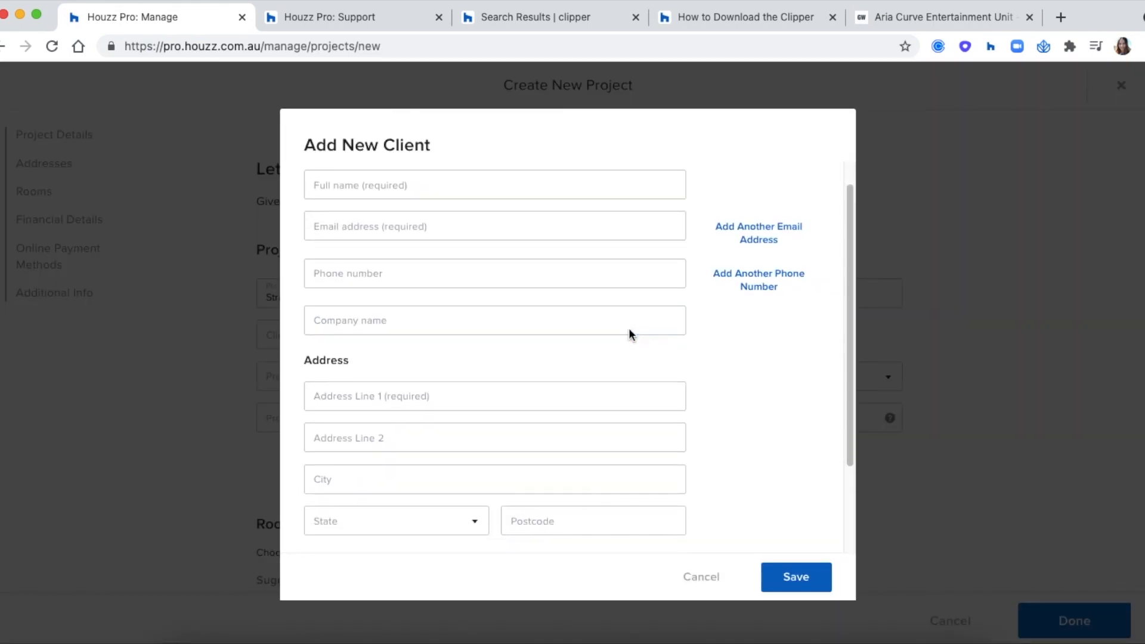
scroll(629, 332, "down", 3)
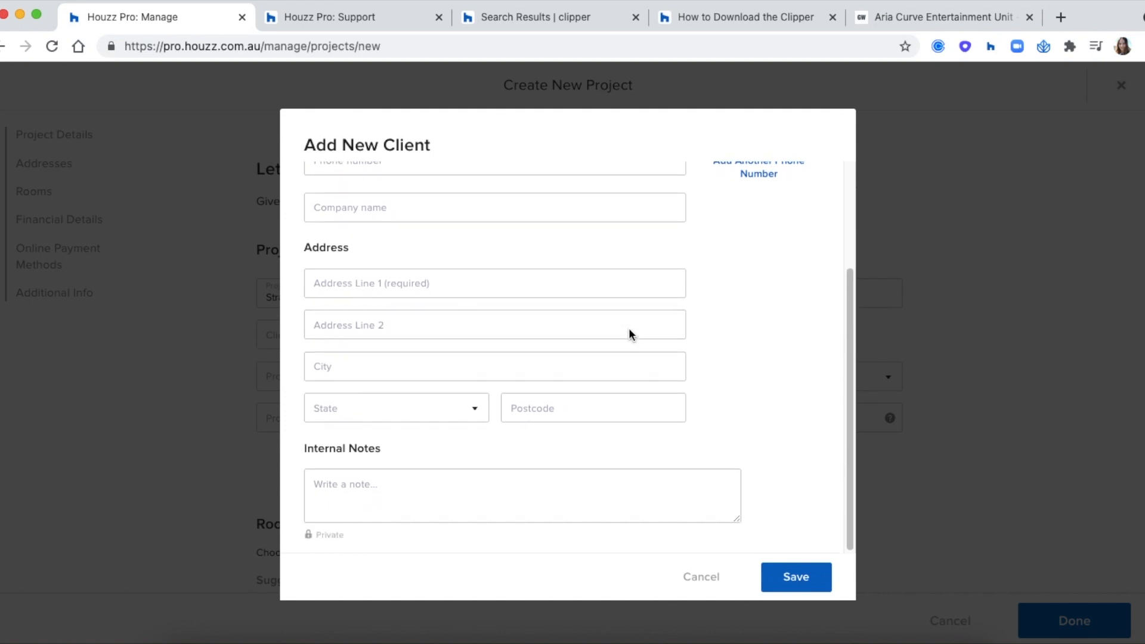
scroll(640, 375, "up", 5)
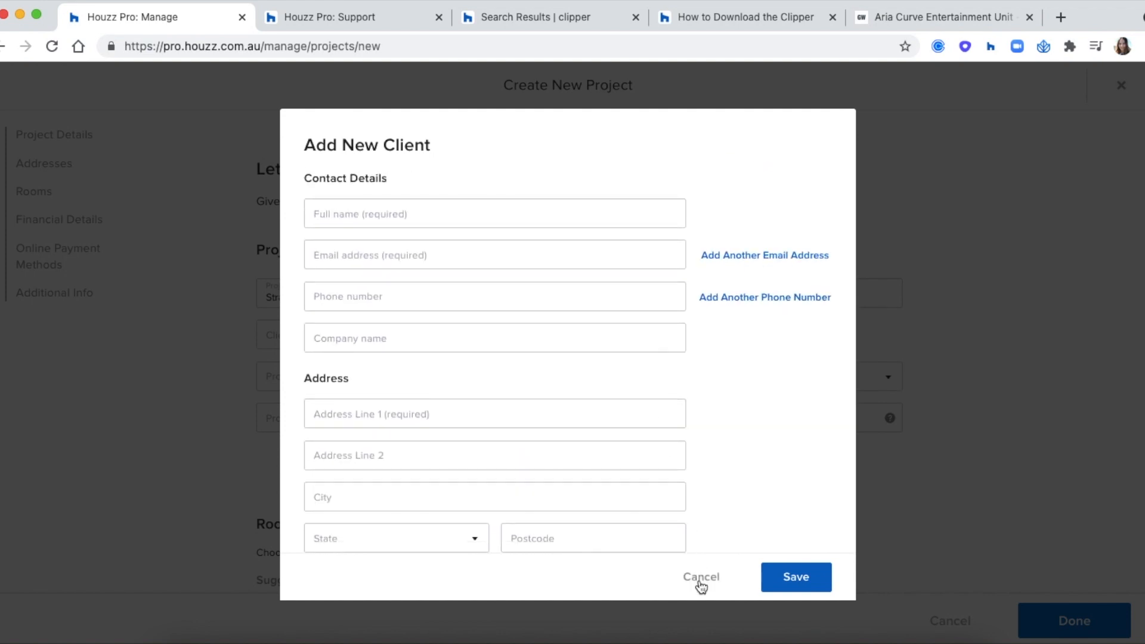
left_click(699, 578)
left_click(414, 342)
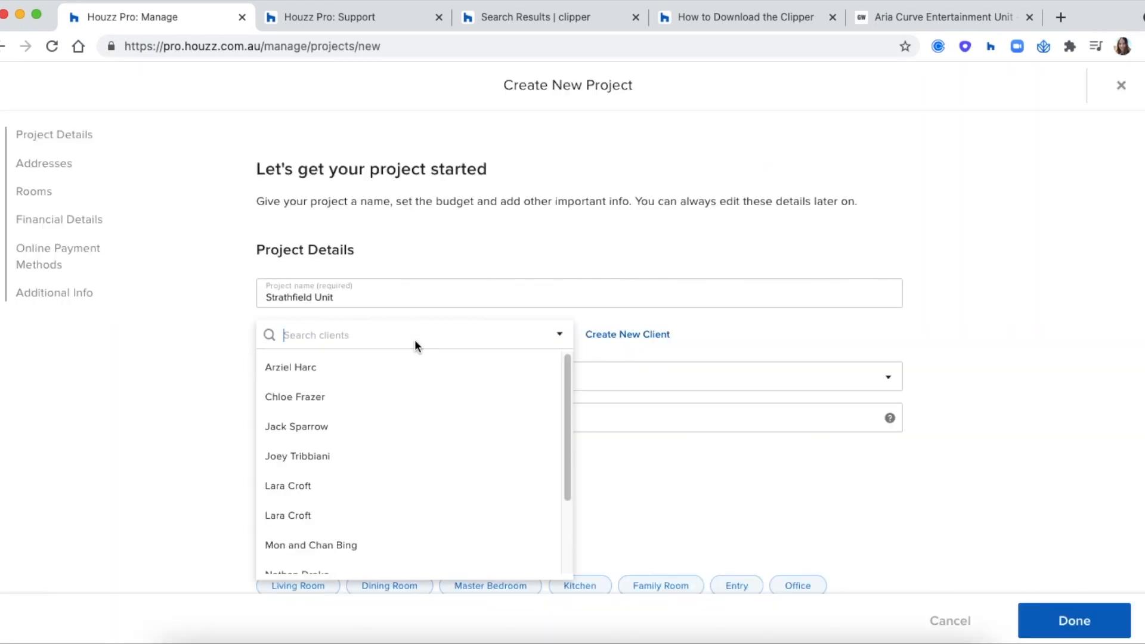
left_click(368, 484)
Step: Set the project type to Bathroom Design
left_click(328, 407)
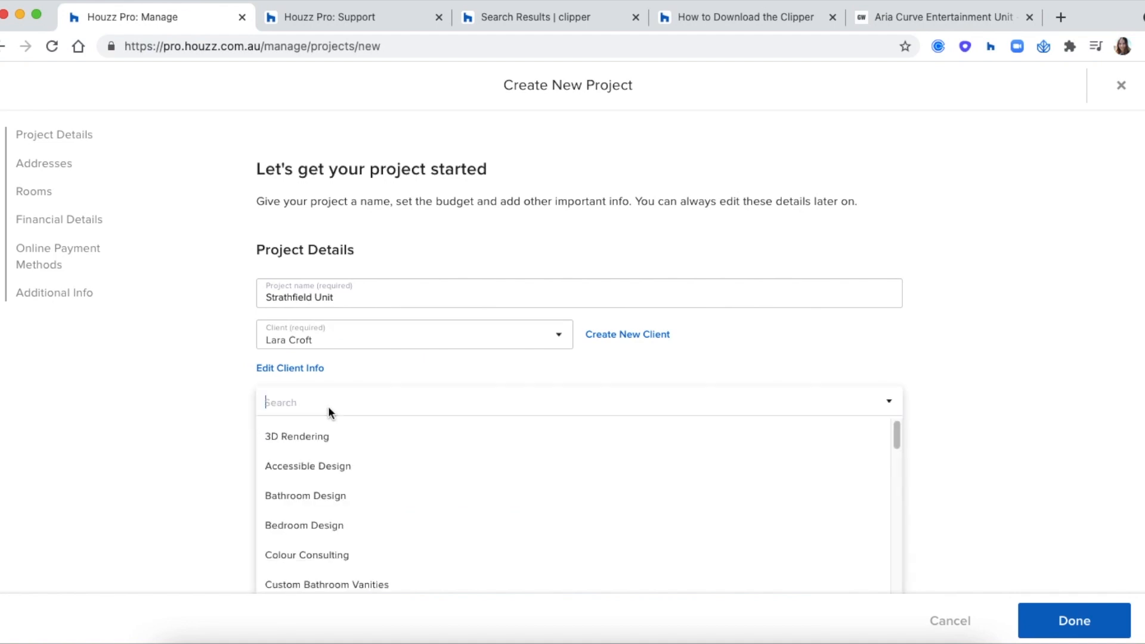
scroll(340, 492, "down", 3)
scroll(340, 492, "up", 2)
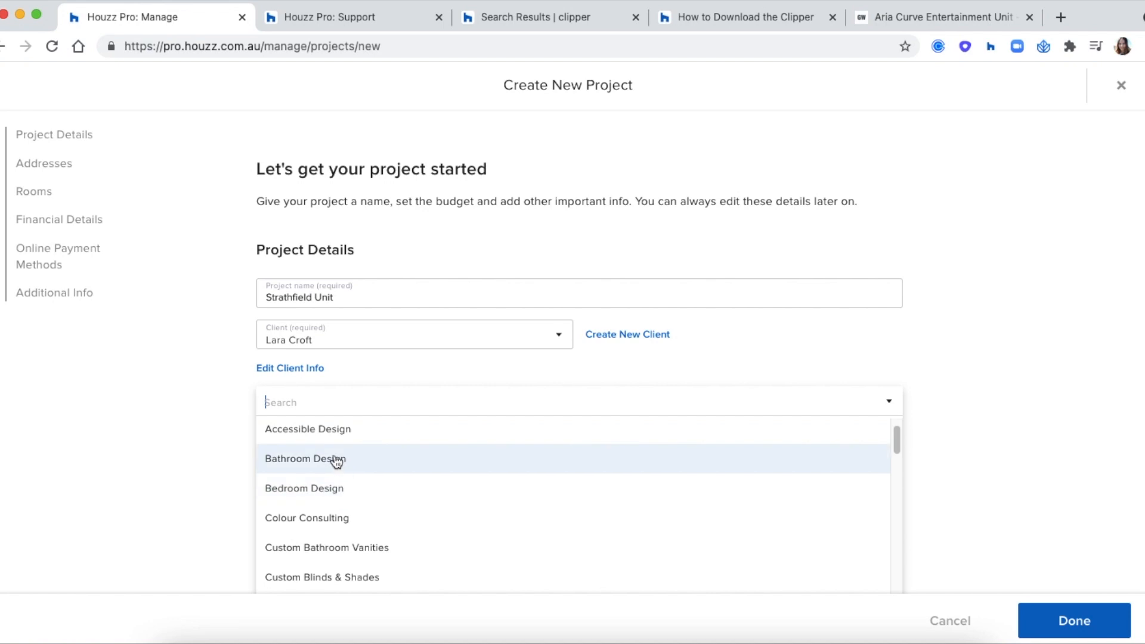
left_click(337, 461)
Step: Pick CROFT from the suggested project codes, then scroll down to Rooms
scroll(217, 257, "down", 3)
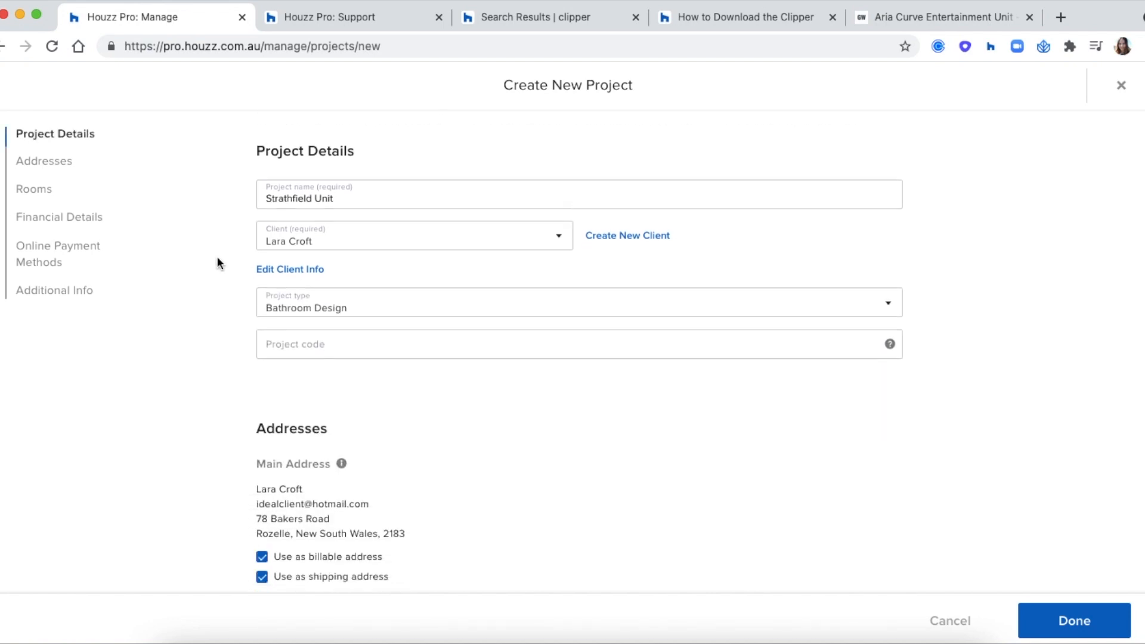
left_click(303, 256)
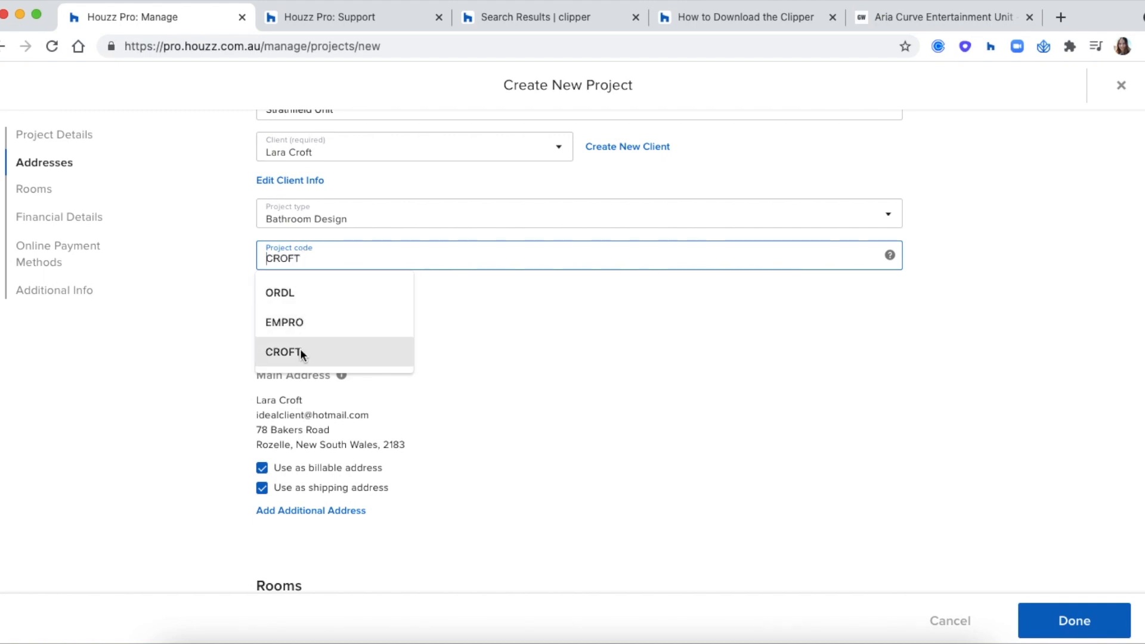
left_click(301, 352)
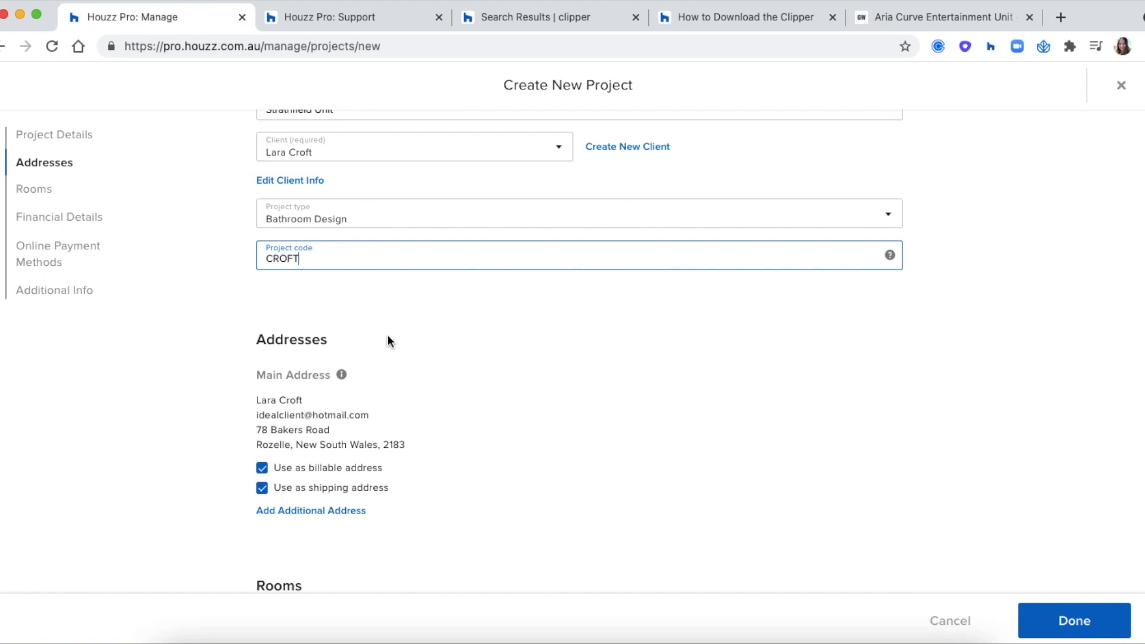
scroll(389, 342, "down", 3)
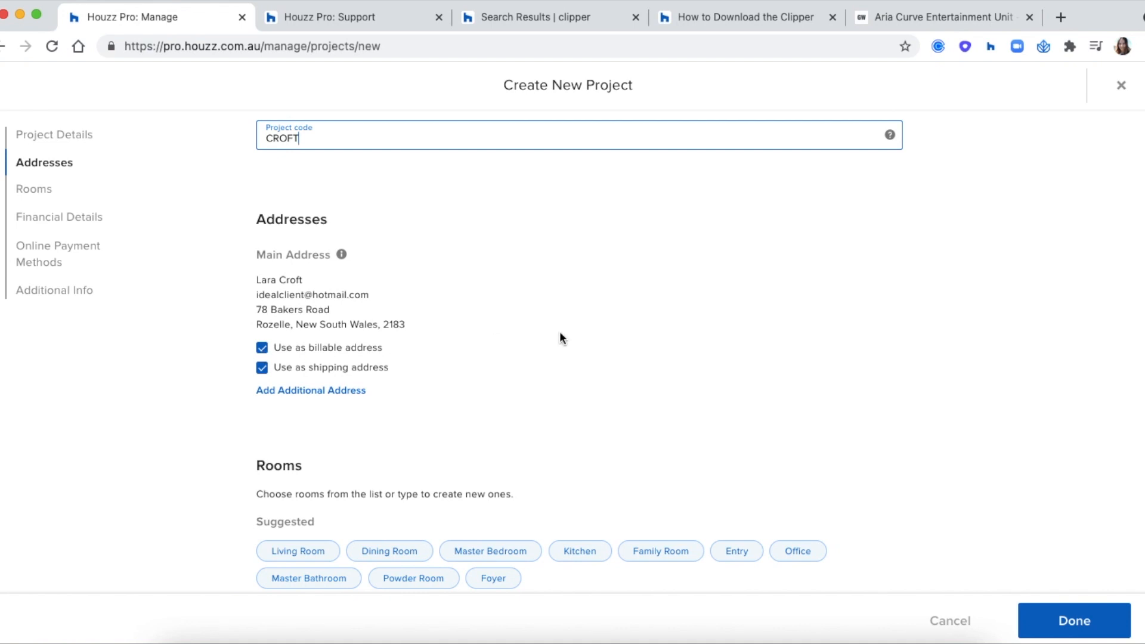
scroll(559, 335, "down", 5)
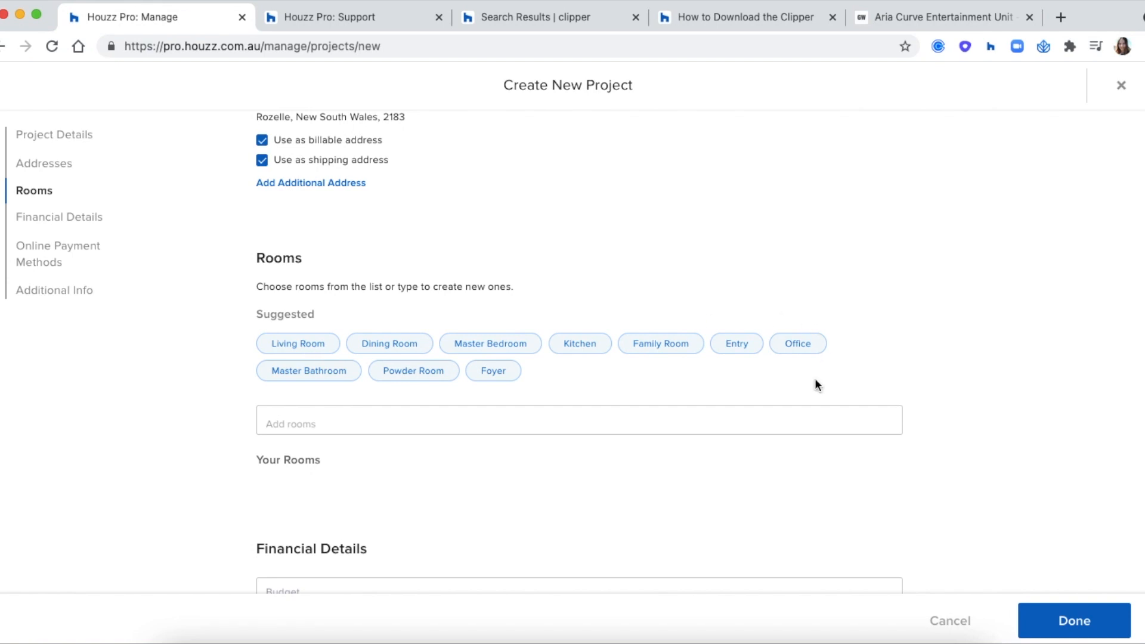
Step: Add Living Room, Dining Room and Powder Room to the project
left_click(282, 416)
left_click(281, 342)
left_click(390, 344)
left_click(403, 370)
scroll(231, 368, "down", 2)
scroll(231, 374, "down", 5)
Step: Enter a project budget of $50,000
left_click(292, 328)
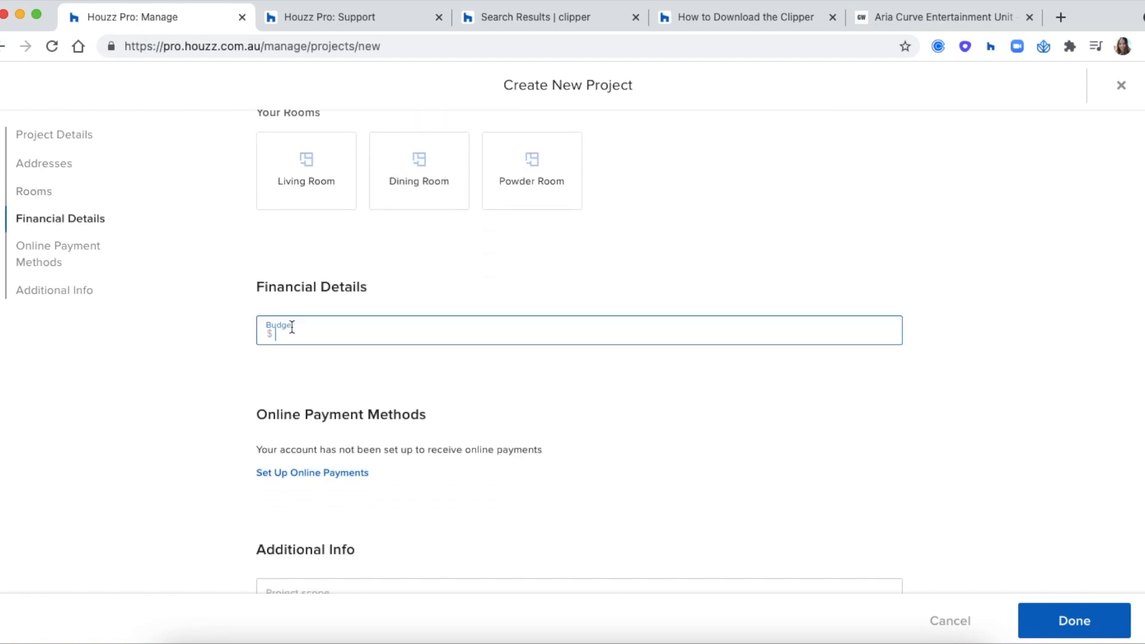
type("50000")
left_click(302, 371)
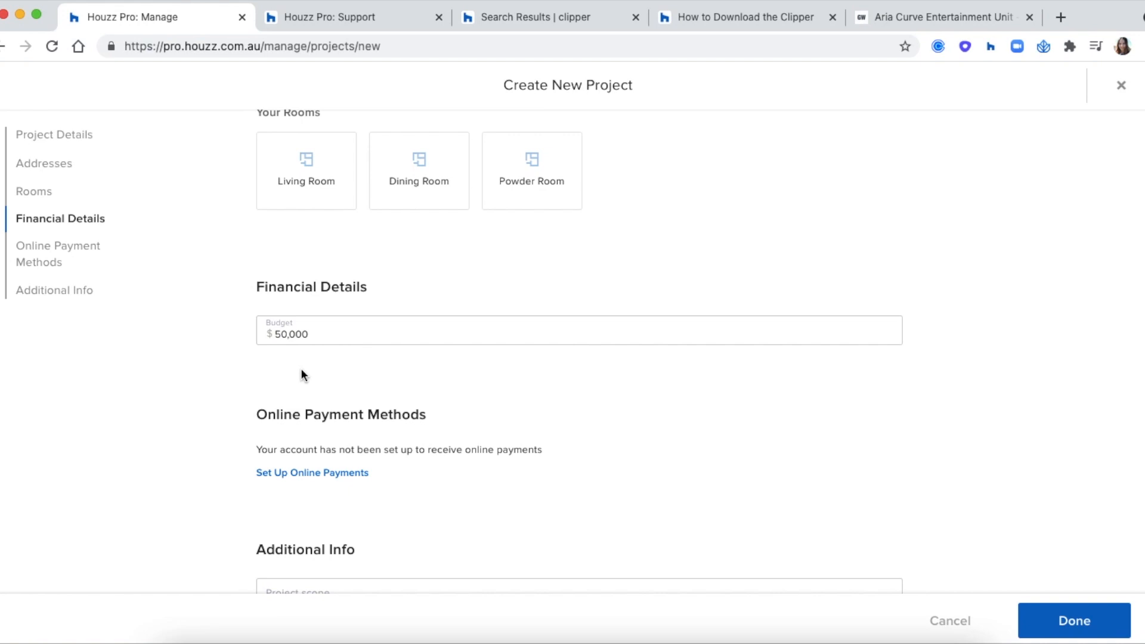
scroll(302, 374, "down", 3)
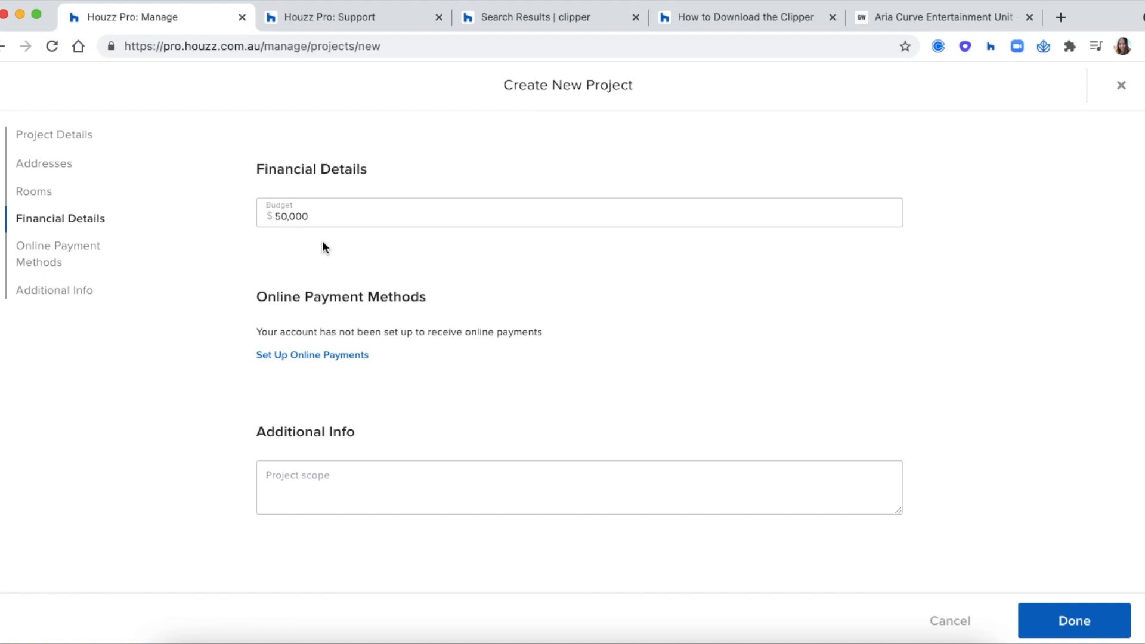
scroll(307, 340, "down", 2)
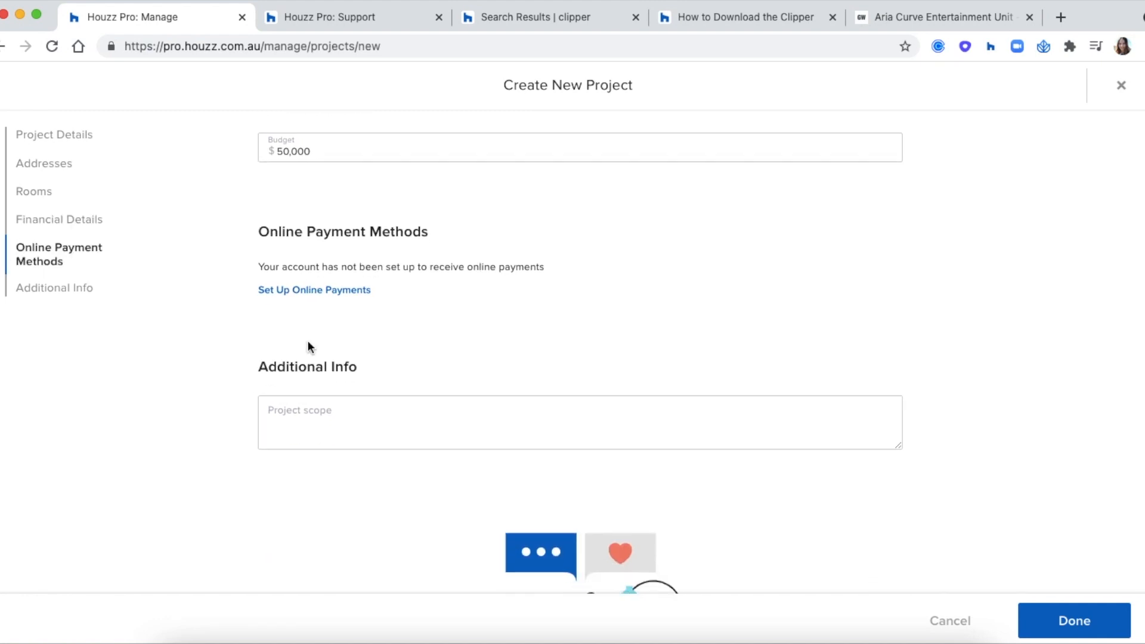
Step: Write the project scope 'Stick to budget' and save the project with Done
left_click(311, 420)
type("Stick to budget")
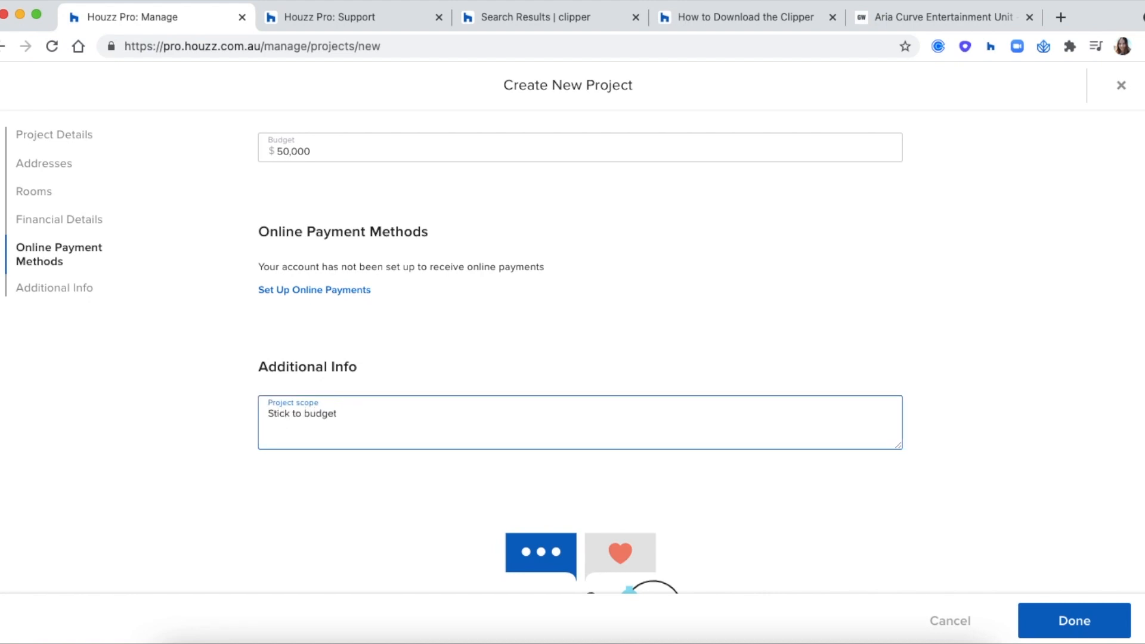
left_click(546, 347)
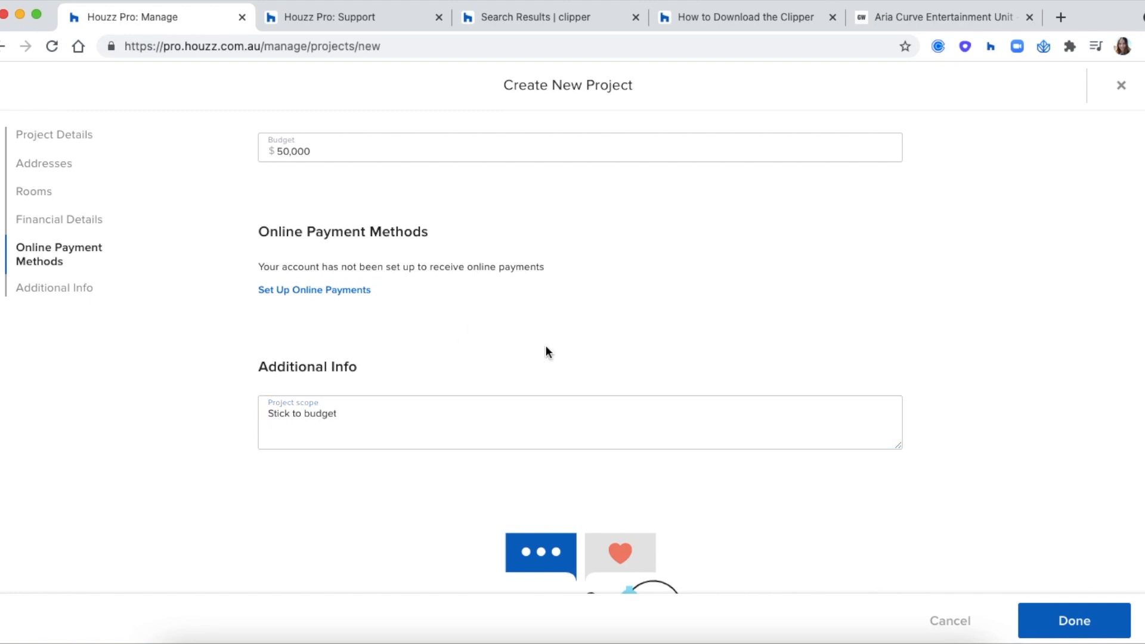
left_click(1067, 614)
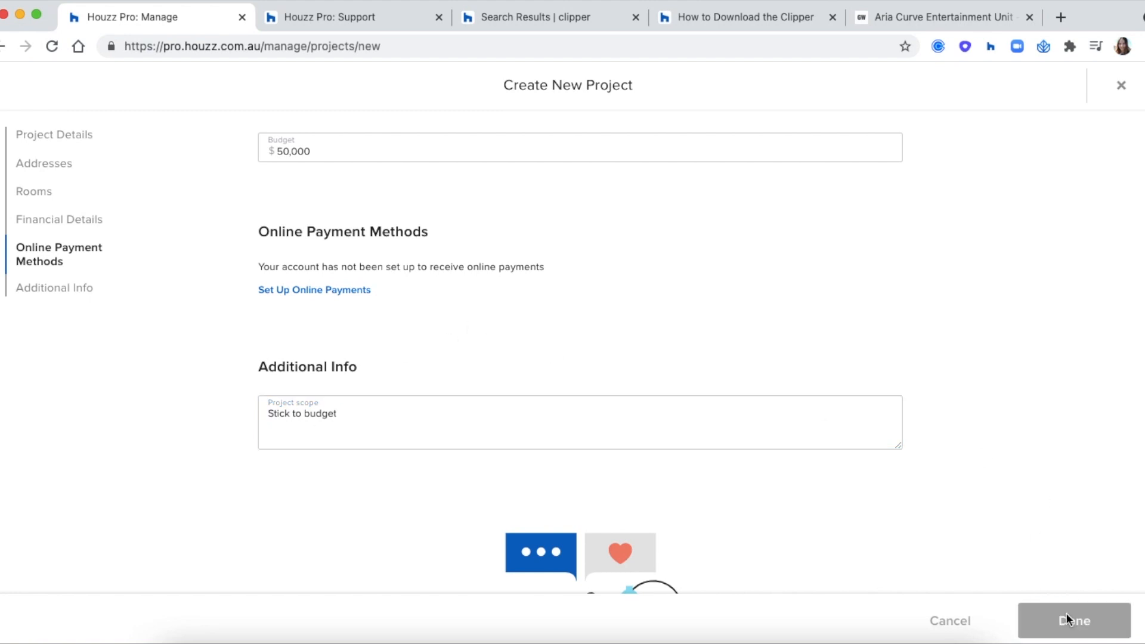
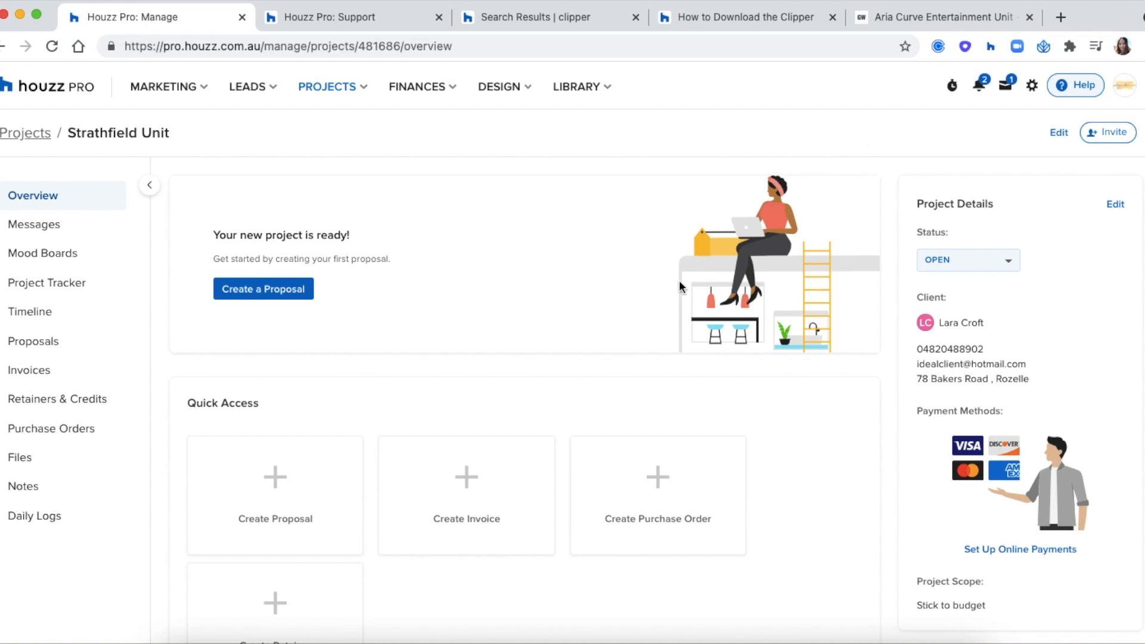
Step: Review the Strathfield Unit overview sections, then open the project's Messages page
scroll(679, 280, "down", 5)
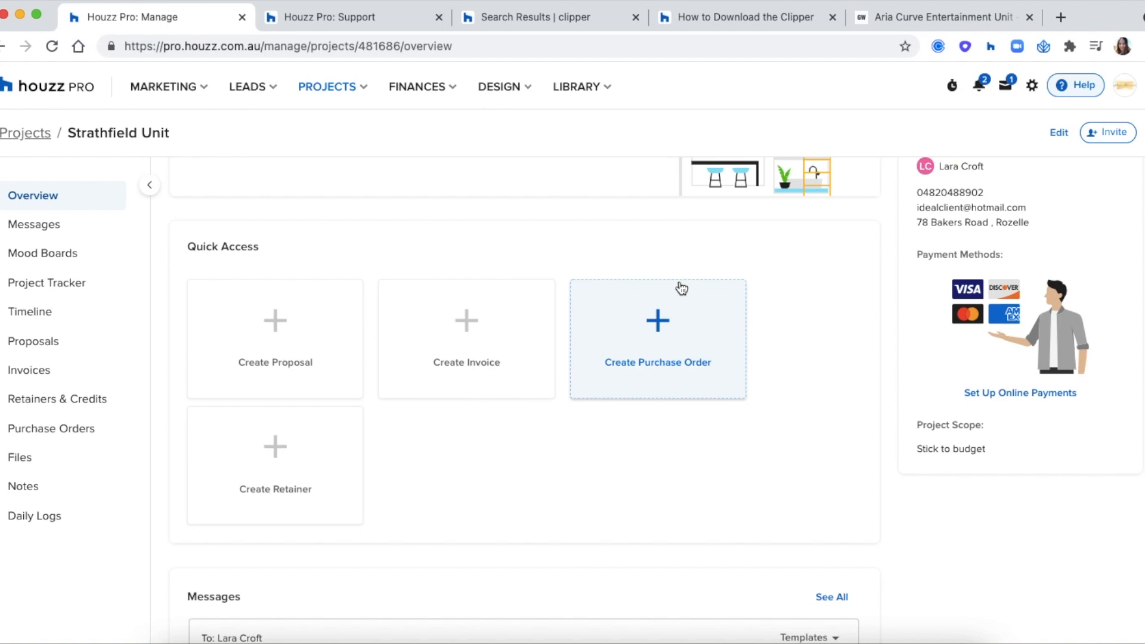
scroll(238, 462, "down", 3)
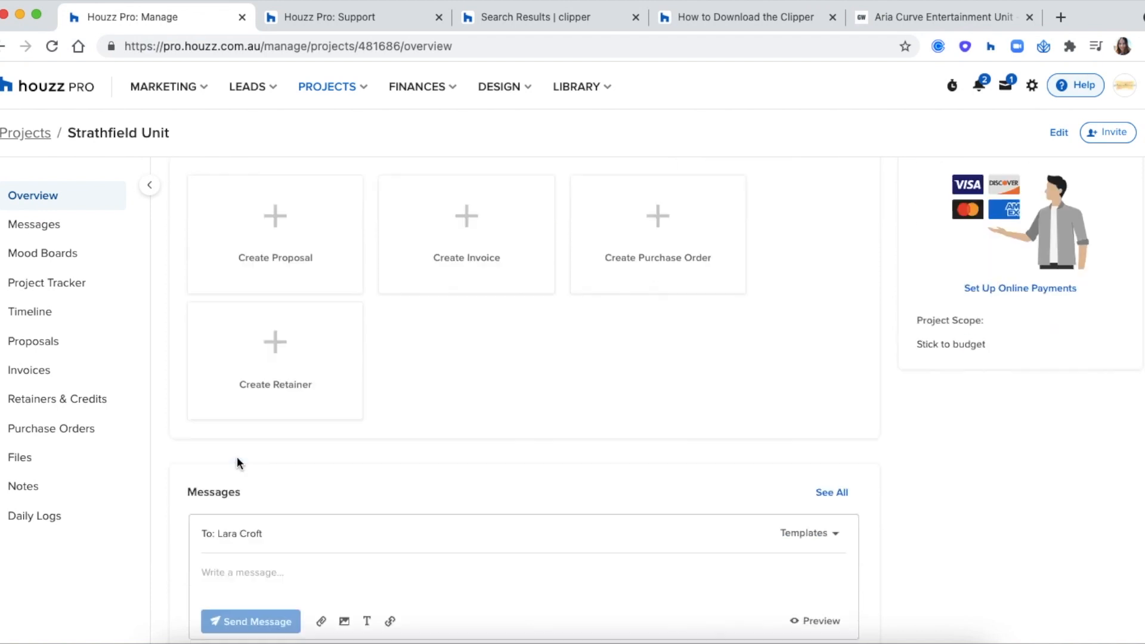
scroll(237, 463, "down", 5)
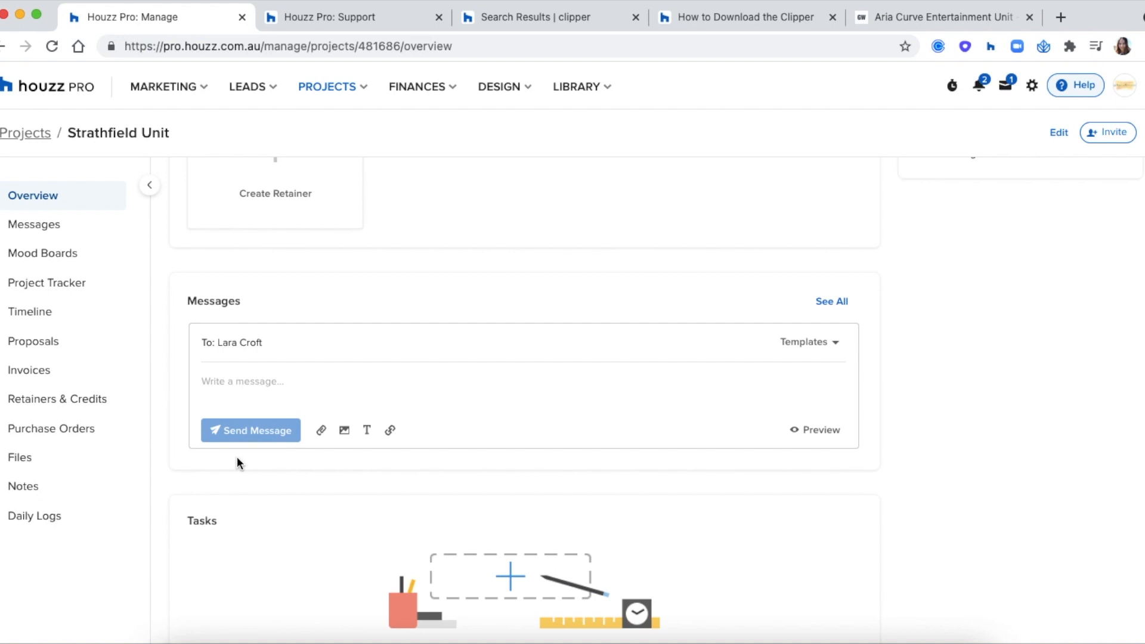
scroll(226, 378, "down", 5)
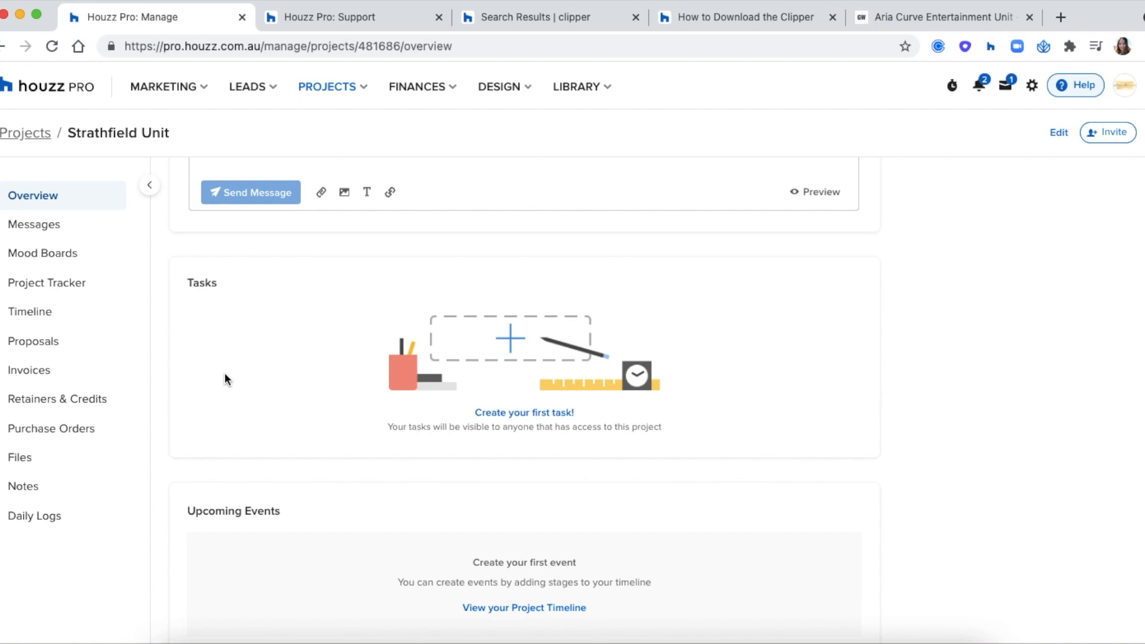
scroll(225, 377, "down", 3)
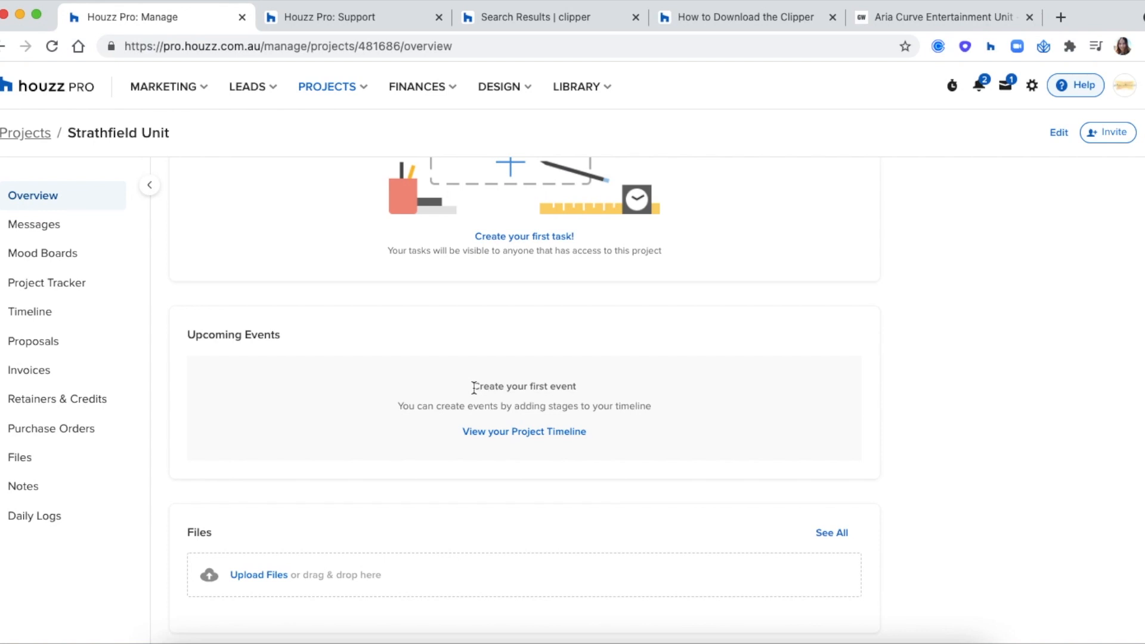
scroll(474, 387, "down", 1)
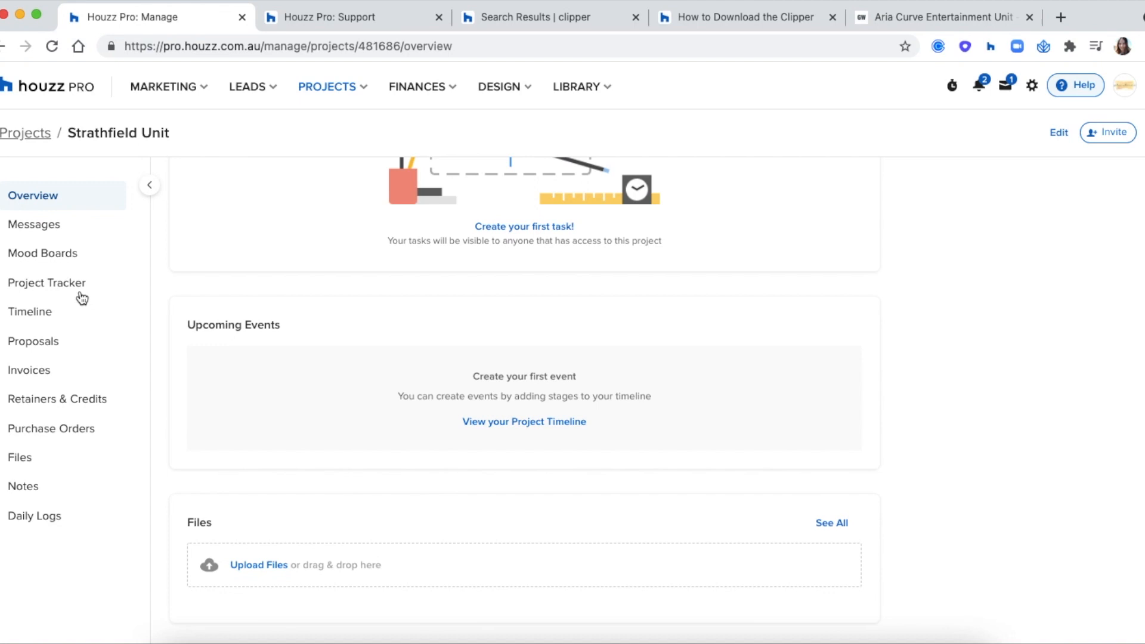
left_click(56, 236)
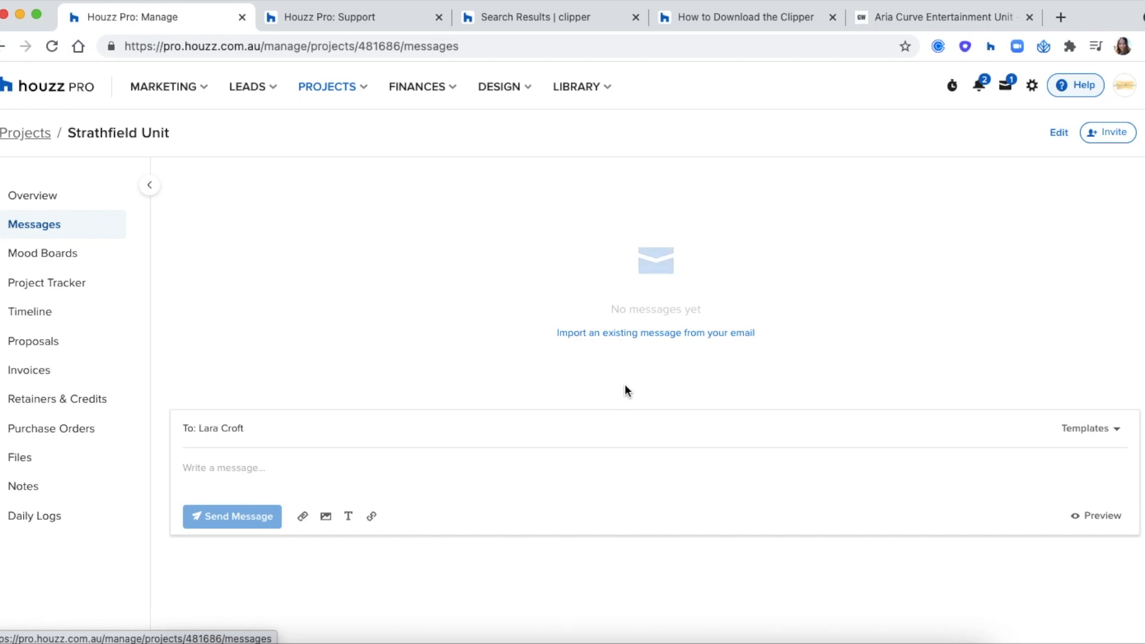
Step: Send the client the 'video consultation description' template message, then go to Mood Boards
left_click(1093, 435)
scroll(1059, 483, "down", 2)
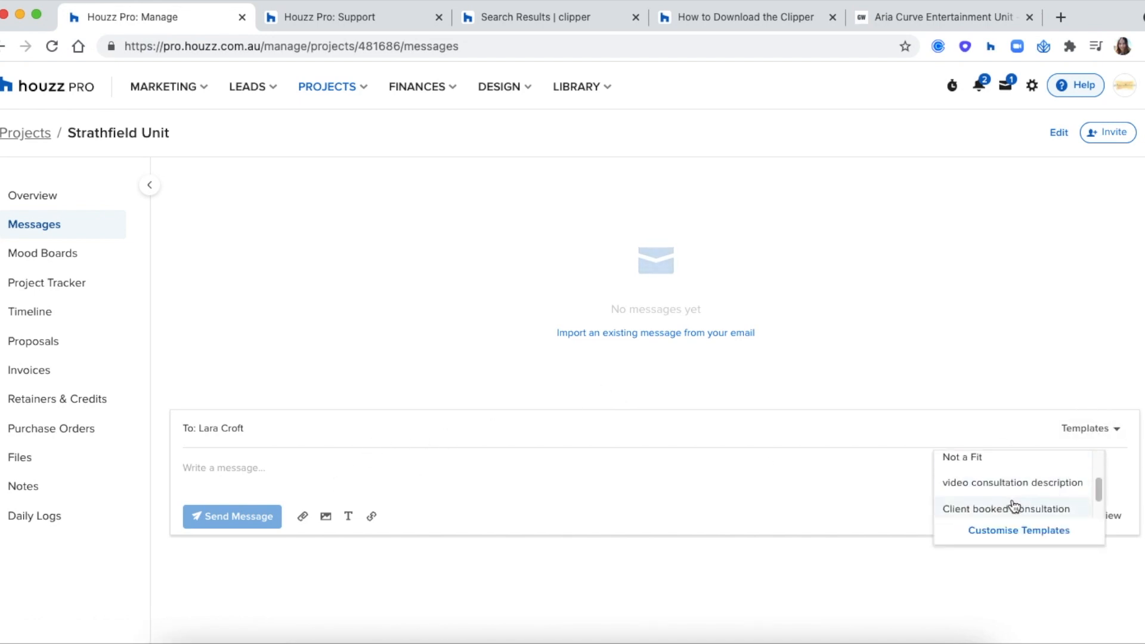
left_click(966, 487)
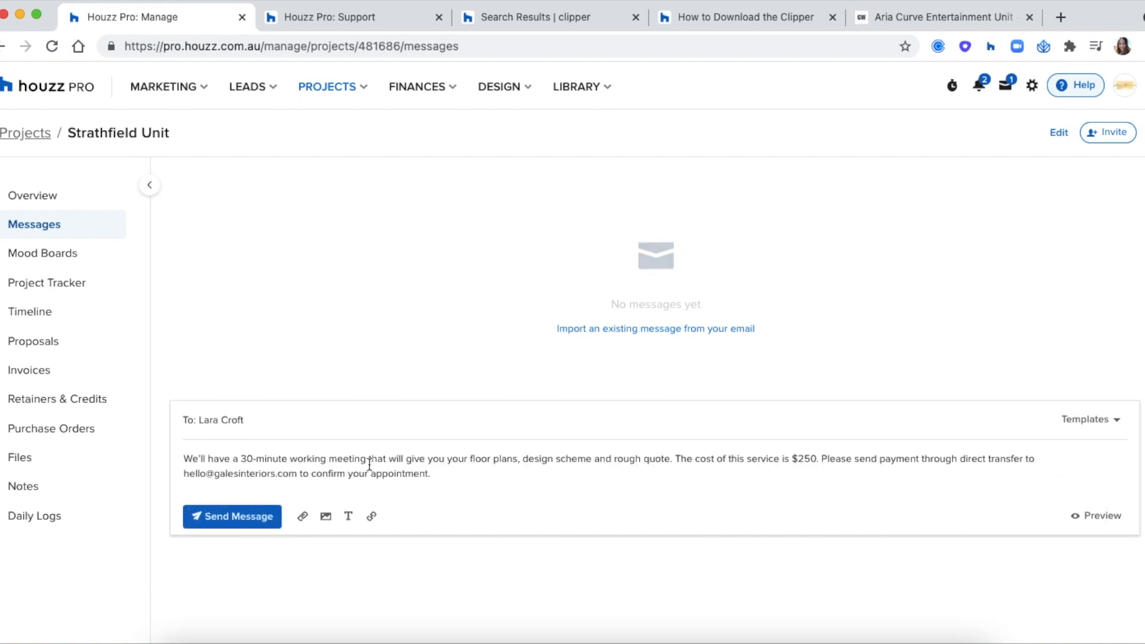
left_click(236, 521)
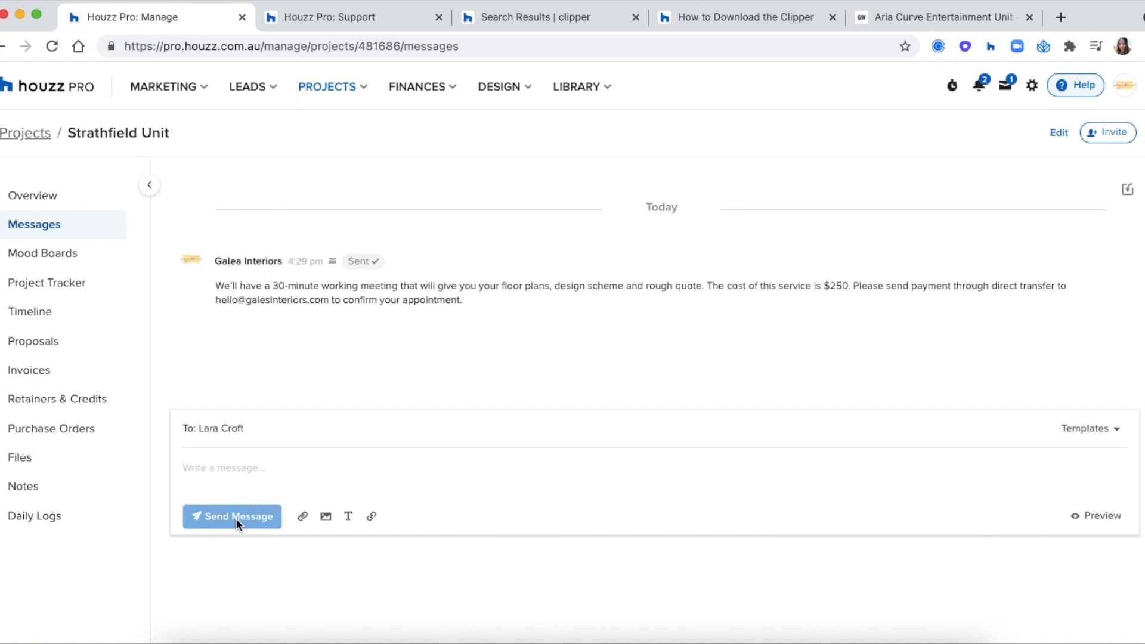
left_click(52, 258)
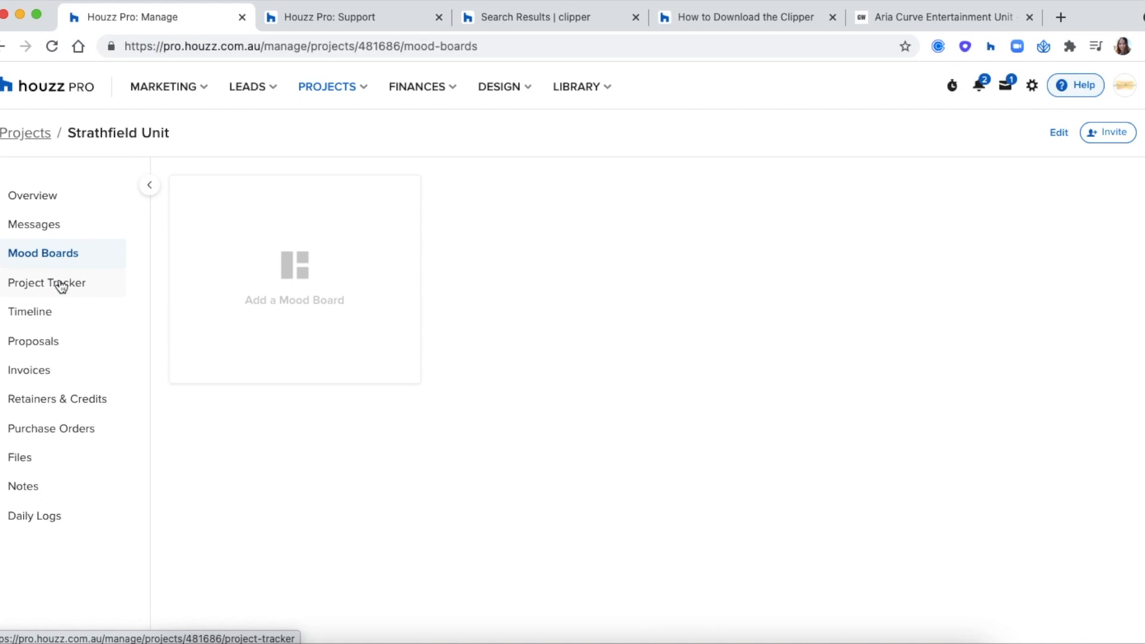
Step: View the Project Tracker's export options, then open the project Timeline calendar
left_click(60, 284)
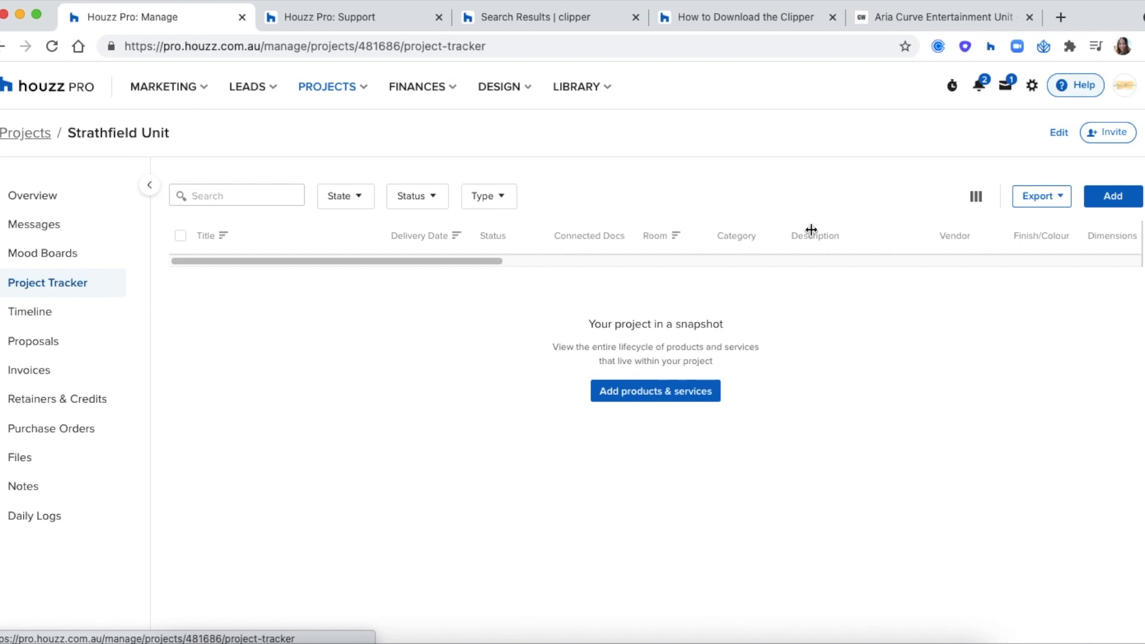
left_click(1037, 198)
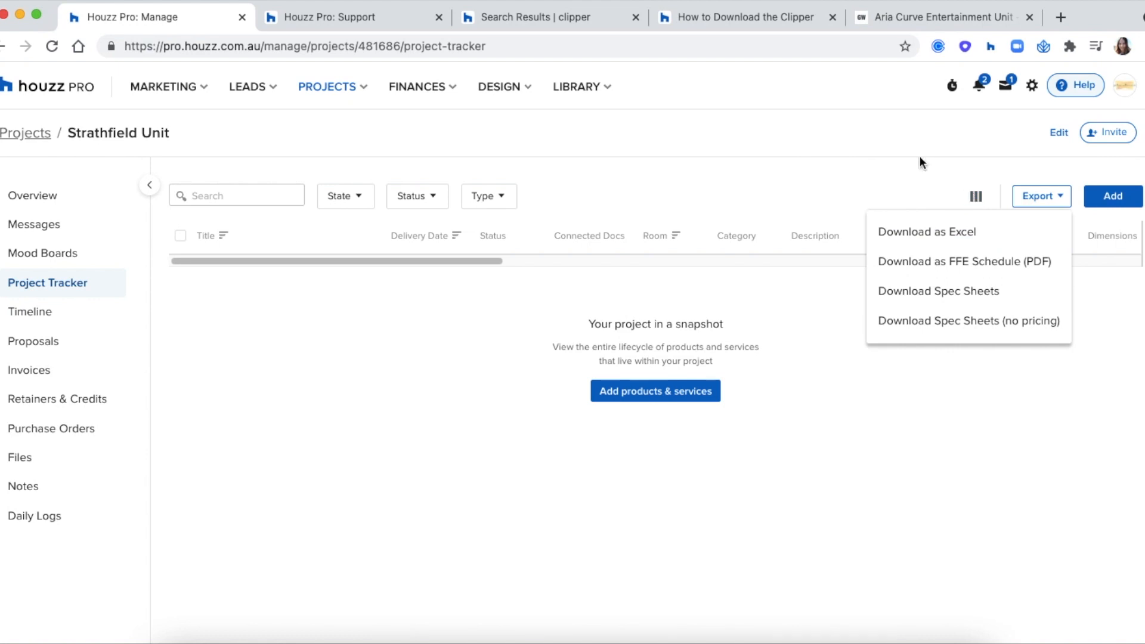
left_click(71, 320)
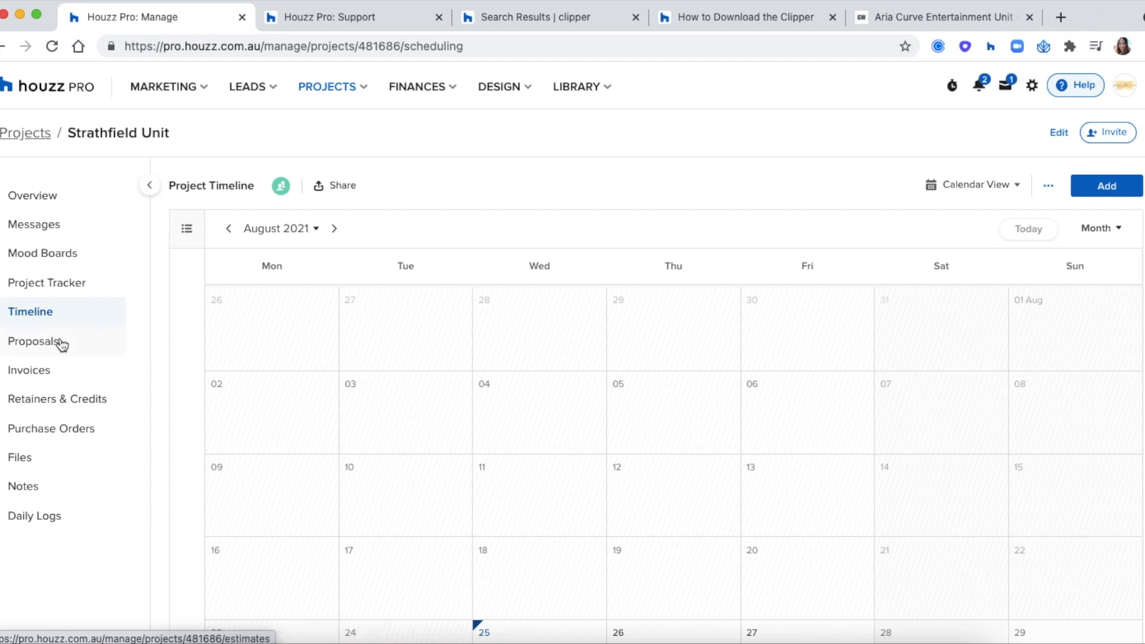
Step: Open the empty Proposals list, browse the LIBRARY menu, and show the Help dropdown
left_click(62, 343)
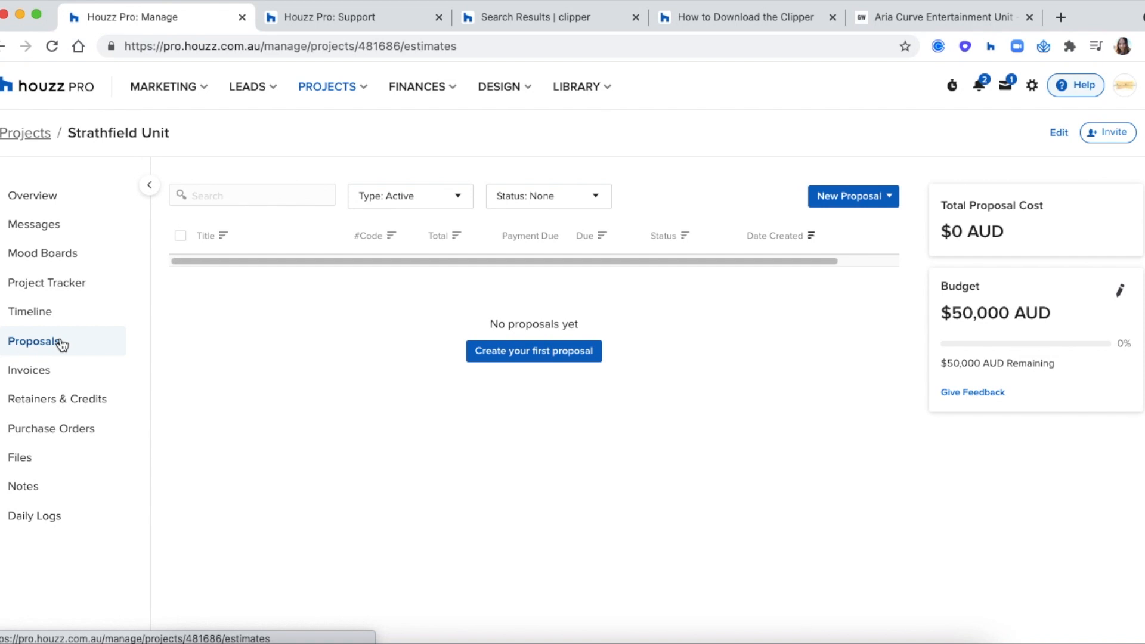
left_click(565, 96)
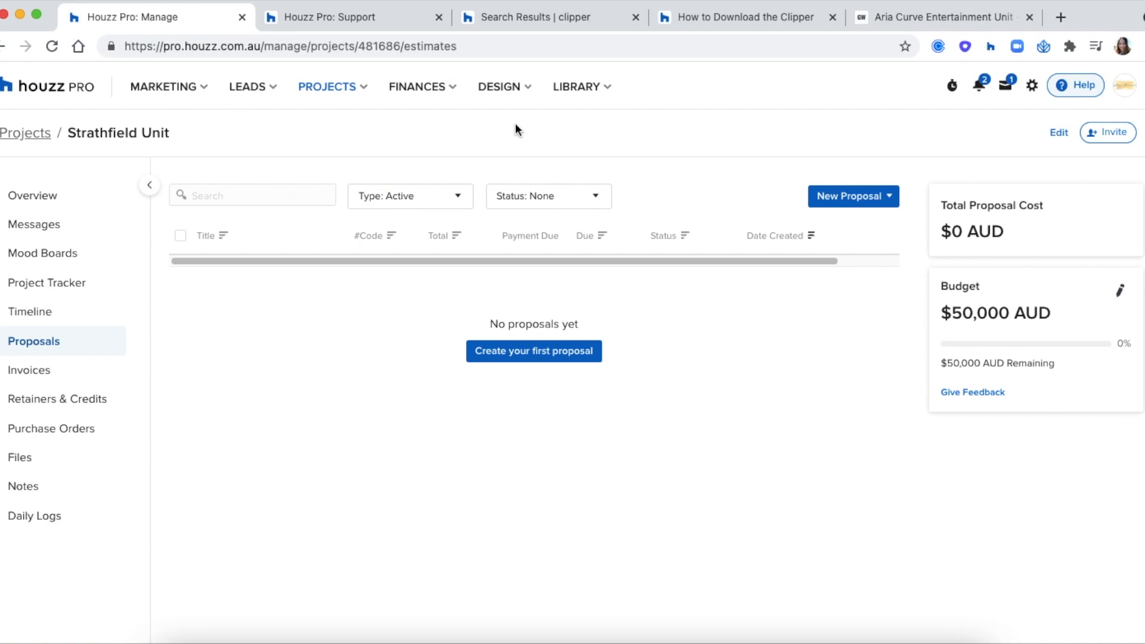
left_click(1083, 84)
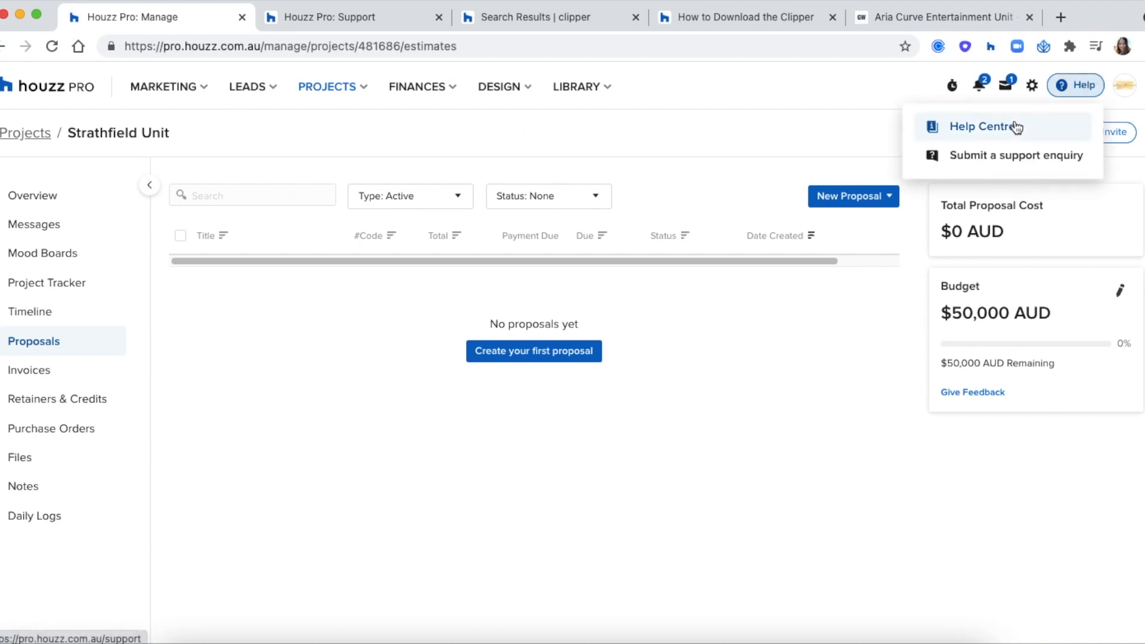
Step: Search the Houzz Pro Help Centre for 'clipper'
left_click(348, 17)
left_click_drag(106, 237, 36, 234)
left_click(56, 248)
double_click(56, 248)
left_click(102, 236)
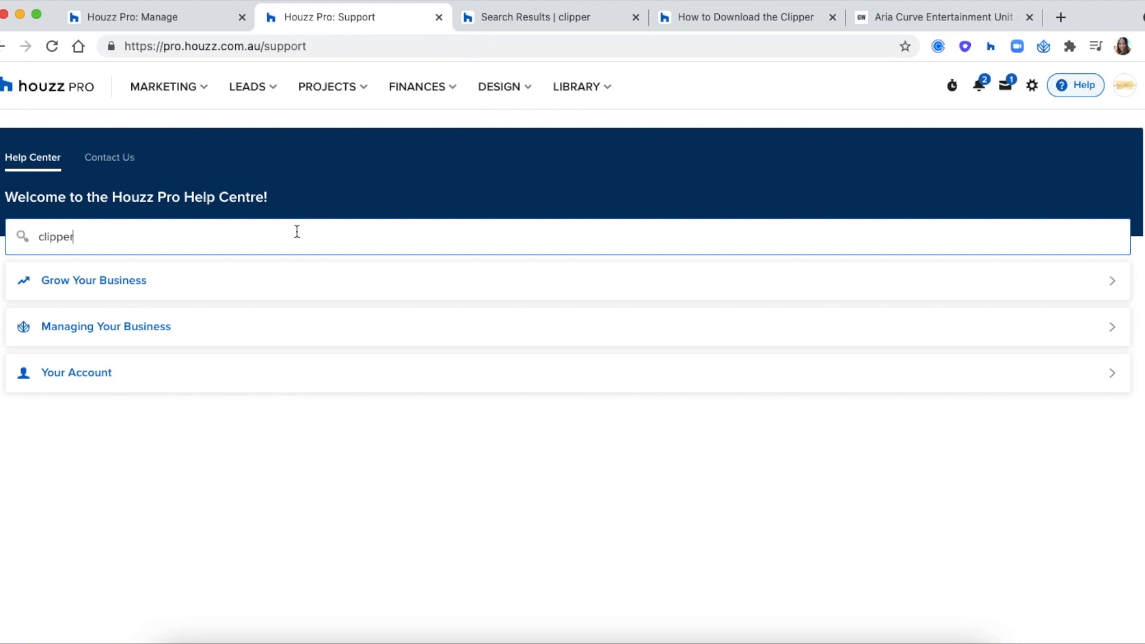
left_click(501, 25)
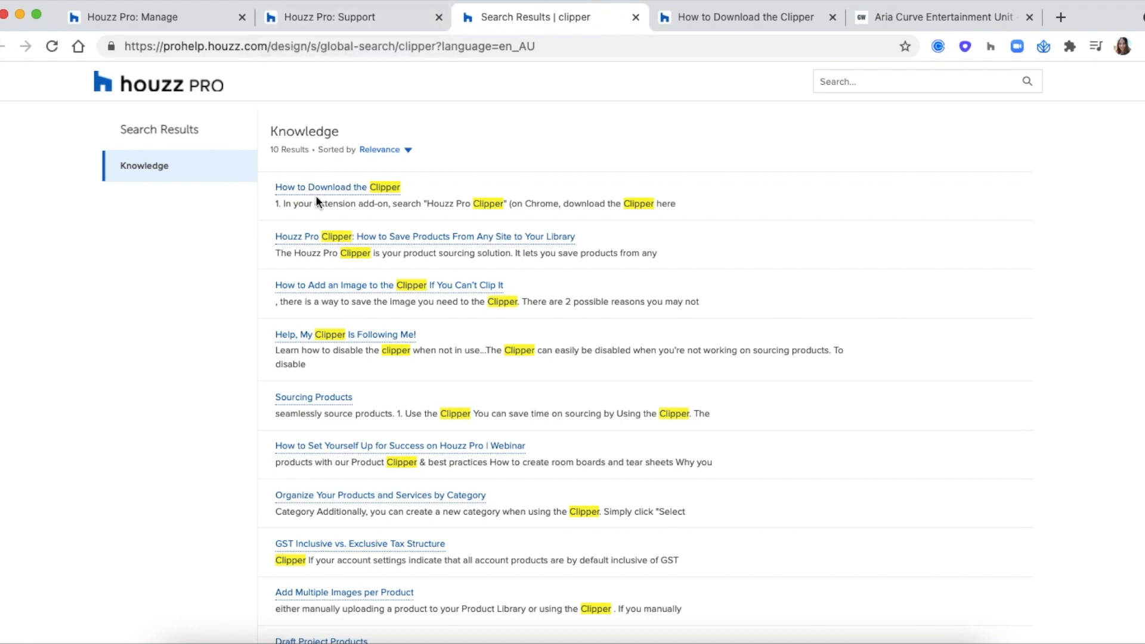
Step: Read the download instructions in the 'How to Download the Clipper' article
mouse_move(361, 191)
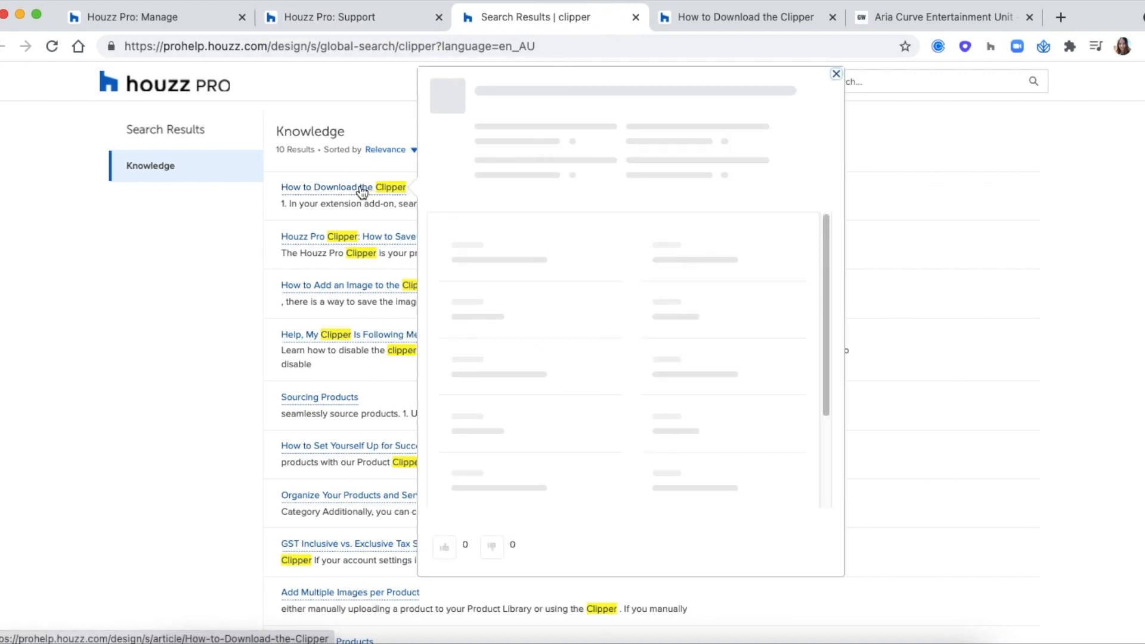
left_click(689, 23)
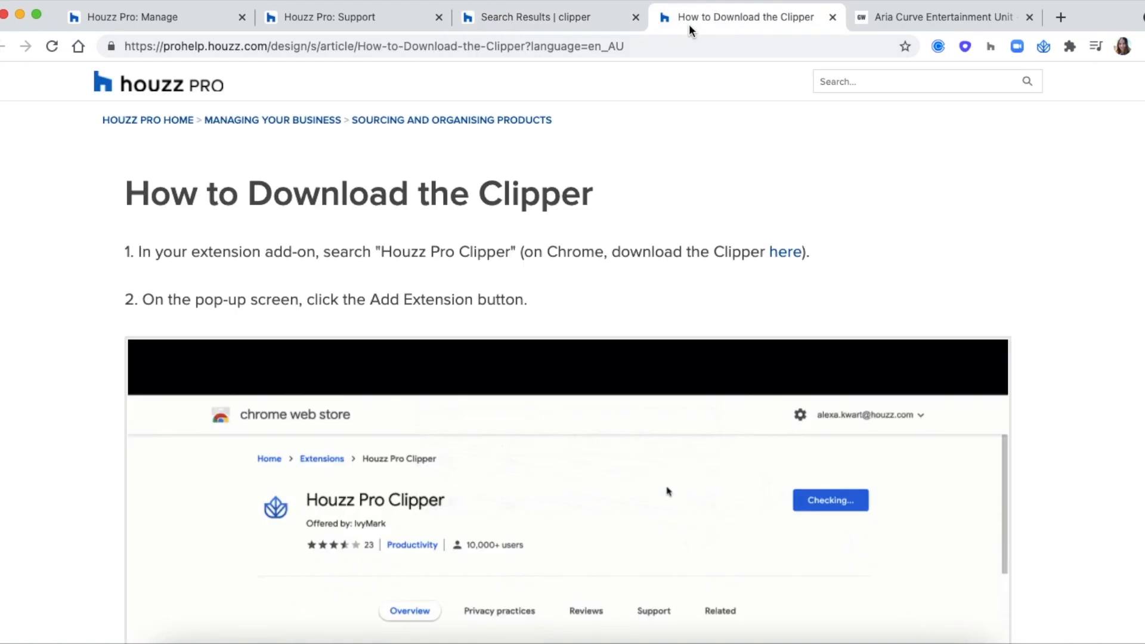
left_click_drag(817, 262, 762, 249)
left_click(739, 225)
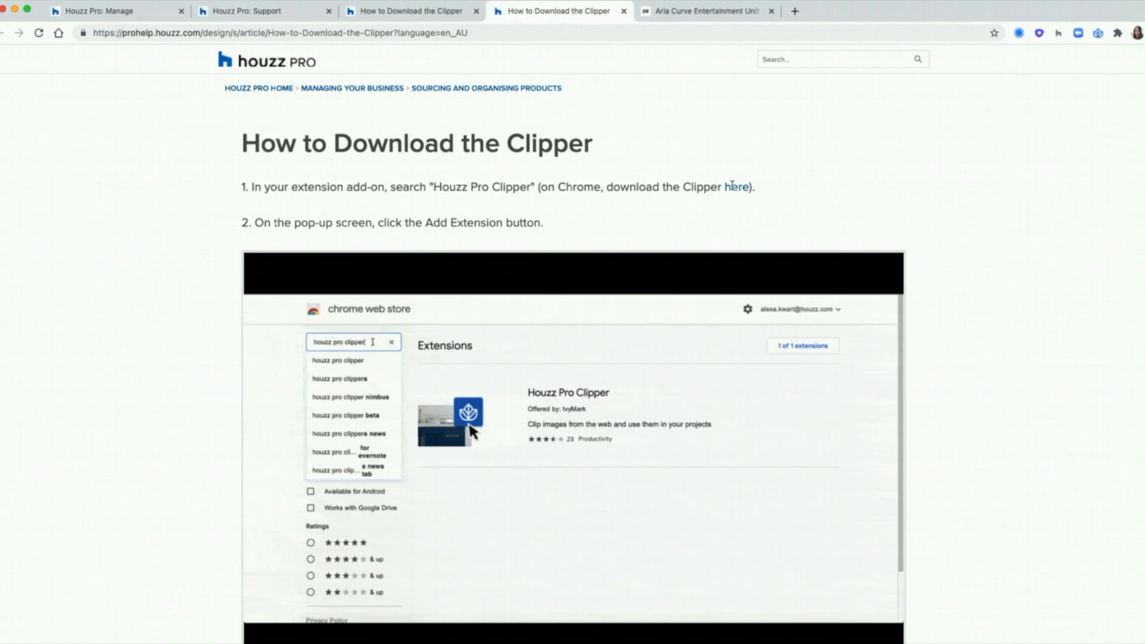
left_click_drag(756, 188, 724, 185)
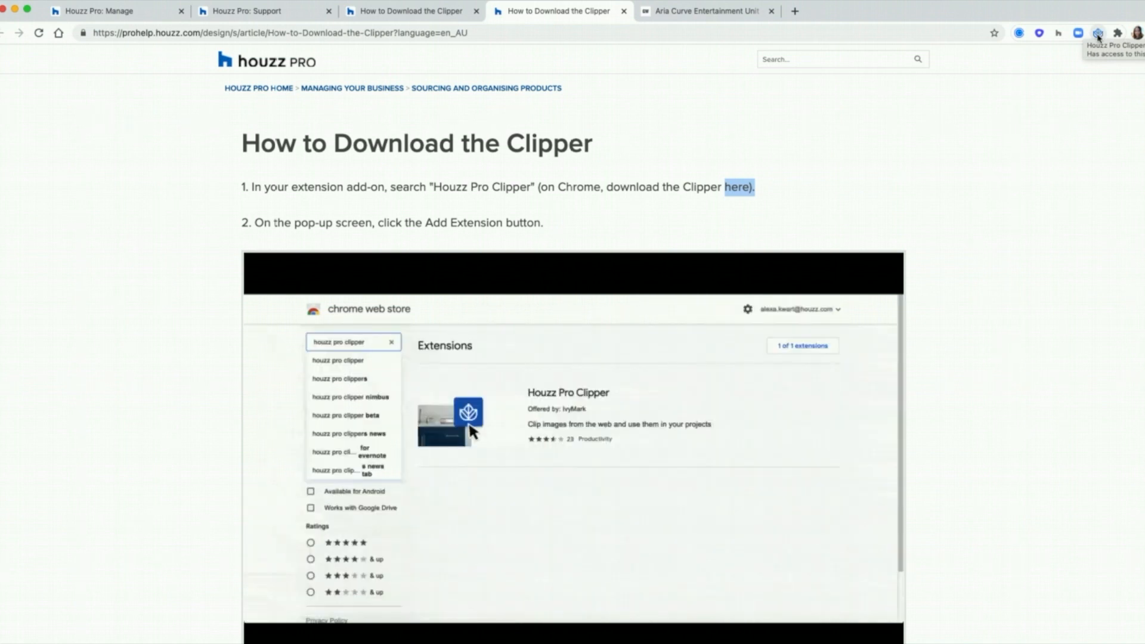
left_click(565, 15)
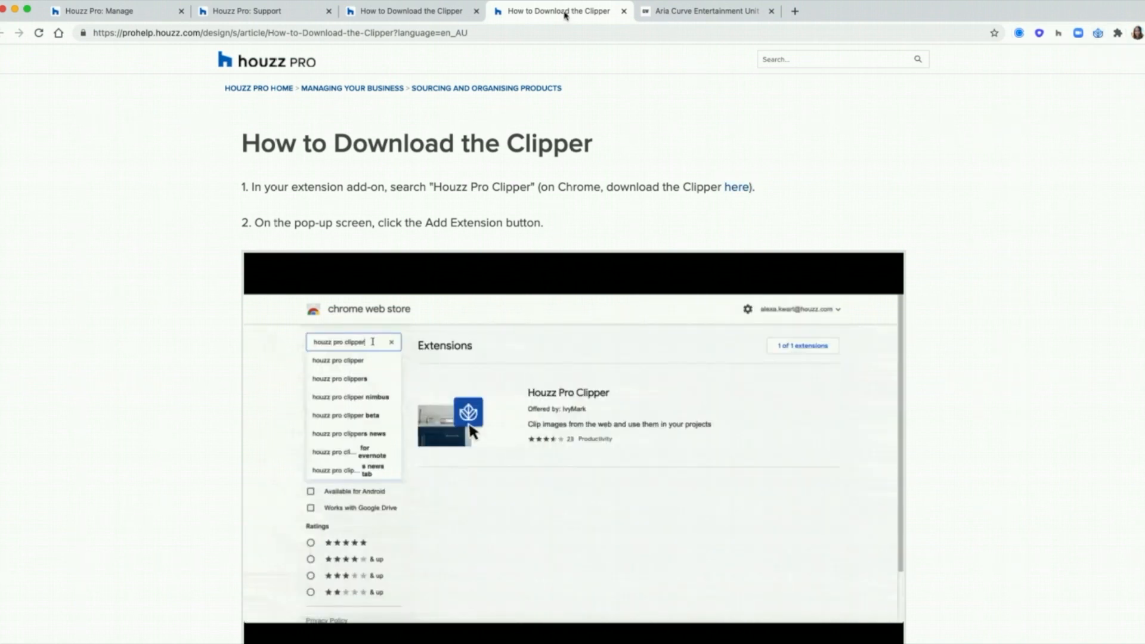
key("ctrl+Tab")
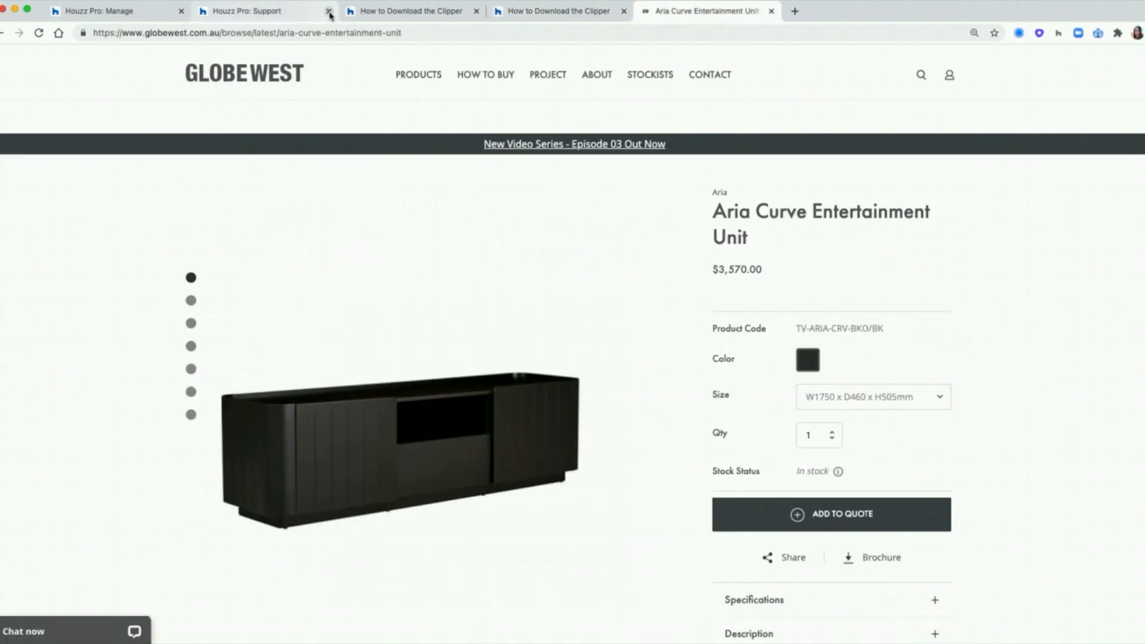
Step: Close the three help tabs to return to the Aria Curve product page
left_click(329, 10)
left_click(329, 10)
left_click(329, 12)
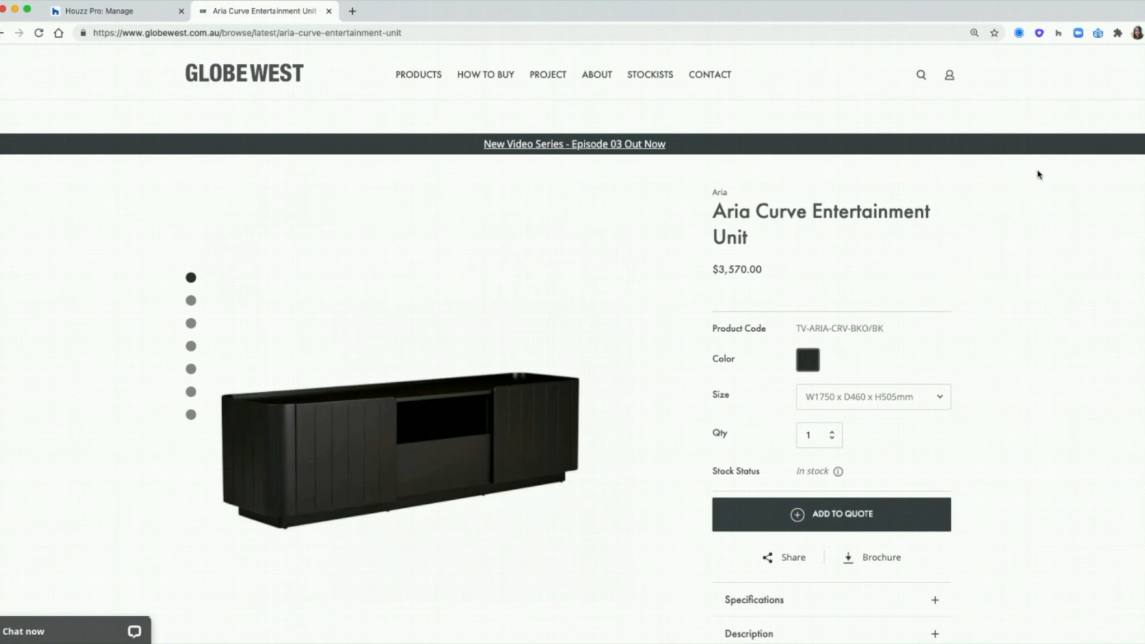
Step: Start the Clipper on the Aria Curve unit and sign in with the Houzz Pro account e-mail
mouse_move(528, 302)
left_click(612, 180)
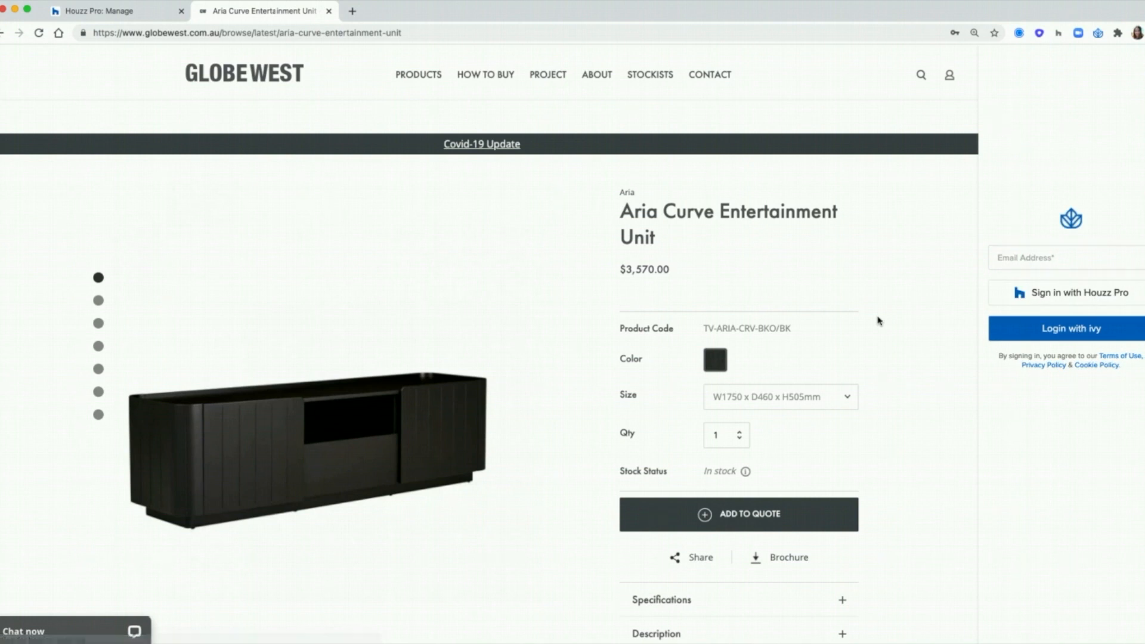
left_click(1129, 252)
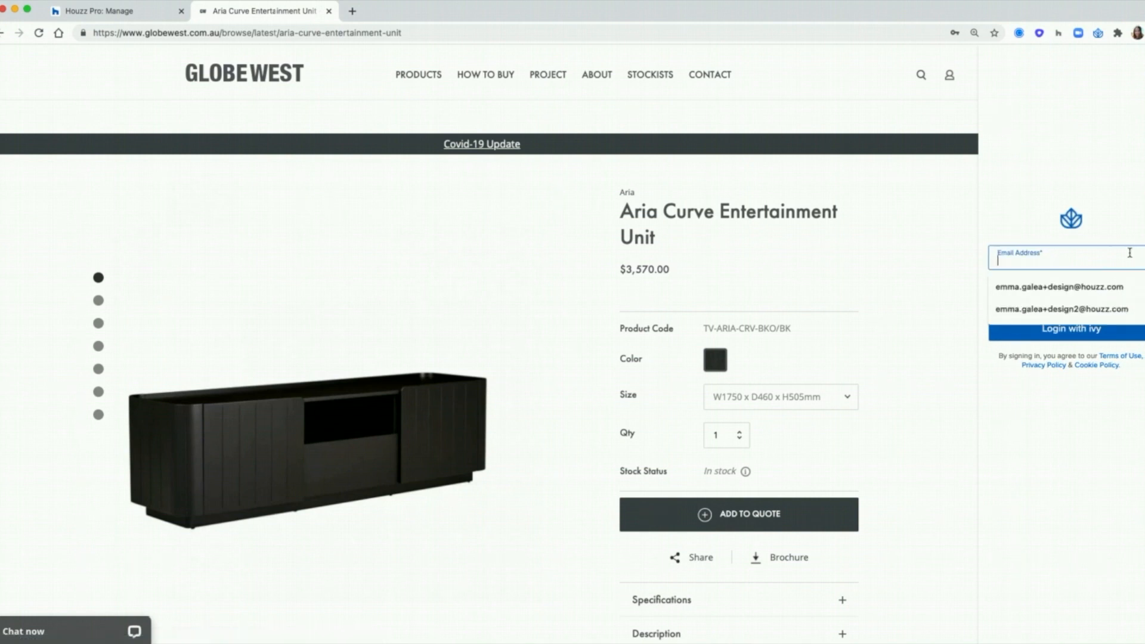
left_click(1111, 309)
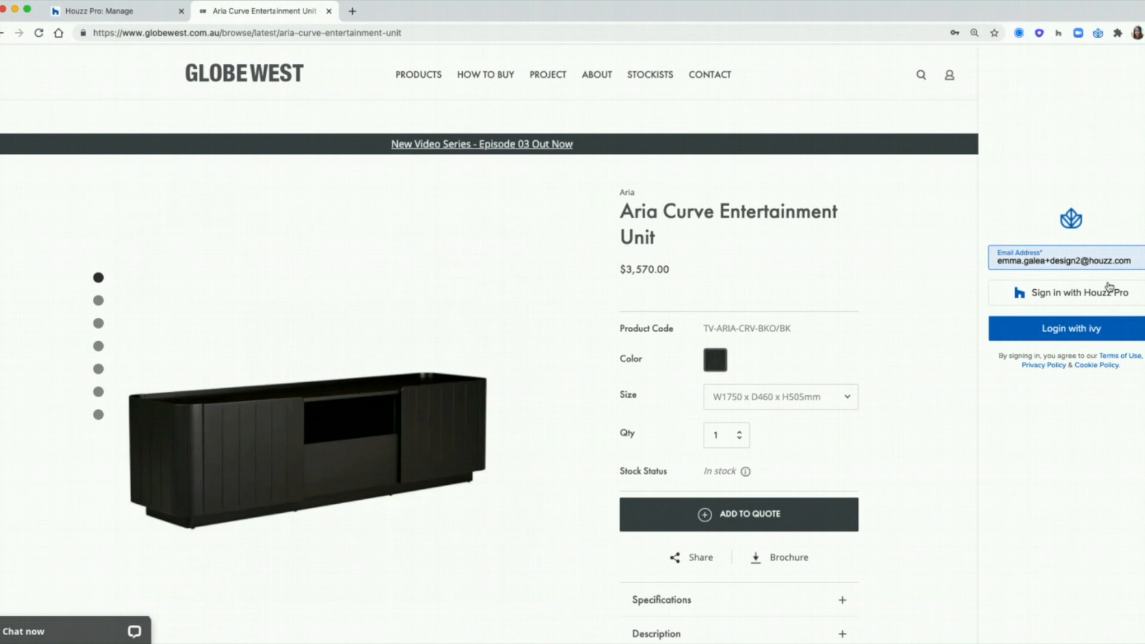
left_click(1140, 296)
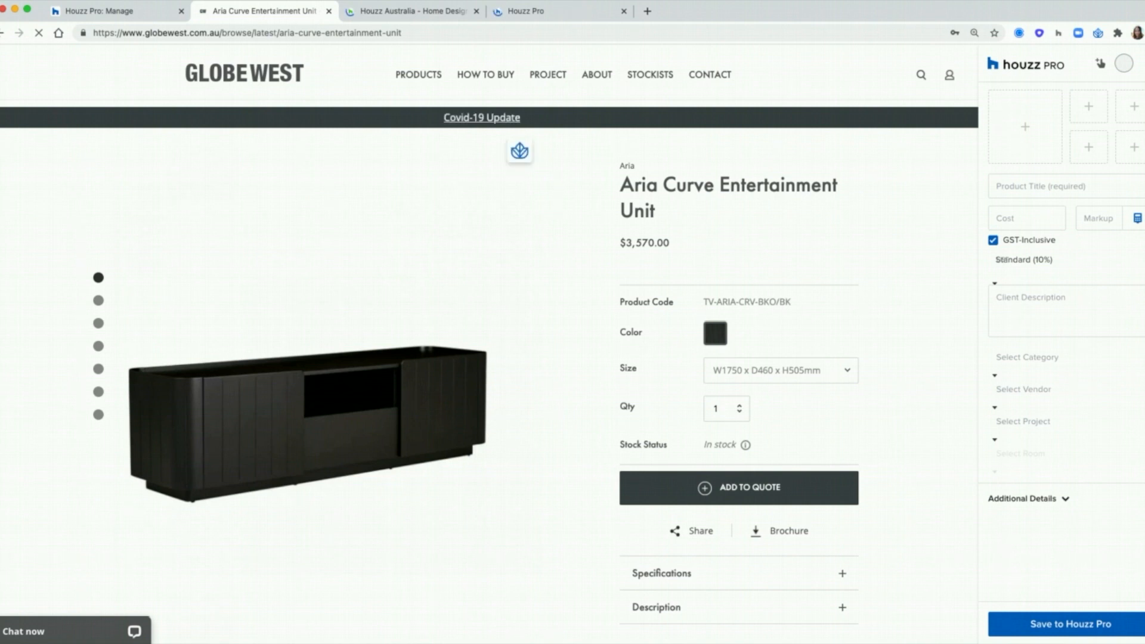
Step: Close the extra Houzz Australia tab and clip several Aria Curve gallery photos
left_click(477, 11)
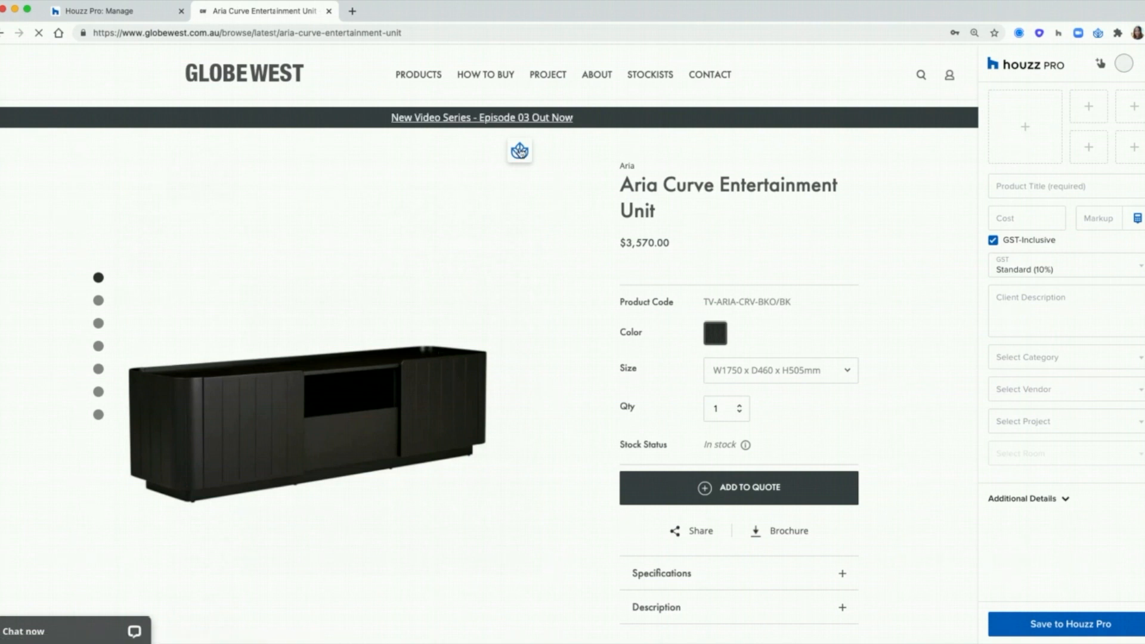
left_click(519, 151)
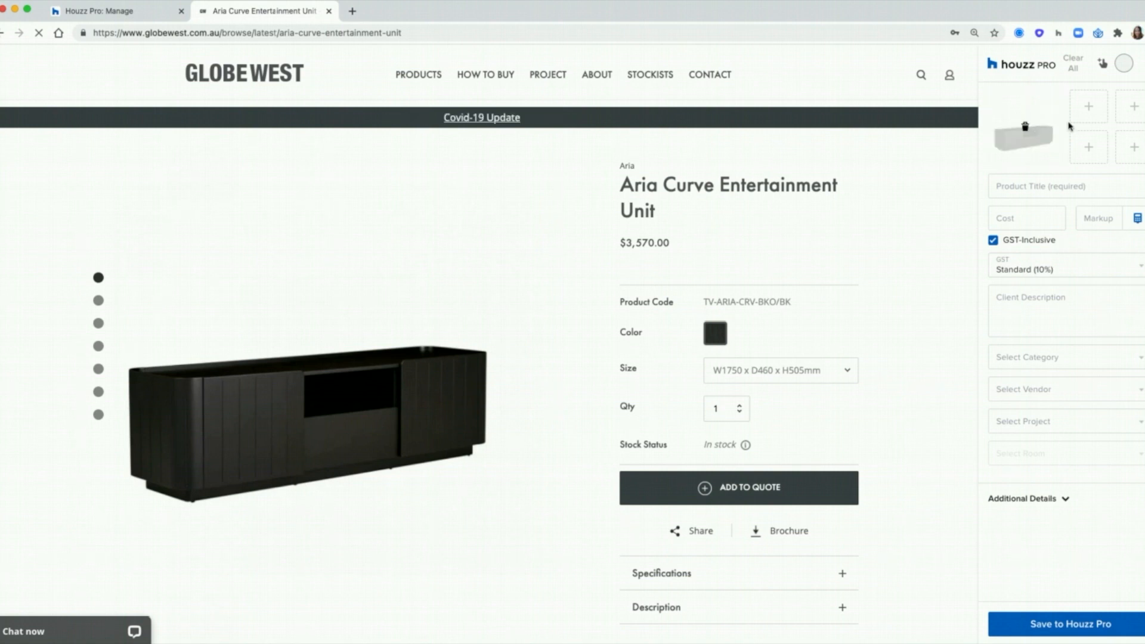
scroll(534, 326, "down", 2)
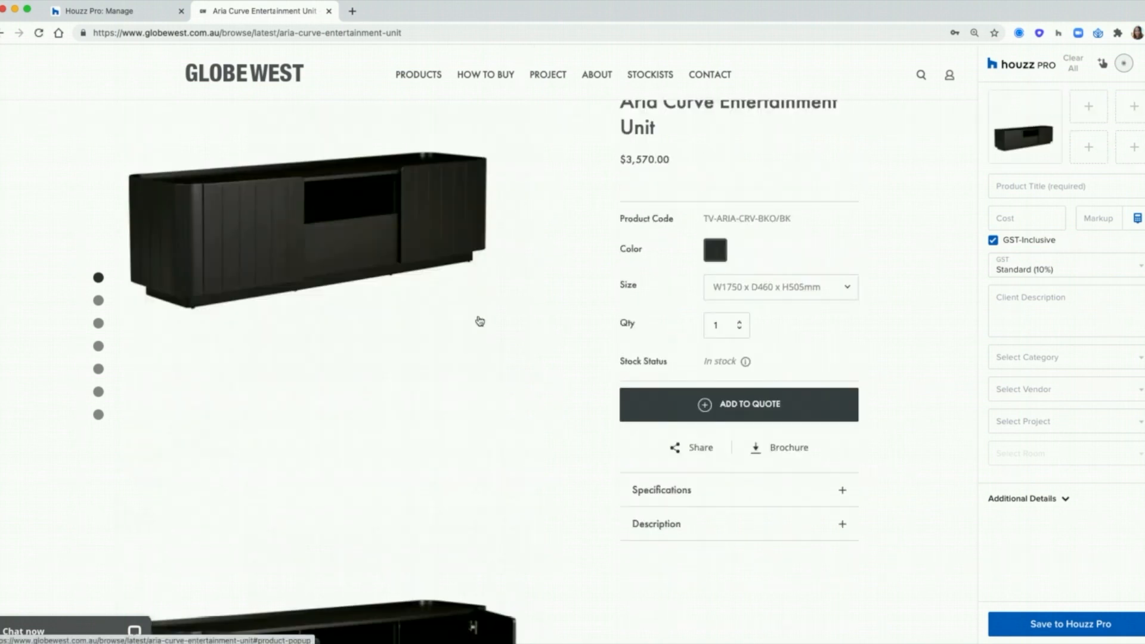
scroll(480, 320, "down", 3)
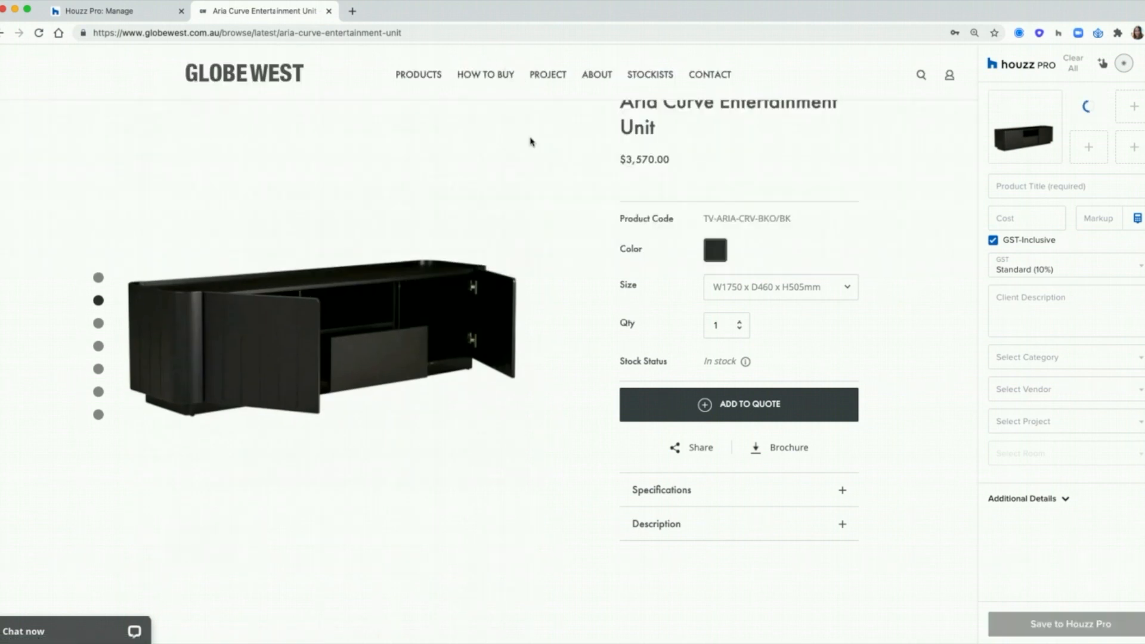
scroll(530, 143, "down", 3)
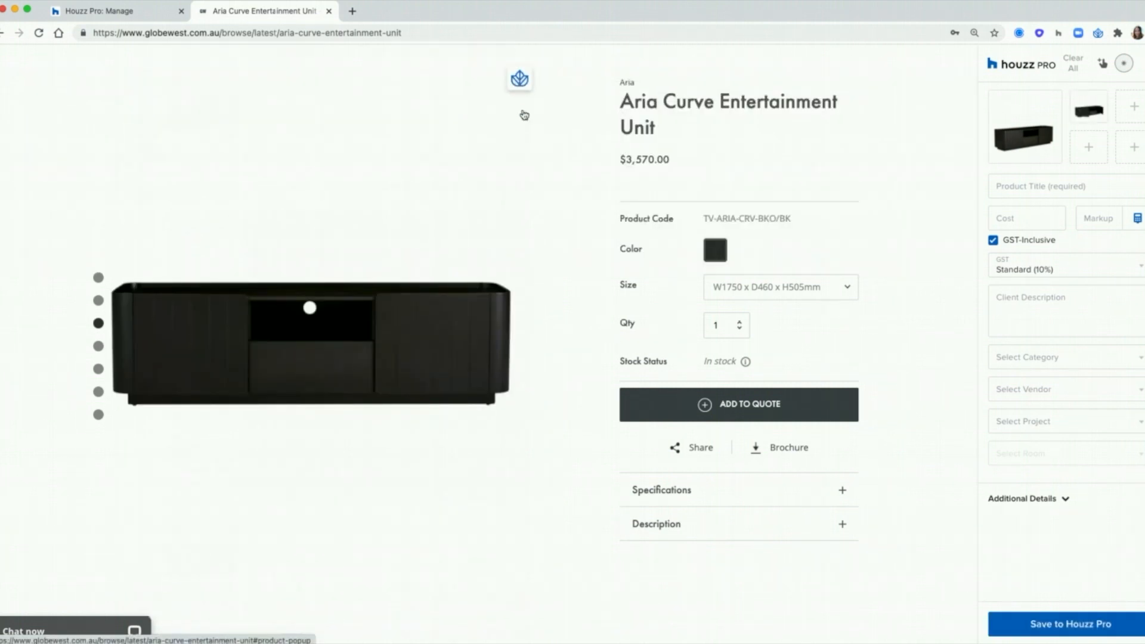
scroll(507, 262, "down", 3)
left_click(519, 195)
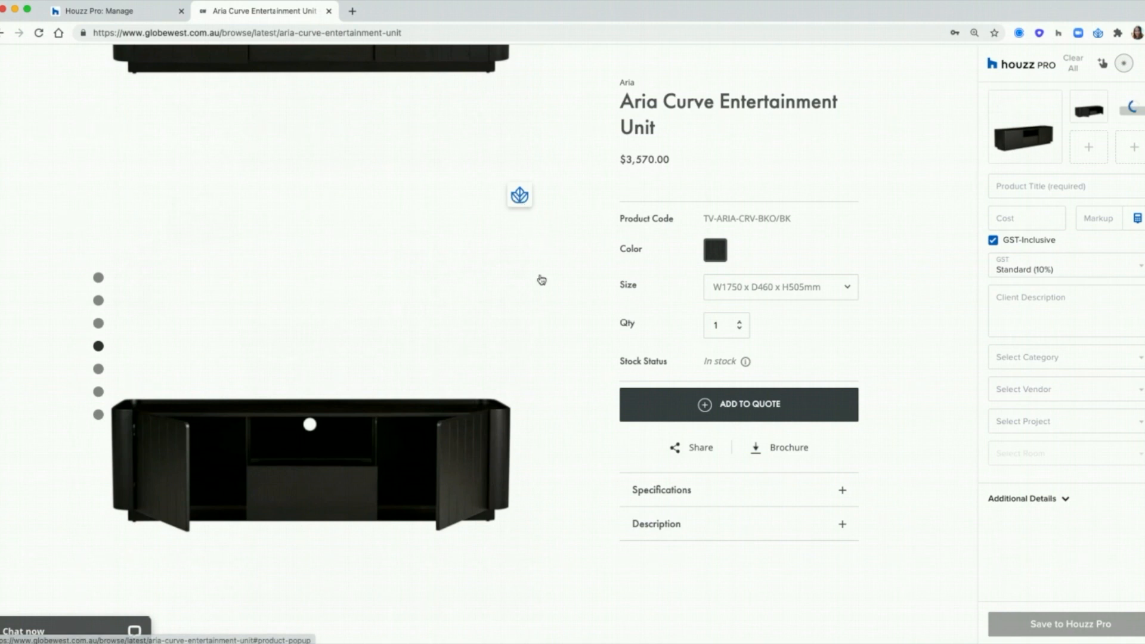
scroll(541, 280, "down", 5)
left_click(520, 222)
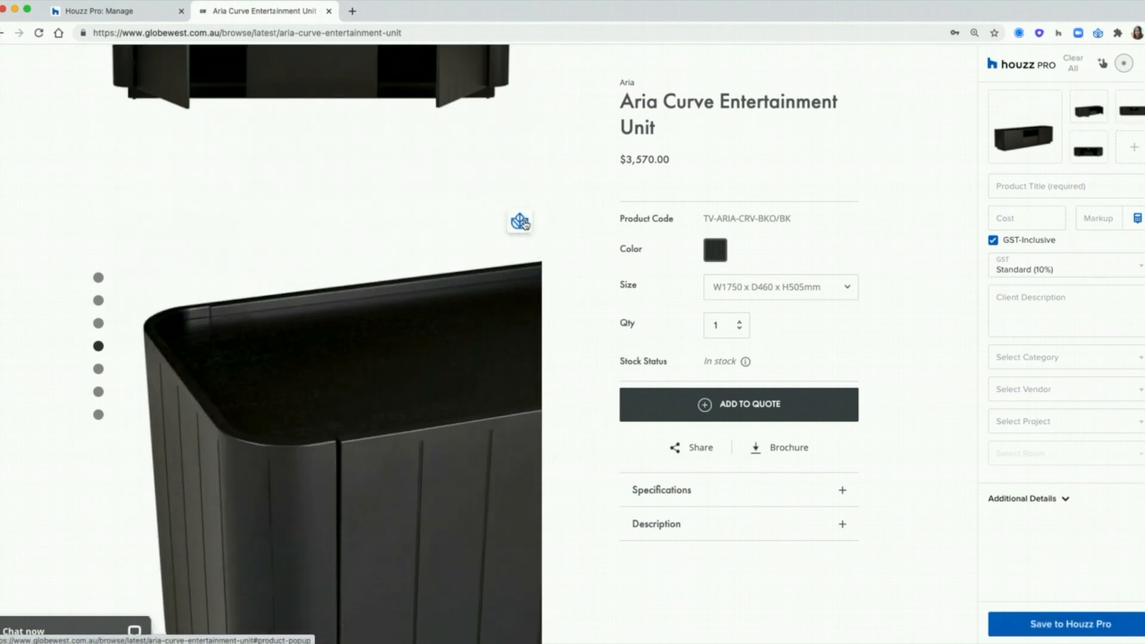
left_click(523, 224)
scroll(682, 230, "up", 5)
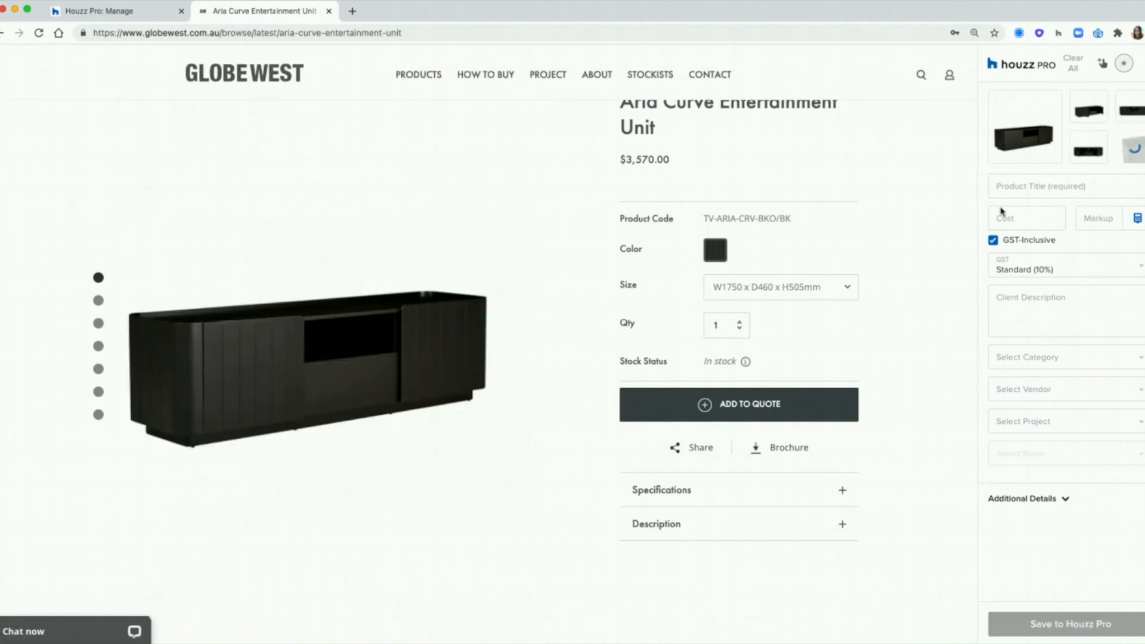
scroll(686, 227, "up", 3)
Step: Highlight the 'Aria Curve Entertainment Unit' heading for clipping
left_click_drag(657, 229, 624, 206)
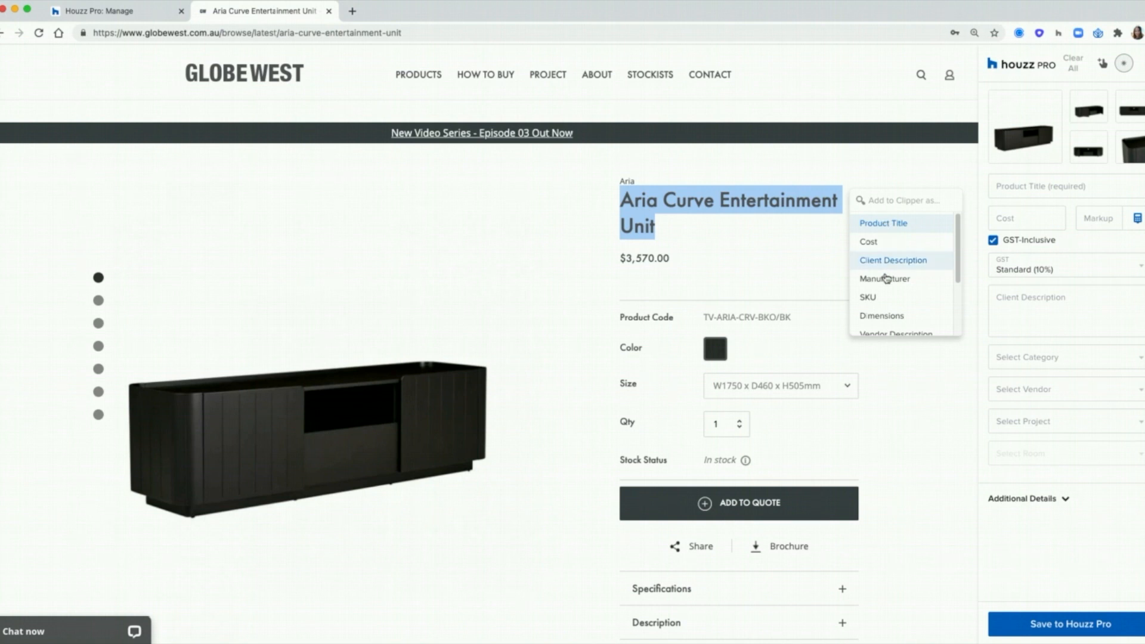
scroll(882, 280, "down", 3)
scroll(901, 289, "up", 3)
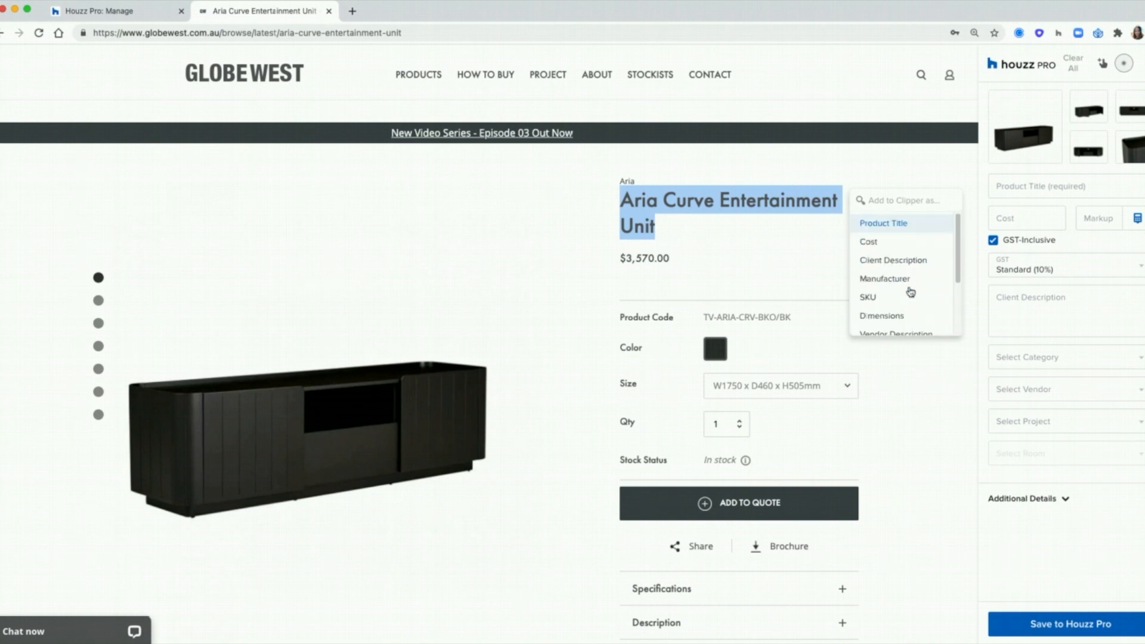
Step: Use the heading as product title and enter cost 2,500 with 25% markup
left_click(881, 228)
left_click_drag(1111, 189, 997, 180)
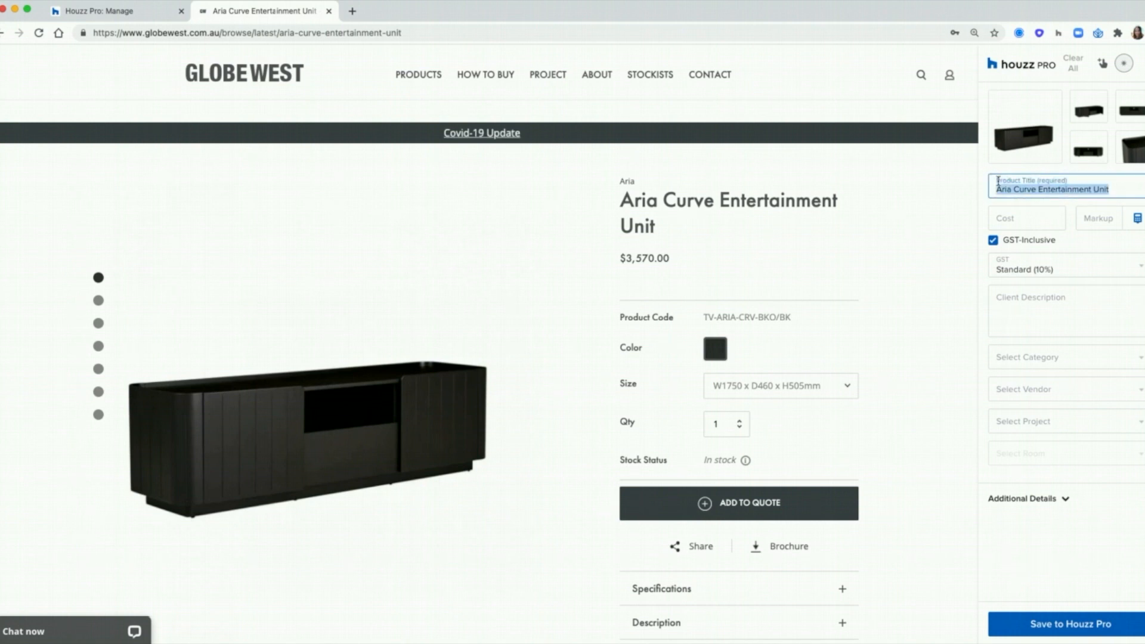
left_click(1036, 216)
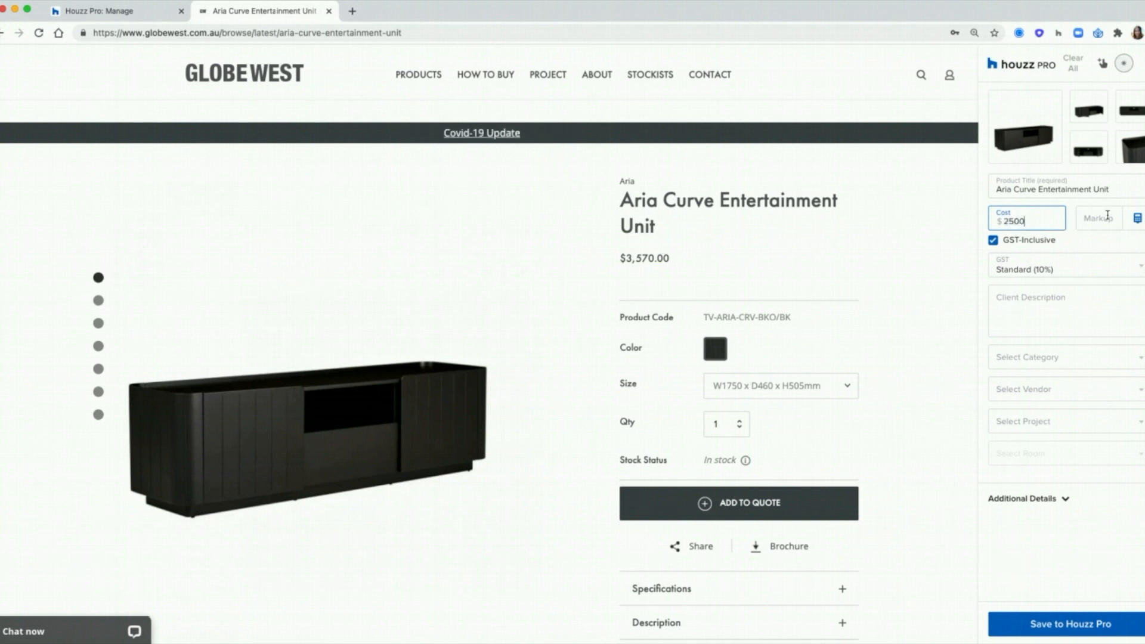
left_click(1103, 234)
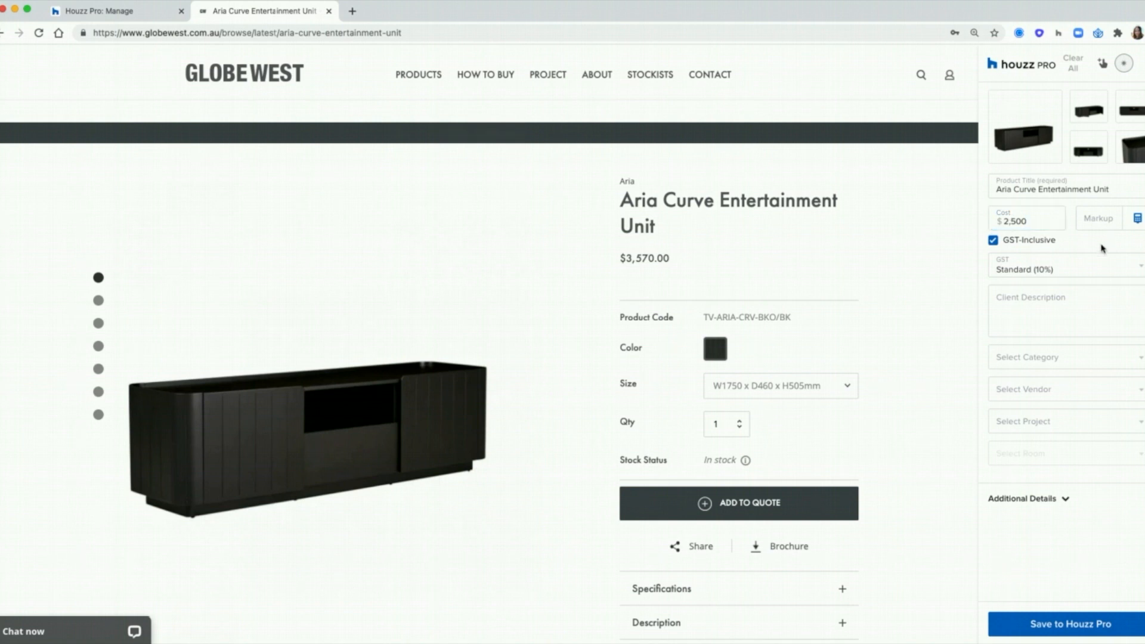
left_click(1093, 221)
type("25")
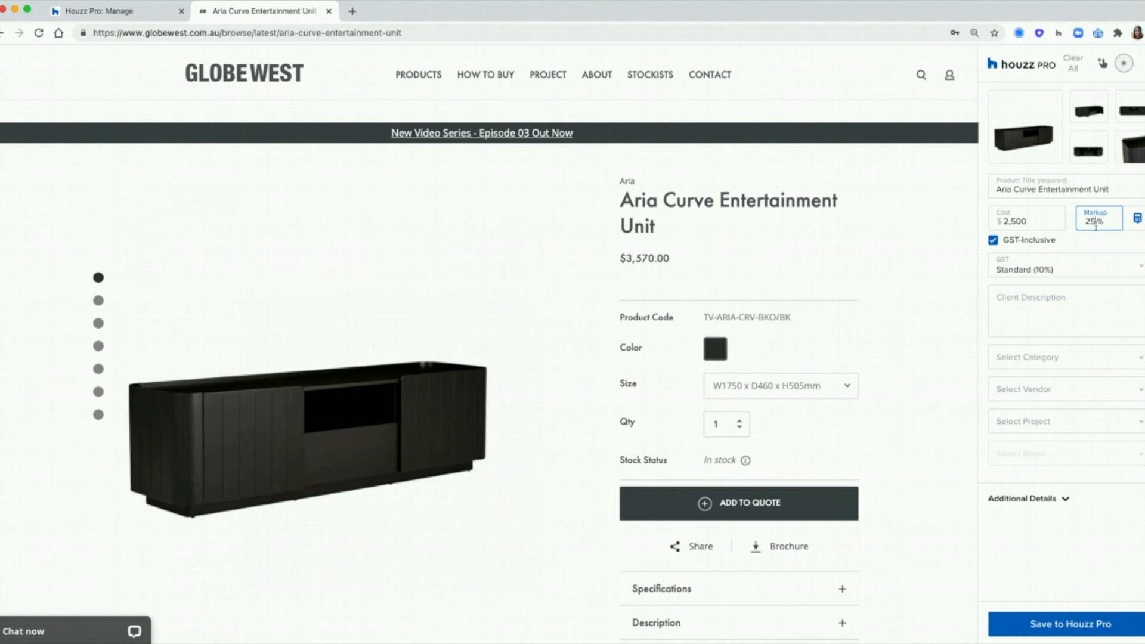
left_click(1101, 245)
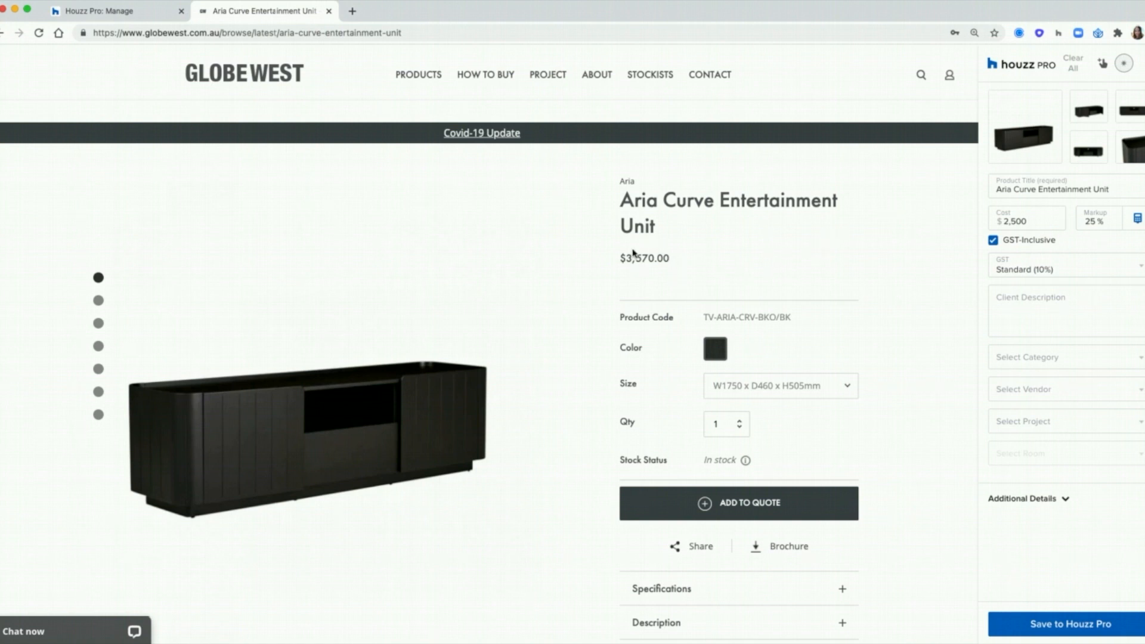
Step: Set client price 3570 in the calculator, recalculating markup to 42.8%, and apply it
left_click(1138, 221)
double_click(1037, 292)
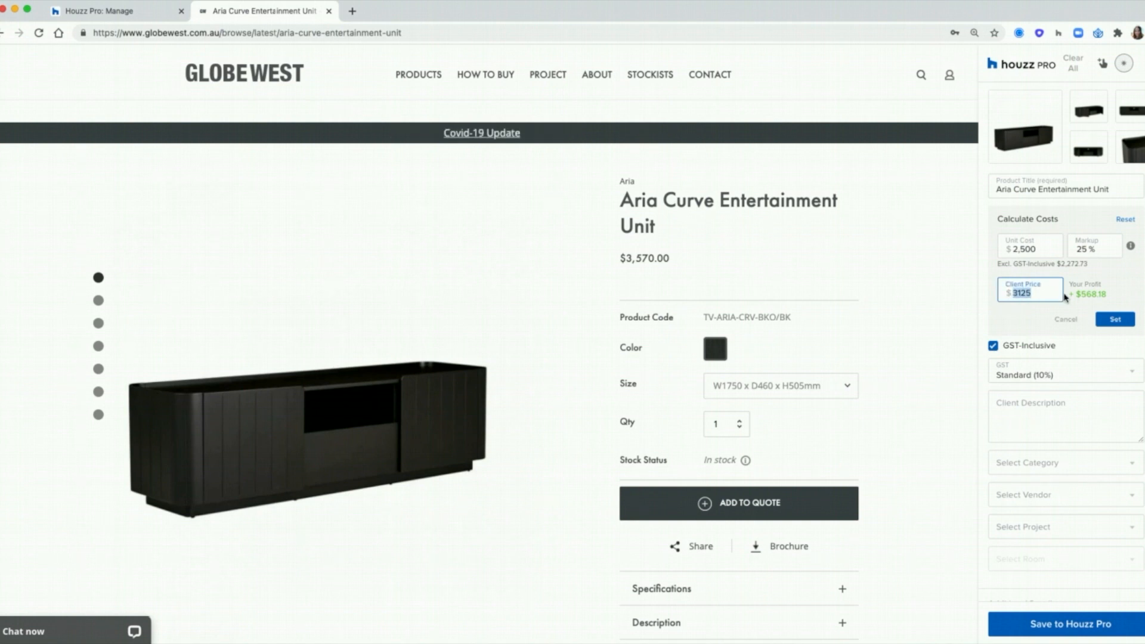
type("3570")
double_click(1082, 250)
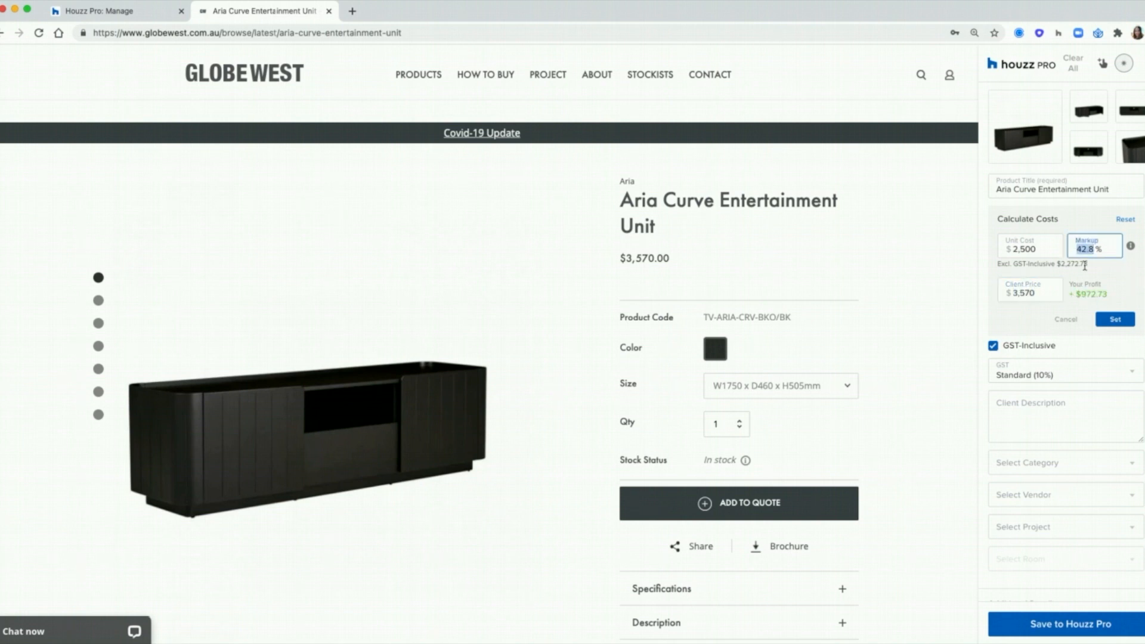
left_click(1119, 285)
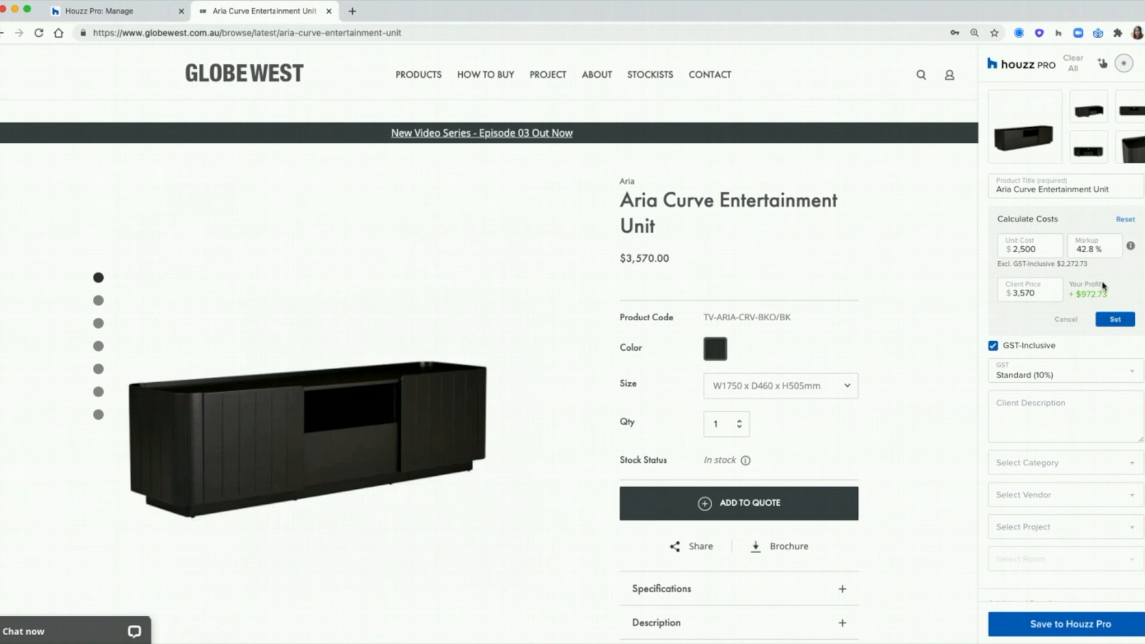
left_click_drag(1114, 298, 1081, 290)
left_click(1127, 293)
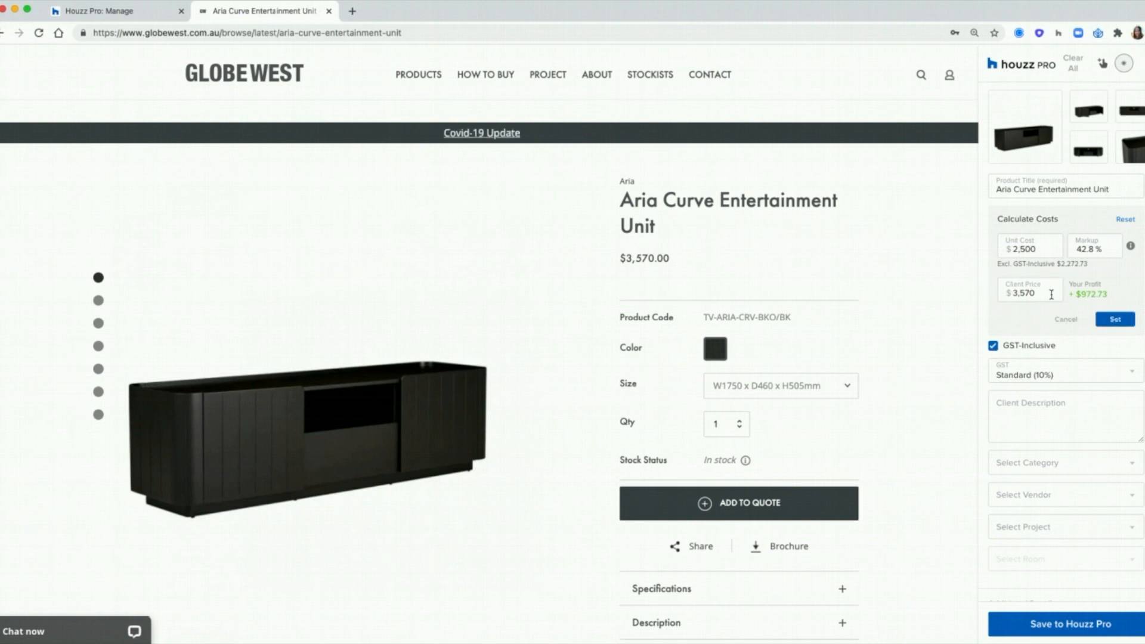
left_click_drag(1051, 294, 1002, 294)
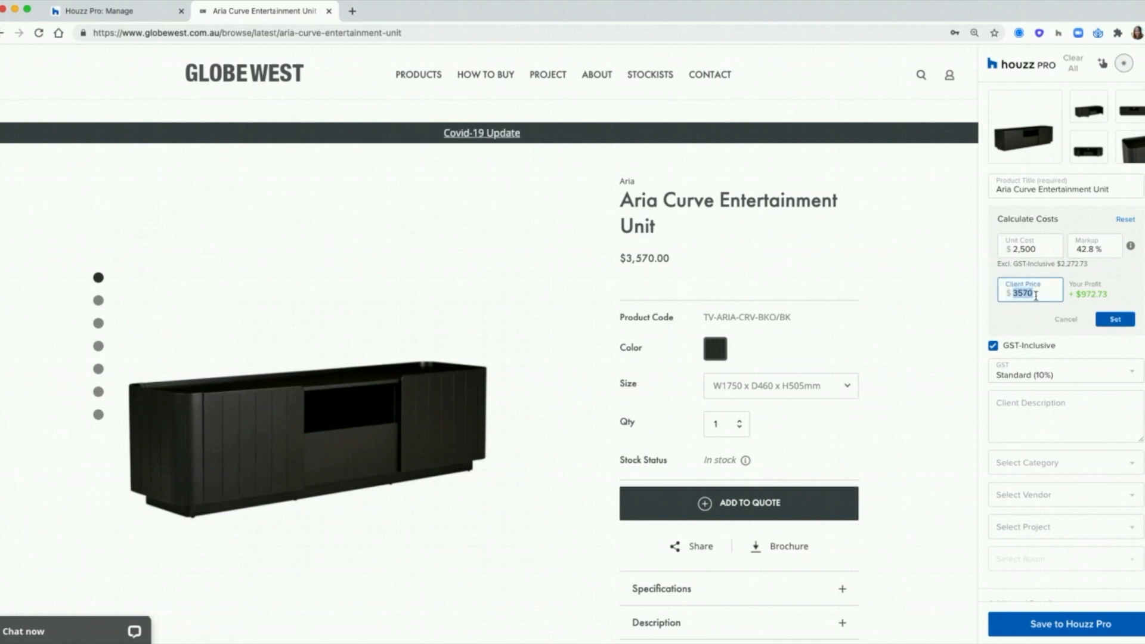
left_click(1129, 320)
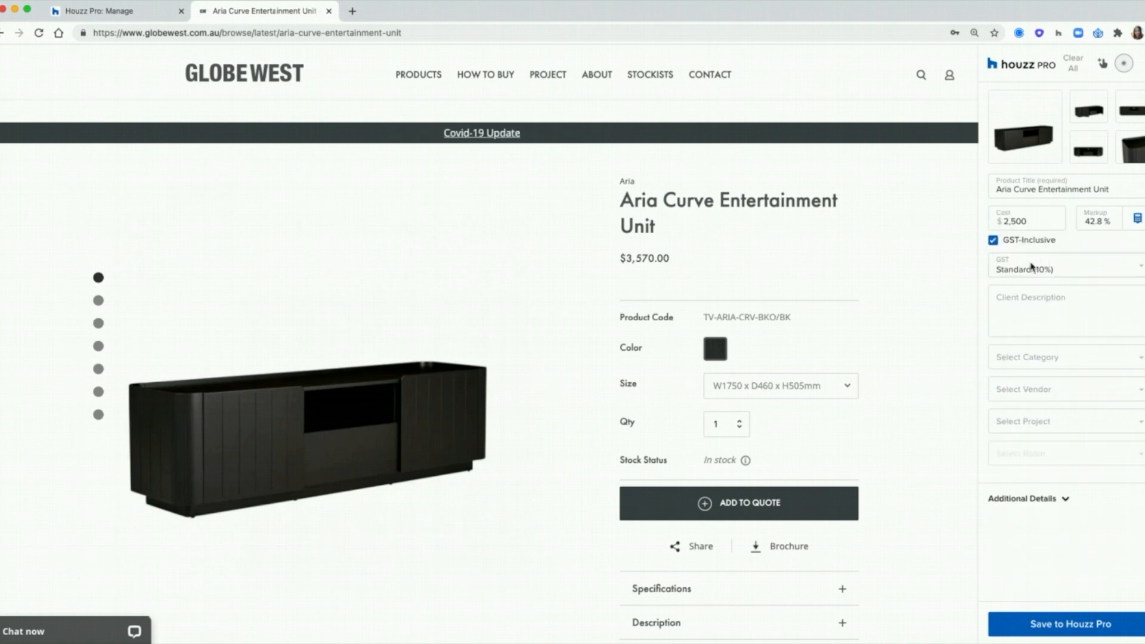
Step: Confirm the 3,570.01 client price with GST-inclusive pricing kept on and apply
left_click(1137, 219)
double_click(1013, 246)
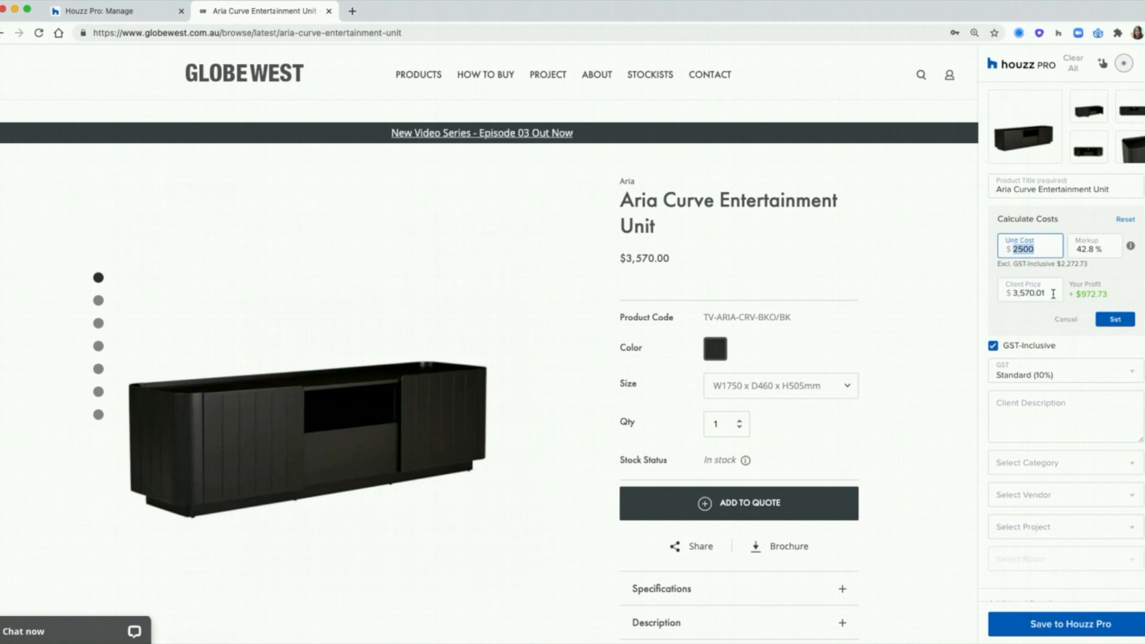
left_click_drag(1055, 293, 1006, 287)
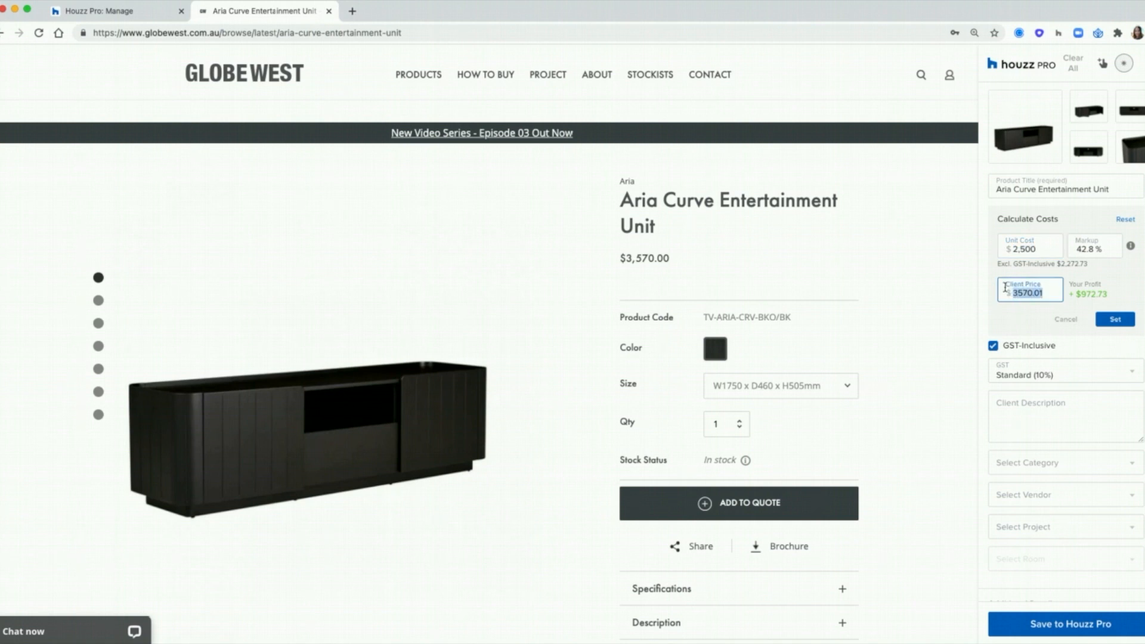
left_click(1020, 323)
left_click(993, 345)
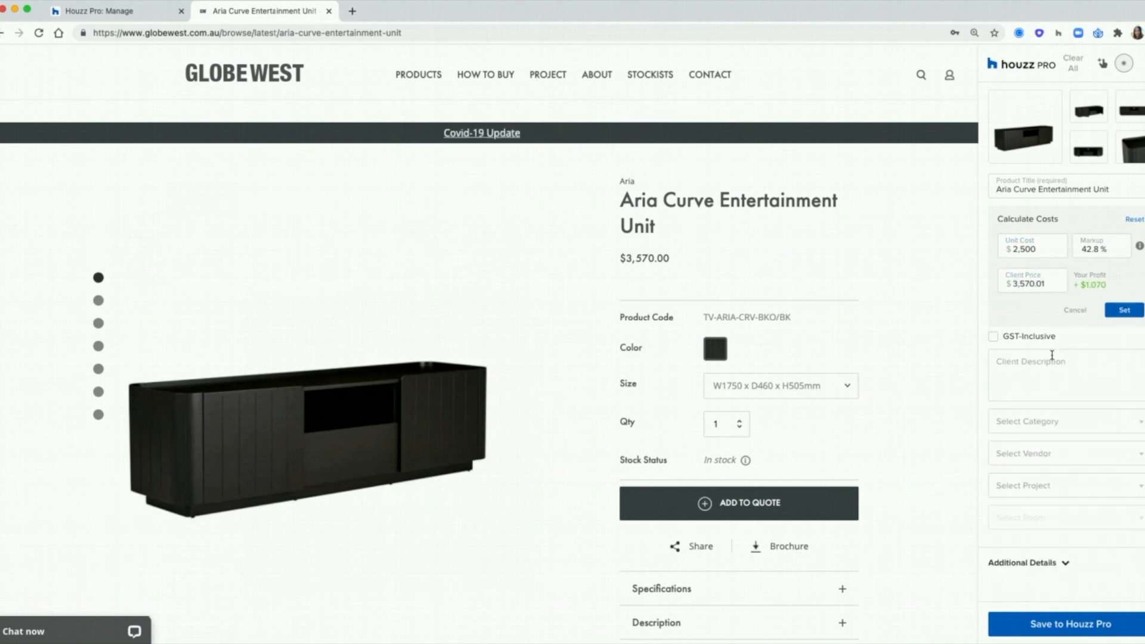
left_click(1017, 342)
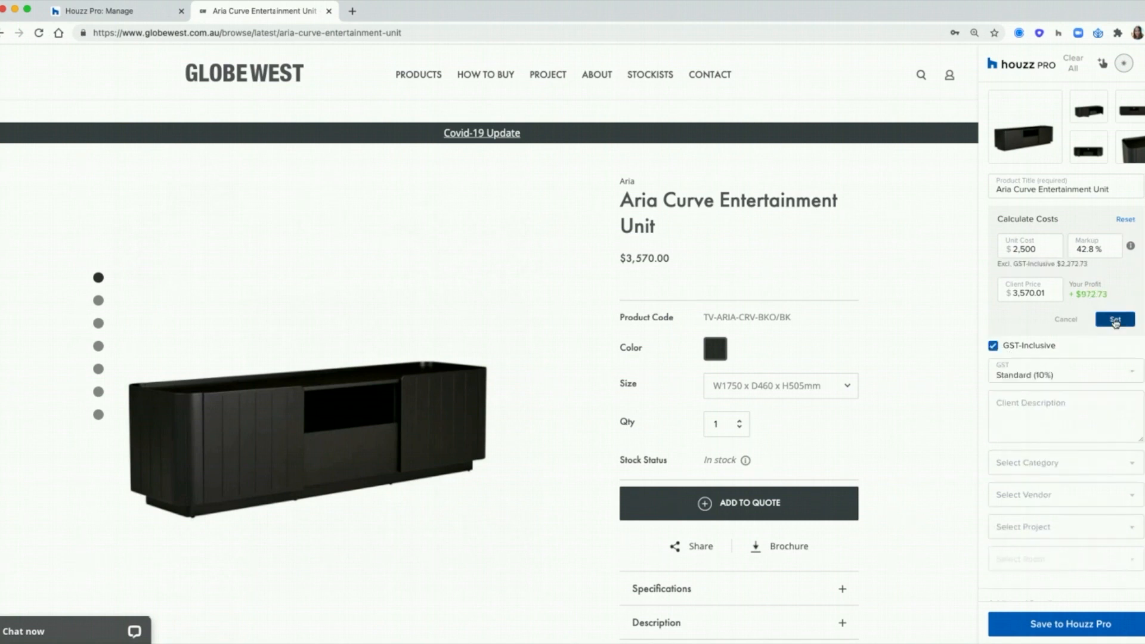
left_click(1118, 317)
Step: Expand the product's description text on the page for the client description
left_click(1049, 307)
scroll(933, 327, "down", 6)
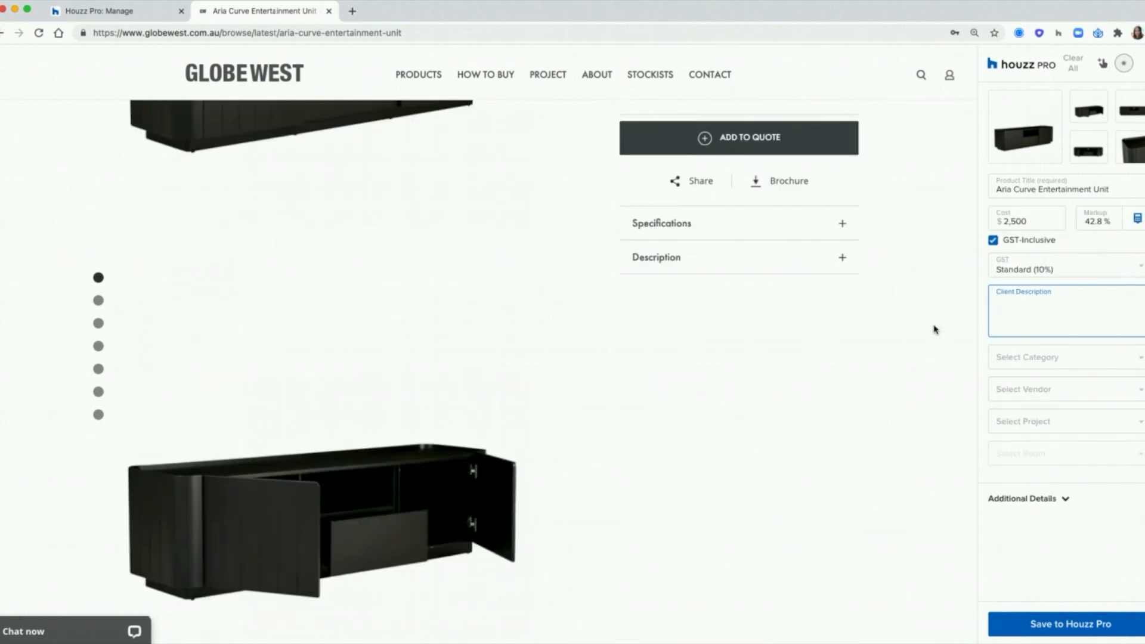
scroll(859, 332, "up", 4)
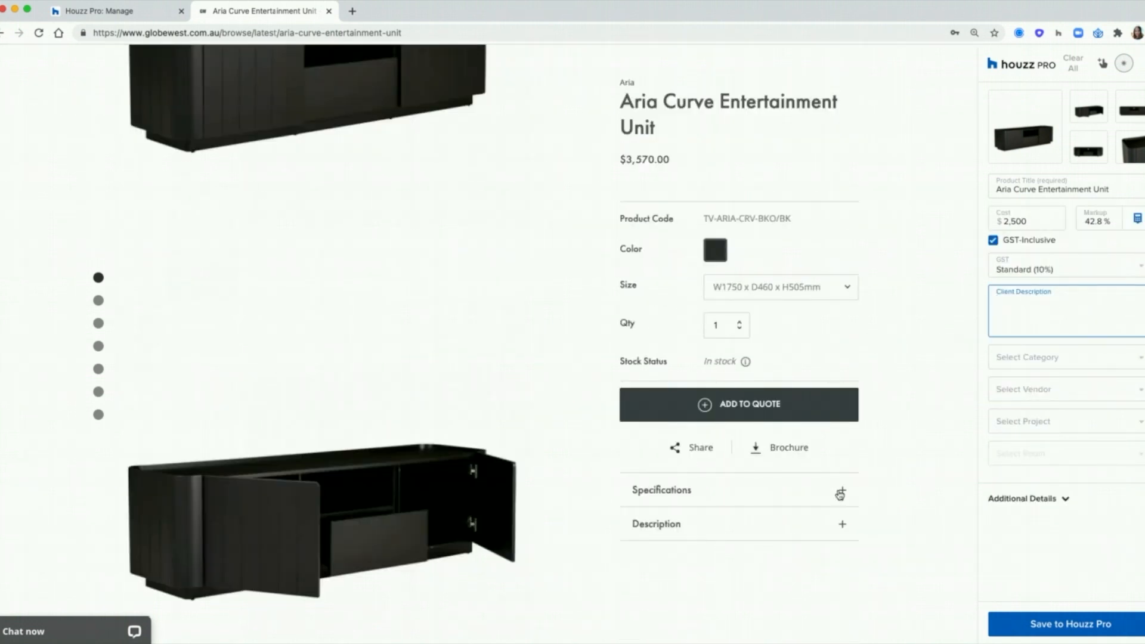
left_click(842, 524)
Step: Clip the page description as Client Description and create the Storage category
left_click_drag(768, 609, 782, 576)
right_click(857, 574)
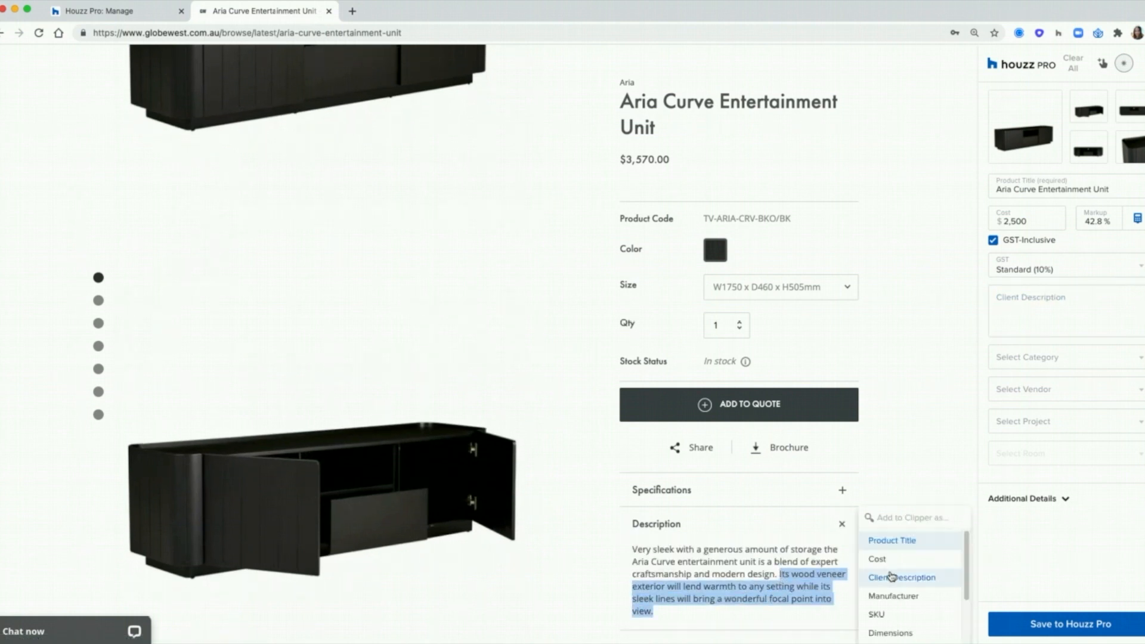
left_click(892, 578)
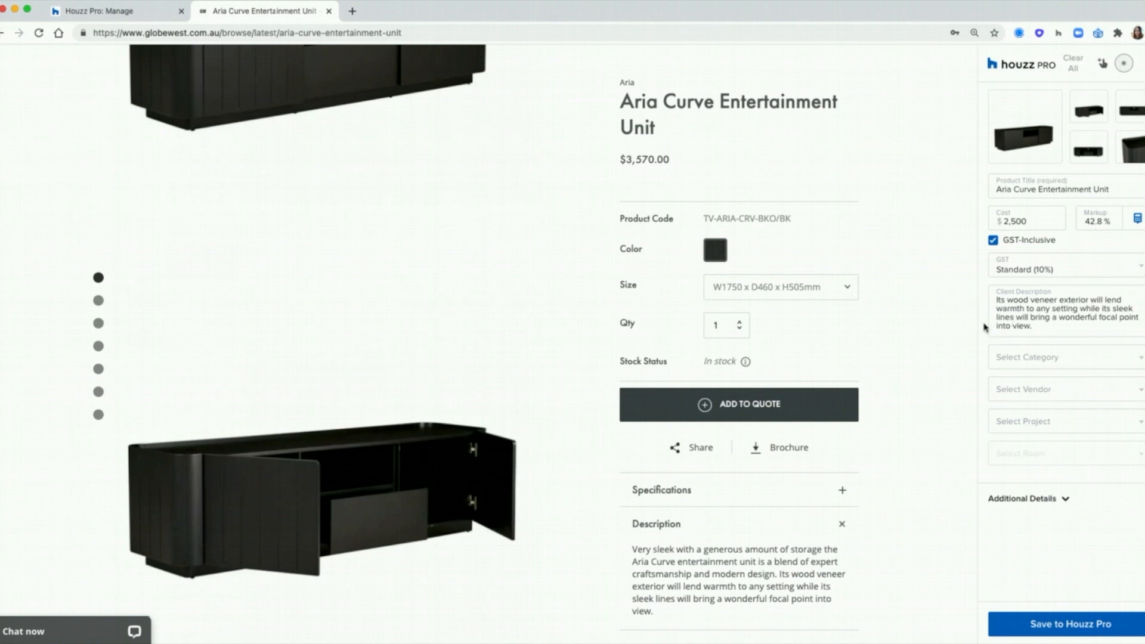
scroll(985, 327, "up", 5)
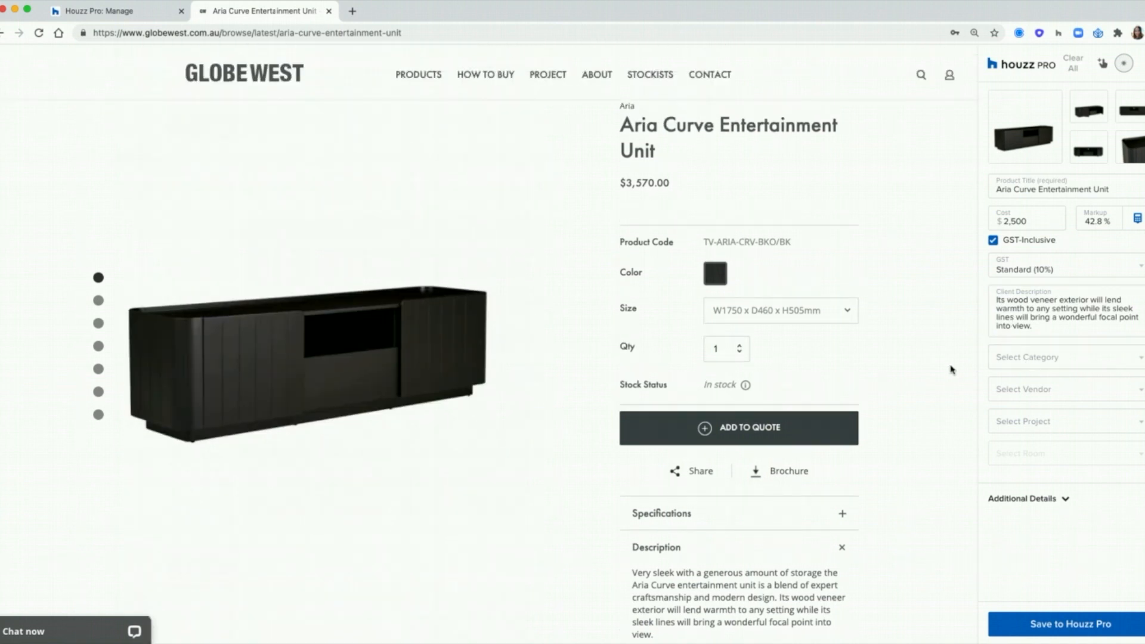
left_click(1027, 367)
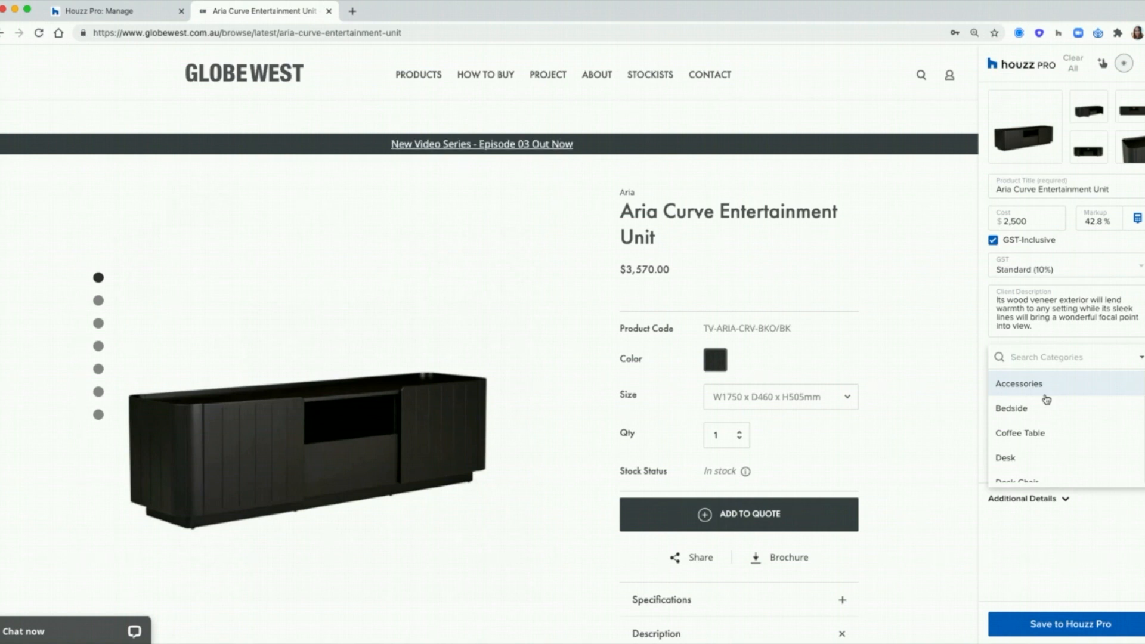
scroll(1047, 400, "down", 5)
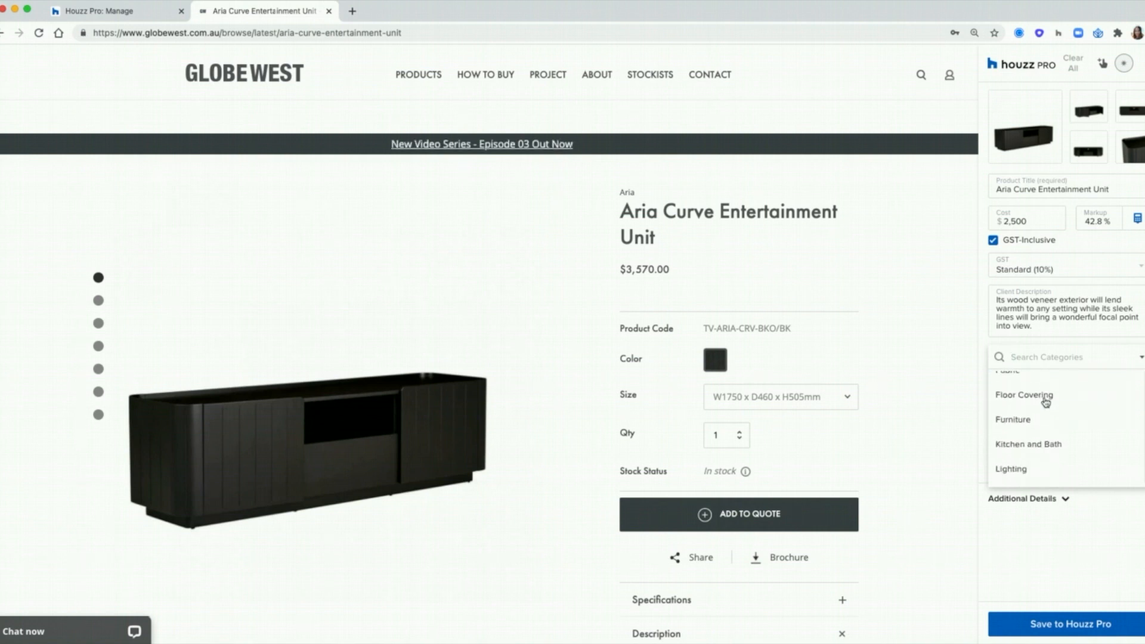
scroll(1048, 409, "down", 1)
type("Storage")
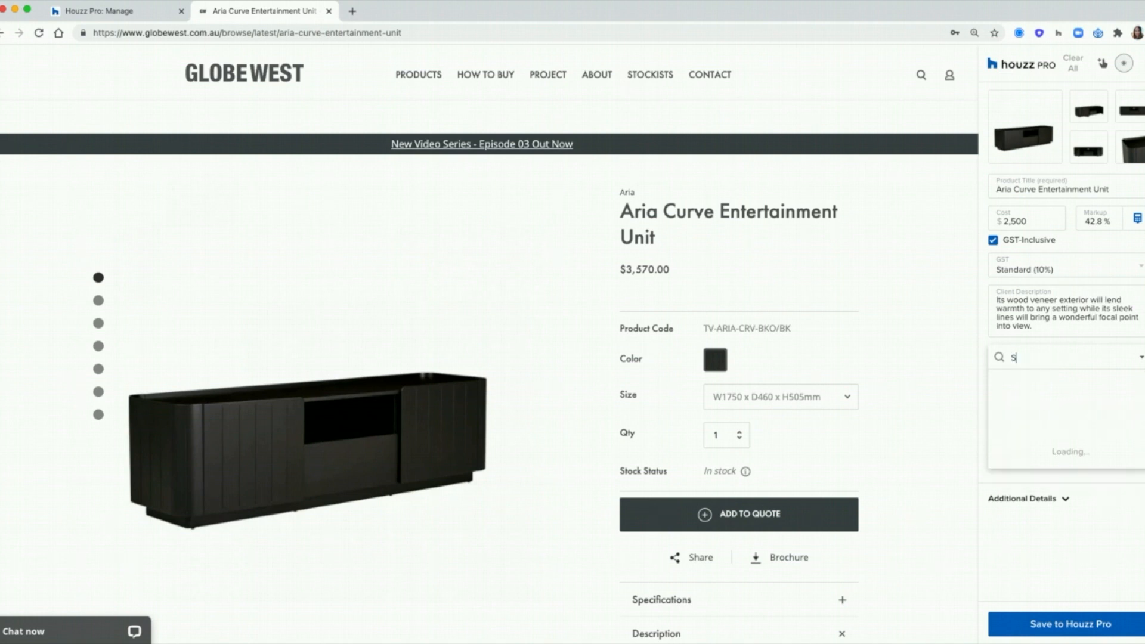
left_click(1054, 385)
Step: Set vendor Globewest, project Strathfield Unit and room Living Room
left_click(1049, 391)
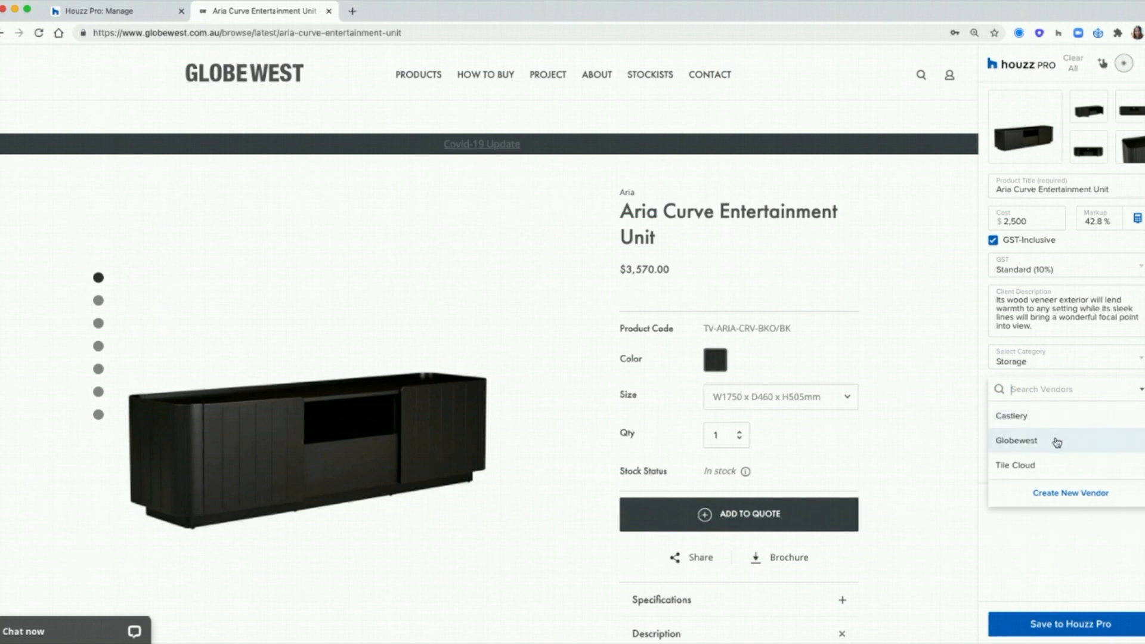
left_click(1056, 441)
left_click(1035, 404)
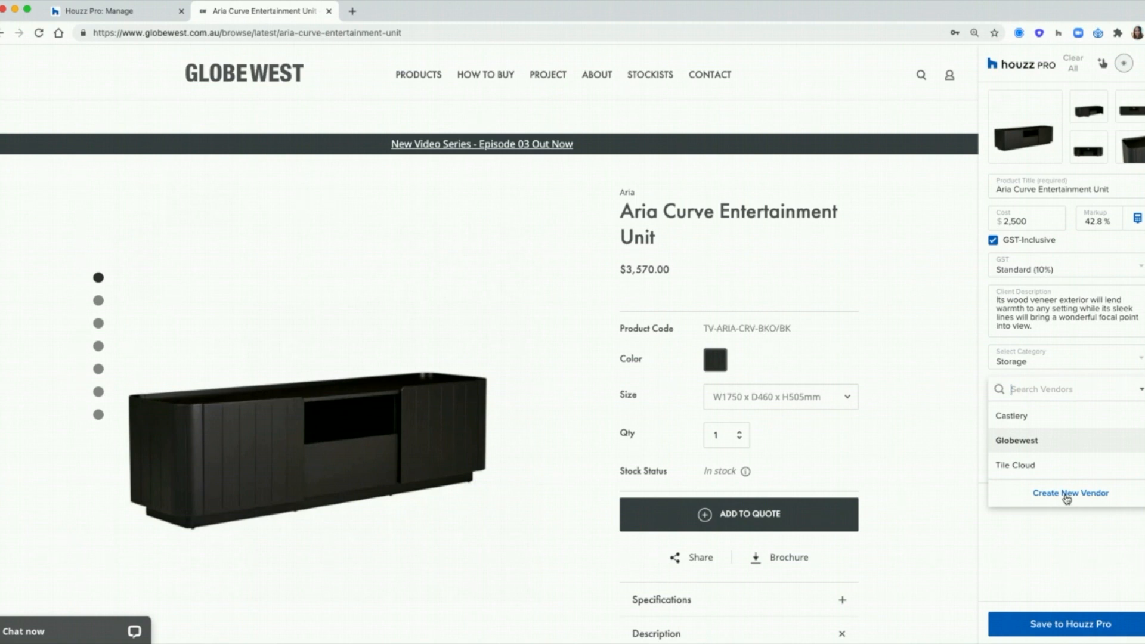
left_click(1062, 387)
left_click(1047, 427)
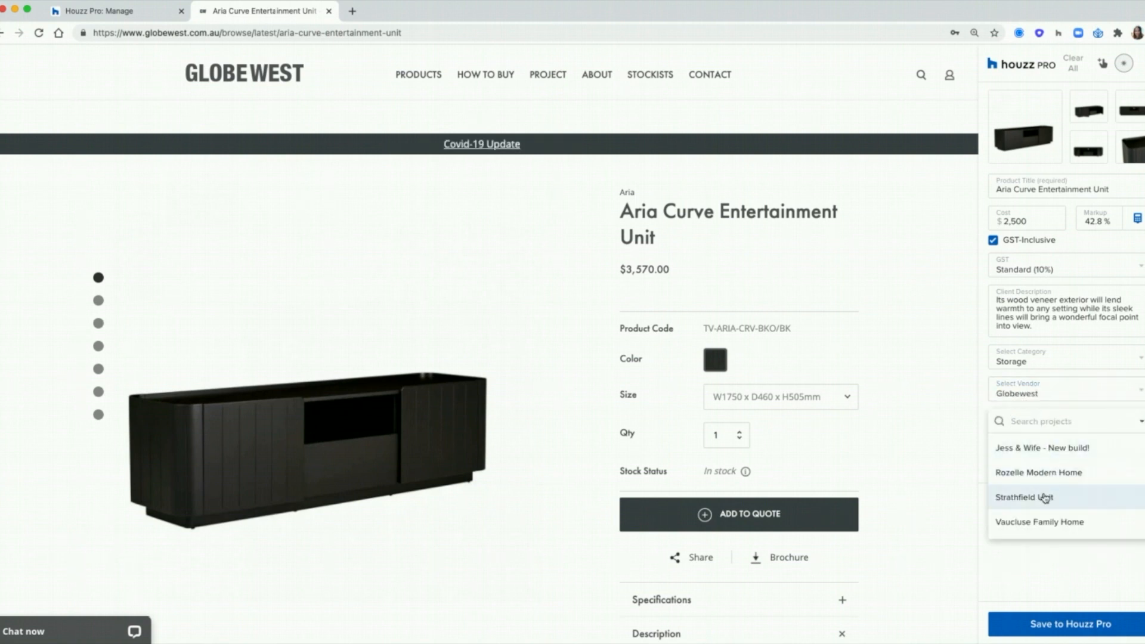
left_click(1044, 498)
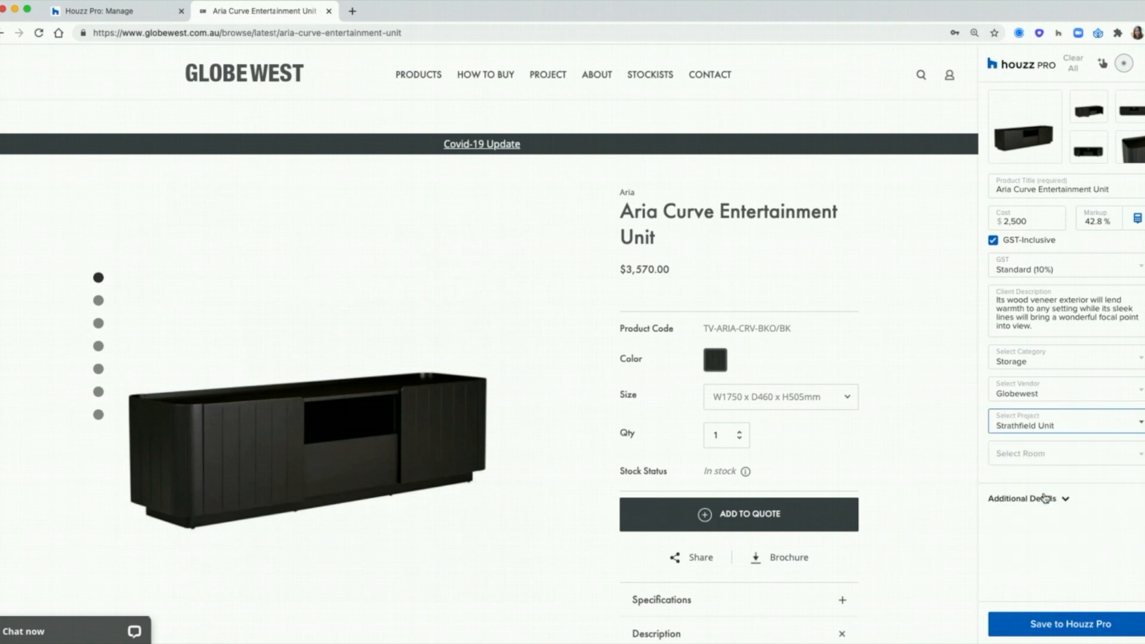
left_click(1039, 453)
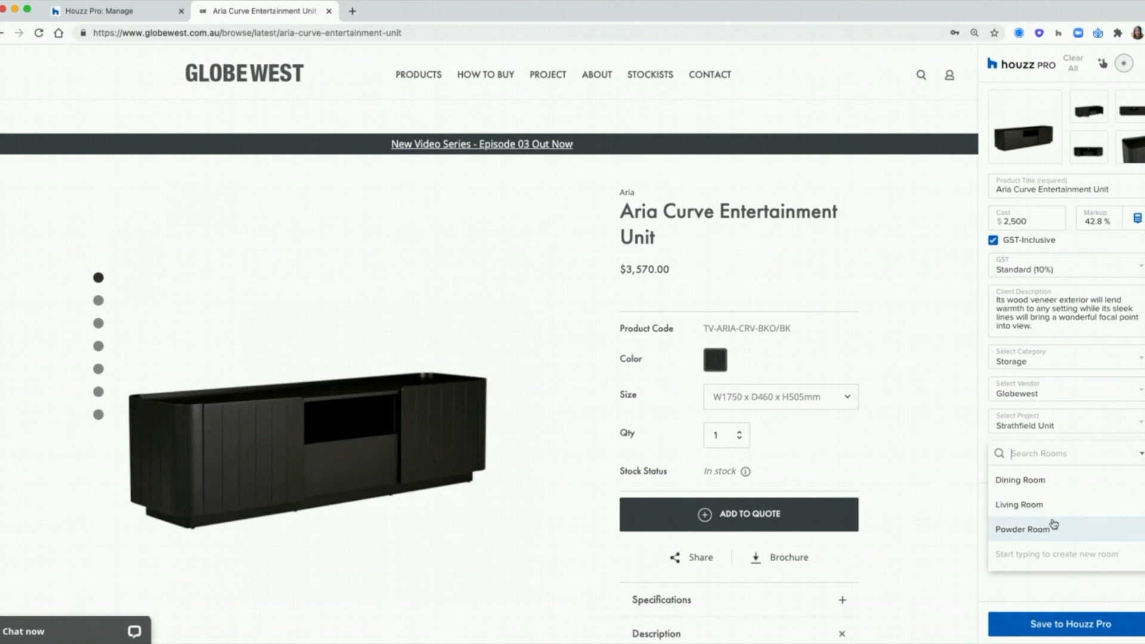
left_click(1044, 511)
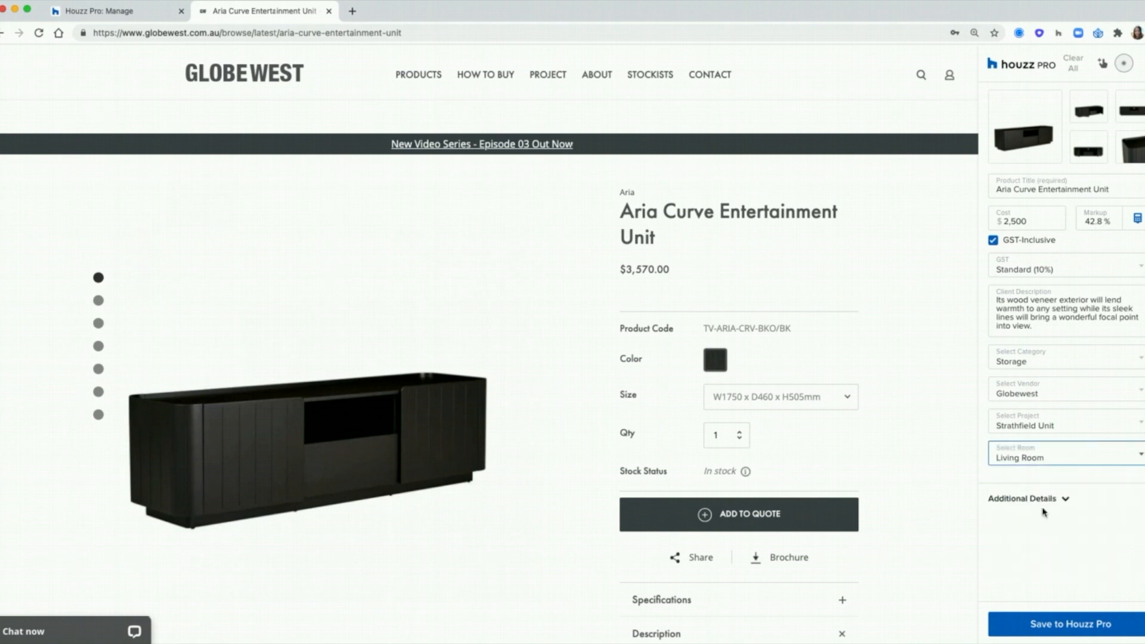
Step: Clip finish/colour Black and material Oak Veneer from the product specifications
left_click(1049, 501)
scroll(1064, 450, "down", 5)
scroll(916, 427, "down", 3)
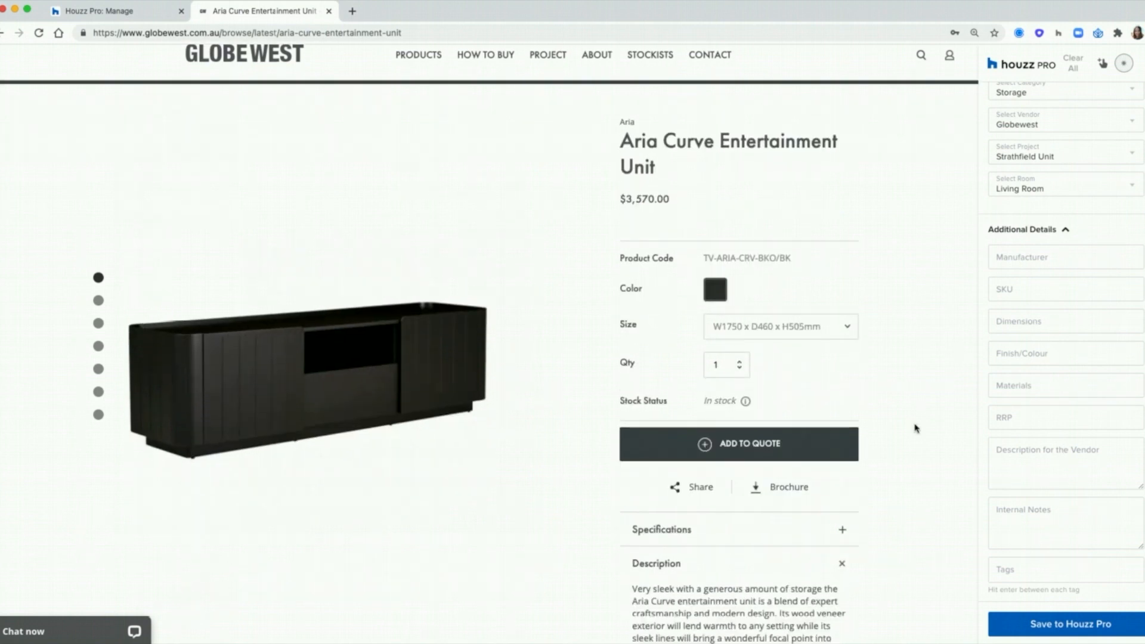
left_click(843, 487)
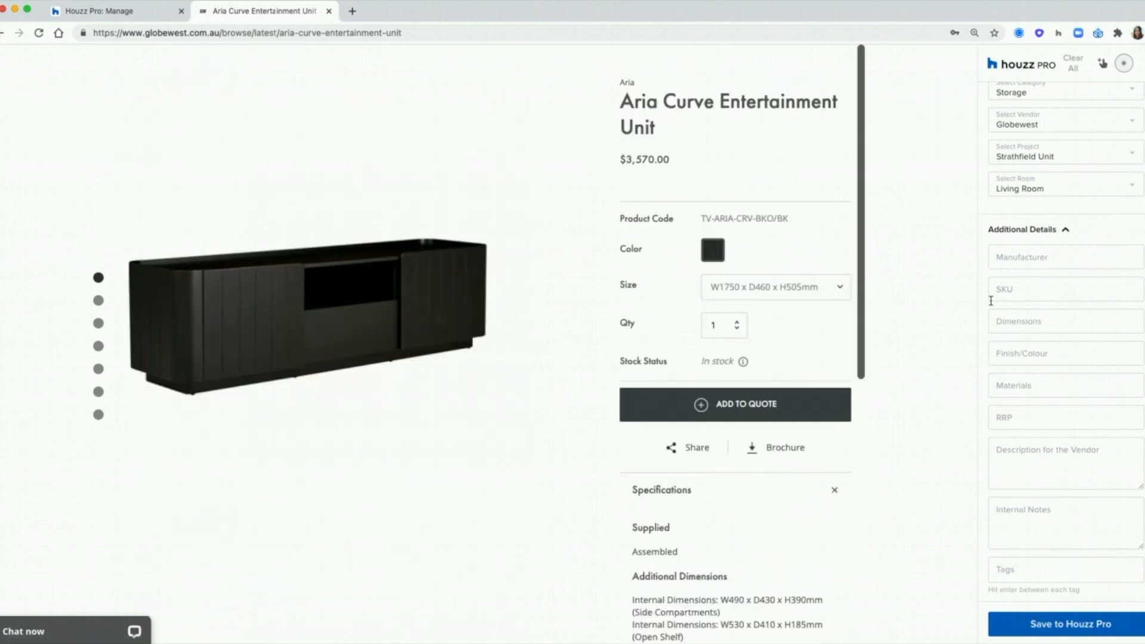
scroll(913, 499, "down", 5)
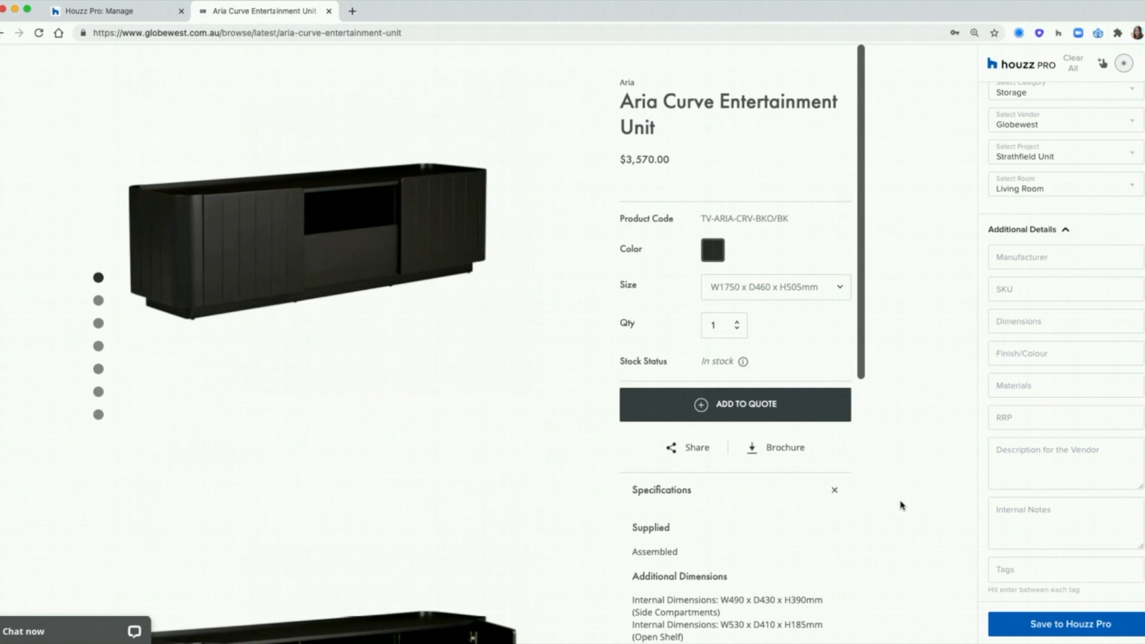
left_click_drag(693, 428, 664, 429)
scroll(752, 459, "down", 3)
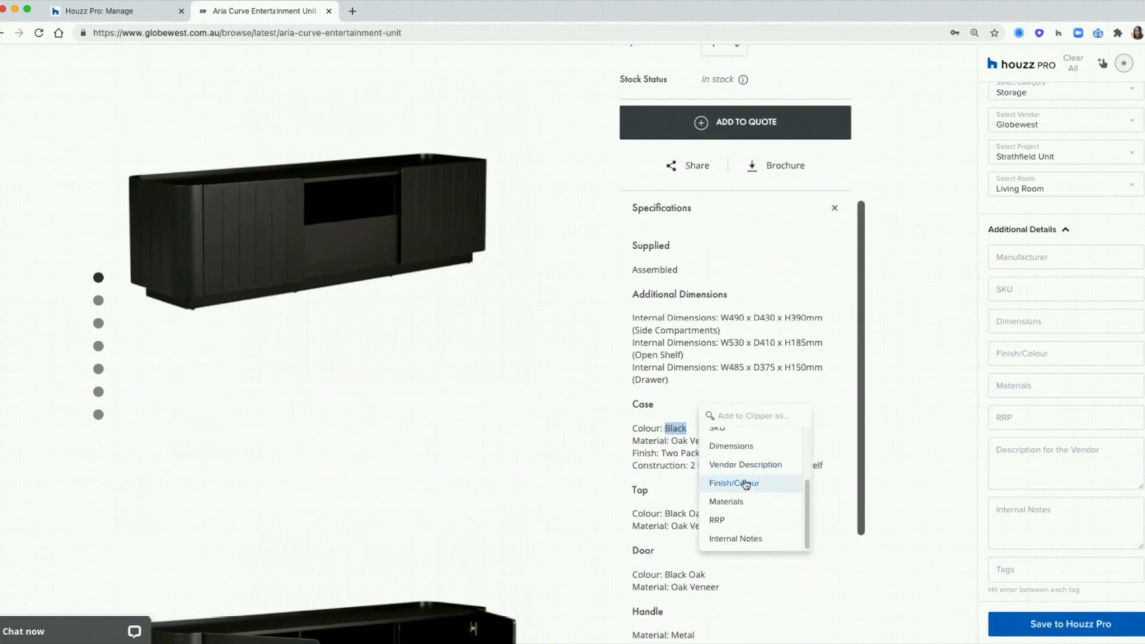
left_click(746, 482)
left_click_drag(719, 441, 675, 441)
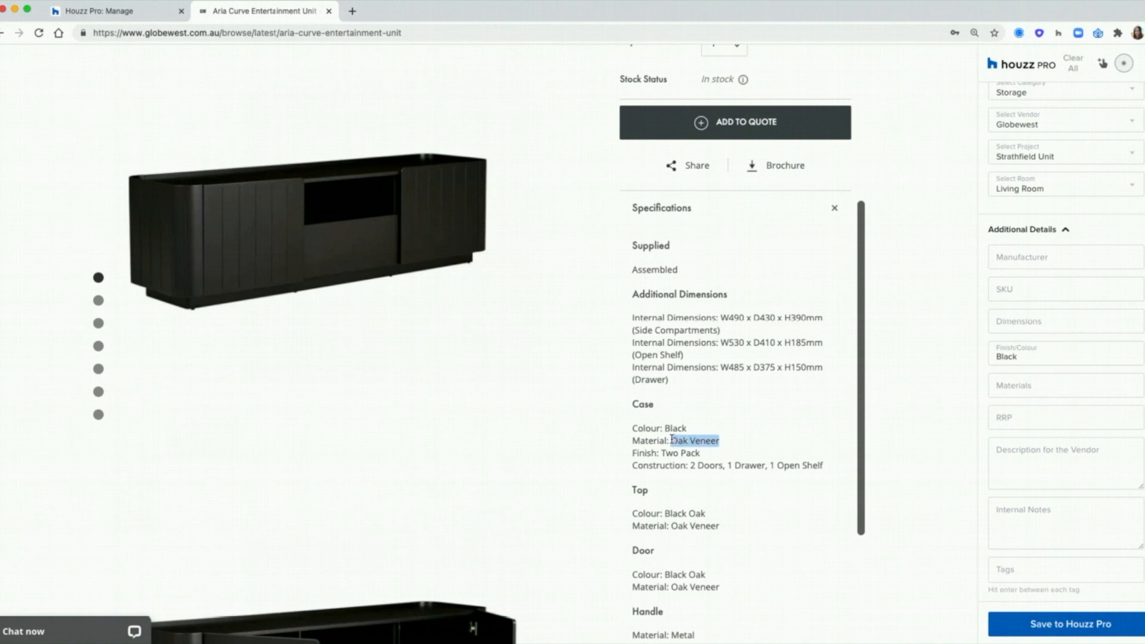
scroll(826, 489, "down", 3)
left_click(819, 523)
Step: Enter RRP 3,570 and clip 'Assembled' into the internal notes
left_click(1033, 422)
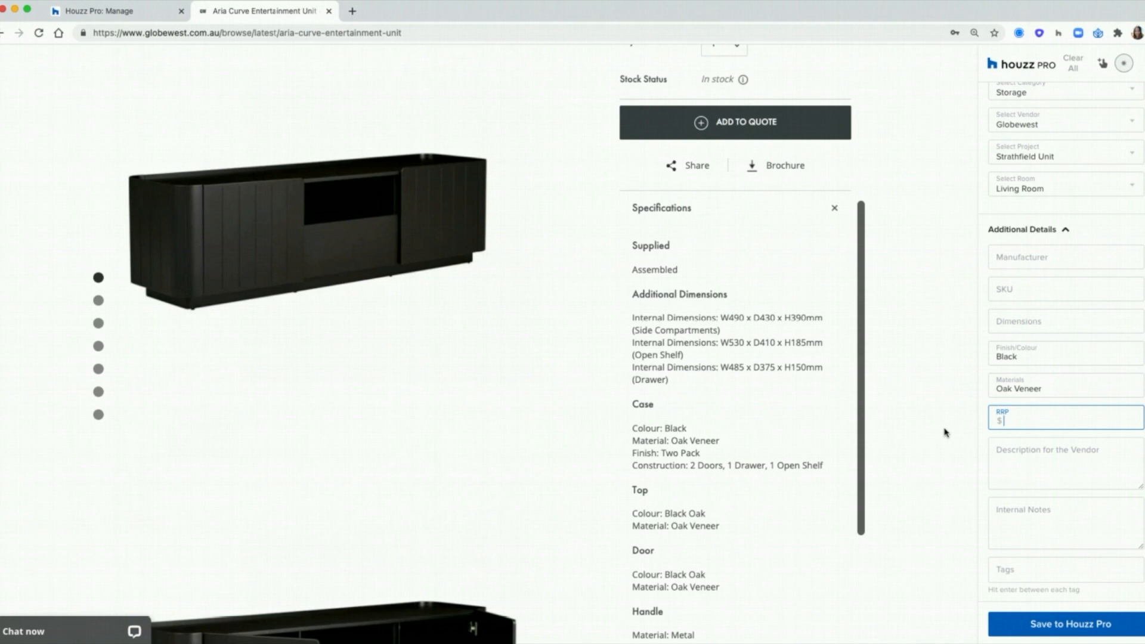
scroll(908, 427, "up", 10)
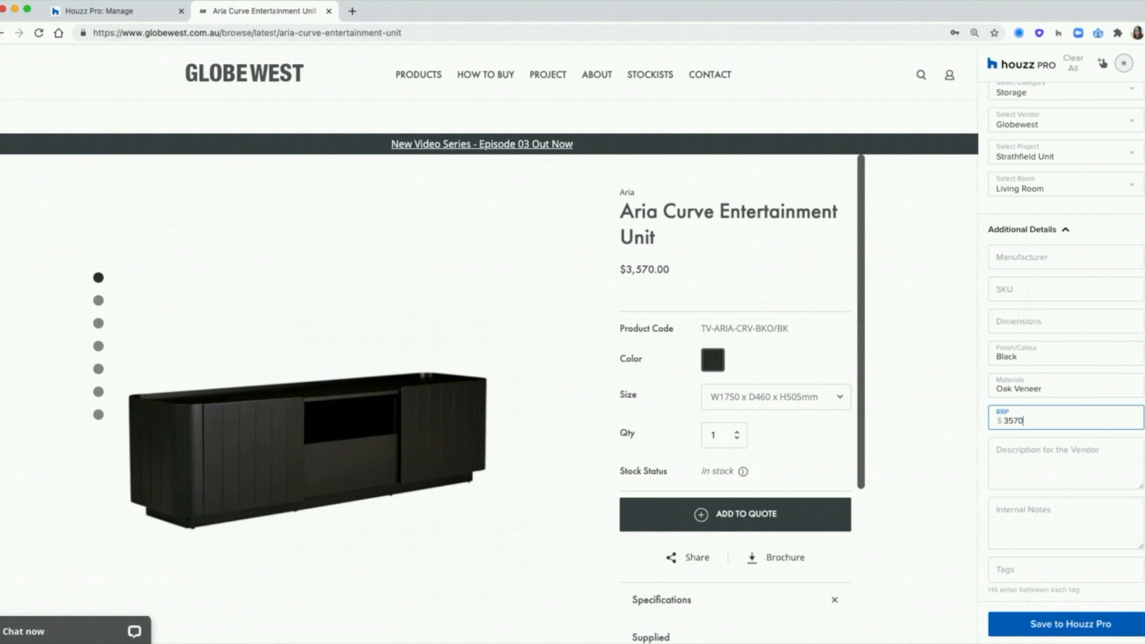
key("Tab")
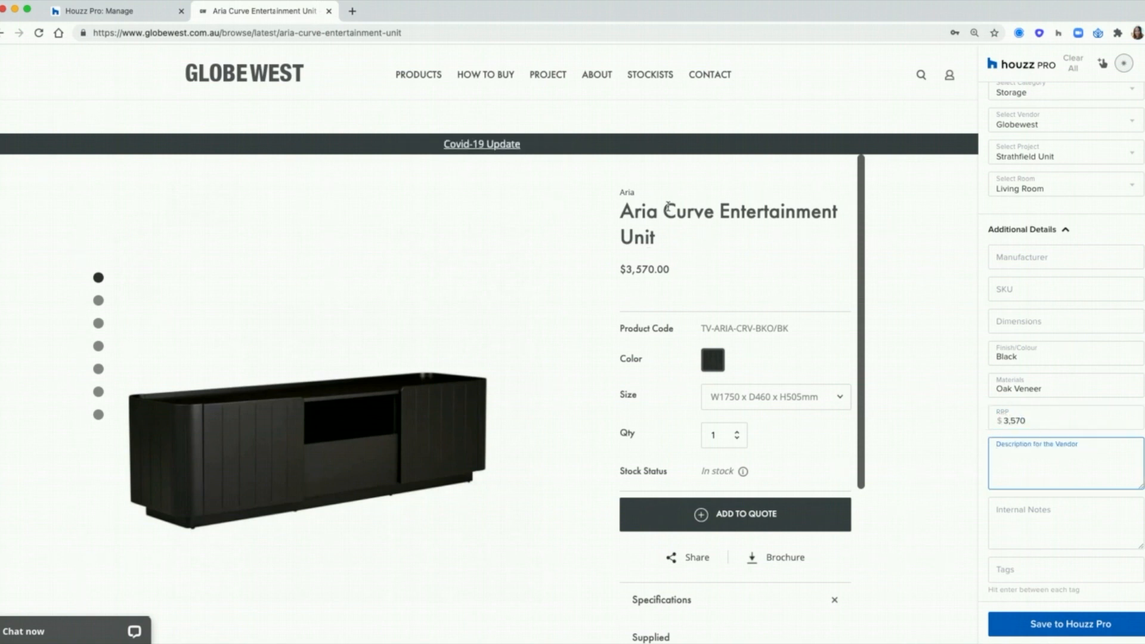
left_click_drag(1042, 413, 986, 415)
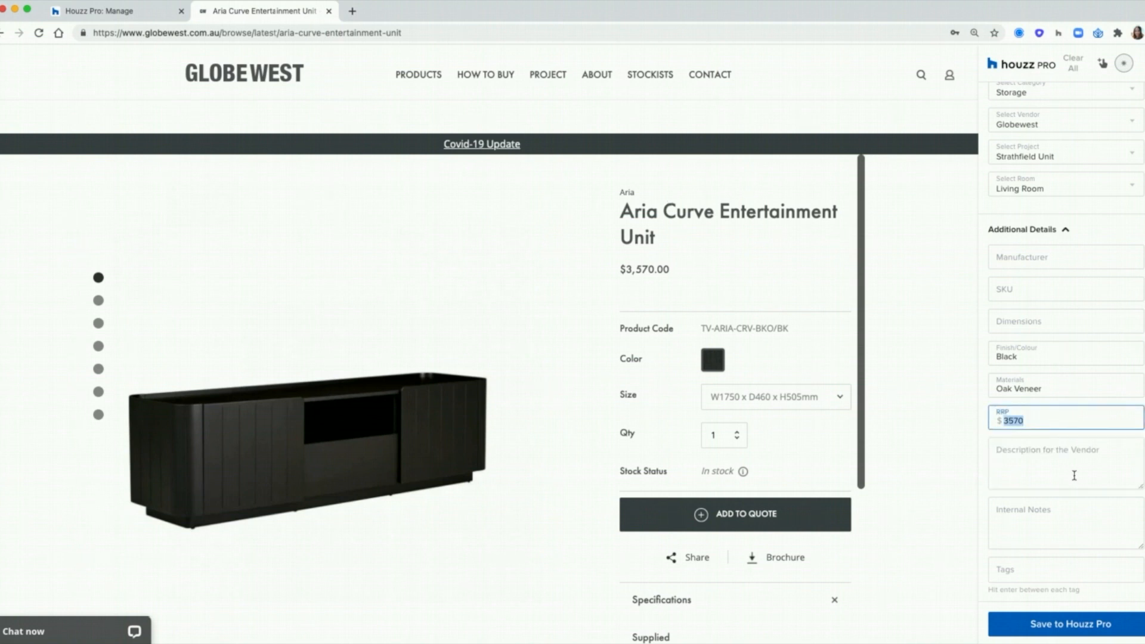
scroll(968, 453, "down", 2)
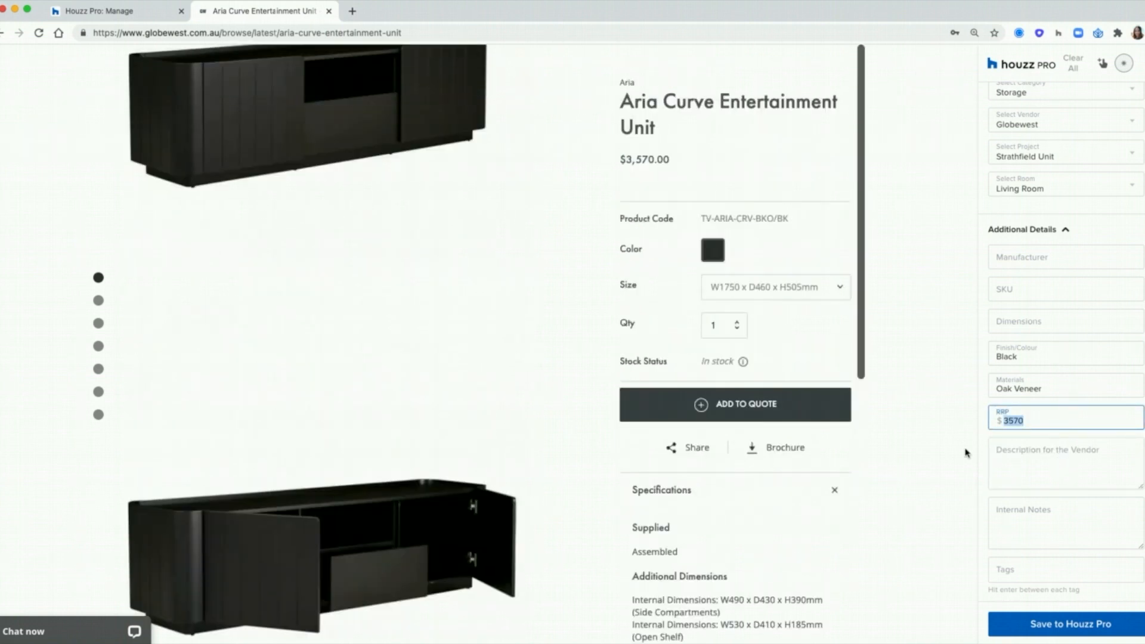
scroll(967, 454, "down", 4)
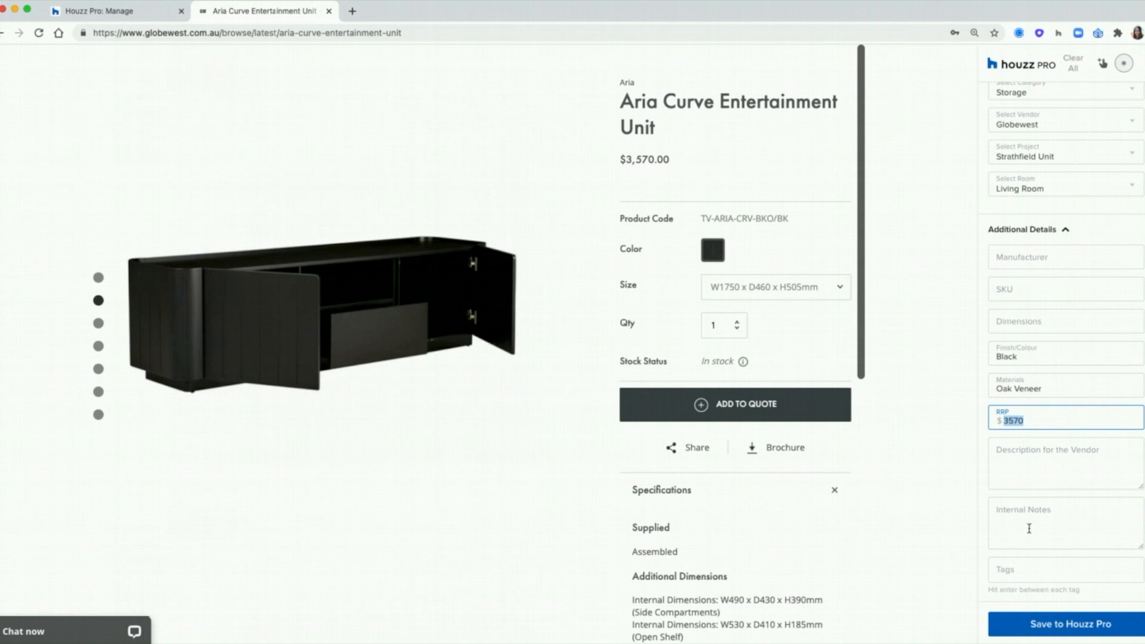
left_click(1029, 528)
scroll(835, 554, "down", 1)
left_click_drag(631, 534, 686, 534)
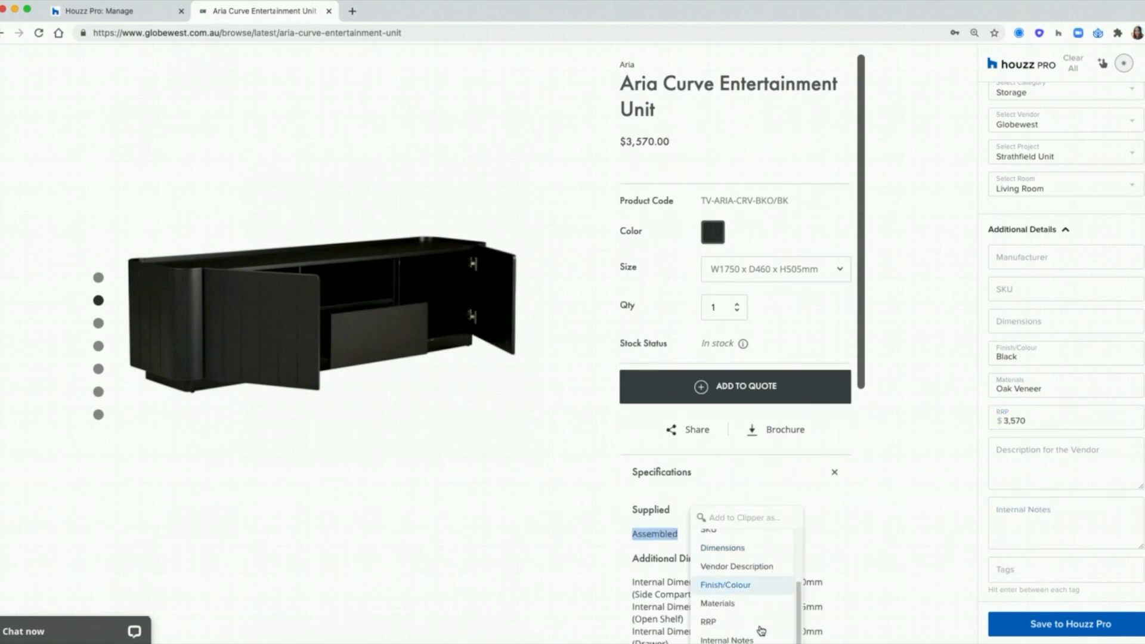
left_click(738, 401)
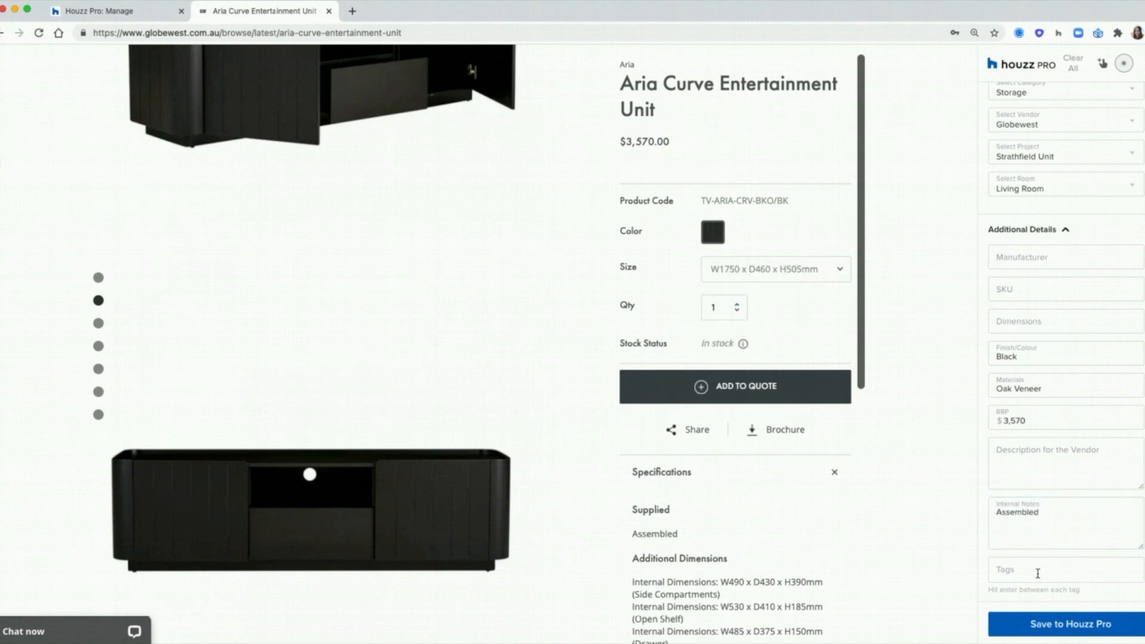
Step: Add tags uNIT, Wooden and GW, then save the product to Houzz Pro
left_click(1037, 574)
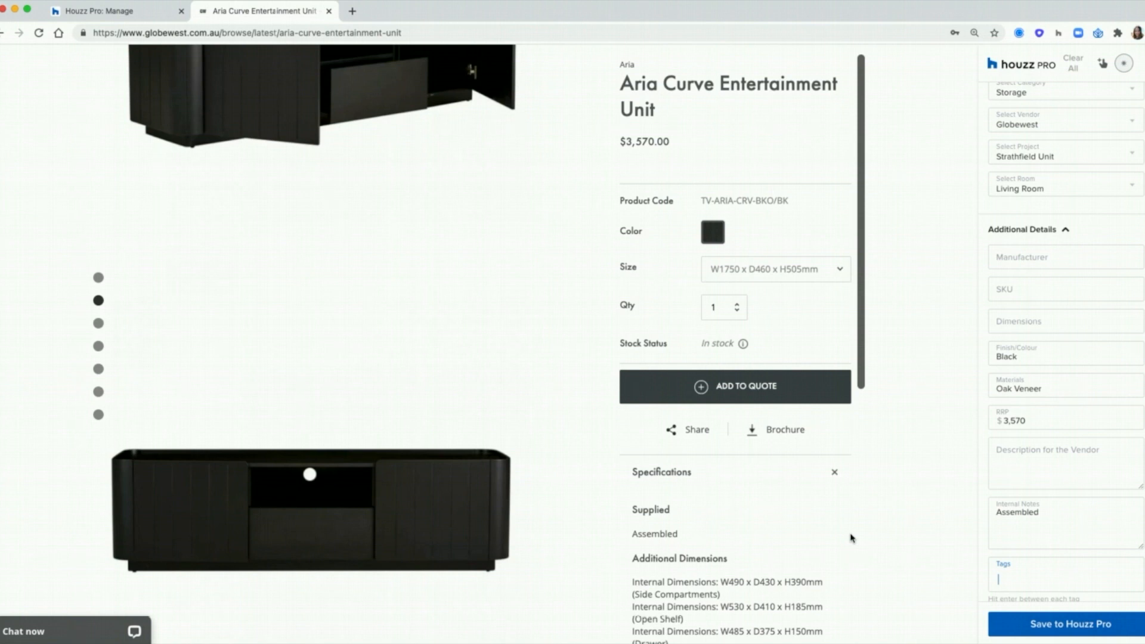
type("uNIT")
key("Return")
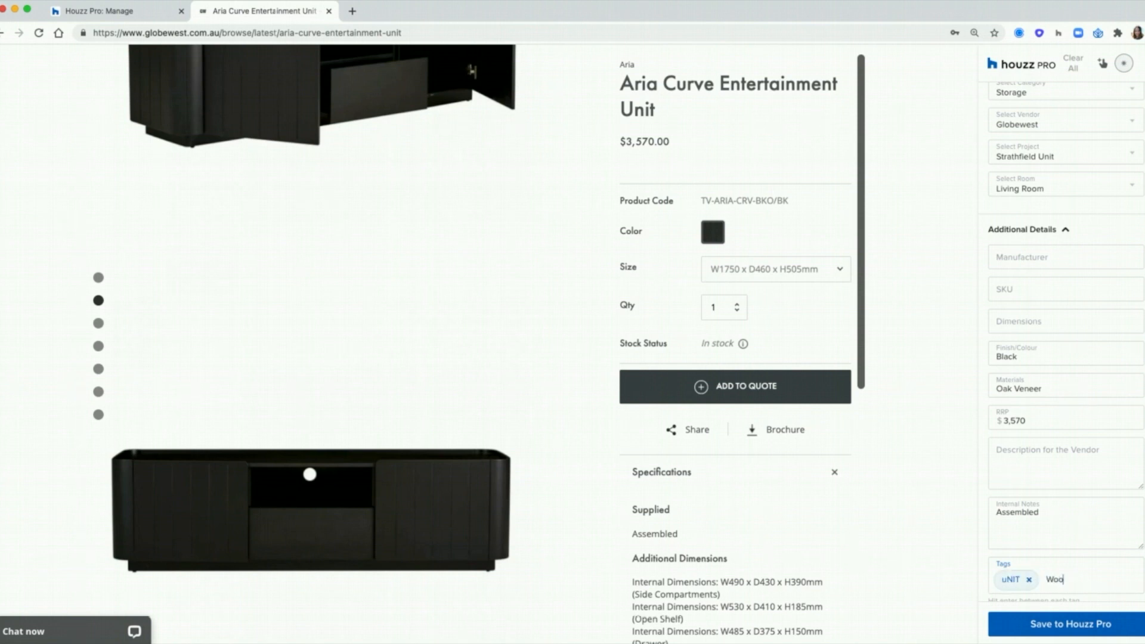
type("Wooden")
key("Return")
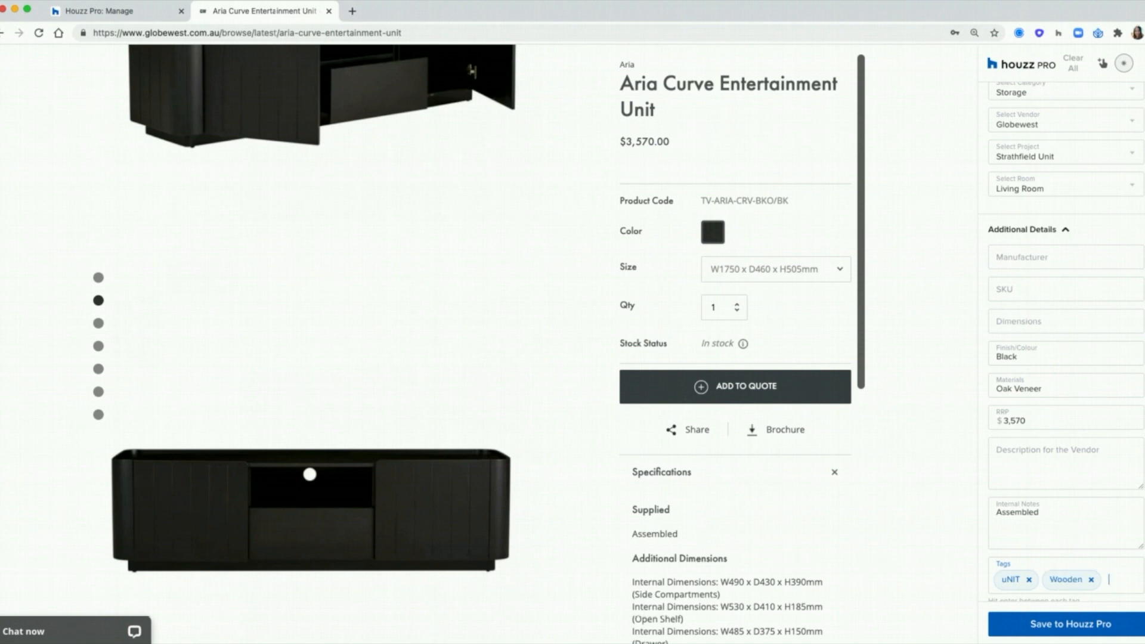
type("GW")
key("Return")
scroll(993, 586, "down", 2)
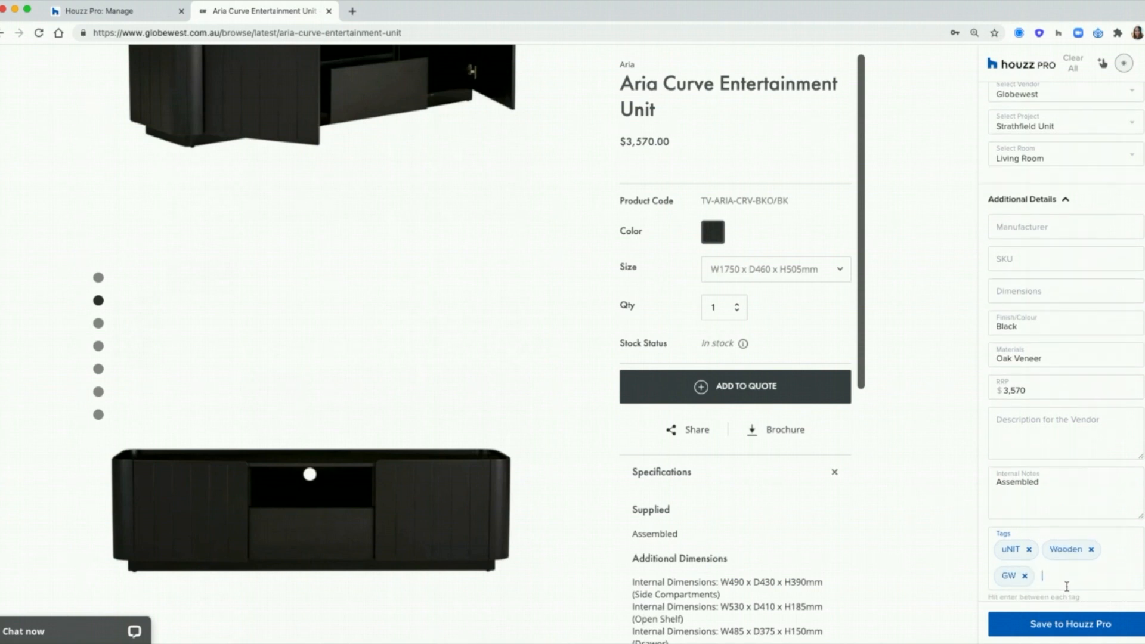
left_click(1081, 626)
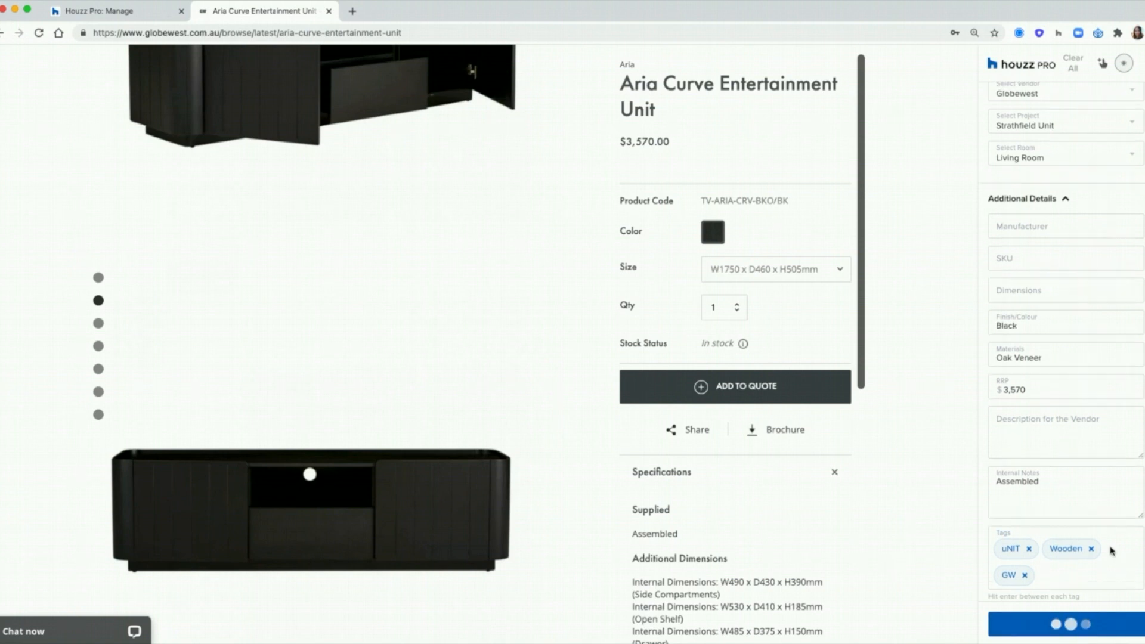
Step: Go back to the Strathfield Unit Proposals page and show the New Proposal options
left_click_drag(1057, 141, 999, 115)
left_click(1038, 126)
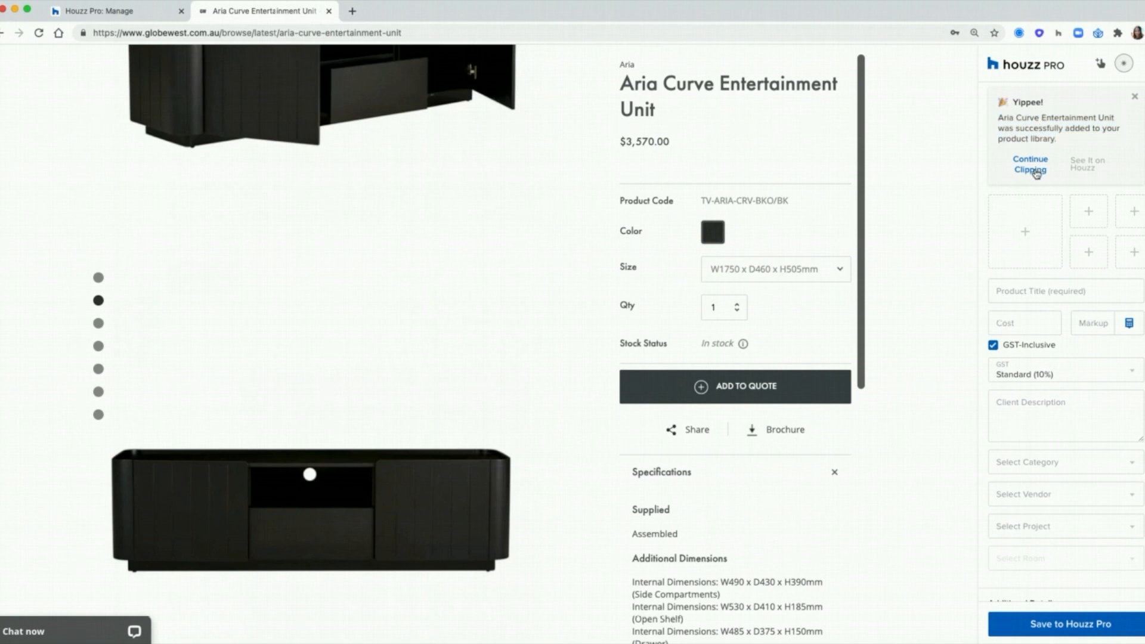
scroll(1091, 268, "up", 4)
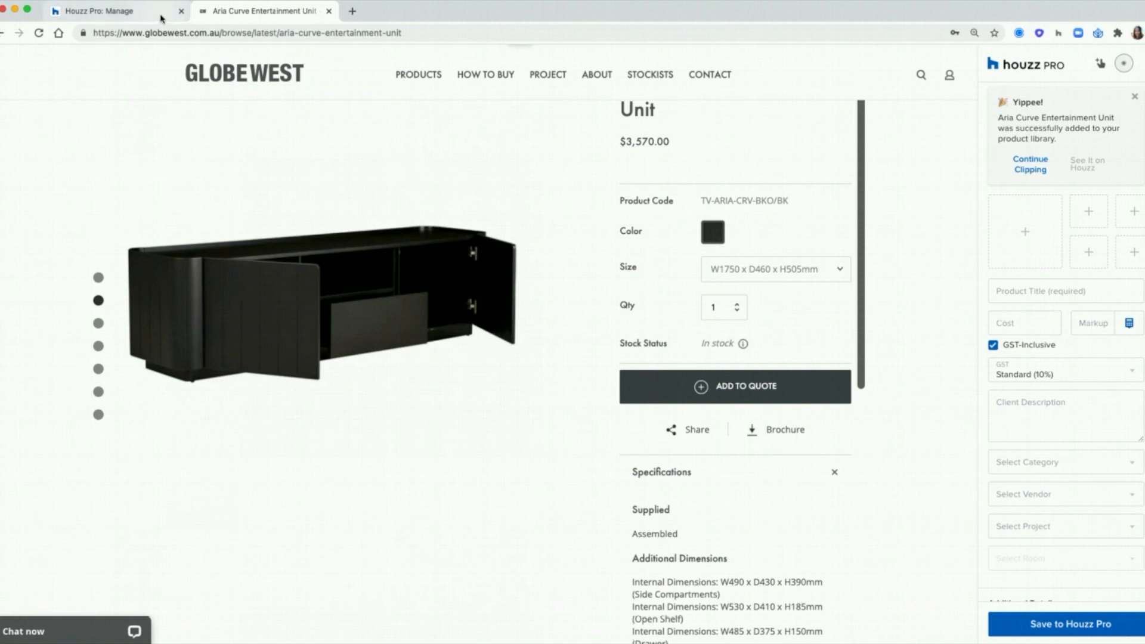
left_click(161, 14)
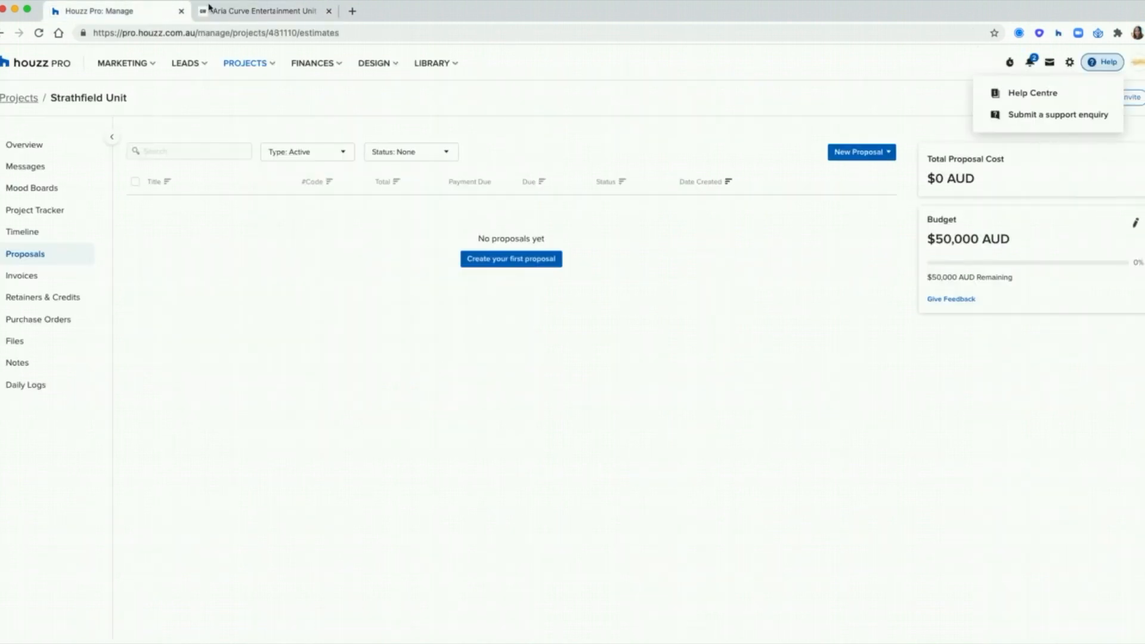
left_click(823, 350)
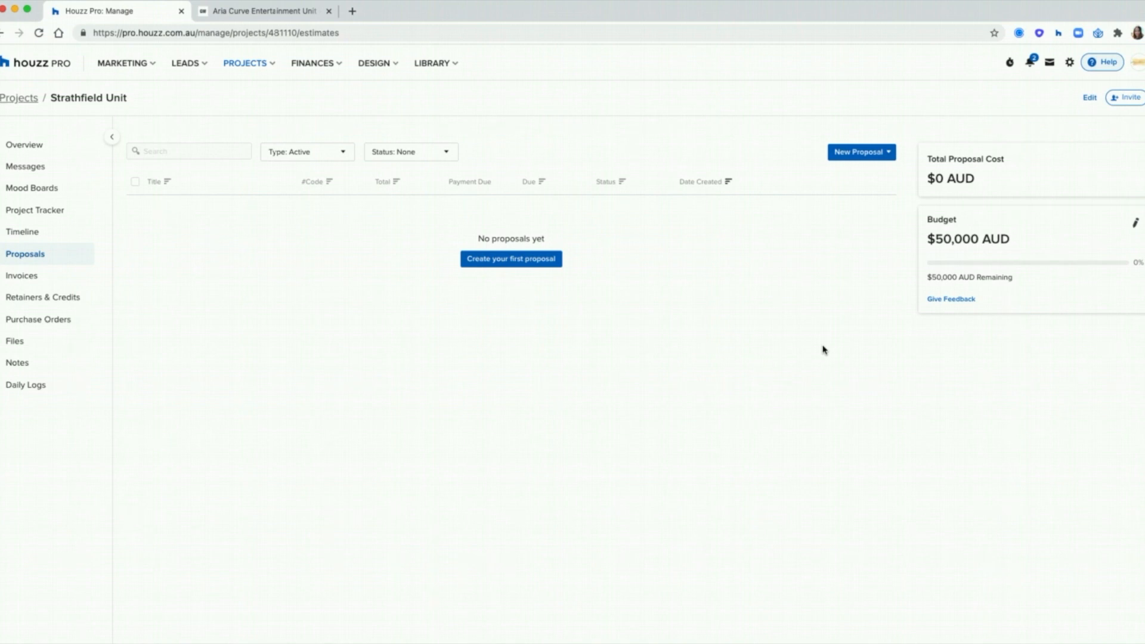
left_click(875, 153)
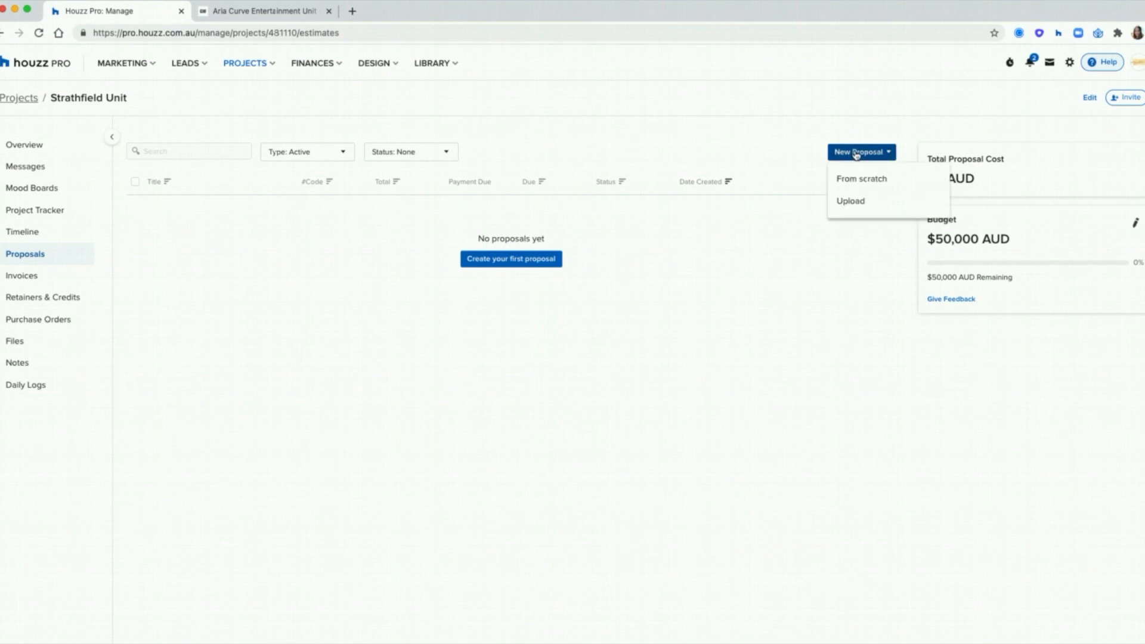
Step: Start a proposal from scratch titled 'Proposal for Living Room'
left_click(897, 183)
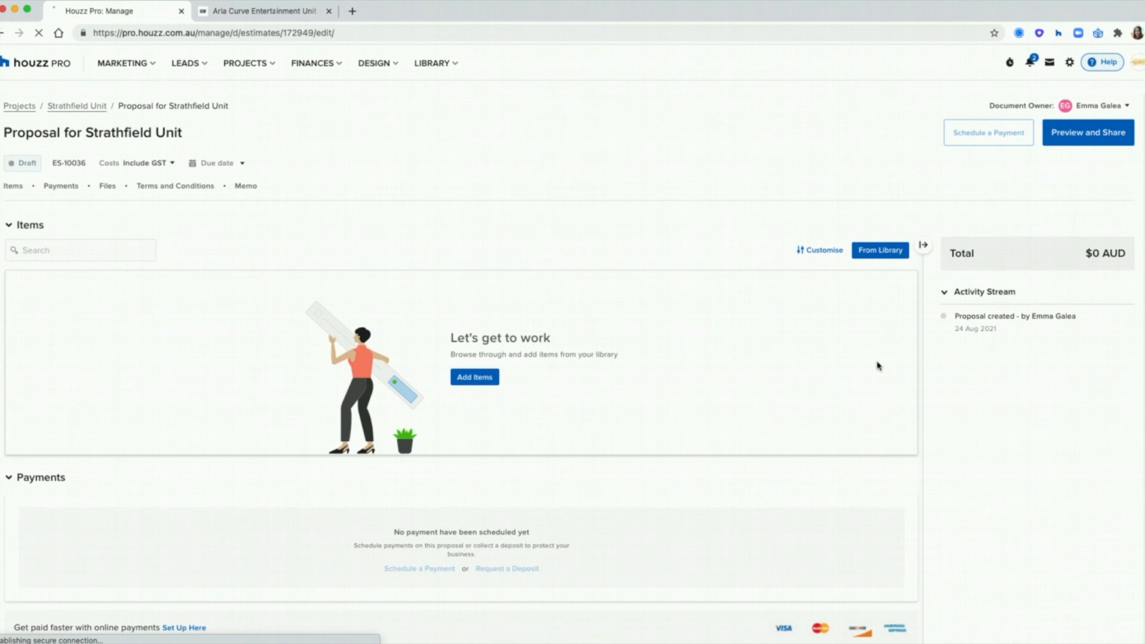
left_click(108, 135)
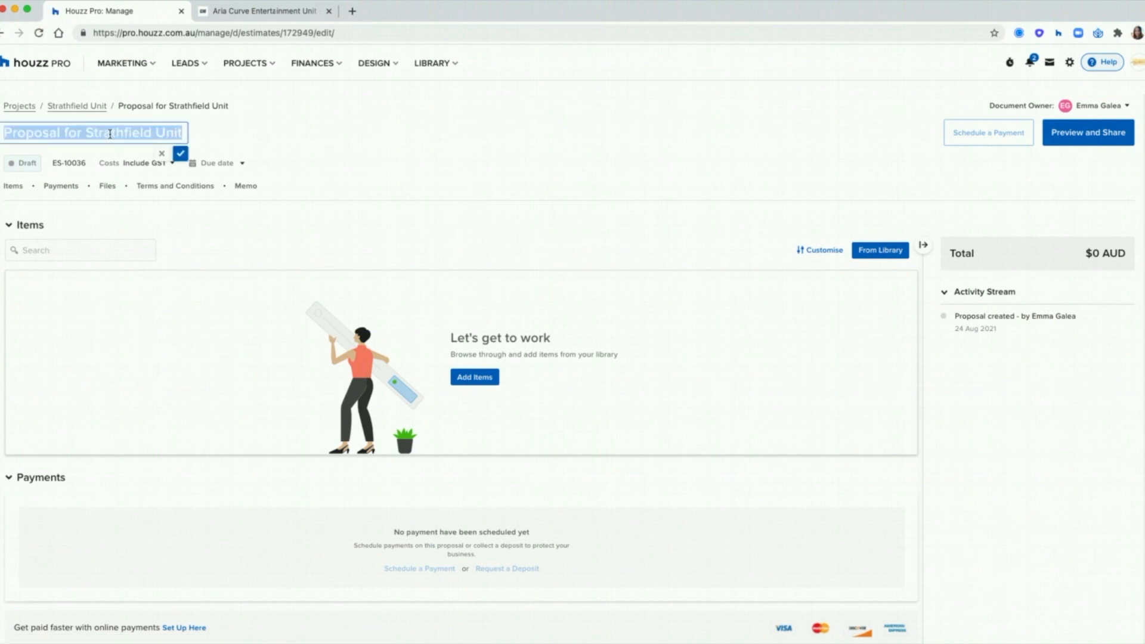
type("Proposal for Living ROO")
key("BackSpace")
key("BackSpace")
type("oom")
left_click(161, 154)
Step: Make costs include GST and set the due date to 28 October 2021
left_click(155, 165)
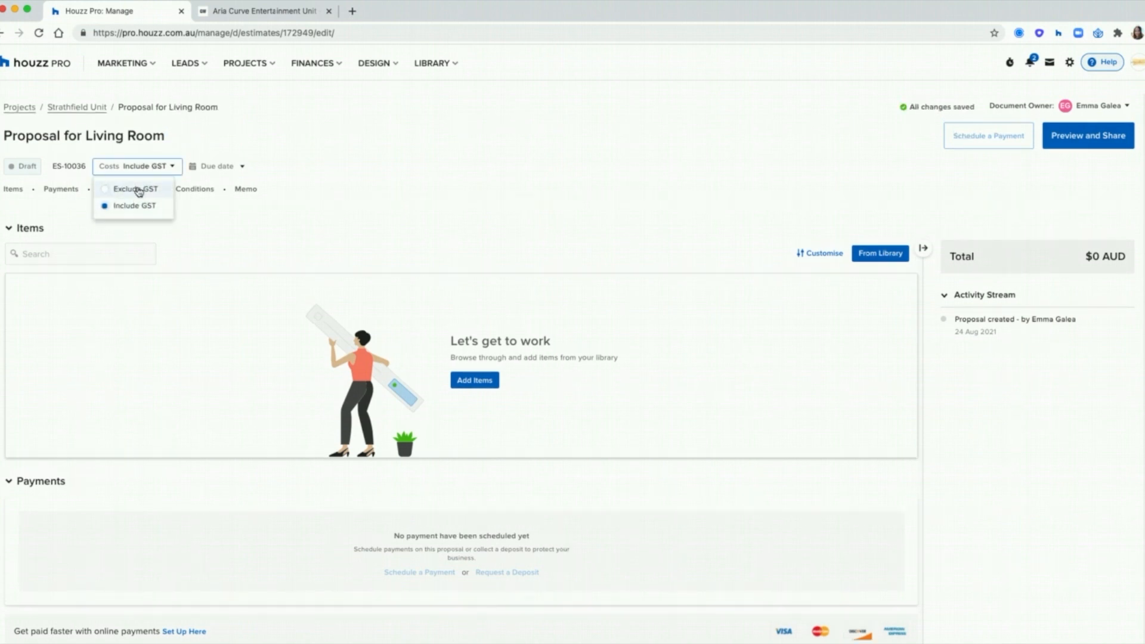
left_click(221, 169)
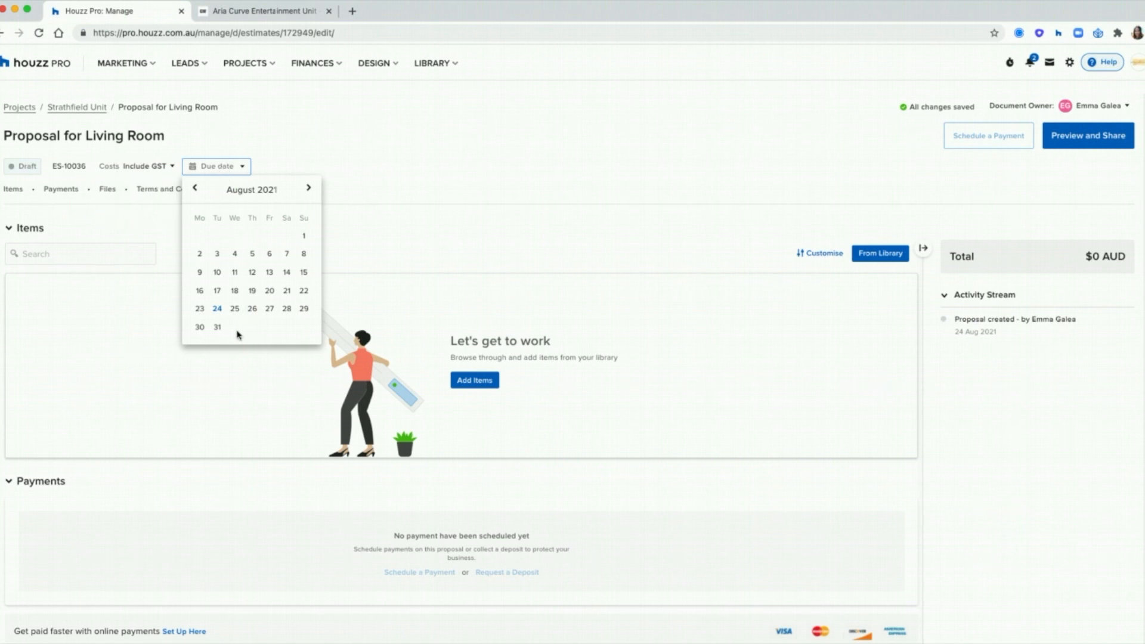
left_click(309, 189)
left_click(310, 189)
left_click(252, 308)
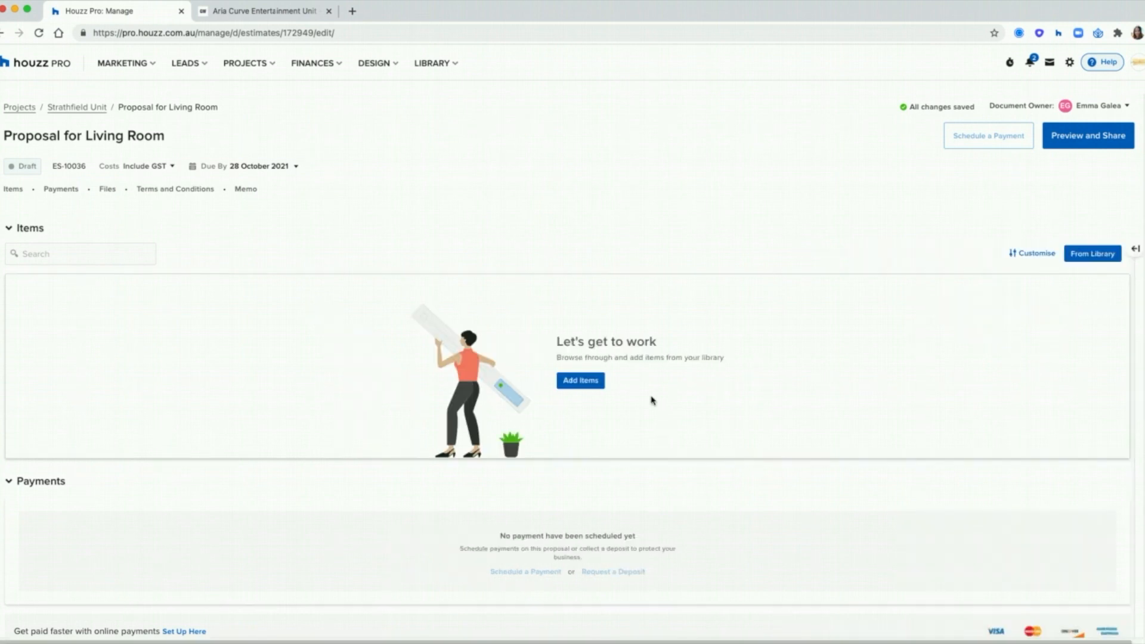
Step: Add the Aria Curve unit, Sketch Base sofa and Easton lamp from project items and the library
left_click(1076, 253)
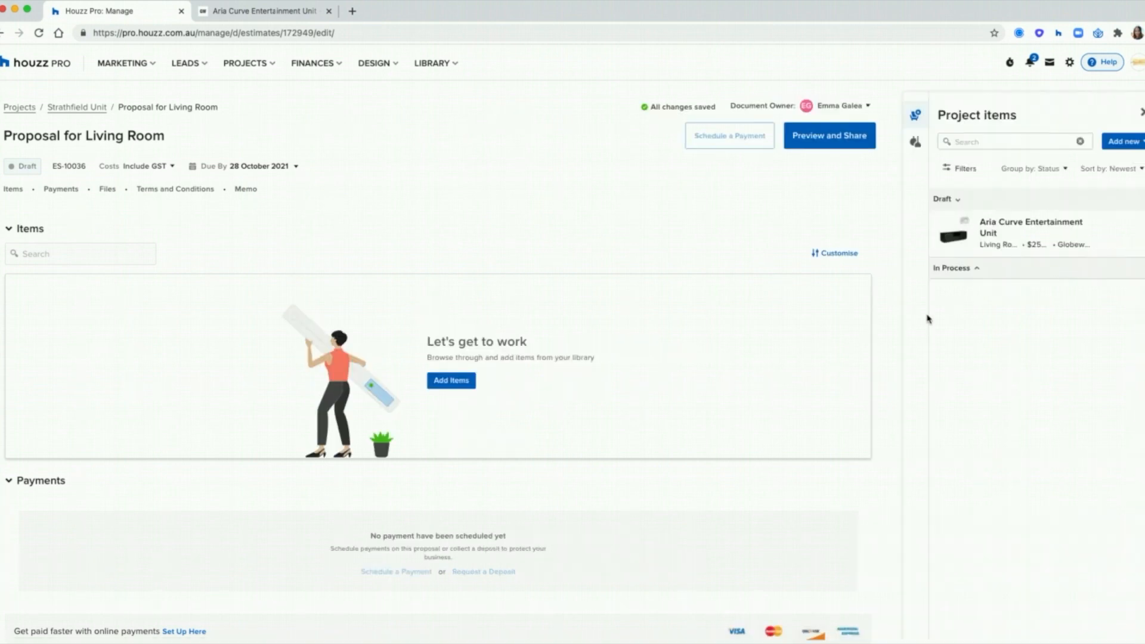
mouse_move(1087, 236)
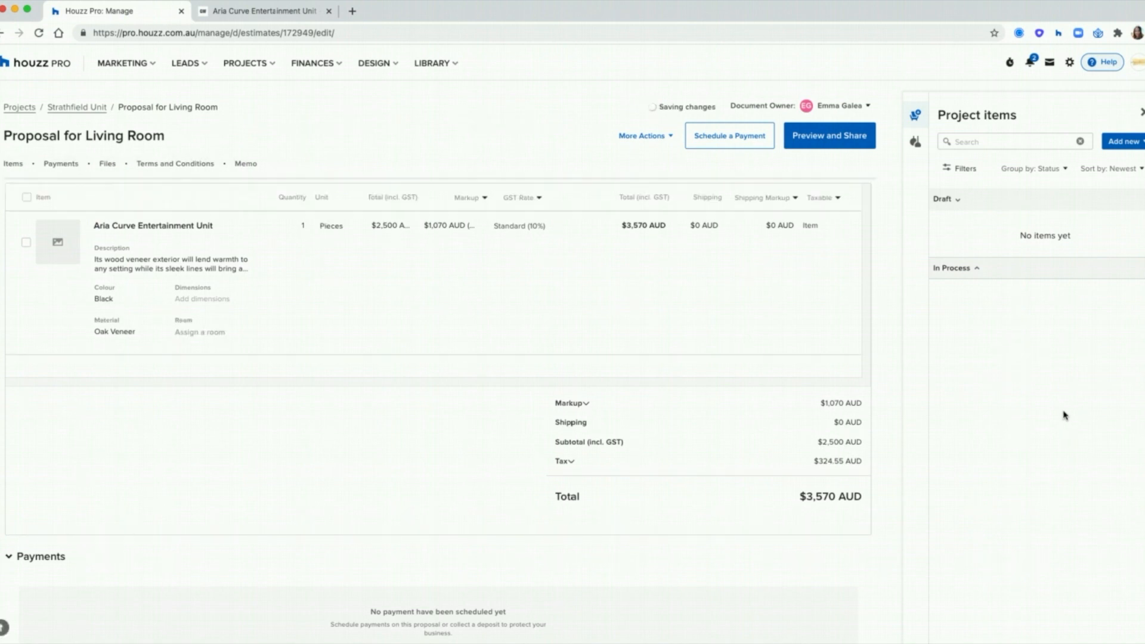
left_click(915, 146)
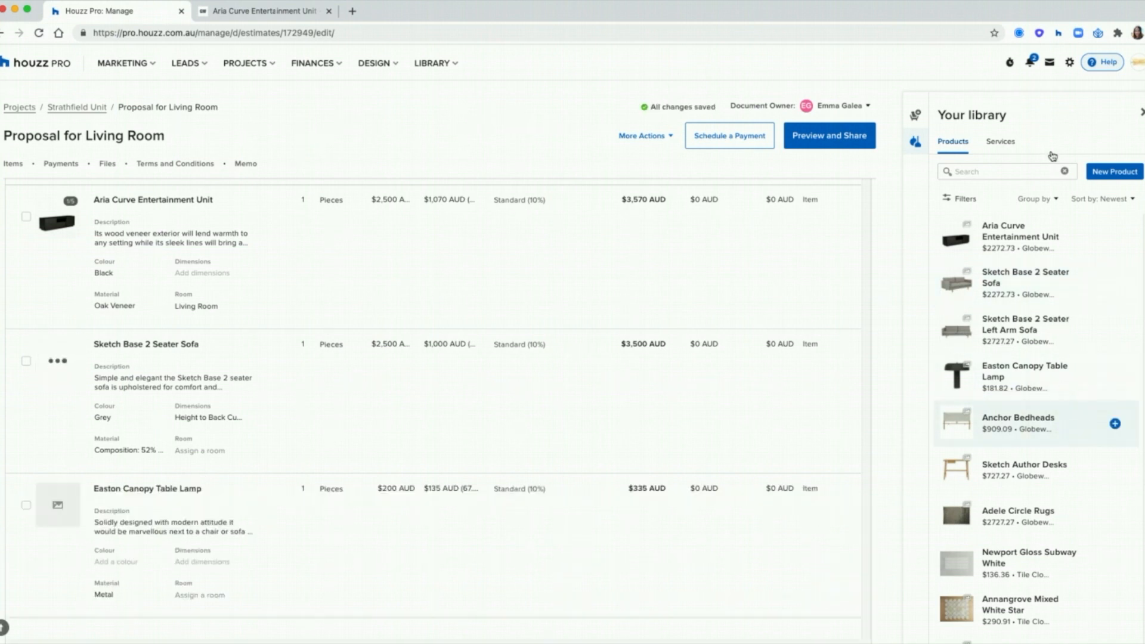
Step: Add the $100 Consultation service from library services, then close the library panel
left_click(1000, 142)
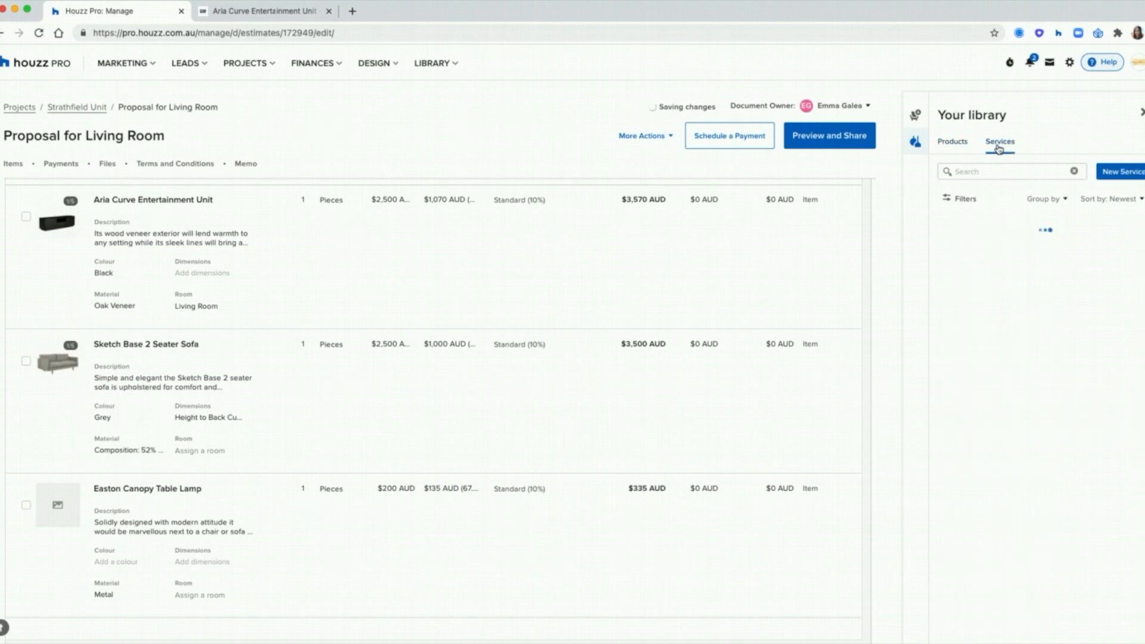
mouse_move(1048, 299)
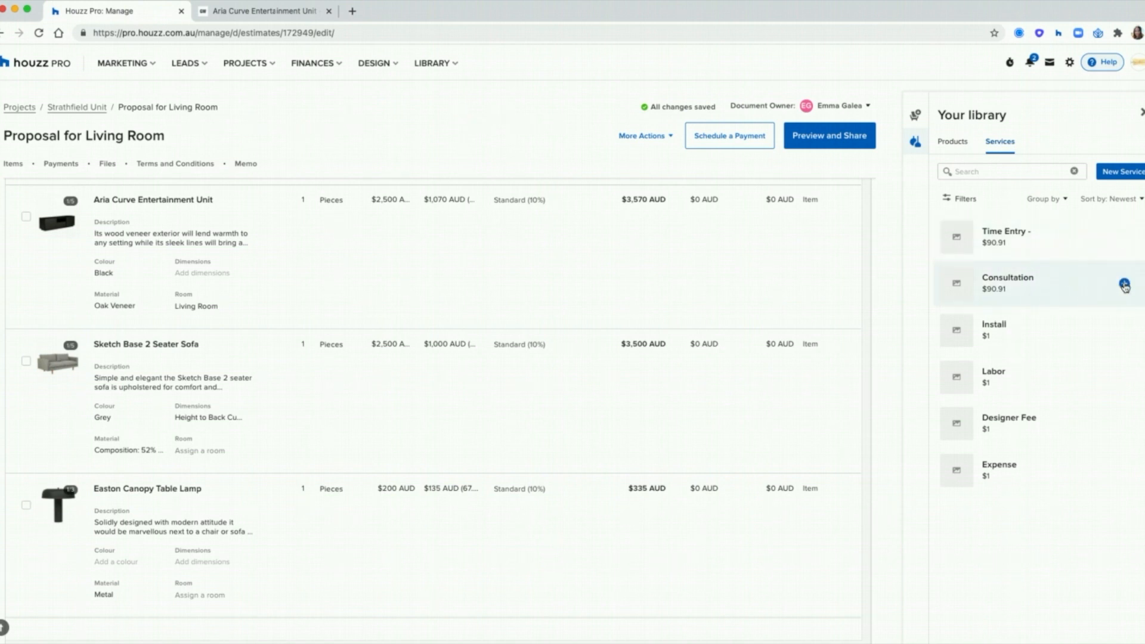
left_click(1066, 288)
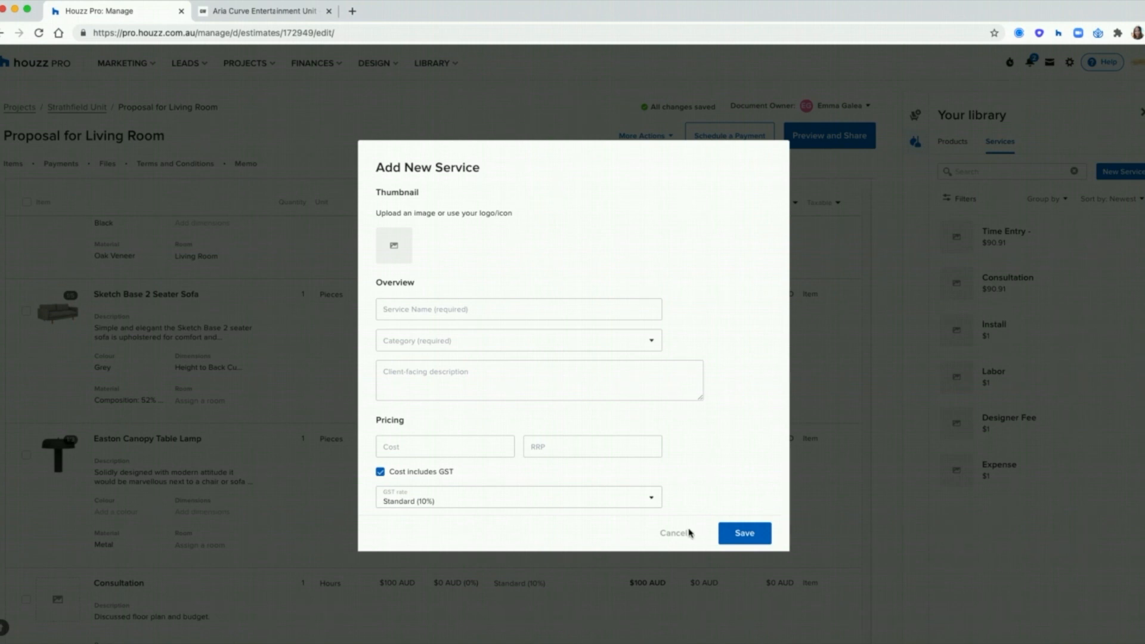
left_click(1124, 173)
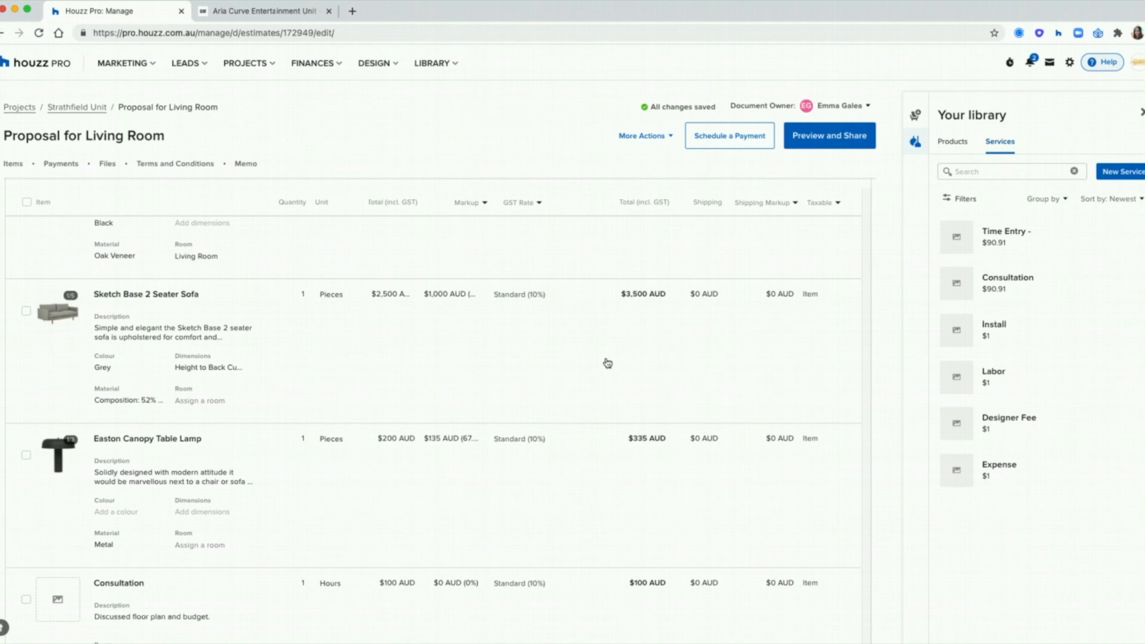
scroll(608, 364, "up", 2)
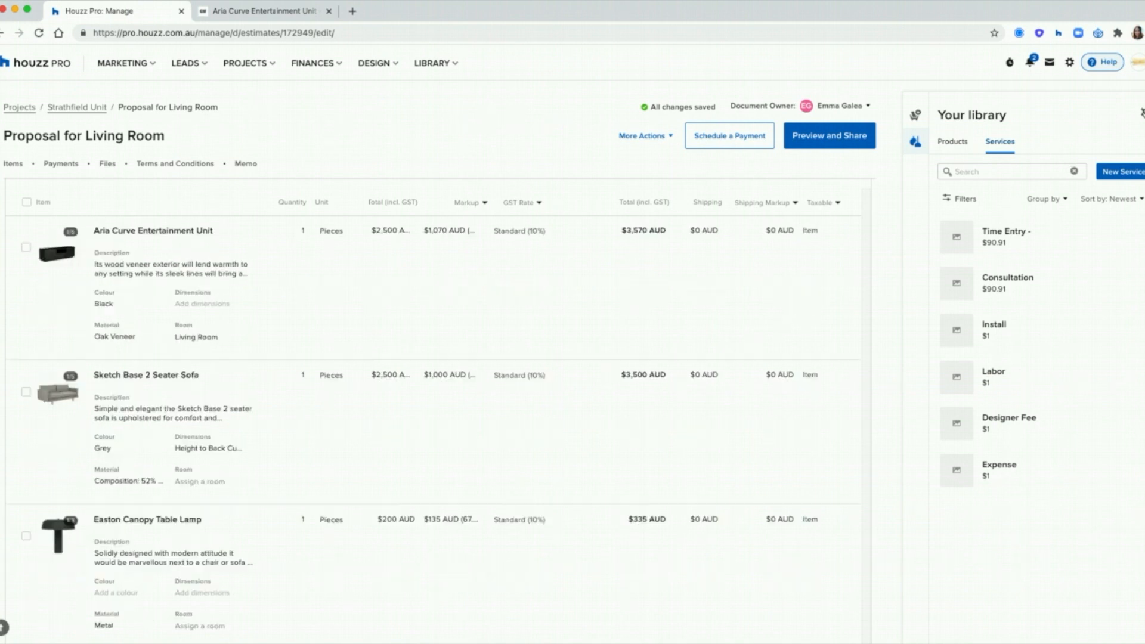
left_click(1142, 114)
Step: Set the Aria Curve unit's RRP to 5,000 and show the client its 28.6% discount
scroll(490, 349, "up", 1)
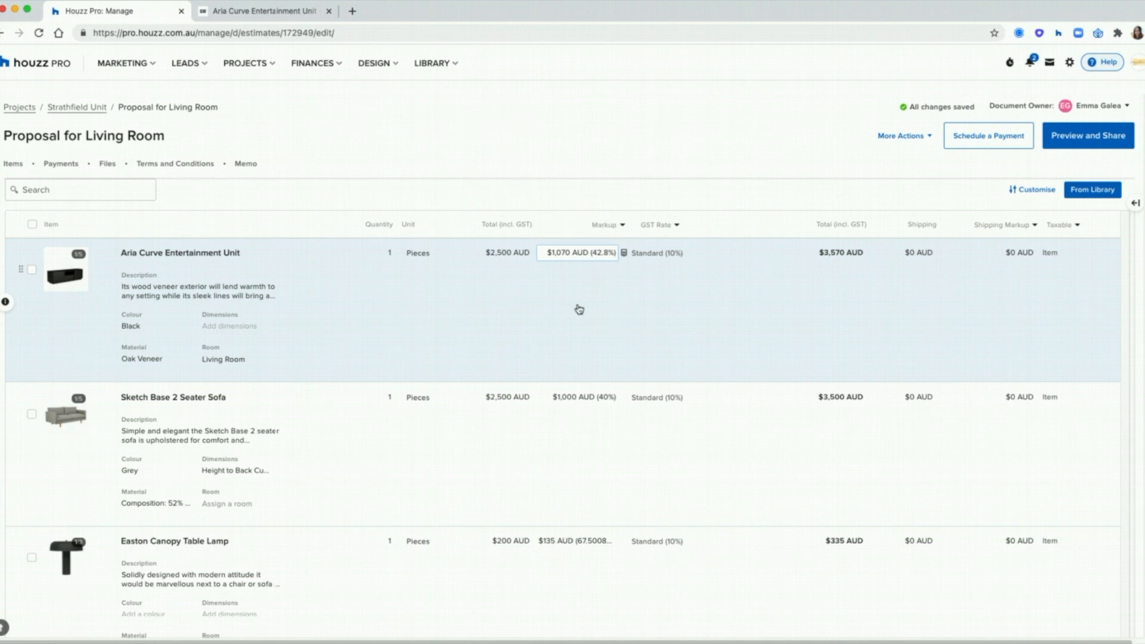
left_click(625, 255)
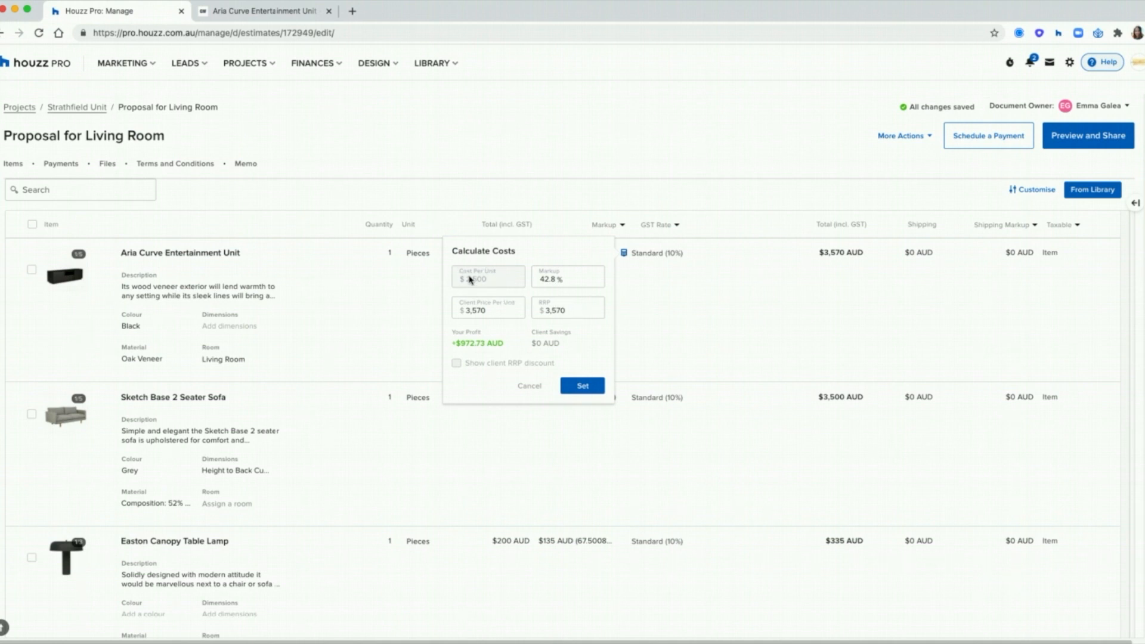
left_click(480, 310)
double_click(482, 310)
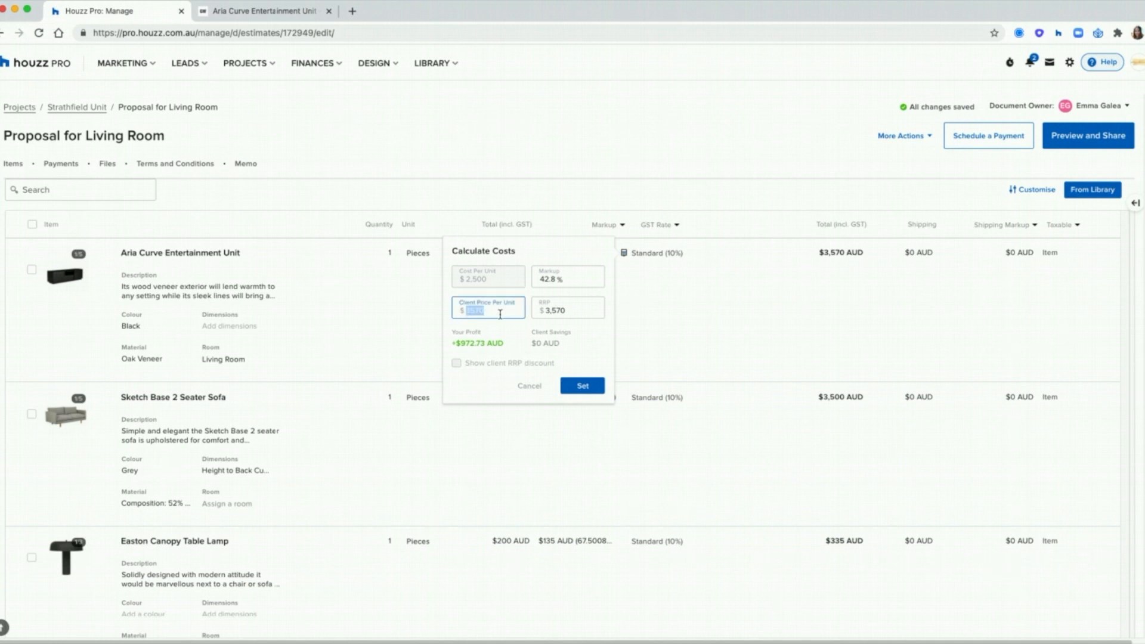
double_click(535, 309)
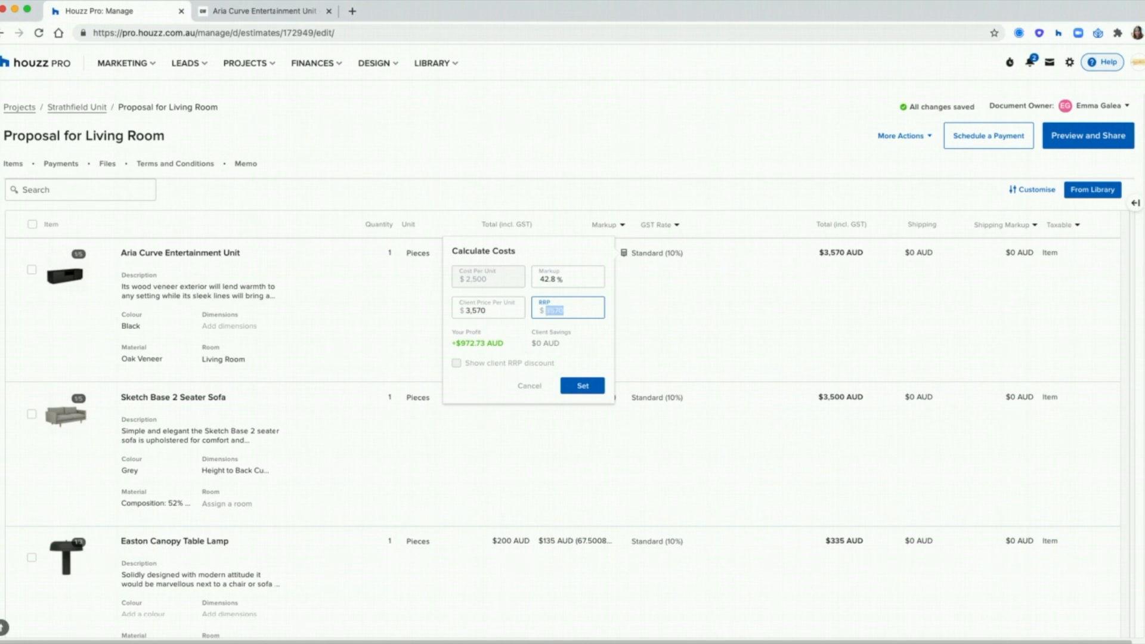
type("5,00")
type("00")
left_click(496, 365)
left_click(495, 365)
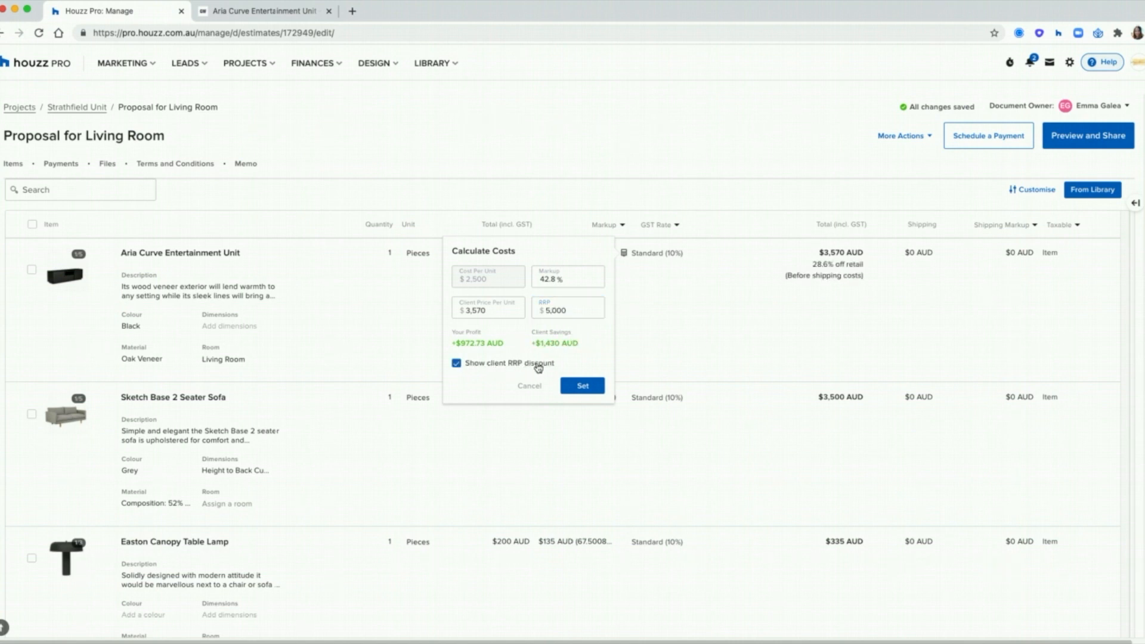
left_click(582, 388)
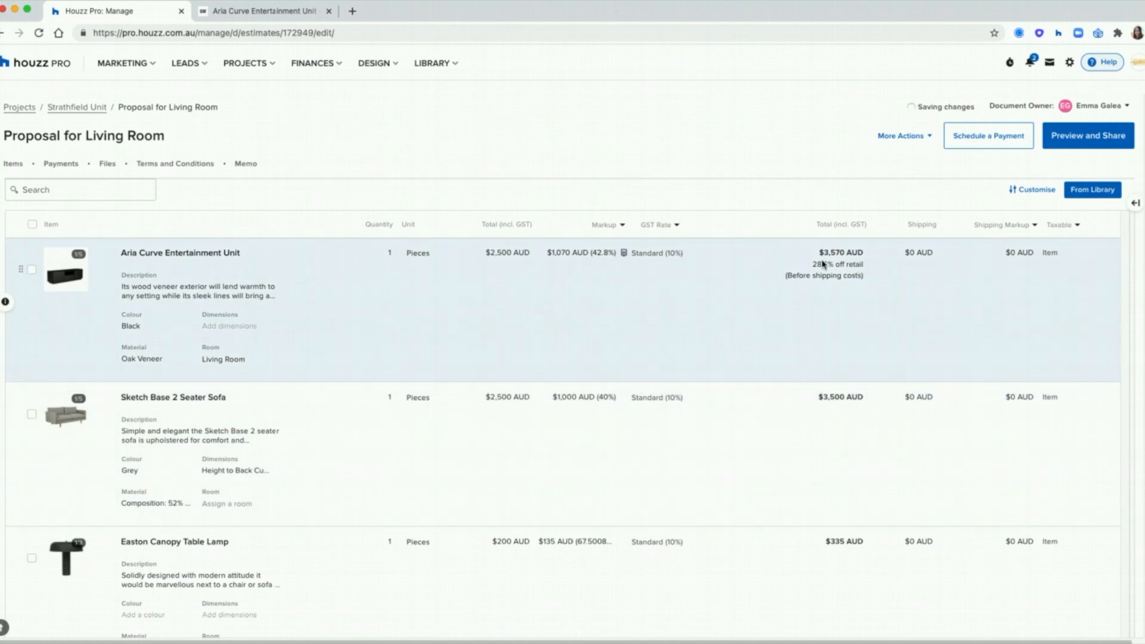
triple_click(812, 266)
Step: Set quantities to 2 Aria Curve units and 4 Sketch Base sofas
left_click(387, 253)
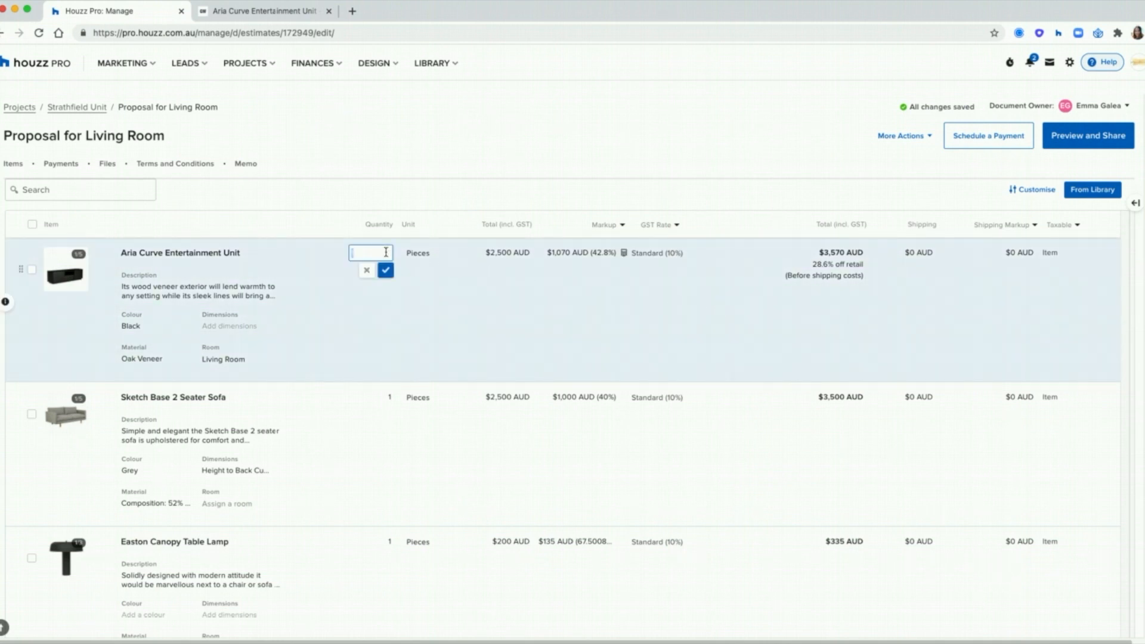
type("2")
left_click(374, 395)
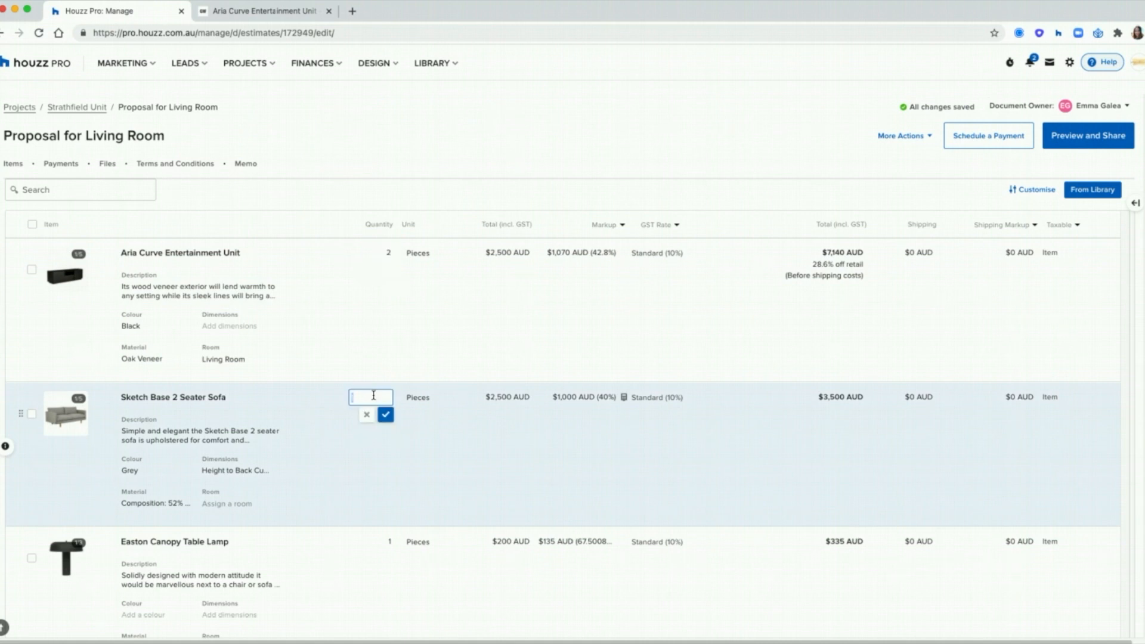
type("4")
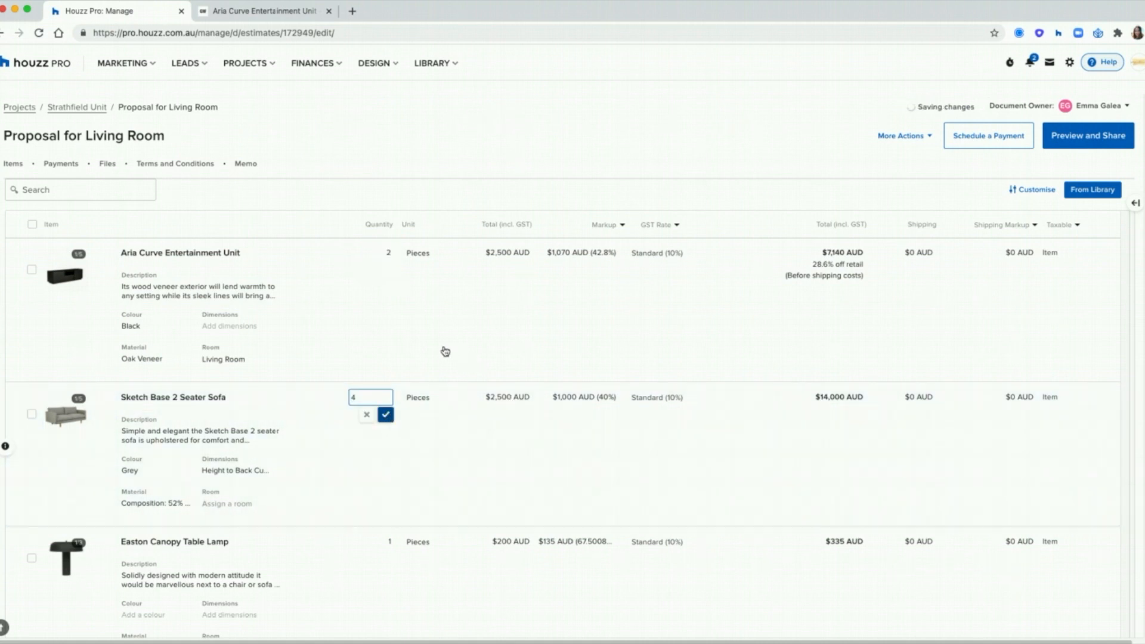
key("Return")
scroll(445, 351, "down", 2)
scroll(445, 351, "down", 1)
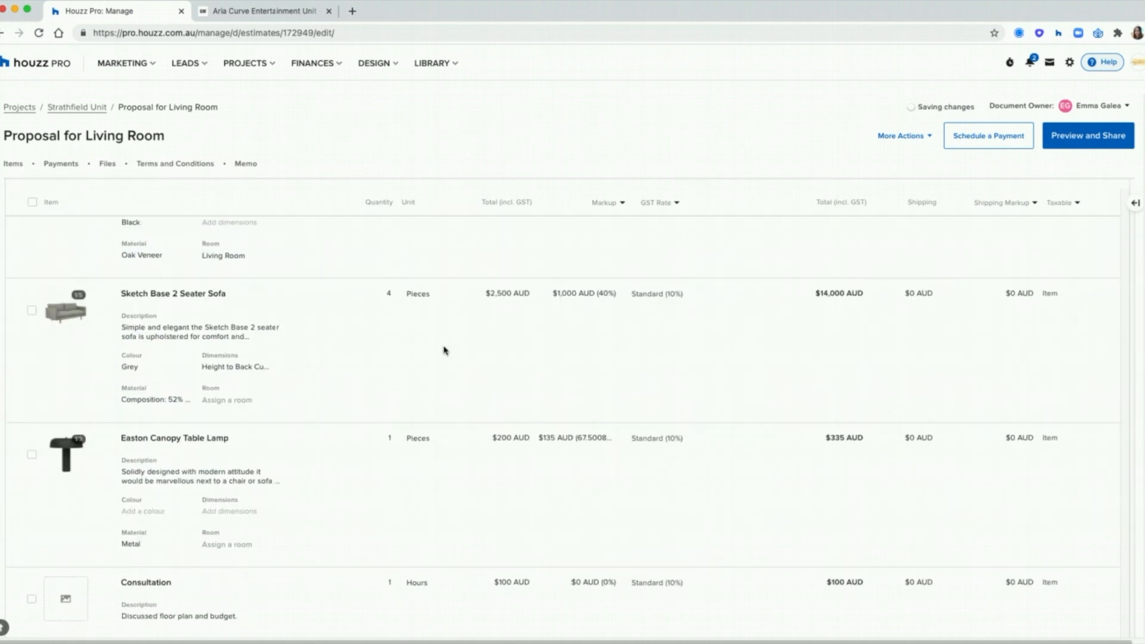
Step: Charge $12 shipping on the Sketch sofa, then select the Aria Curve row
left_click(917, 294)
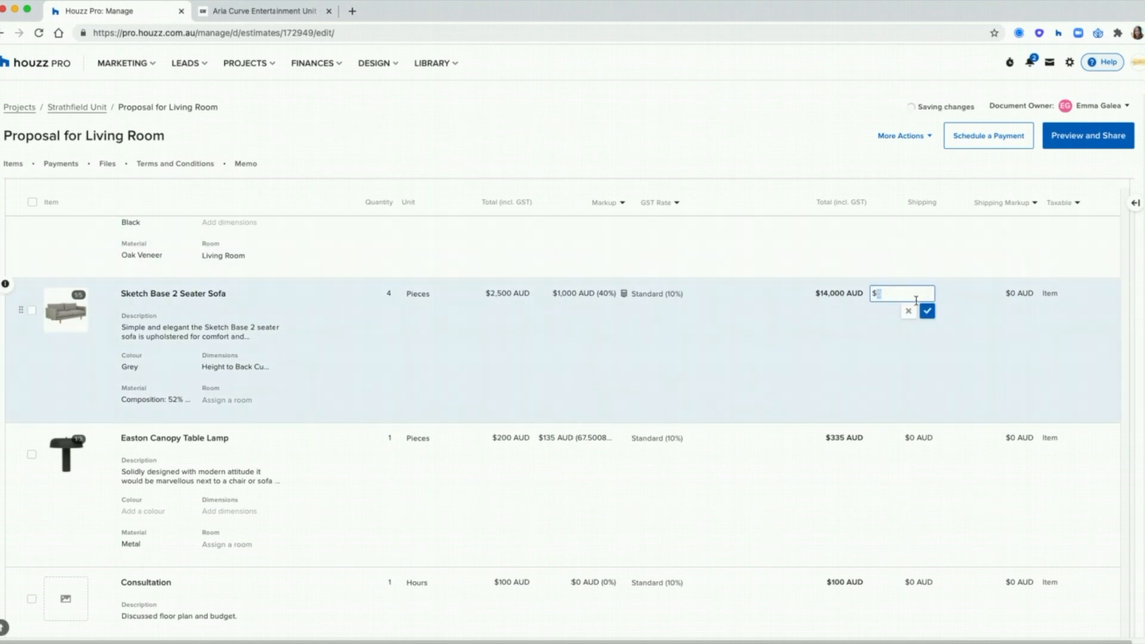
type("12")
left_click(928, 312)
scroll(939, 334, "up", 1)
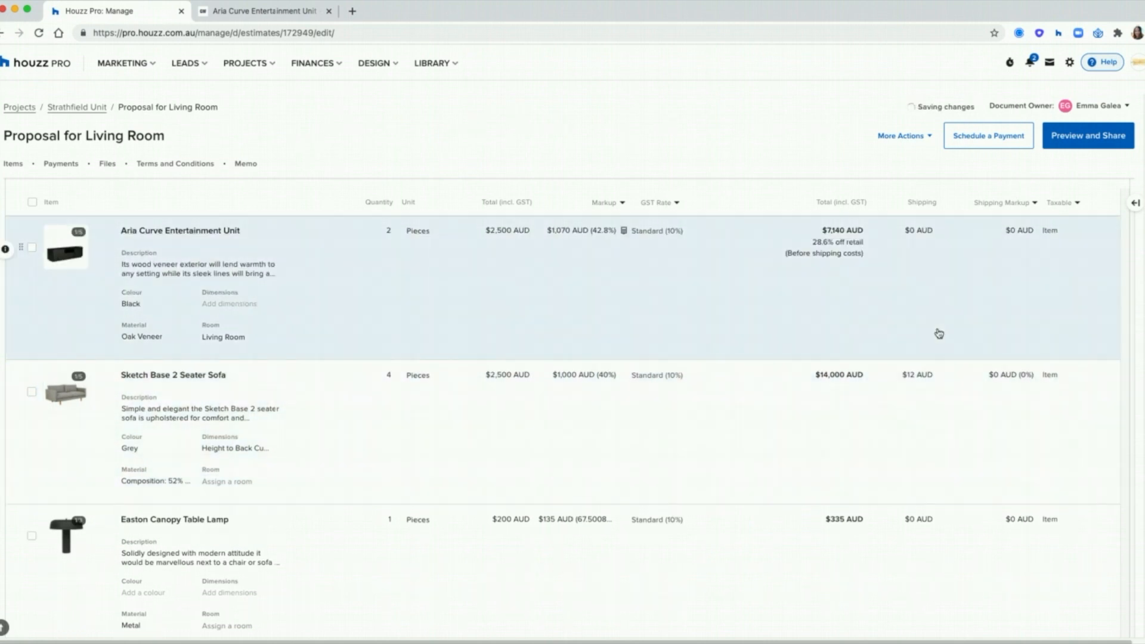
scroll(939, 333, "up", 1)
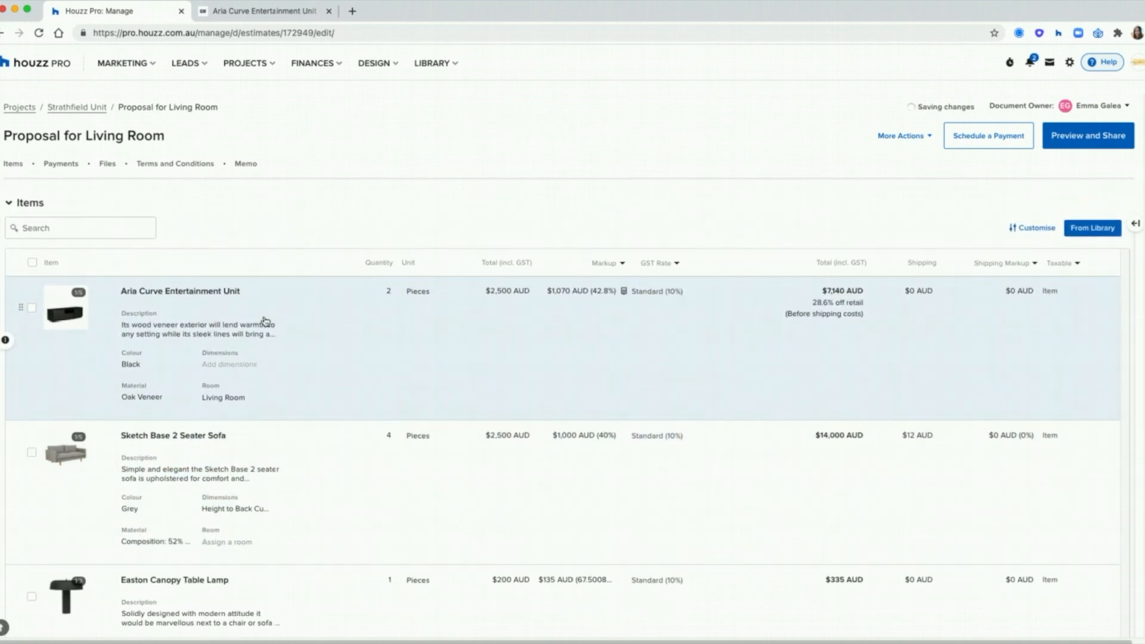
left_click(33, 334)
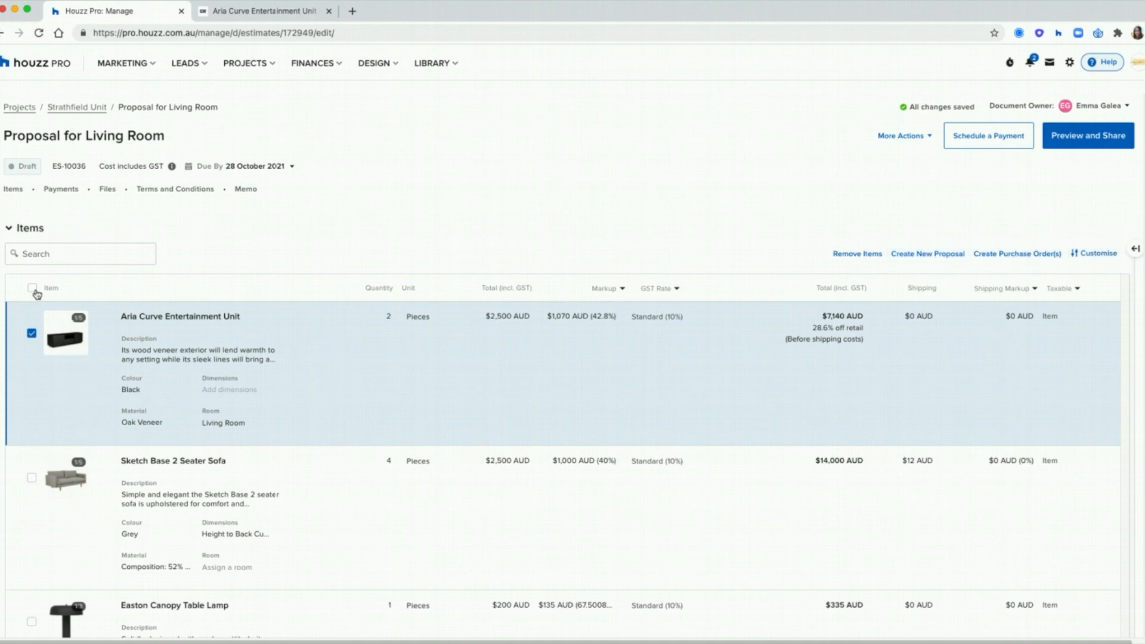
Step: Enable per-item client approval in the item display options, keeping images shown, then go to Payments
left_click(32, 332)
left_click(1019, 252)
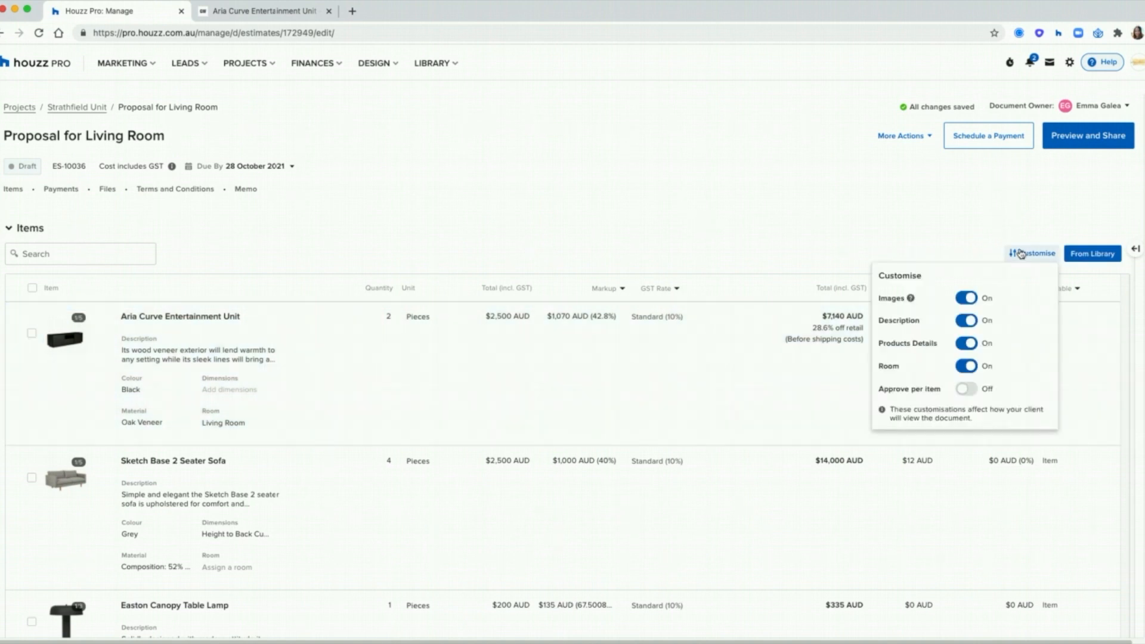
left_click(969, 299)
left_click(970, 299)
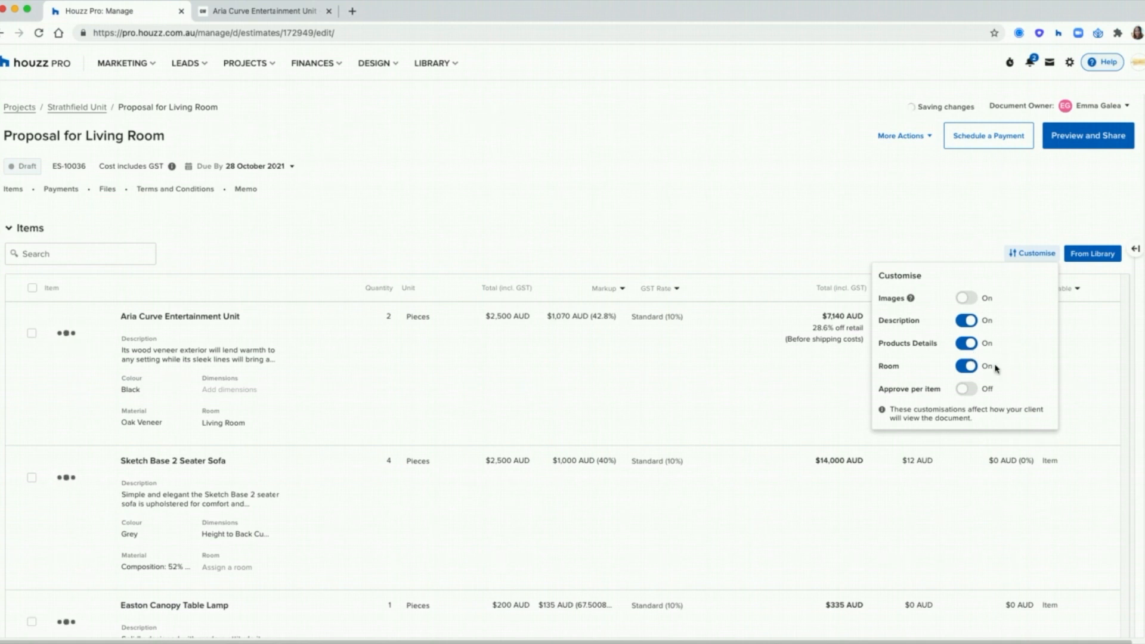
left_click(978, 392)
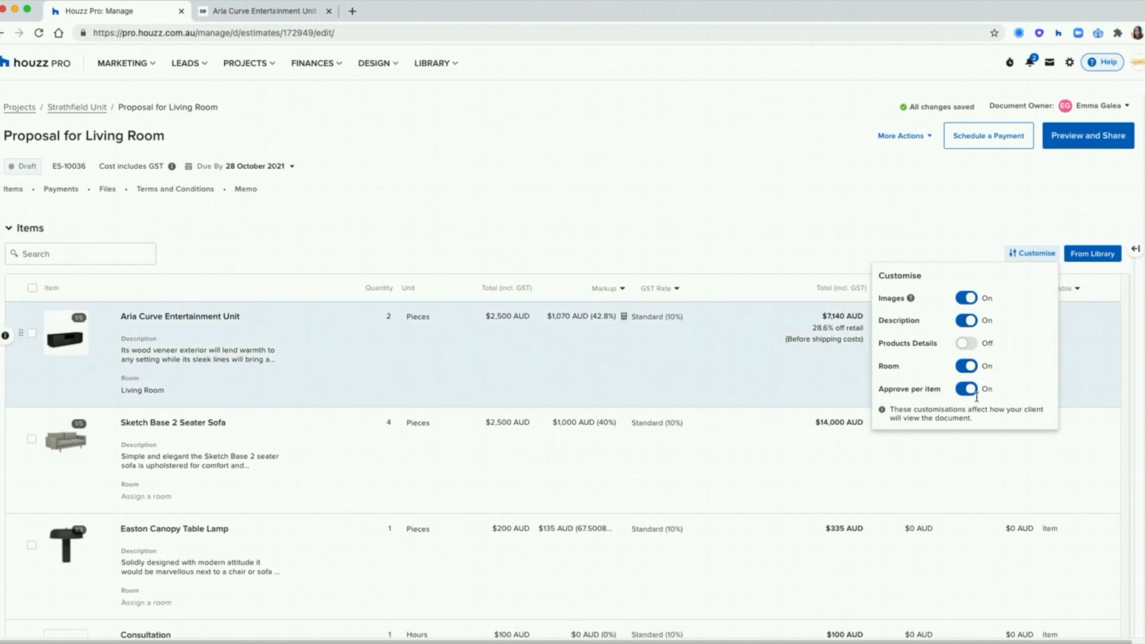
left_click(827, 189)
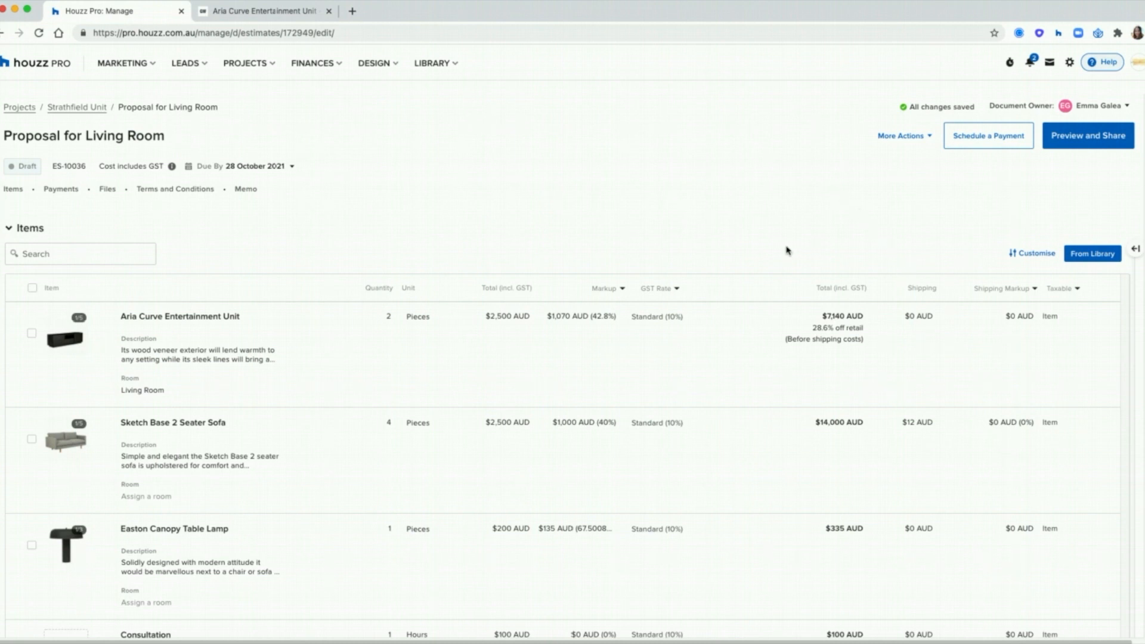
left_click(57, 190)
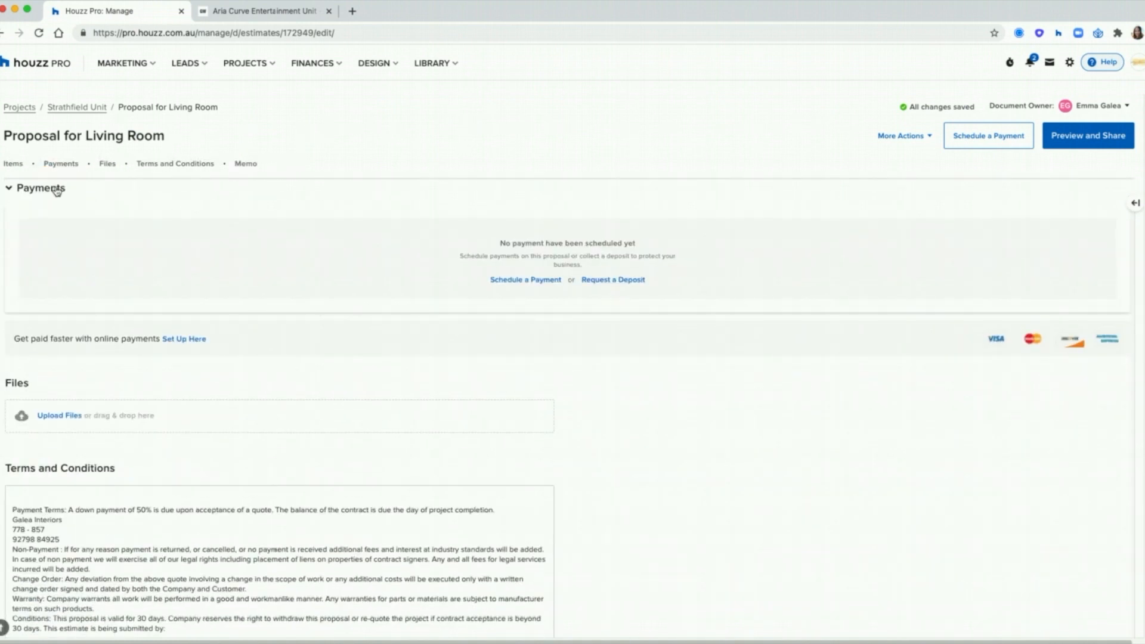
Step: Schedule a 70% deposit named 'Despoit' due 22 September 2021
scroll(594, 383, "up", 1)
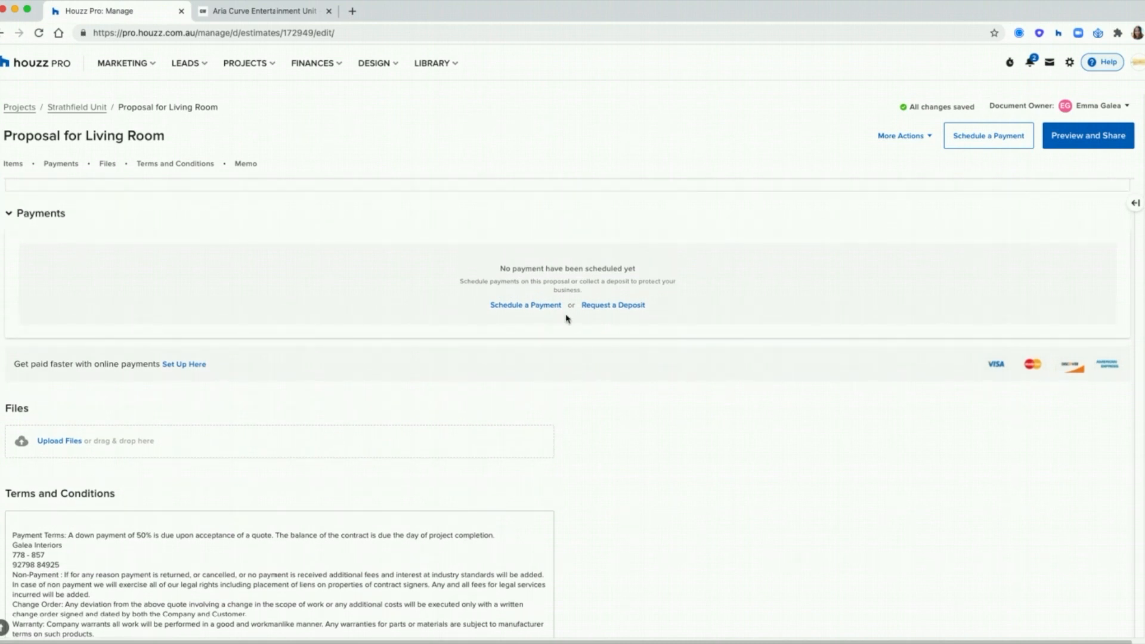
left_click(536, 305)
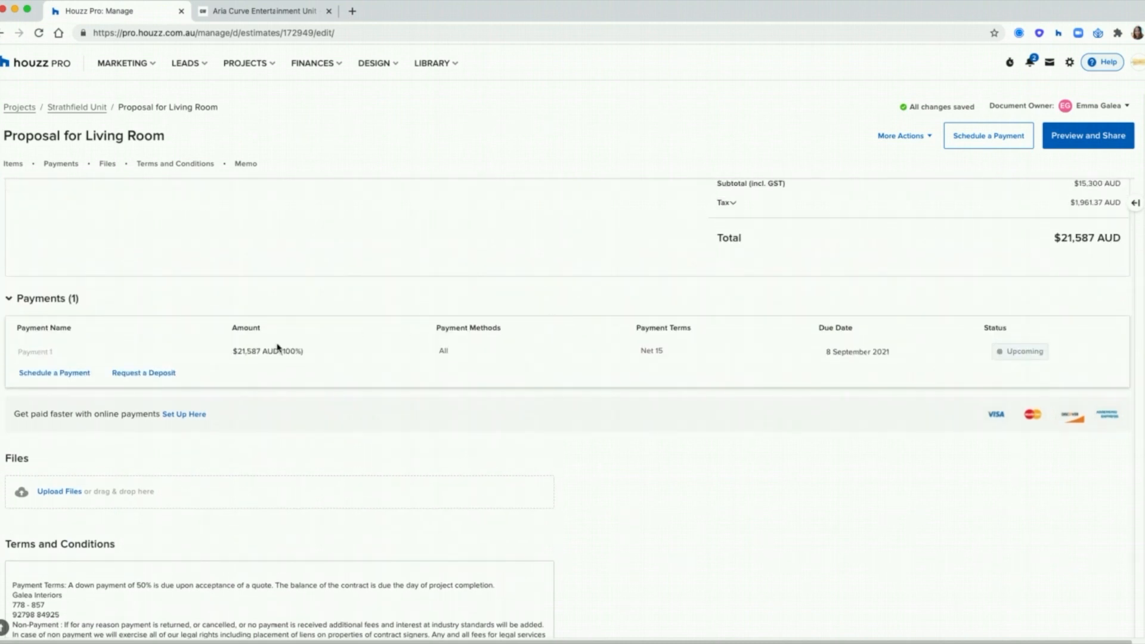
left_click(37, 352)
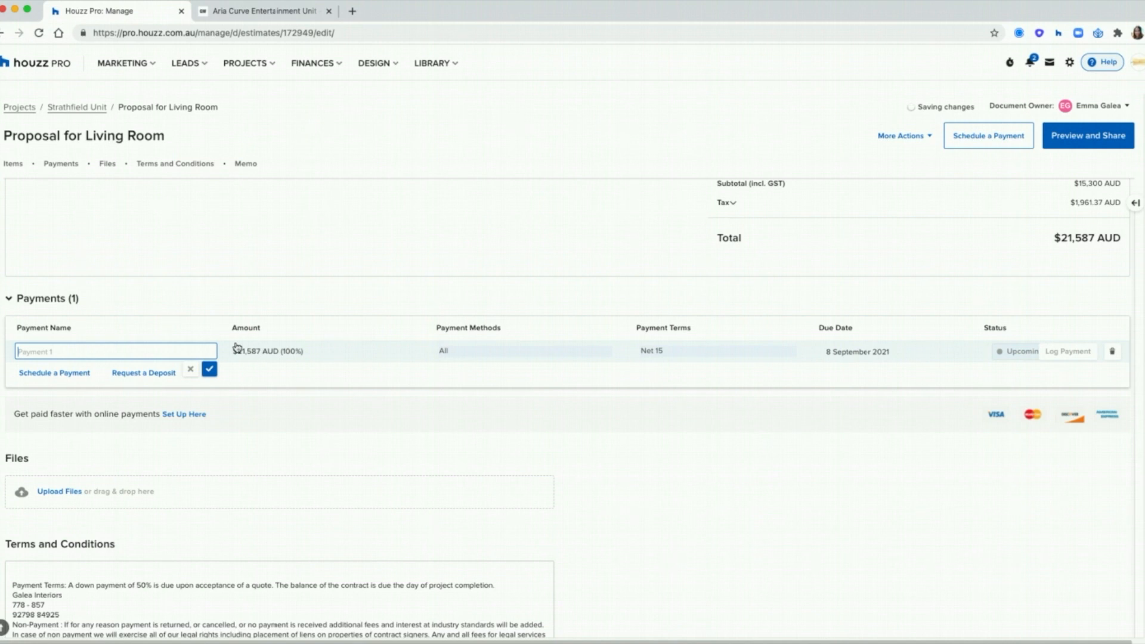
type("Despoit")
left_click(259, 358)
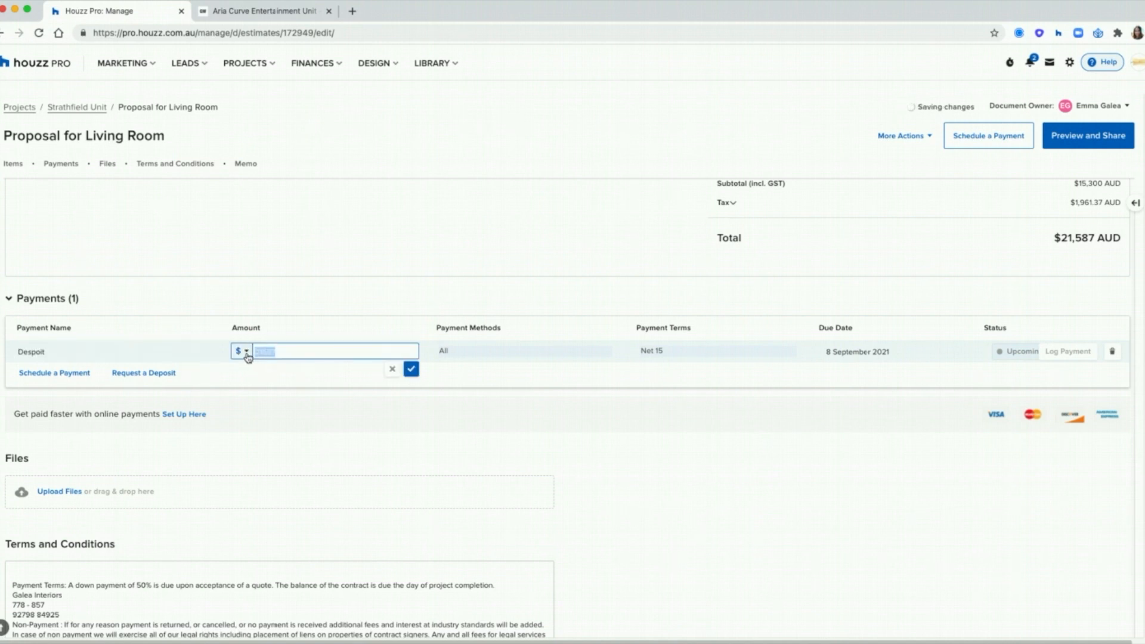
left_click(241, 352)
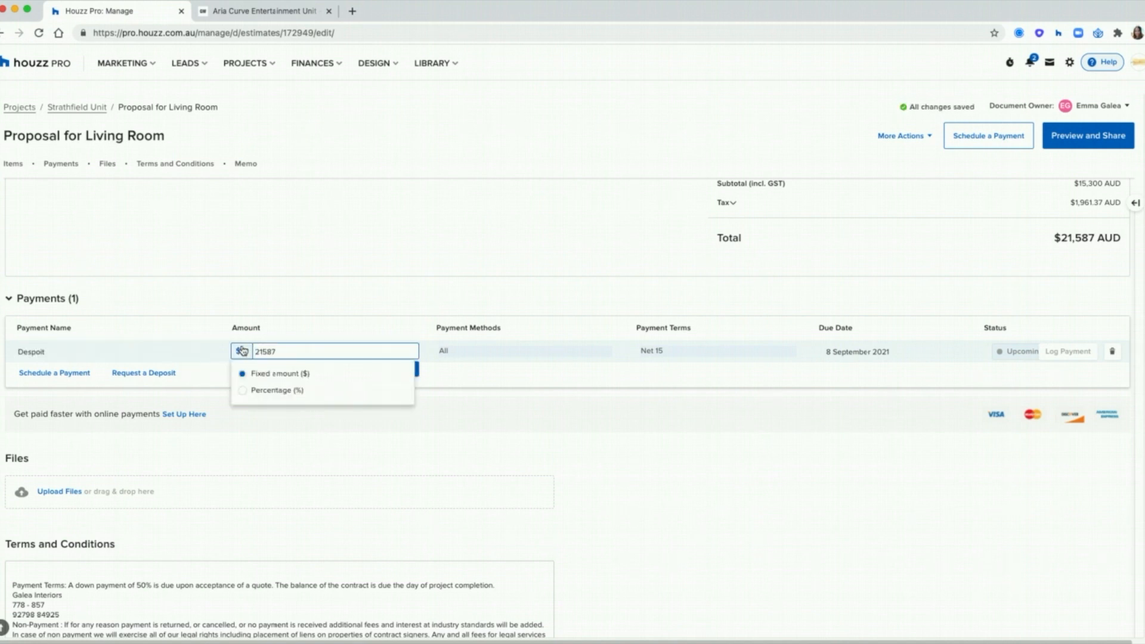
left_click(268, 390)
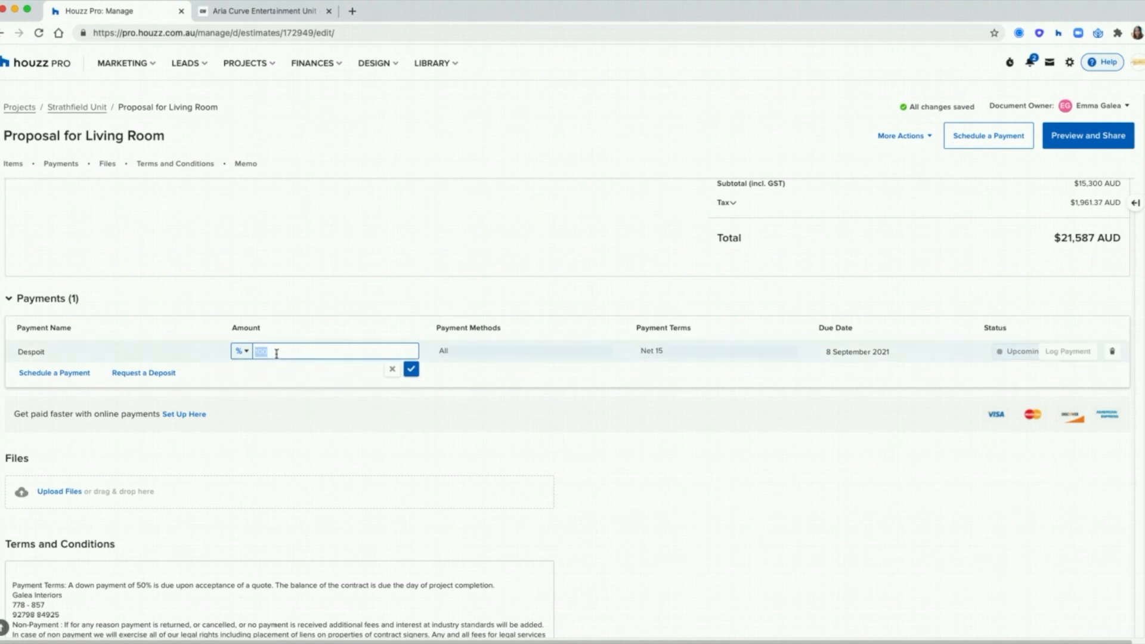
type("70")
left_click(411, 369)
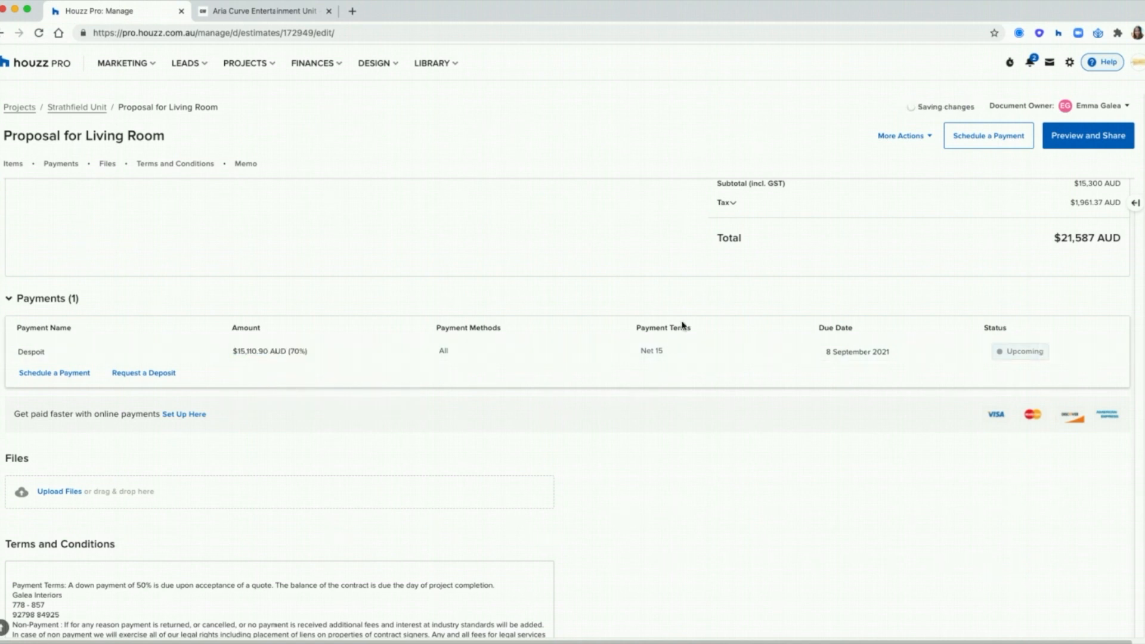
left_click(840, 352)
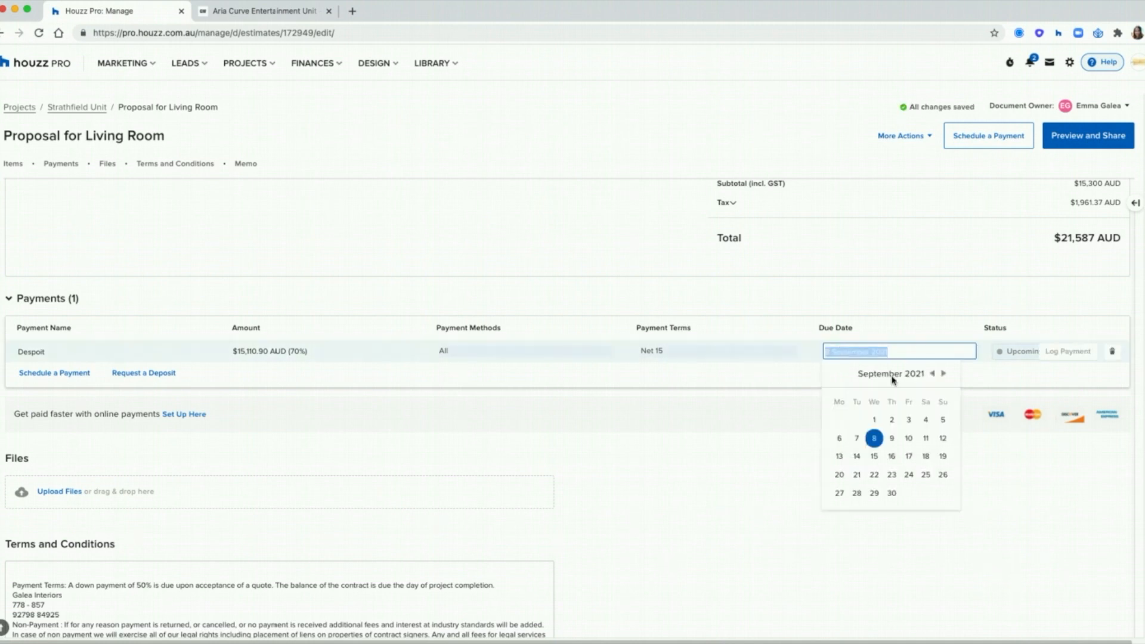
left_click(875, 475)
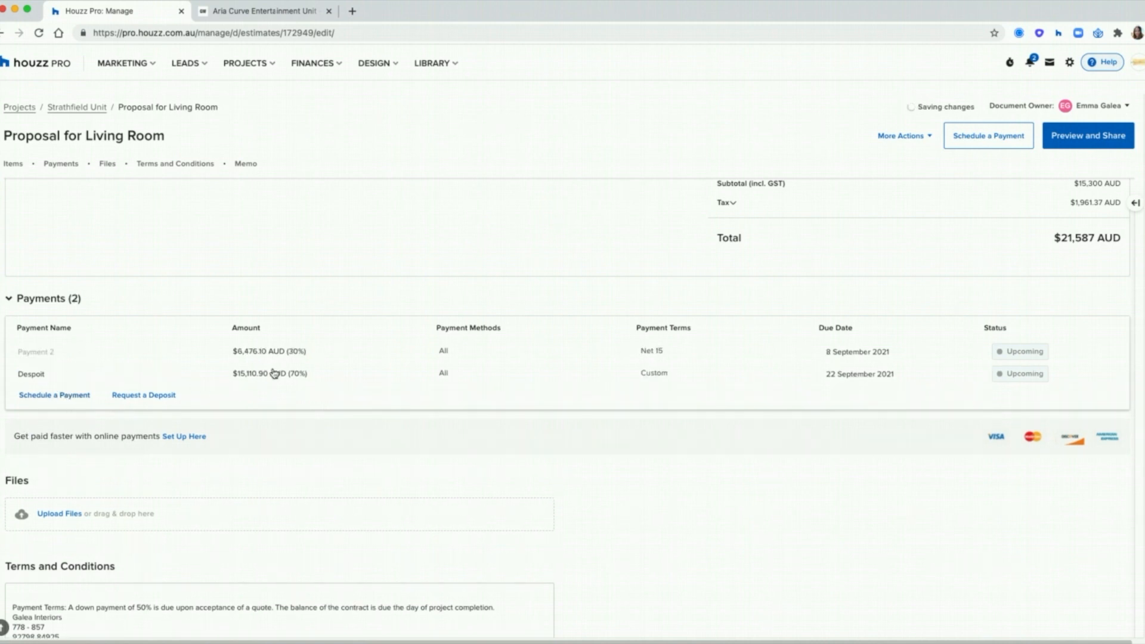
Step: Add the Remaining and Final payments at 15% each
left_click(65, 351)
type("Remaining")
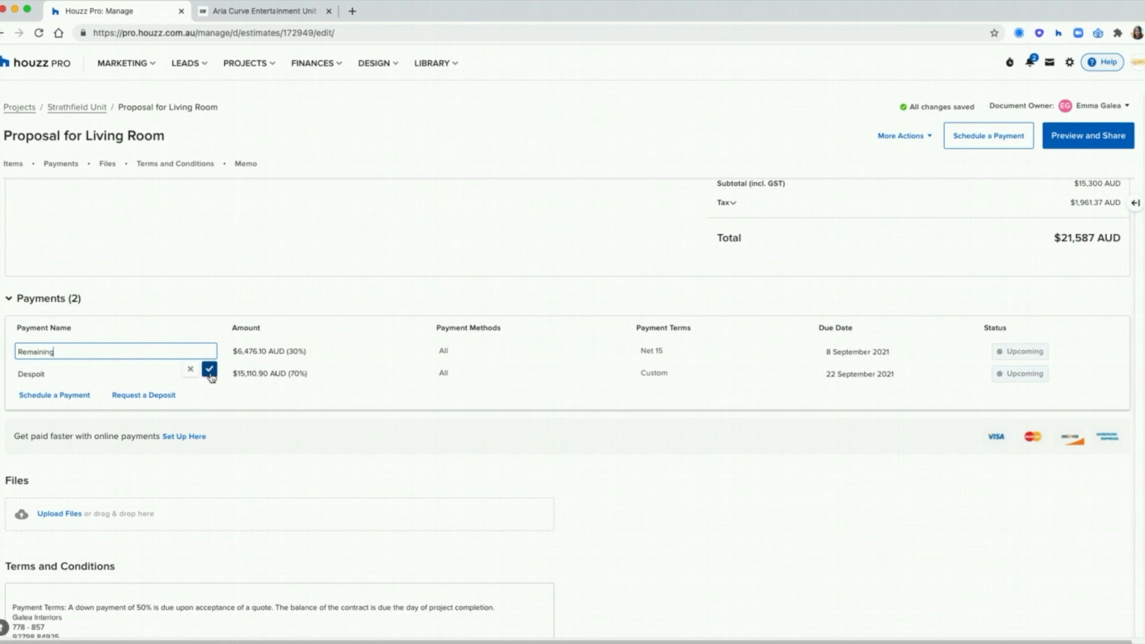
key("Return")
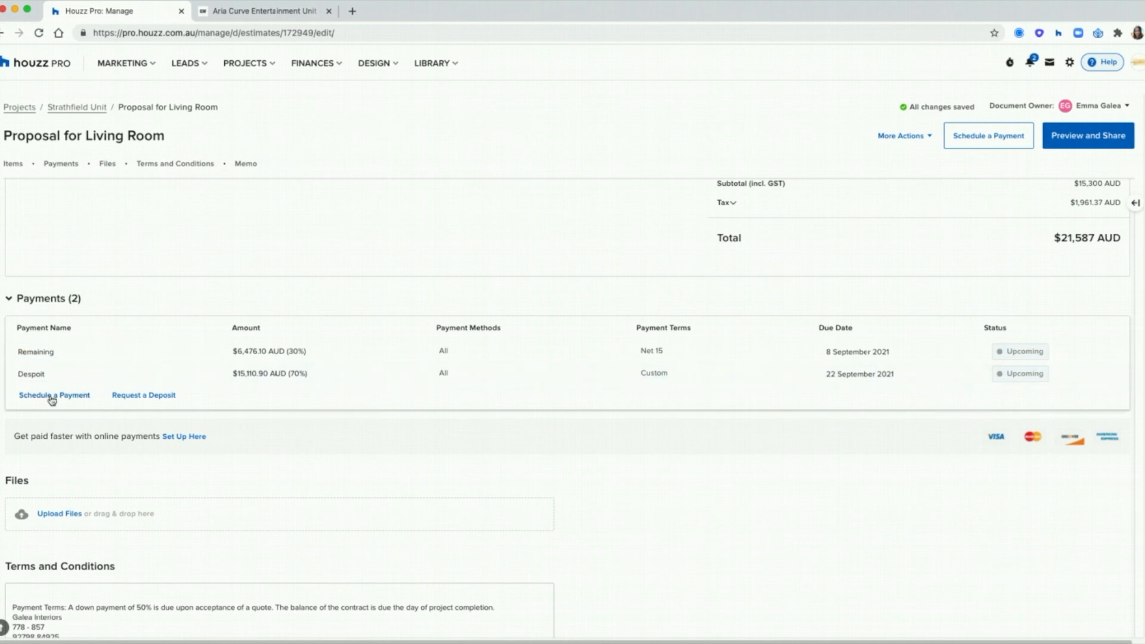
left_click(47, 397)
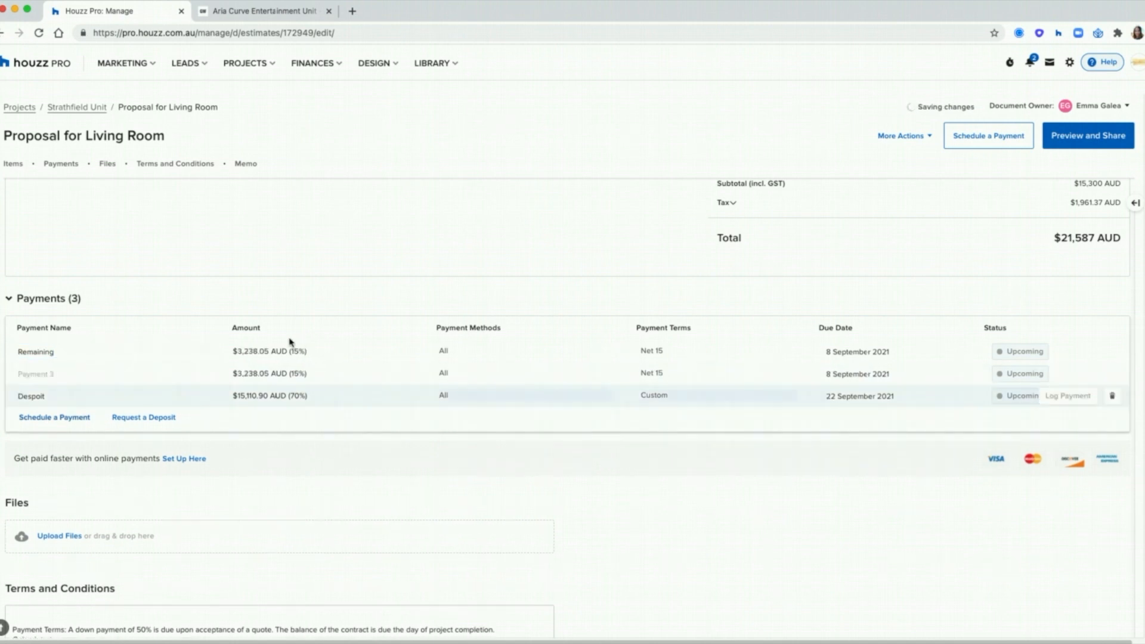
left_click(303, 373)
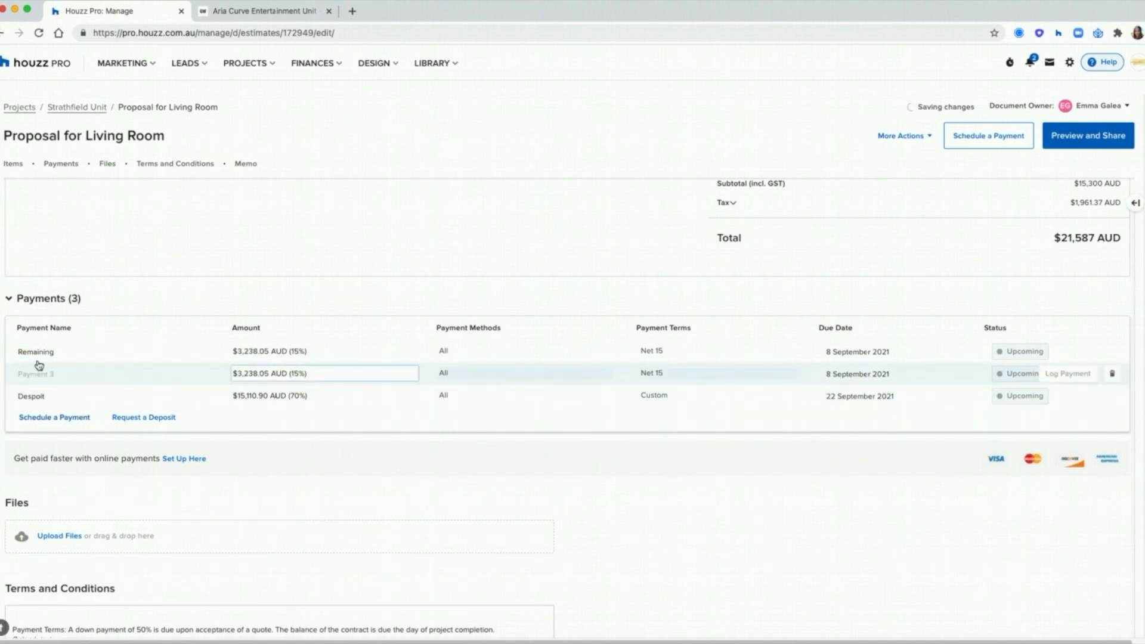
left_click(21, 372)
type("F")
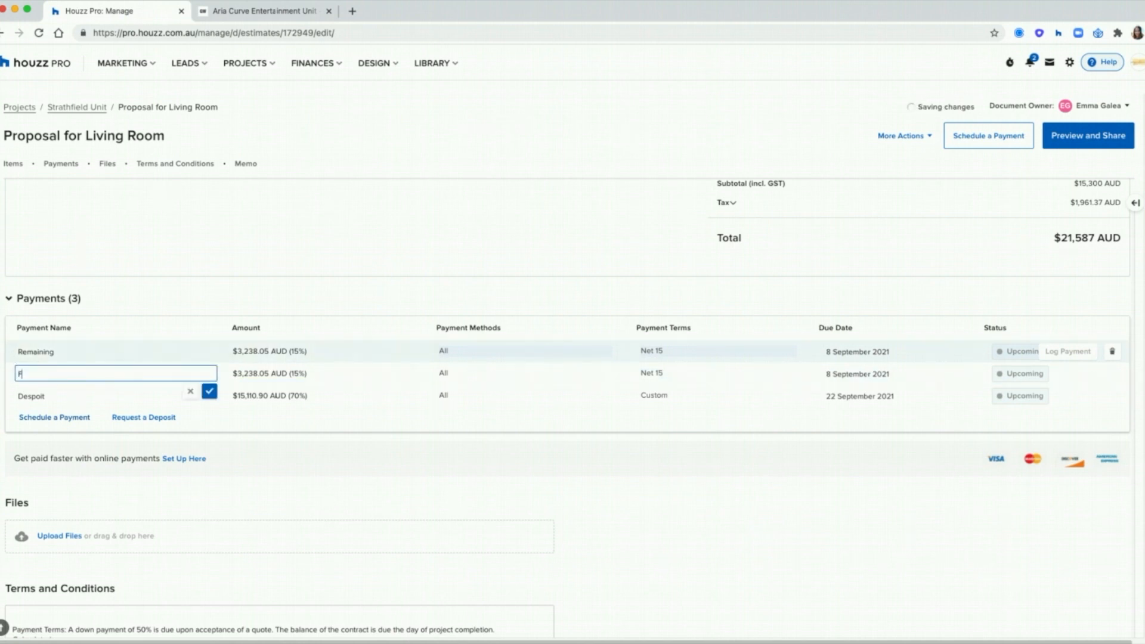
type("inal")
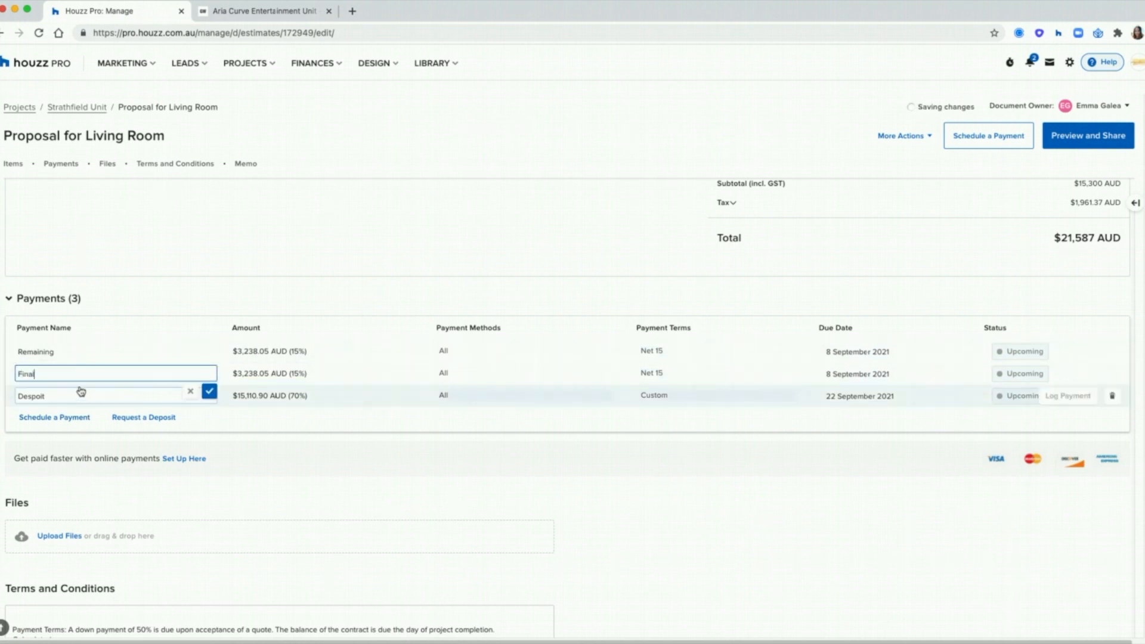
left_click(209, 391)
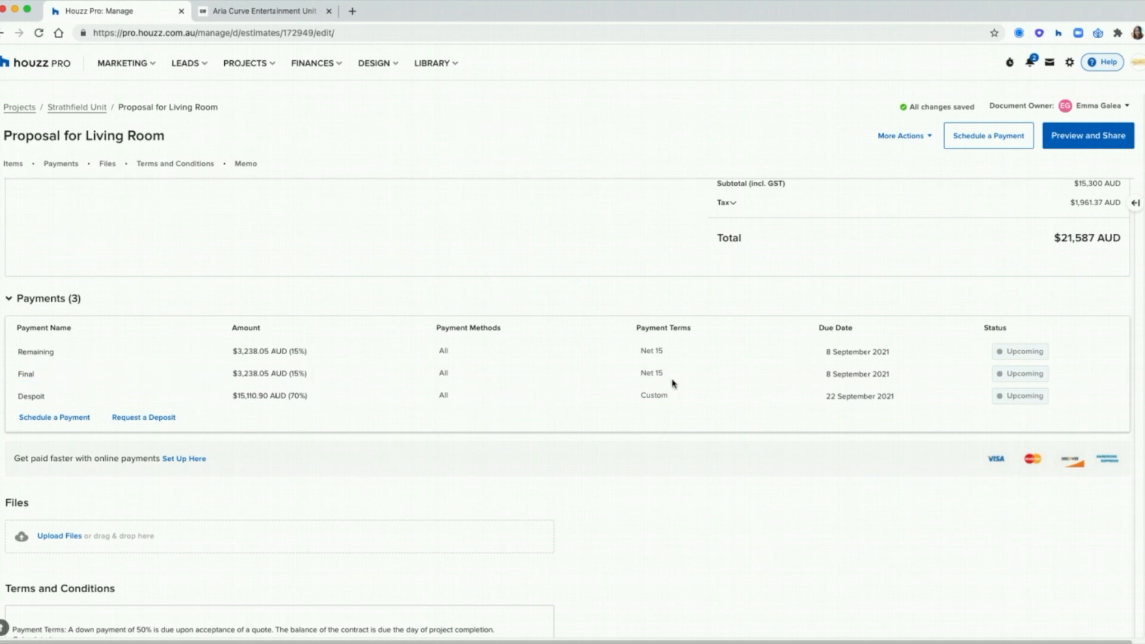
scroll(644, 344, "down", 5)
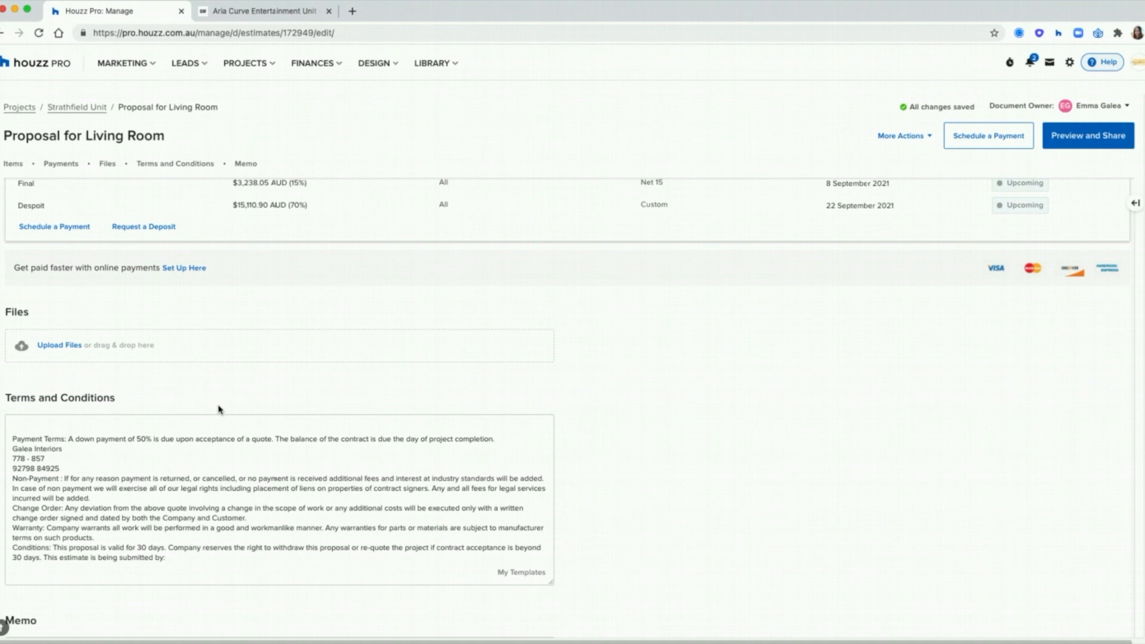
Step: Look through the Terms and Conditions templates and default settings, closing without changes
scroll(51, 313, "down", 3)
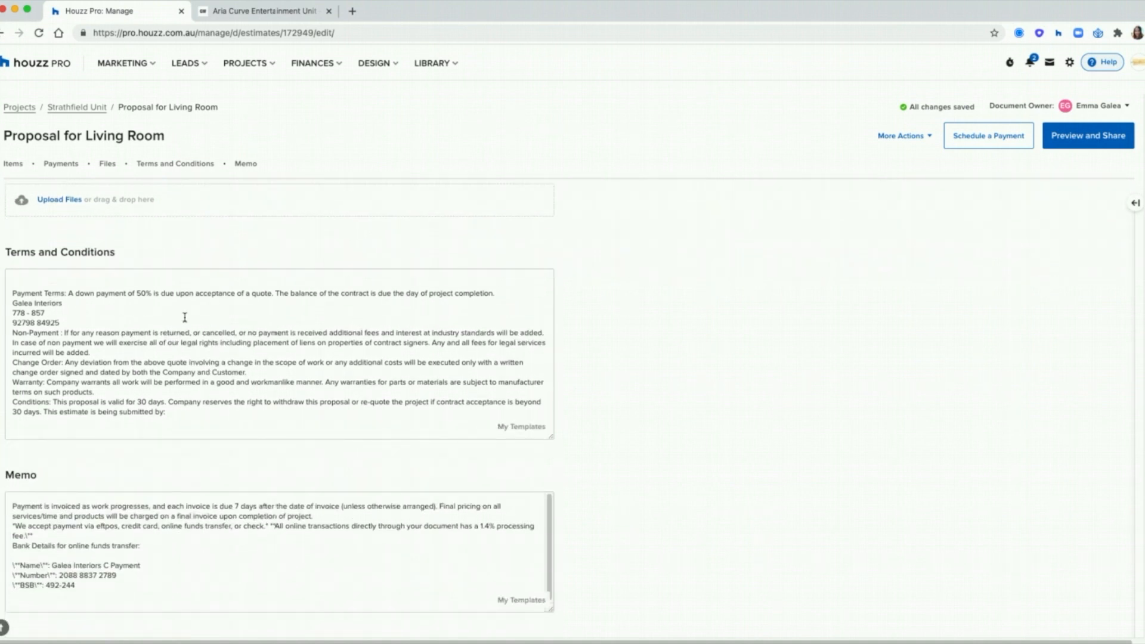
left_click(521, 427)
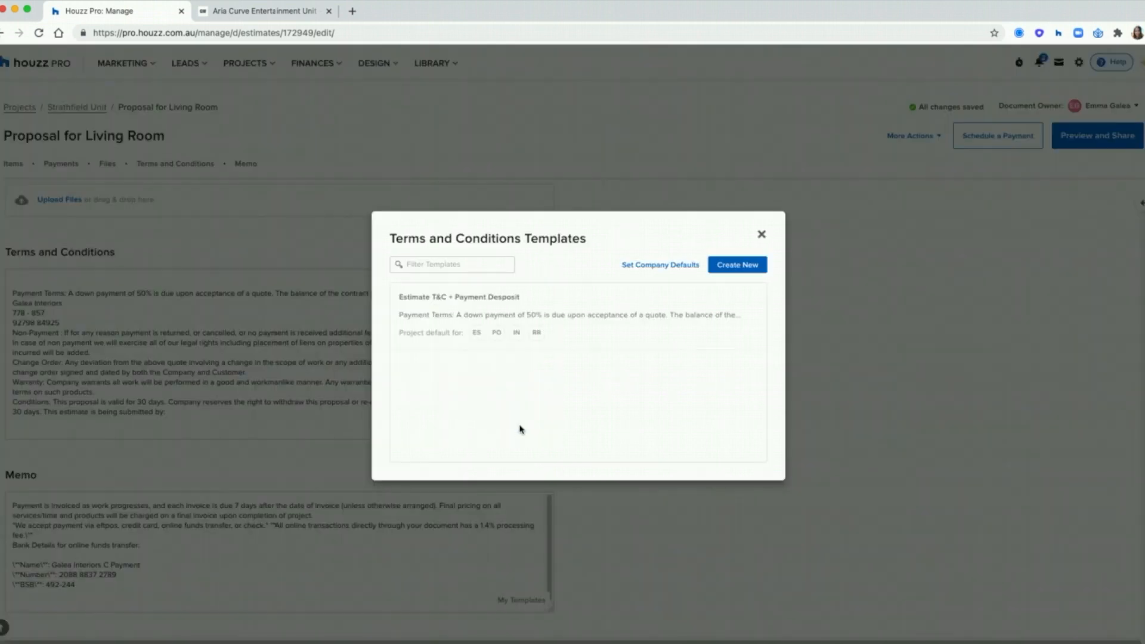
left_click(686, 272)
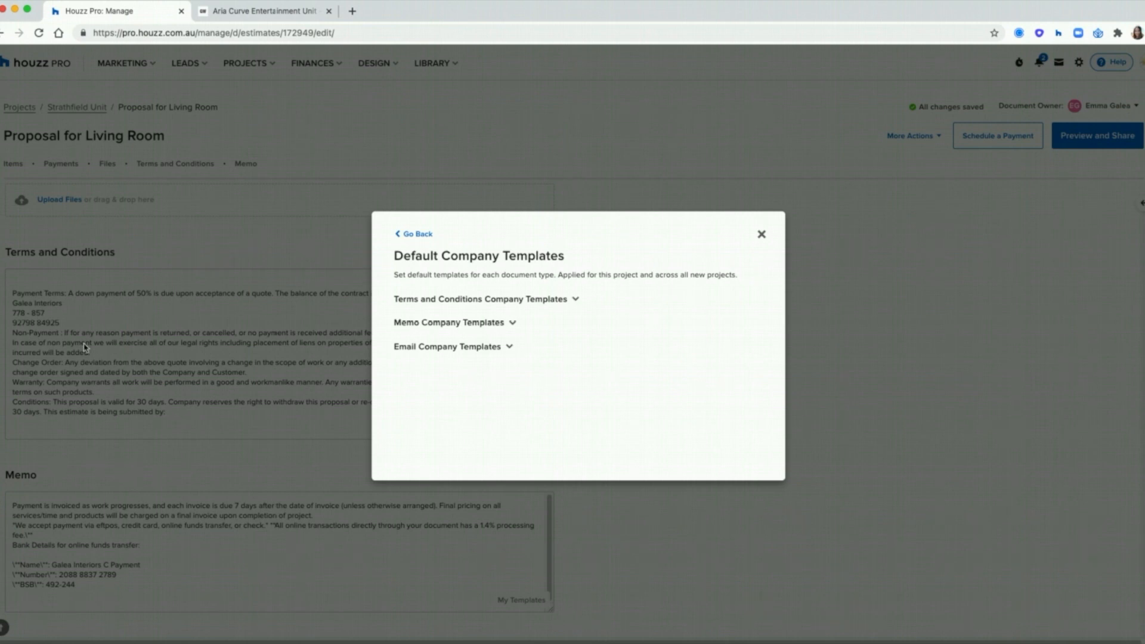
left_click(420, 234)
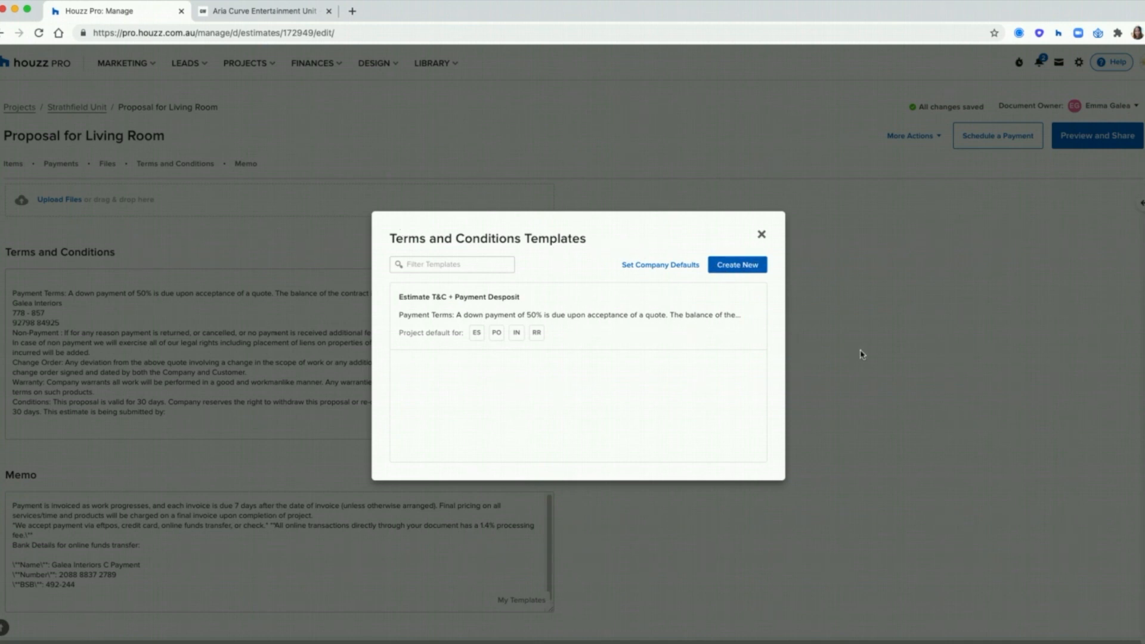
left_click(762, 235)
Step: Open and close the Memo templates list without applying one
scroll(581, 521, "down", 1)
left_click(524, 586)
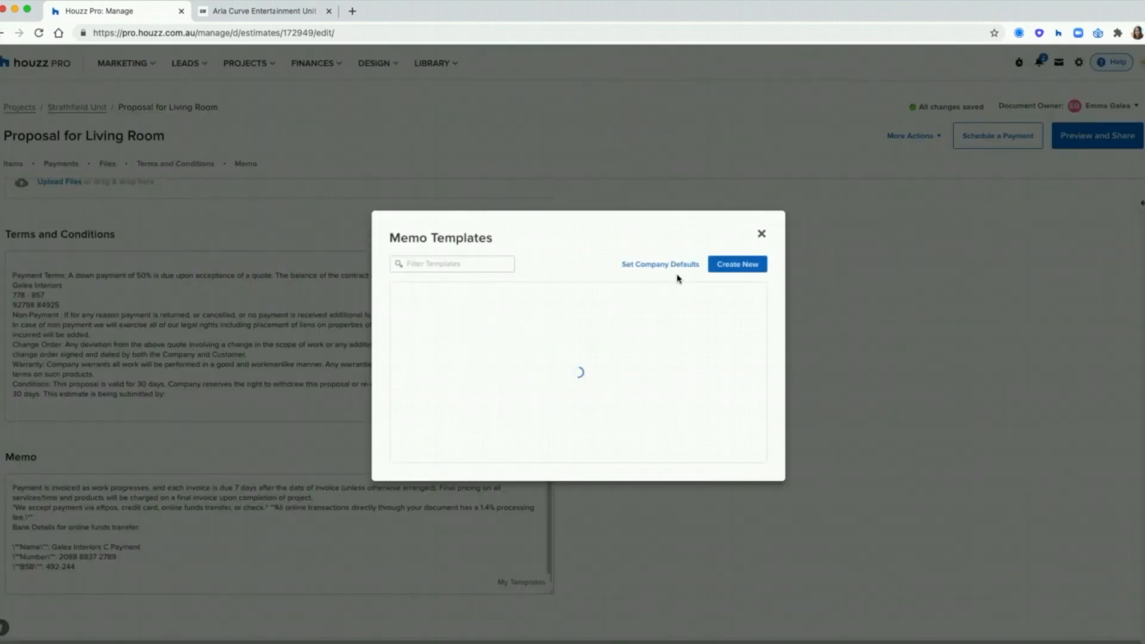
left_click(763, 235)
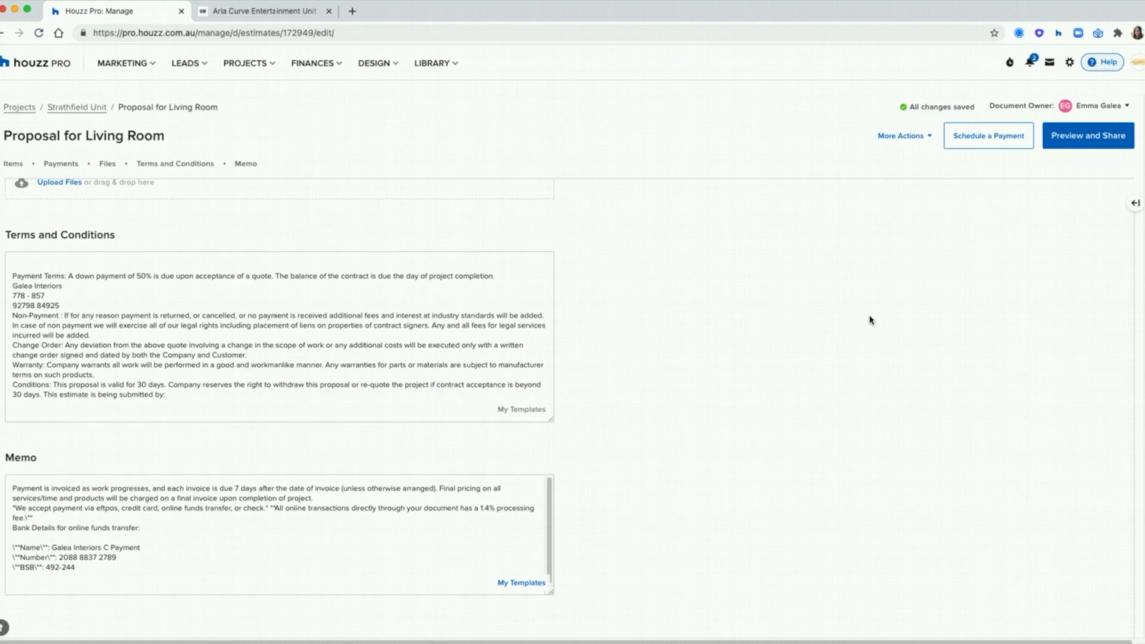
scroll(870, 320, "up", 5)
Step: Try Approve Per Line Item from More Actions, cancel it, and open Preview and Share
scroll(870, 320, "up", 10)
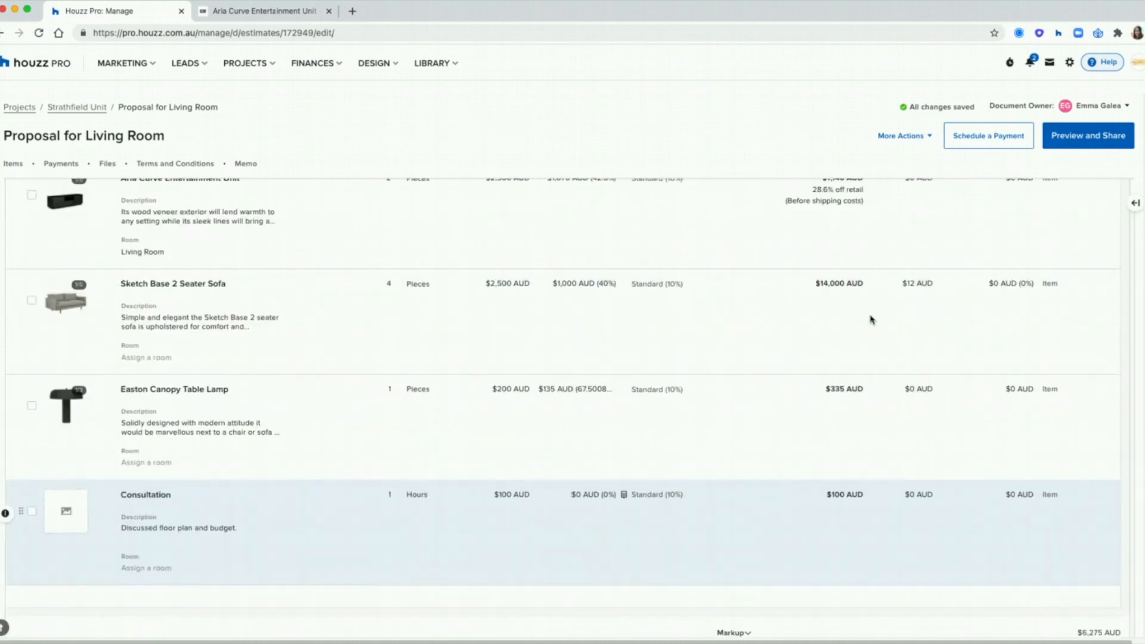
left_click(900, 137)
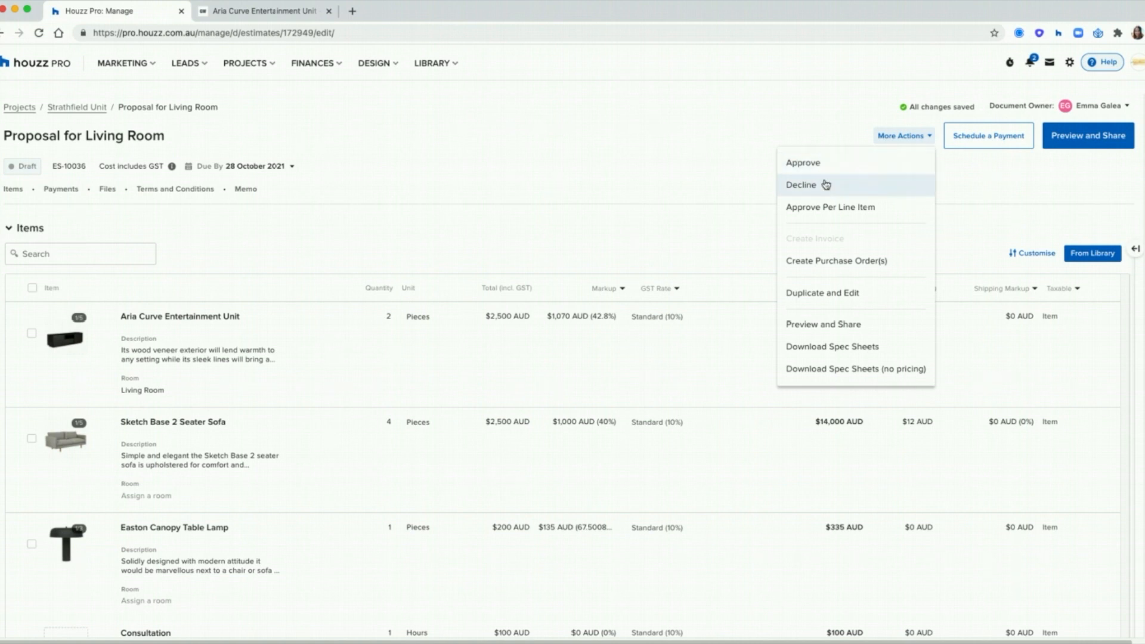
left_click(880, 209)
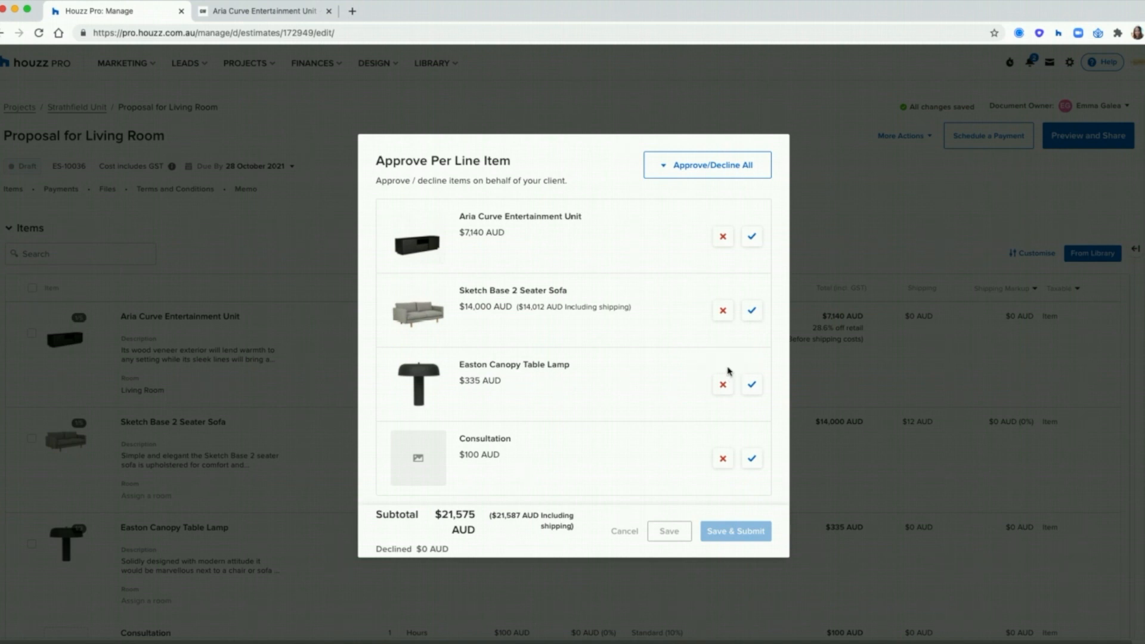
left_click(633, 536)
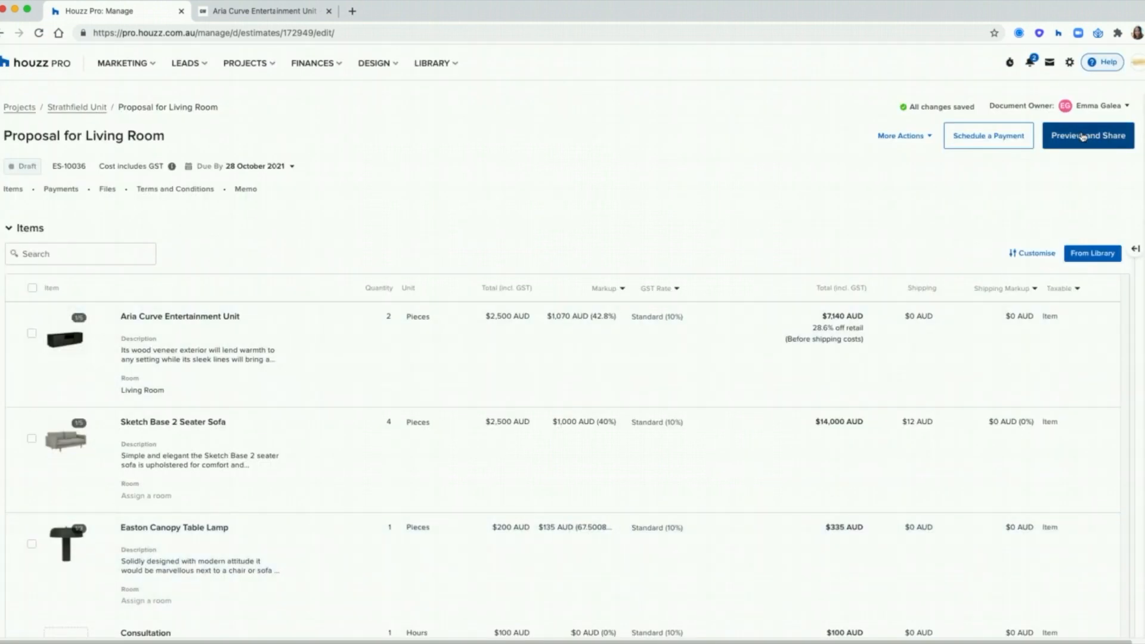
left_click(1083, 137)
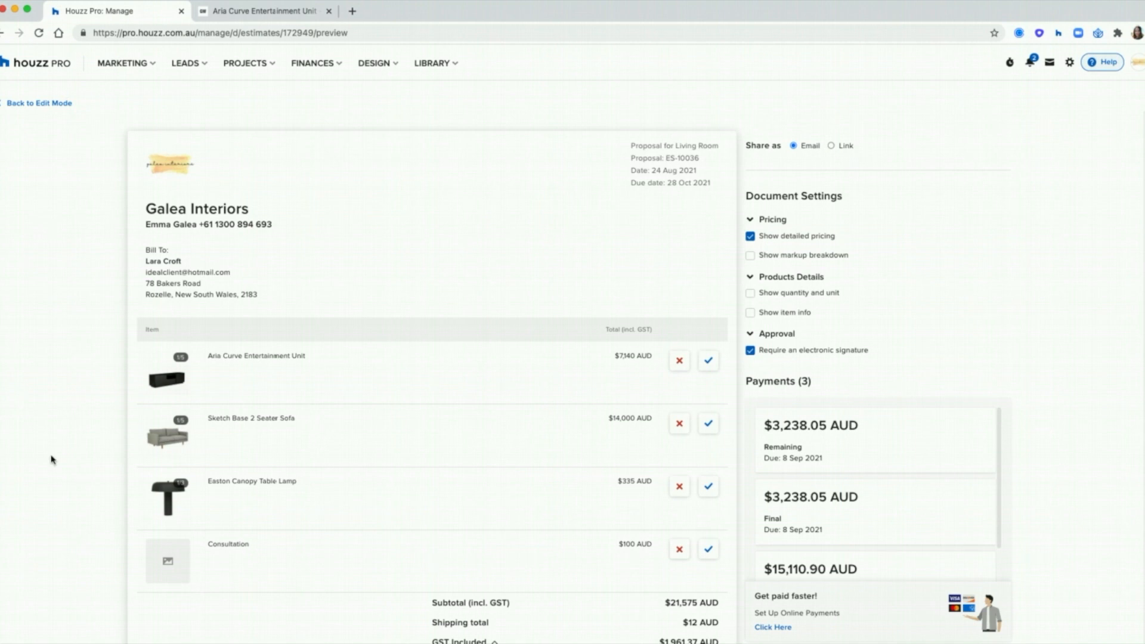
Step: Show quantity, unit and item info in the preview, leaving the markup breakdown off
scroll(420, 277, "down", 1)
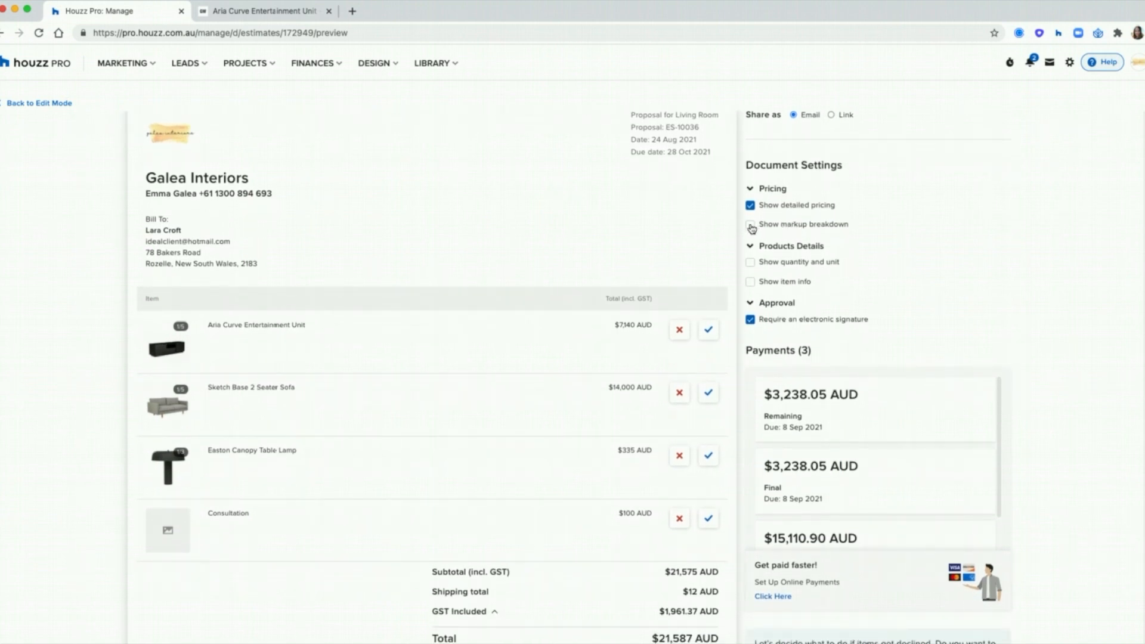
left_click(751, 226)
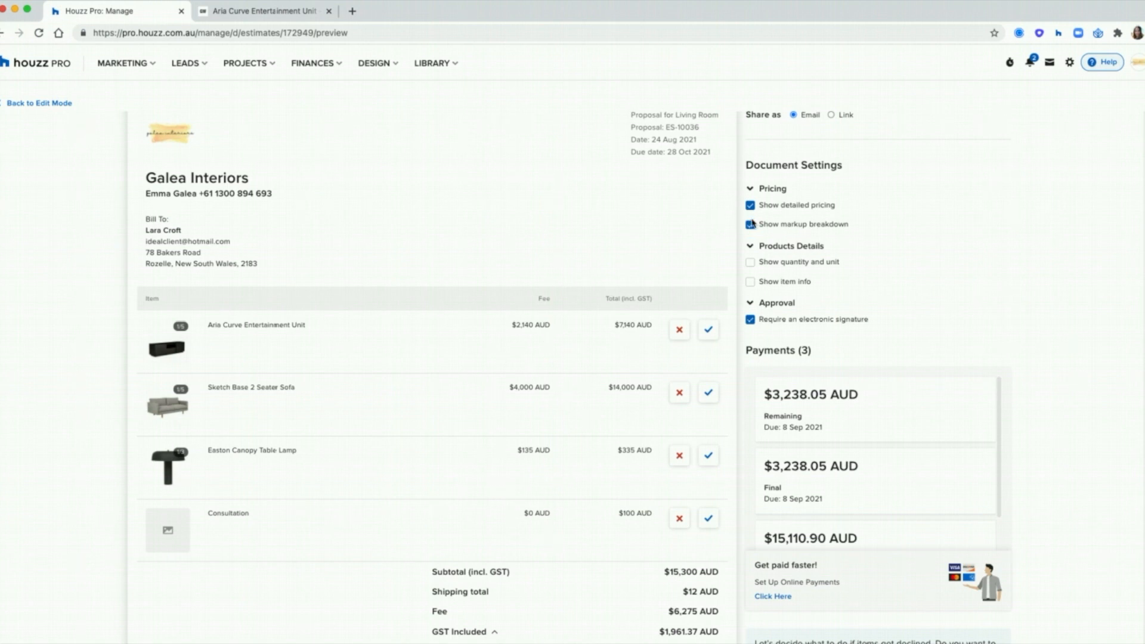
left_click(751, 225)
left_click(750, 263)
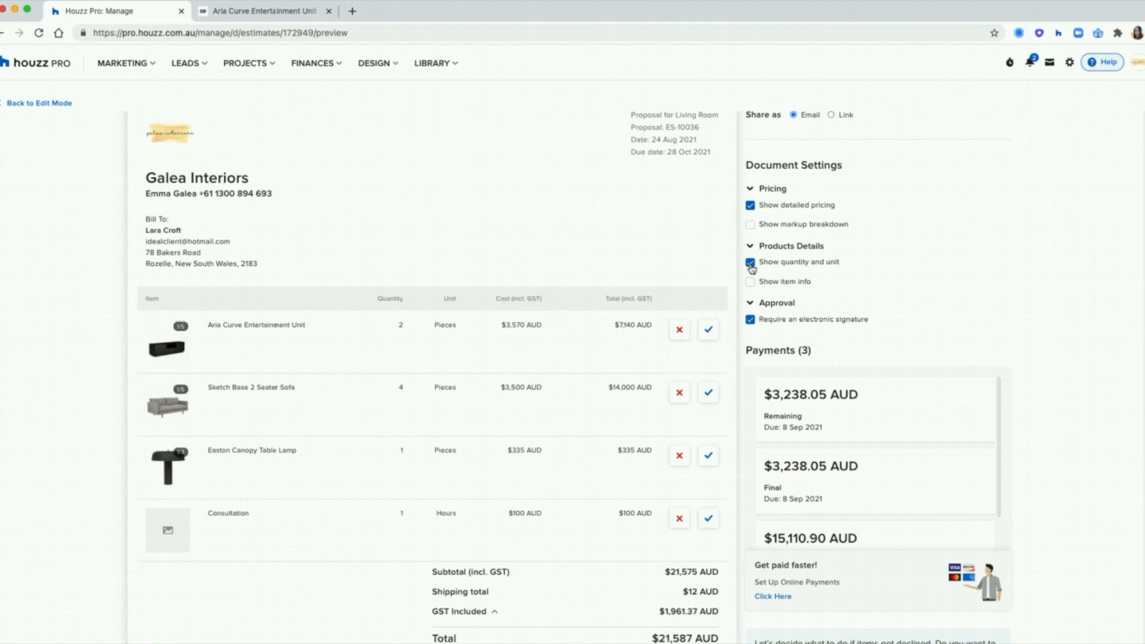
left_click(751, 283)
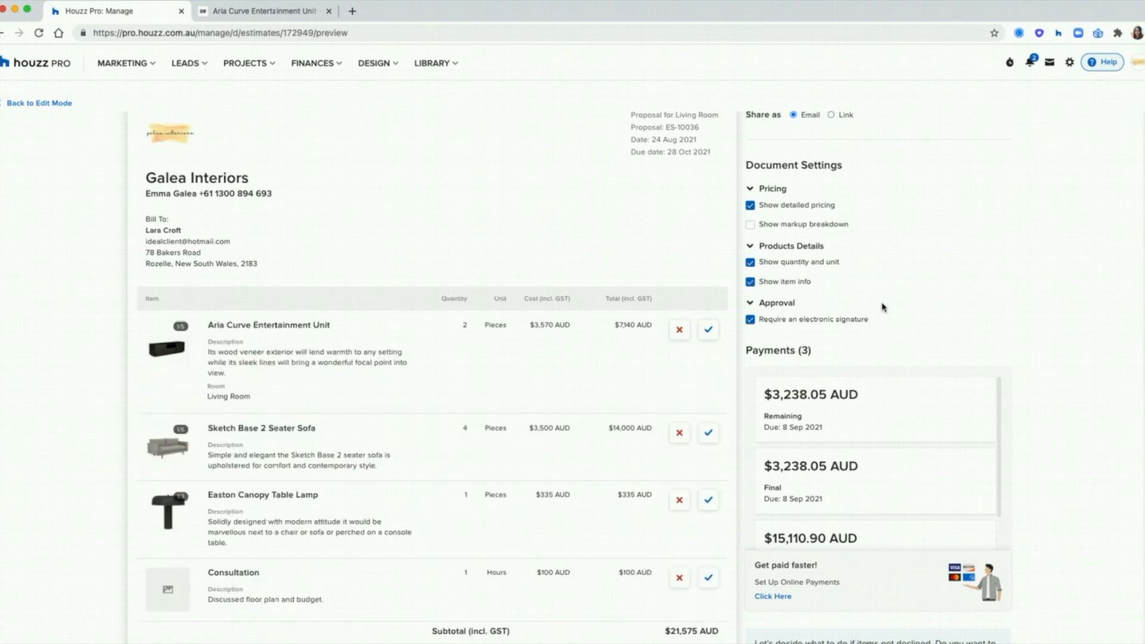
Step: Review the preview's Final payment and the note on redistributing declined payments
scroll(884, 308, "down", 3)
scroll(884, 307, "down", 2)
scroll(1071, 376, "down", 5)
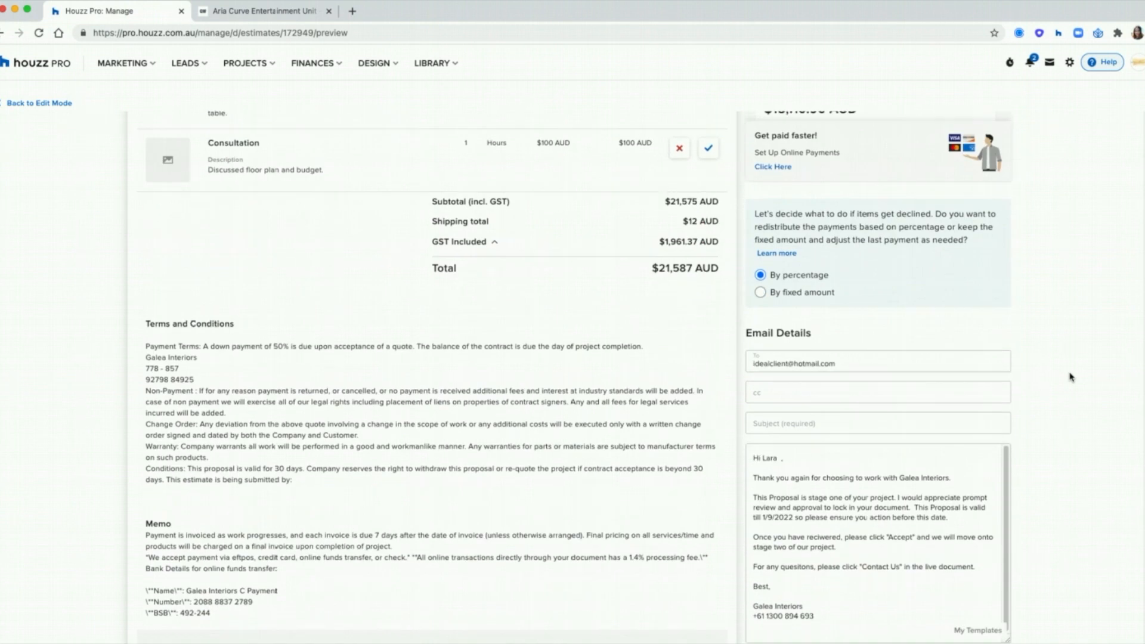
scroll(1071, 375, "down", 2)
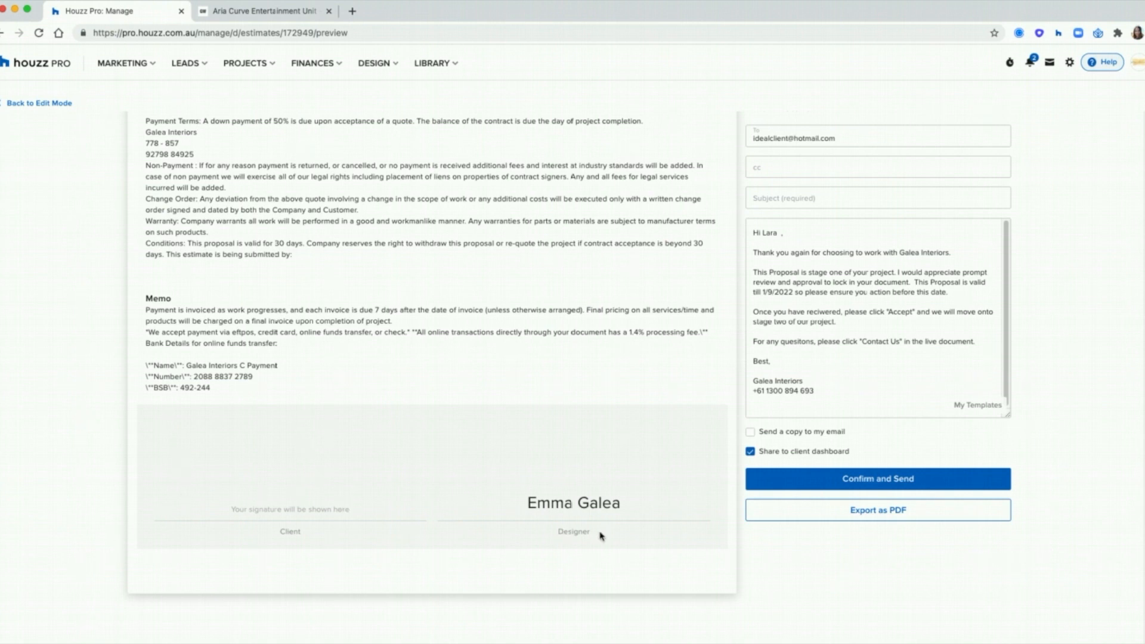
scroll(556, 504, "up", 10)
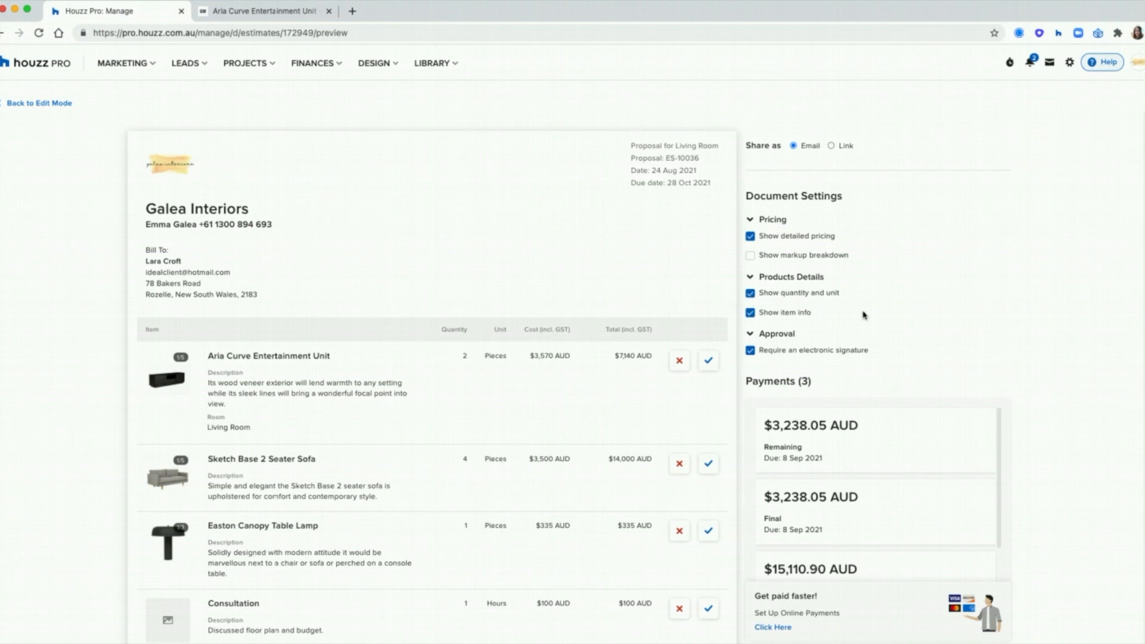
scroll(865, 314, "down", 3)
scroll(843, 386, "down", 2)
left_click_drag(859, 334, 766, 346)
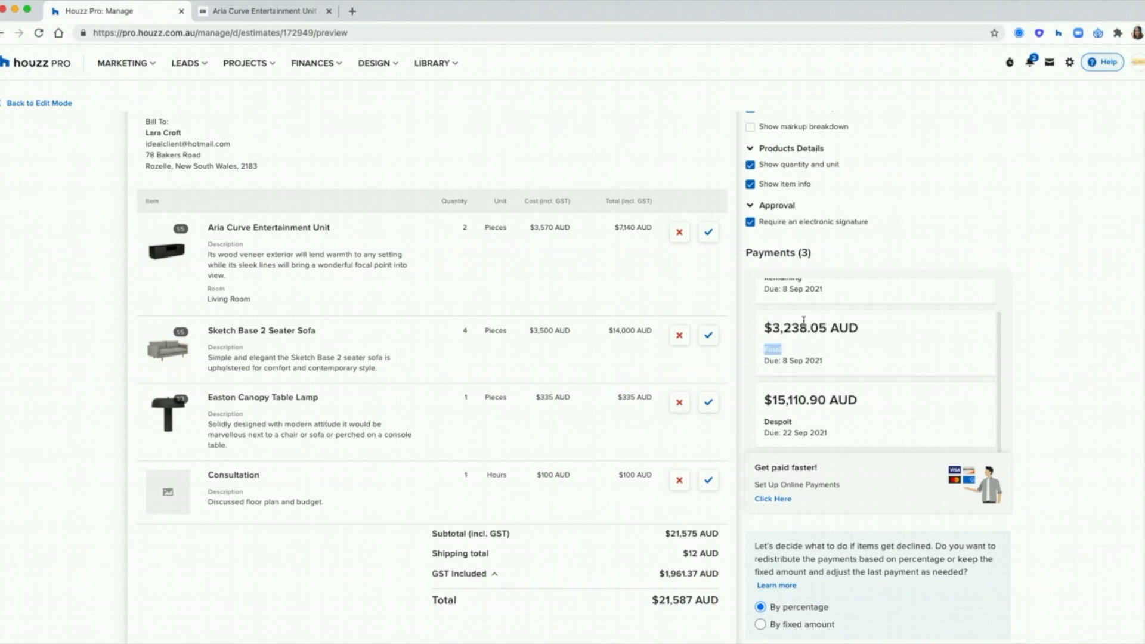
scroll(767, 321, "down", 5)
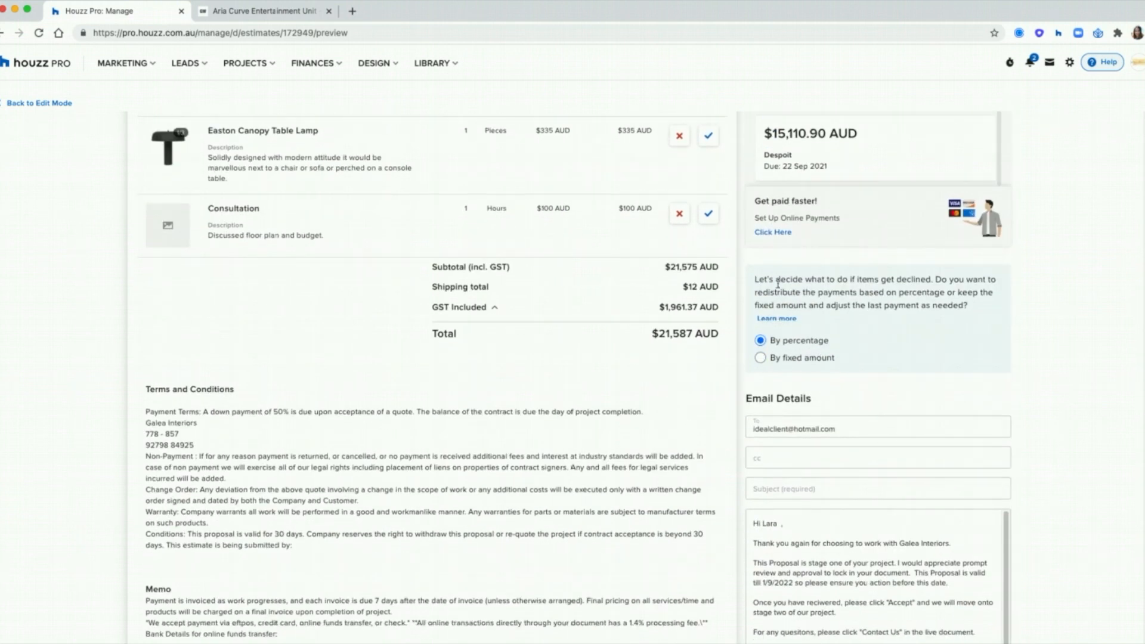
left_click_drag(754, 282, 997, 314)
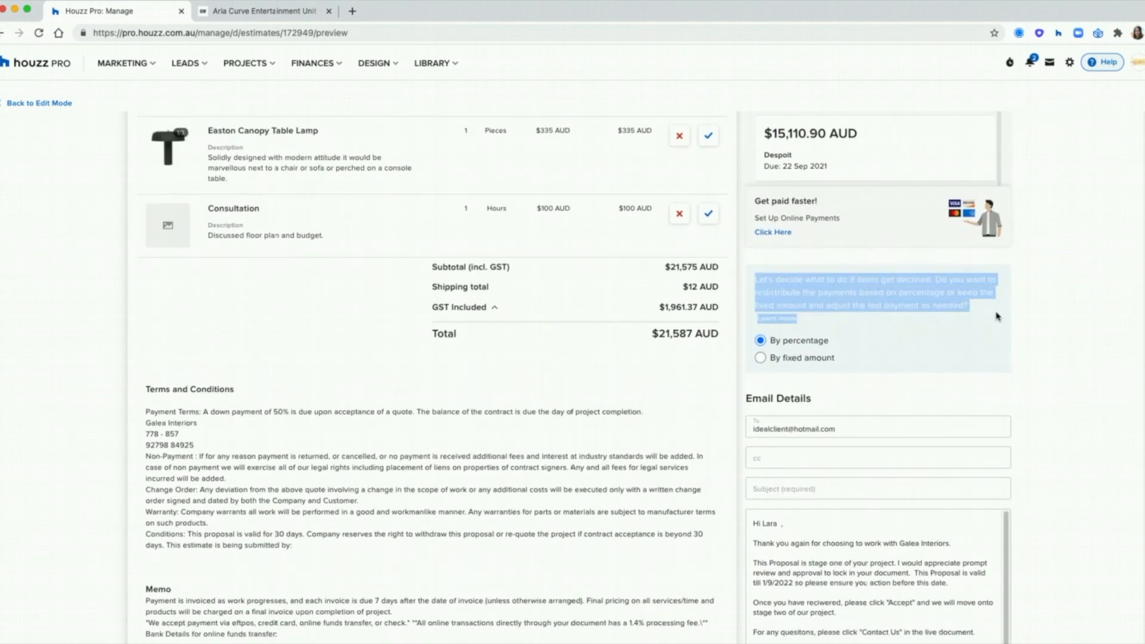
left_click(1079, 403)
scroll(1078, 403, "up", 4)
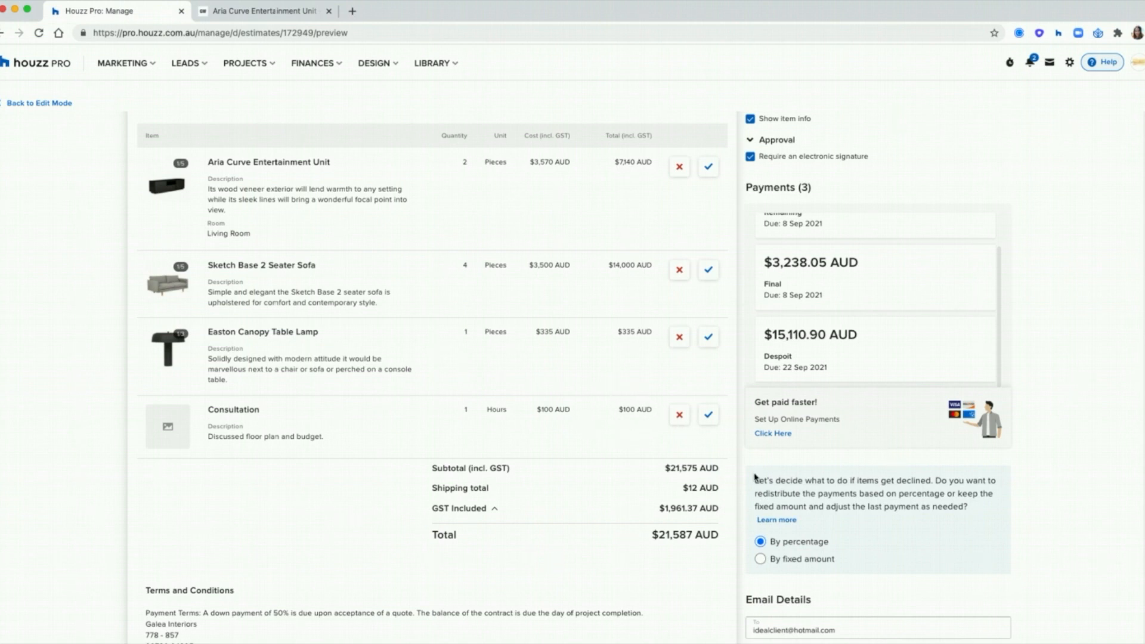
scroll(859, 358, "up", 2)
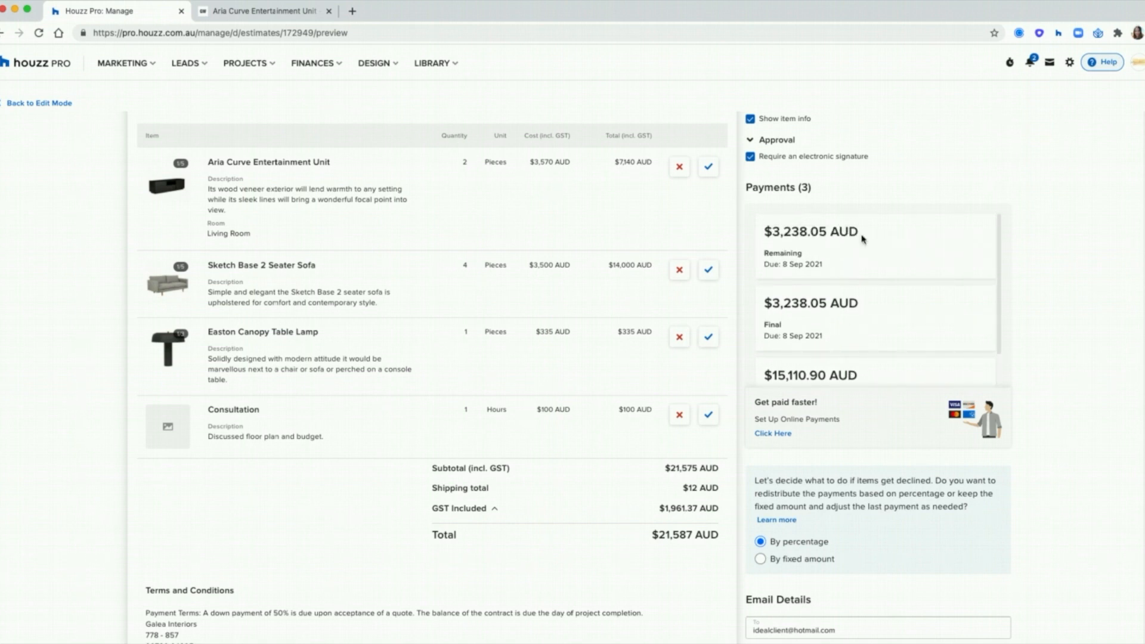
scroll(862, 238, "down", 3)
left_click_drag(859, 332, 773, 332)
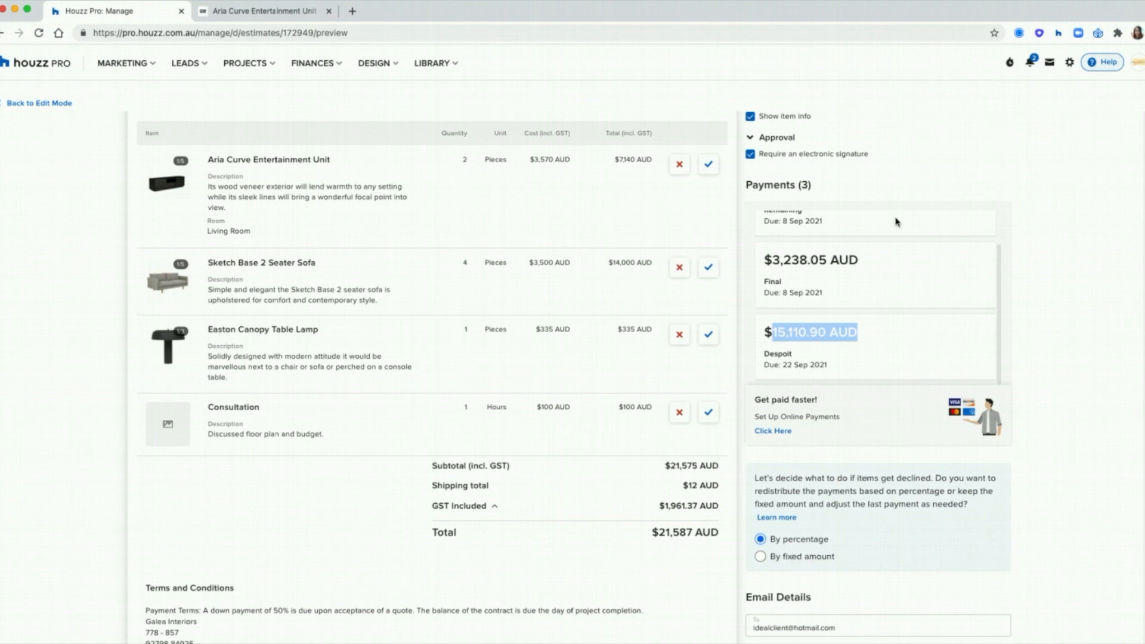
left_click(886, 355)
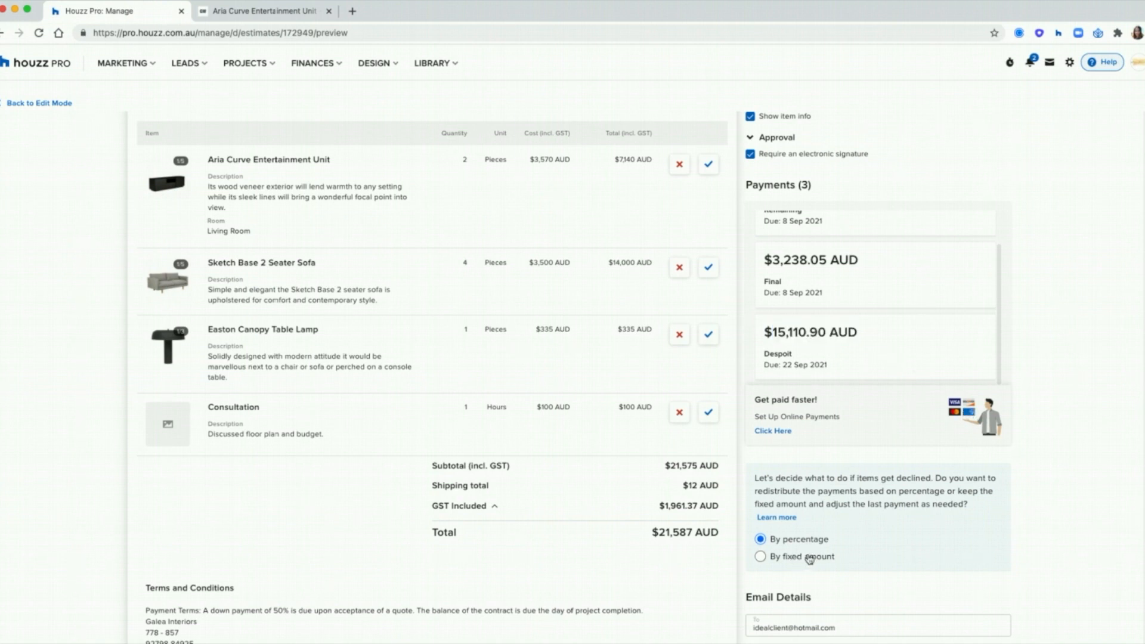
left_click_drag(808, 519, 756, 518)
Step: Set the proposal email subject to 'Your project dashboard' and review the message body
left_click(1050, 475)
scroll(1069, 408, "down", 8)
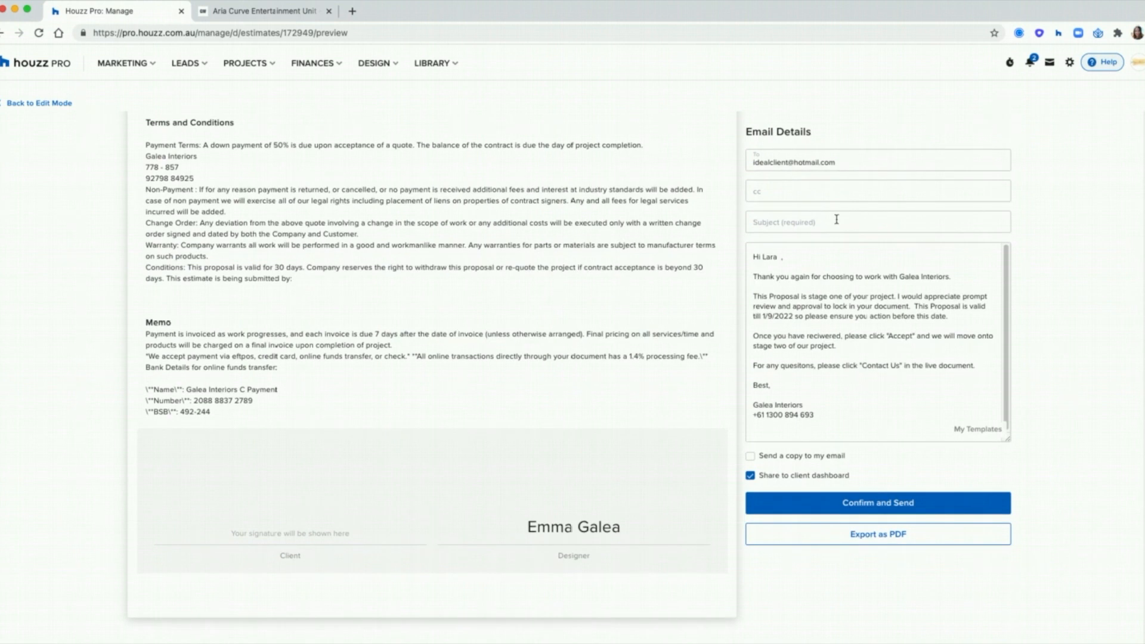
left_click(836, 220)
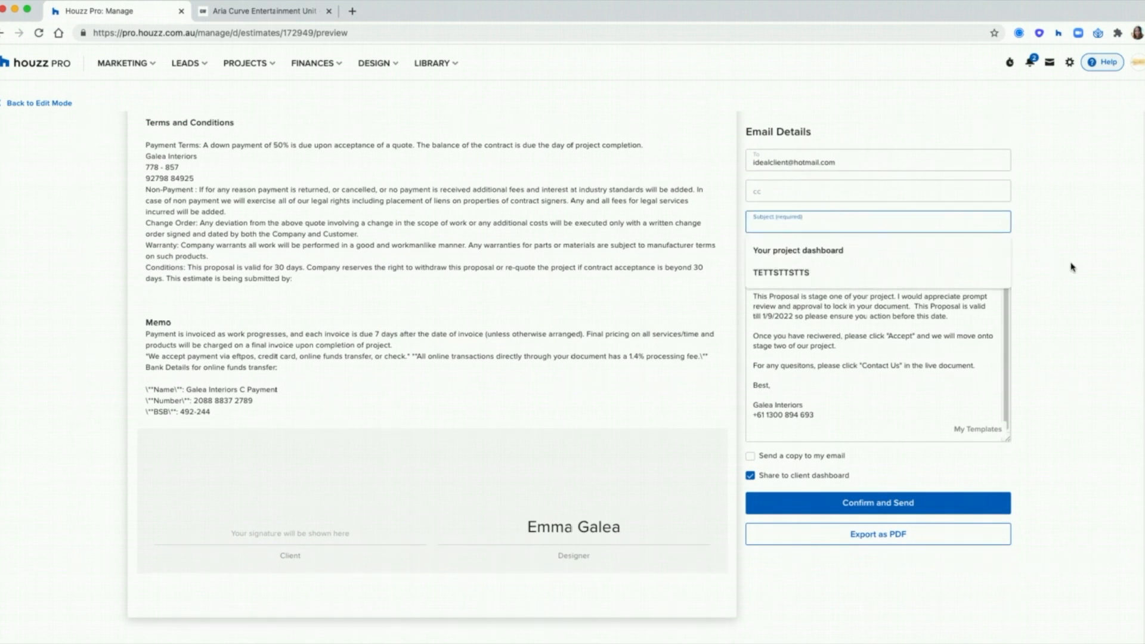
left_click(1005, 252)
left_click_drag(844, 422, 744, 258)
left_click(844, 292)
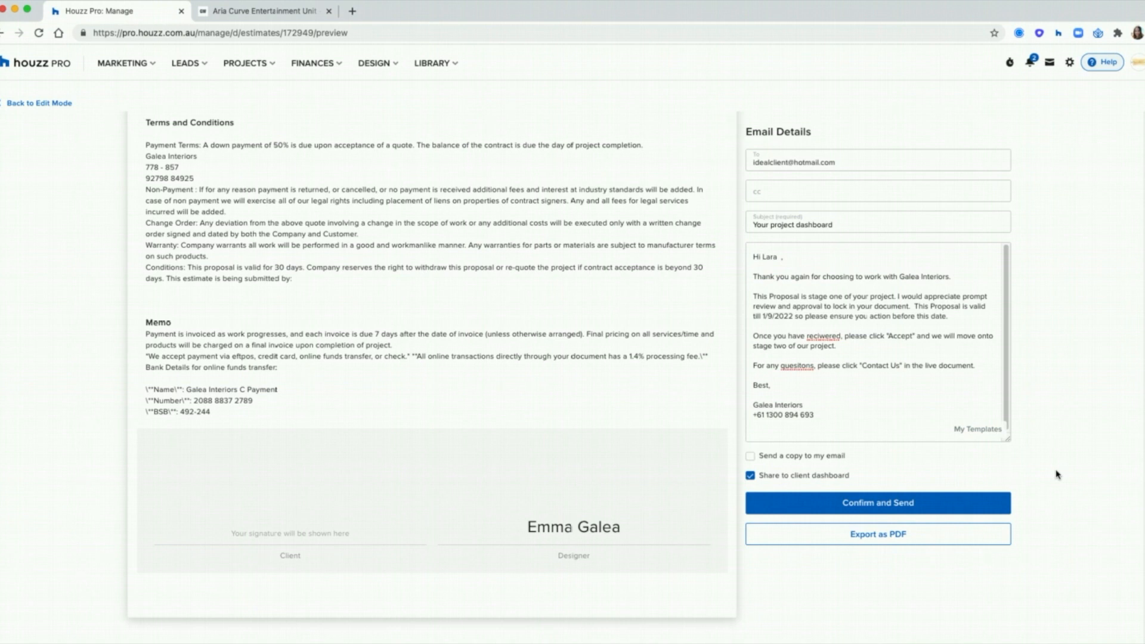
double_click(823, 336)
left_click(797, 355)
Step: Send the Living Room proposal to the client with a copy to yourself
left_click(1086, 439)
scroll(1086, 440, "down", 1)
left_click(785, 431)
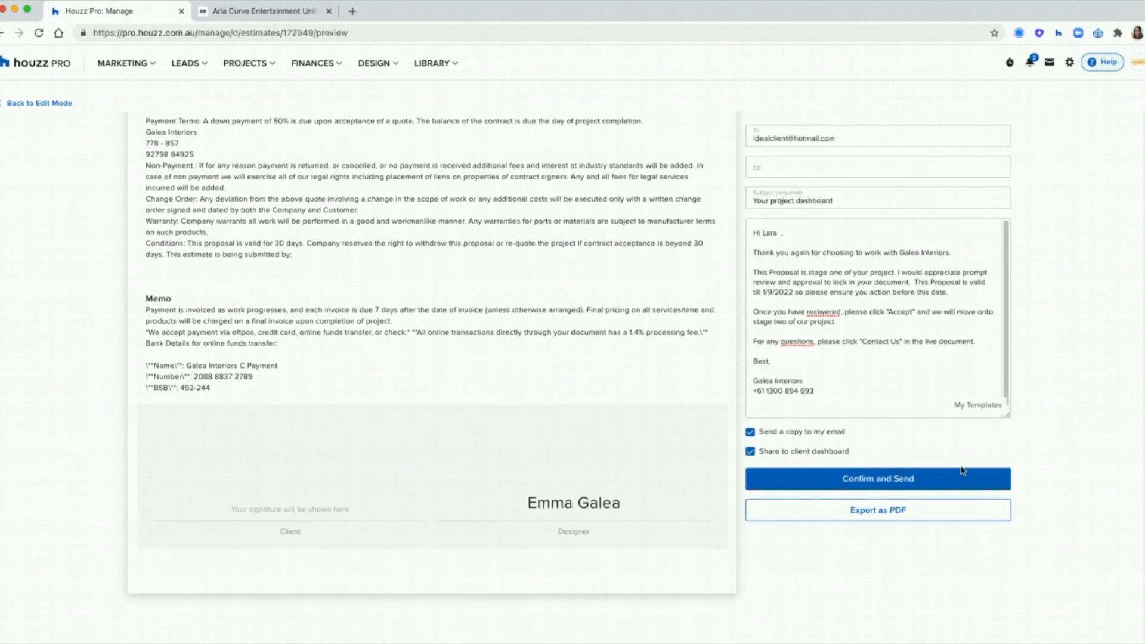
left_click(901, 484)
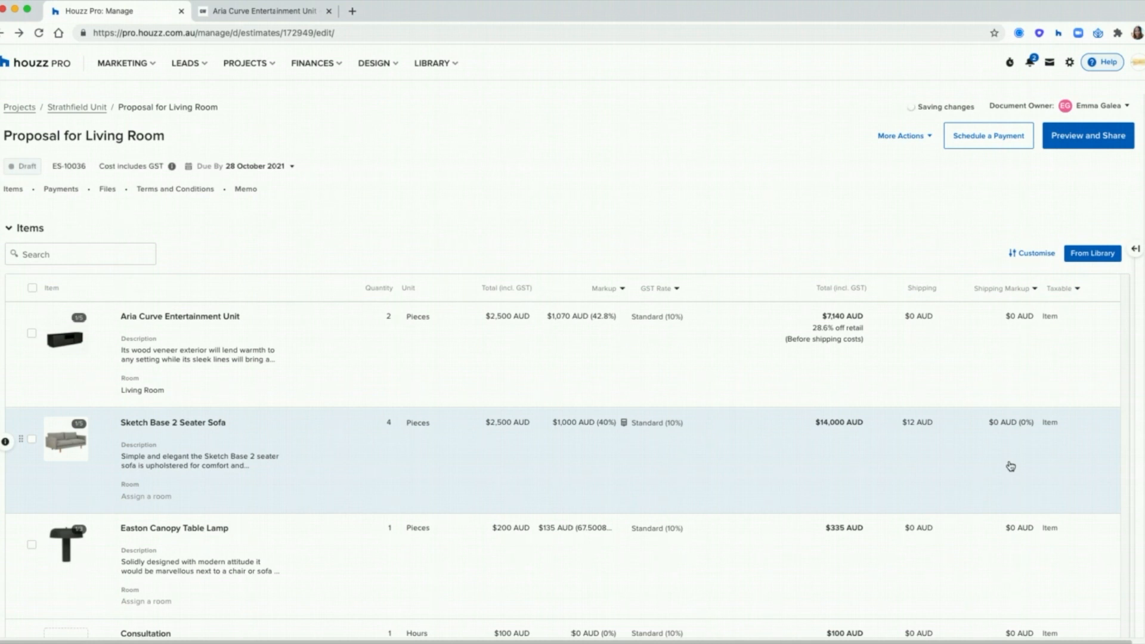
Step: Check the sent proposal's payment summary, activity and preview, then go back to editing it
left_click(1135, 249)
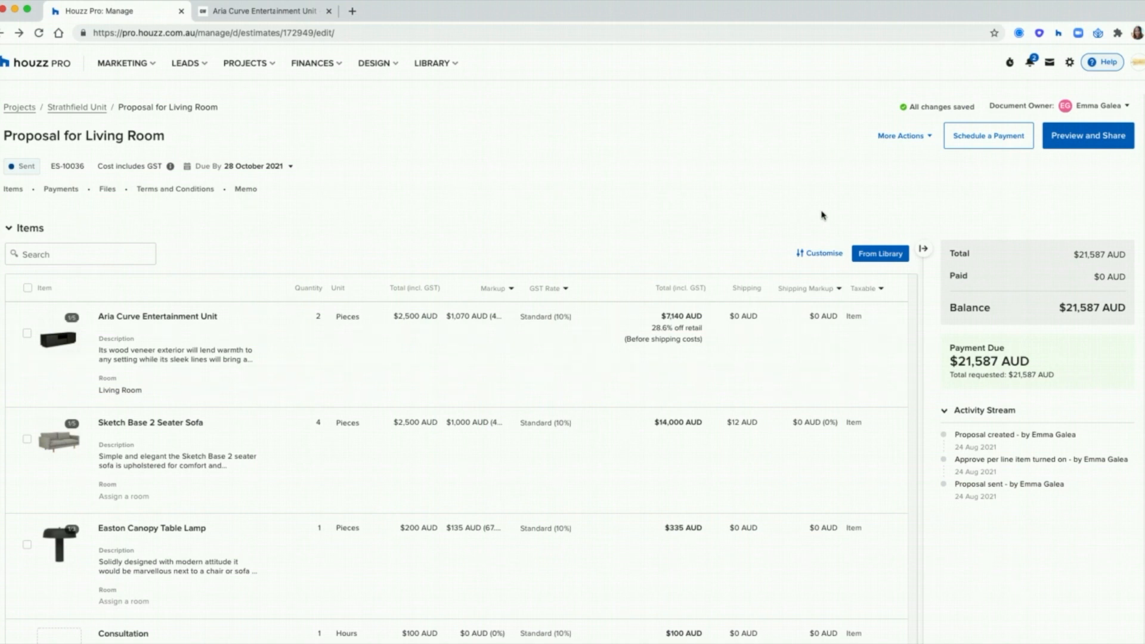
left_click(1068, 149)
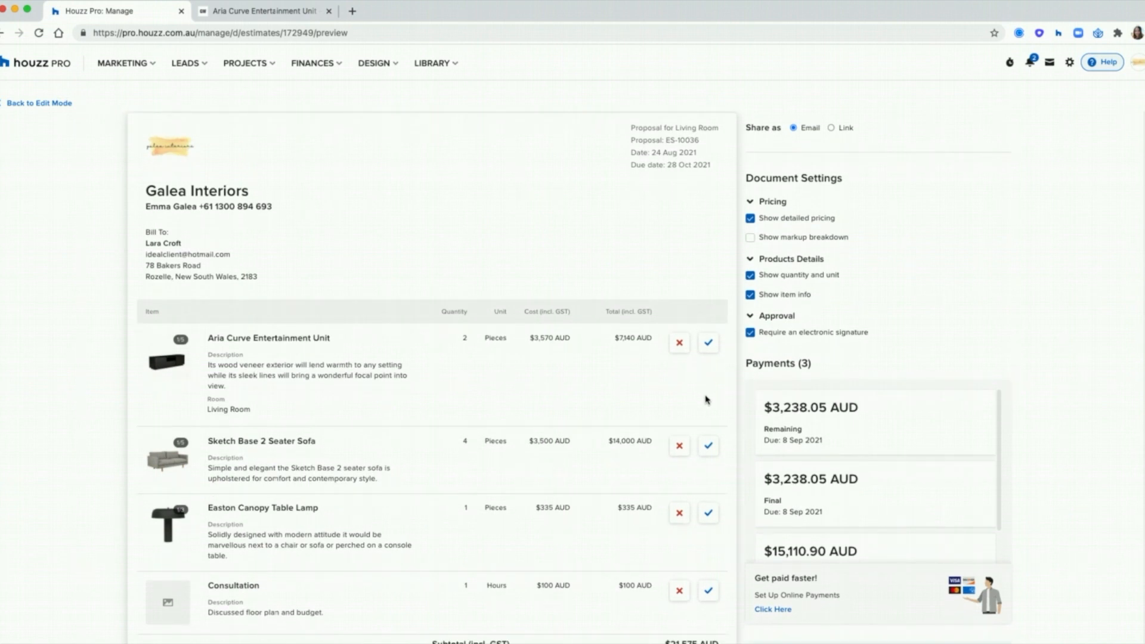
scroll(706, 399, "down", 3)
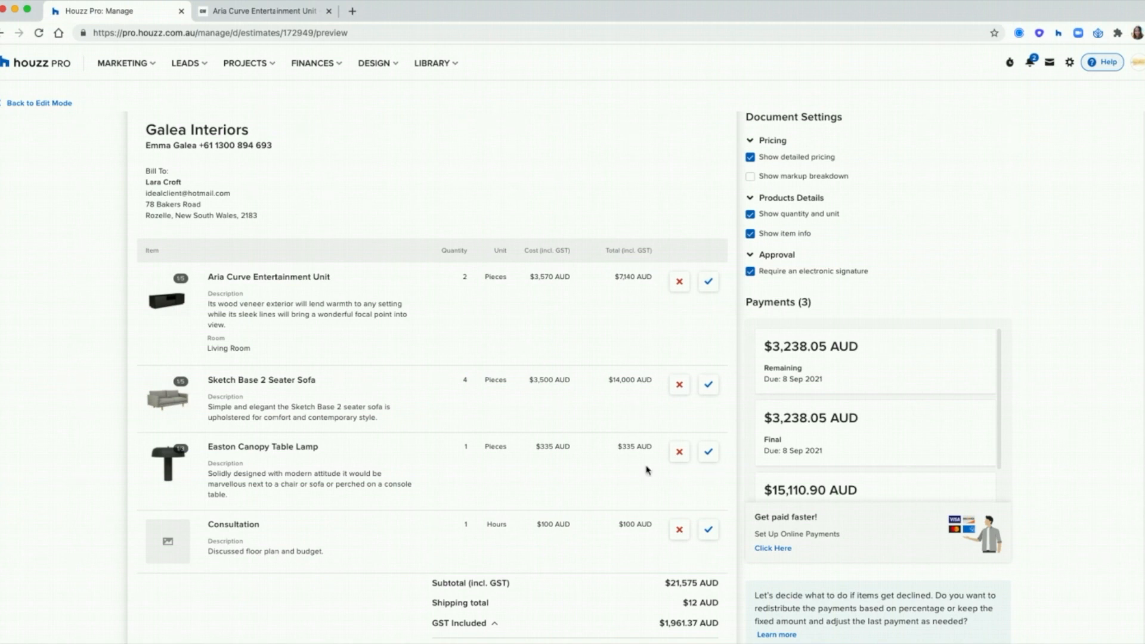
scroll(536, 243, "up", 1)
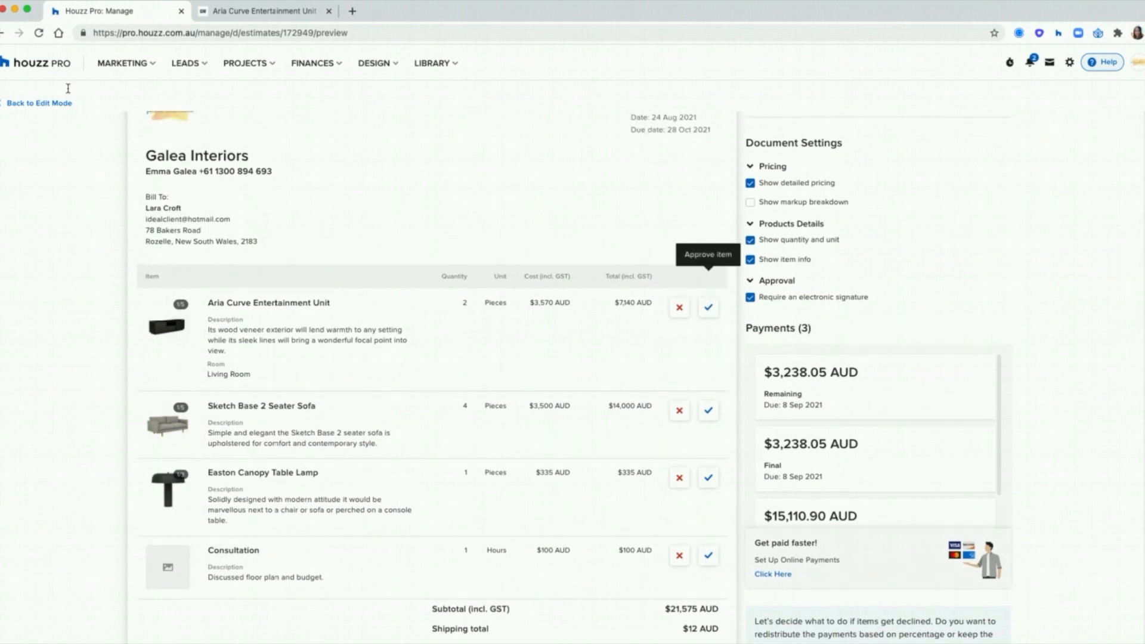
left_click(22, 104)
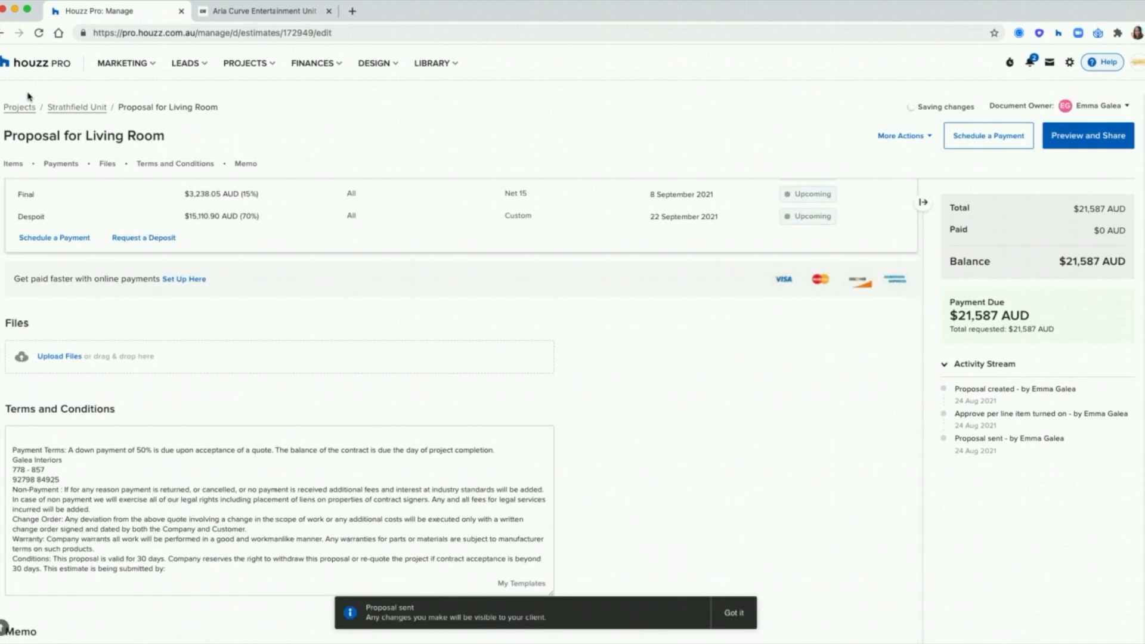
scroll(488, 322, "up", 5)
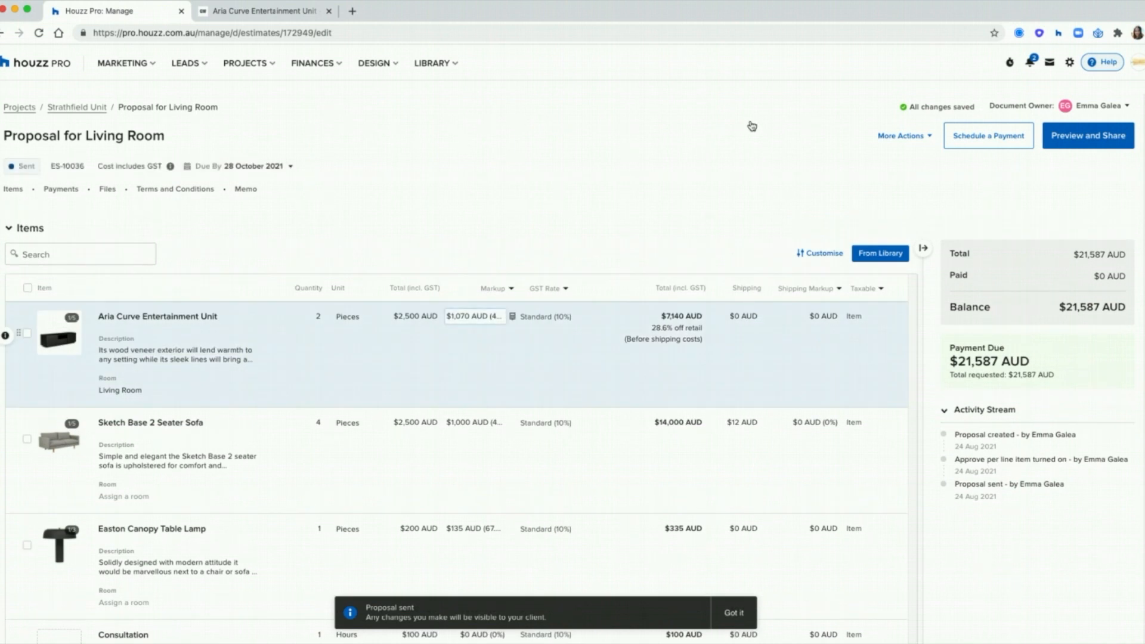
Step: Approve the Aria Curve Entertainment Unit through Approve Per Line Item and save
left_click(900, 138)
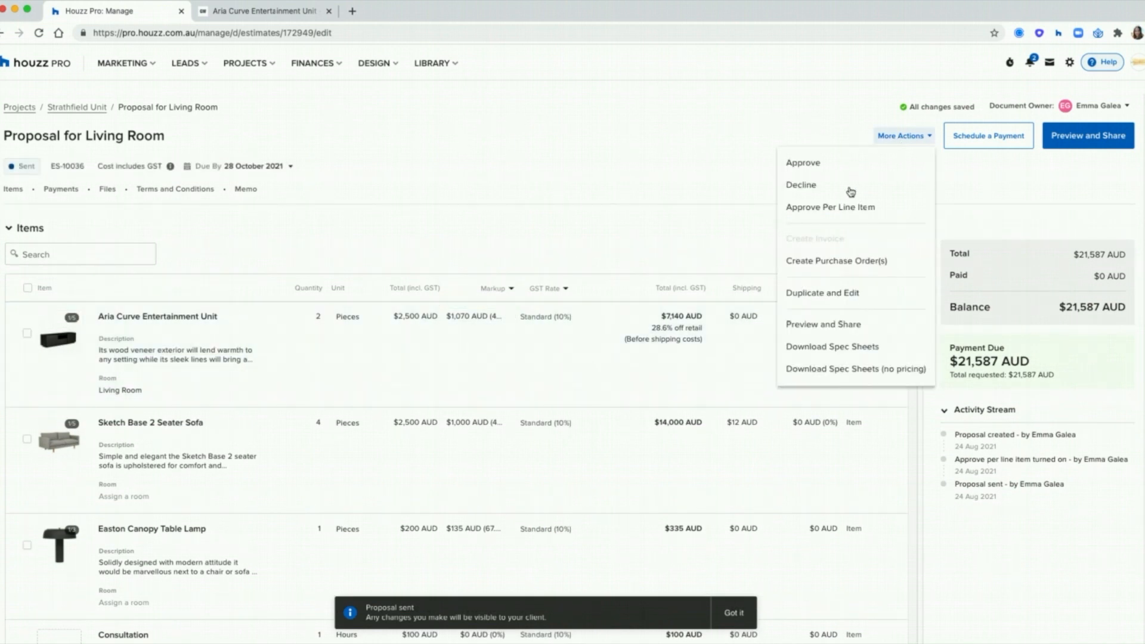
left_click(850, 208)
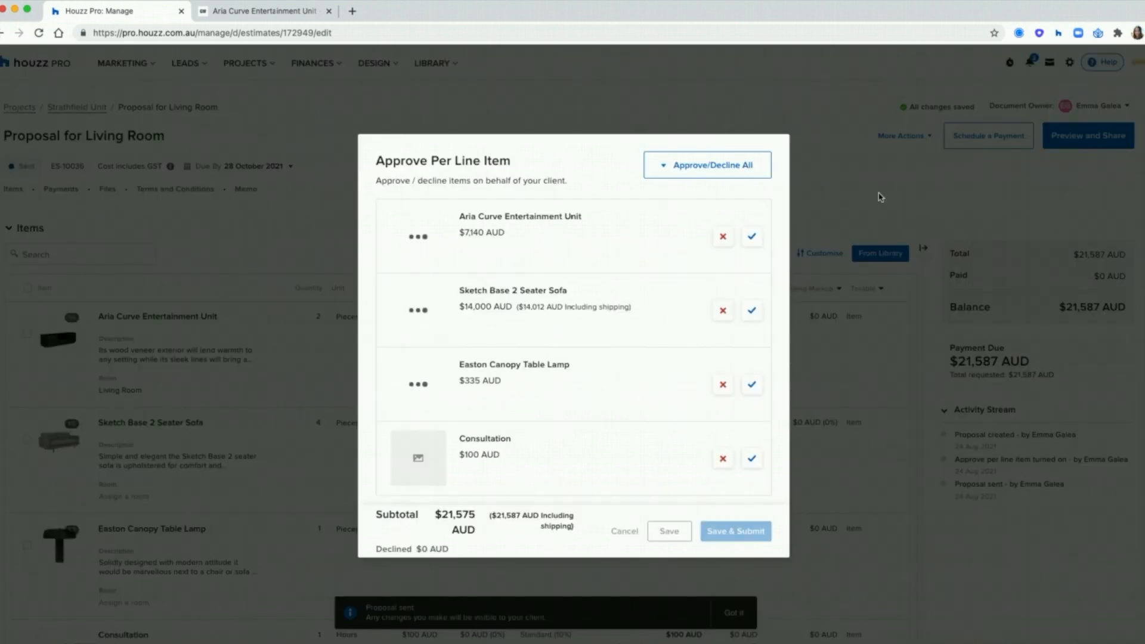
left_click(752, 238)
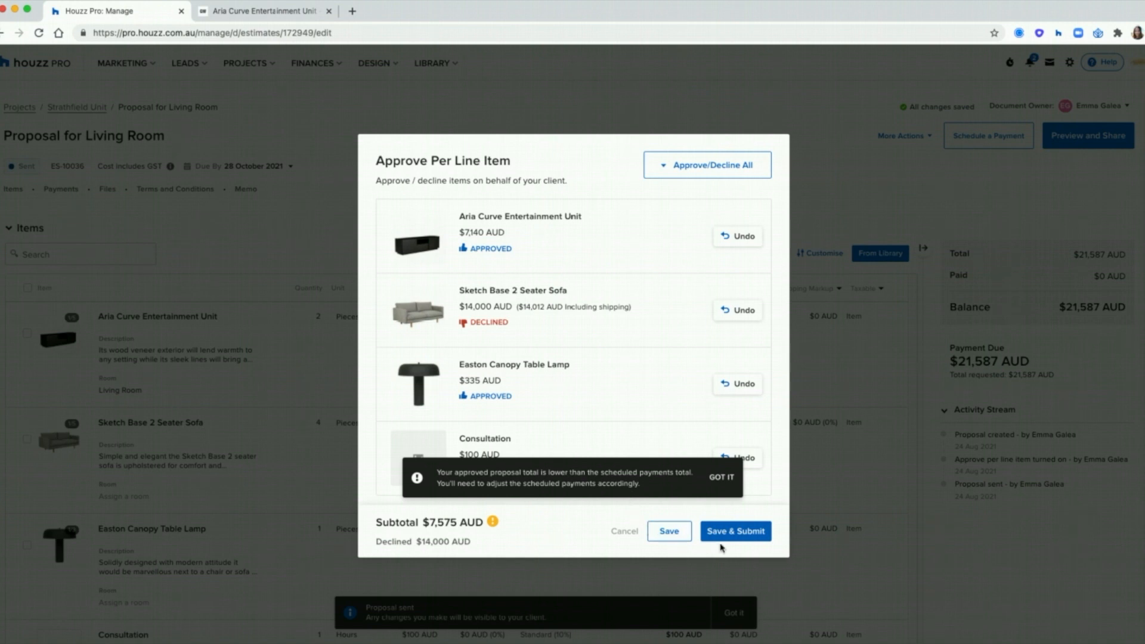
left_click(686, 533)
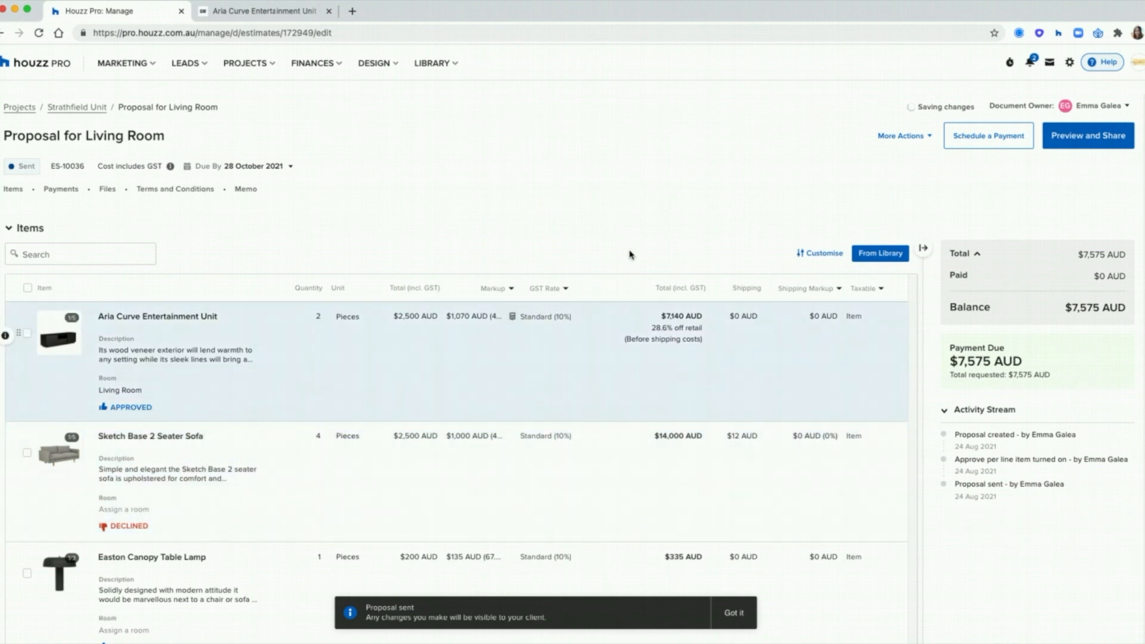
Step: Also approve the Consultation and Sketch Base 2 Seater Sofa, then submit all approvals
left_click(896, 141)
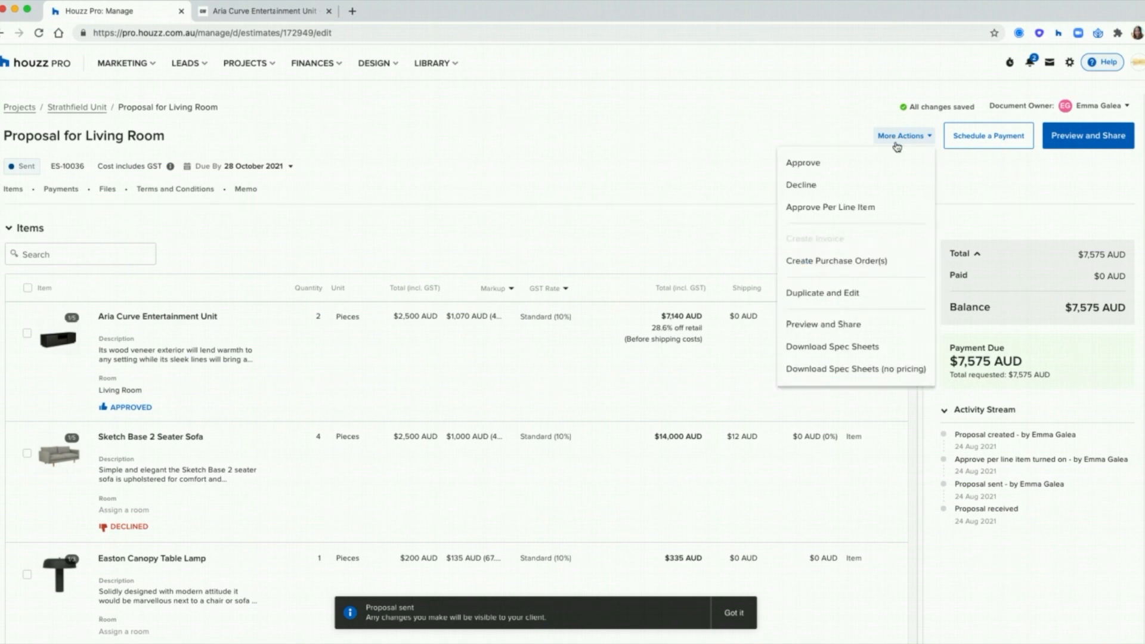
left_click(874, 213)
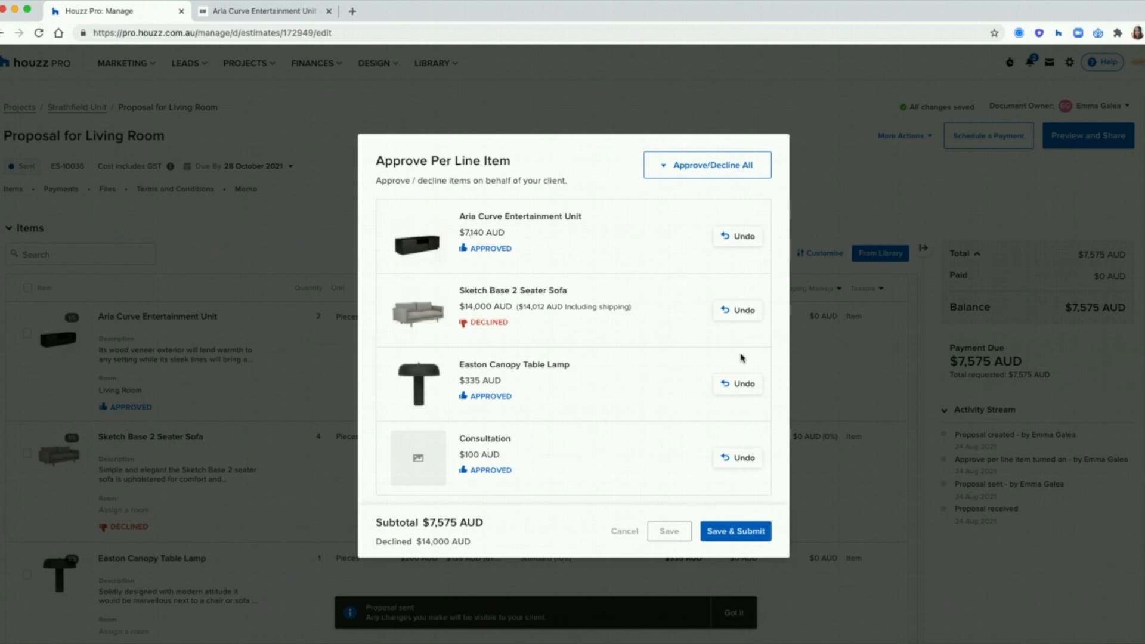
left_click(740, 459)
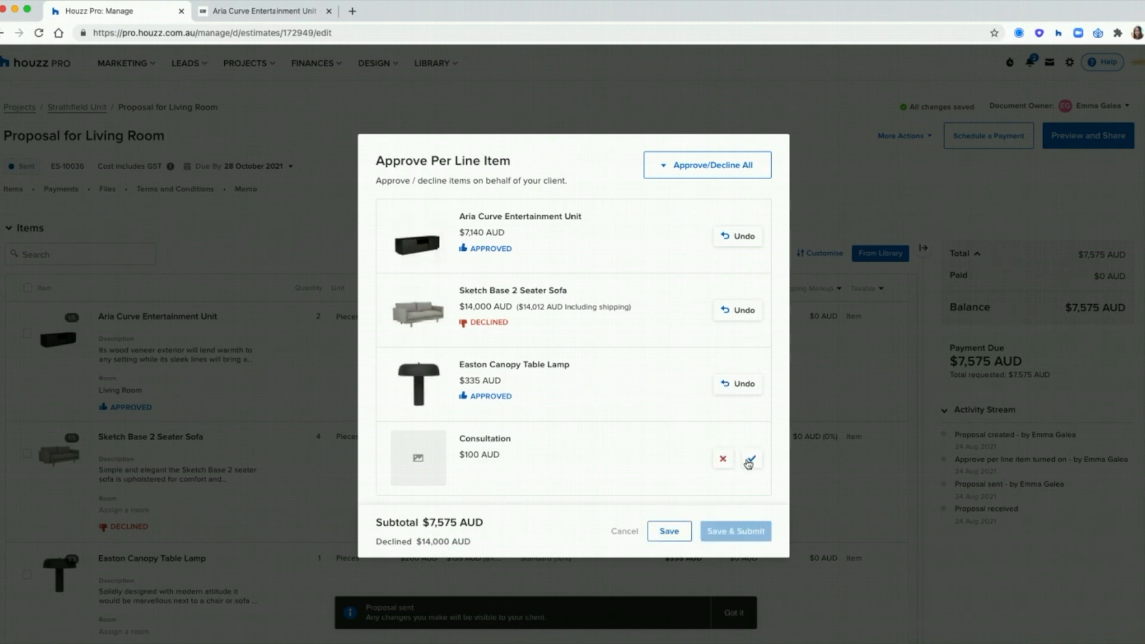
left_click(749, 461)
left_click(753, 317)
left_click(749, 316)
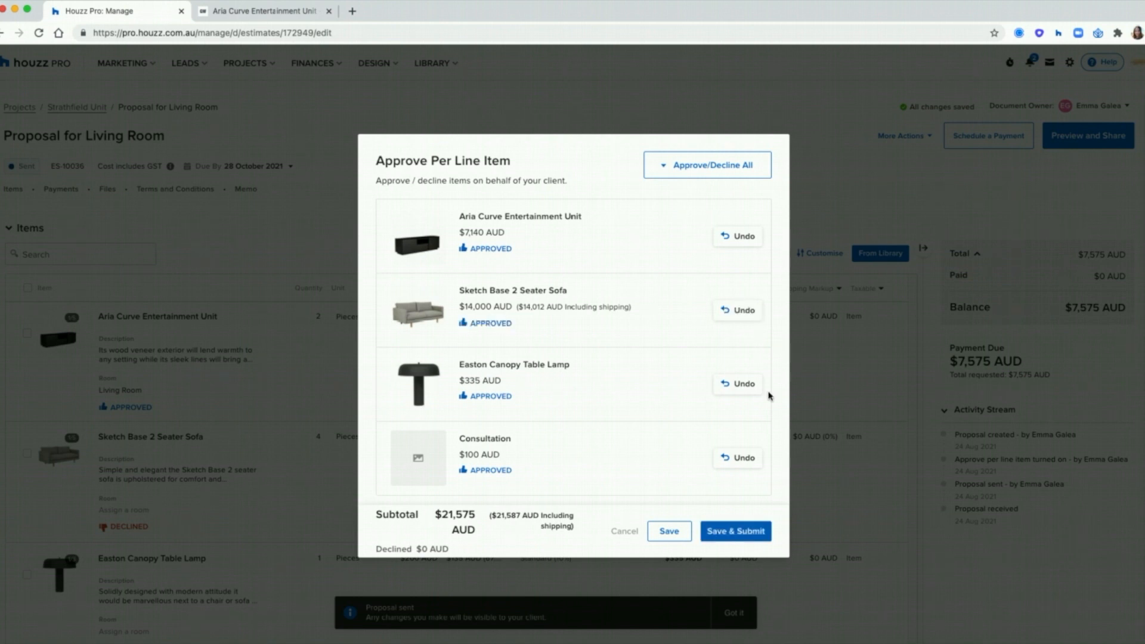
left_click(737, 541)
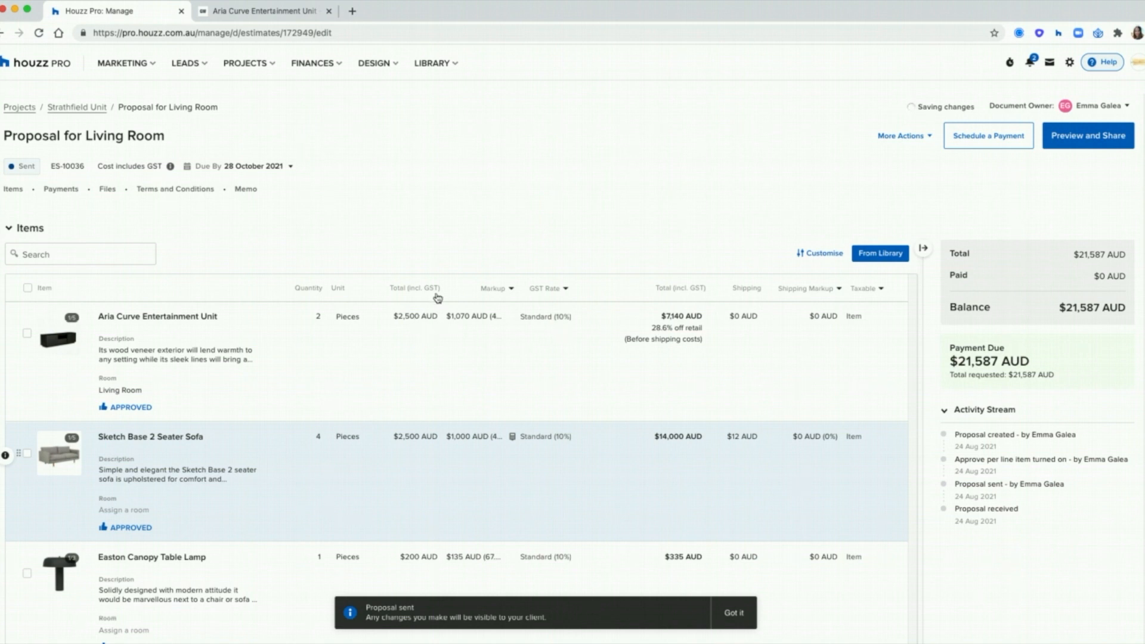
Step: Open the Log Payment form for the deposit row in the Payments (3) table
scroll(460, 376, "down", 1)
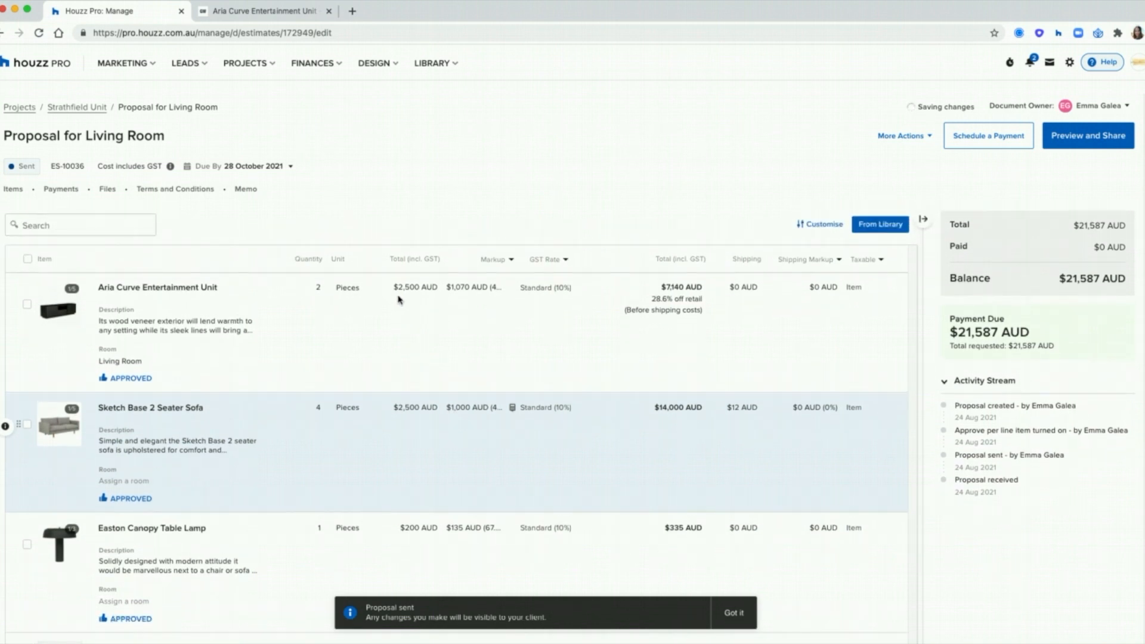
left_click(400, 291)
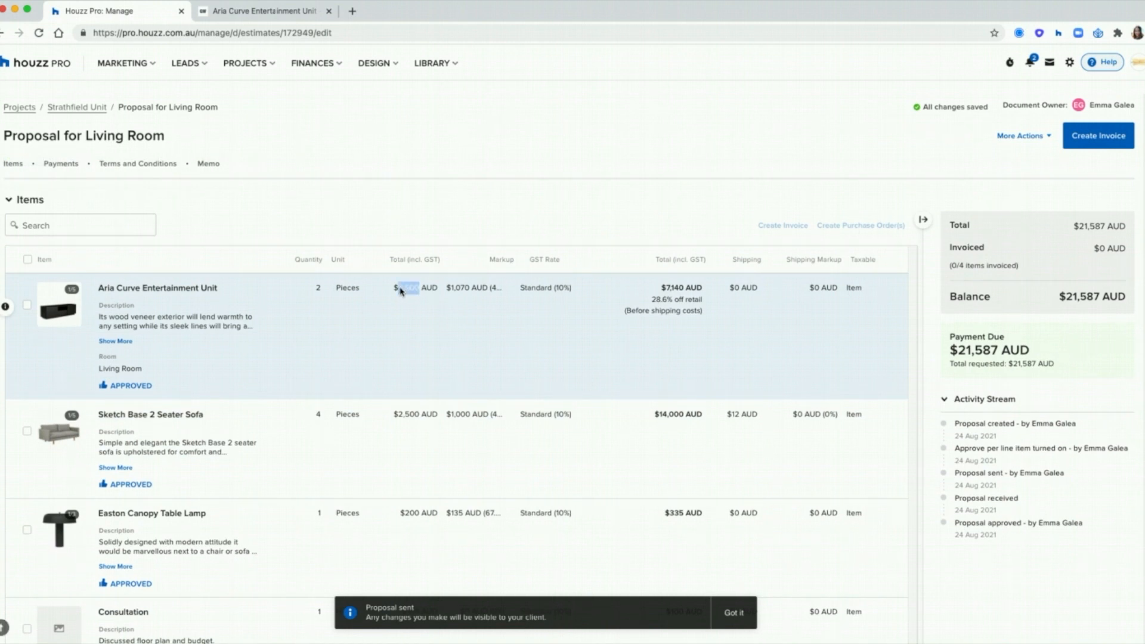
left_click(317, 292)
scroll(422, 293, "down", 8)
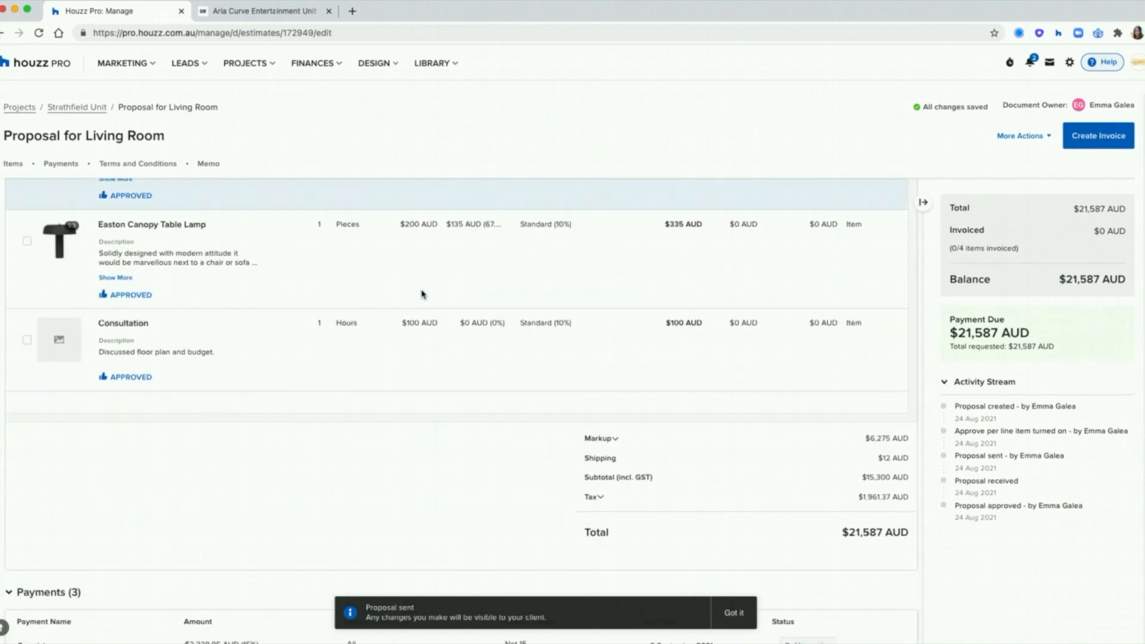
scroll(422, 293, "down", 1)
mouse_move(799, 474)
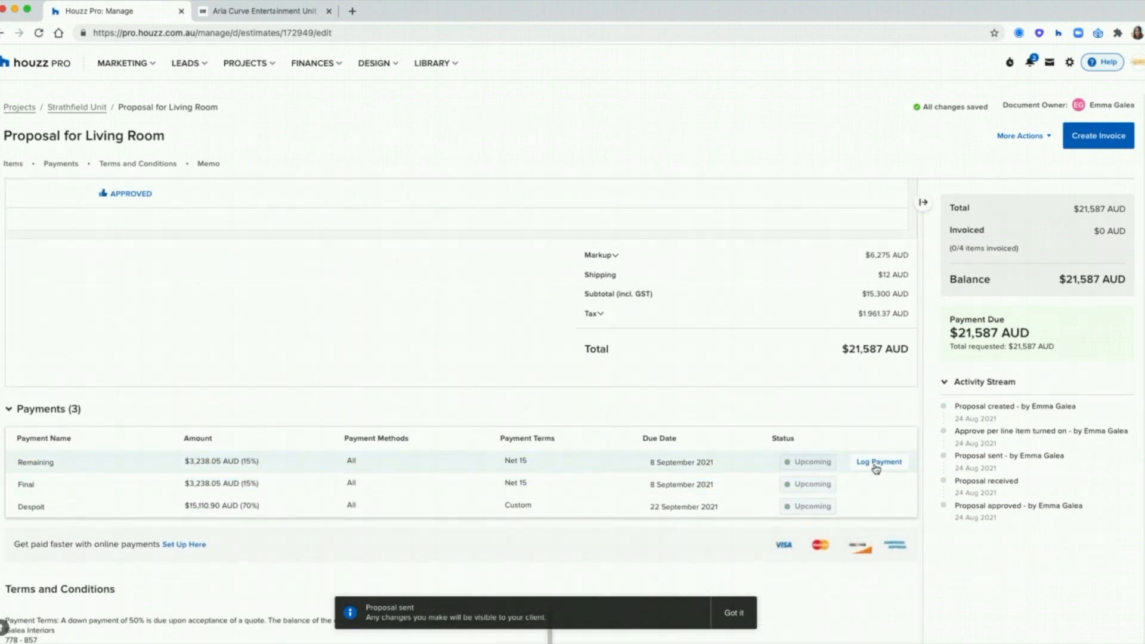
scroll(878, 466, "down", 5)
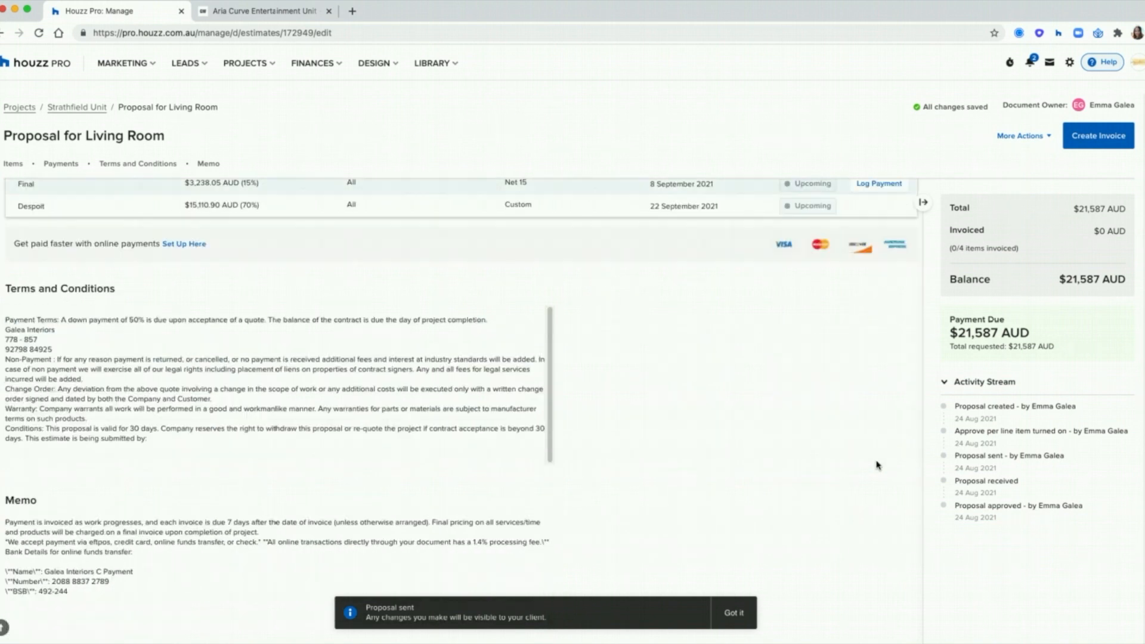
left_click_drag(67, 572, 7, 558)
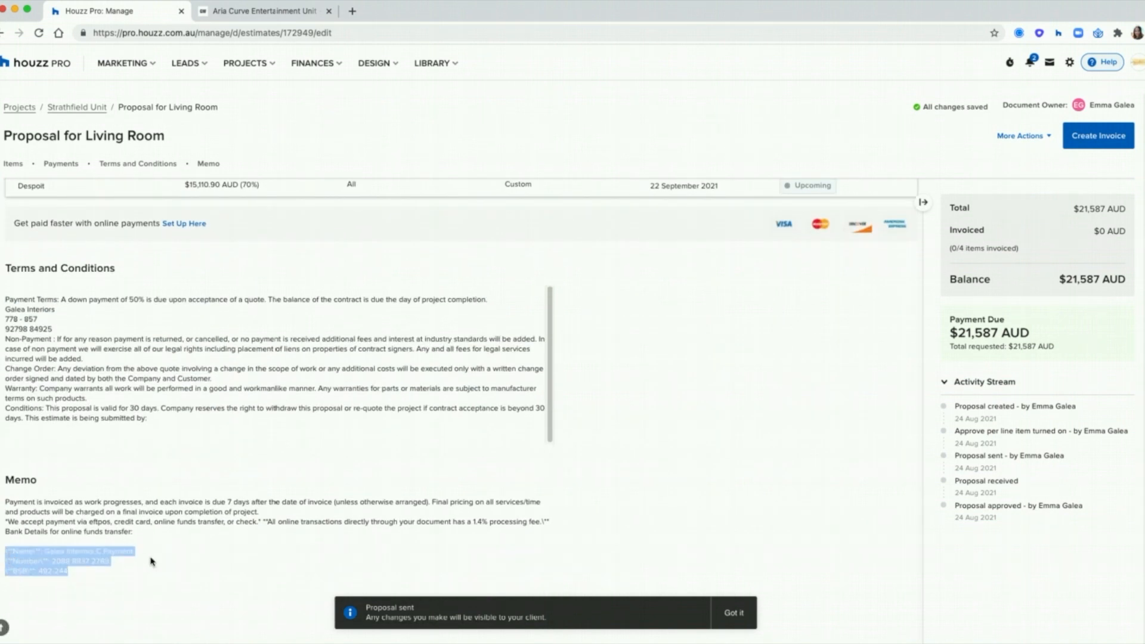
left_click(153, 562)
scroll(785, 408, "up", 5)
scroll(785, 408, "up", 1)
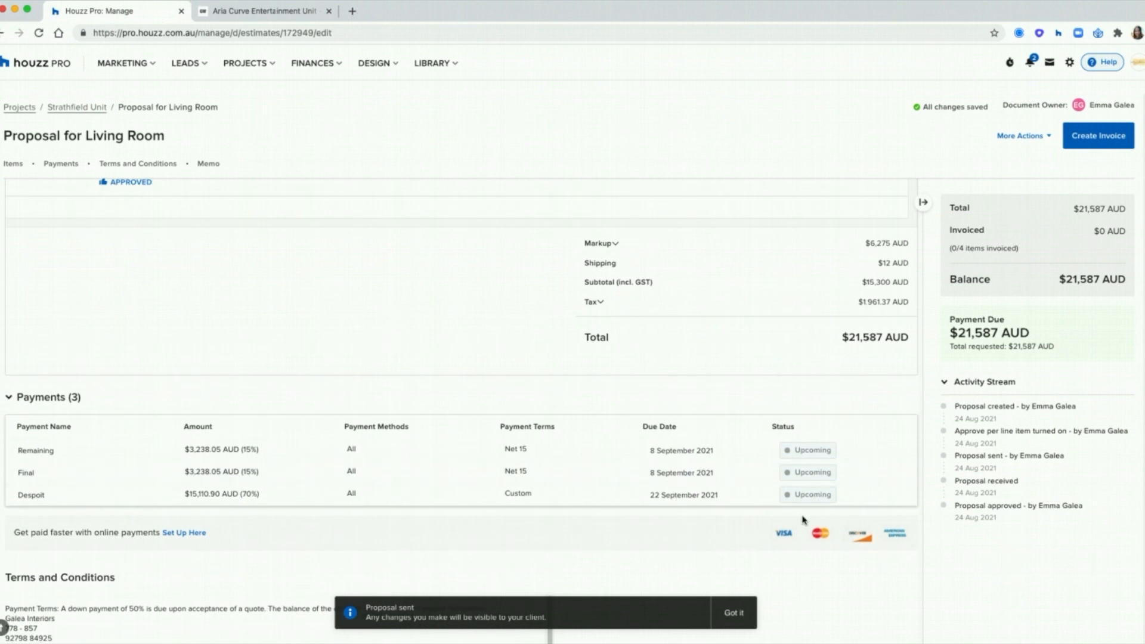
left_click(871, 496)
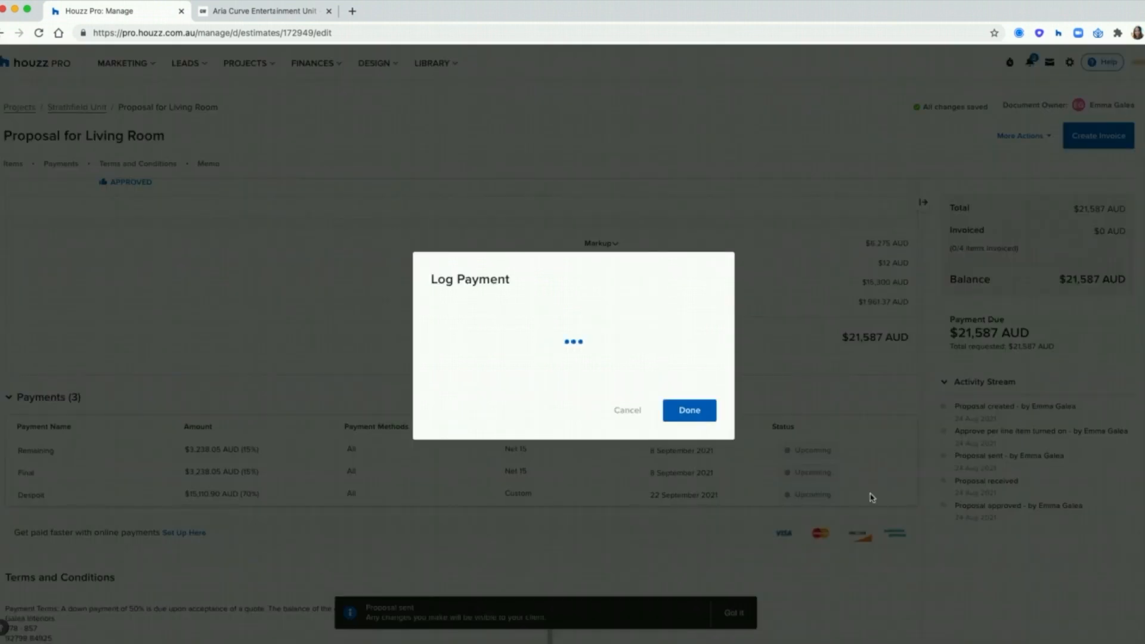
Step: Log the $15,110.90 deposit as a Bank Transfer with a reference number
left_click(522, 329)
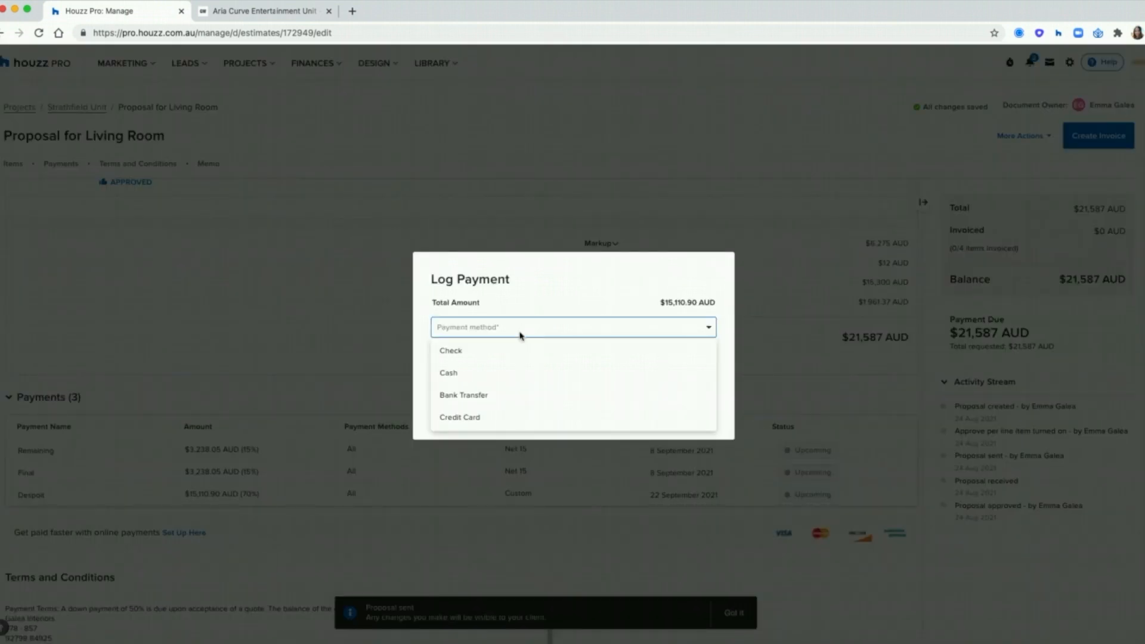
left_click(467, 396)
left_click(650, 360)
type("543")
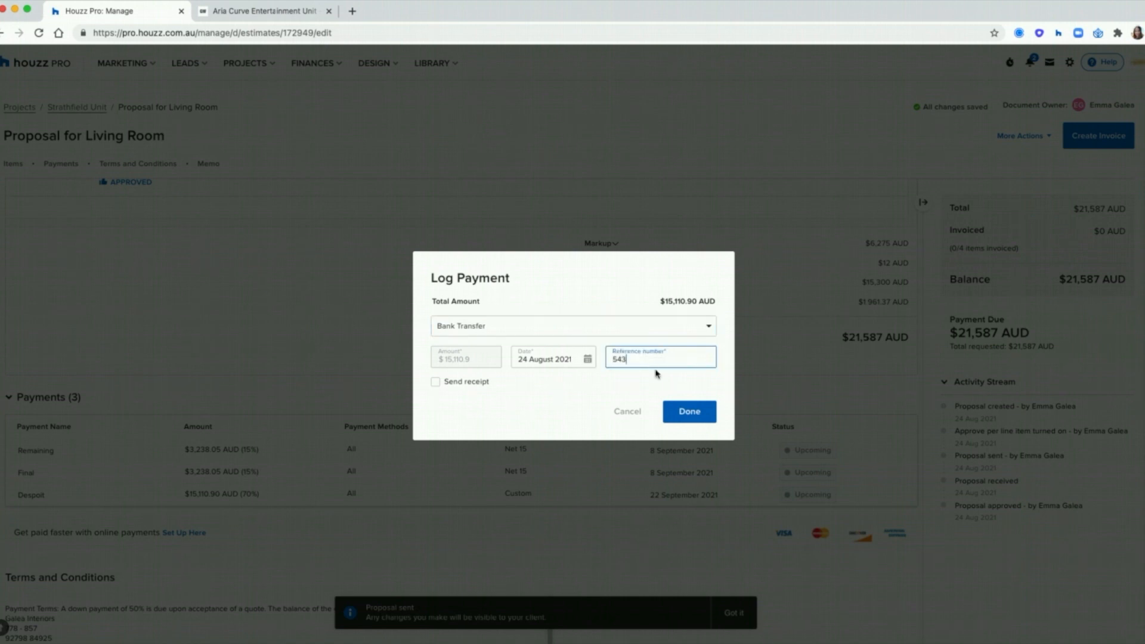
left_click(684, 414)
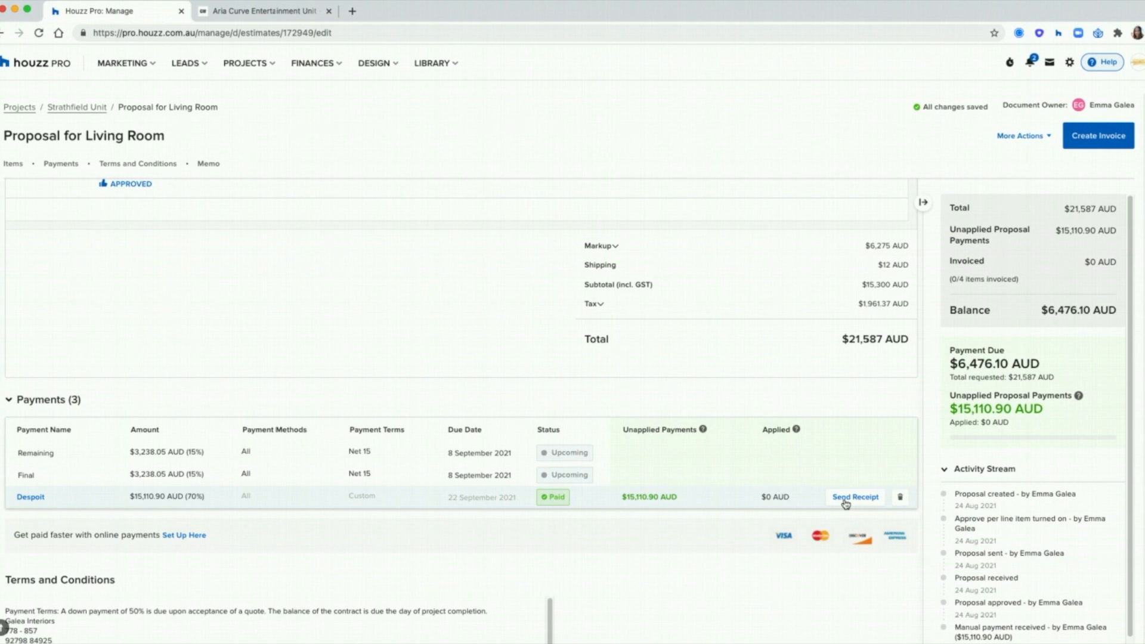
scroll(938, 590, "down", 1)
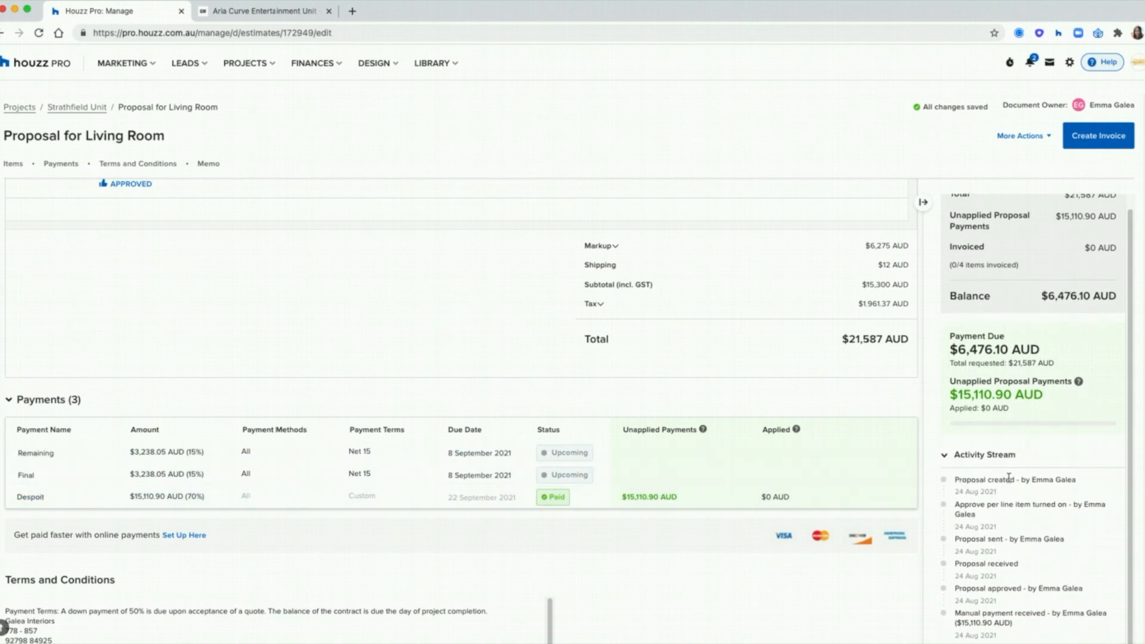
scroll(1050, 370, "up", 1)
scroll(614, 414, "up", 5)
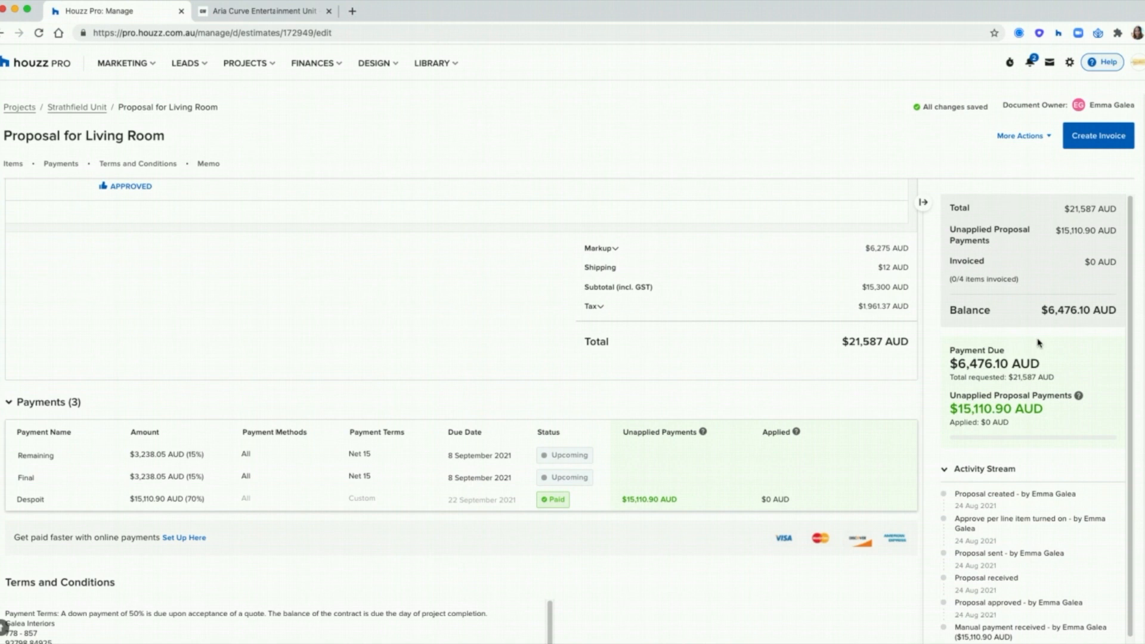
scroll(616, 416, "up", 5)
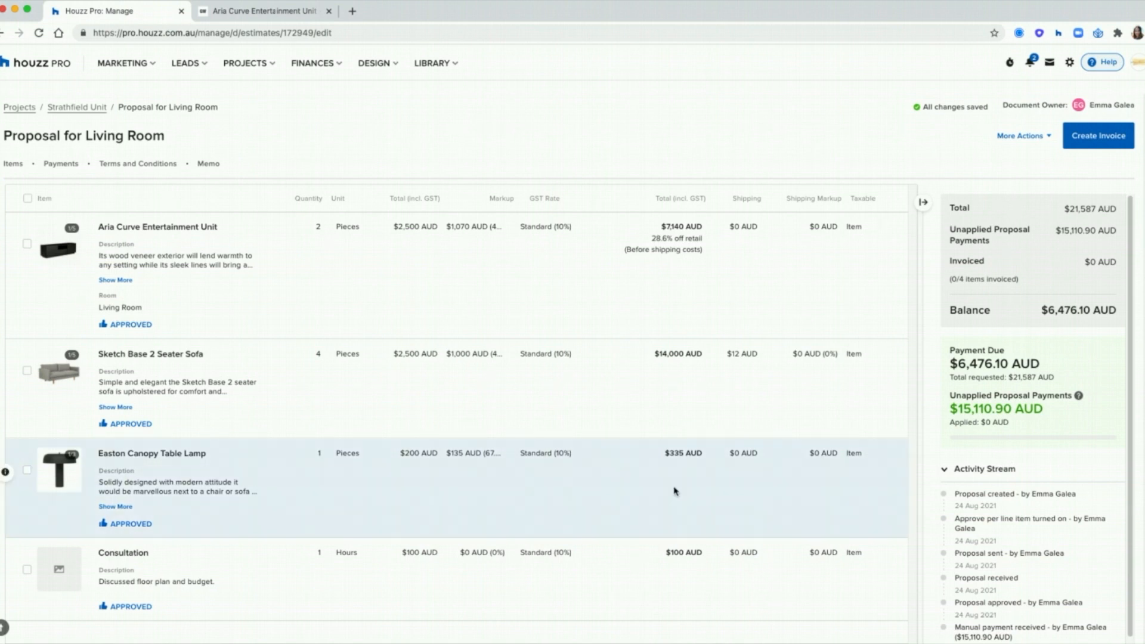
scroll(536, 459, "up", 2)
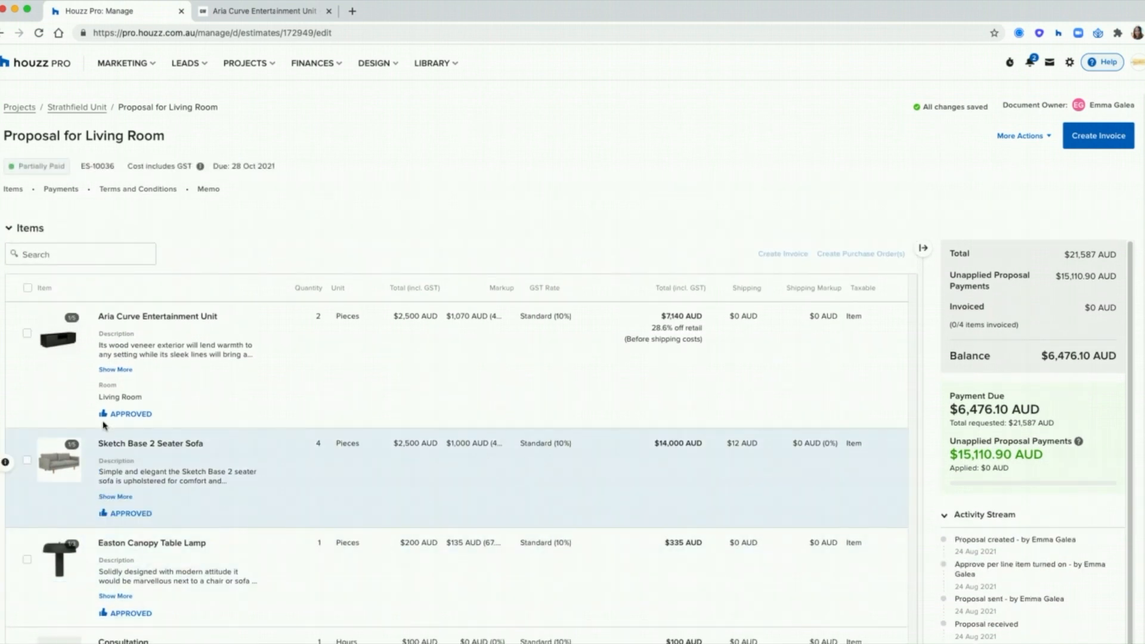
scroll(75, 418, "down", 1)
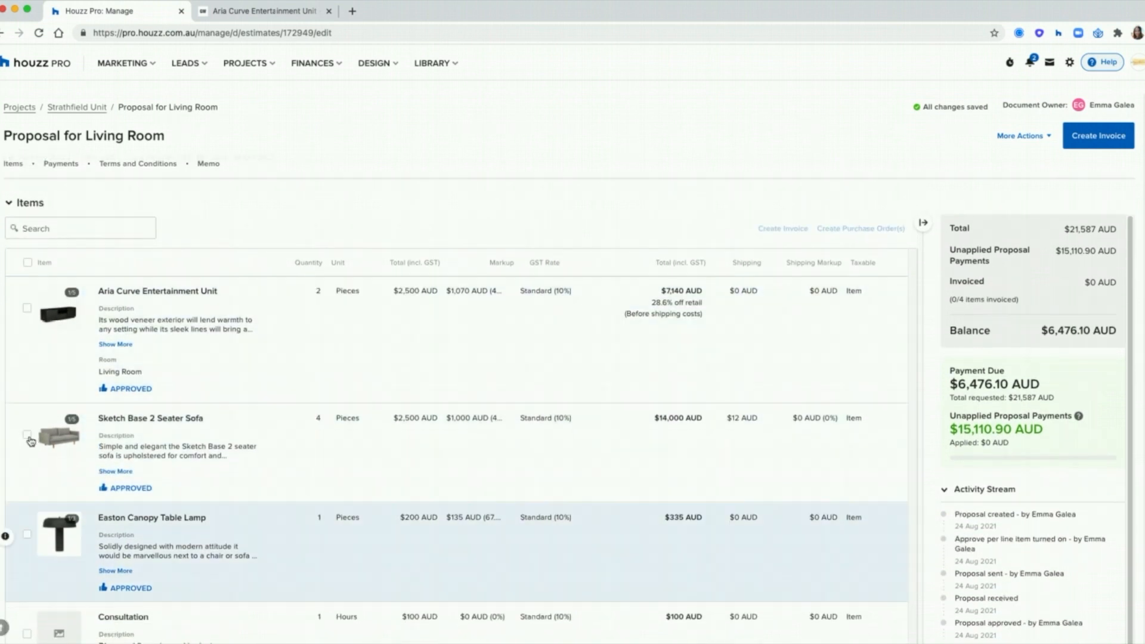
Step: Order the Aria unit and Sketch sofa from Globewest, dropping the Easton Canopy Table Lamp
left_click(28, 309)
left_click(27, 435)
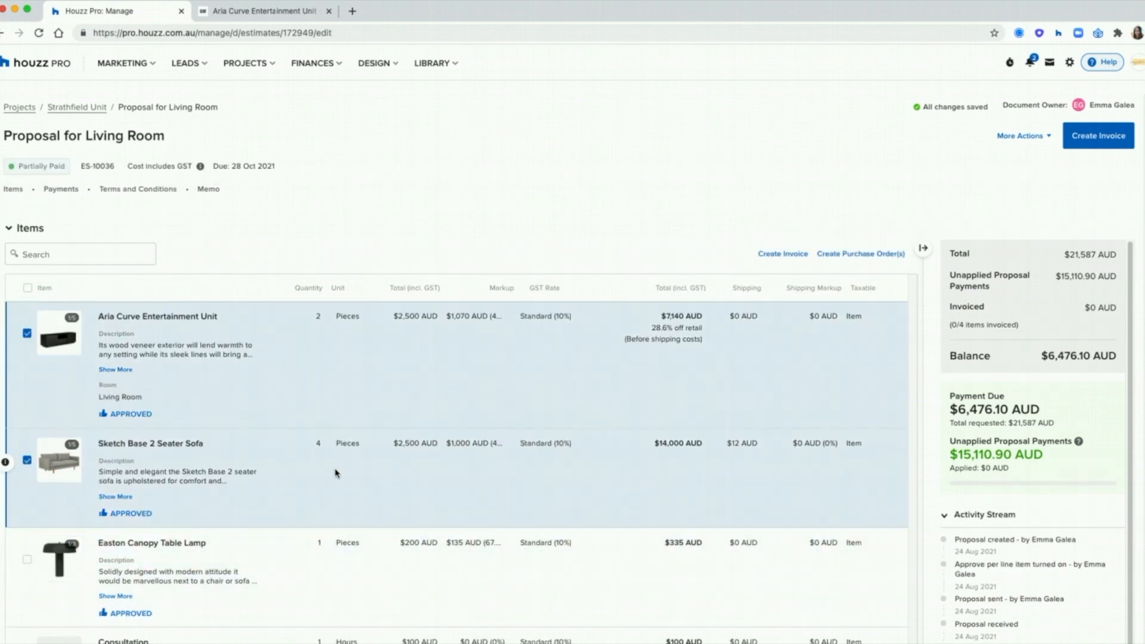
left_click(26, 560)
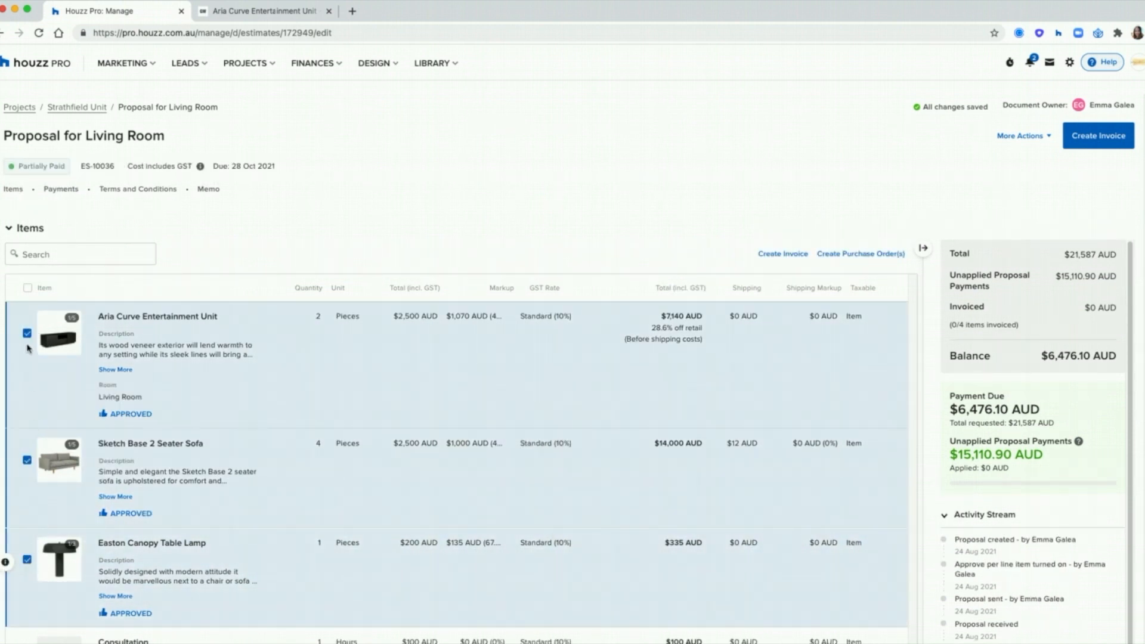
left_click(870, 255)
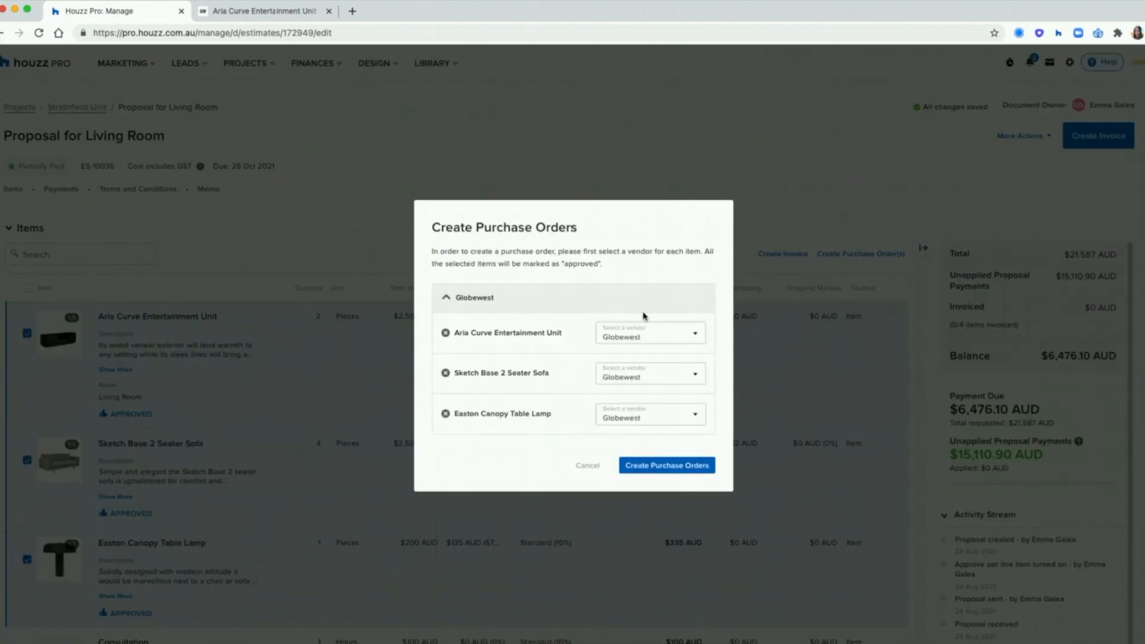
left_click(637, 382)
left_click(642, 446)
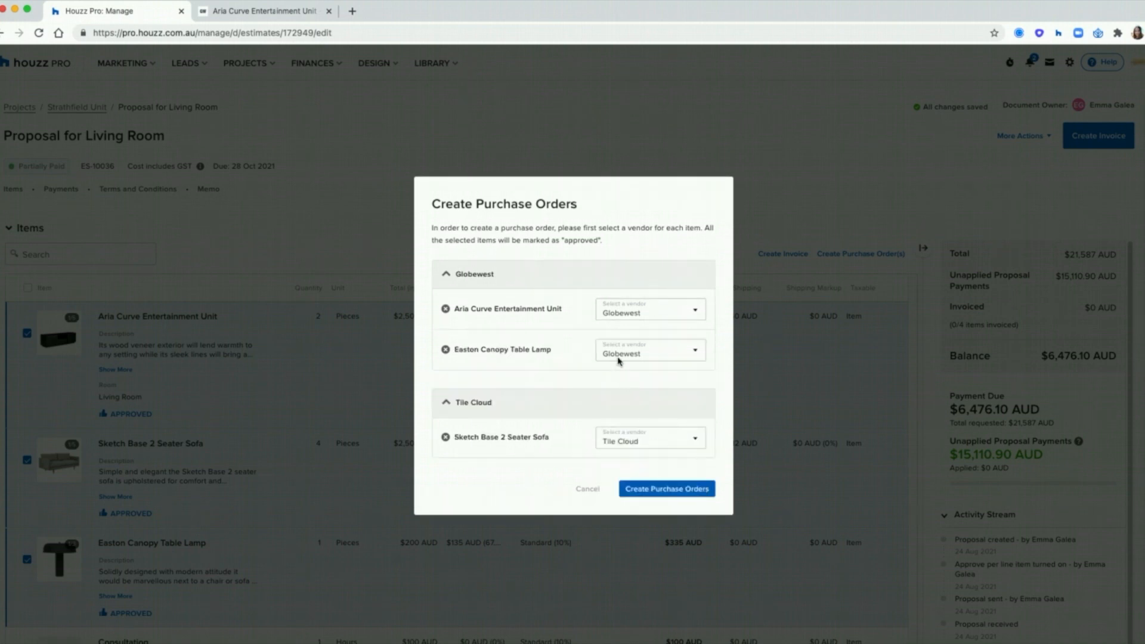
left_click(637, 444)
left_click(519, 477)
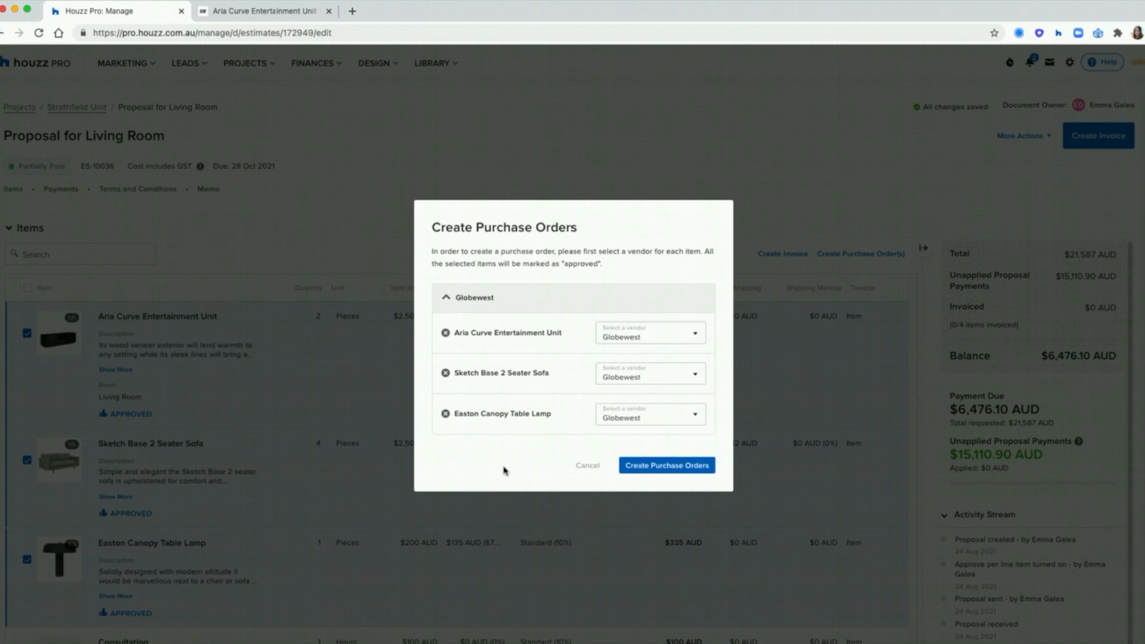
left_click(445, 413)
left_click(660, 447)
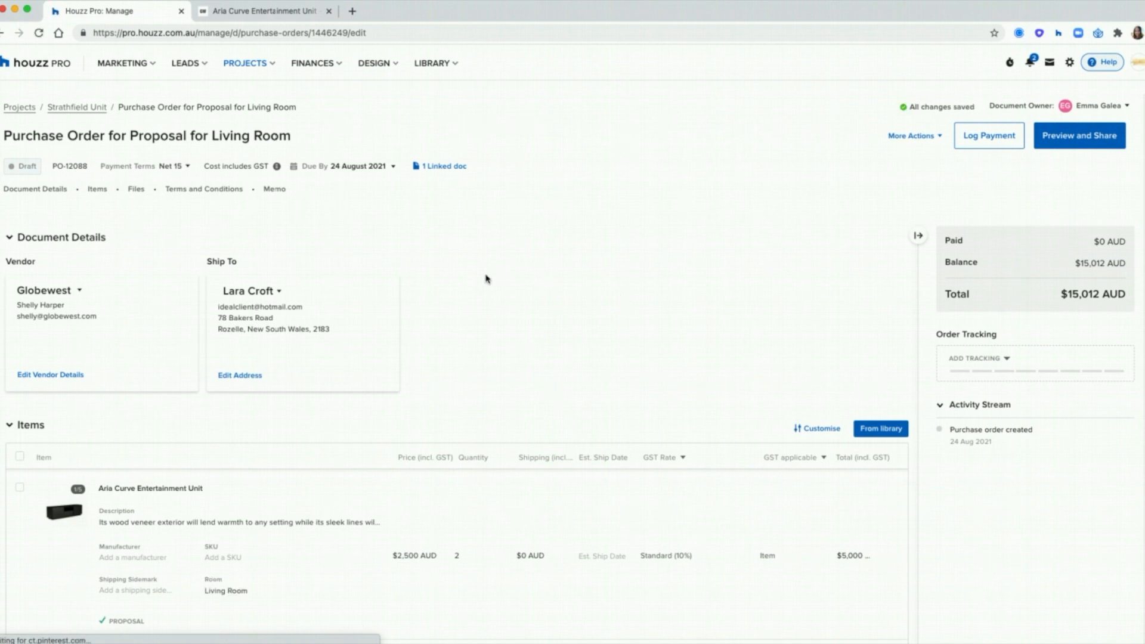
Step: Inspect PO-12088's linked proposal, due date, and the Aria unit's quantity and price
left_click(442, 166)
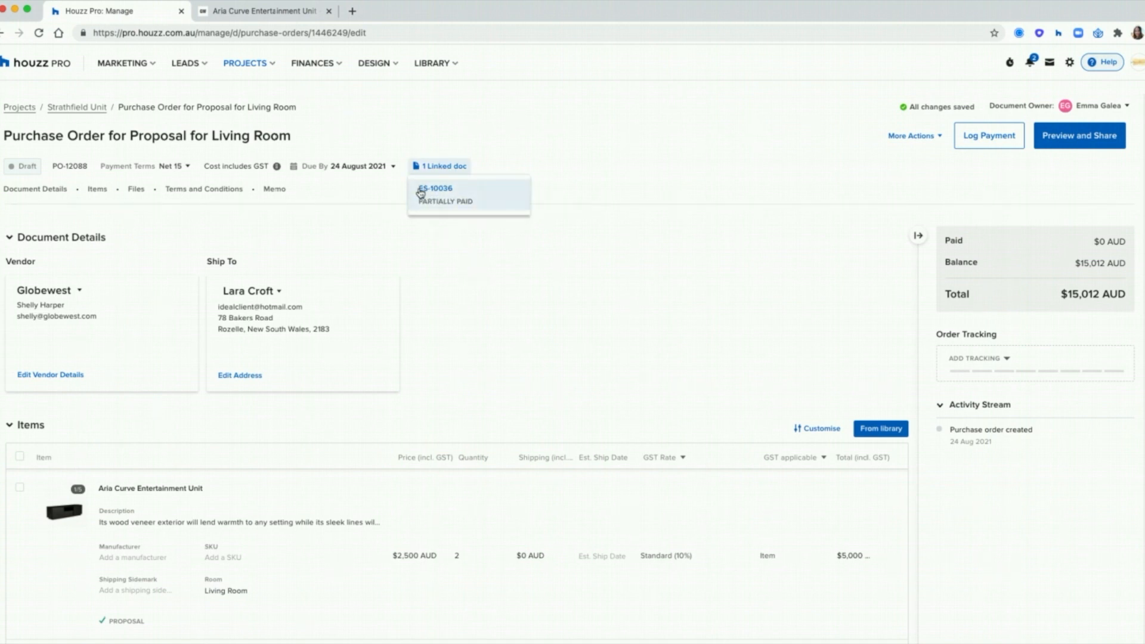
left_click(376, 166)
left_click(525, 289)
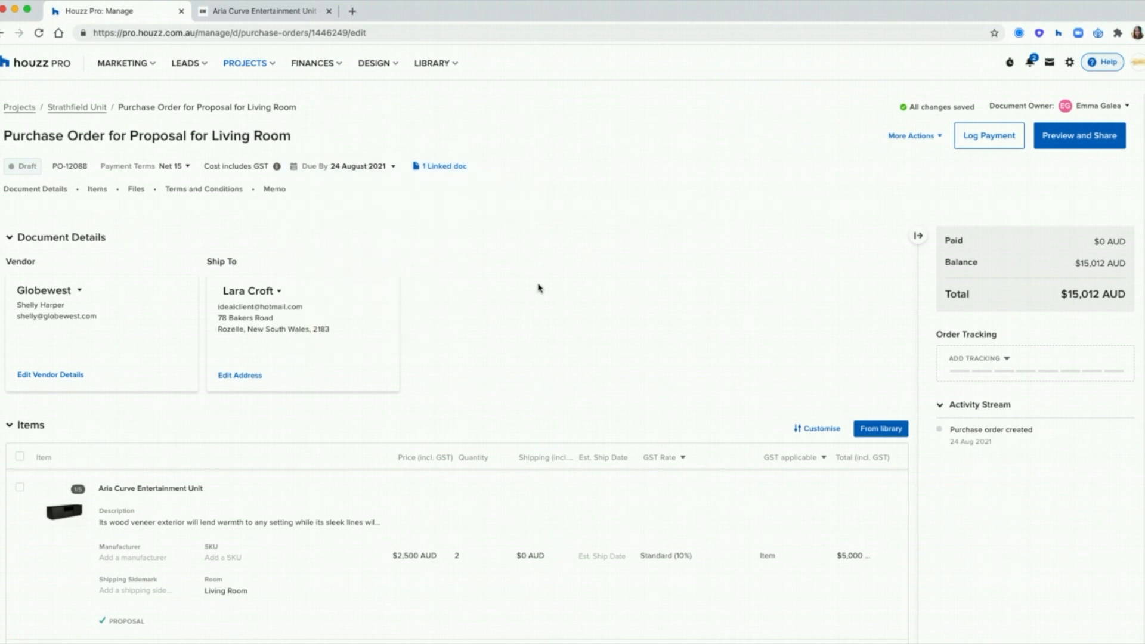
scroll(540, 289, "down", 2)
left_click(455, 421)
left_click(429, 421)
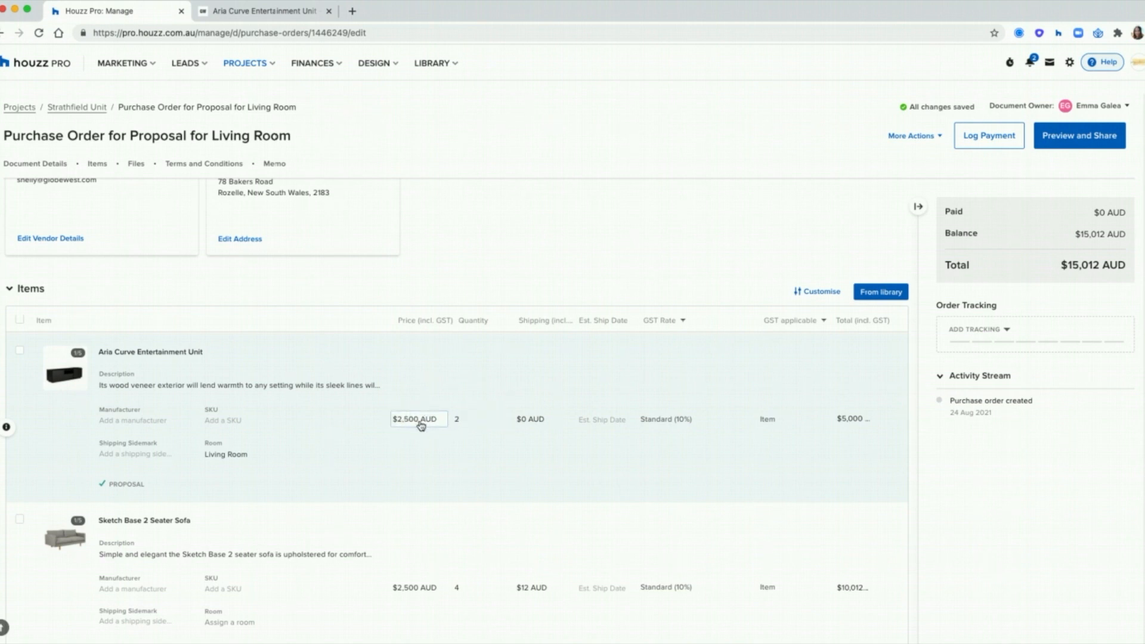
Step: Set estimated ship dates: 26 Aug 2021 for the Aria unit, 22 Aug 2021 for the sofa
left_click(632, 420)
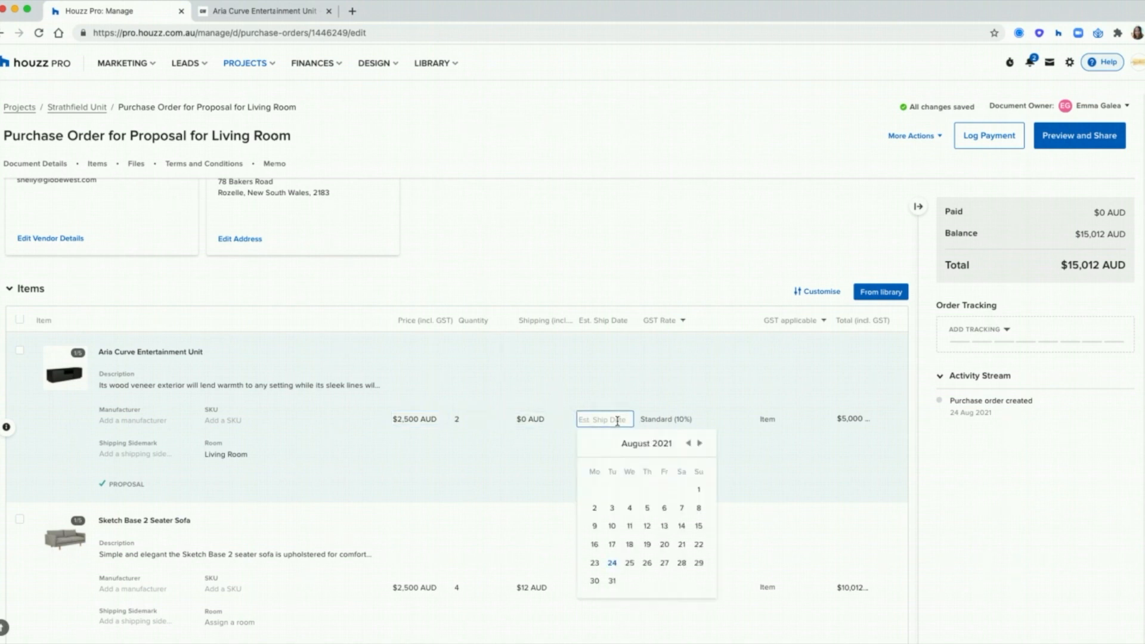
left_click(646, 561)
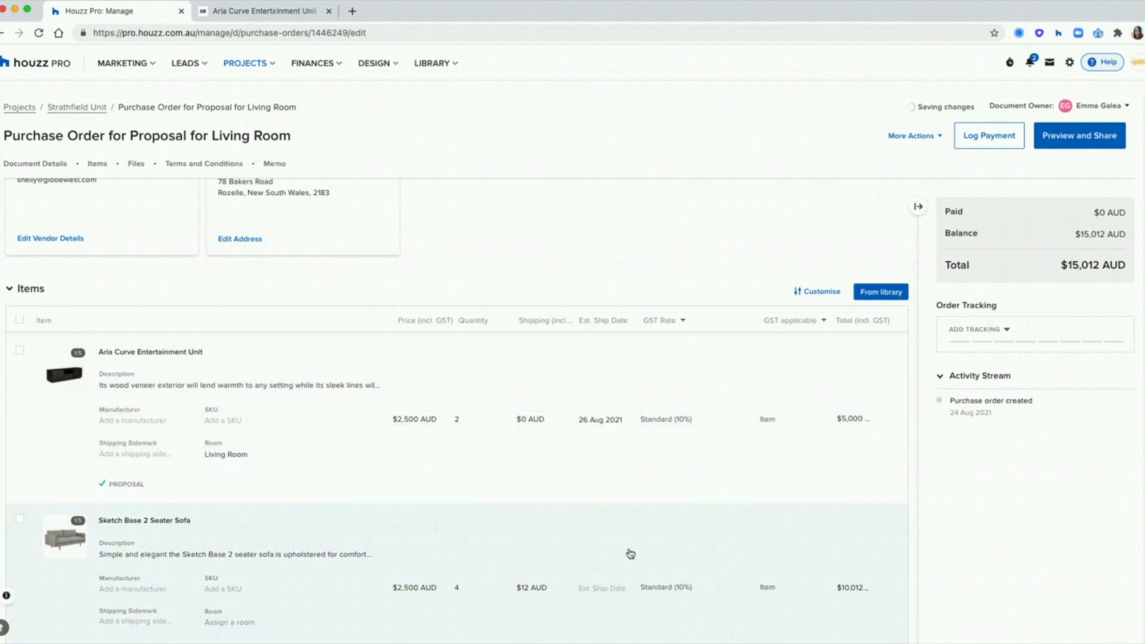
left_click(604, 589)
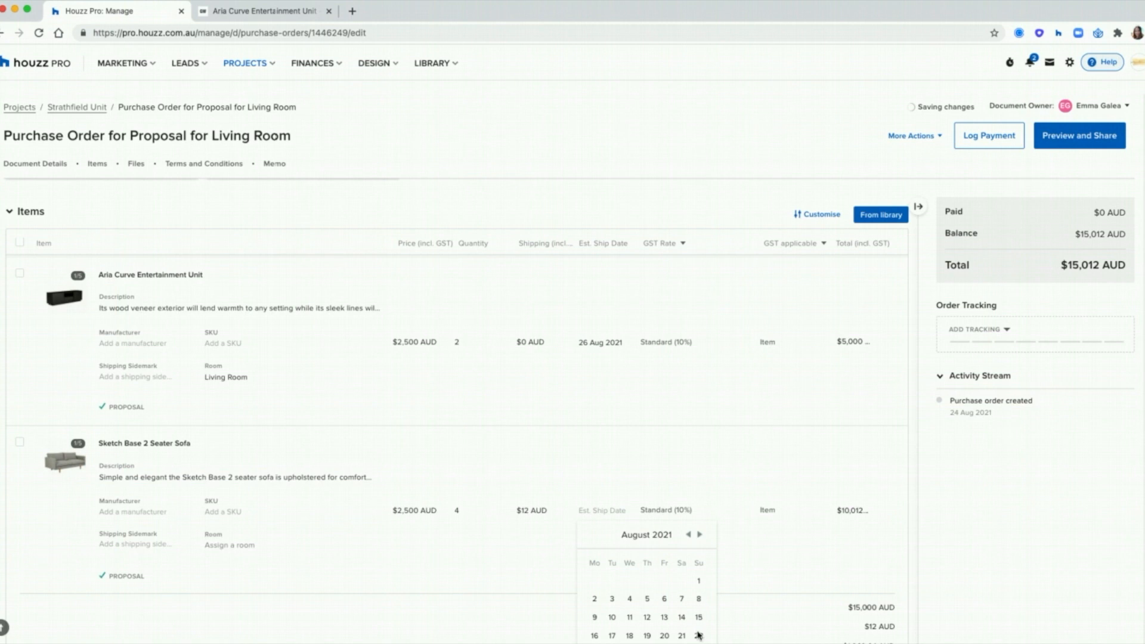
scroll(498, 596, "down", 2)
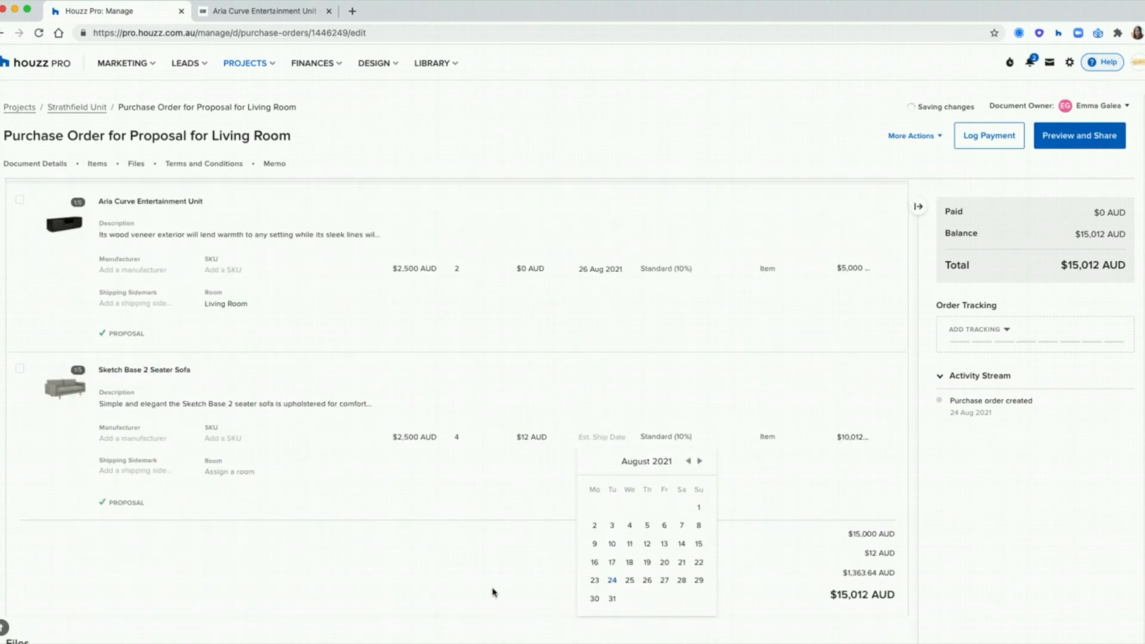
left_click(460, 559)
scroll(456, 552, "down", 7)
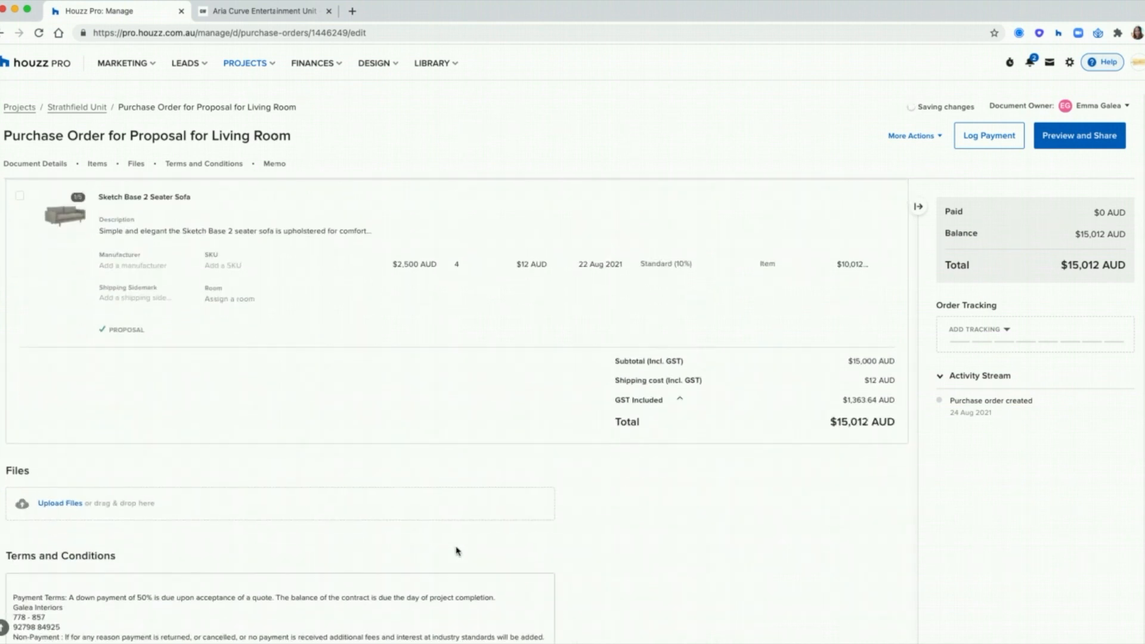
scroll(457, 550, "down", 3)
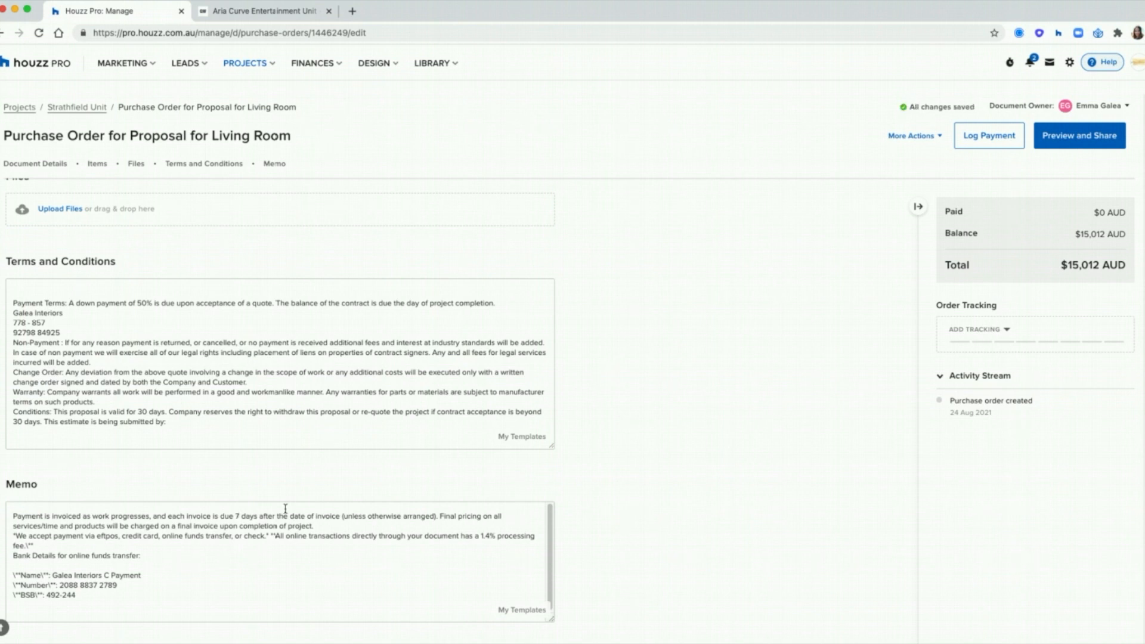
scroll(210, 401, "up", 2)
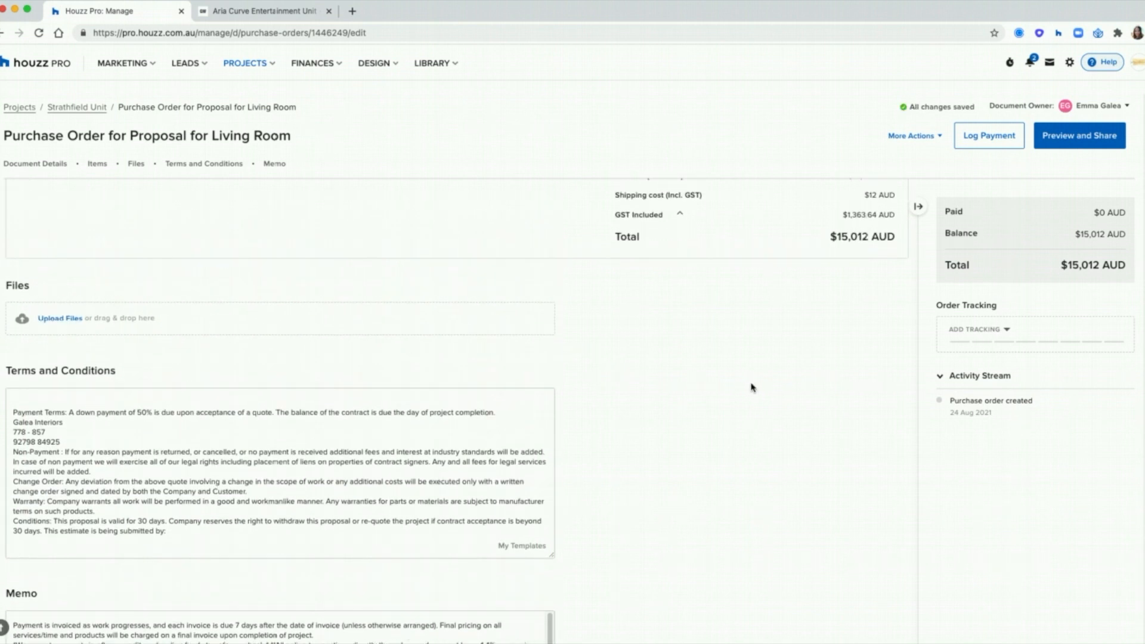
scroll(752, 388, "down", 2)
scroll(753, 386, "up", 6)
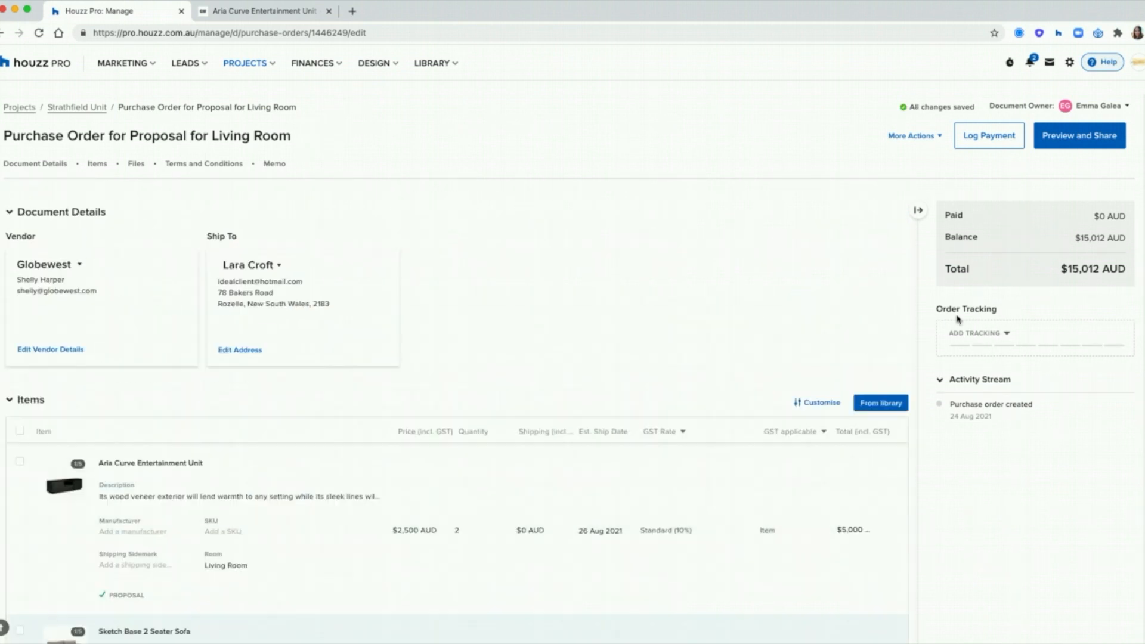
Step: Mark the purchase order's tracking status as Delivered
left_click(1003, 361)
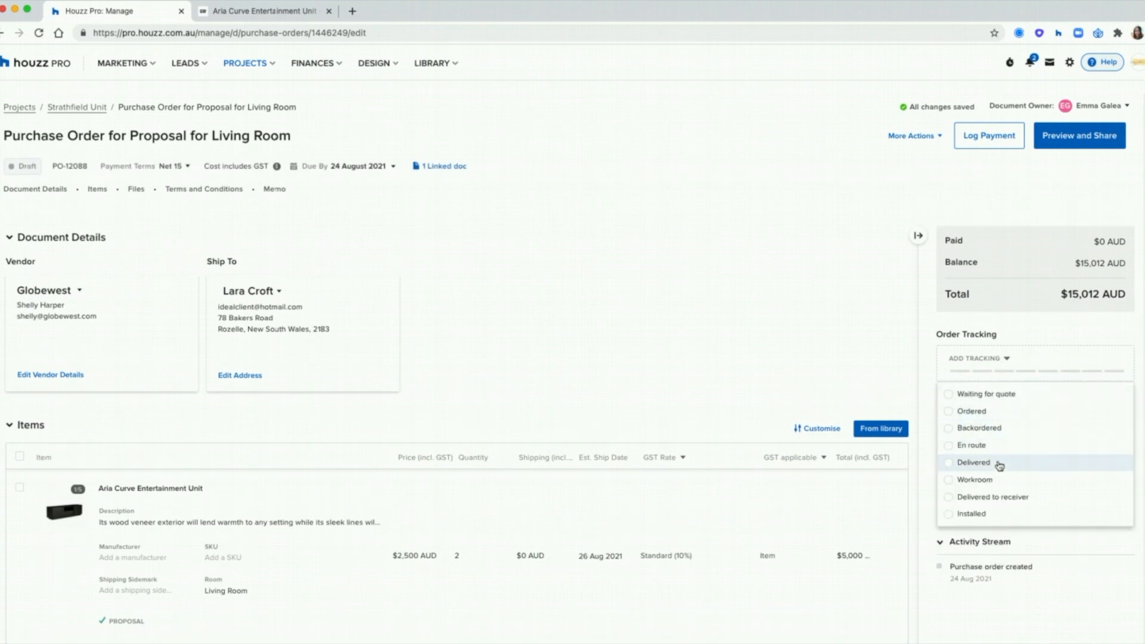
left_click(974, 463)
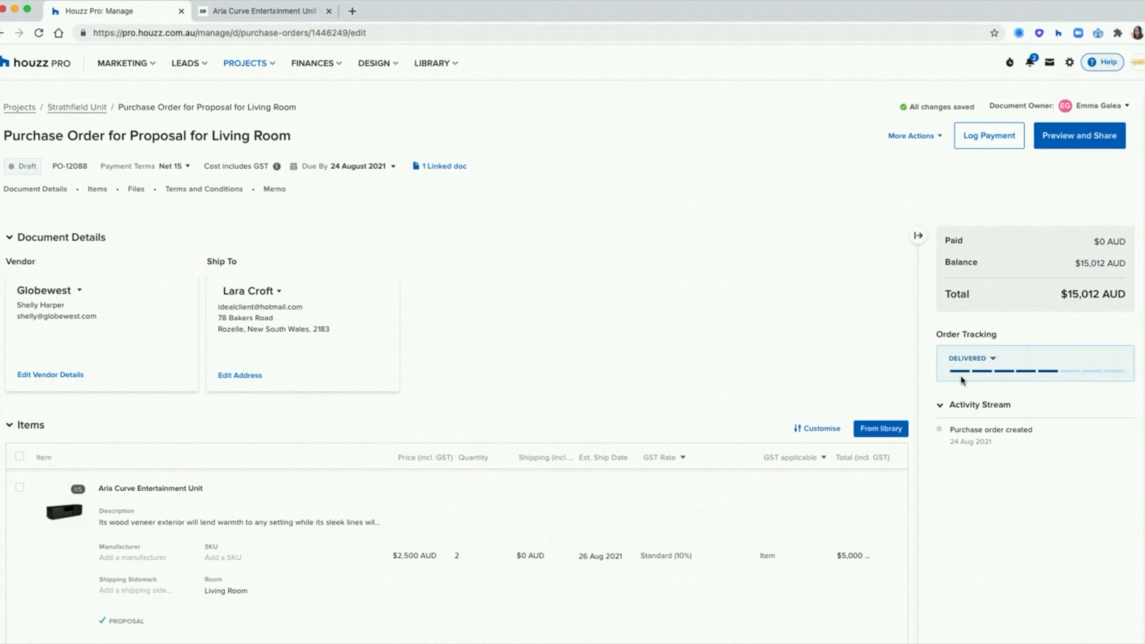
left_click(1078, 141)
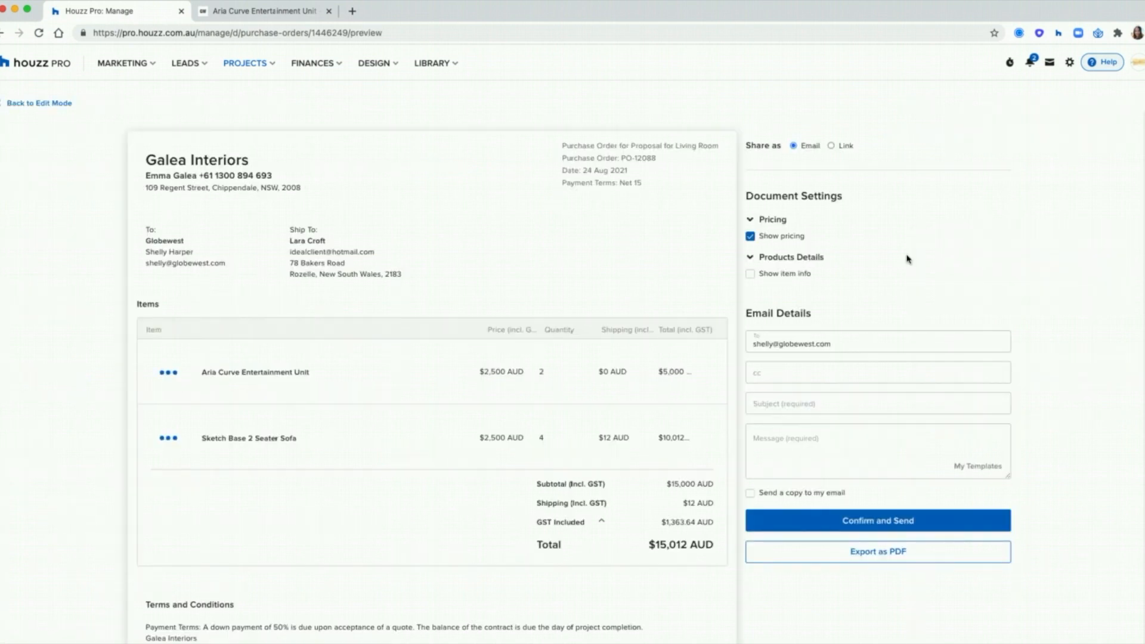
Step: Show item info in the PO preview, return to edit mode, and open the linked document
left_click(751, 273)
scroll(911, 387, "down", 1)
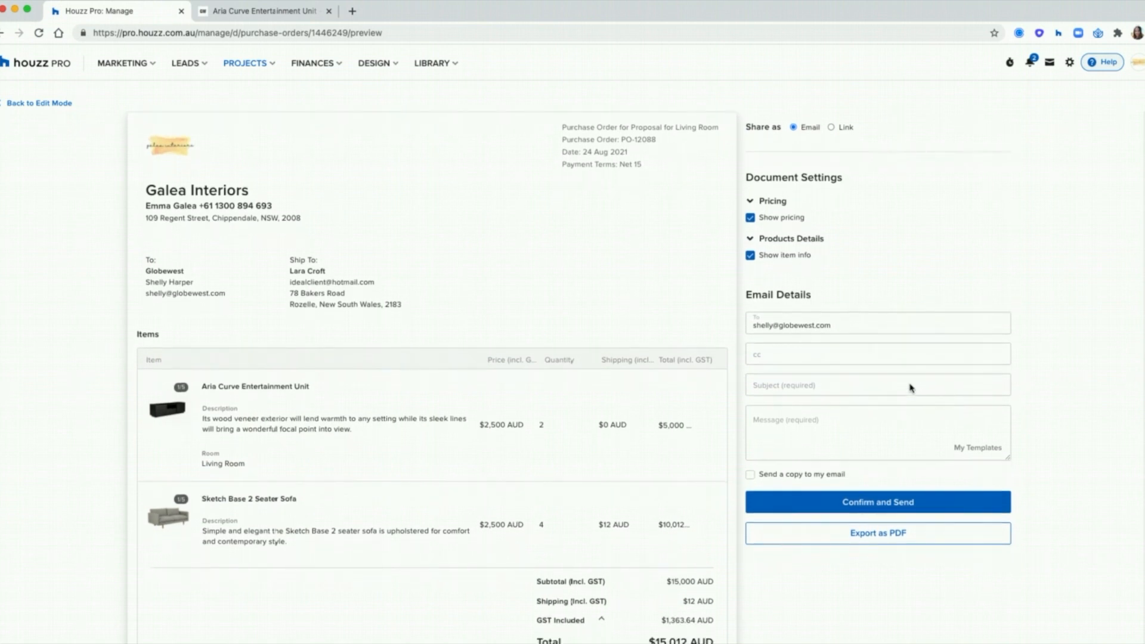
scroll(903, 402, "down", 10)
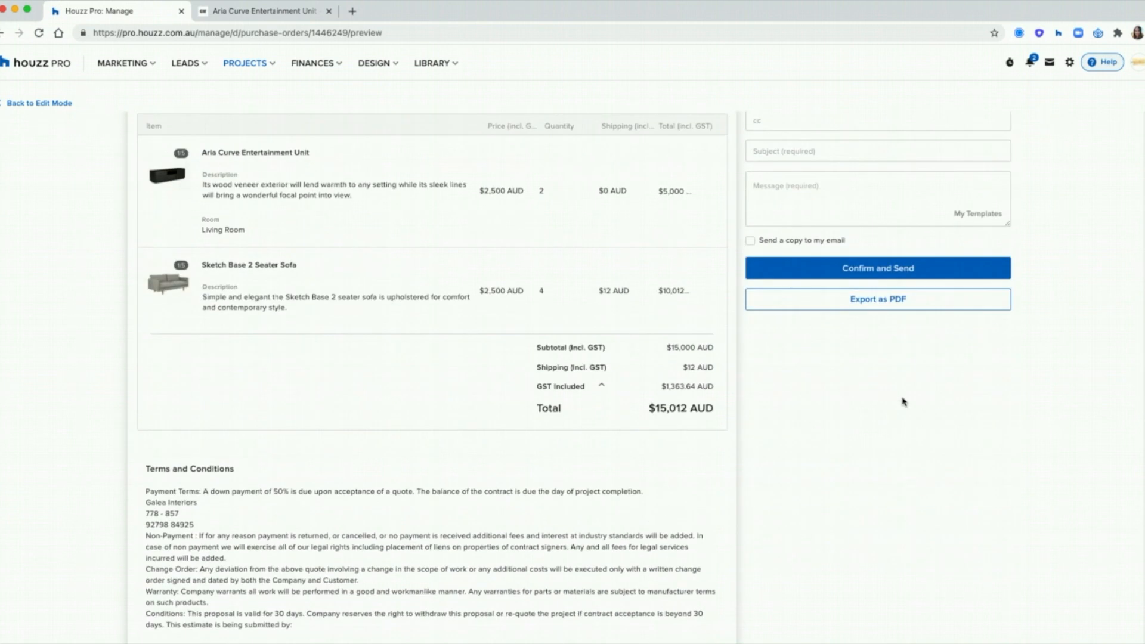
scroll(904, 402, "up", 10)
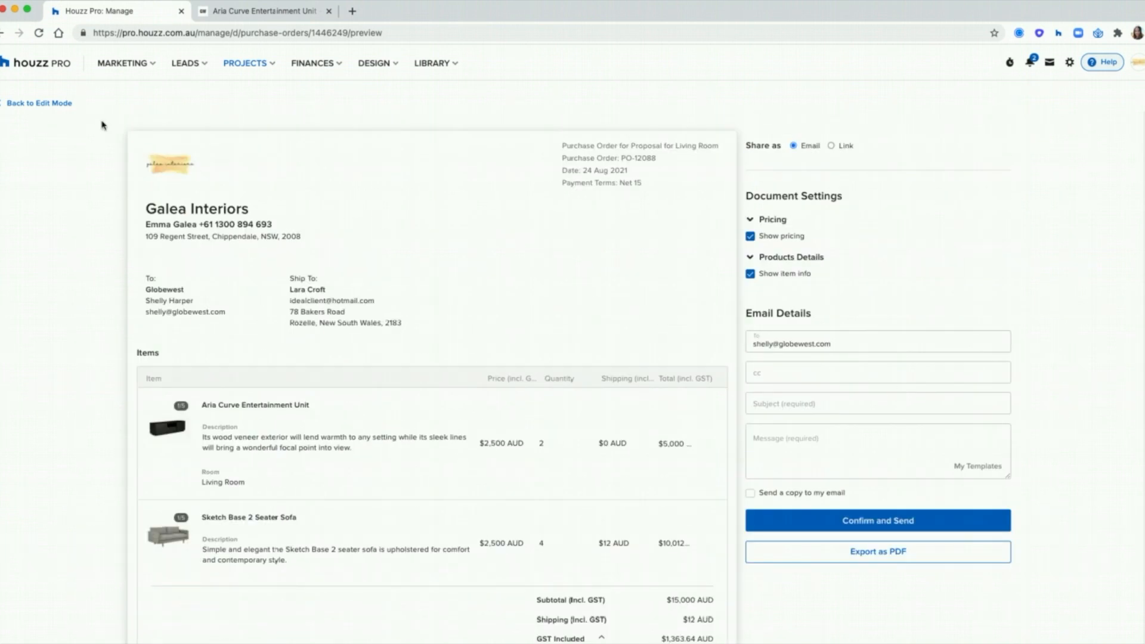
left_click(33, 104)
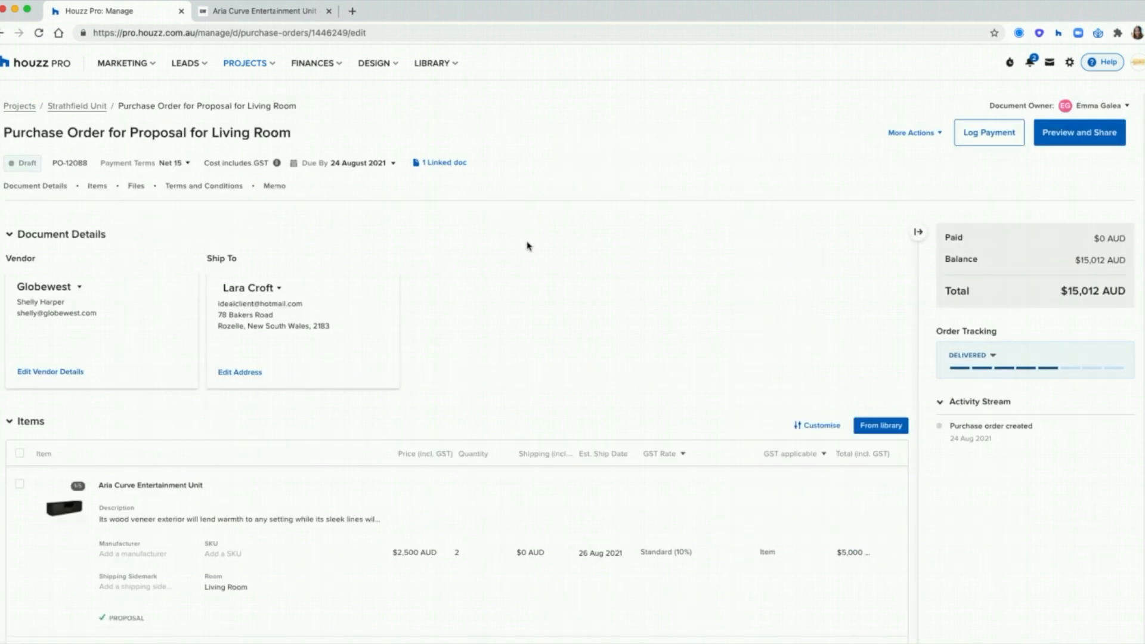
scroll(528, 298, "down", 3)
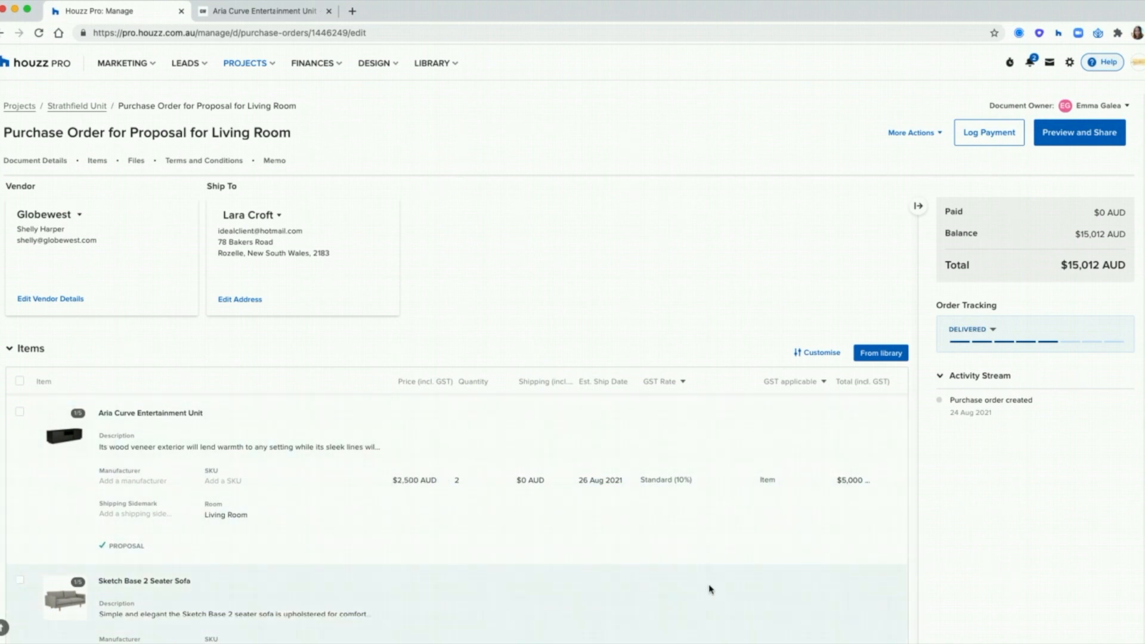
scroll(704, 591, "up", 3)
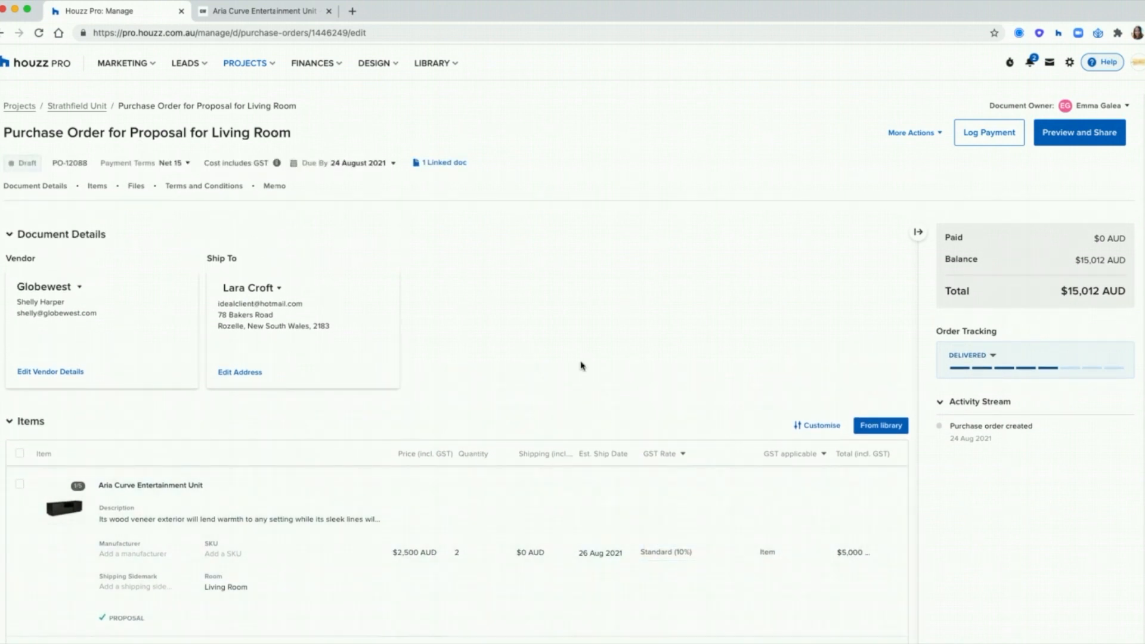
left_click(452, 168)
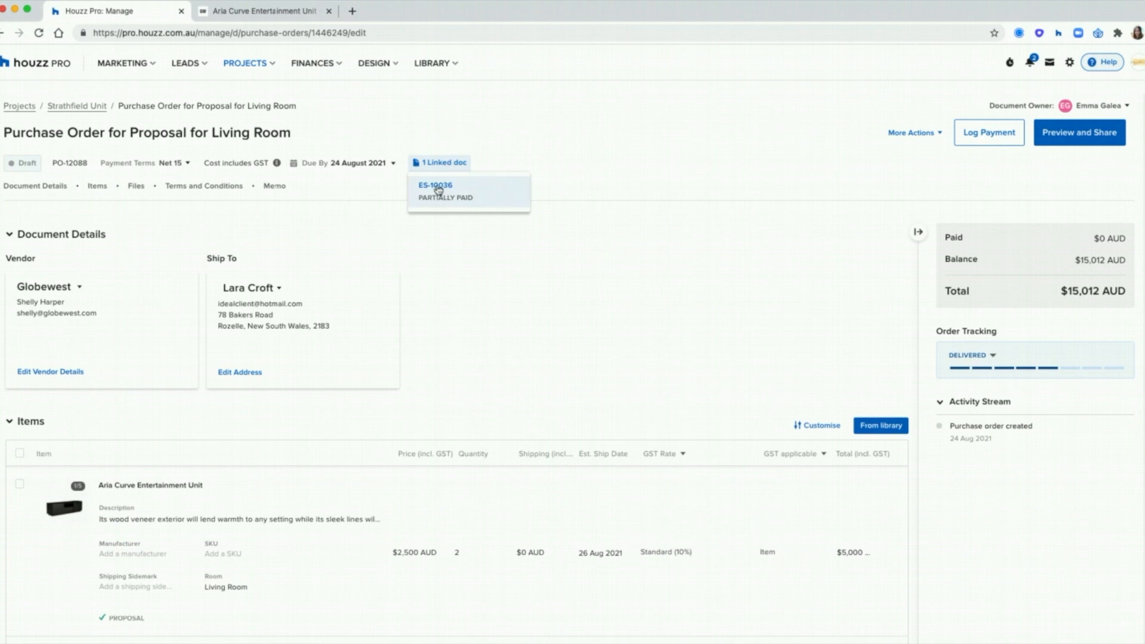
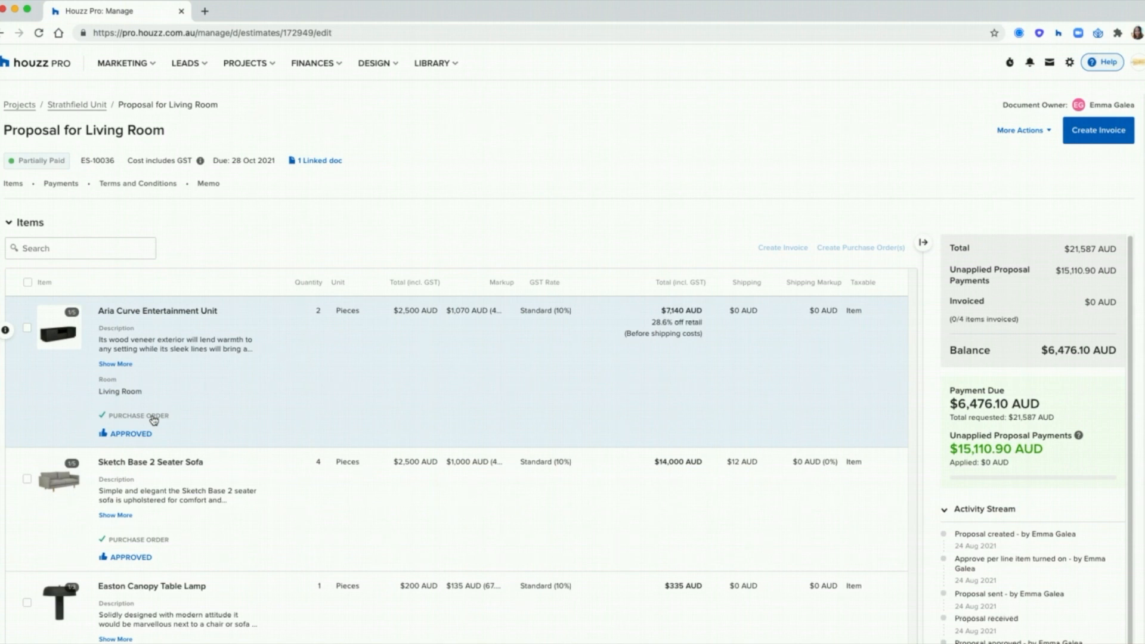
Step: Open the entertainment unit's purchase order in a new tab, return to the proposal, and tick the Aria Curve item
left_click_drag(170, 418, 117, 419)
left_click(162, 416)
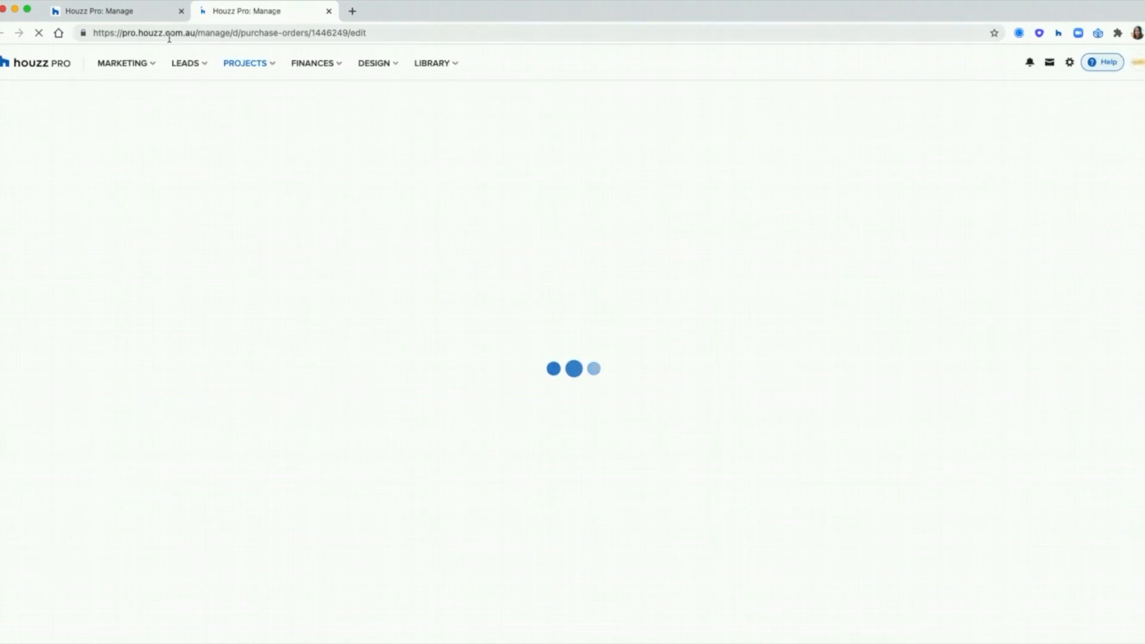
left_click(153, 22)
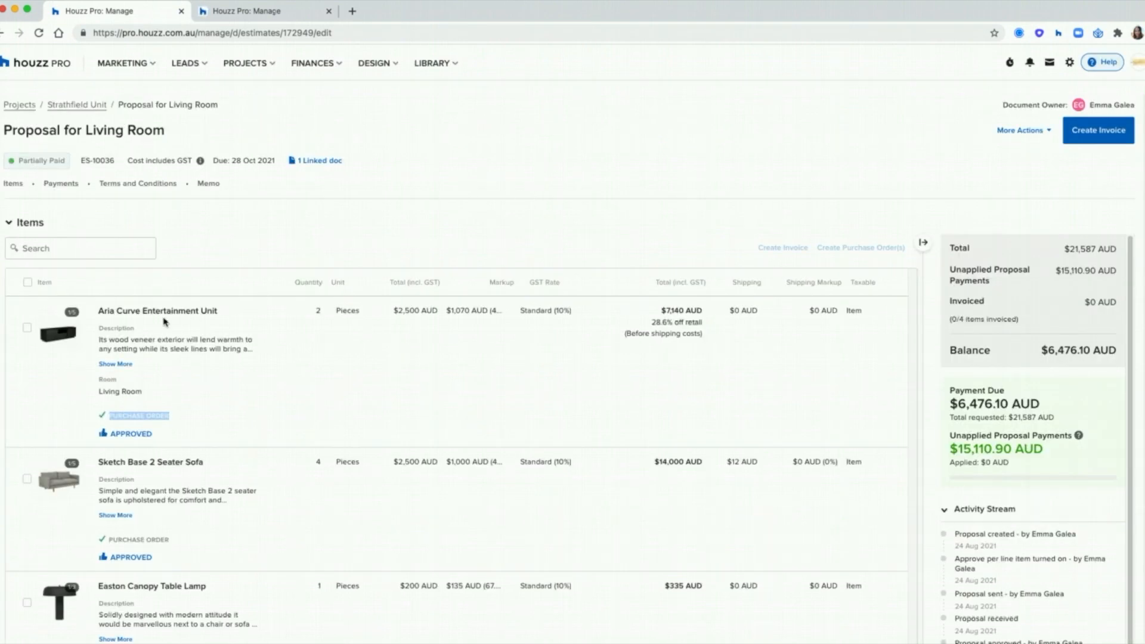
left_click(28, 328)
Step: Invoice the Aria Curve unit and Sketch Base sofa with the $15,110.90 proposal payment applied, then close the PO tab
left_click(28, 479)
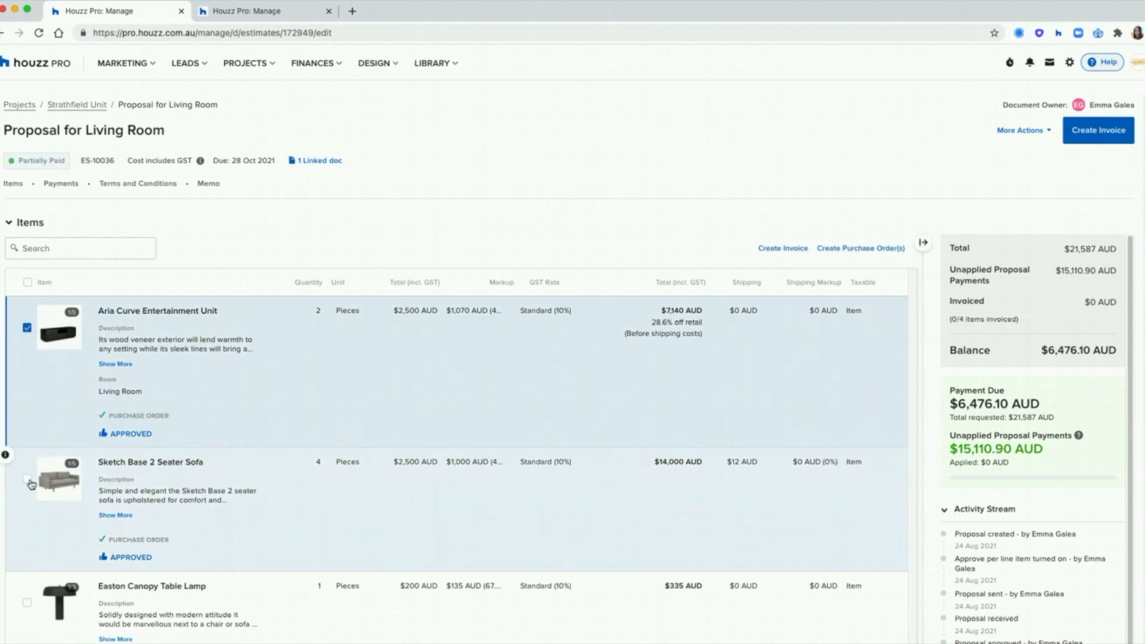
left_click(778, 249)
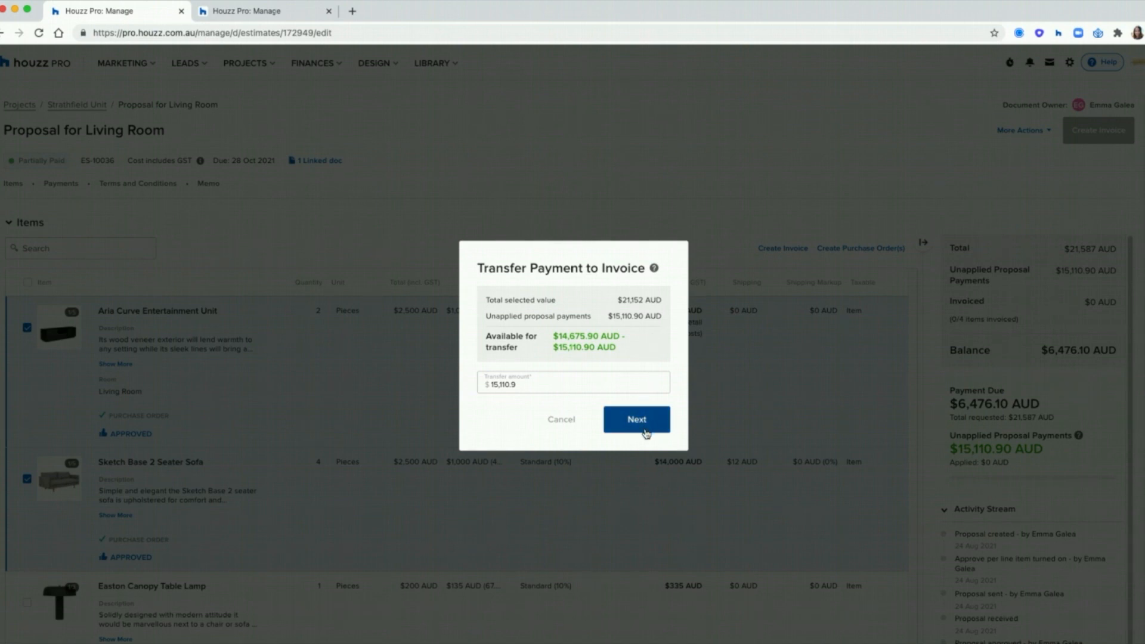
left_click(644, 429)
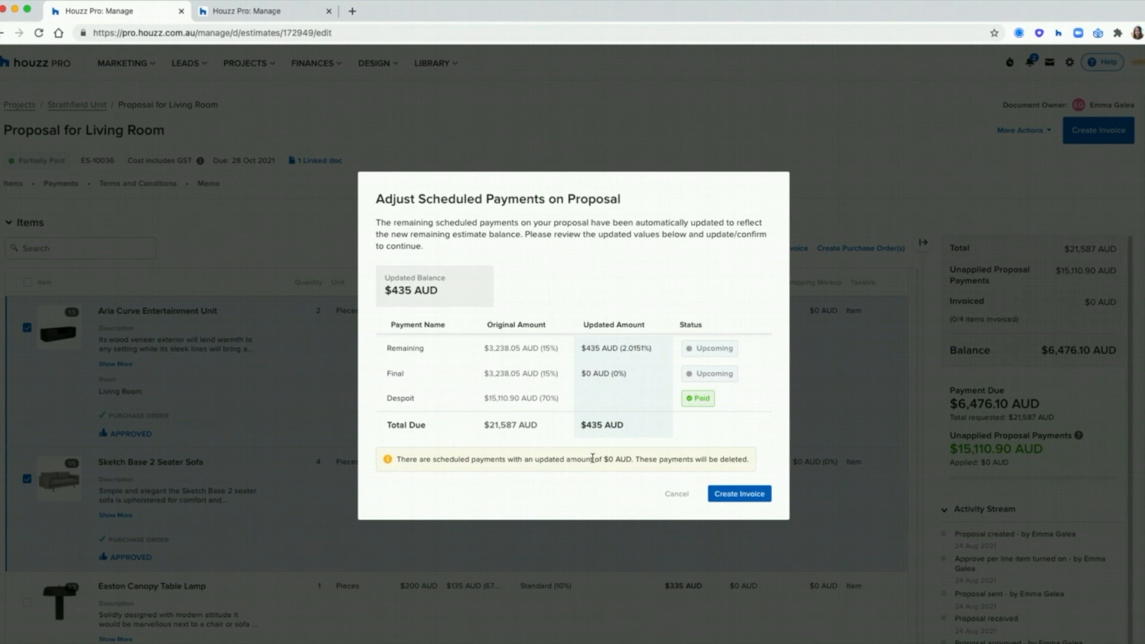
left_click(743, 495)
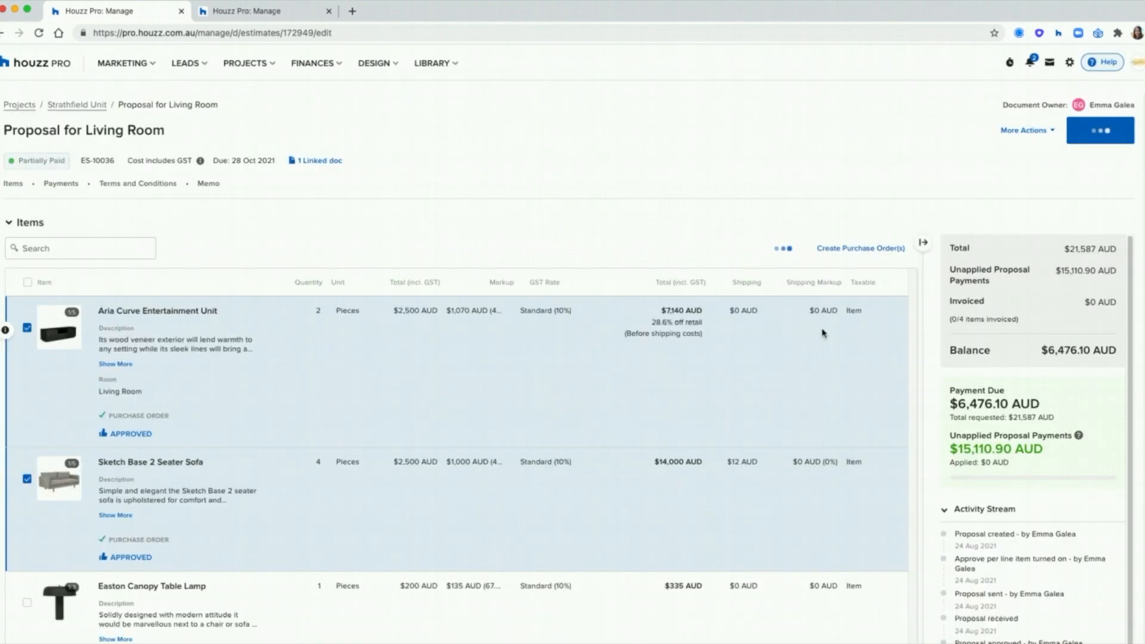
left_click(329, 12)
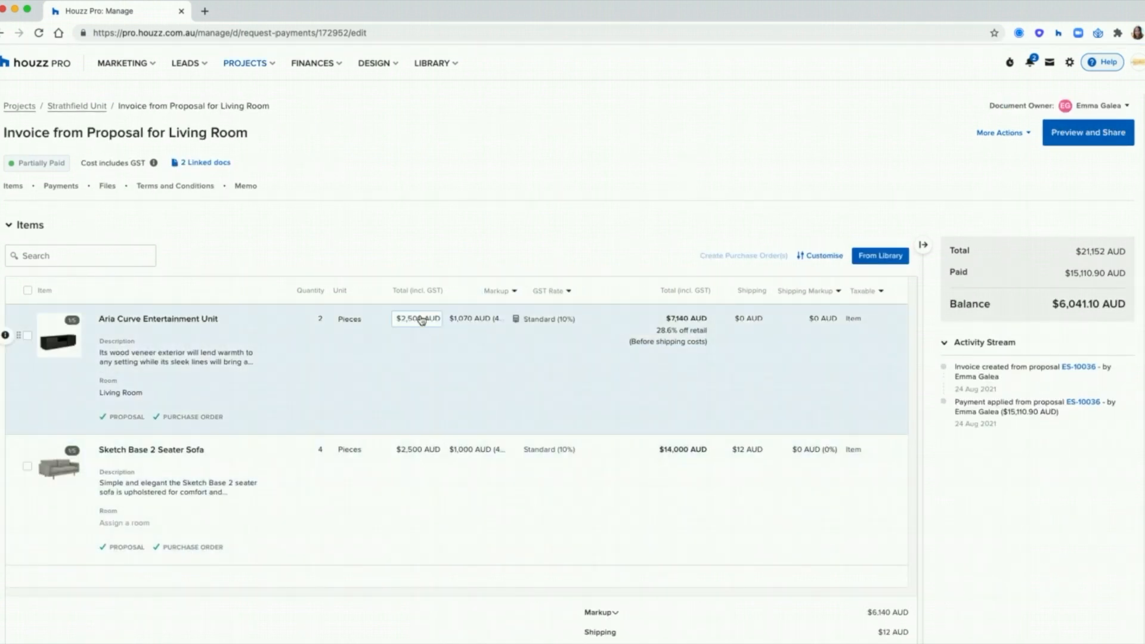
Step: Change the Aria Curve unit's total to $300 and preview the invoice, now Paid at $14,868.80
left_click(422, 321)
left_click_drag(419, 318, 401, 316)
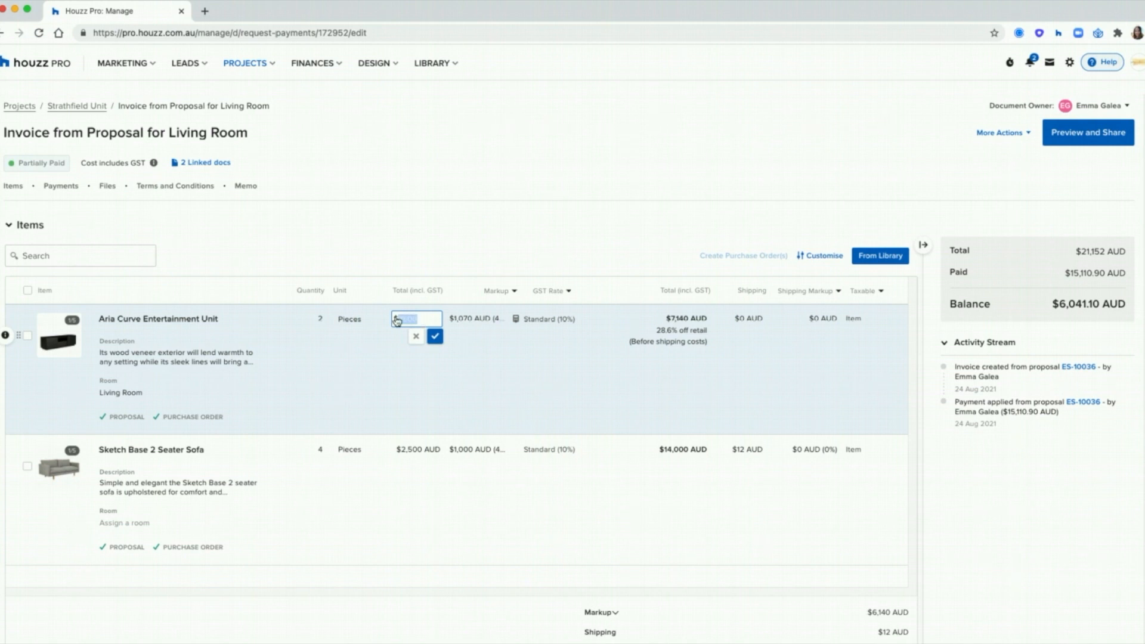
type("300 AUD")
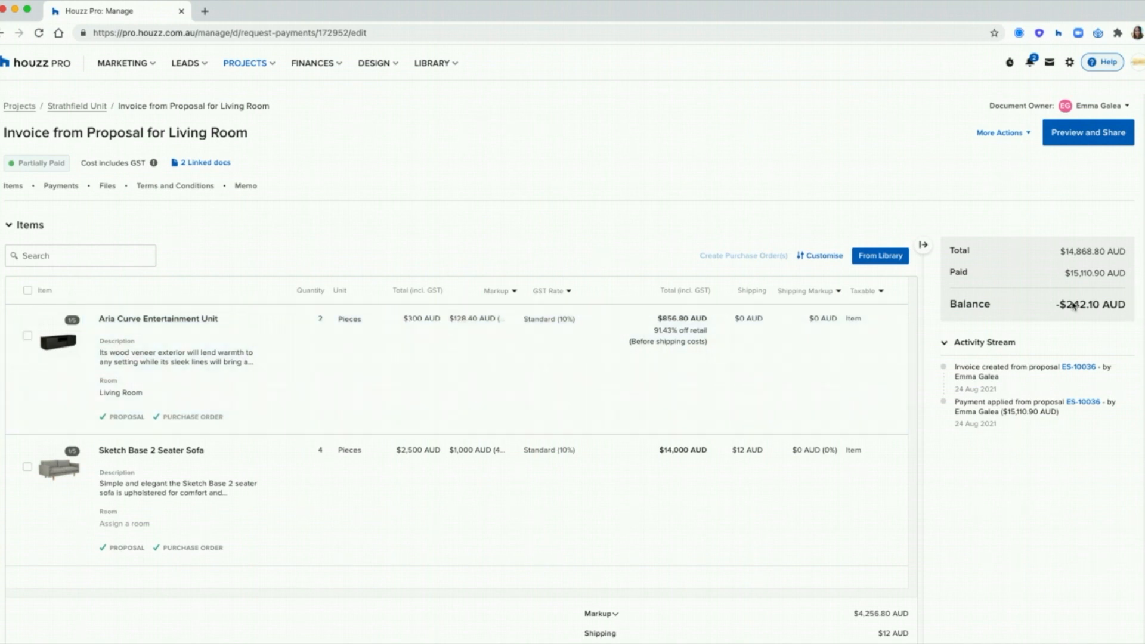
left_click_drag(1055, 304, 1062, 302)
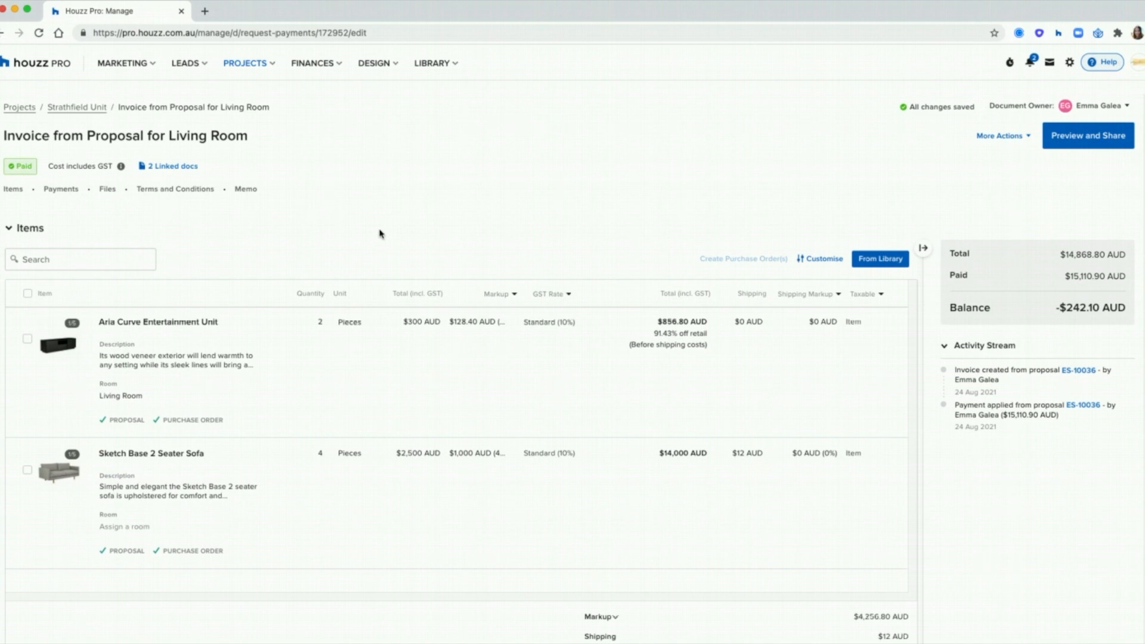
left_click(1088, 138)
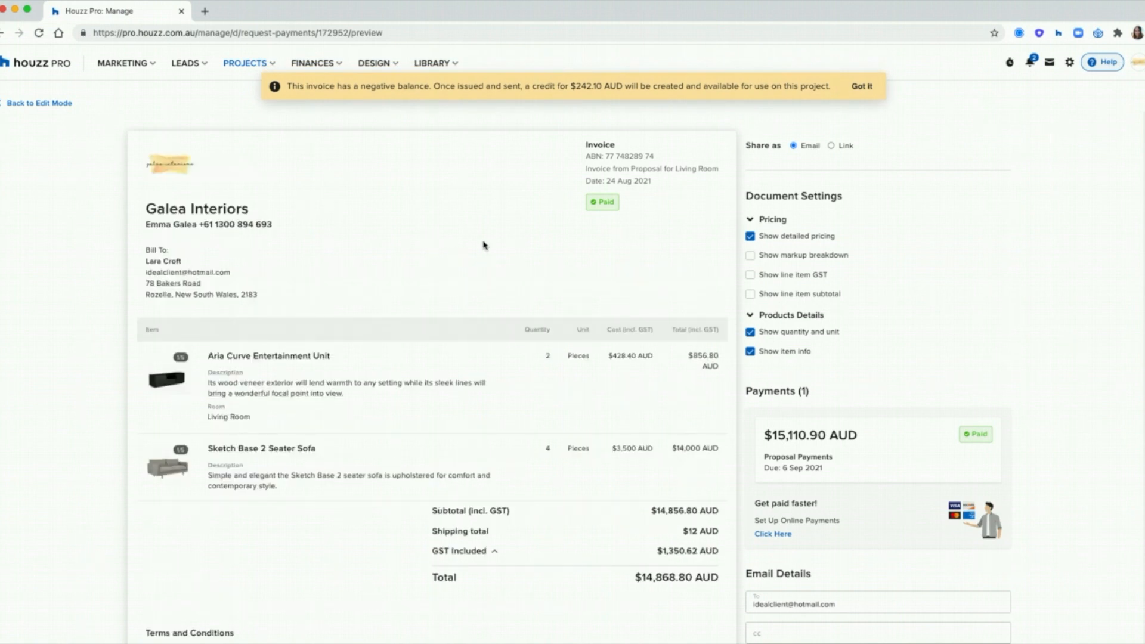
left_click(865, 87)
scroll(967, 194, "down", 5)
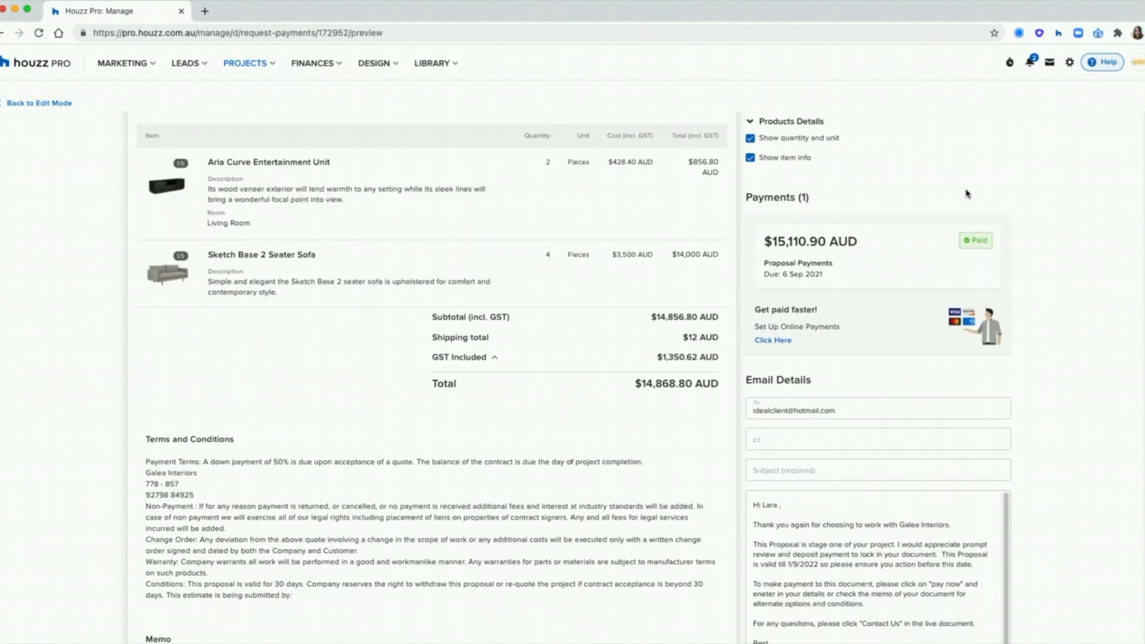
scroll(967, 194, "down", 5)
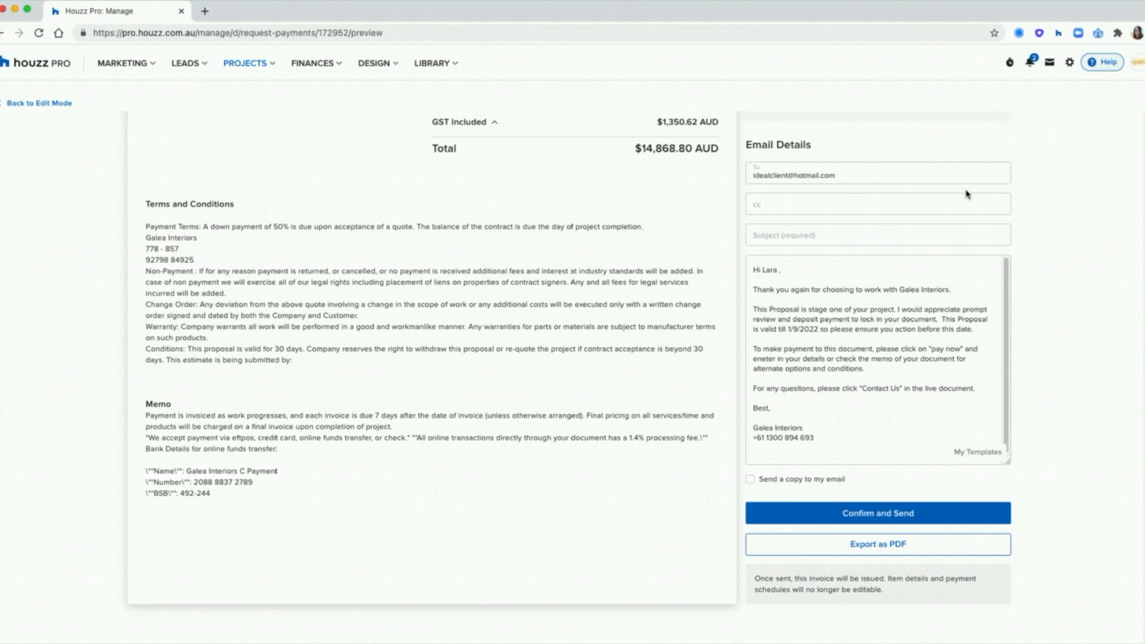
scroll(966, 190, "up", 10)
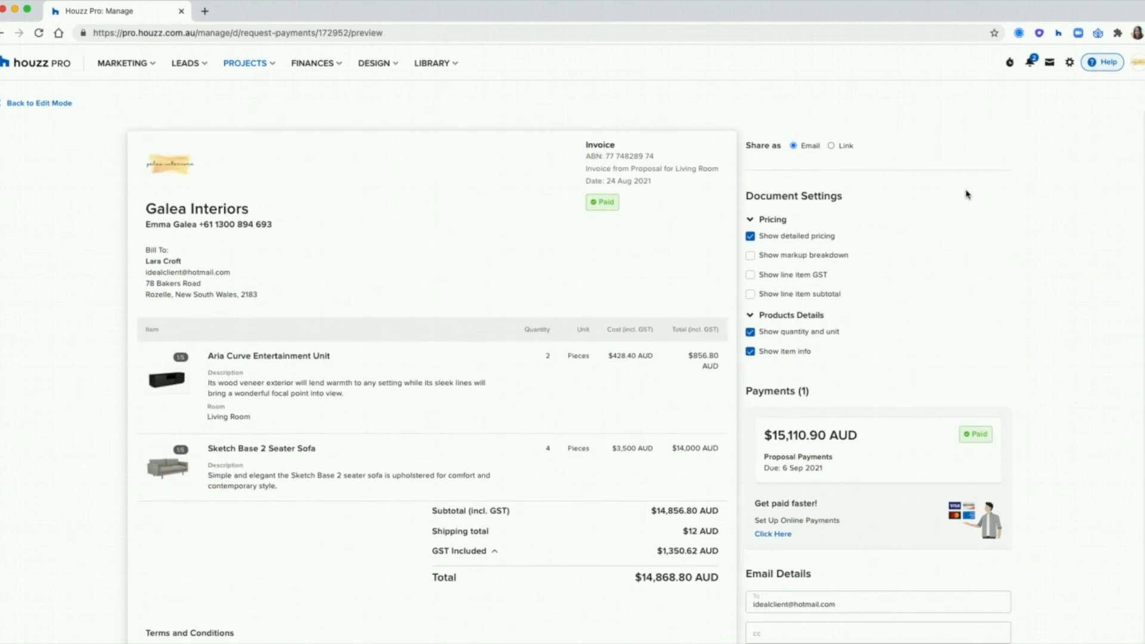
left_click(51, 104)
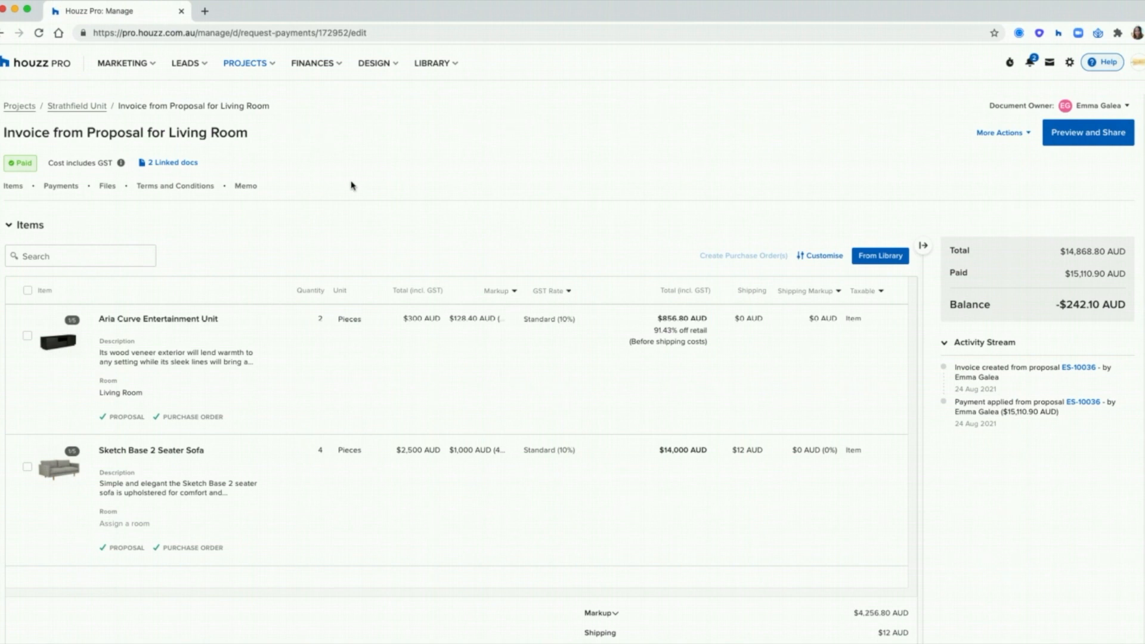
left_click(20, 106)
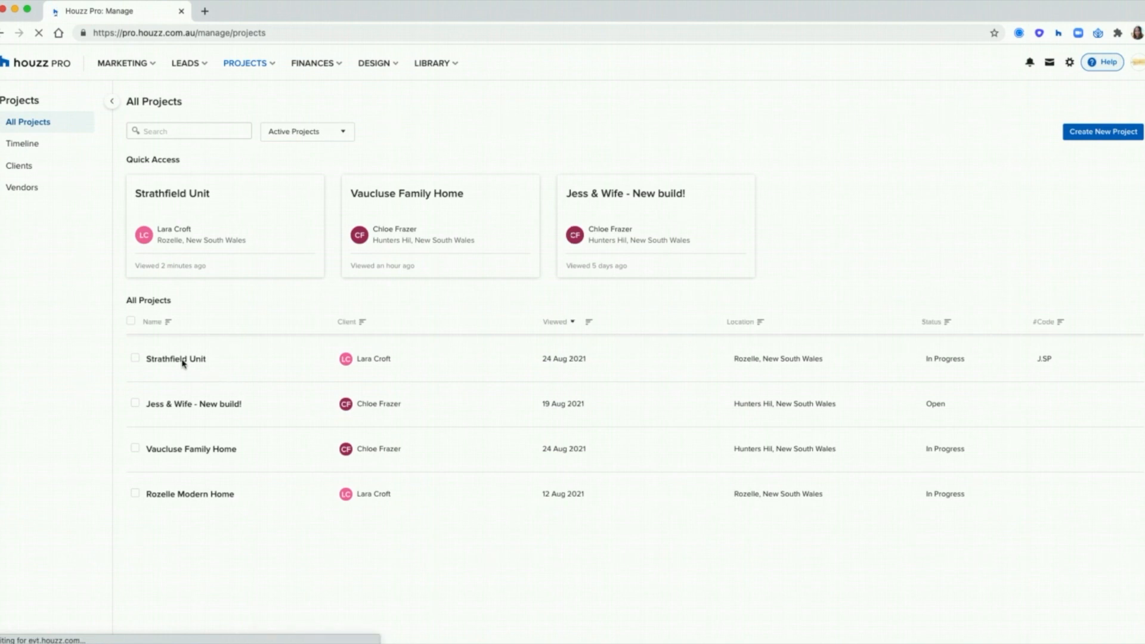
Step: In the Strathfield Unit project, browse Files and Notes, start a new Call Log, then return to Overview
left_click(179, 359)
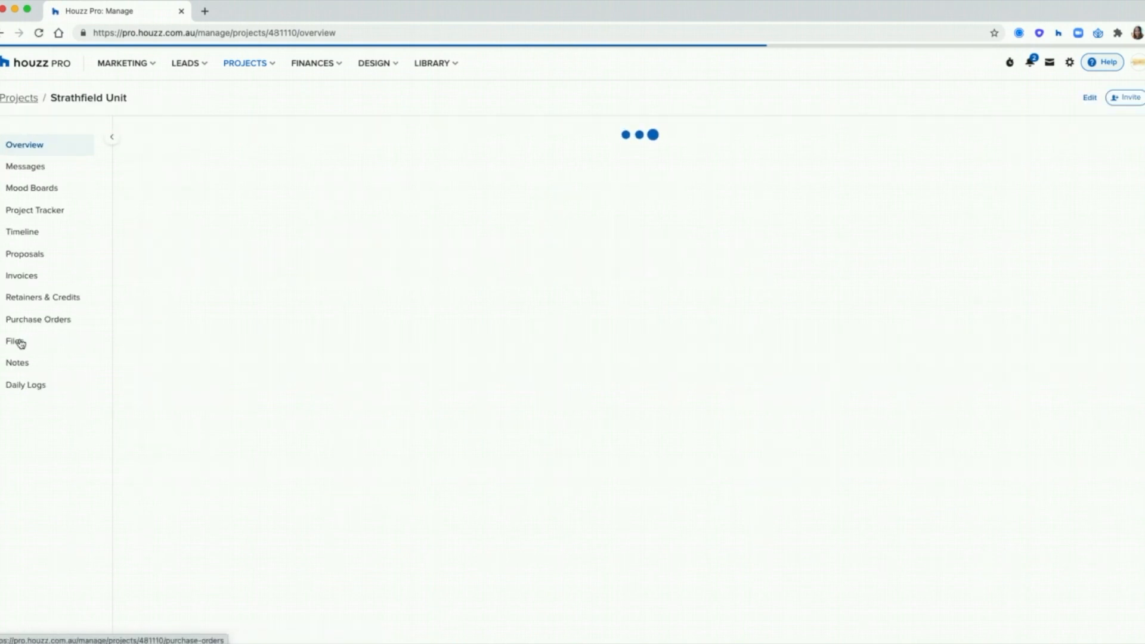
left_click(38, 350)
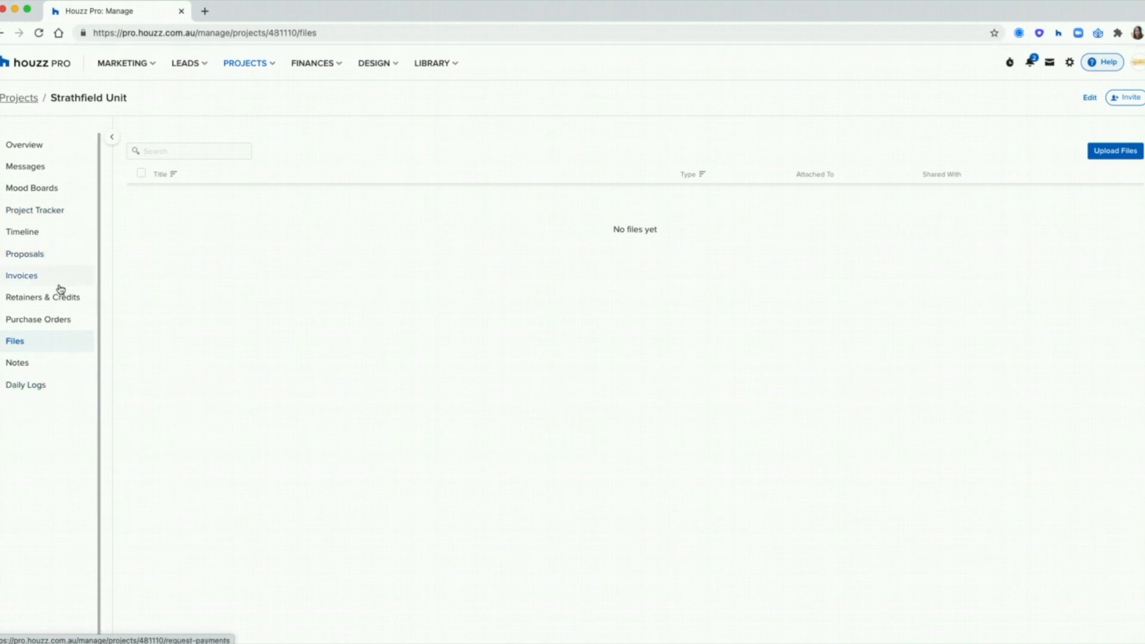
left_click(24, 371)
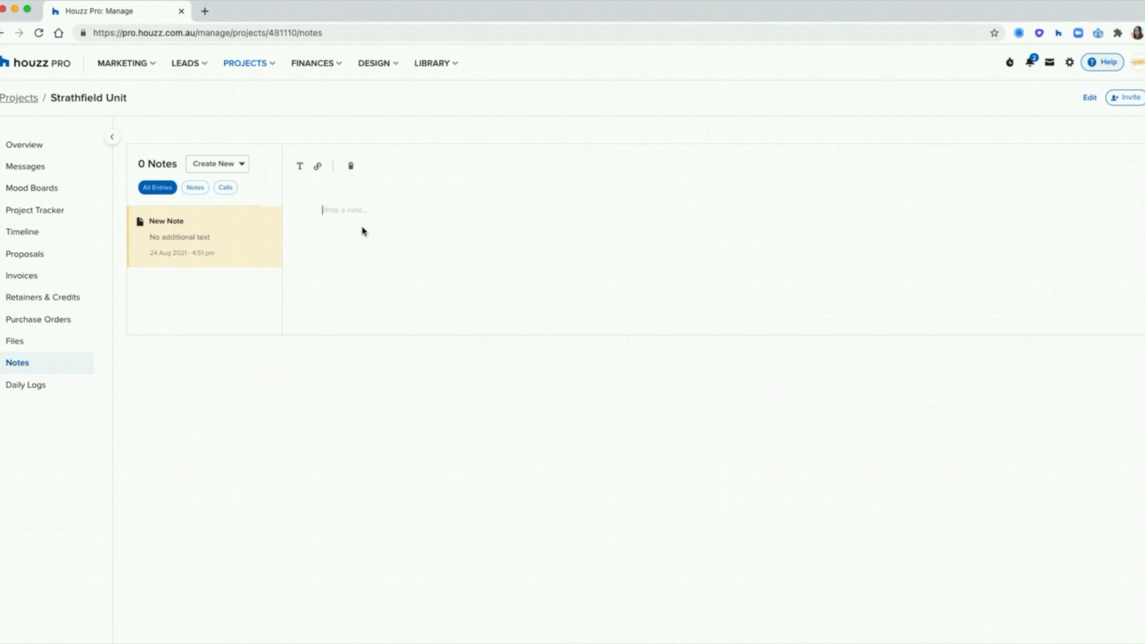
left_click(243, 168)
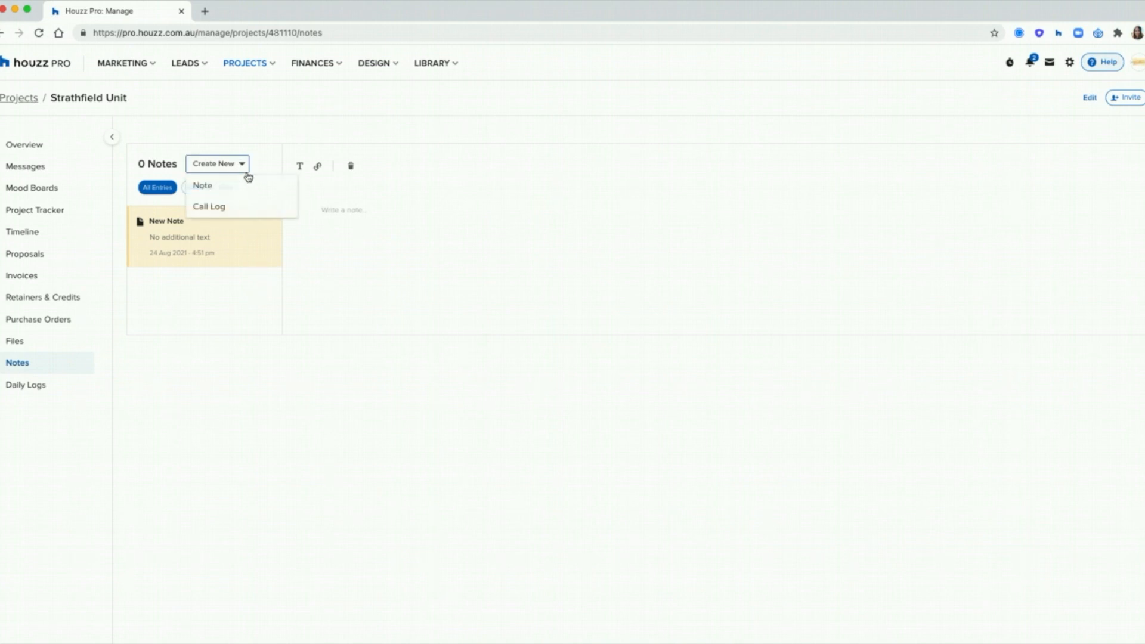
left_click(239, 206)
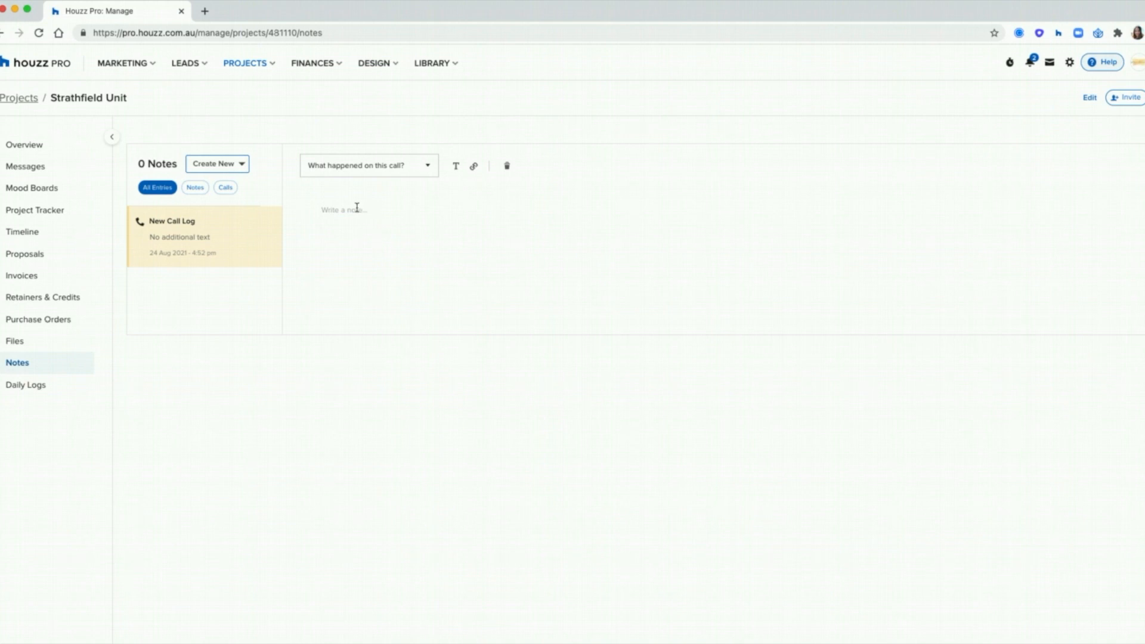
left_click(35, 153)
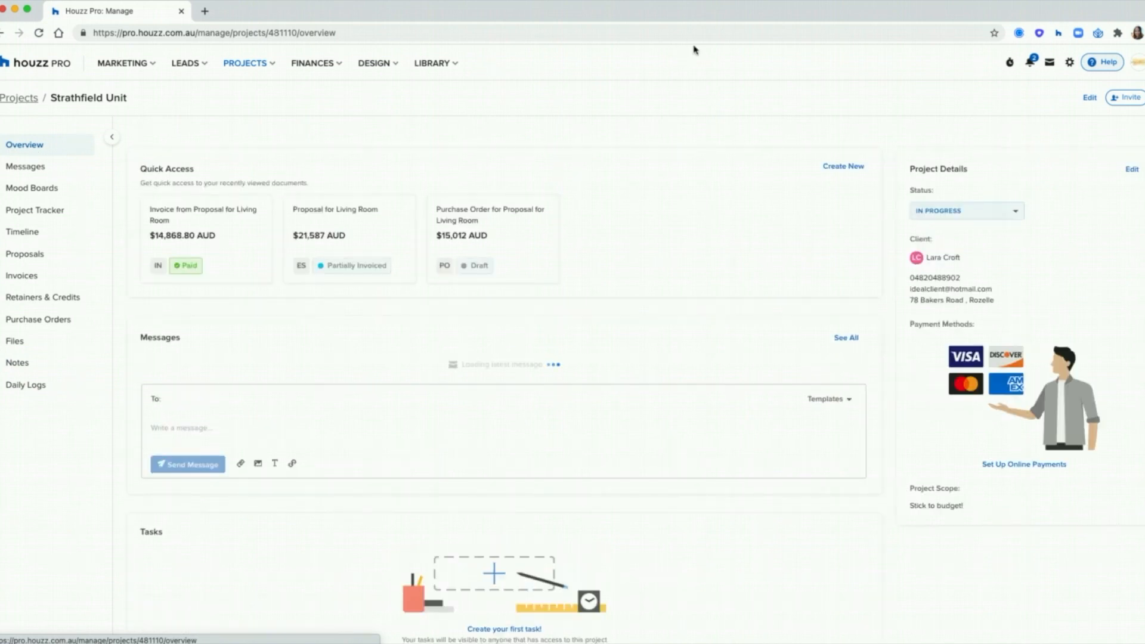
Step: Glance at the Help menu, then show the Invite choices: Client or Subcontractor/Supplier
left_click(1104, 66)
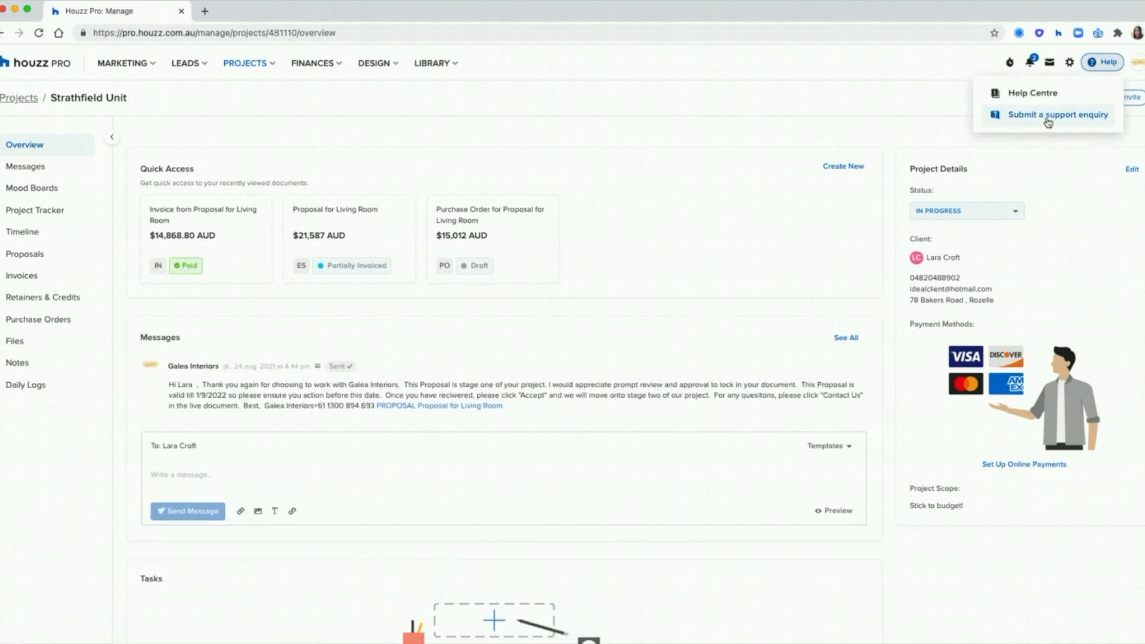
left_click(901, 102)
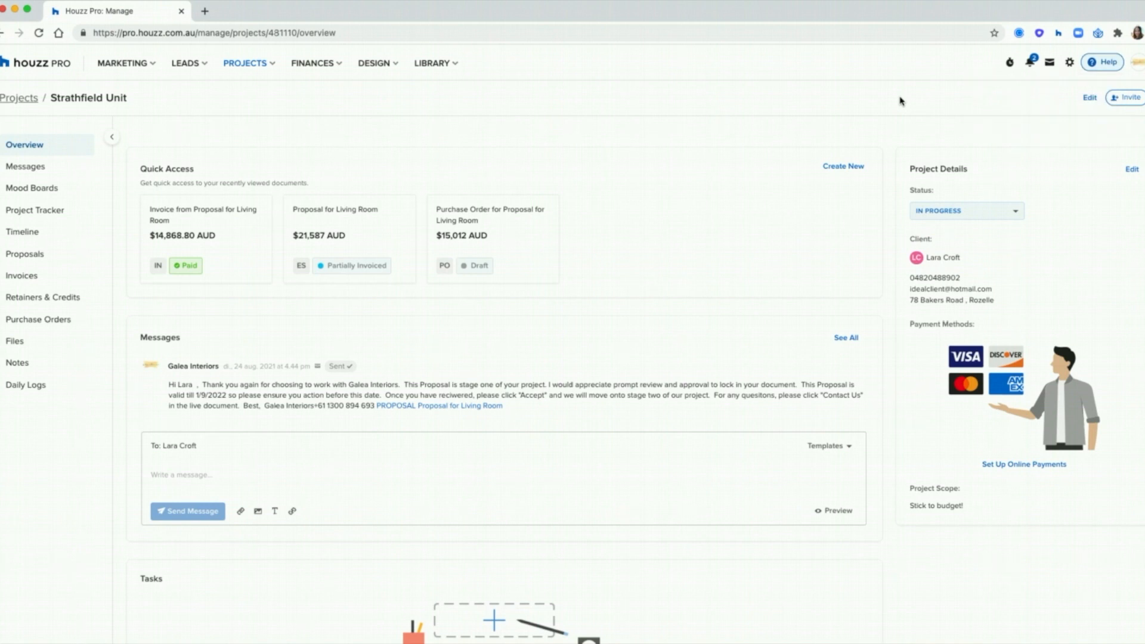
left_click(1126, 105)
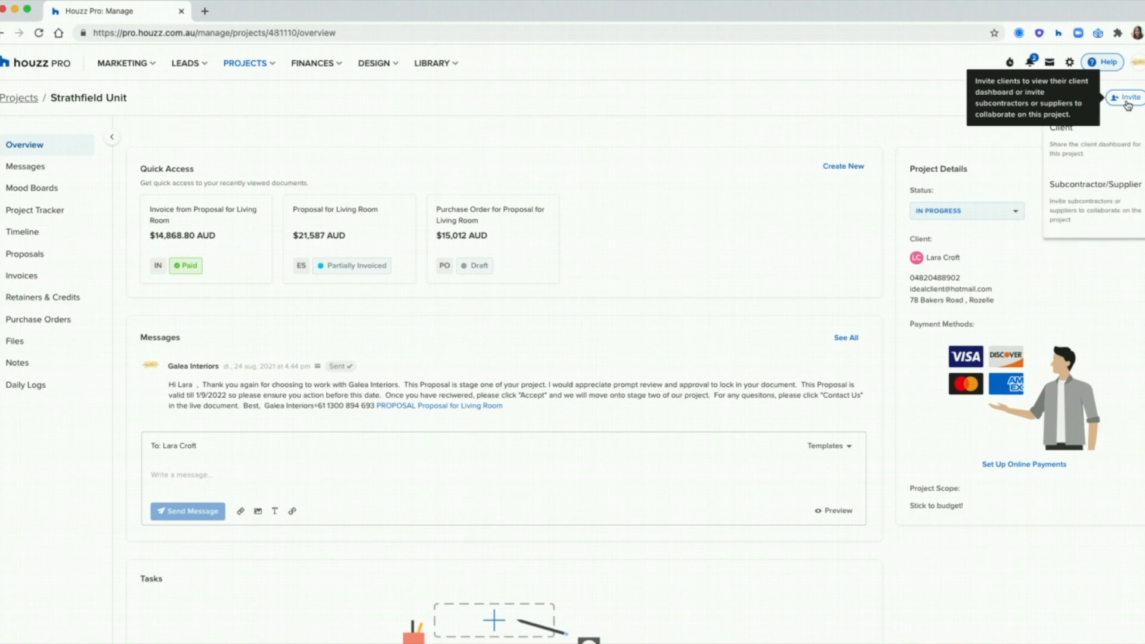
left_click(1083, 149)
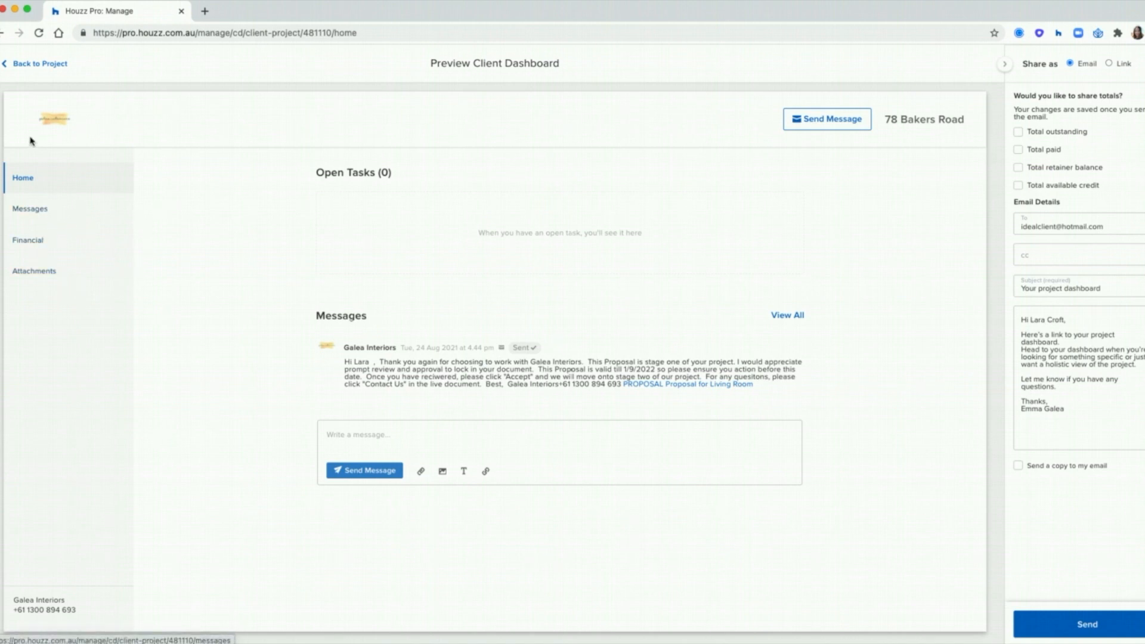
left_click(37, 66)
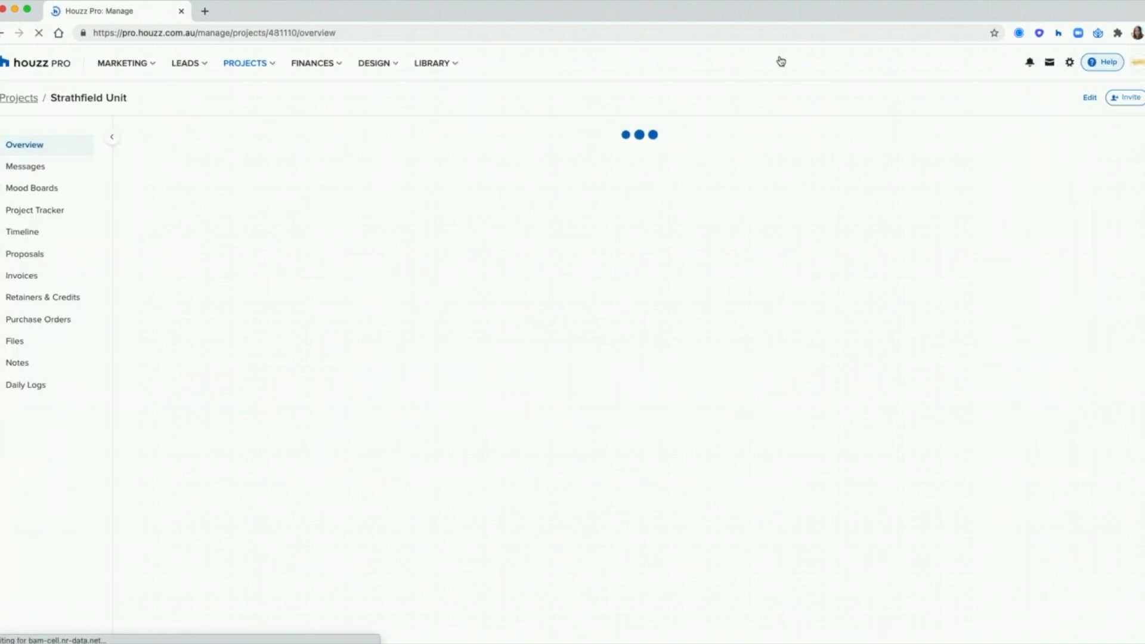
Step: Invite a subcontractor to the Strathfield Unit project with the note 'Come collaborate!'
left_click(1126, 99)
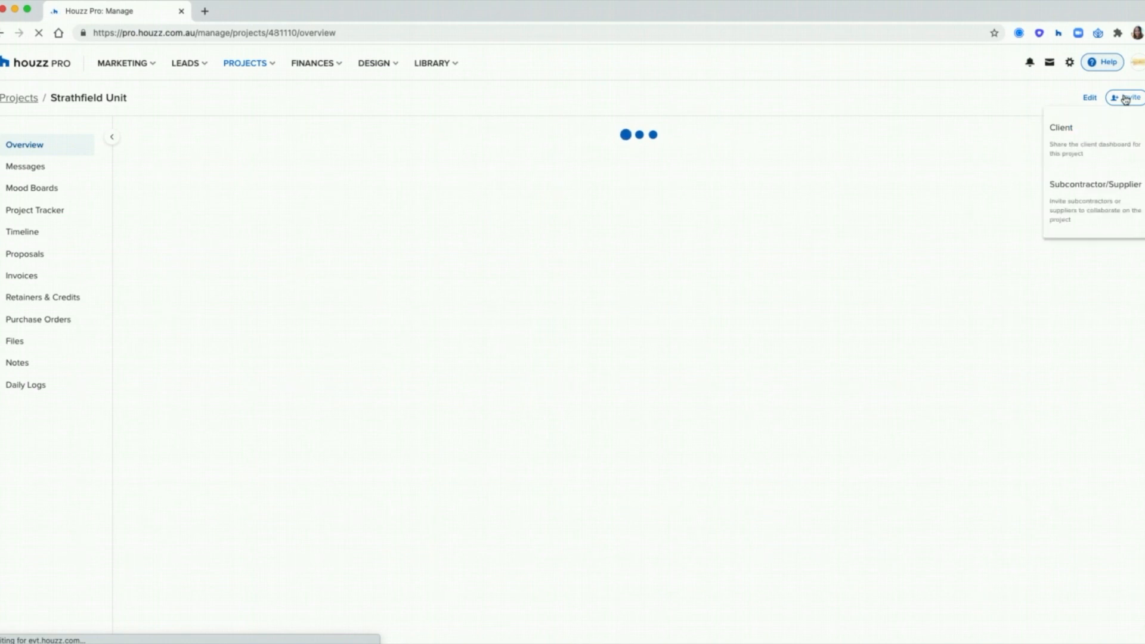
left_click(1095, 206)
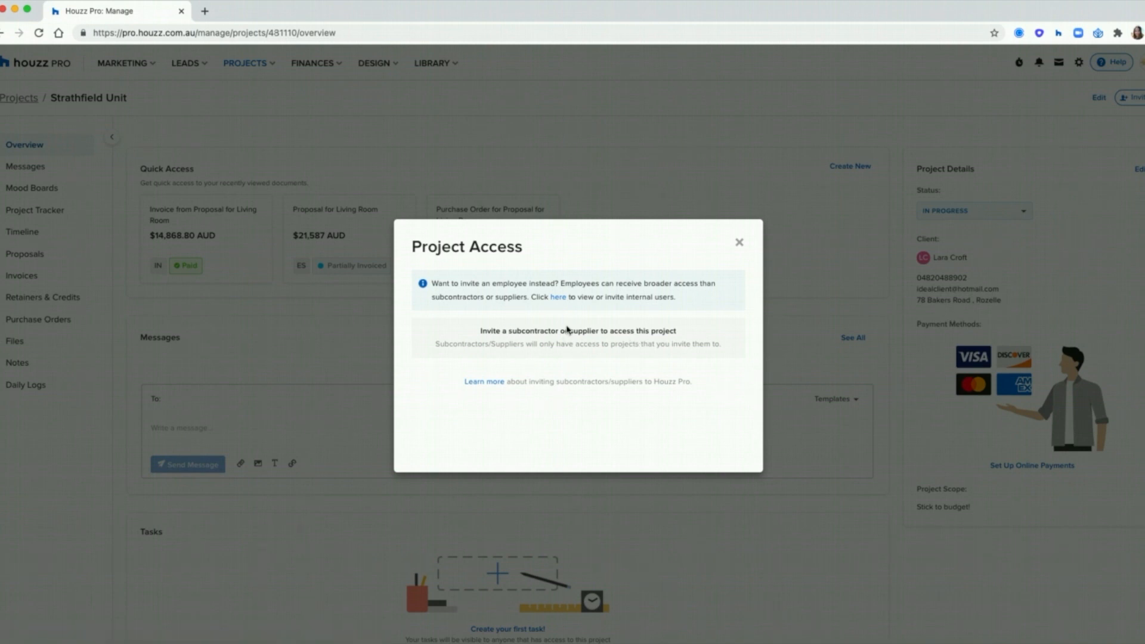
left_click(559, 365)
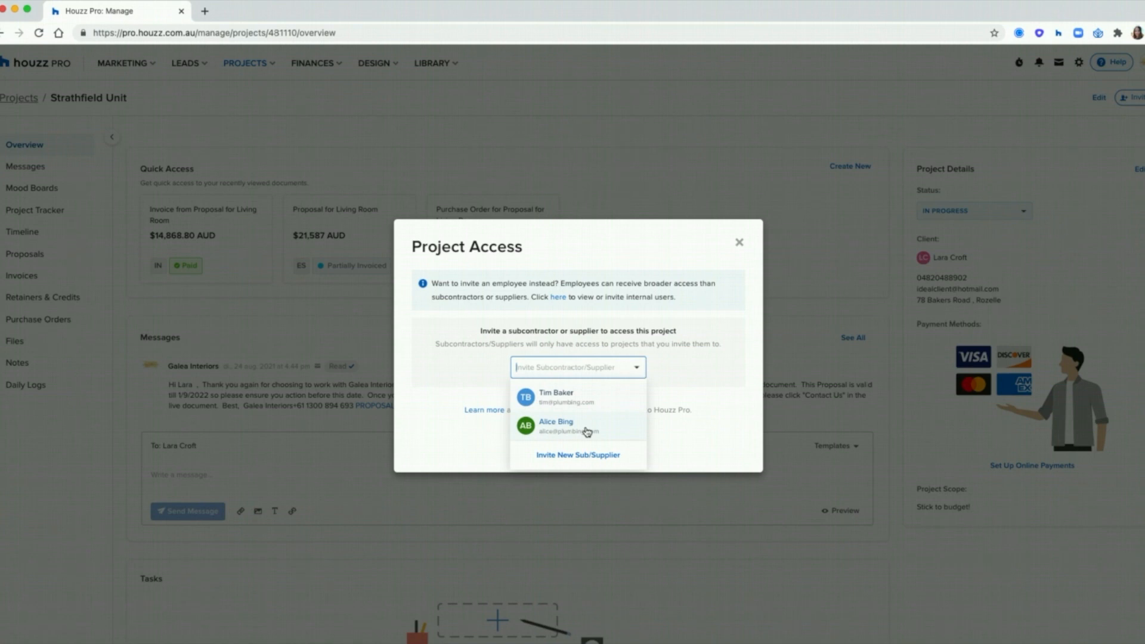
left_click(567, 400)
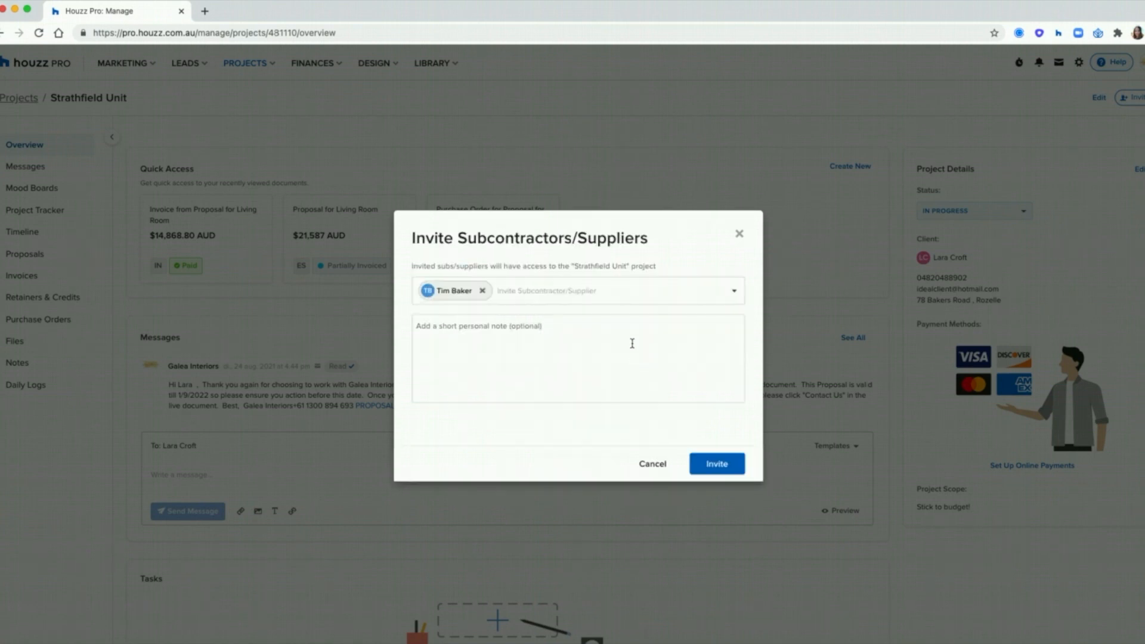
left_click(537, 337)
type("Come collaborate!")
left_click(717, 470)
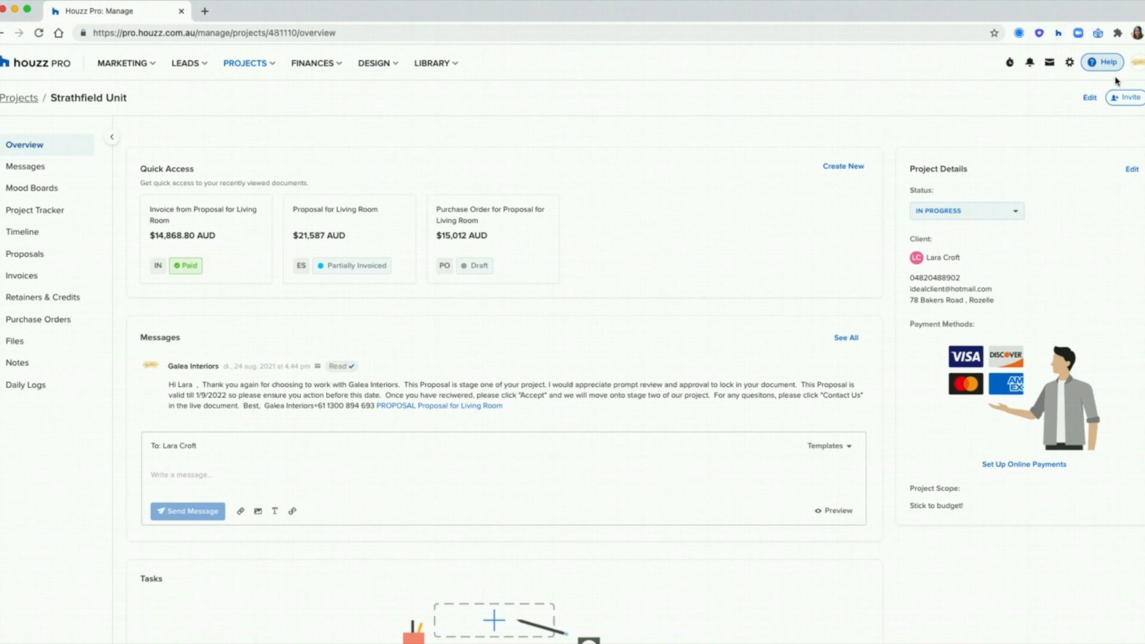
Step: Reopen the Subcontractor/Supplier invite to review Project Access, then close it
left_click(1121, 98)
left_click(1095, 213)
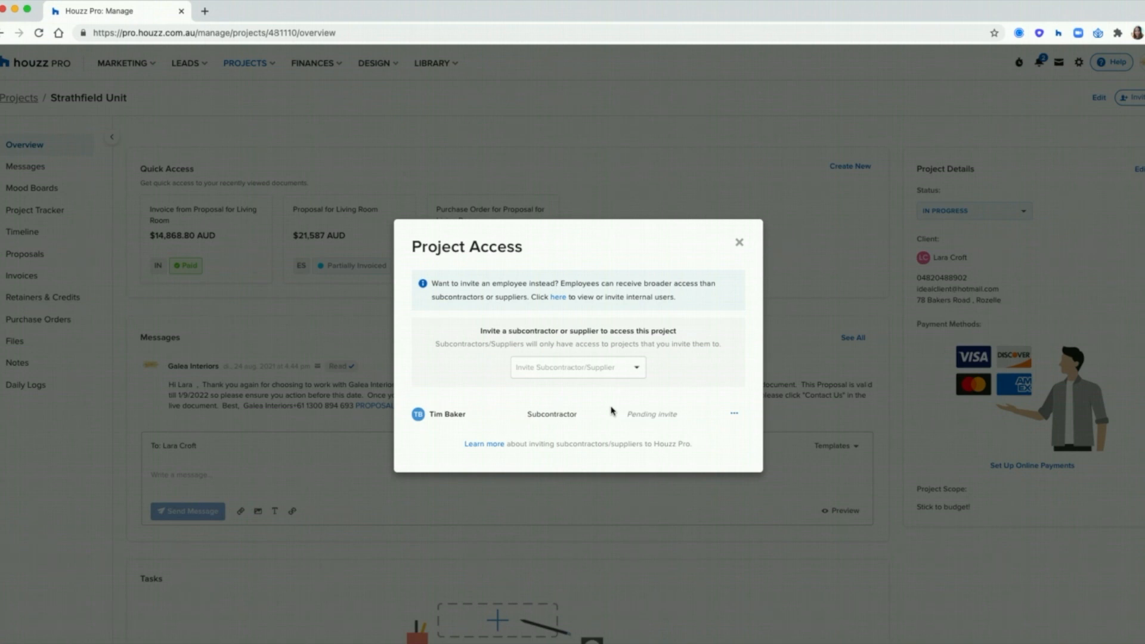
left_click(739, 242)
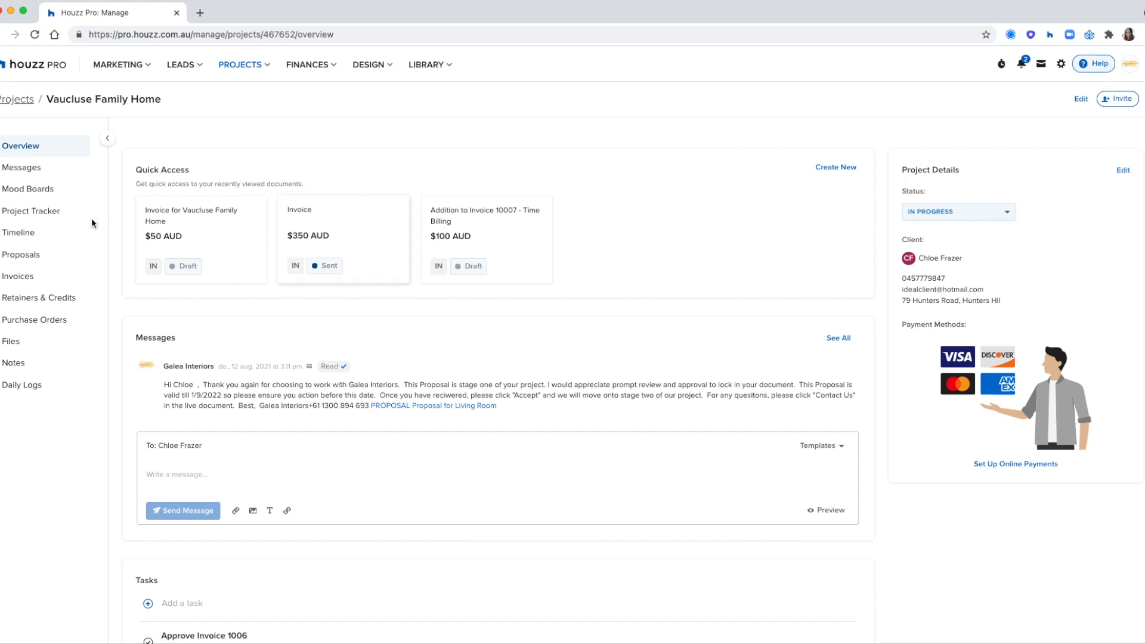
Step: Open the Vaucluse Family Home timeline and collapse the sidebar to widen the Gantt chart
left_click(24, 234)
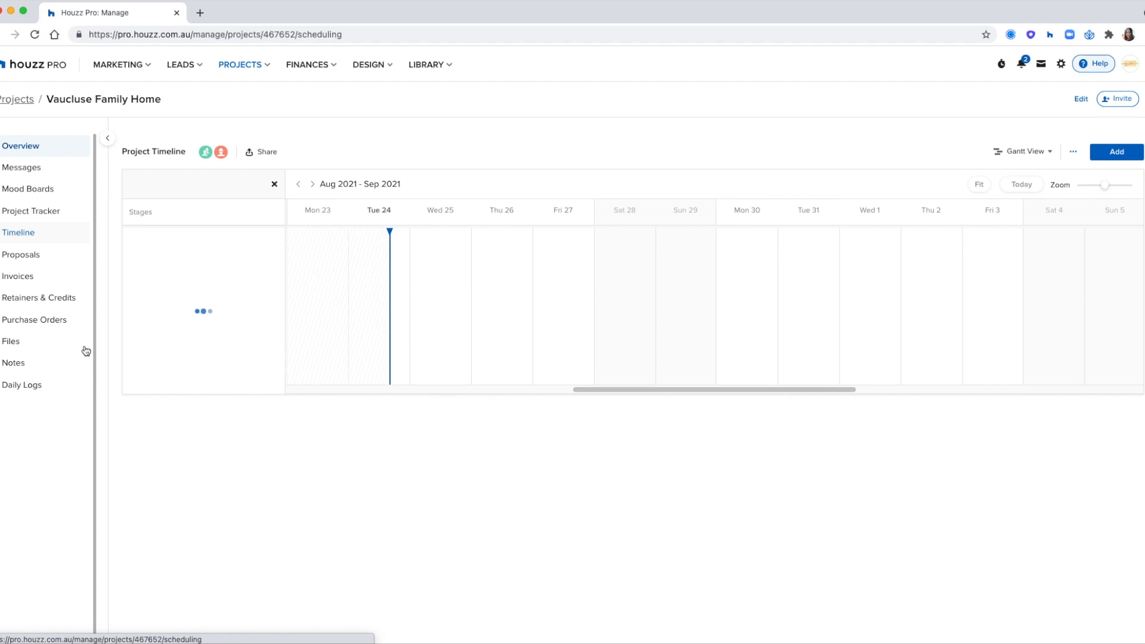
left_click(107, 138)
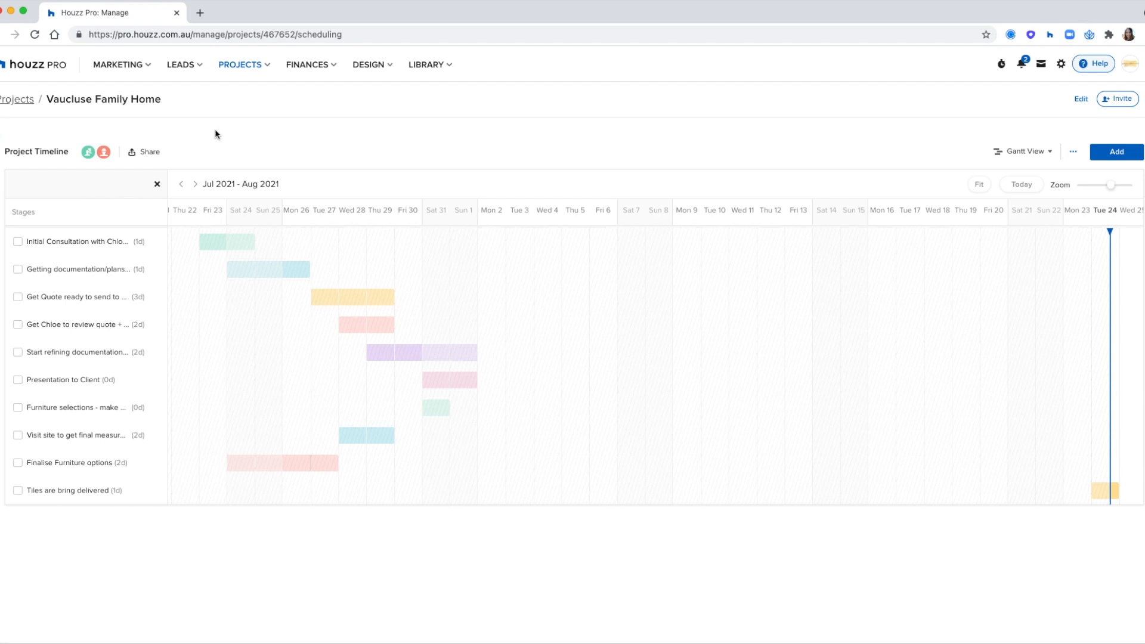
Step: Share the timeline with Access for the client dashboard, keeping subs/suppliers on Access
left_click(149, 155)
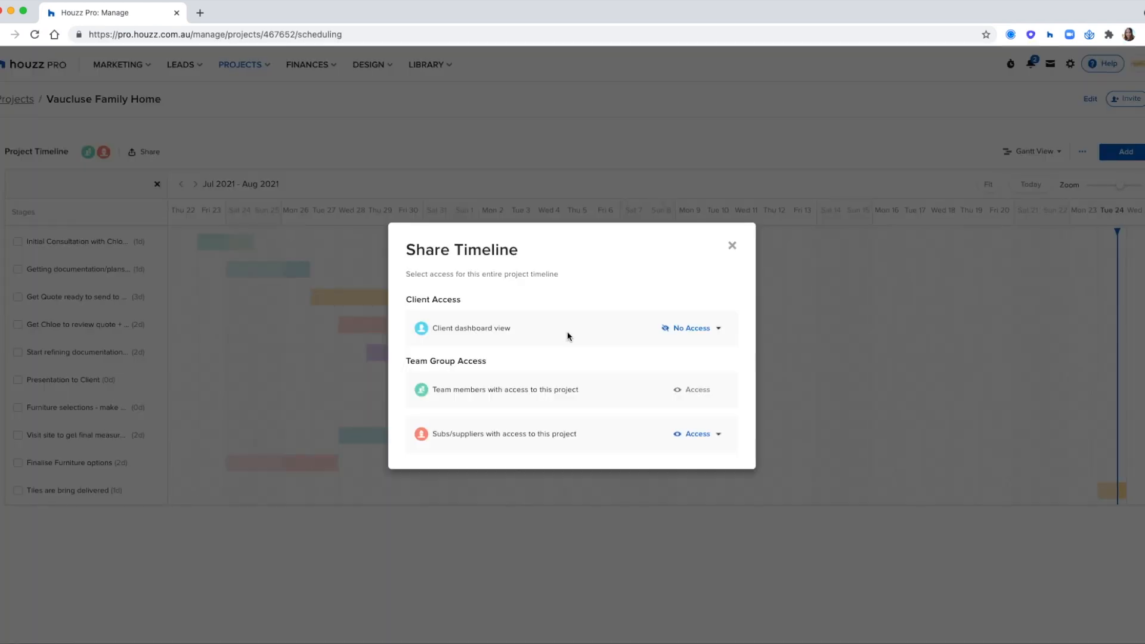
left_click(690, 330)
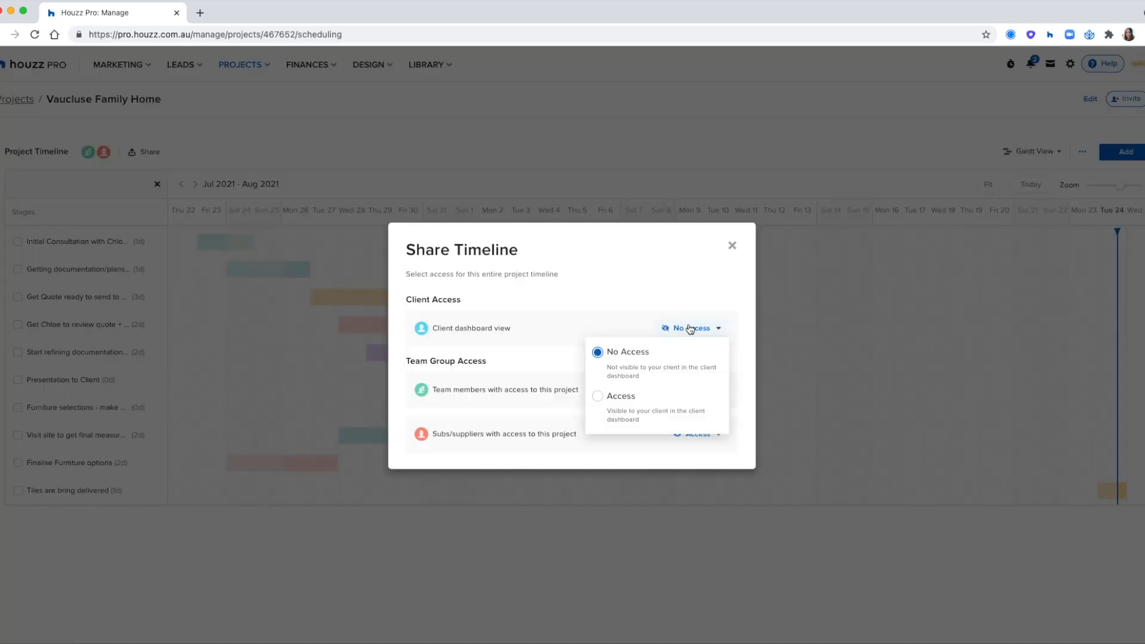
left_click(668, 413)
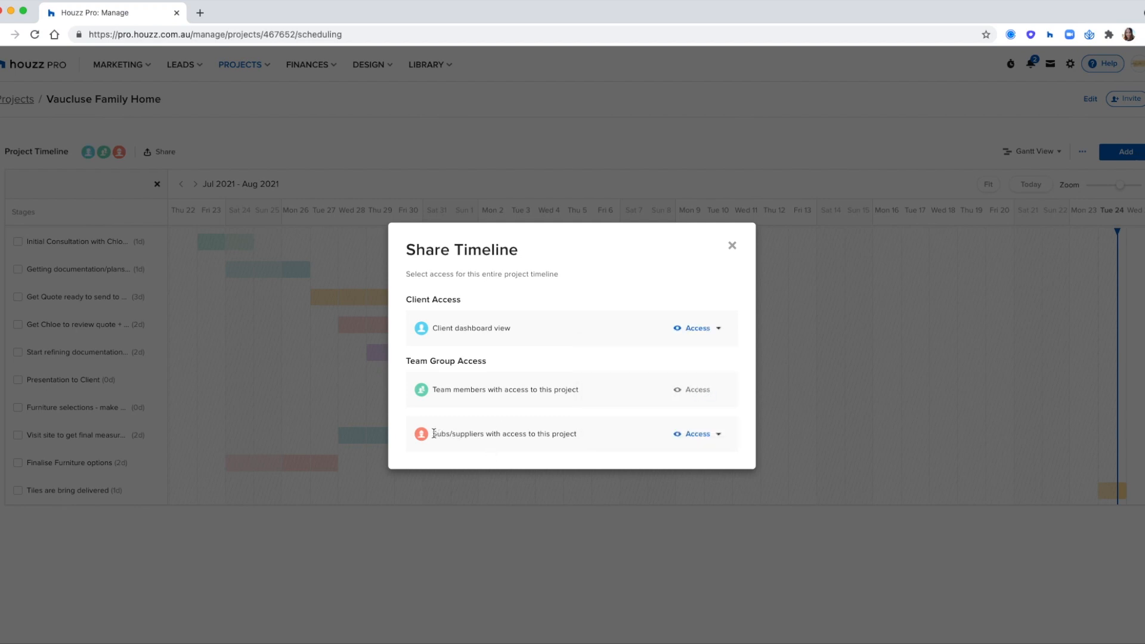
left_click(696, 434)
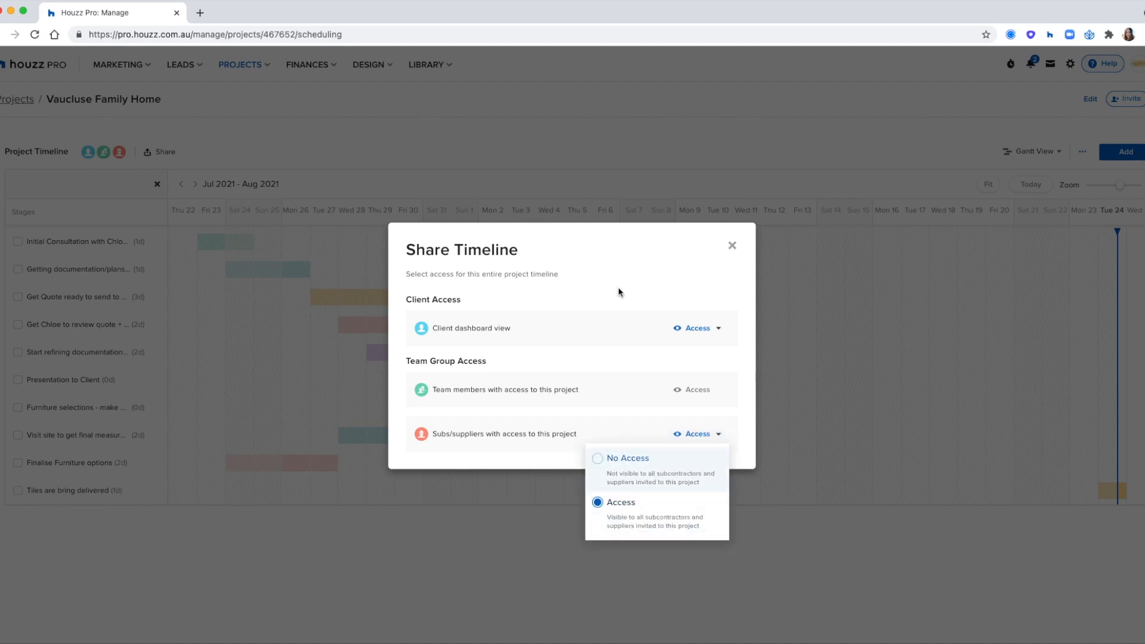
left_click(707, 252)
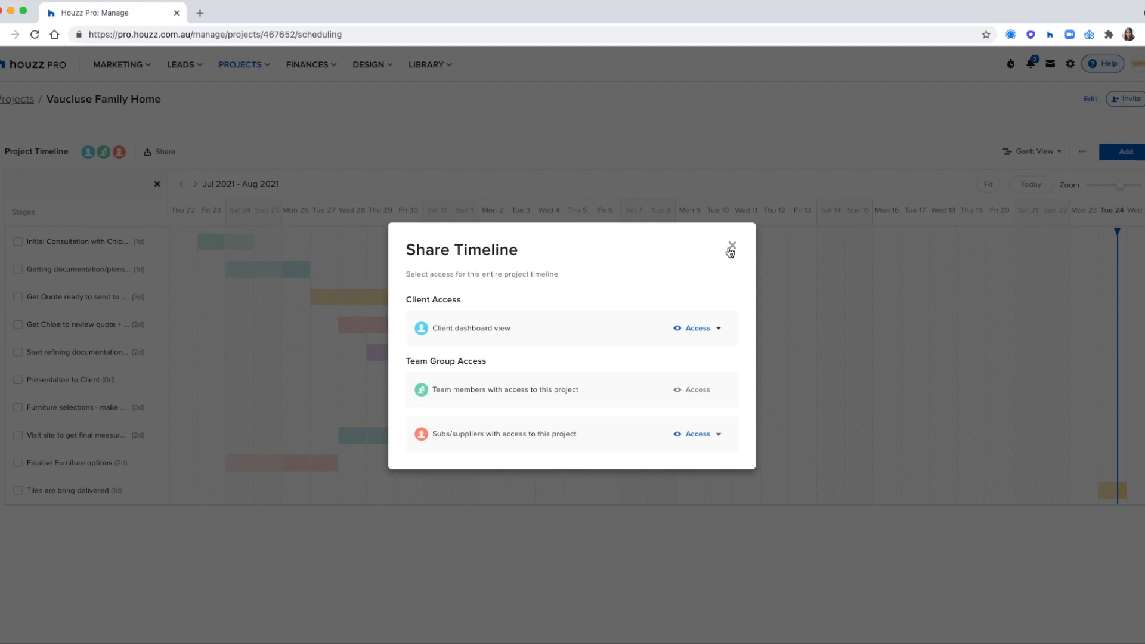
left_click(730, 253)
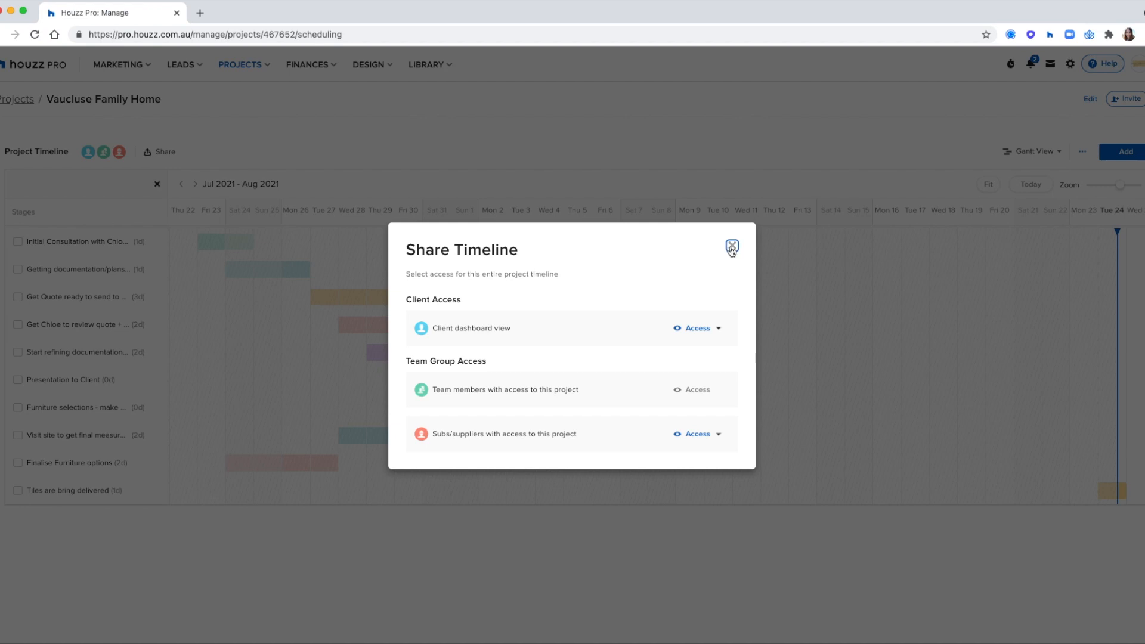
left_click(568, 217)
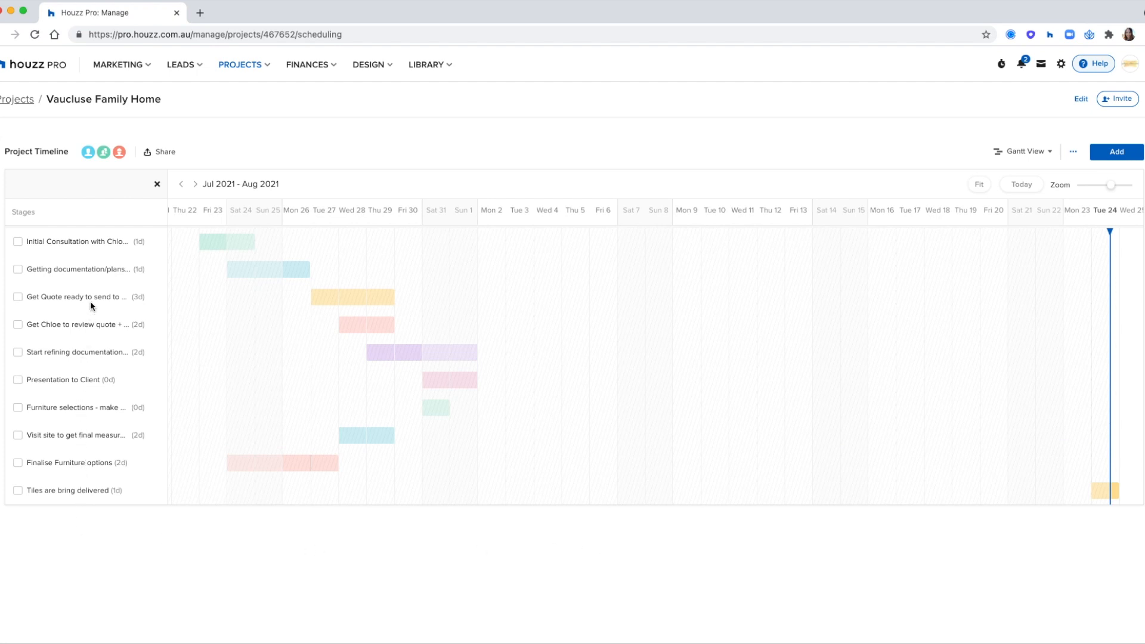
scroll(100, 246, "left", 1)
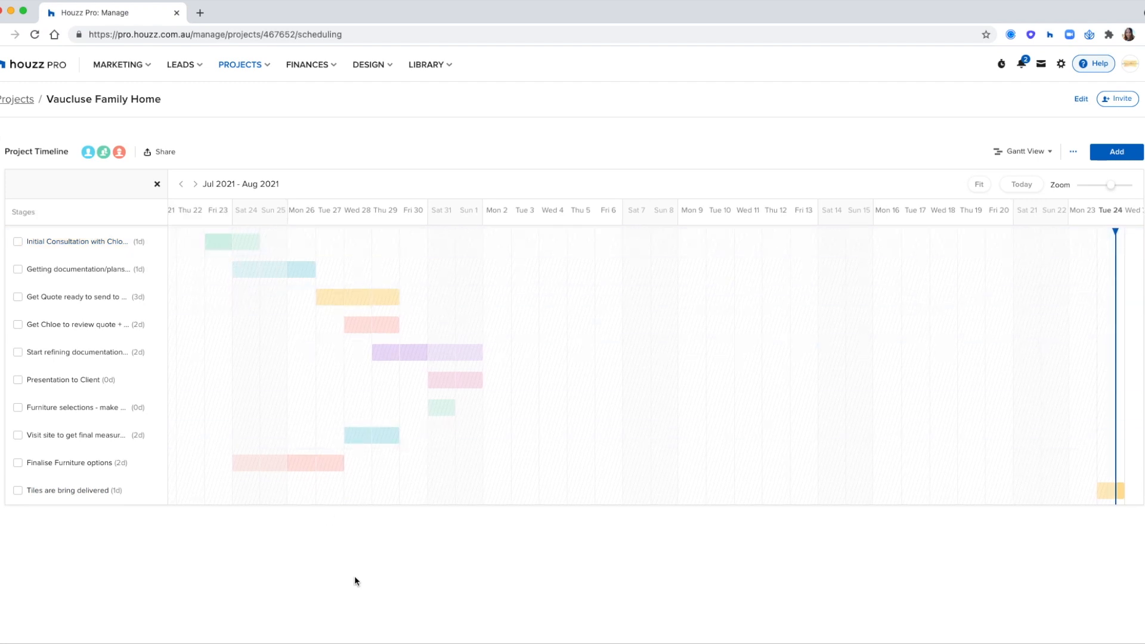
Step: Add an all-day, light blue 'Tiles are delivered' timeline item on Tue 24 August
left_click(1110, 155)
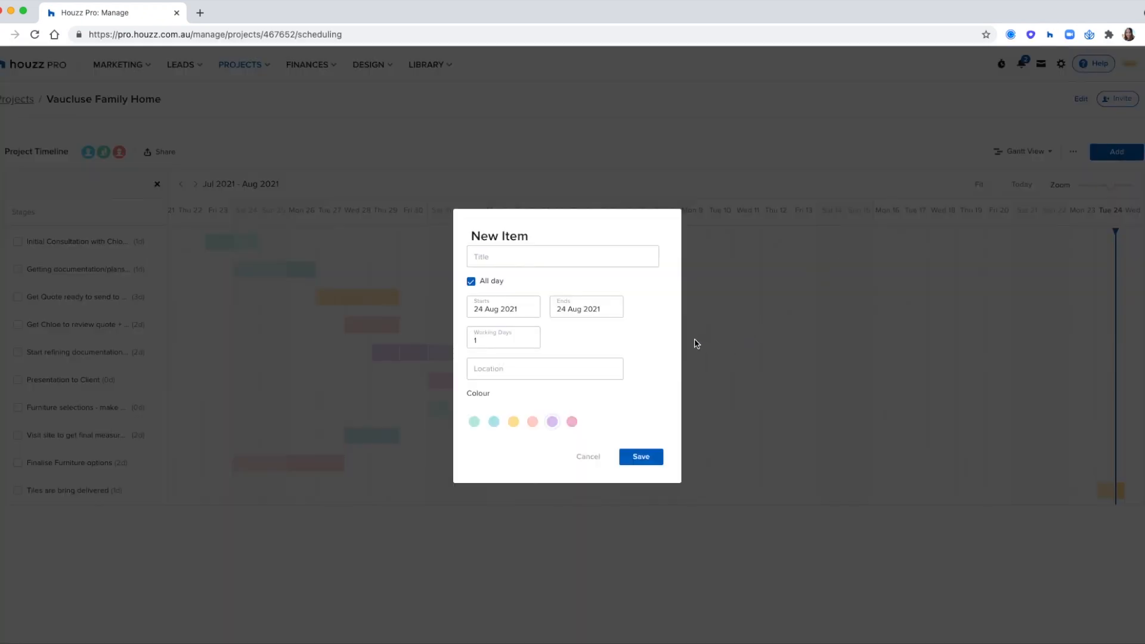
left_click(495, 260)
type("Tiles are delivered")
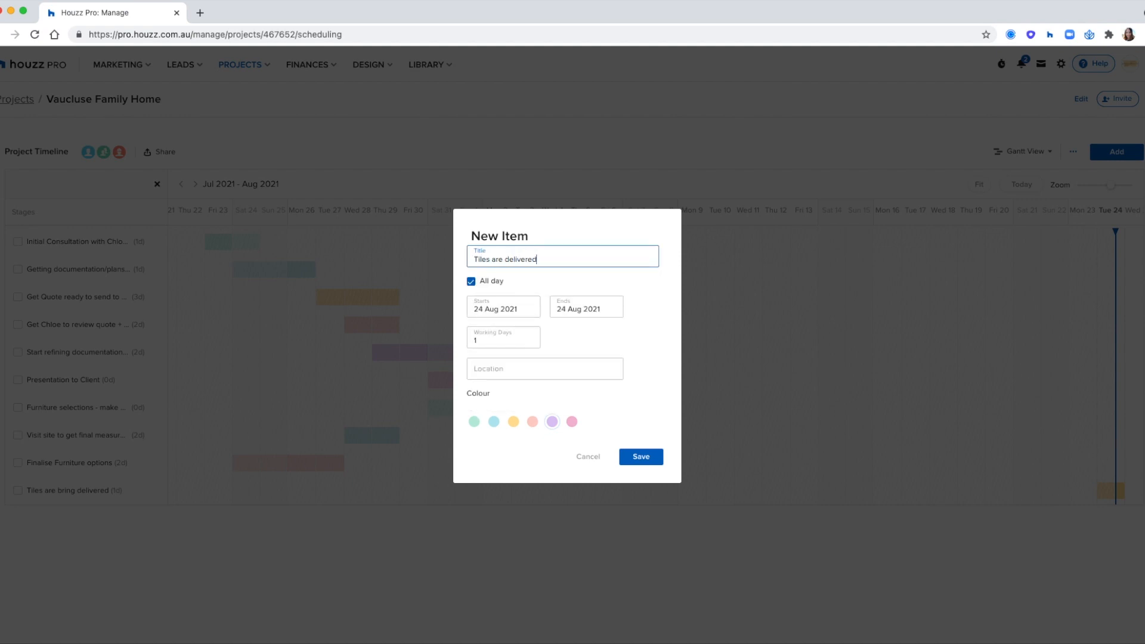
left_click(476, 284)
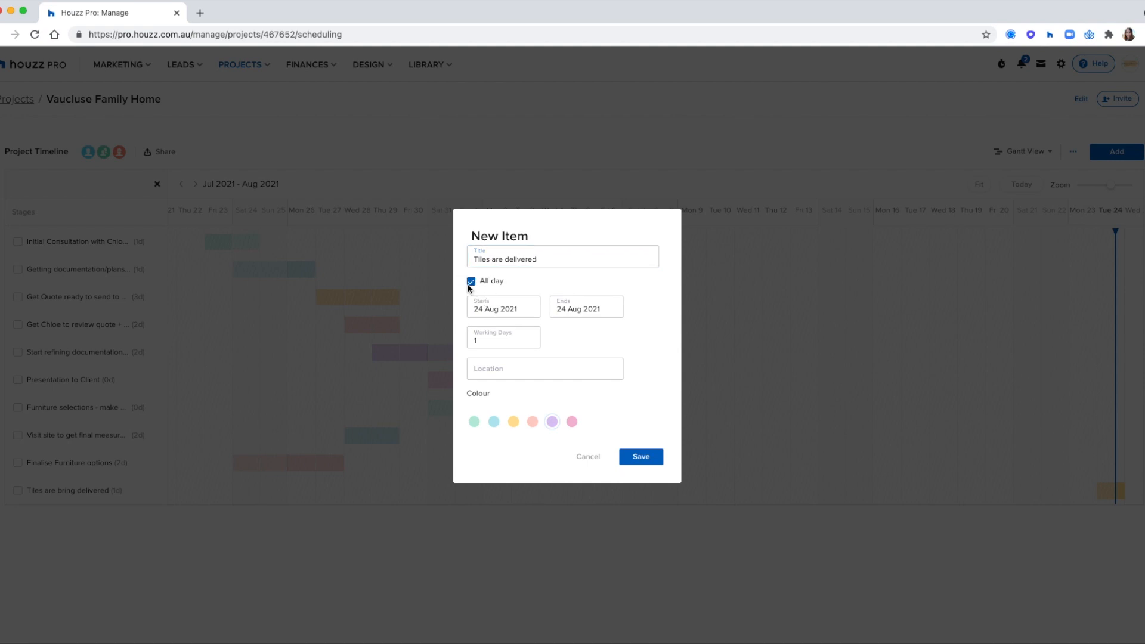
left_click(471, 282)
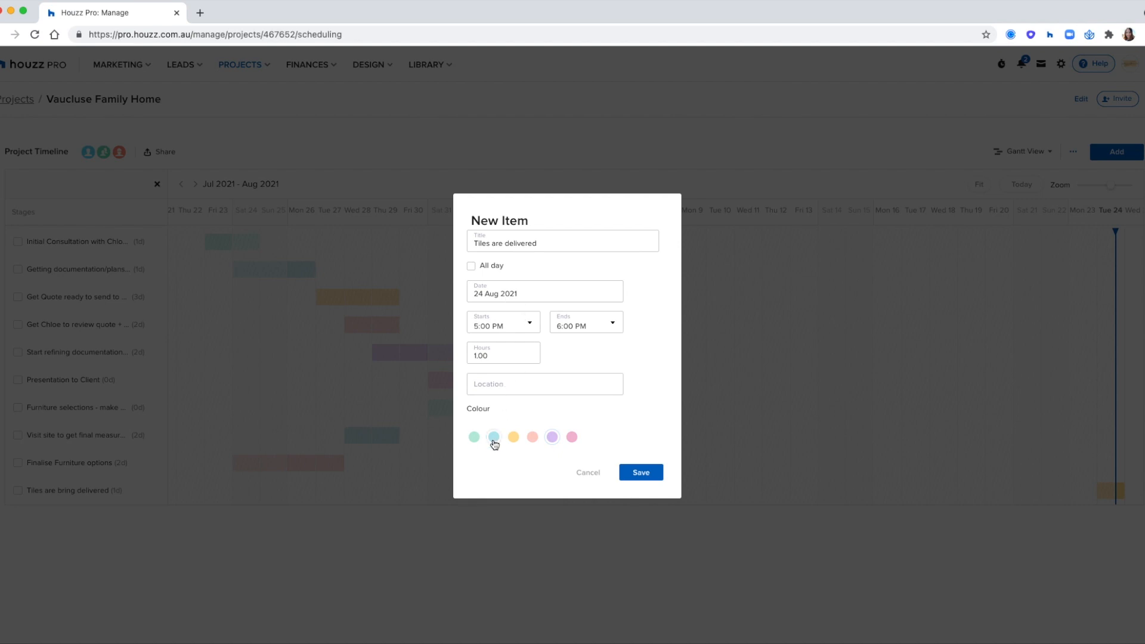
left_click(471, 266)
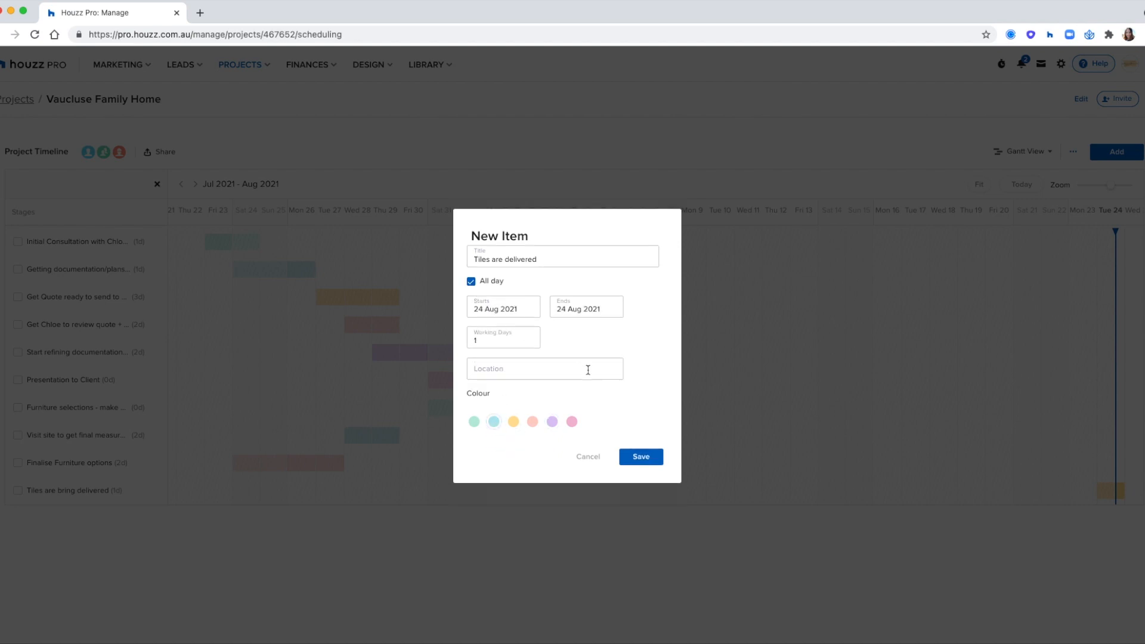
left_click(635, 457)
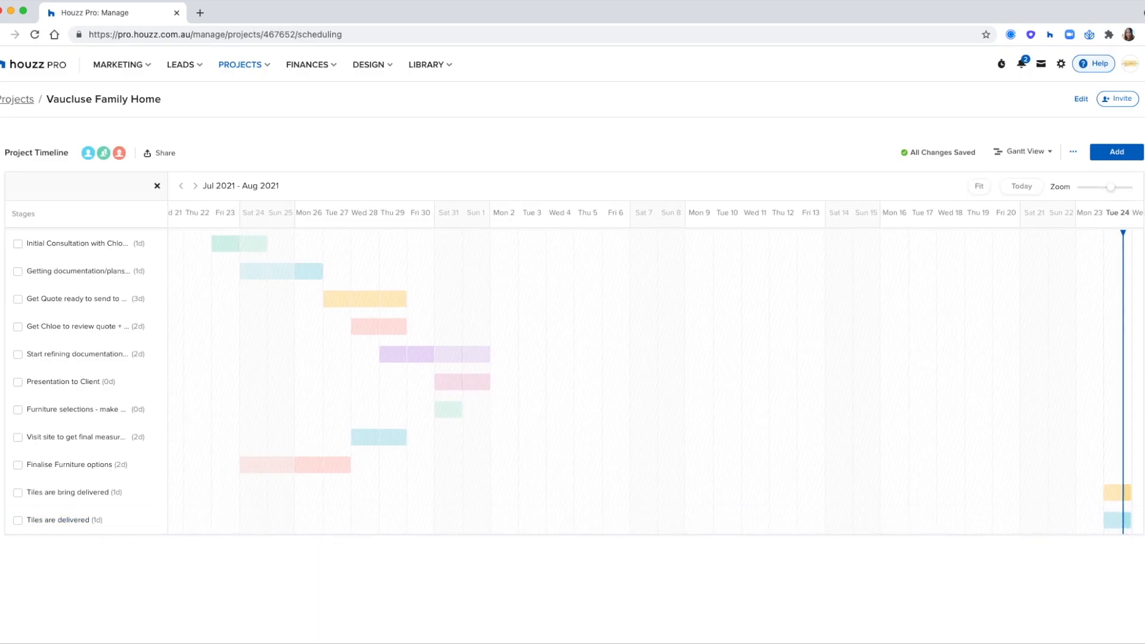
Step: Stretch 'Tiles are delivered' to run Mon 16–Fri 20 August, then fit the chart and jump to today
left_click_drag(1105, 520, 975, 520)
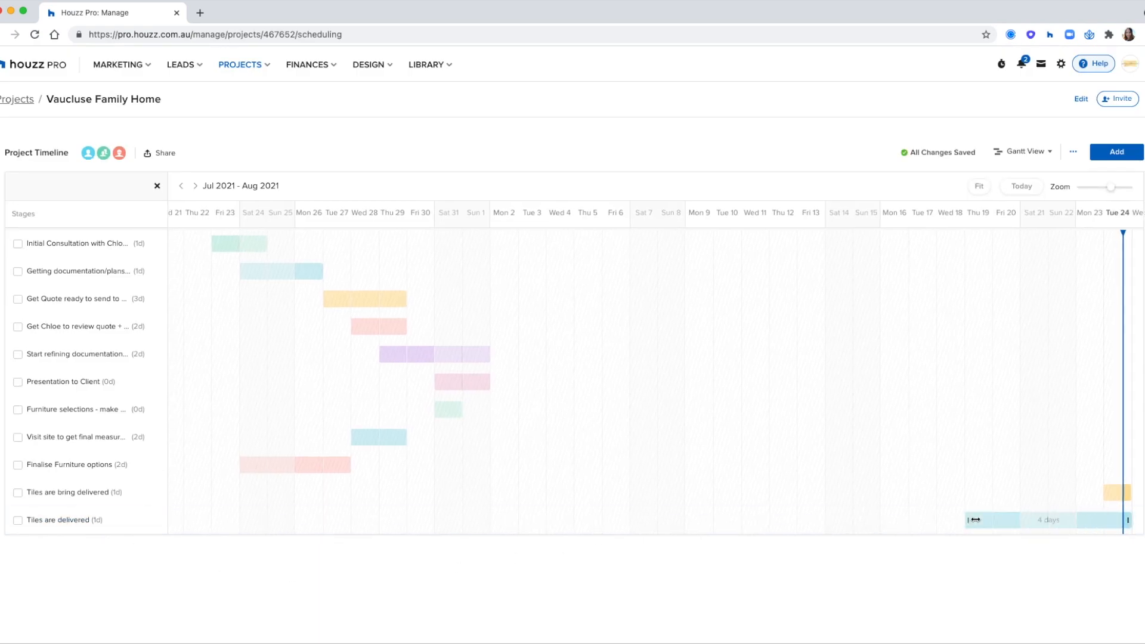
left_click_drag(1094, 520, 1033, 521)
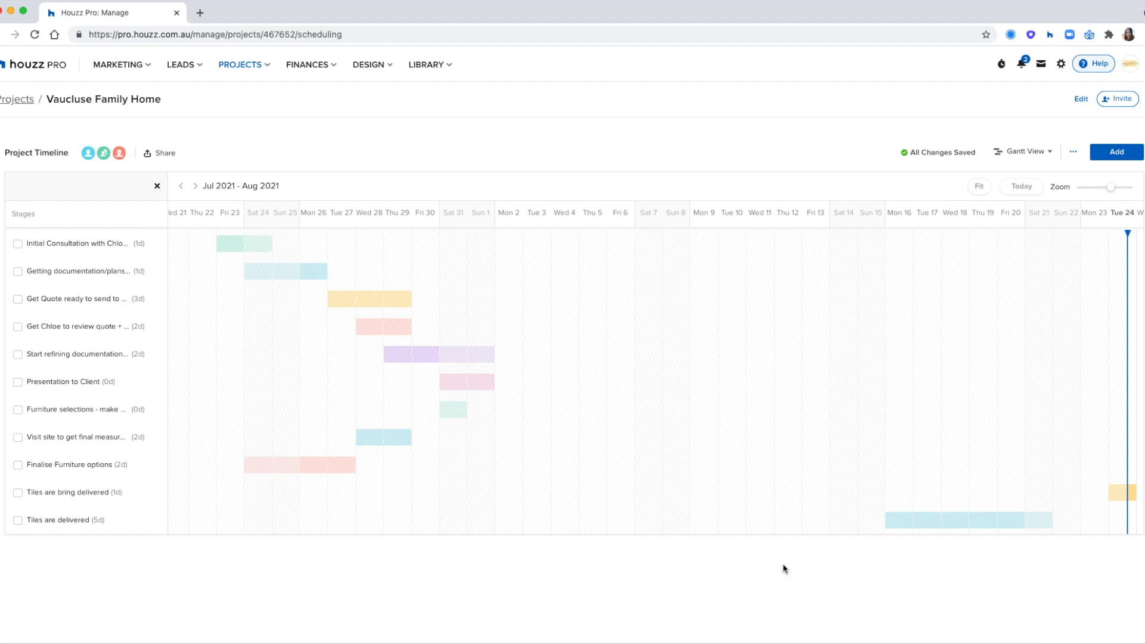
left_click(158, 187)
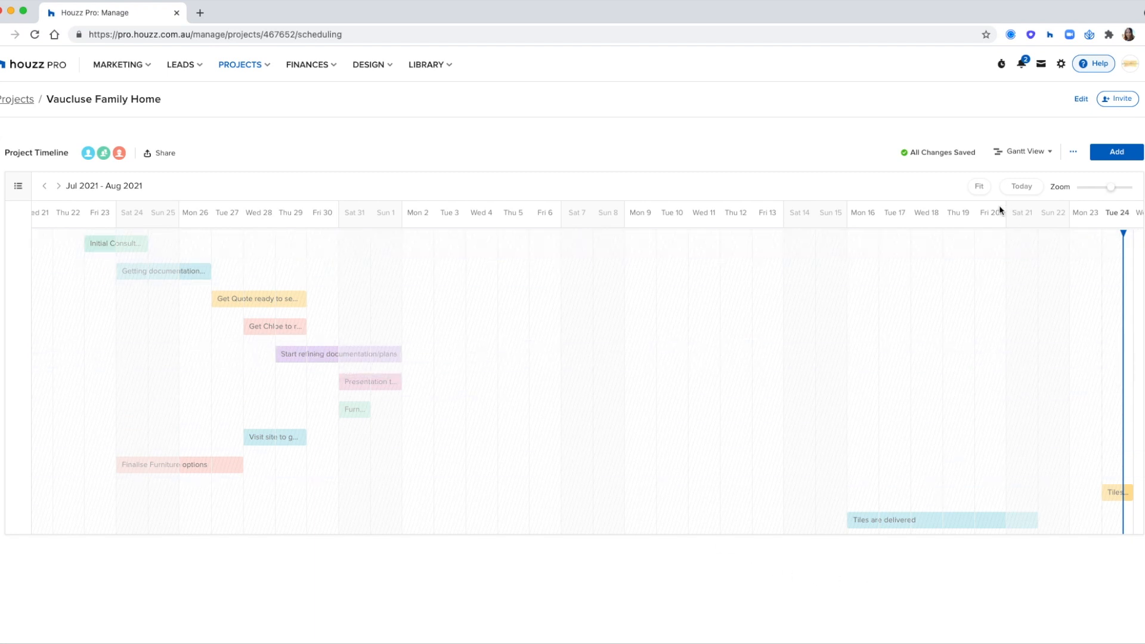
left_click(980, 189)
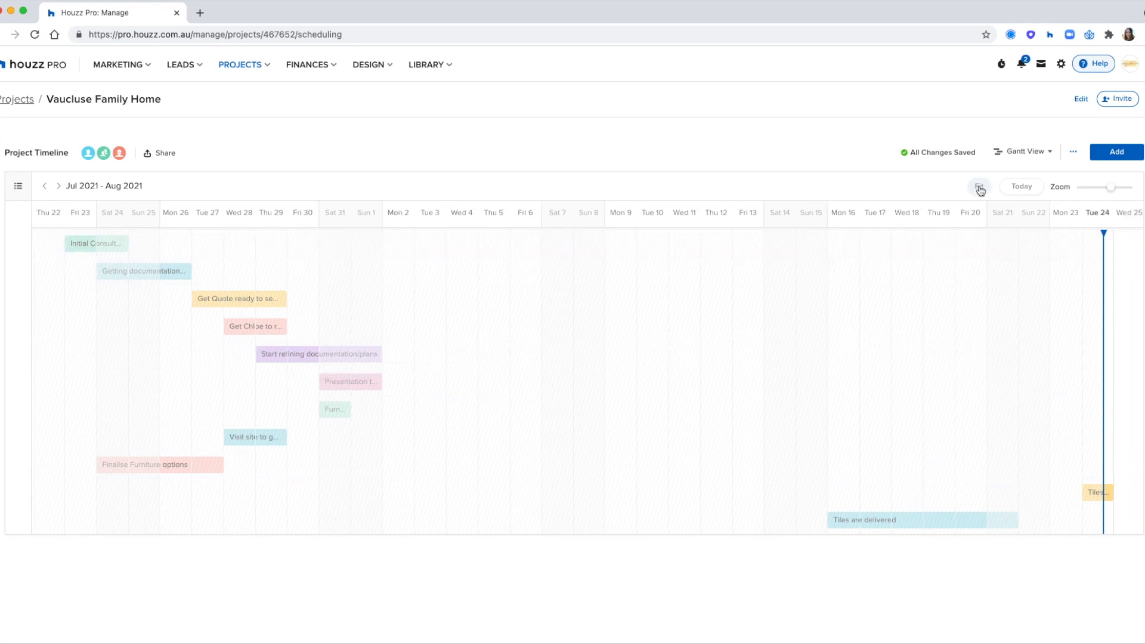
left_click(1022, 189)
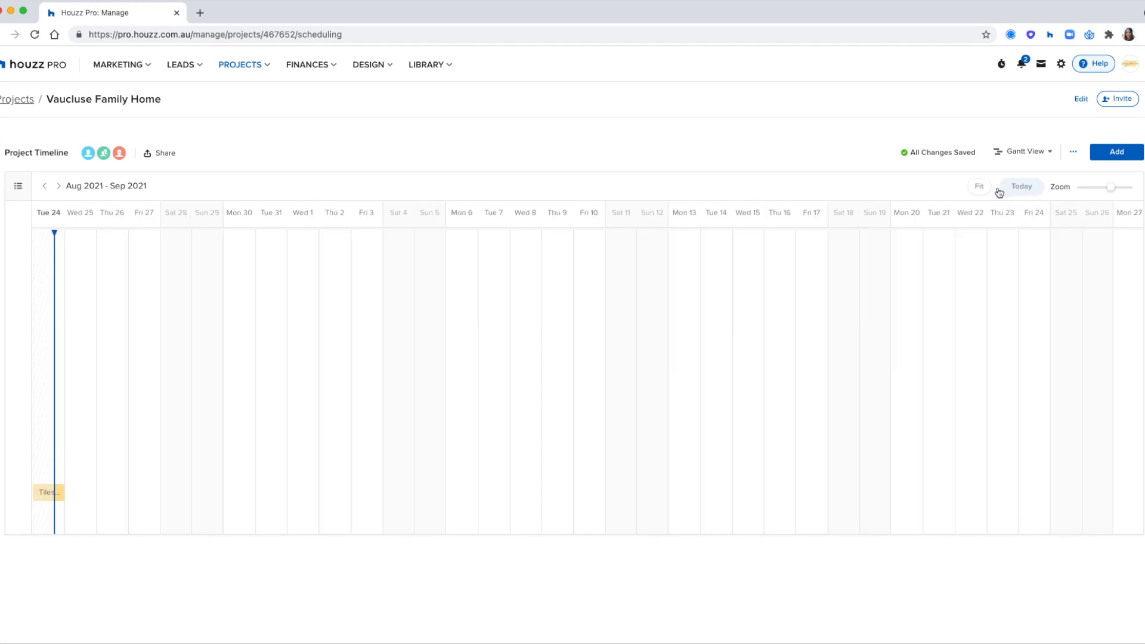
left_click(1021, 153)
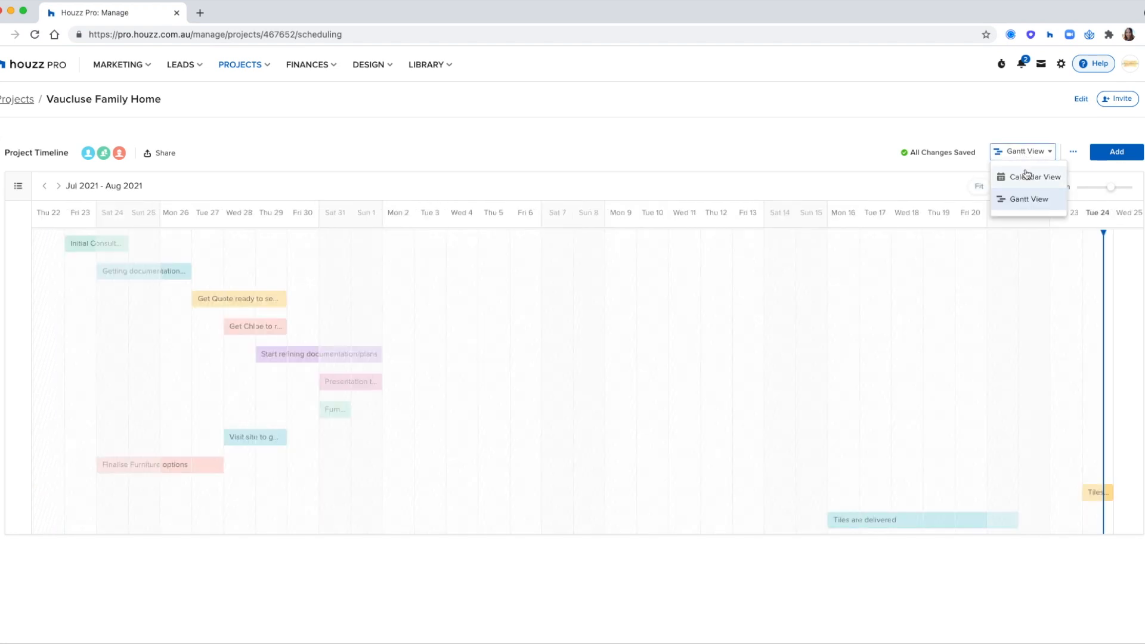
Step: Show the Vaucluse Family Home timeline as an August 2021 month calendar and copy its calendar-sync link
left_click(1026, 176)
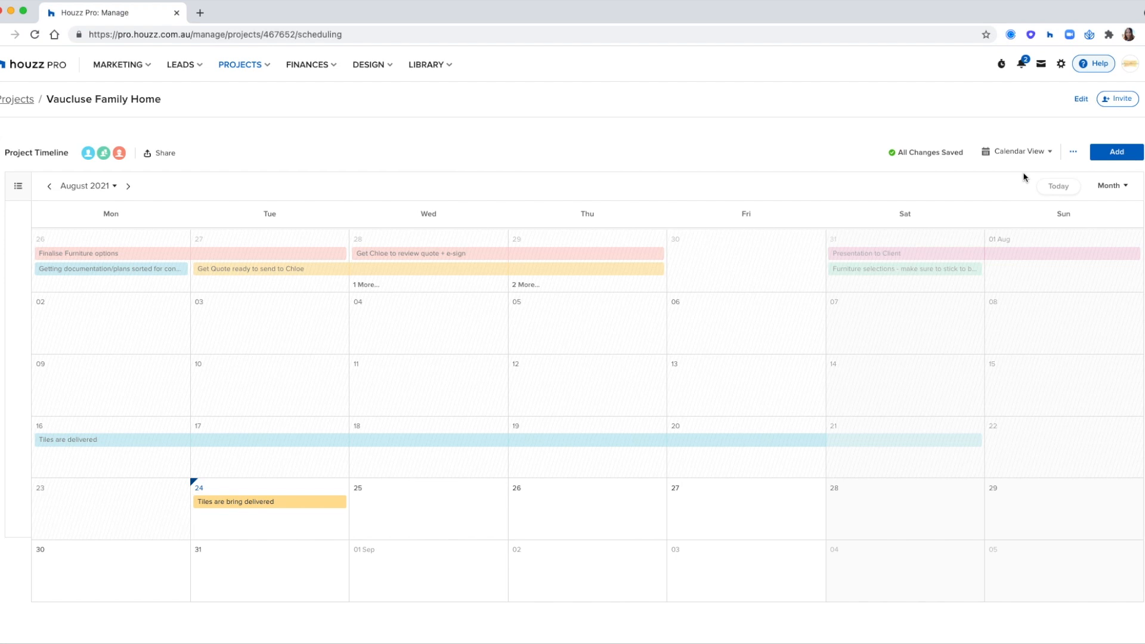
left_click(1073, 156)
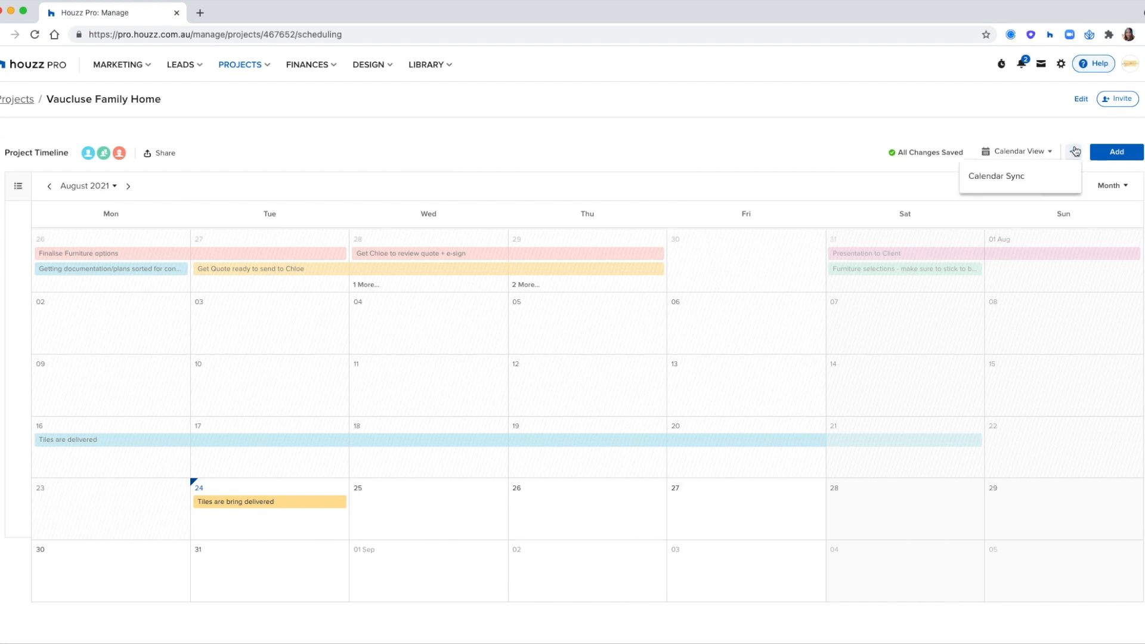
left_click(1043, 182)
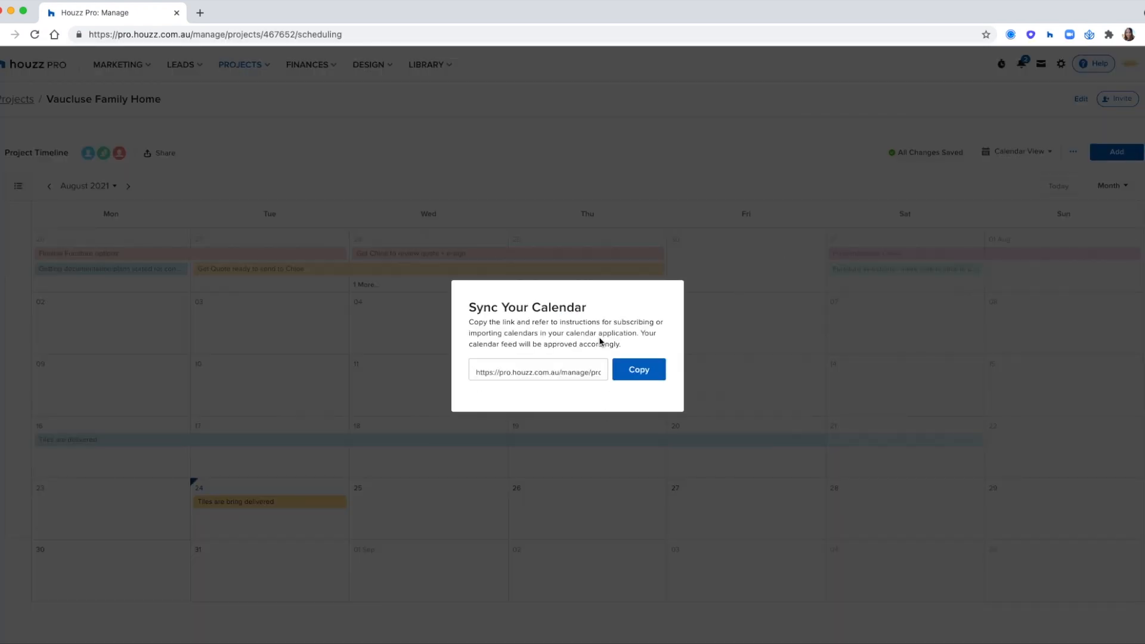
left_click(632, 373)
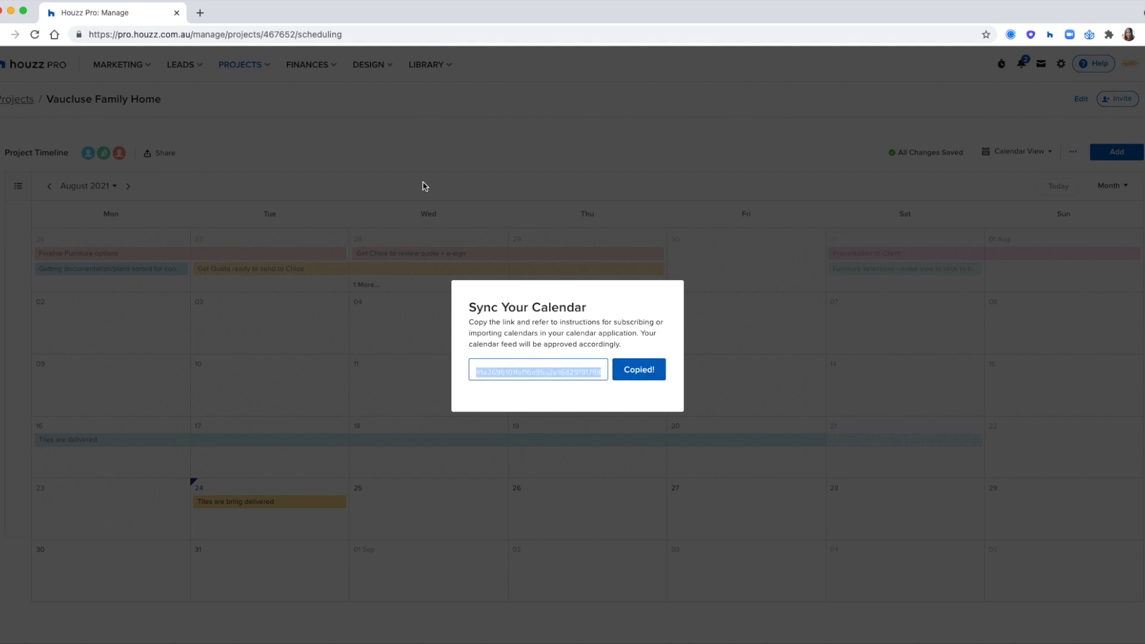
left_click(633, 171)
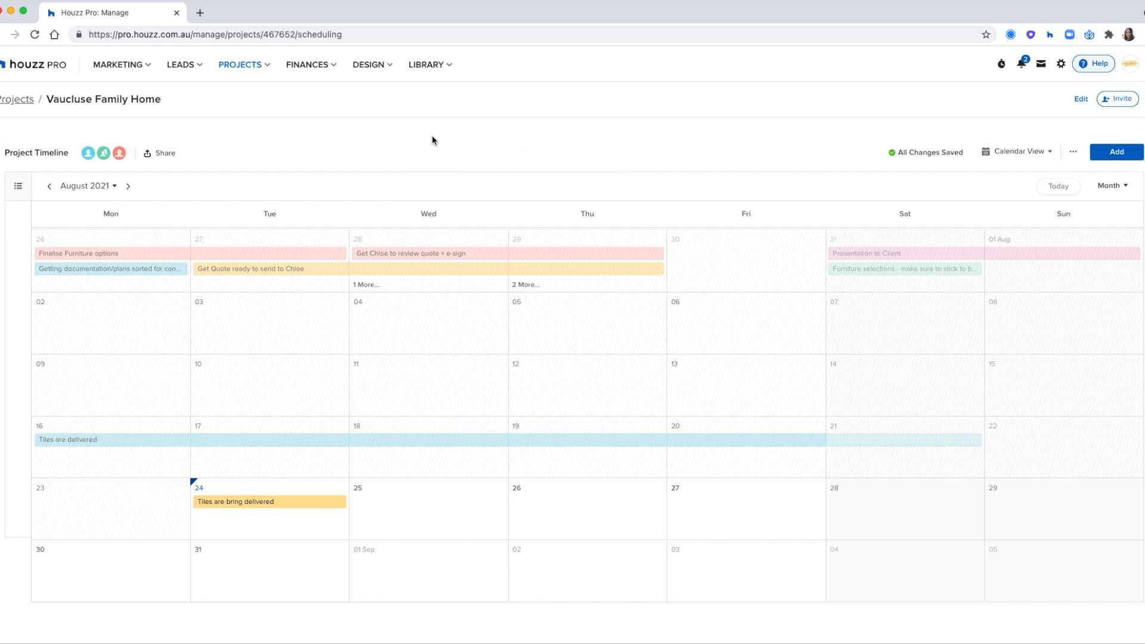
Step: Open the Finances Time & Expenses list of logged hours and bring up the time-tracking stopwatch
left_click(310, 70)
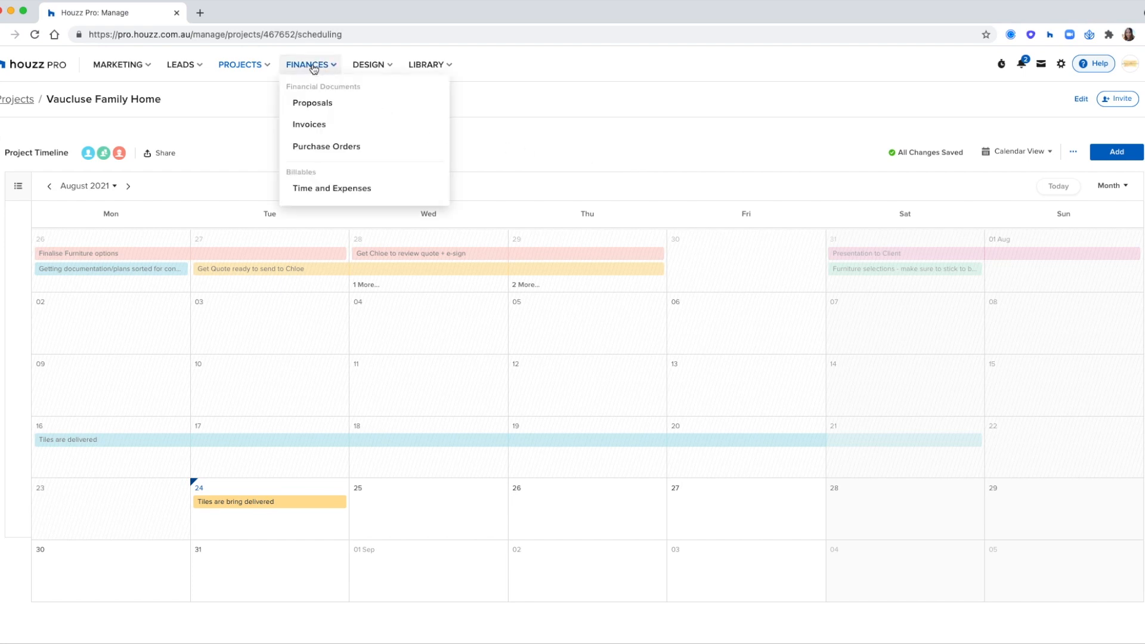
left_click(319, 190)
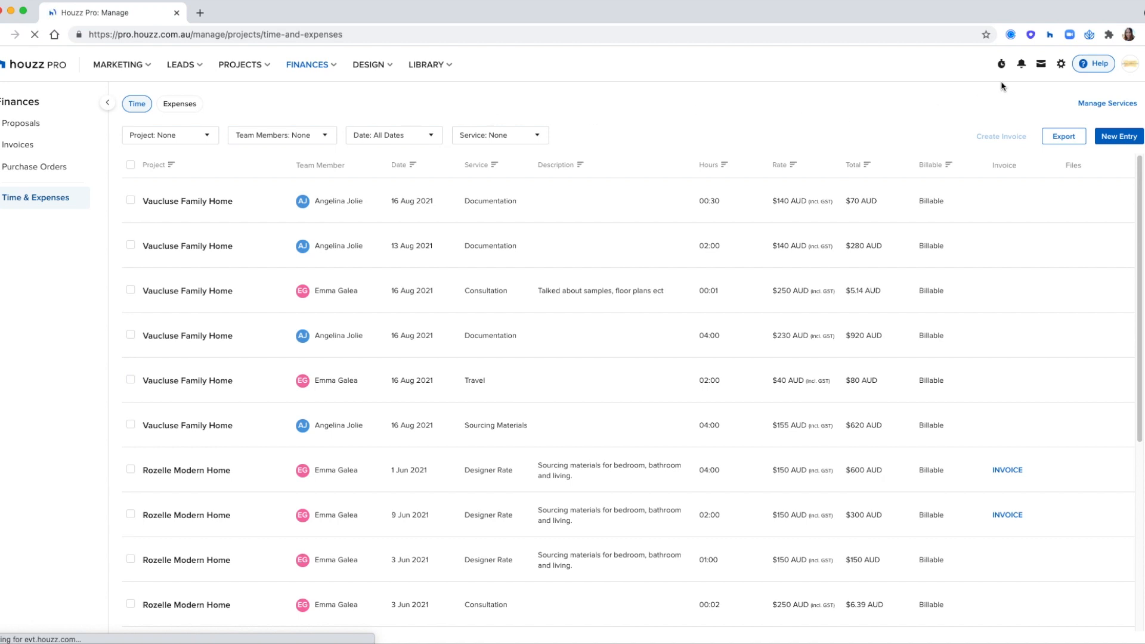
left_click(1001, 63)
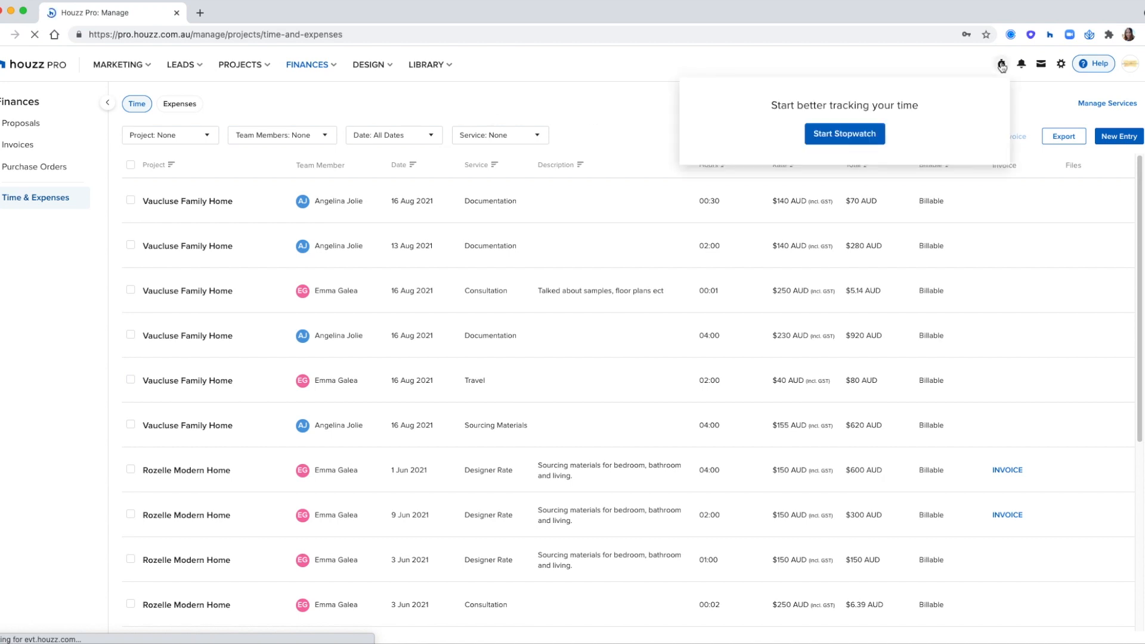
Step: Create a new non-billable stopwatch for Vaucluse Family Home with the Consultation service
left_click(868, 134)
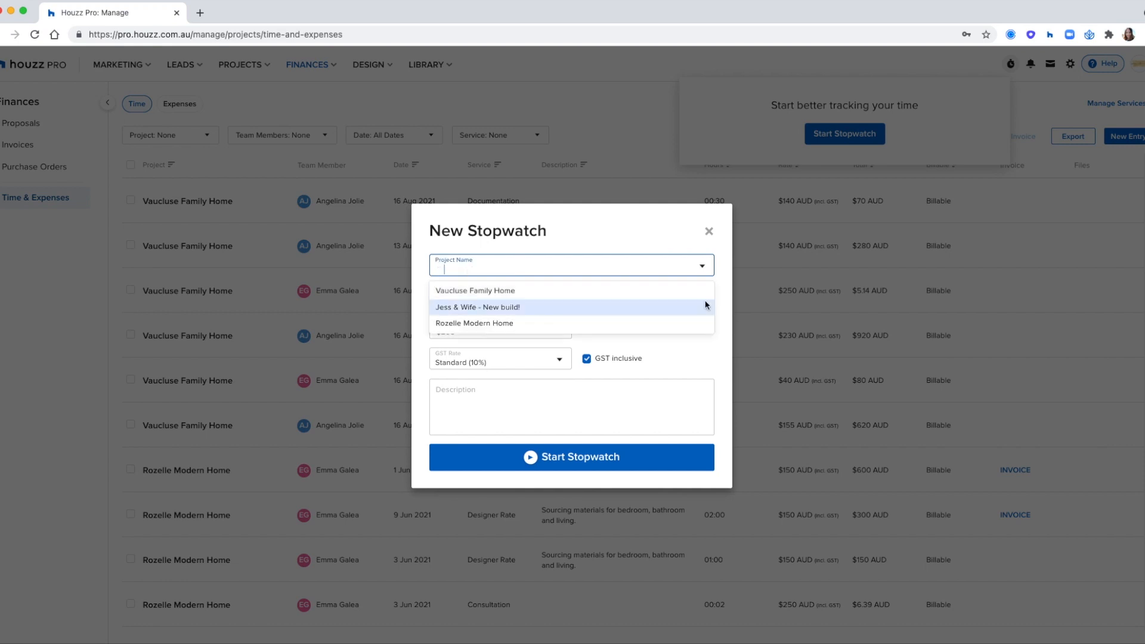
left_click(717, 293)
left_click(678, 296)
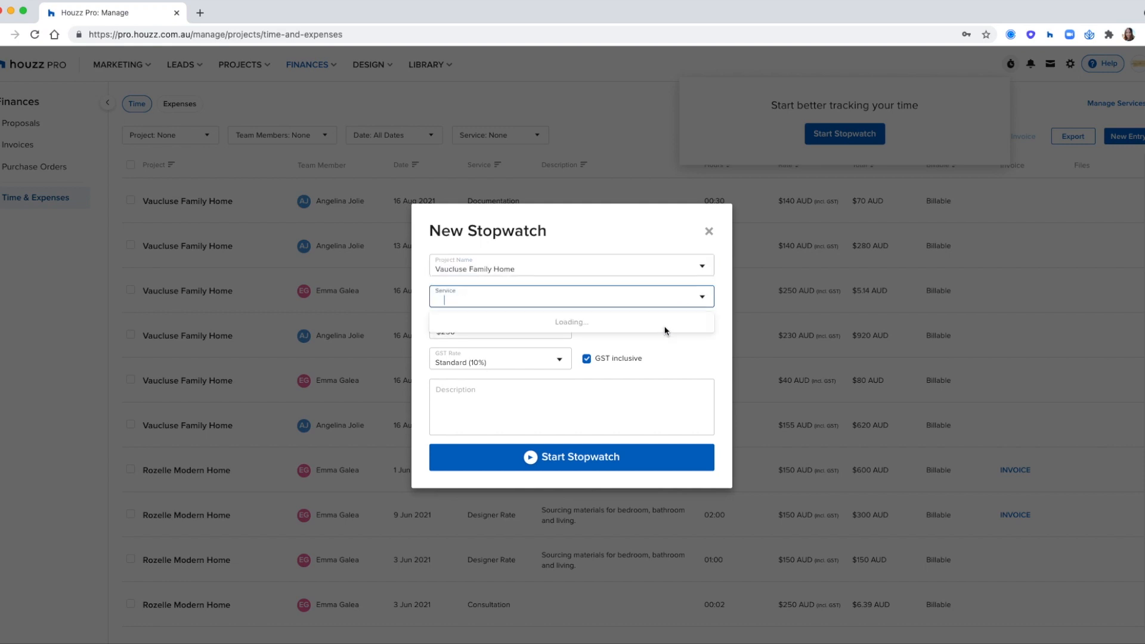
left_click(715, 319)
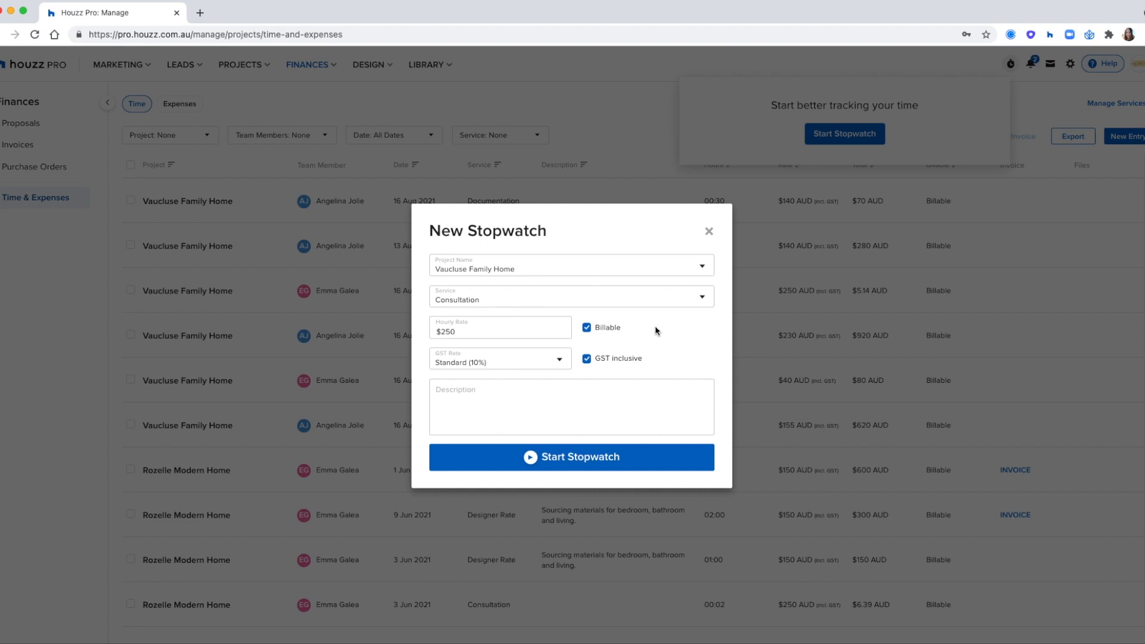
left_click(586, 327)
Step: Describe the stopwatch as 'Organising Samples', start it and check its running time
left_click(653, 407)
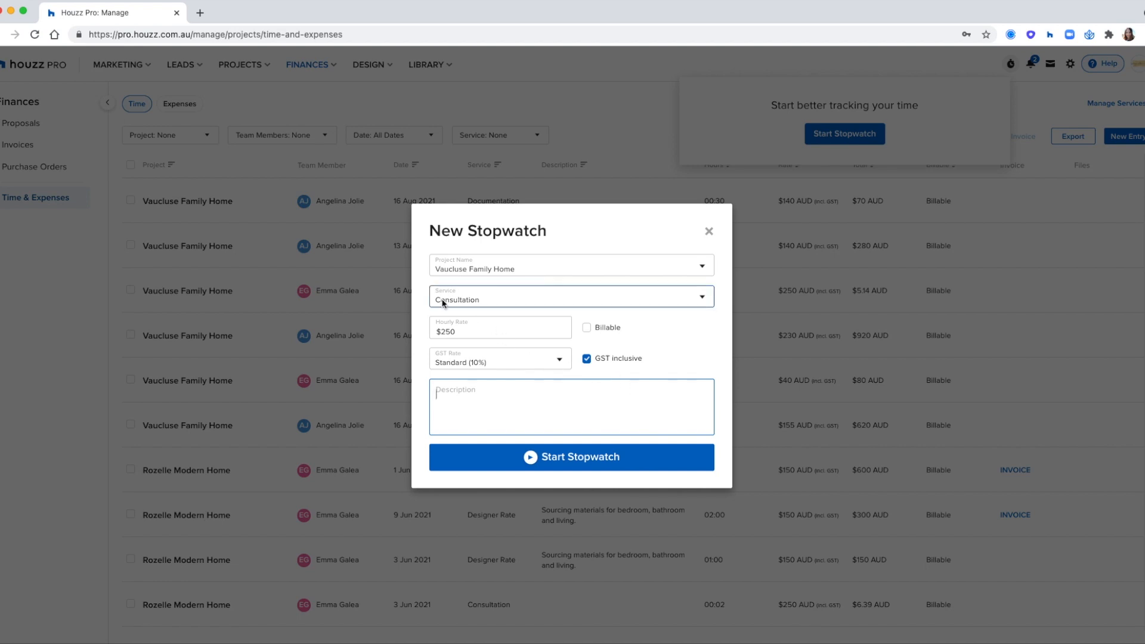
type("Disu")
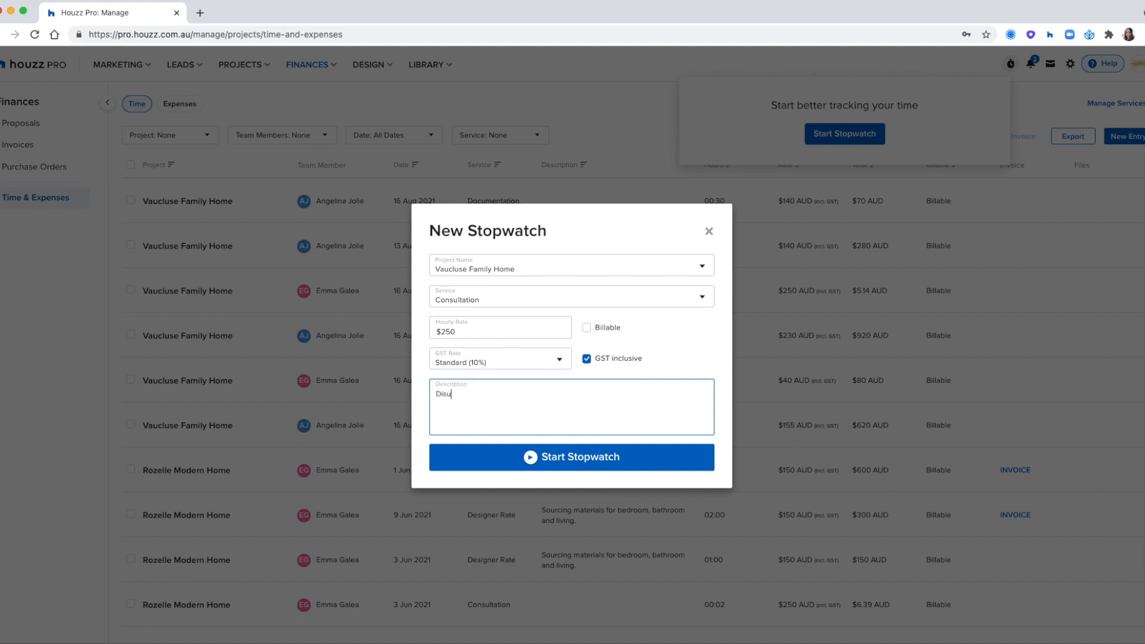
key("BackSpace")
key("BackSpace")
key("BackSpace")
key("BackSpace")
type("Organising Sampl")
left_click(724, 412)
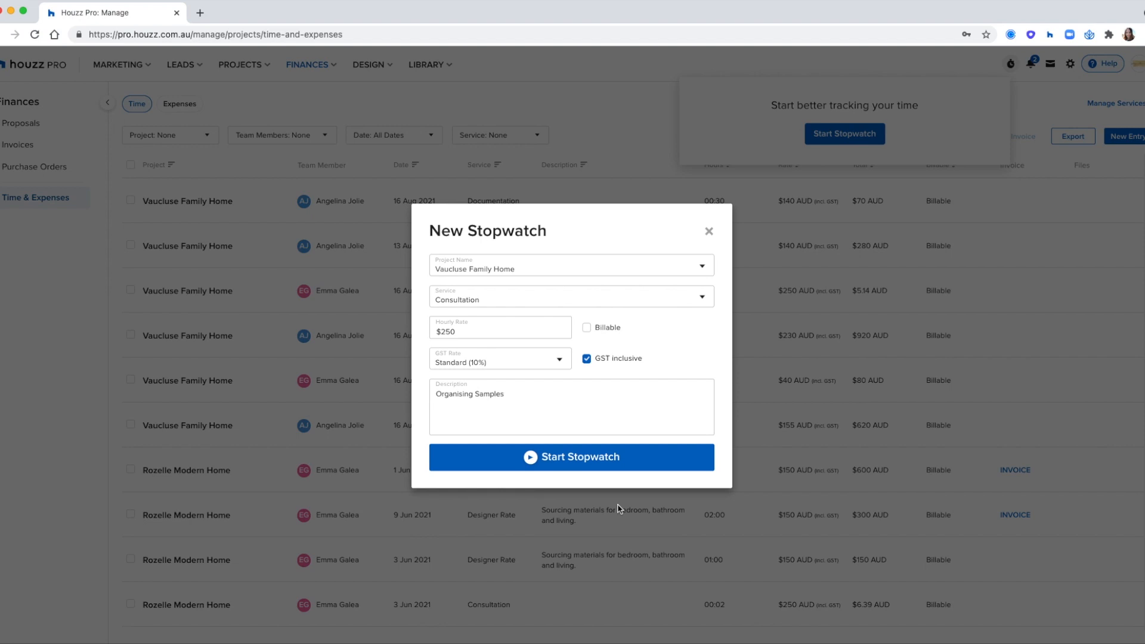
left_click(557, 448)
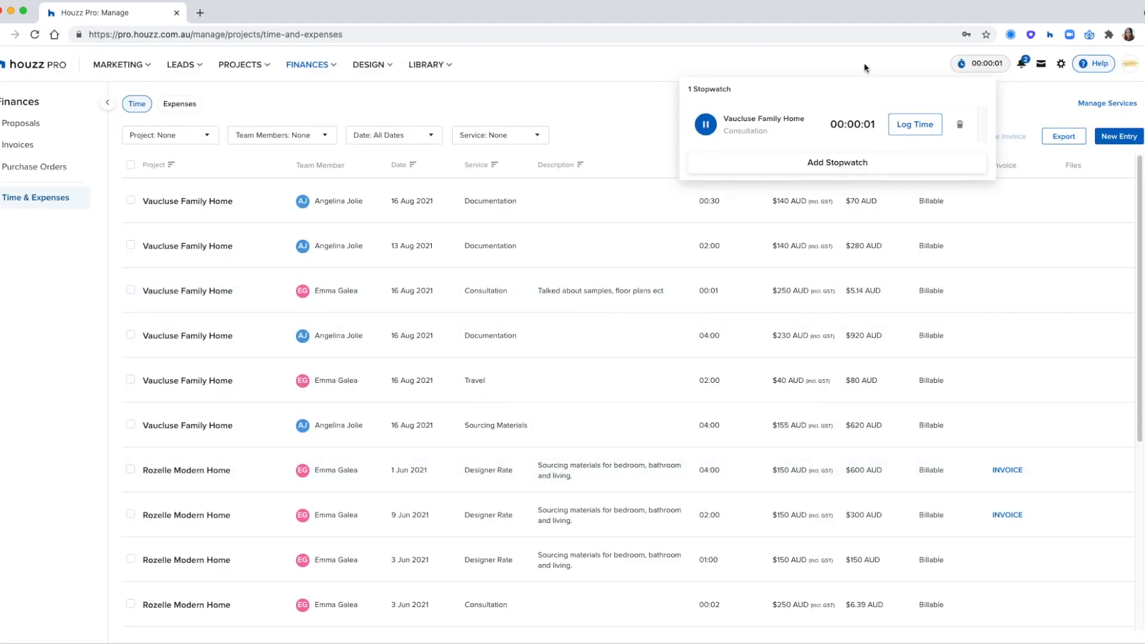
left_click(979, 64)
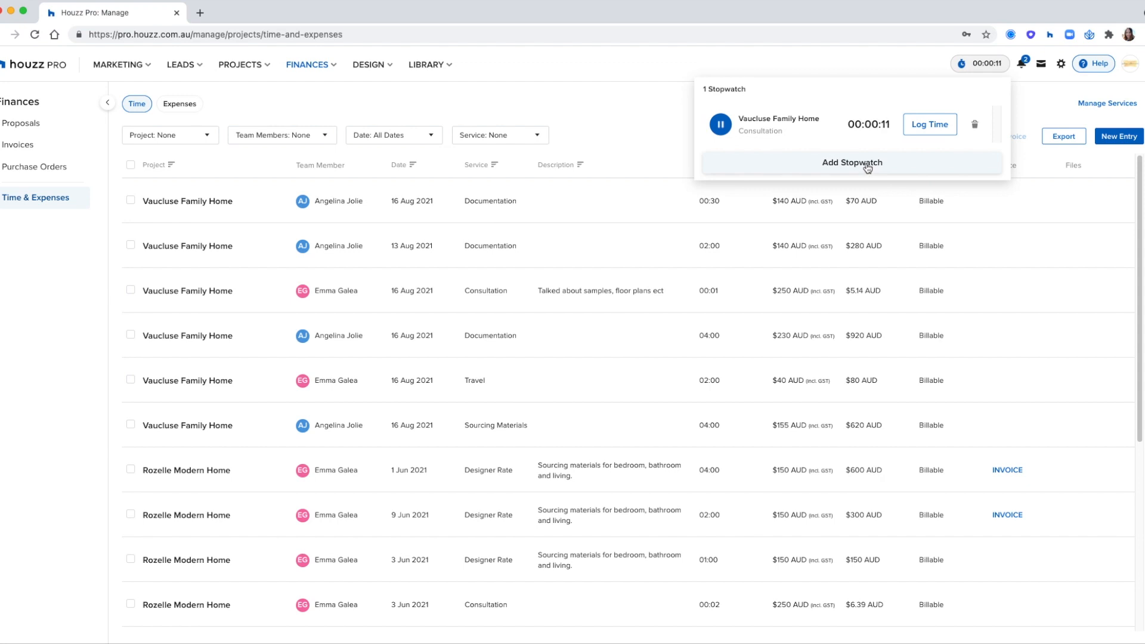
left_click(656, 118)
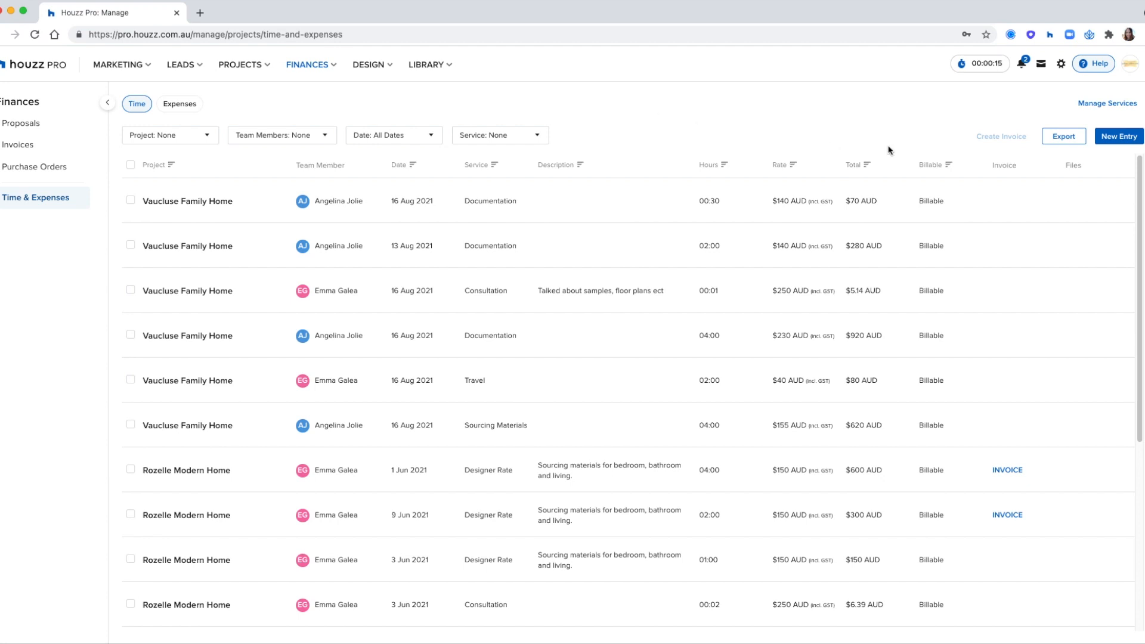
Step: Start a new time entry for Rozelle Modern Home, assigned to the designer, with the Travel service
left_click(1119, 138)
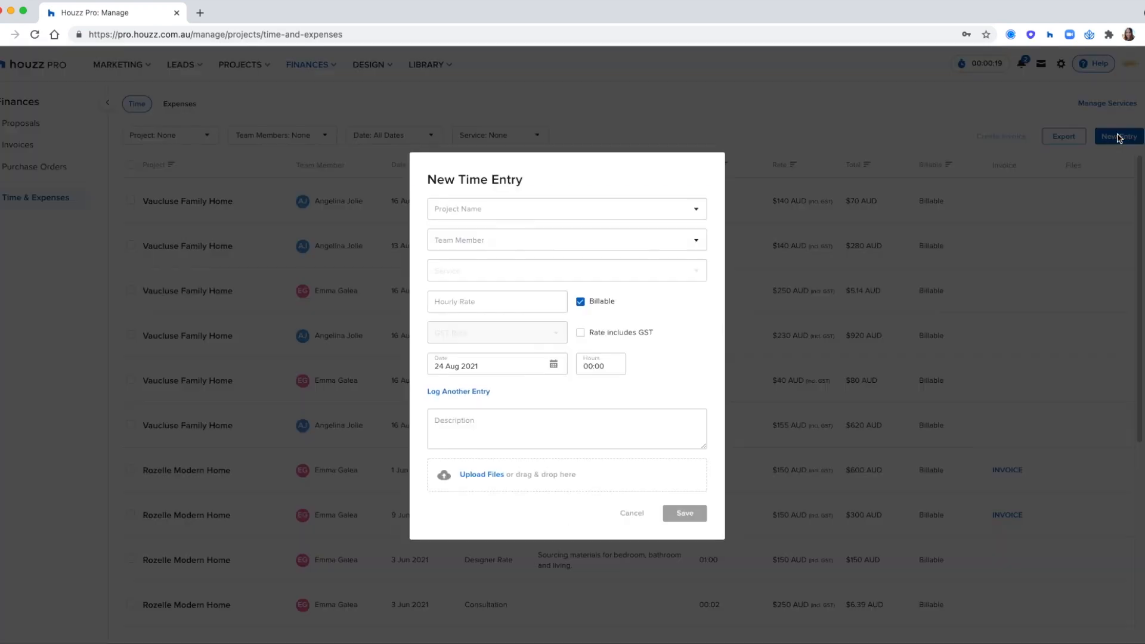
left_click(525, 210)
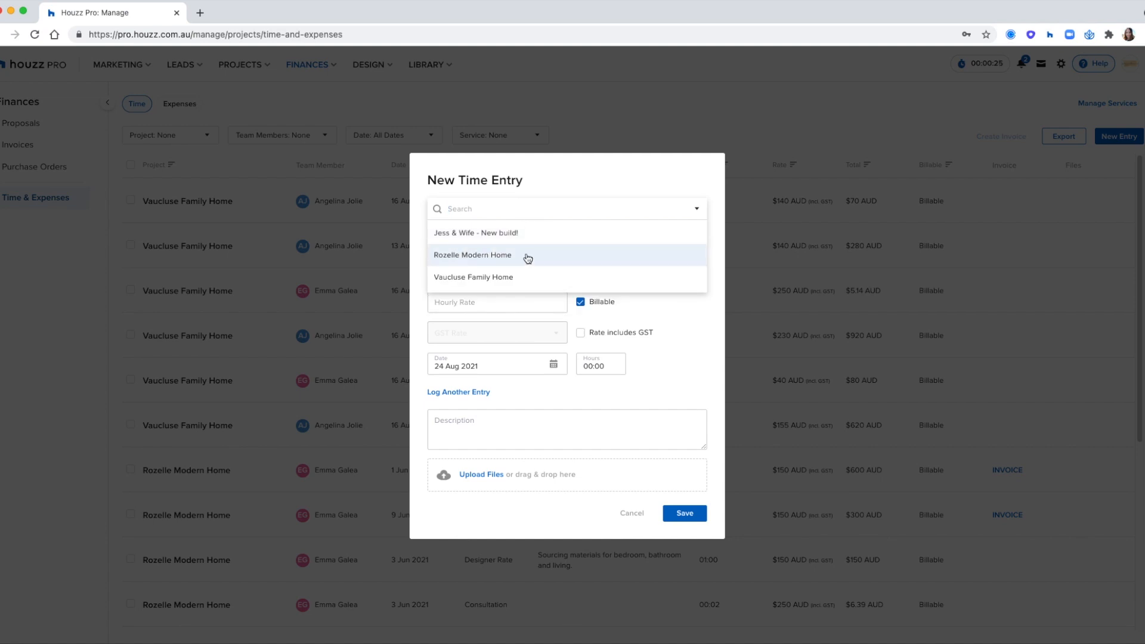
left_click(511, 256)
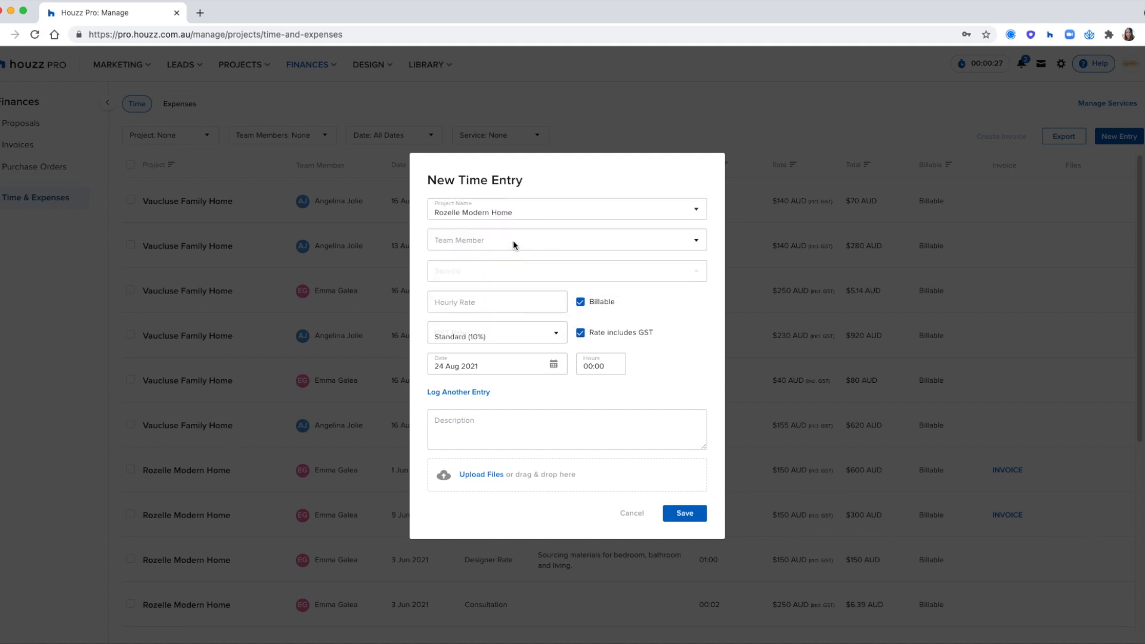
left_click(511, 239)
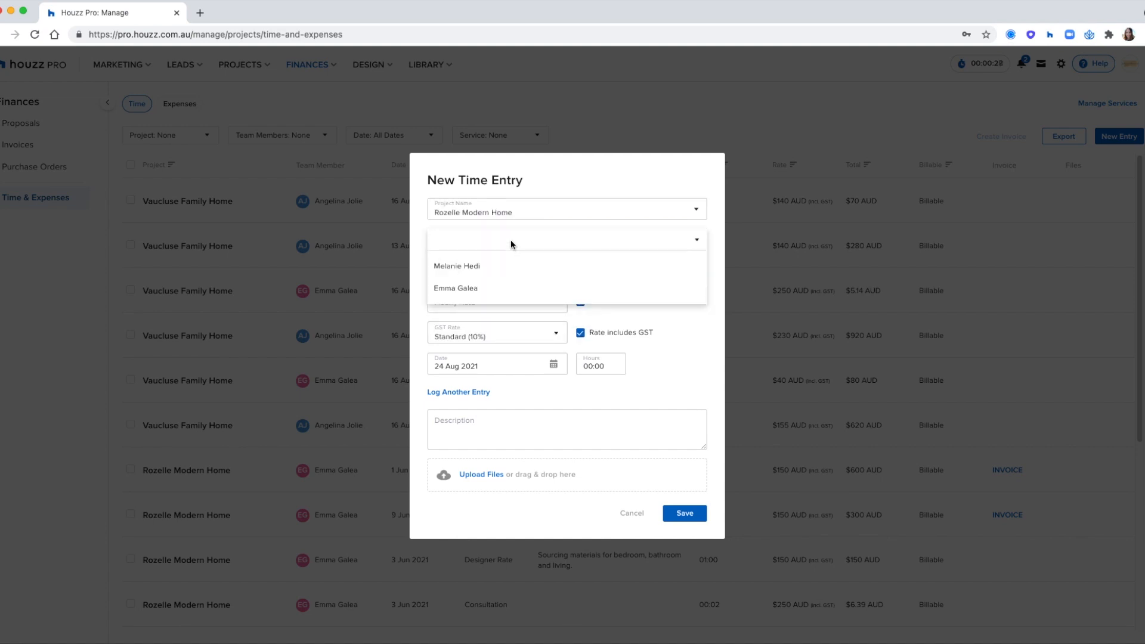
left_click(493, 291)
left_click(491, 279)
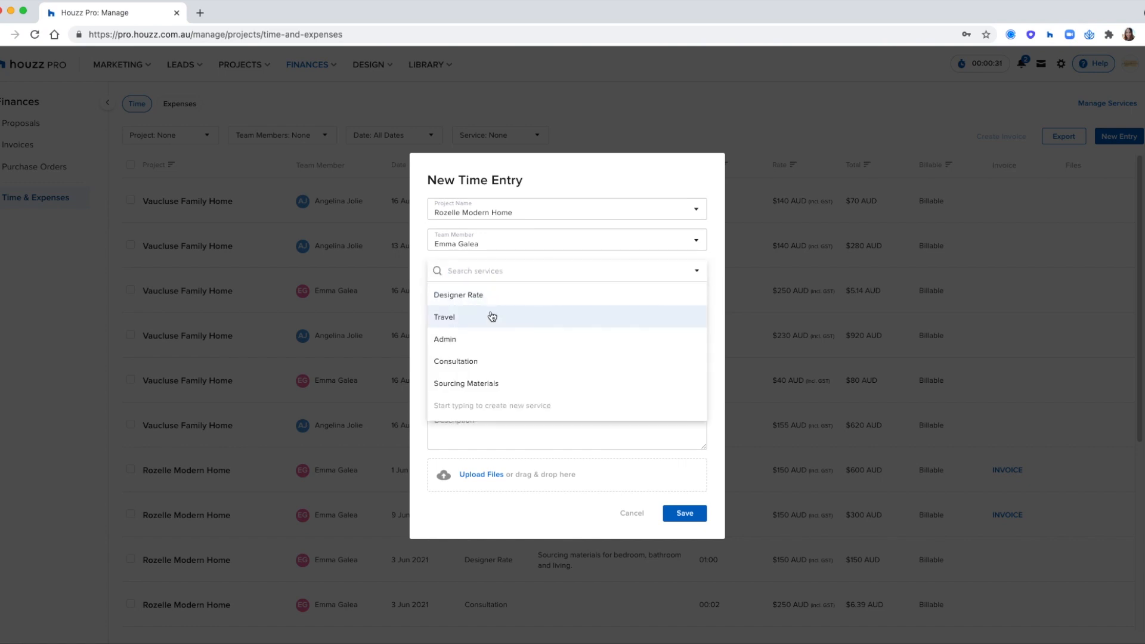
left_click(488, 318)
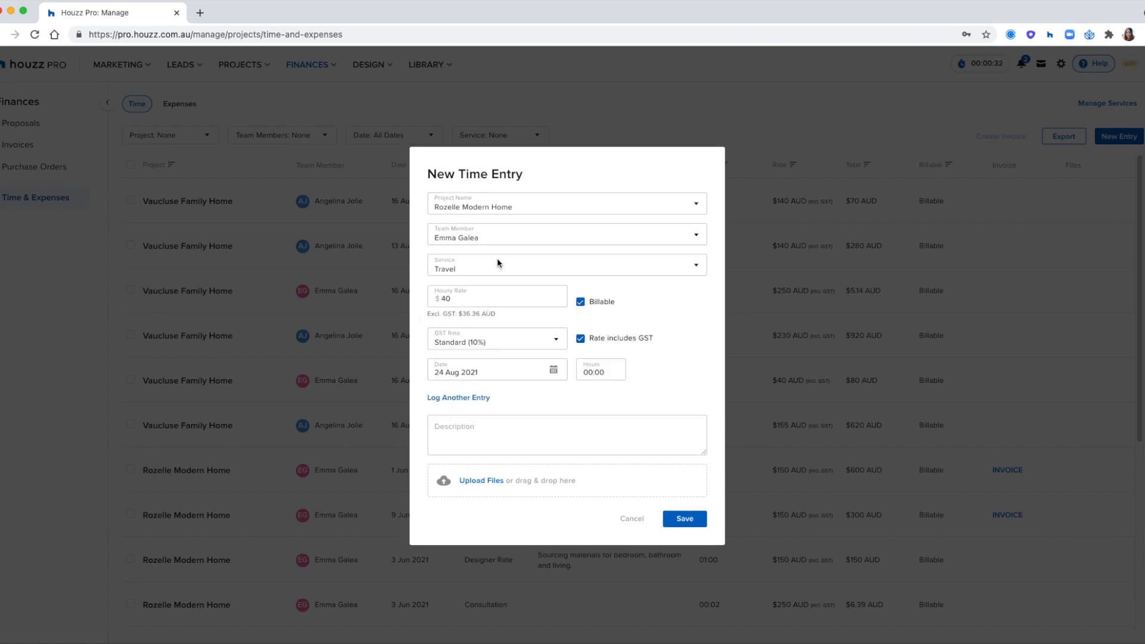
Step: Log 3:00 hours on 20 Aug 2021, add a second row dated 31 Aug 2021, and save
left_click(553, 371)
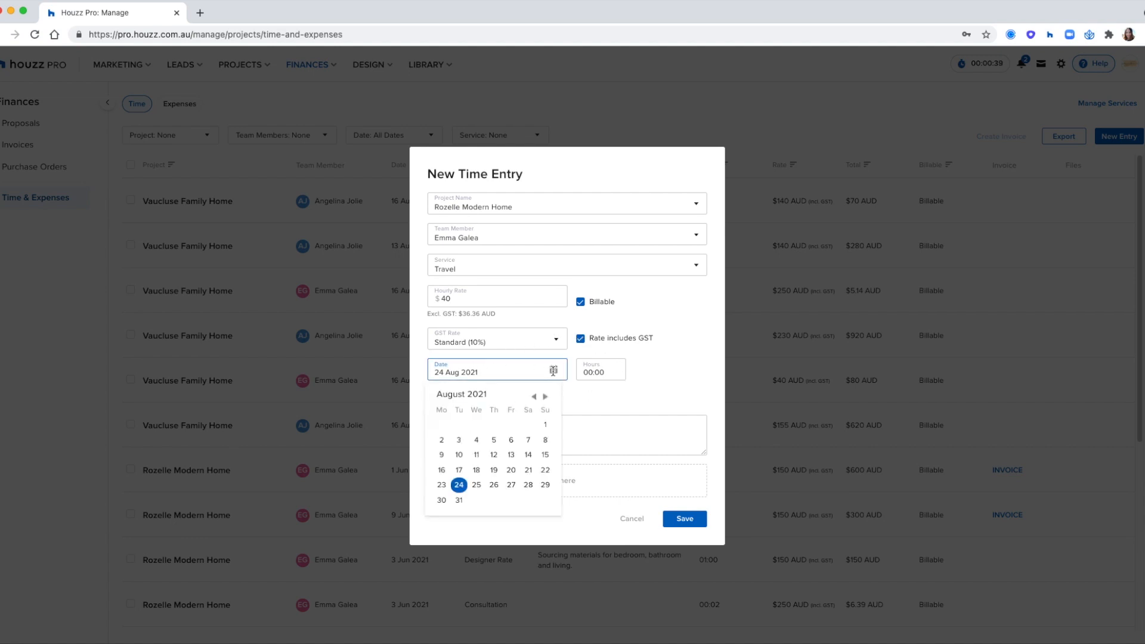
left_click(511, 472)
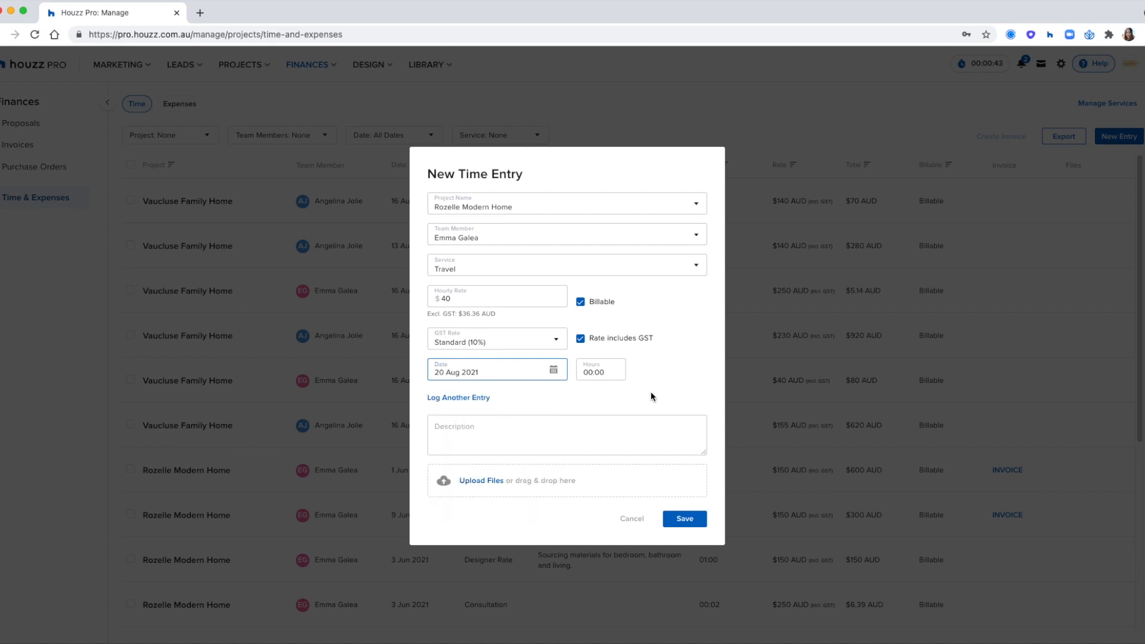
left_click(579, 371)
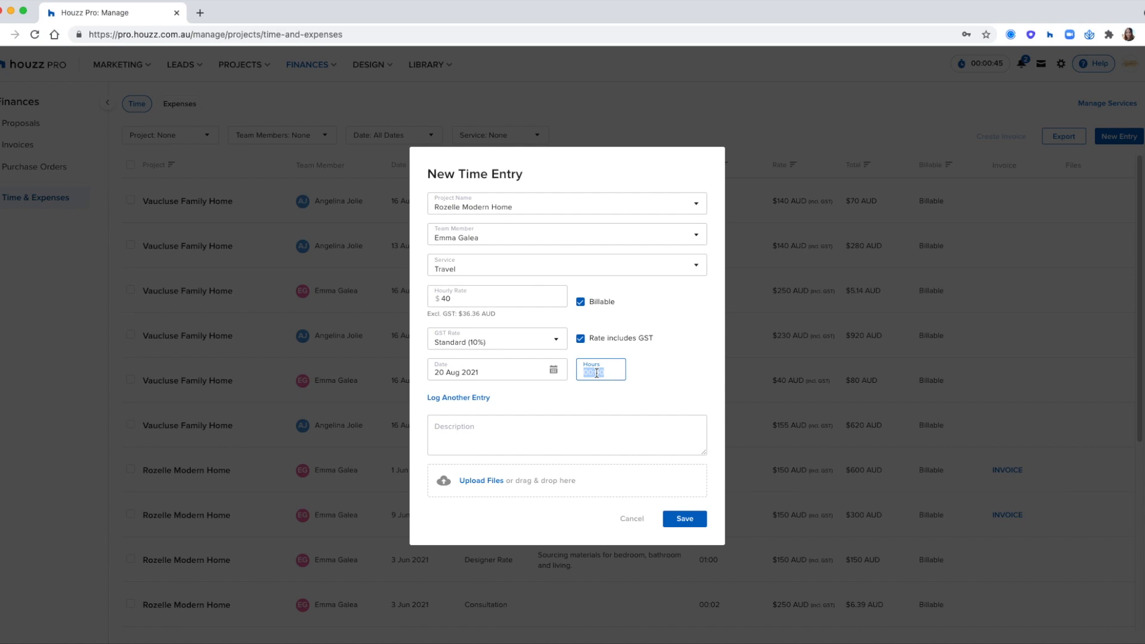
type("3:00")
left_click(482, 399)
left_click(554, 386)
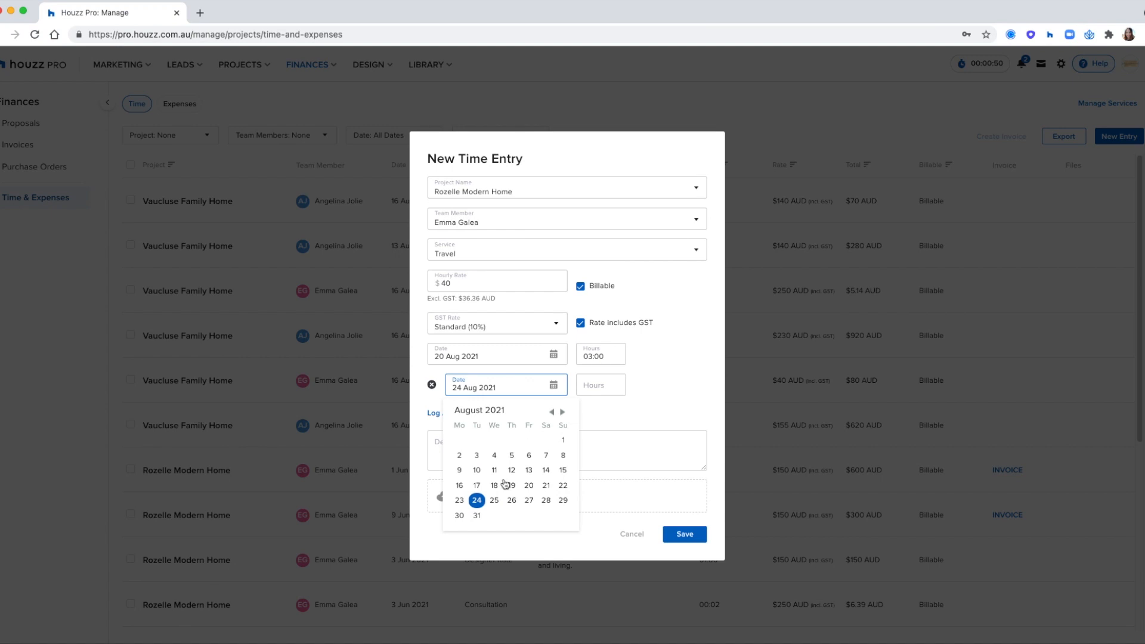
left_click(480, 517)
left_click(597, 388)
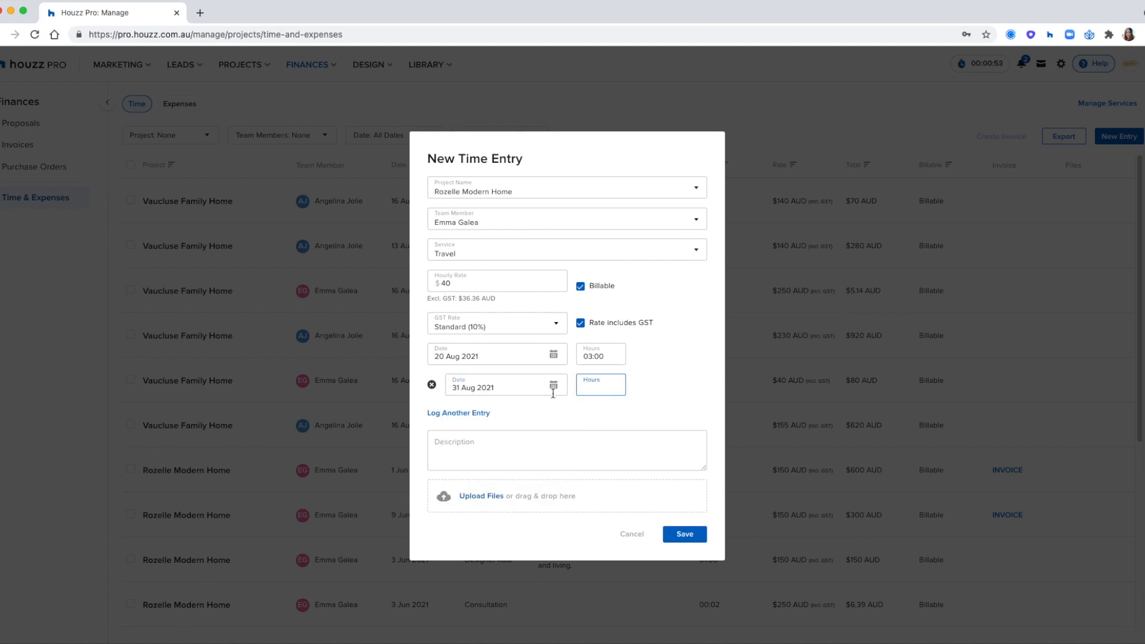
left_click(571, 457)
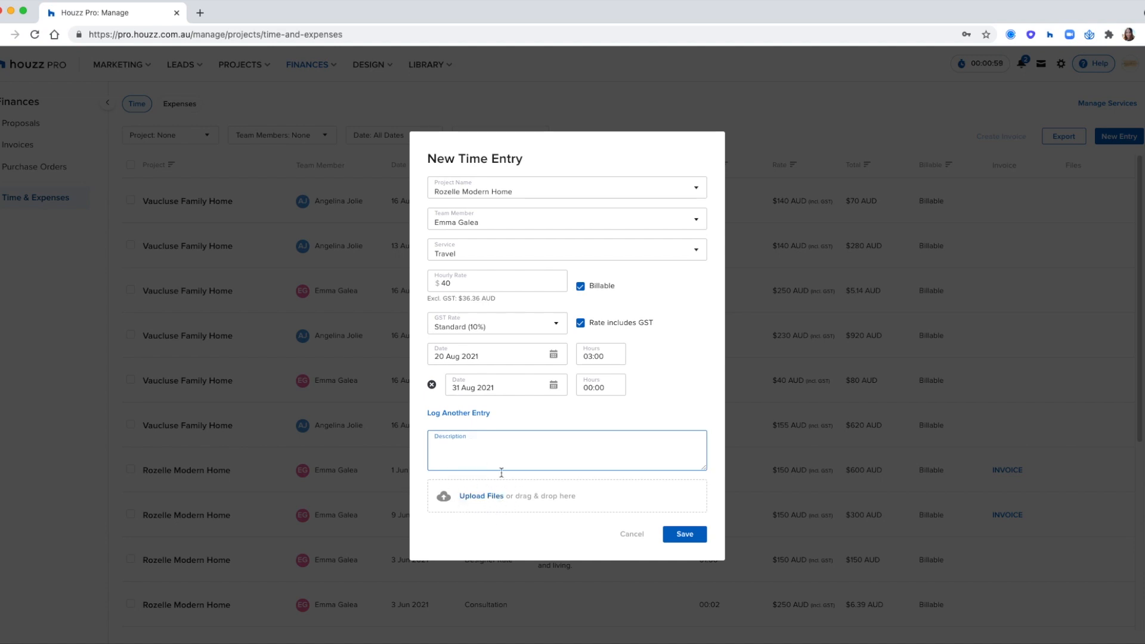
left_click(681, 536)
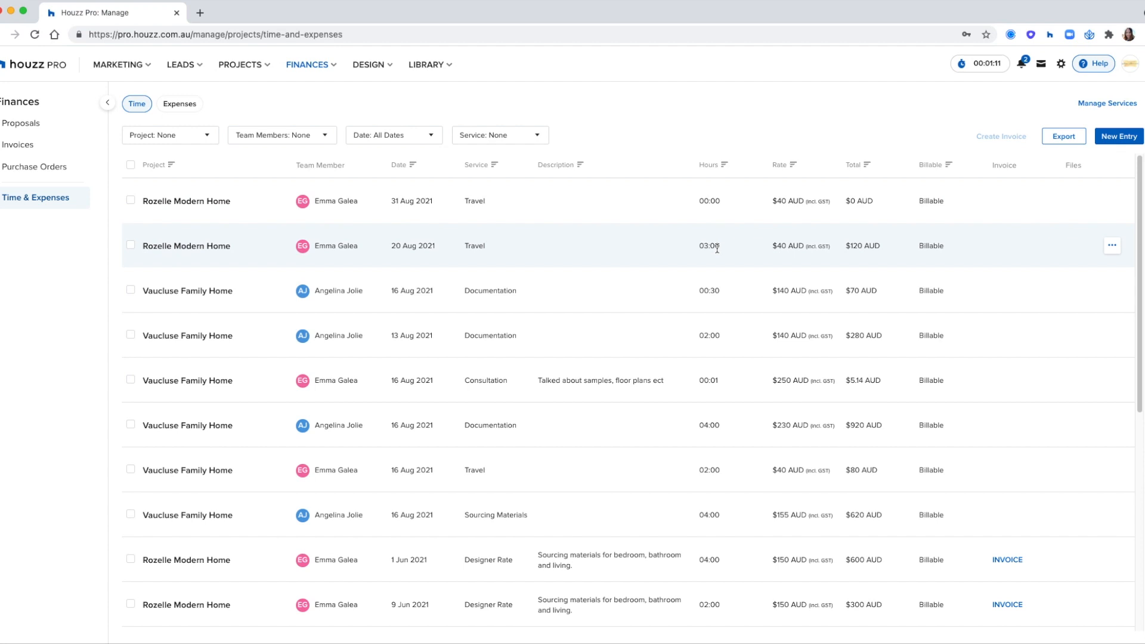
Step: Tick the 20 Aug and 31 Aug Travel entries and filter the list to the designer's time
left_click(130, 245)
left_click(132, 201)
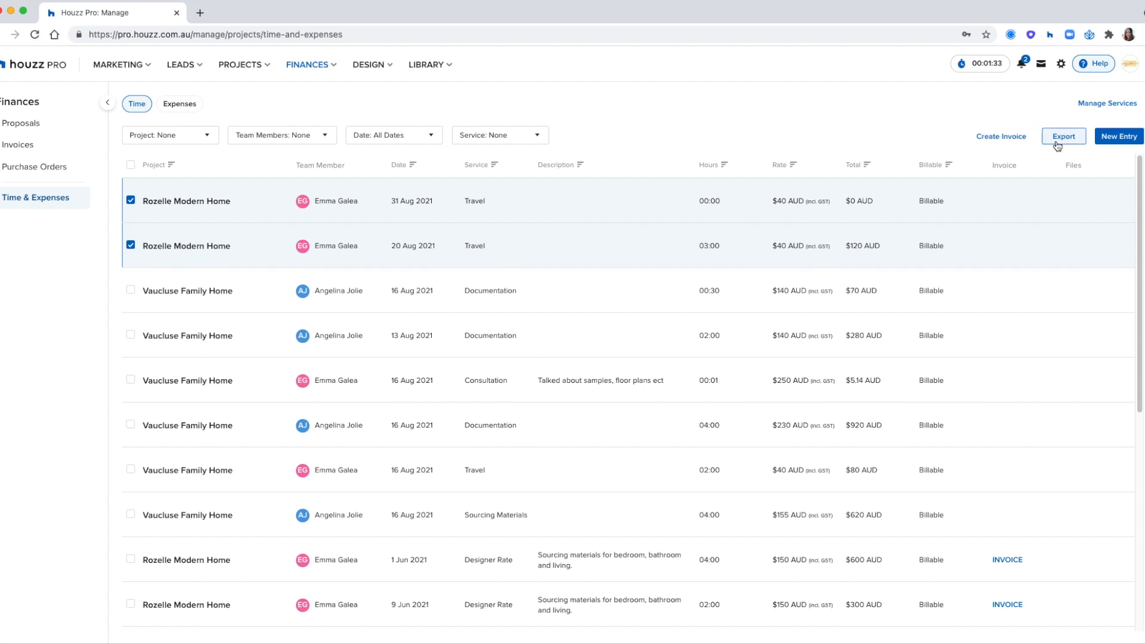
left_click(329, 139)
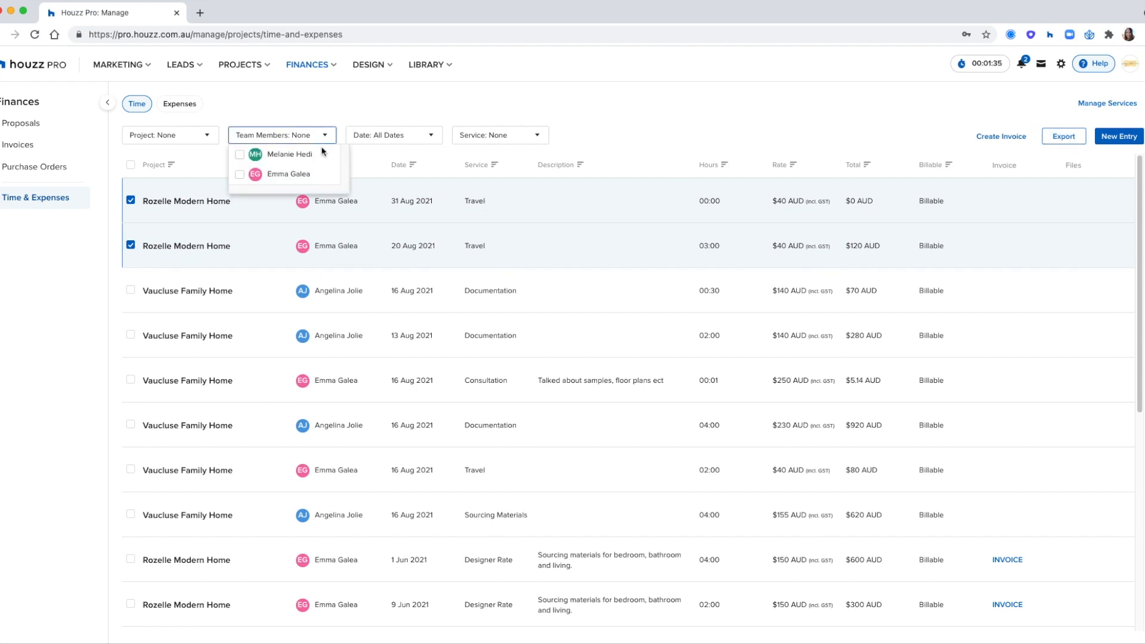
left_click(302, 176)
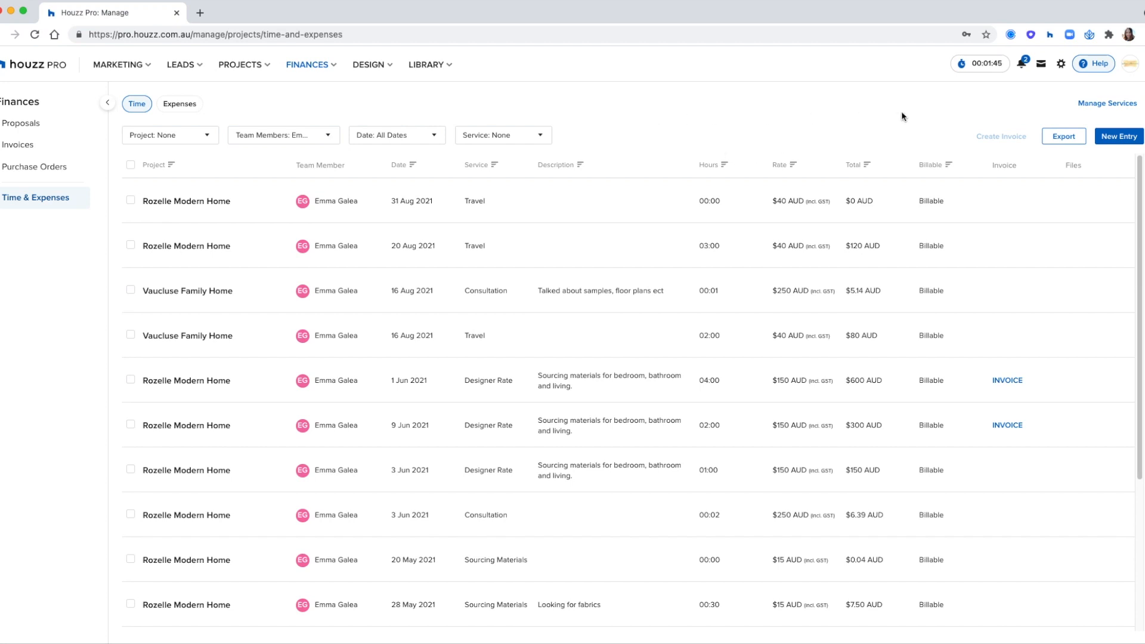
Step: Delete the running Vaucluse Family Home stopwatch and confirm its removal
left_click(963, 66)
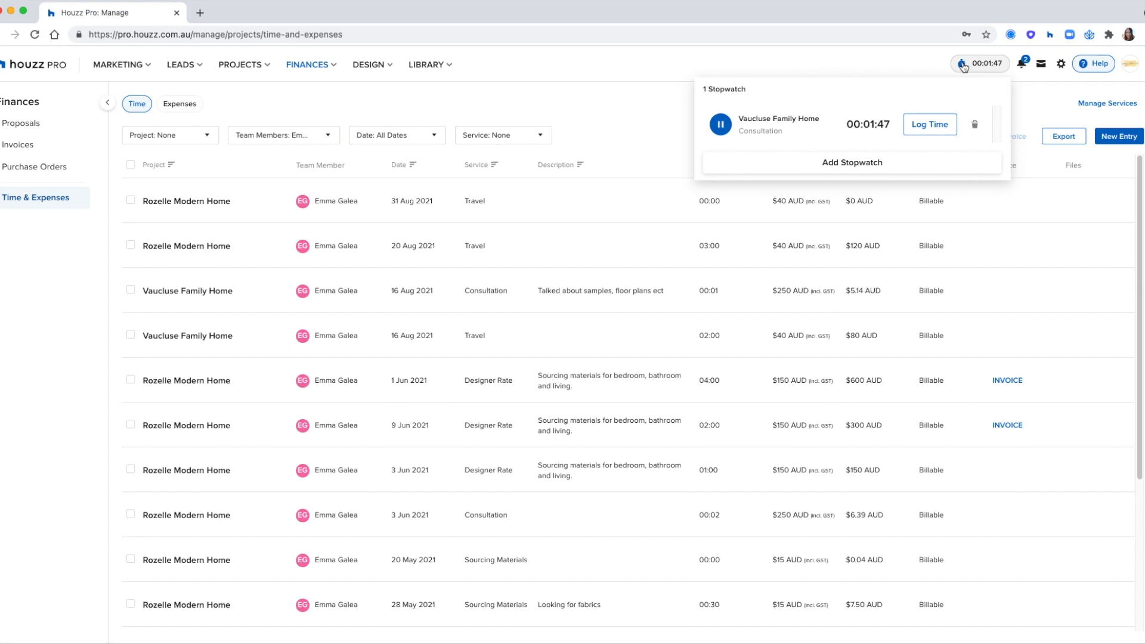
left_click(975, 124)
left_click(637, 132)
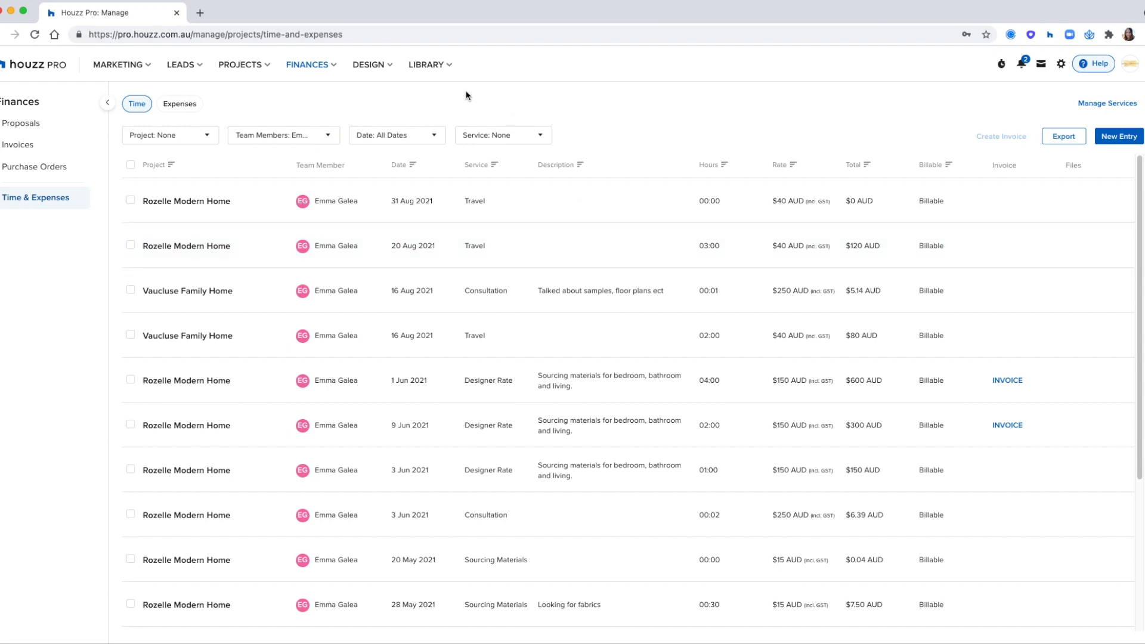
Step: Go to the full projects list and open the Vaucluse Family Home project
left_click(256, 66)
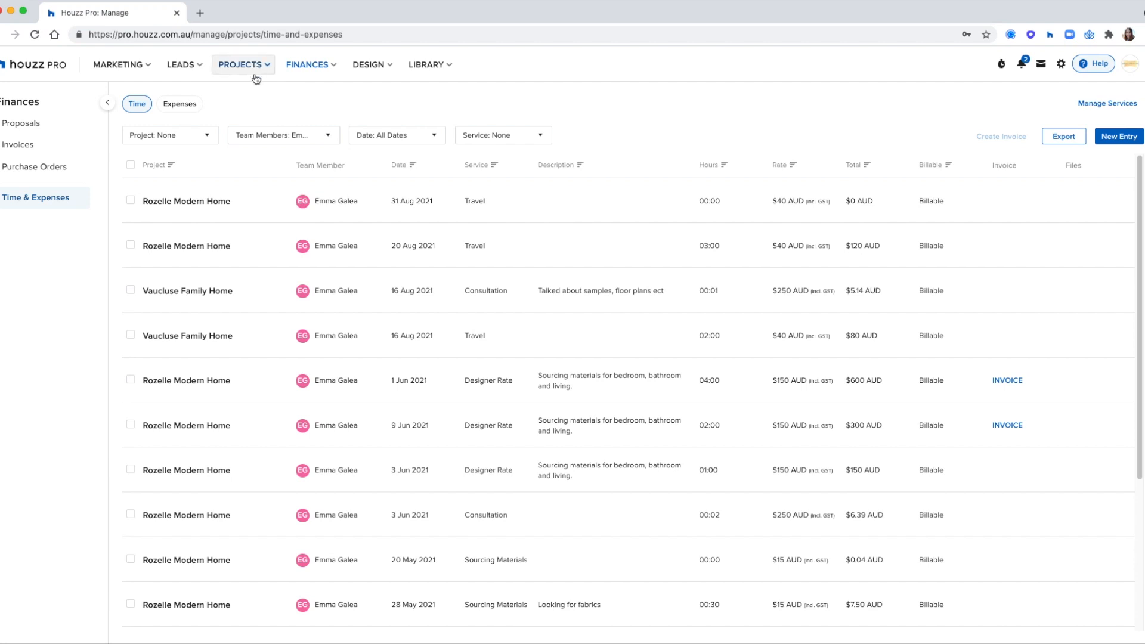
left_click(251, 105)
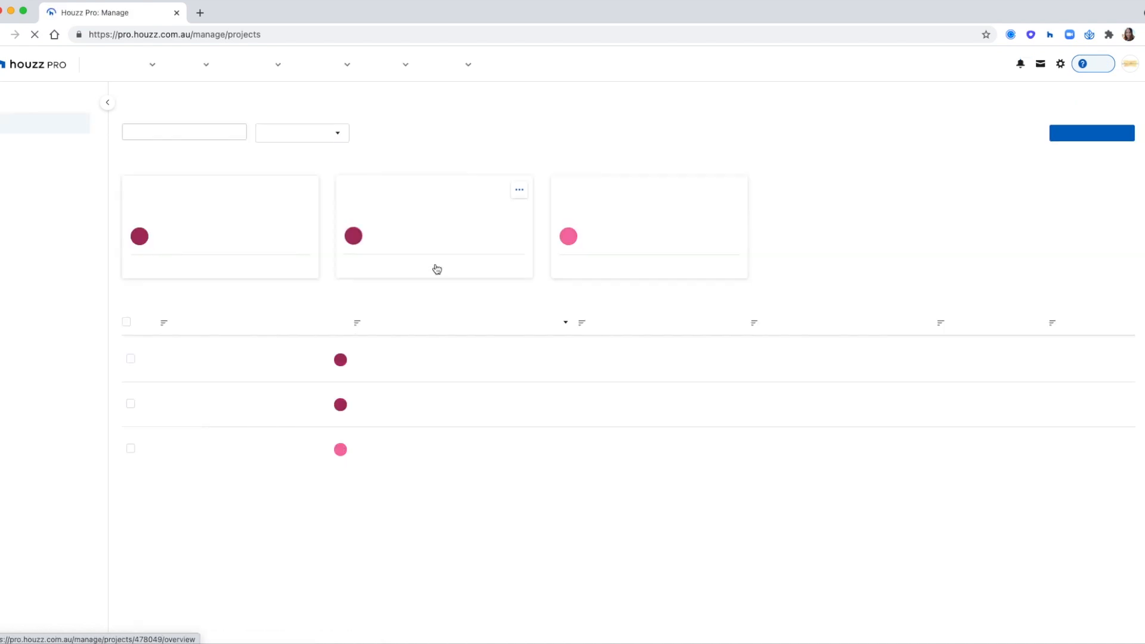
left_click(258, 227)
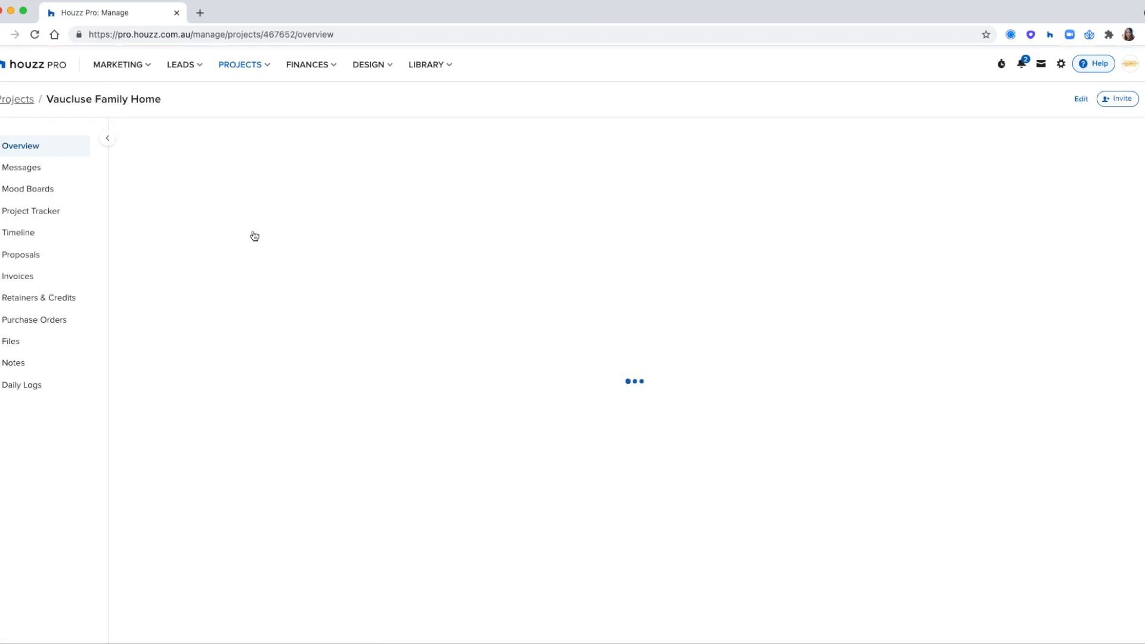
Step: Show the Vaucluse Family Home Daily Logs with the sidebar collapsed and bring up the Create New options
left_click(27, 386)
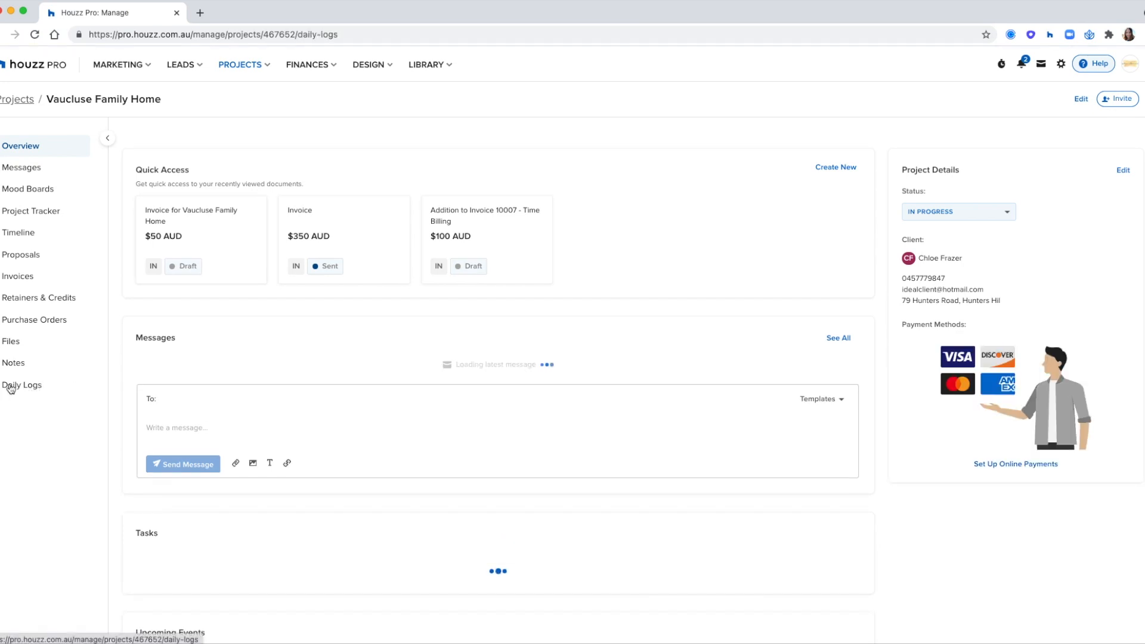
left_click(107, 139)
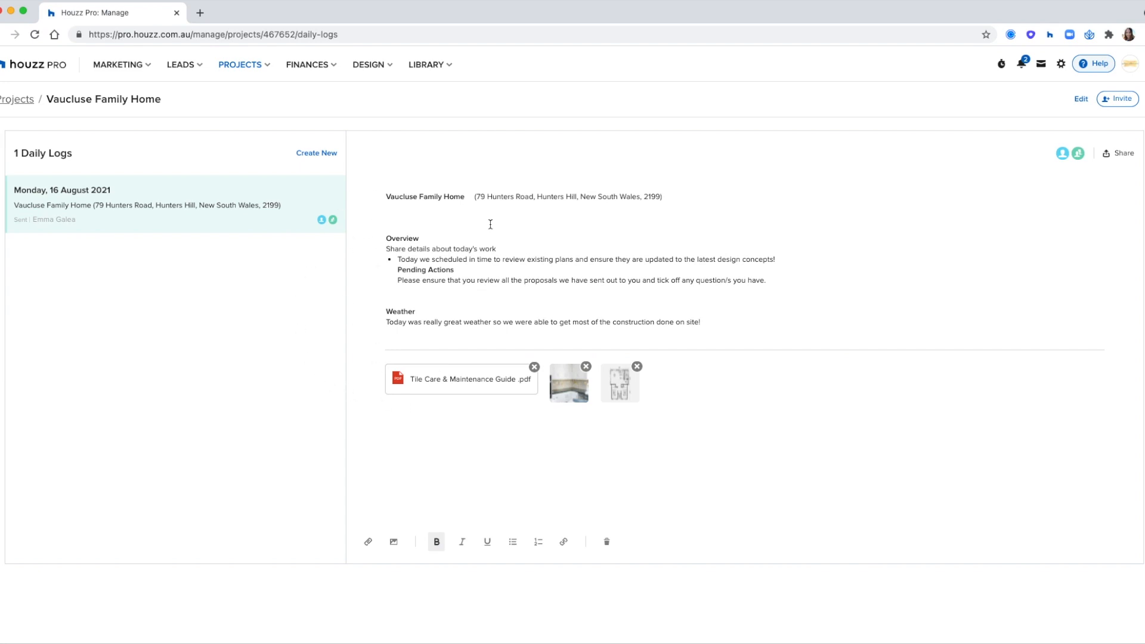
left_click(310, 155)
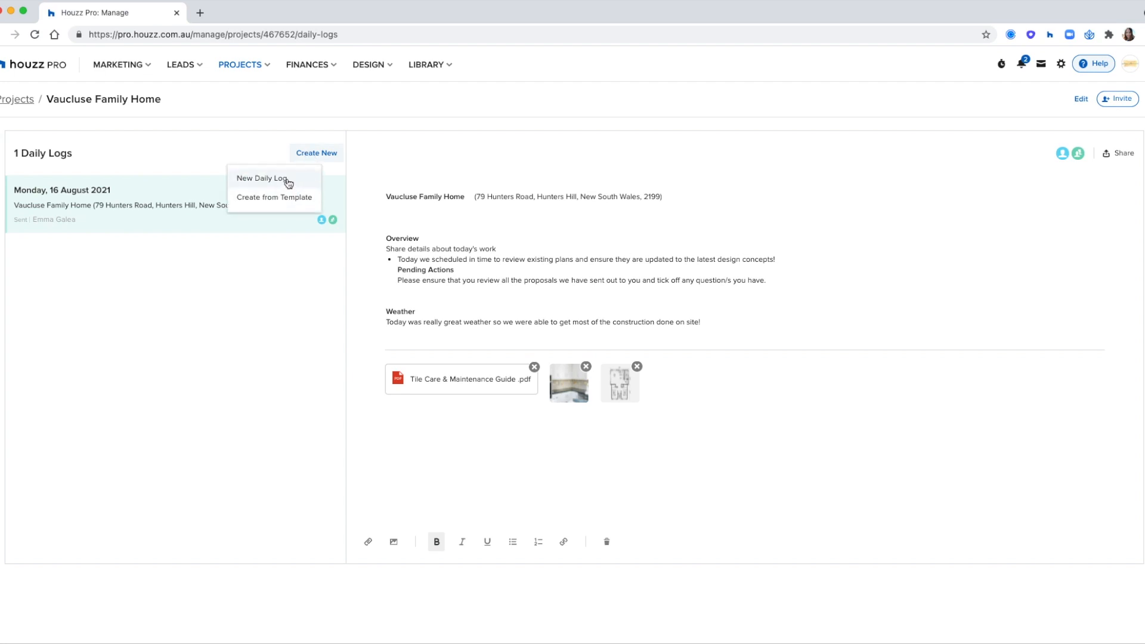
Step: Create a new Tuesday 24 August 2021 daily log and give the client dashboard access to it
left_click(289, 182)
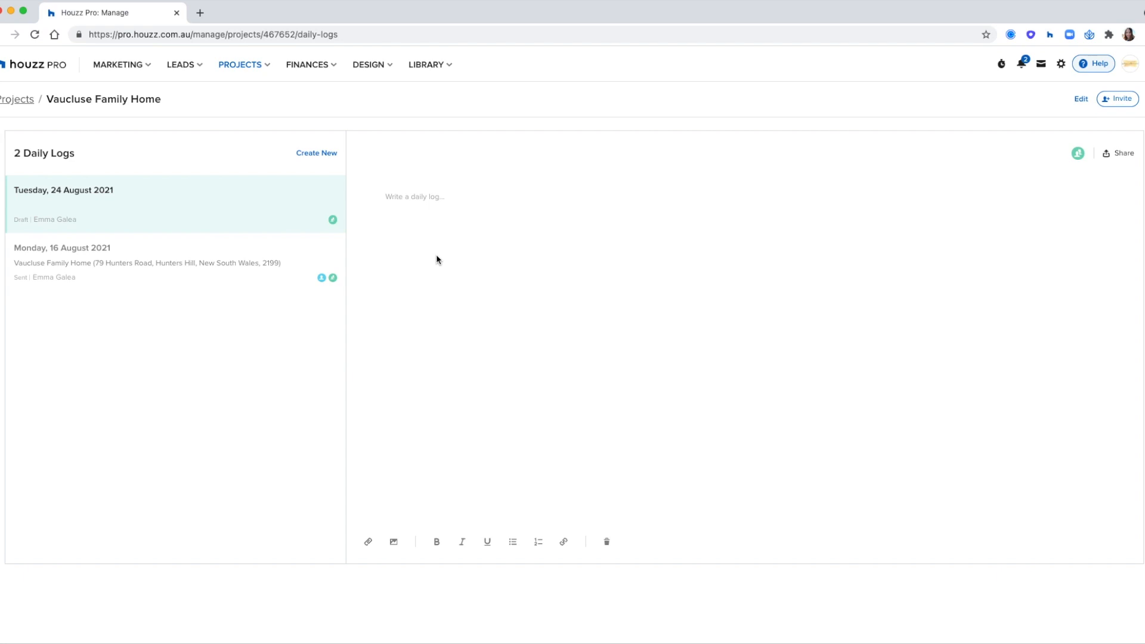
mouse_move(333, 225)
mouse_move(1078, 154)
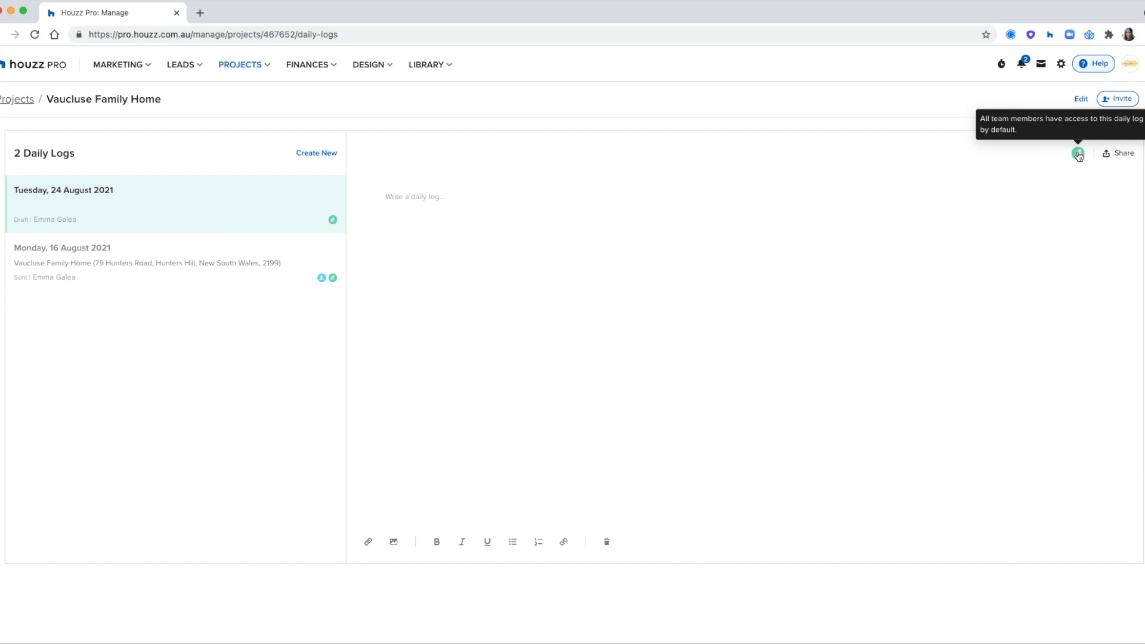
left_click(1115, 155)
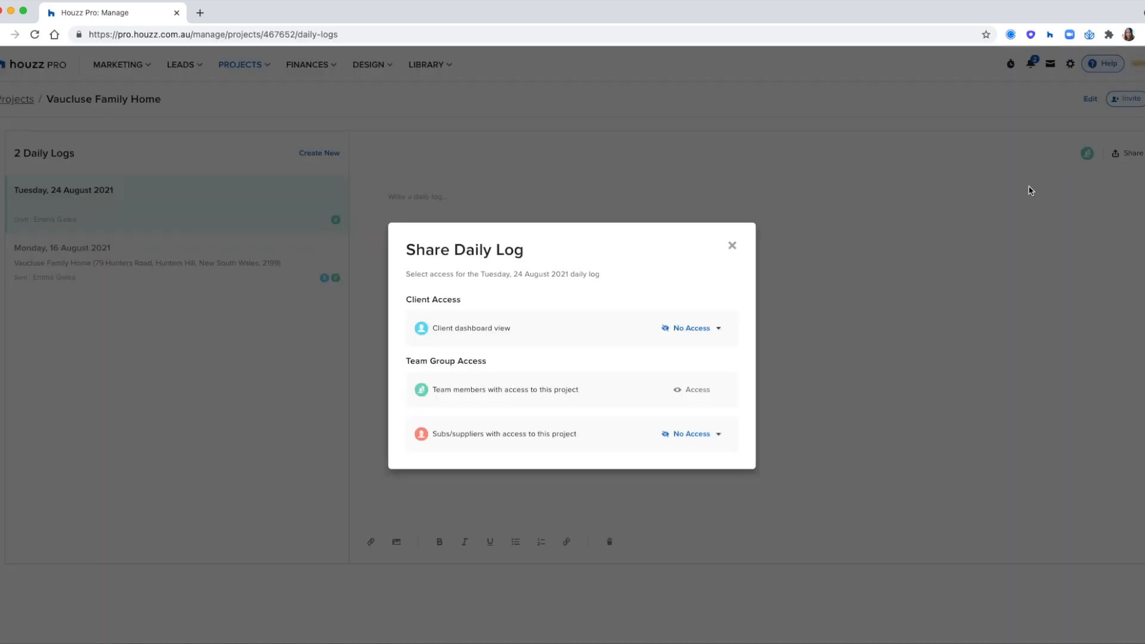
left_click(710, 328)
left_click(693, 401)
Step: Keep subs and suppliers without access, then view the Monday 16 August 2021 log
left_click(700, 439)
left_click(704, 457)
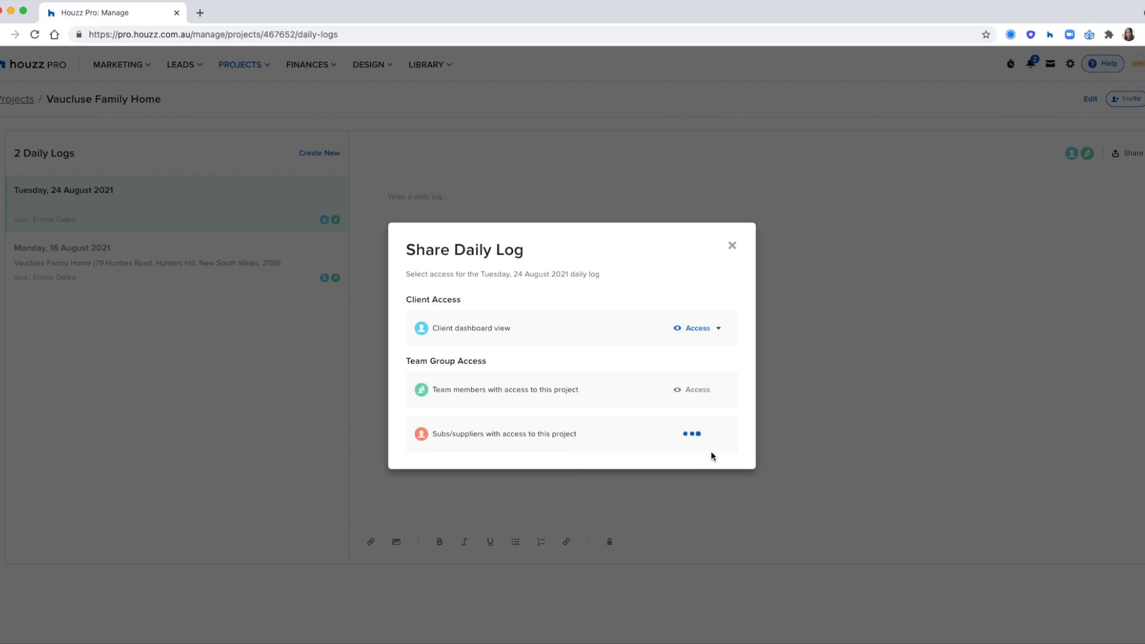
left_click(732, 245)
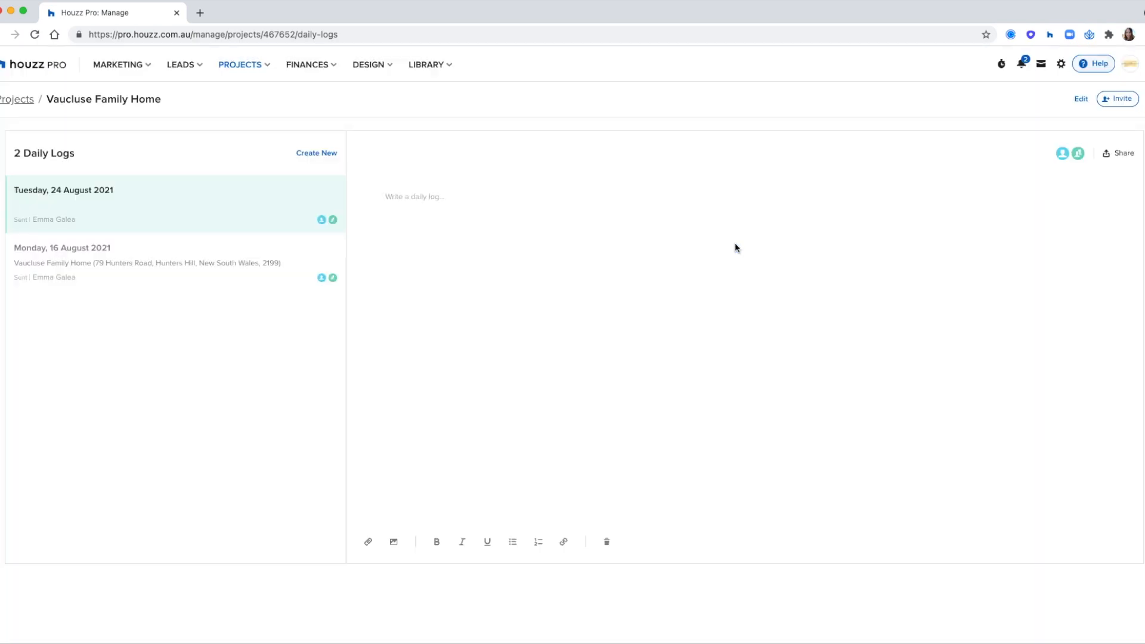
left_click(296, 257)
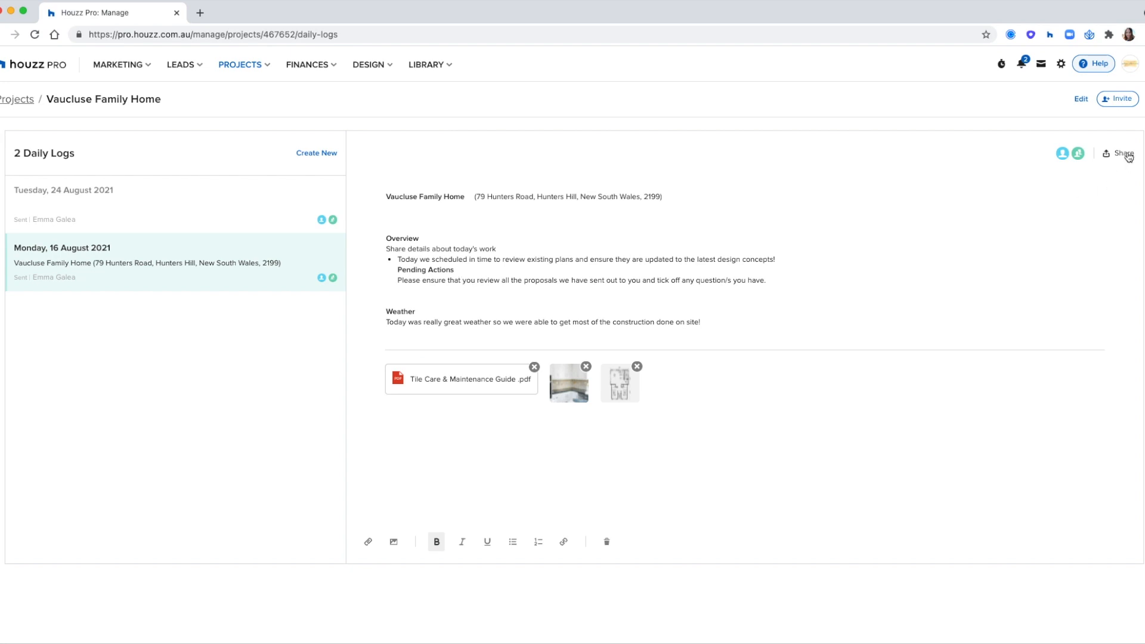
Step: Dismiss the Invite options and return to the Projects list through the breadcrumb
left_click(1111, 100)
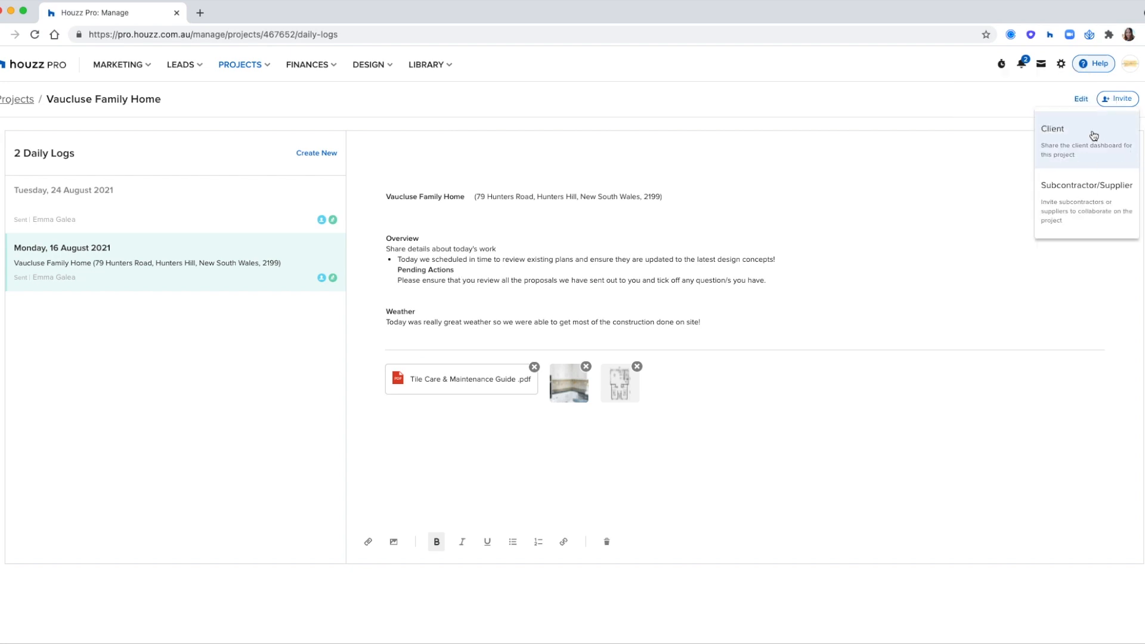
left_click(695, 226)
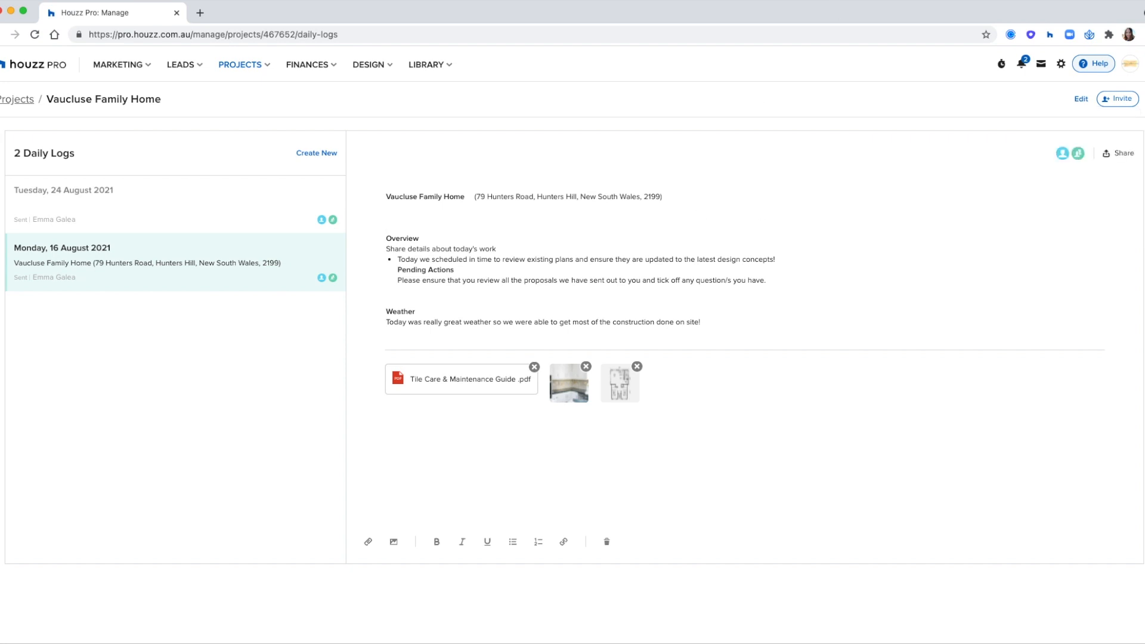
scroll(75, 136, "up", 1)
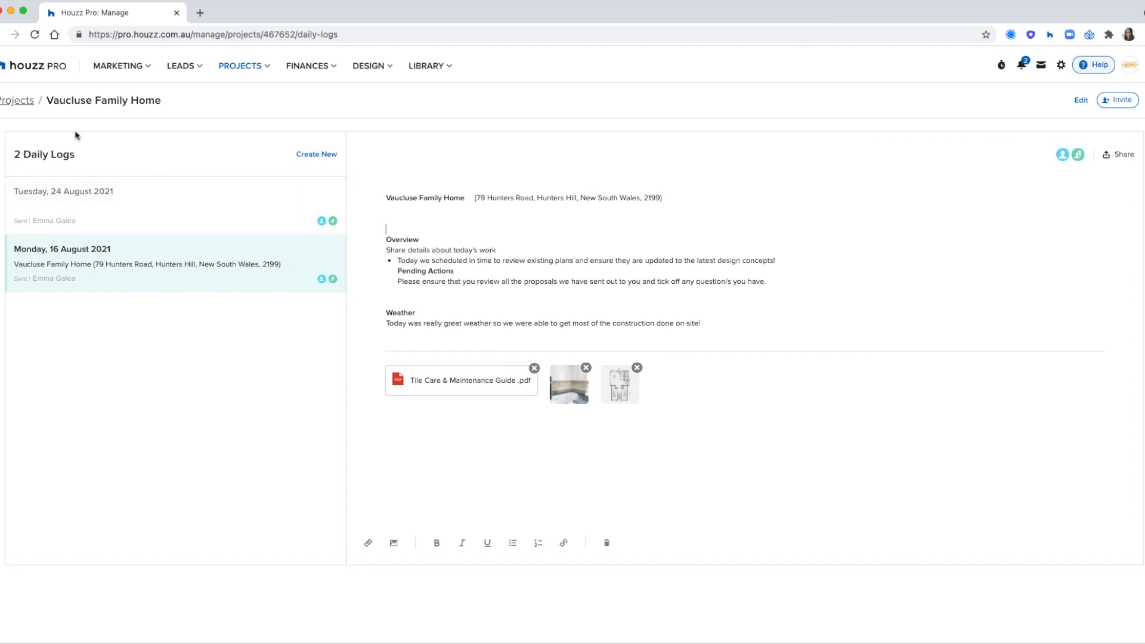
left_click(19, 102)
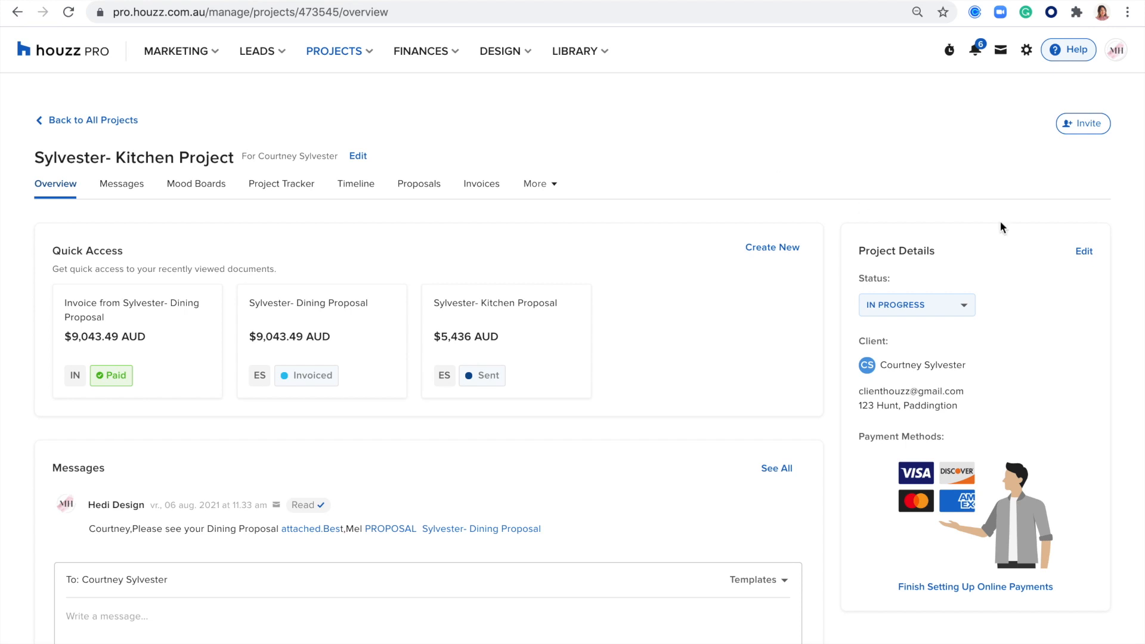
Step: Choose Invite > Client to preview the kitchen project's client dashboard with its Share as panel
left_click(1083, 125)
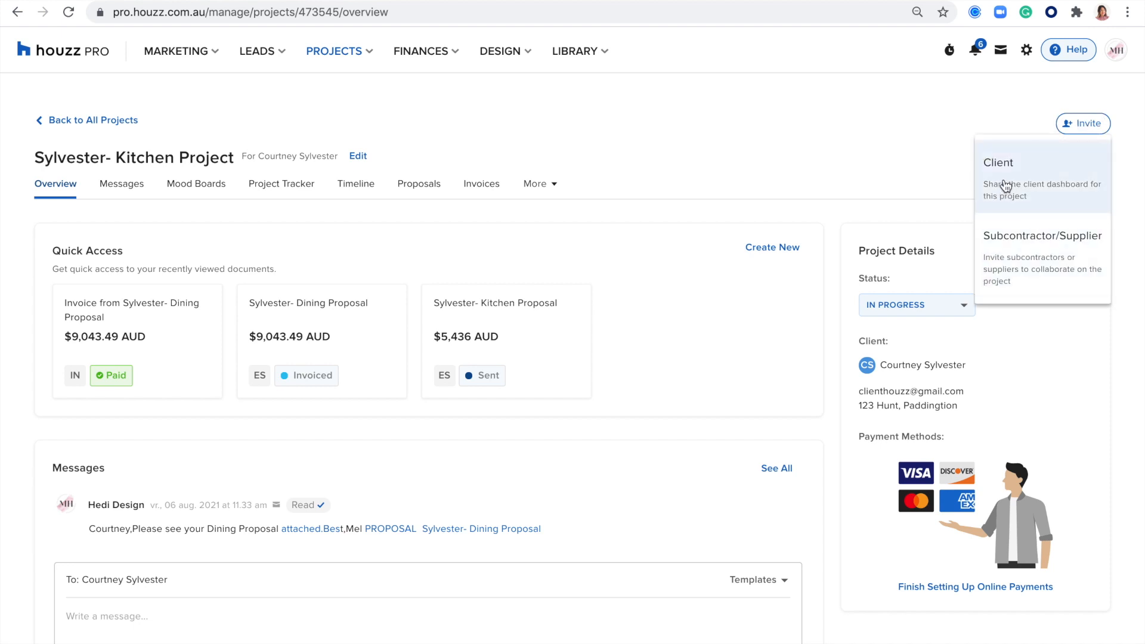
left_click(1038, 171)
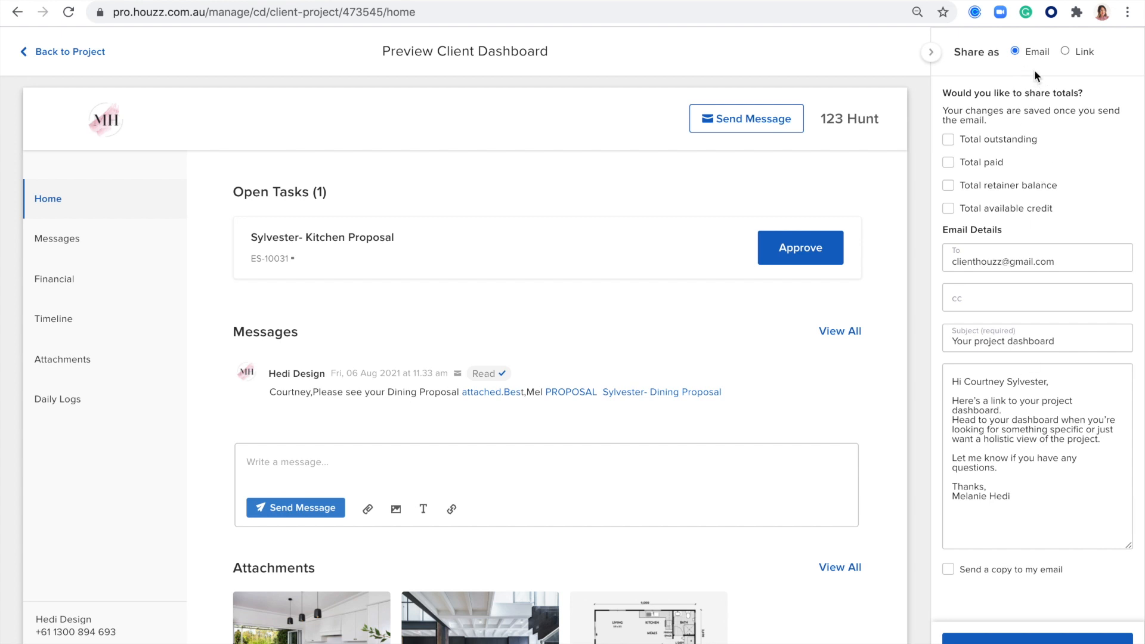
left_click_drag(1045, 50, 997, 48)
left_click(1064, 51)
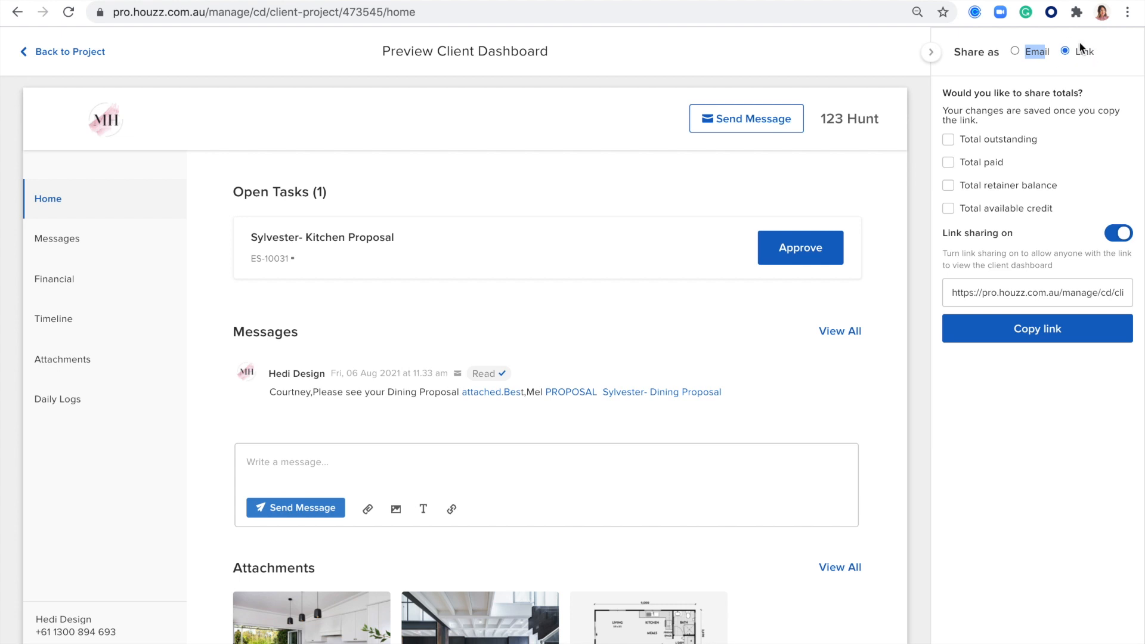
left_click(981, 295)
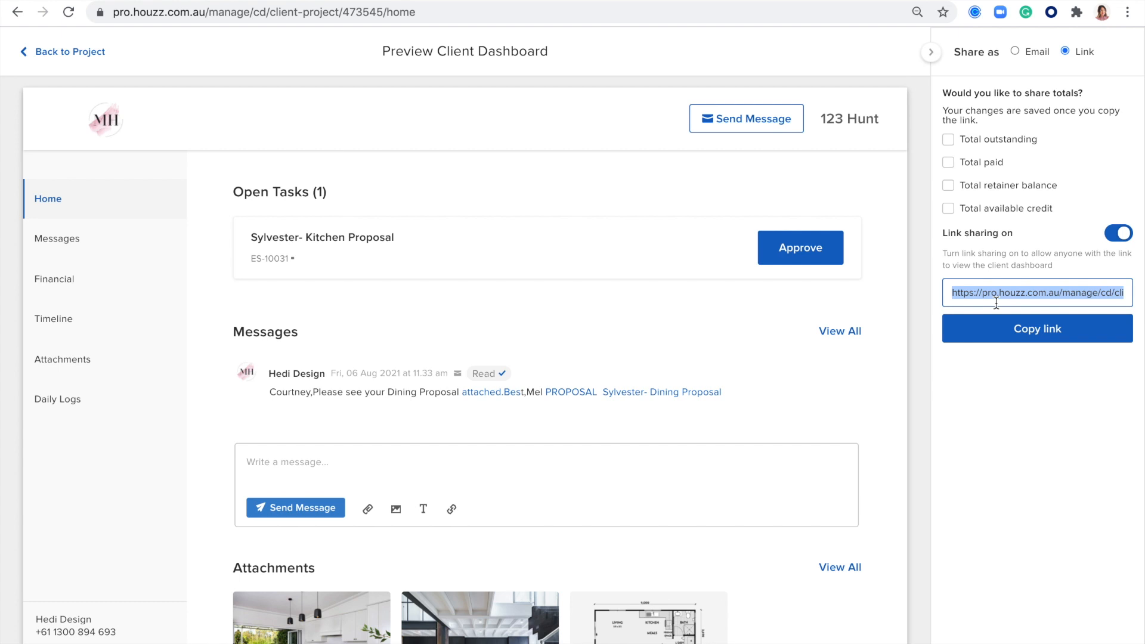
left_click(1016, 52)
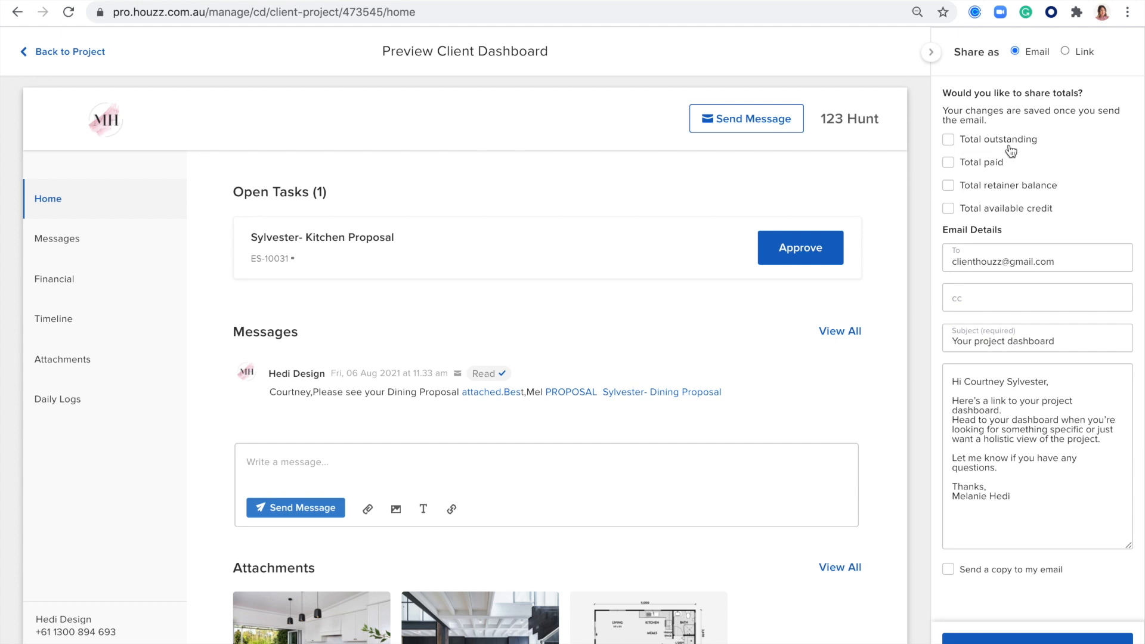
Step: Share Total outstanding, Total paid and Total retainer balance, leaving Total available credit unticked
scroll(695, 285, "down", 2)
scroll(695, 285, "up", 2)
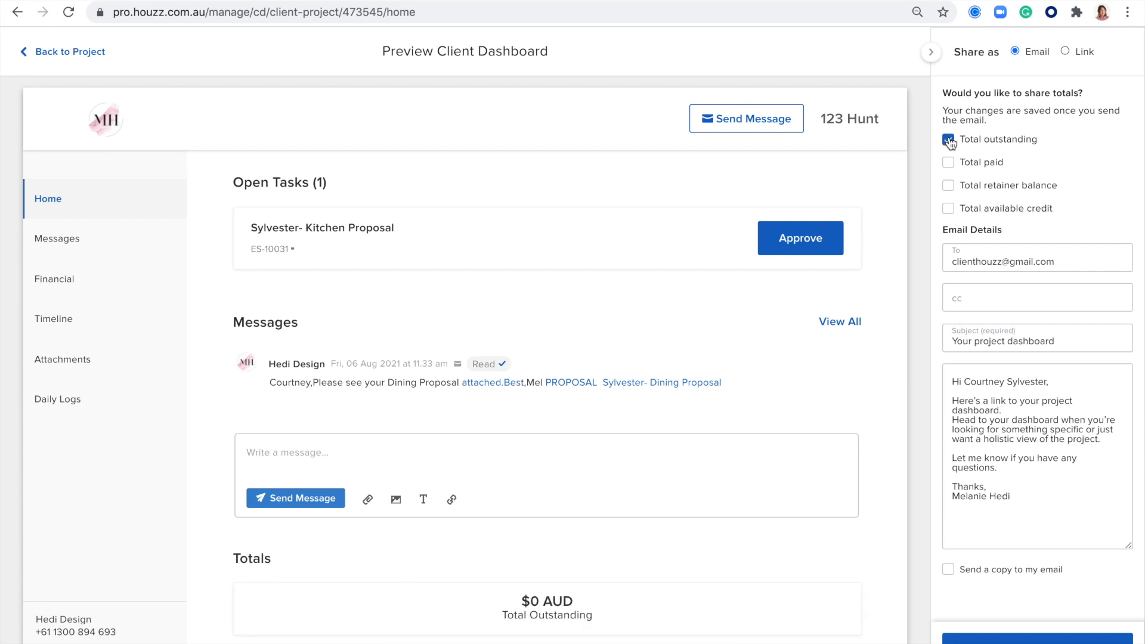
left_click(949, 163)
left_click(948, 187)
left_click(949, 210)
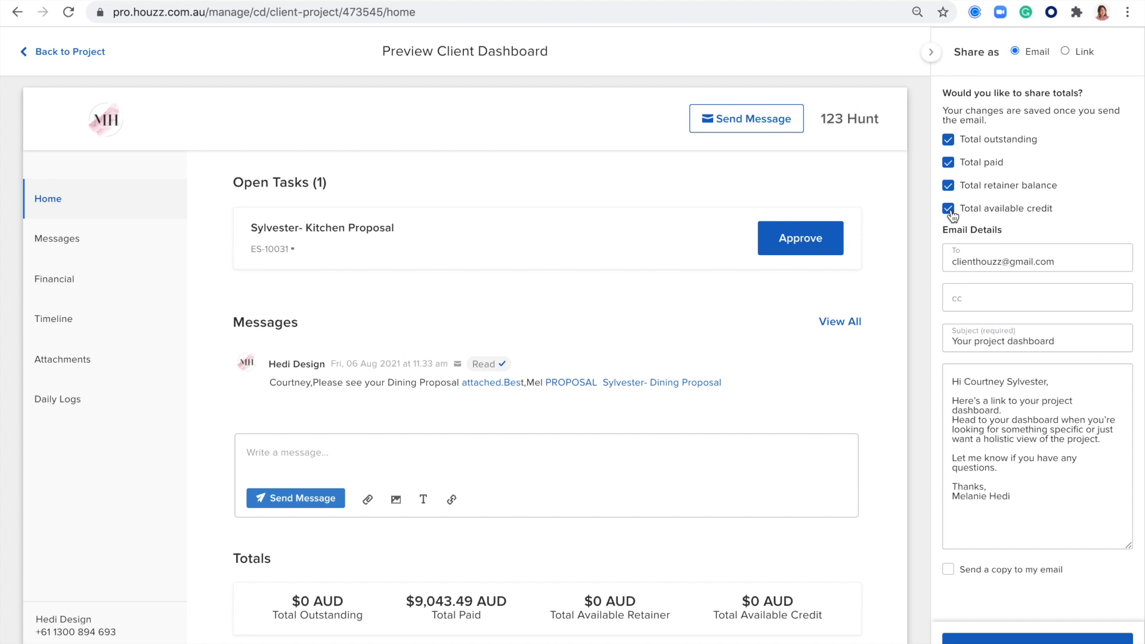
left_click(949, 210)
scroll(677, 404, "down", 4)
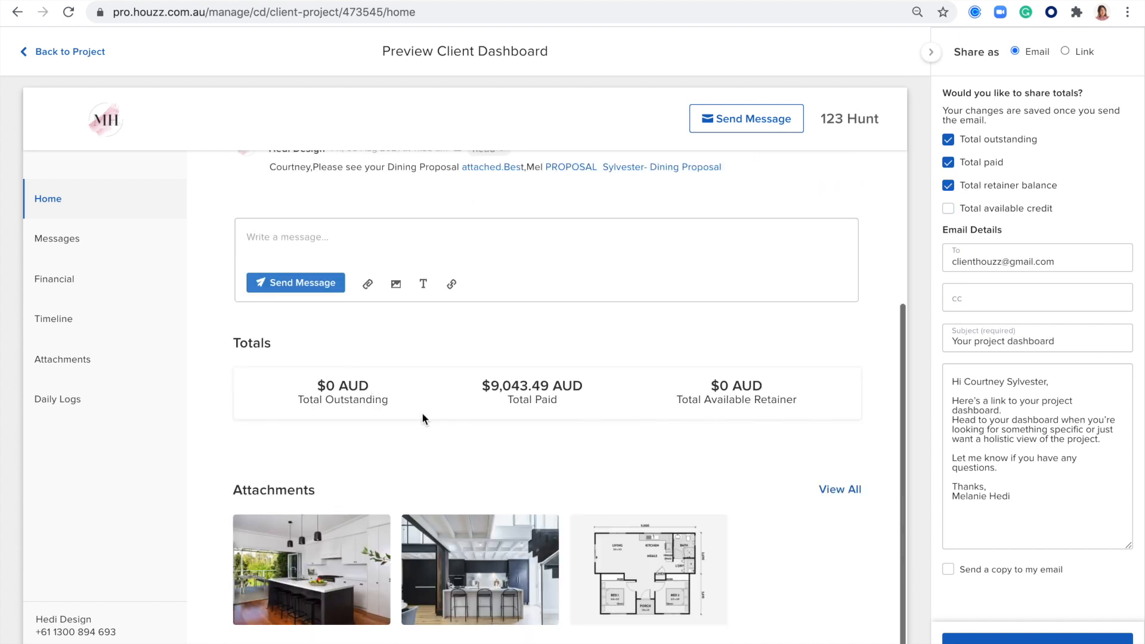
left_click(949, 163)
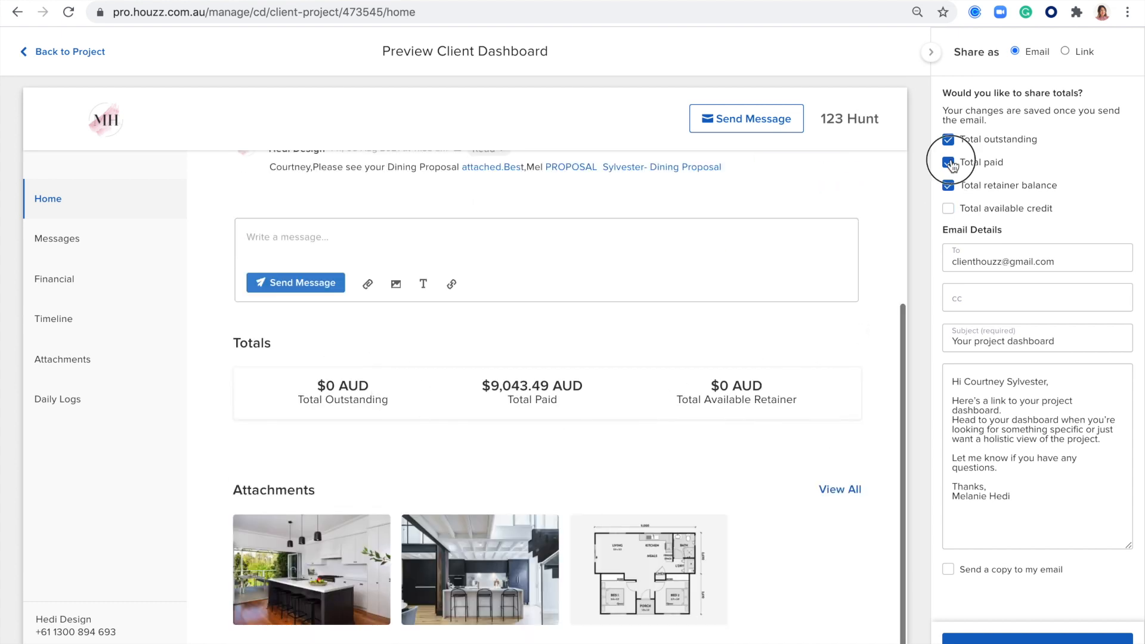
left_click(949, 163)
scroll(601, 413, "up", 3)
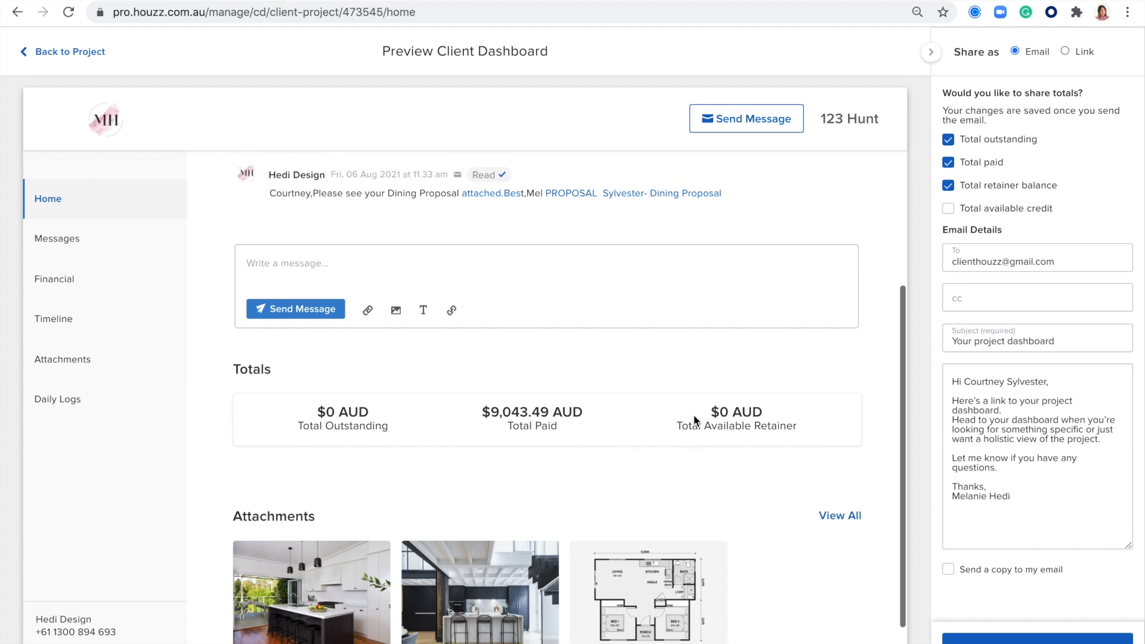
scroll(693, 414, "up", 1)
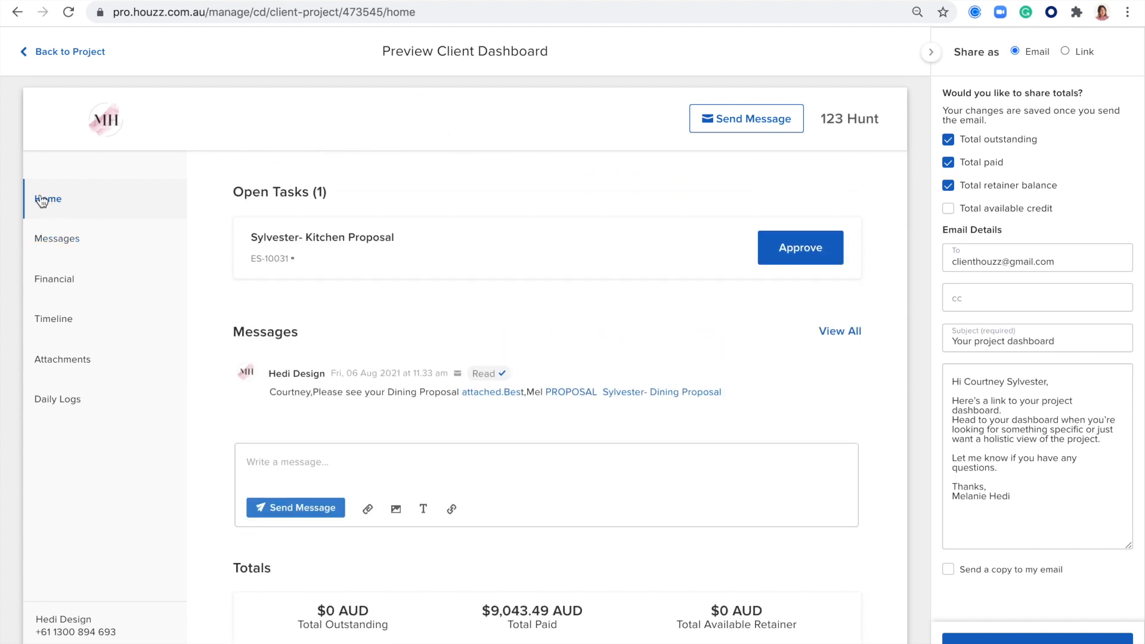
scroll(403, 247, "down", 1)
scroll(403, 247, "down", 1)
scroll(403, 247, "up", 2)
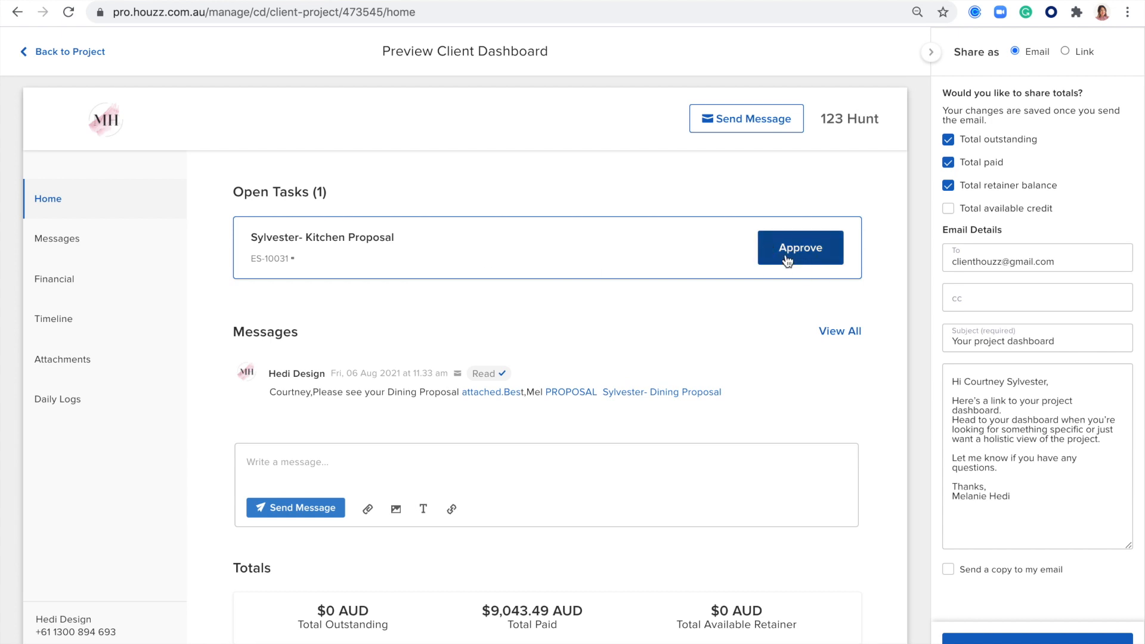
Step: Show the Messages page in the client dashboard preview
scroll(785, 255, "down", 2)
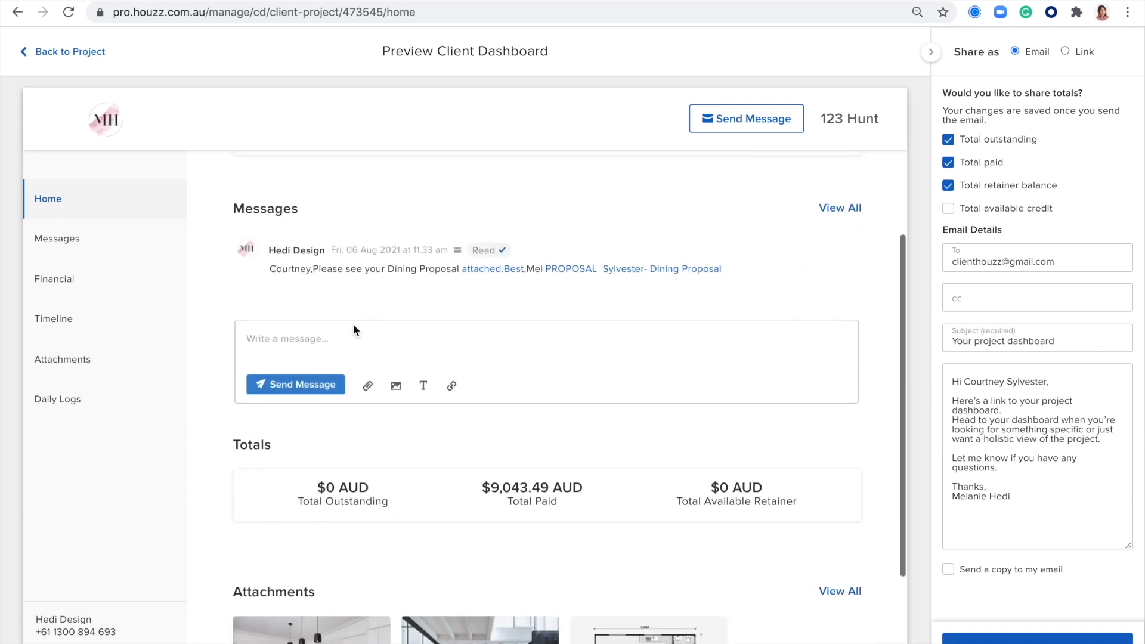
scroll(369, 358, "down", 2)
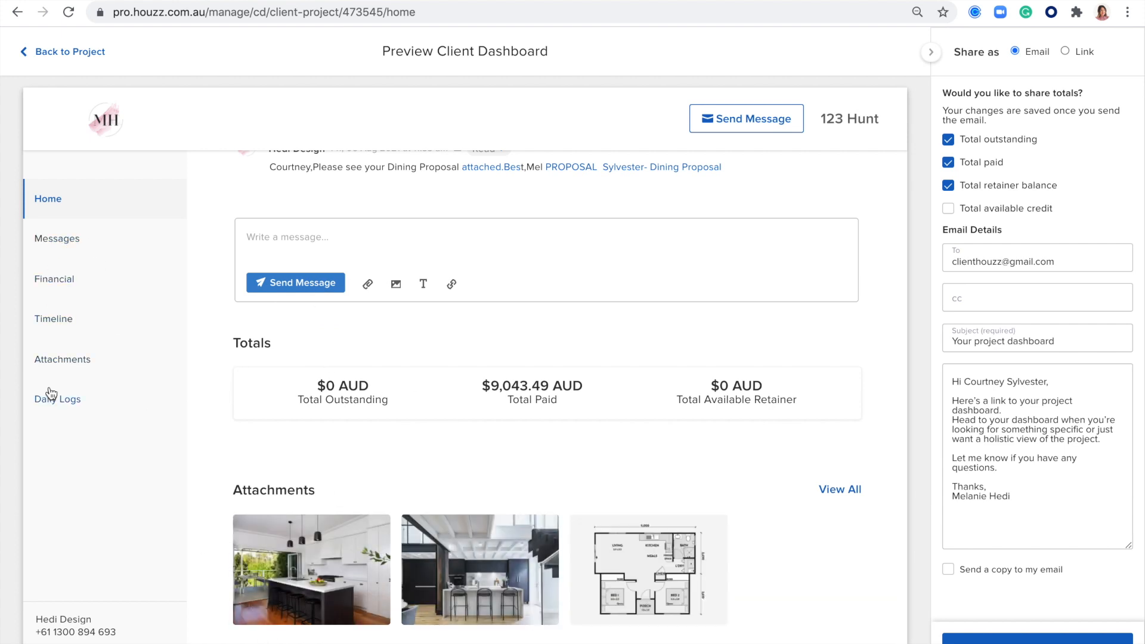
left_click(53, 244)
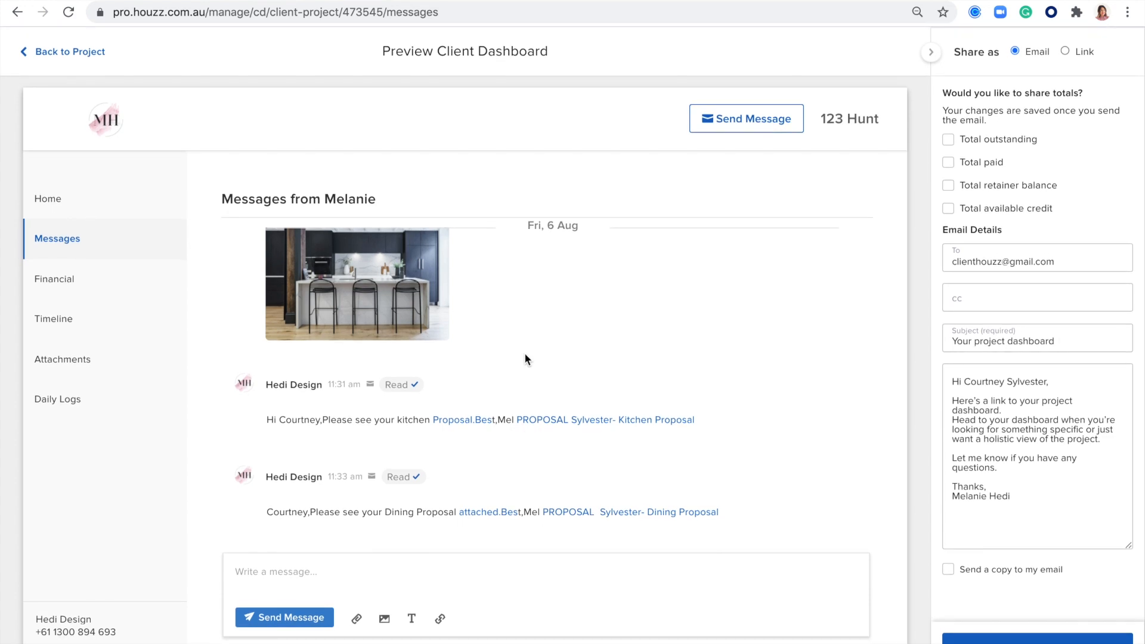
Step: Review the Financial page with Proposals and Invoices expanded, then view the Project Timeline
left_click(78, 281)
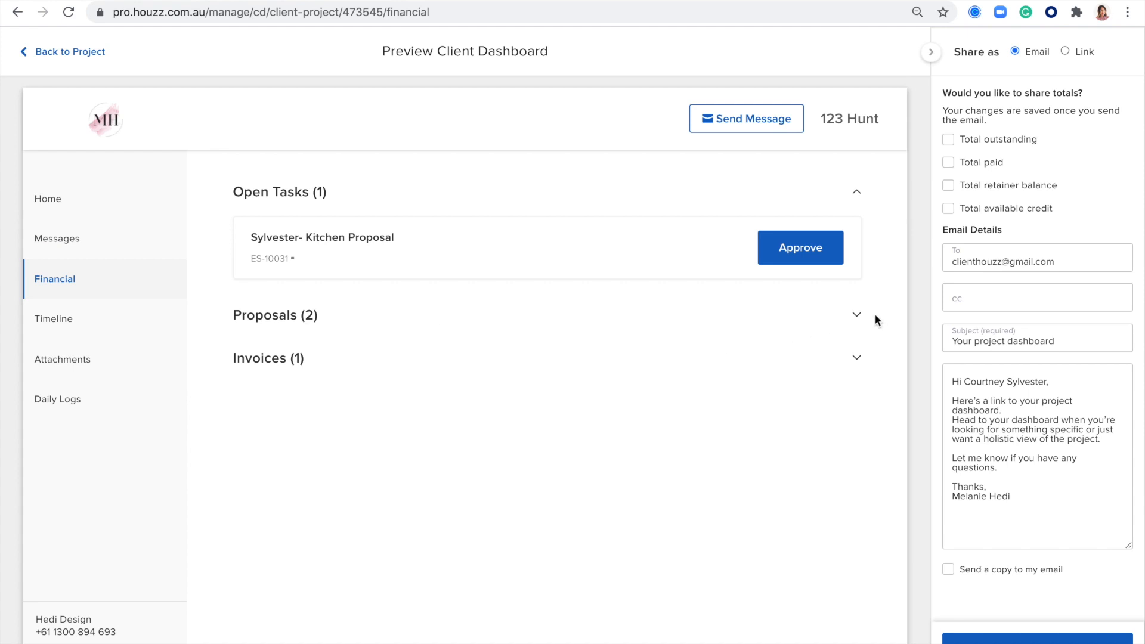
left_click(857, 315)
left_click(856, 522)
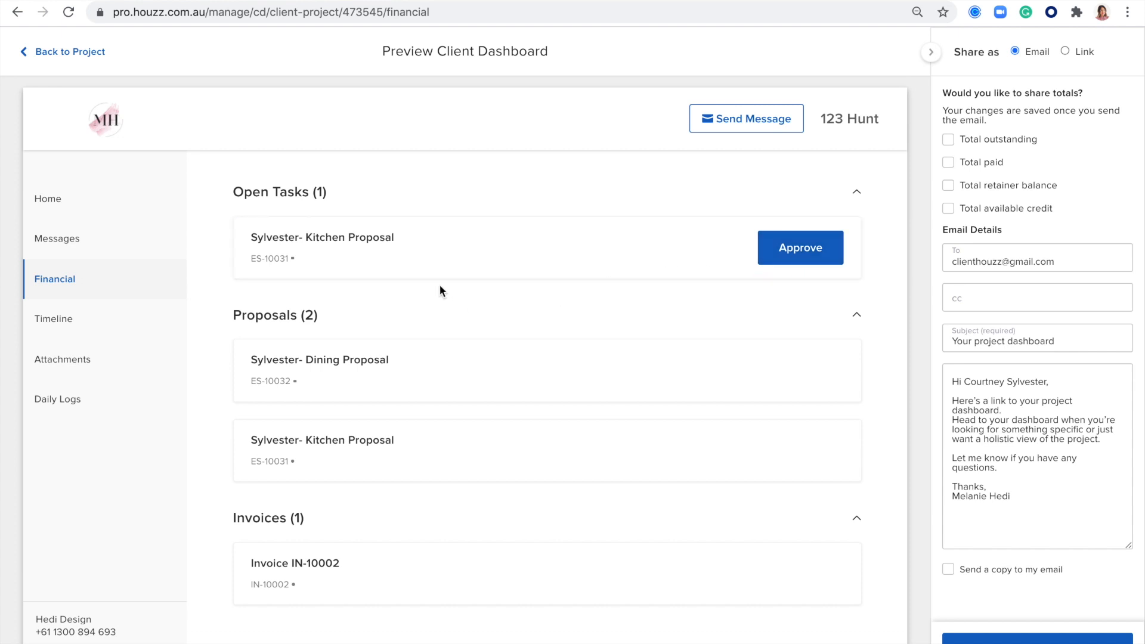
left_click(66, 318)
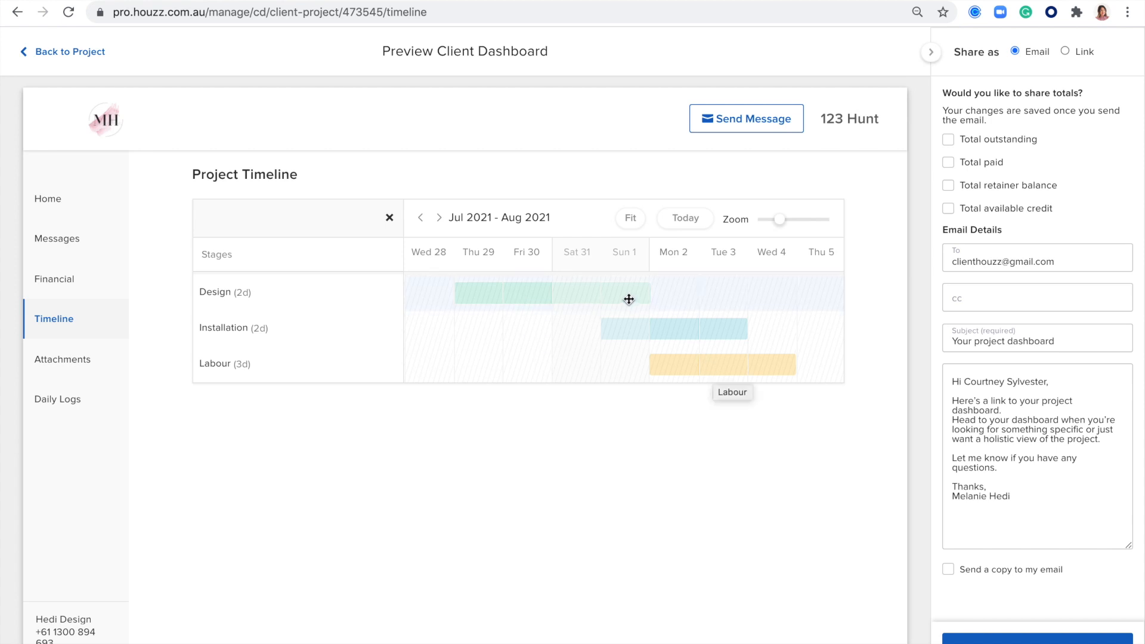
Step: Browse the client preview's Attachments, then scroll through its Daily Logs
left_click(55, 353)
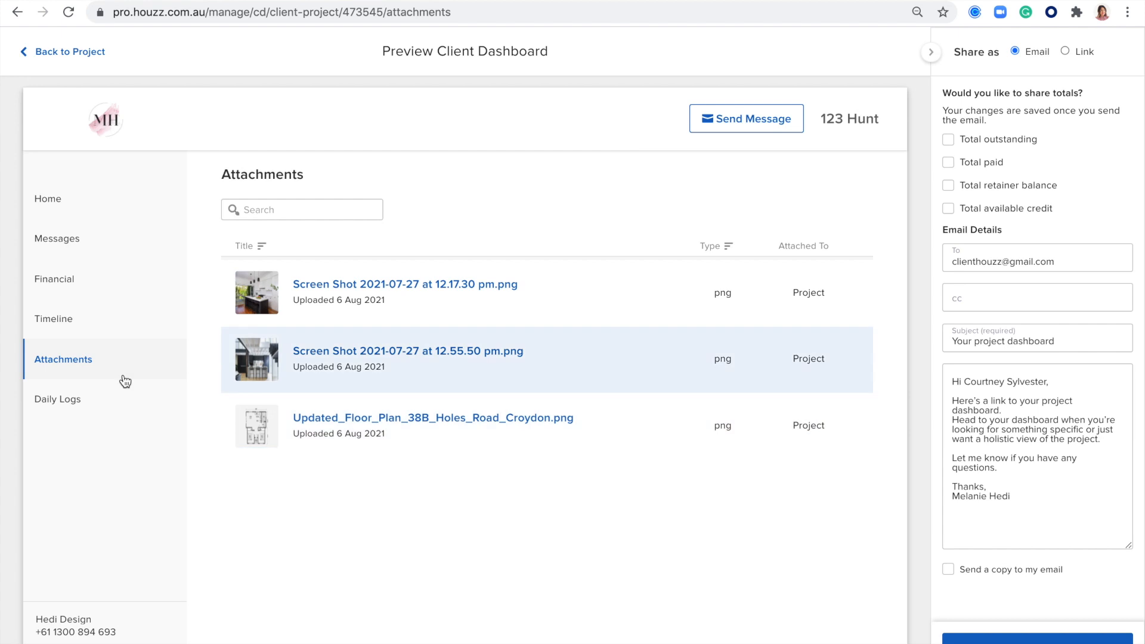
left_click(87, 399)
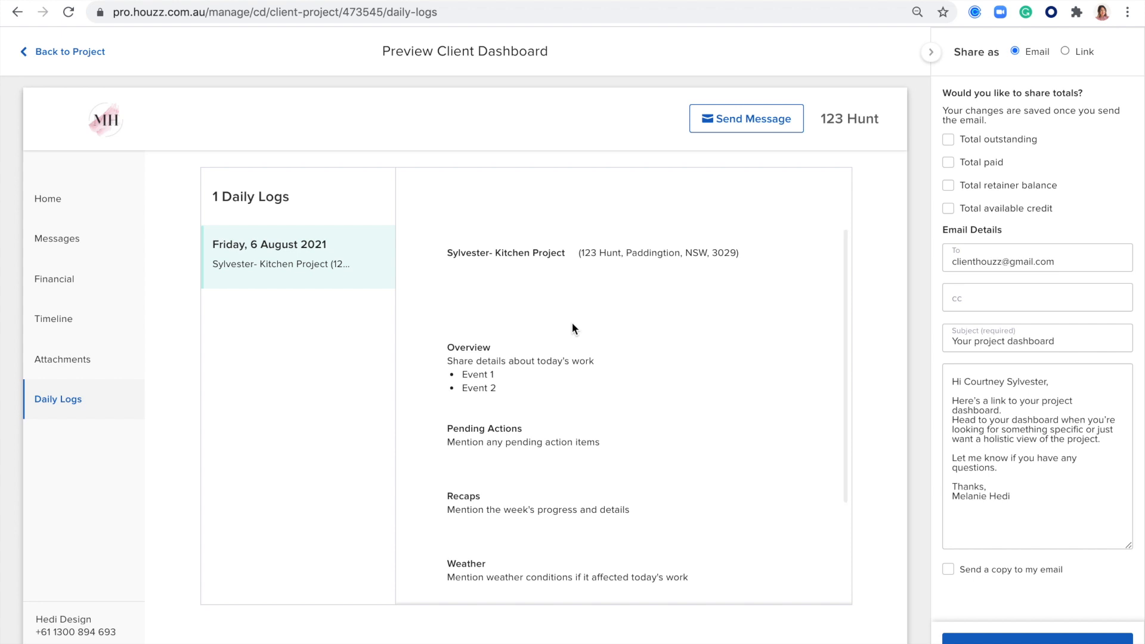
scroll(571, 323, "down", 3)
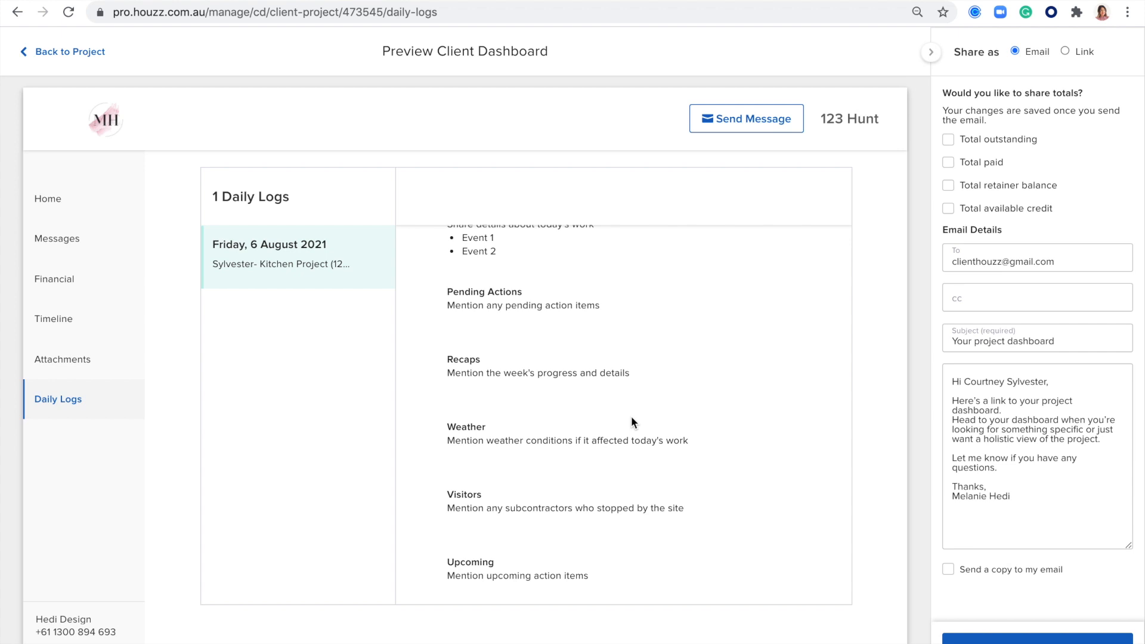
scroll(631, 416, "up", 2)
scroll(631, 417, "down", 2)
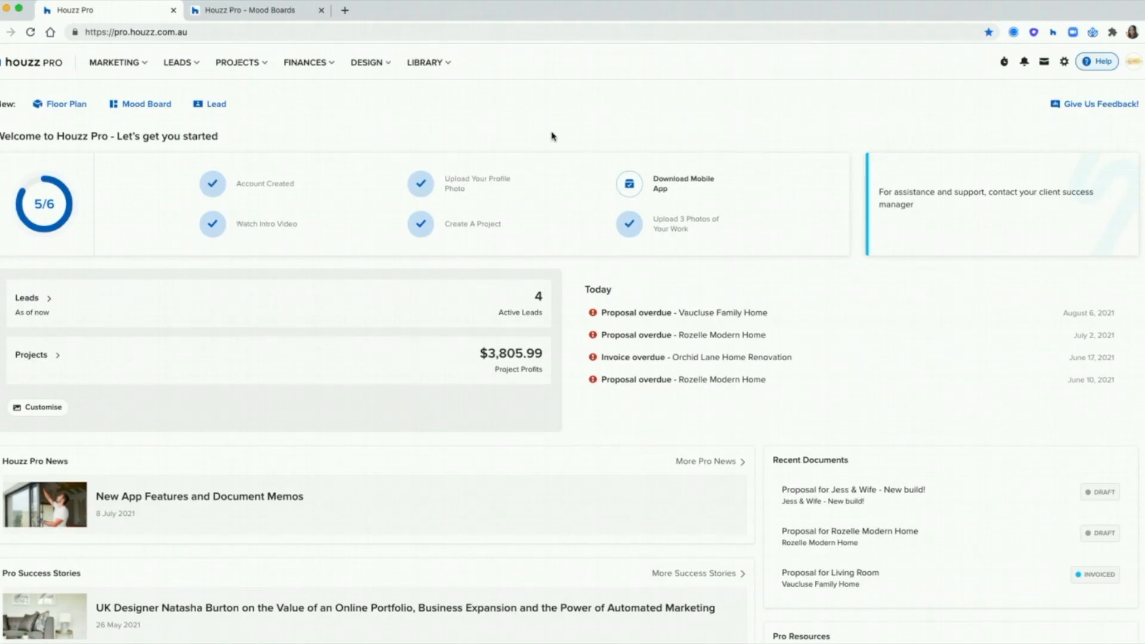
Step: Create a mood board from Design > Mood Boards for Rozelle Modern Home, room Home Office
left_click(368, 65)
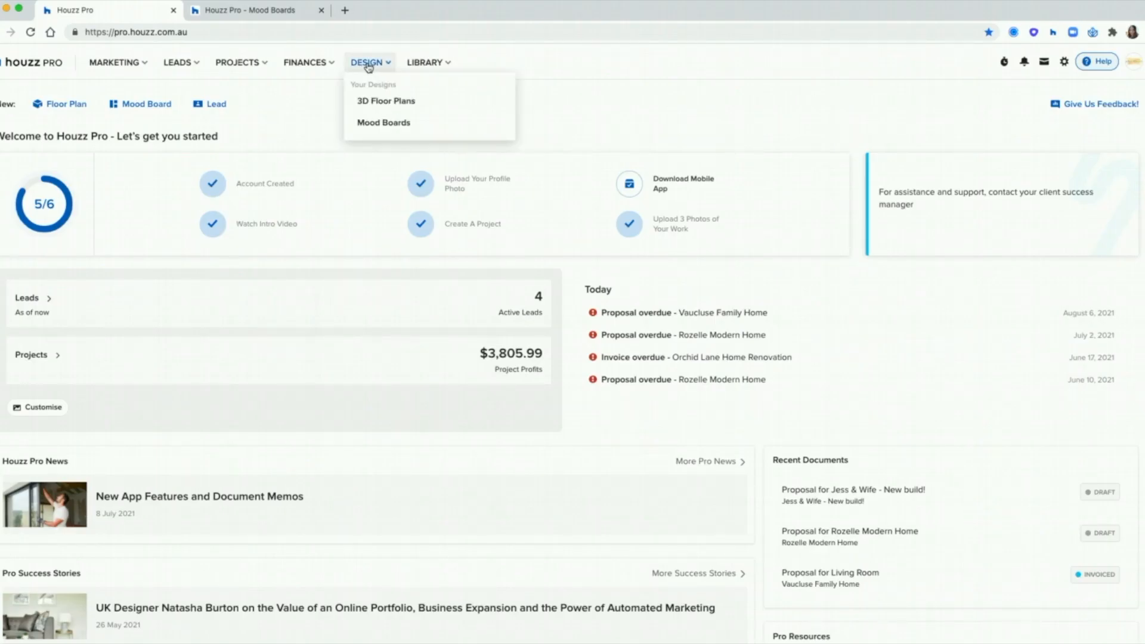
left_click(405, 124)
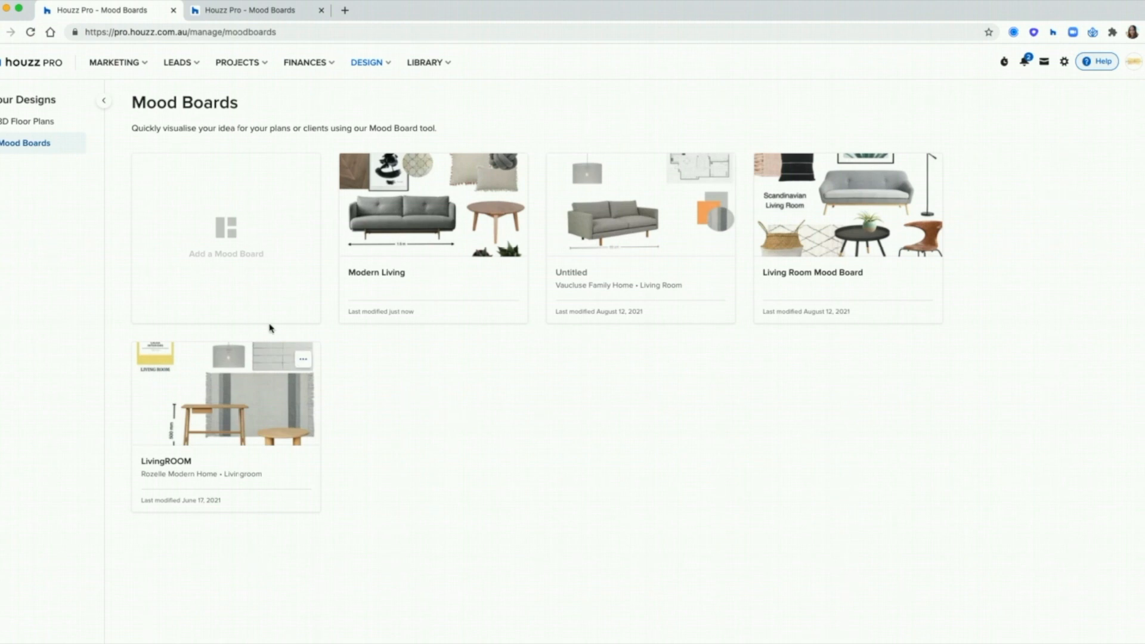
left_click(189, 228)
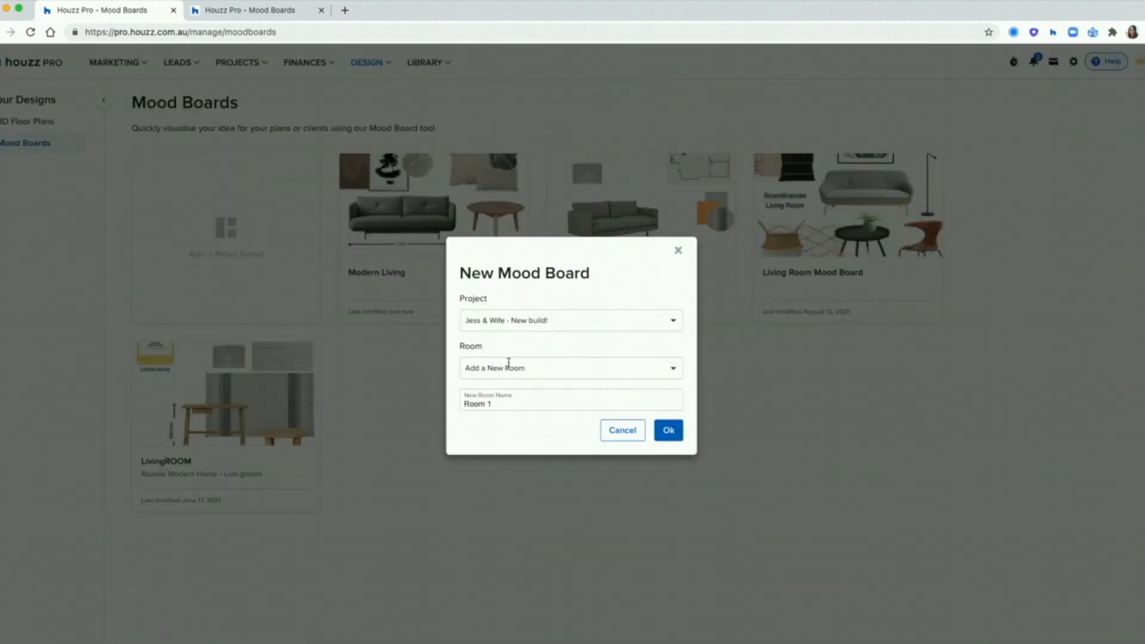
left_click(504, 321)
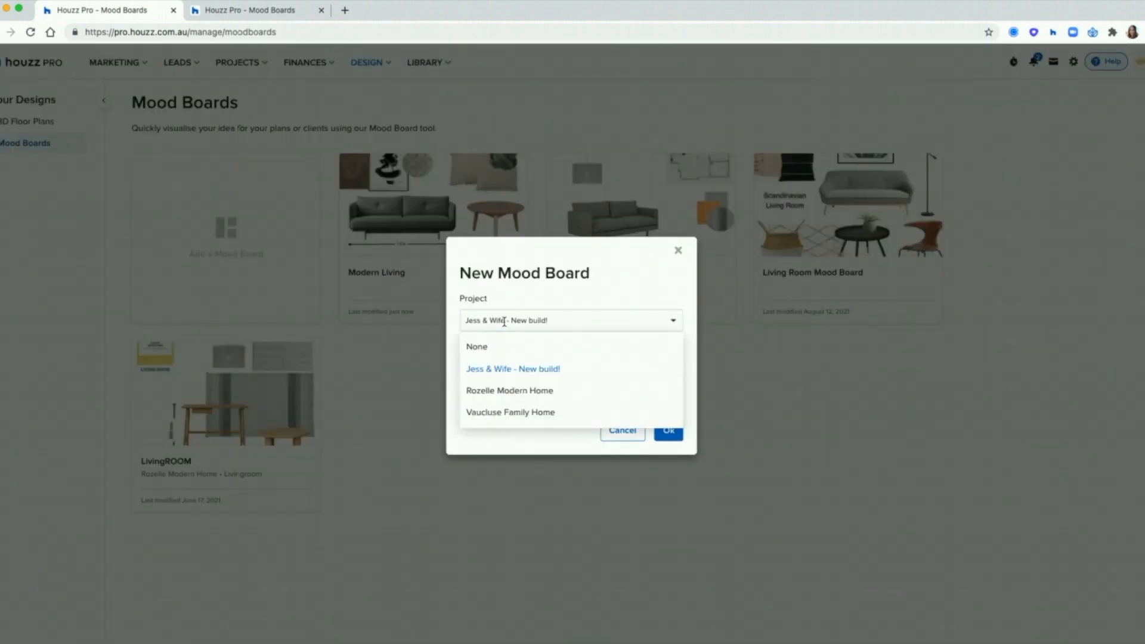
left_click(543, 392)
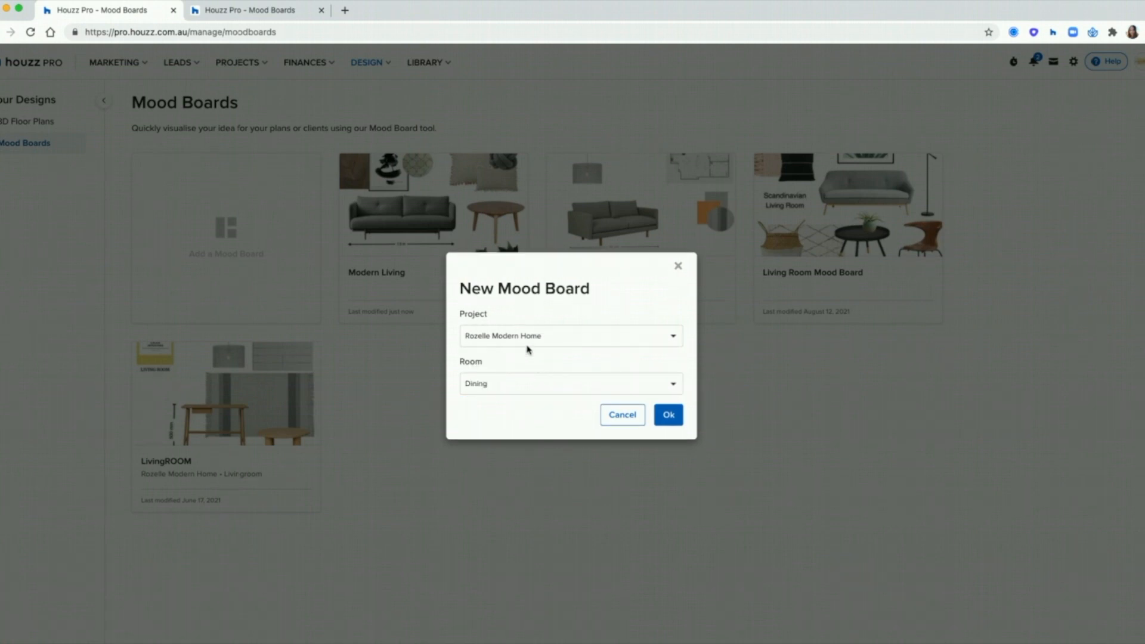
left_click(503, 388)
left_click(532, 507)
left_click(495, 384)
left_click(673, 383)
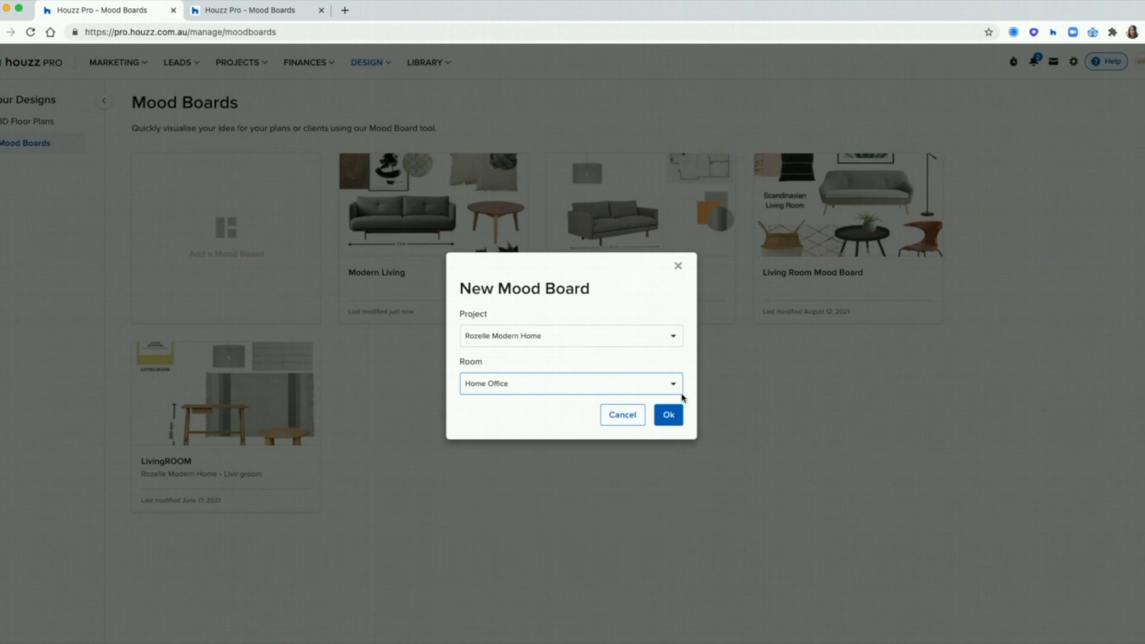
left_click(669, 413)
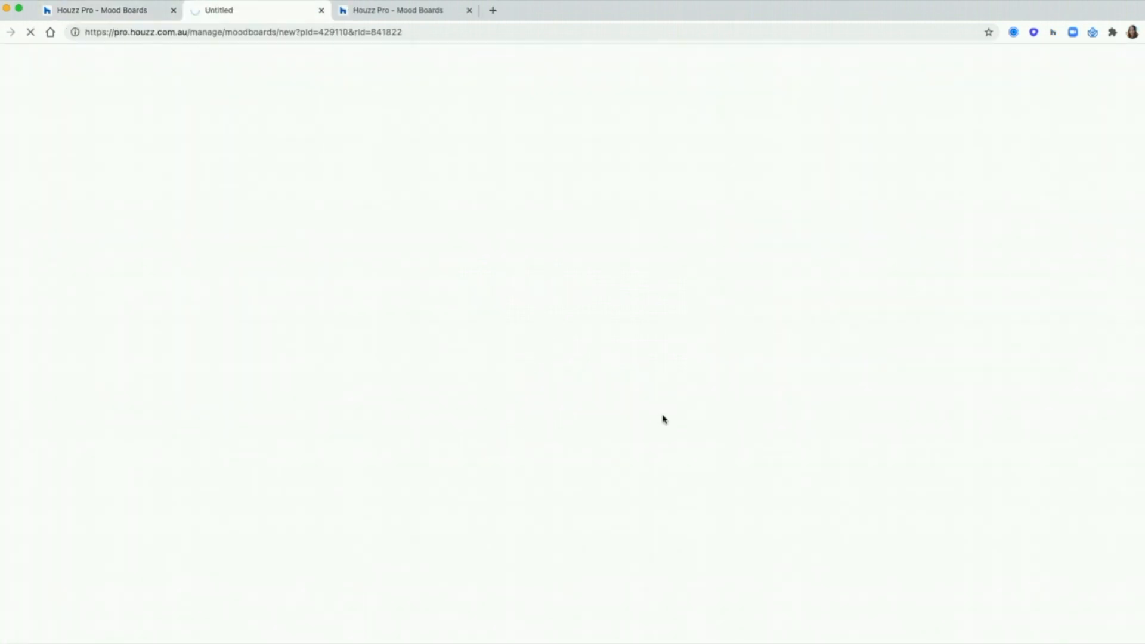
Step: Add the Sketch Base 2 Seater Left Arm Sofa from Your Library, enlarged and placed lower-left
left_click(470, 10)
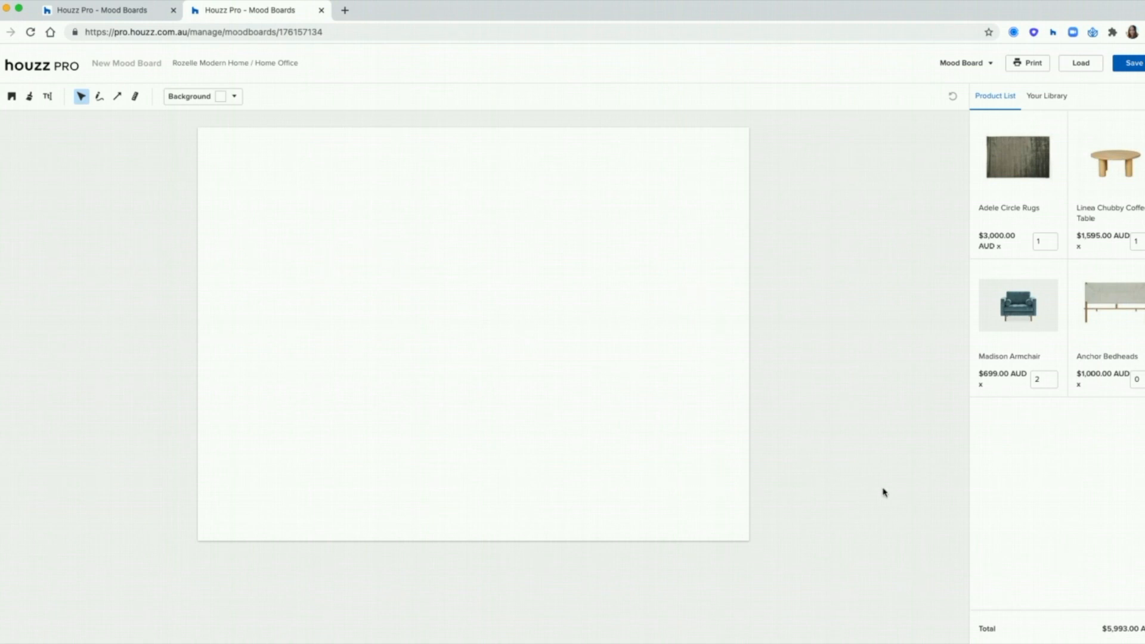
left_click(1048, 98)
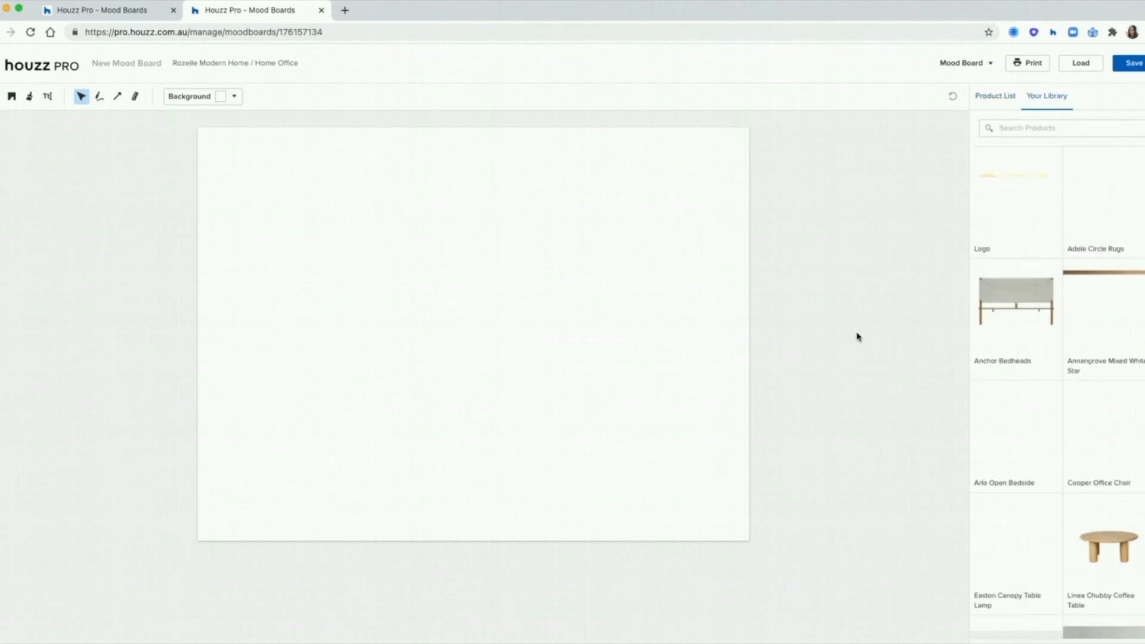
scroll(1071, 309, "down", 5)
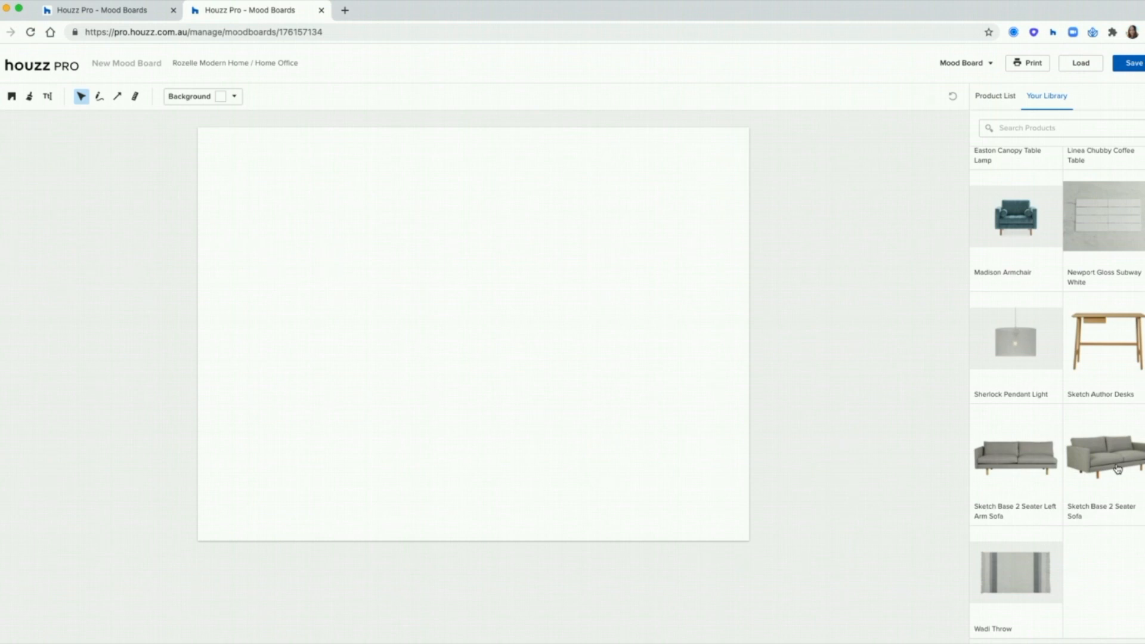
left_click(1020, 461)
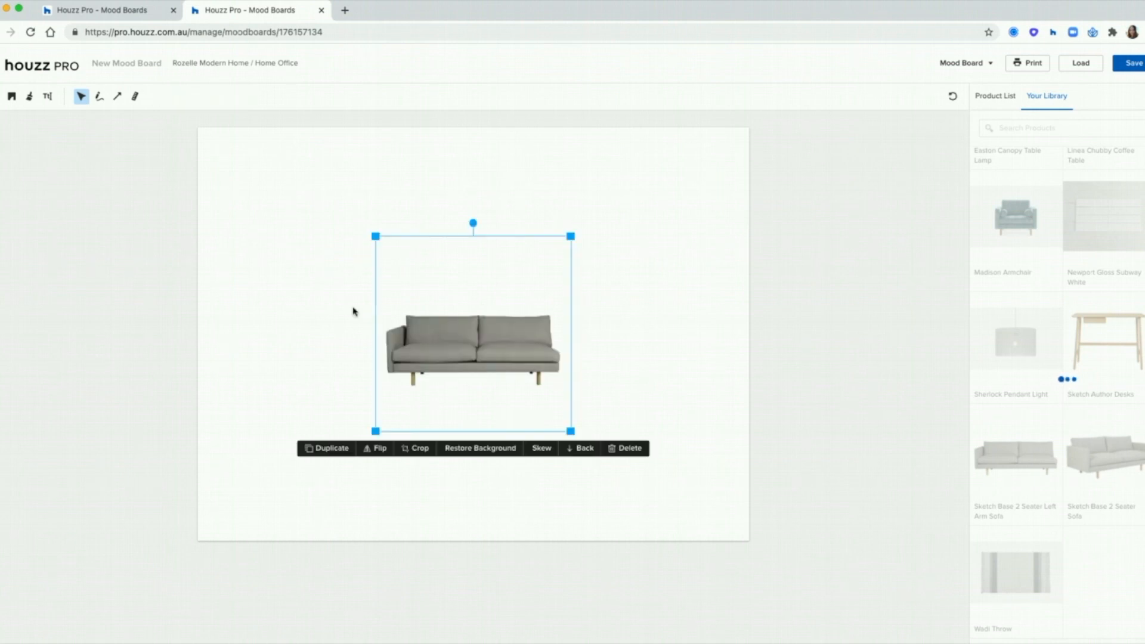
left_click_drag(575, 237, 739, 143)
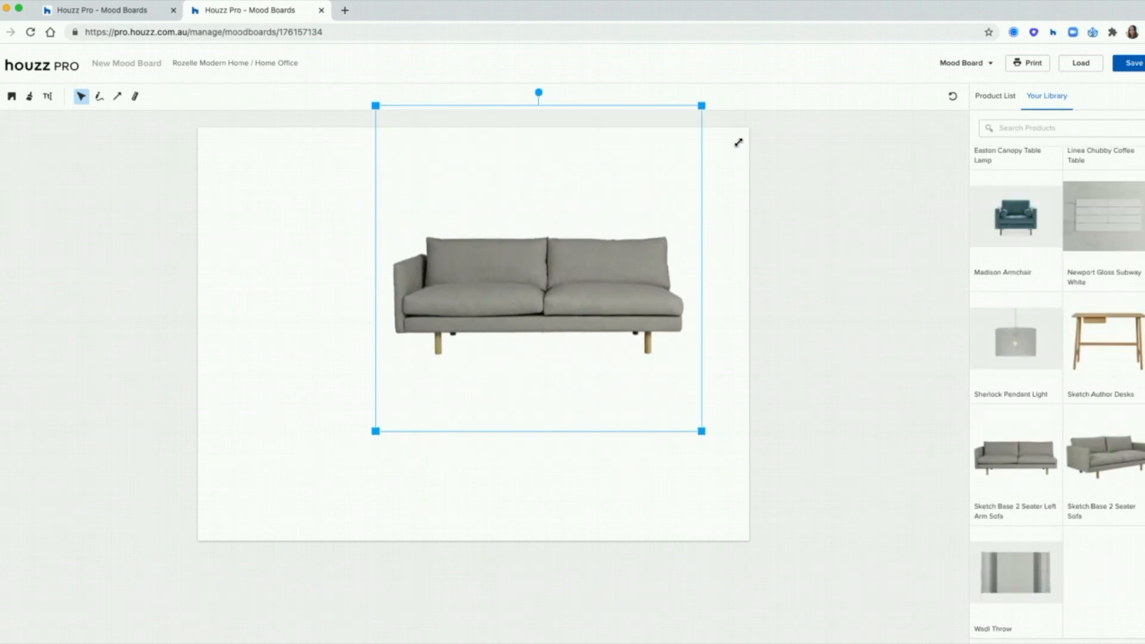
left_click_drag(576, 286, 464, 363)
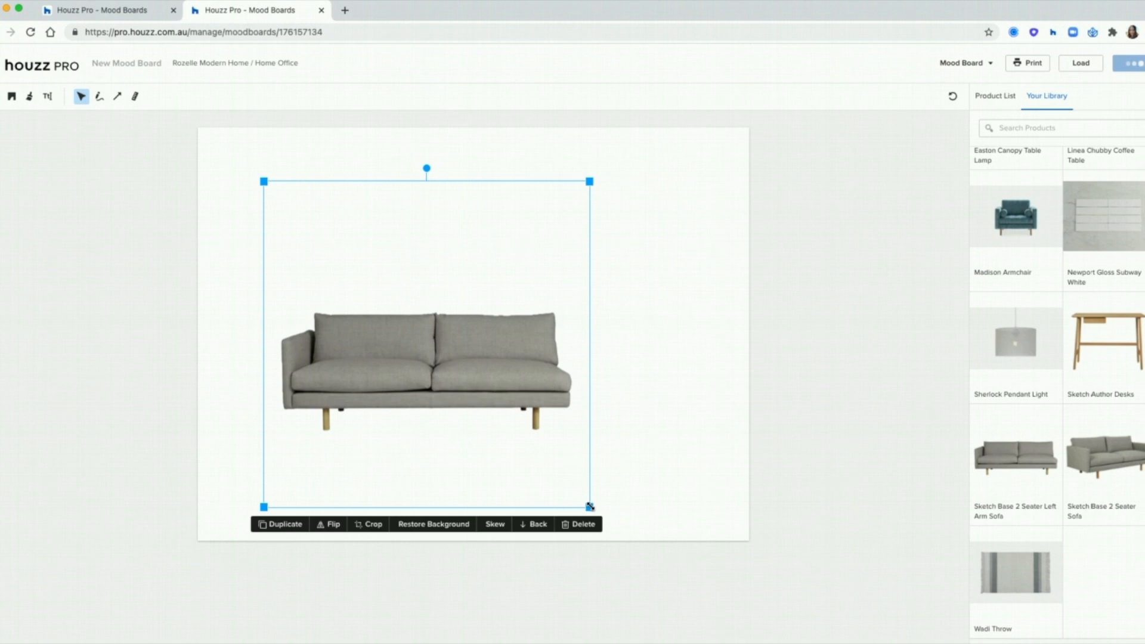
left_click_drag(589, 509, 538, 455)
left_click_drag(438, 348, 416, 379)
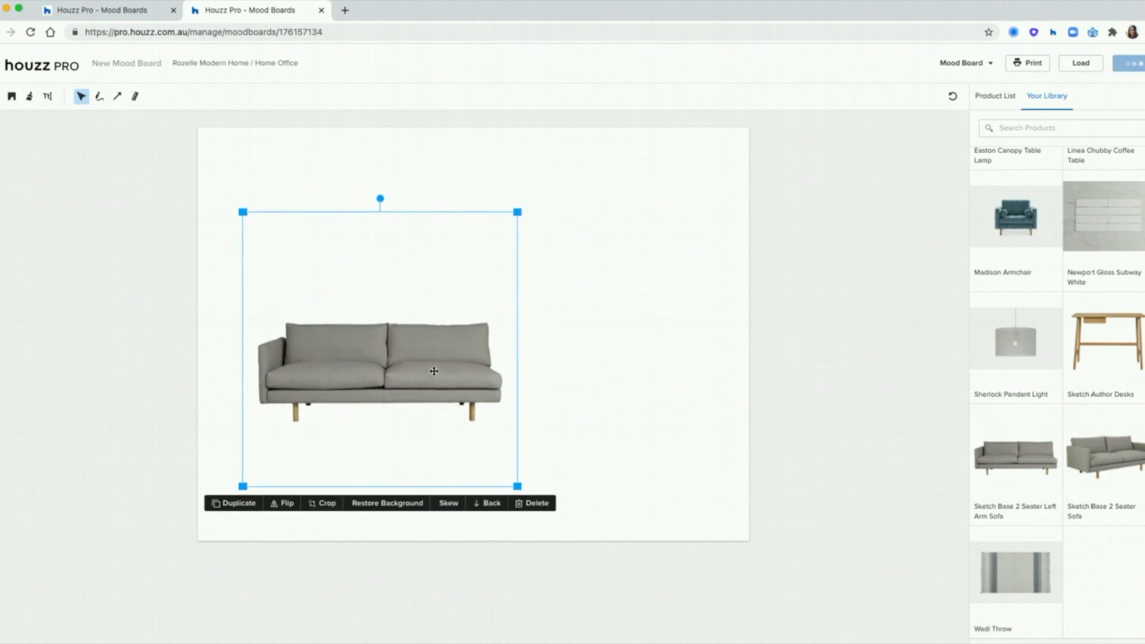
Step: Place the Sherlock Pendant Light up-left and replace the left-arm sofa with the Sketch Base 2 Seater Sofa
left_click(681, 374)
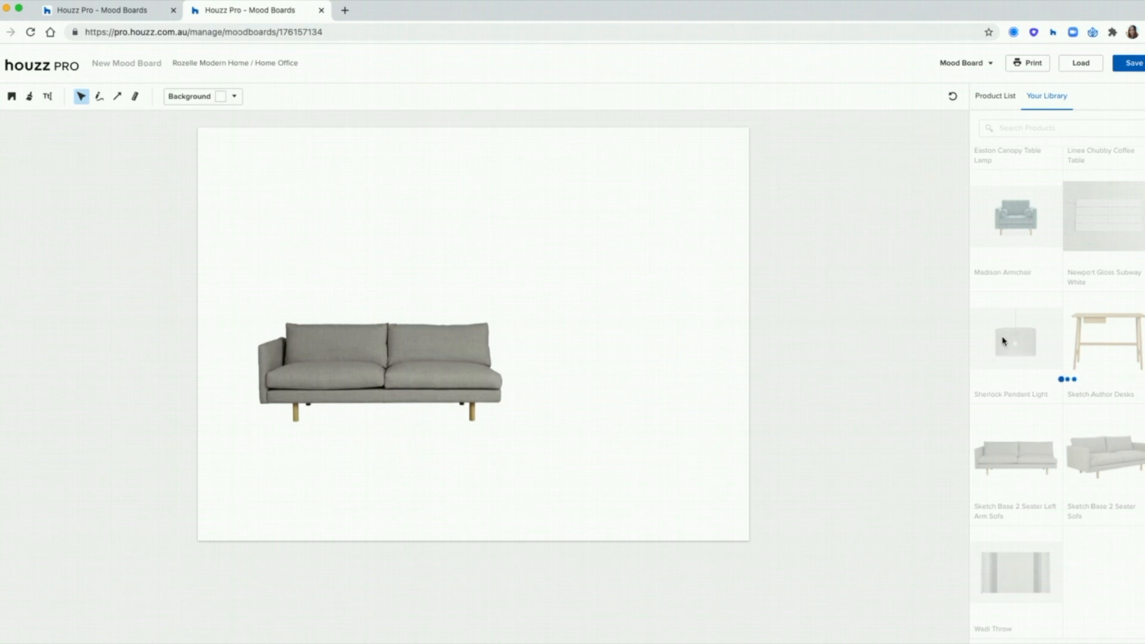
left_click_drag(474, 336, 336, 223)
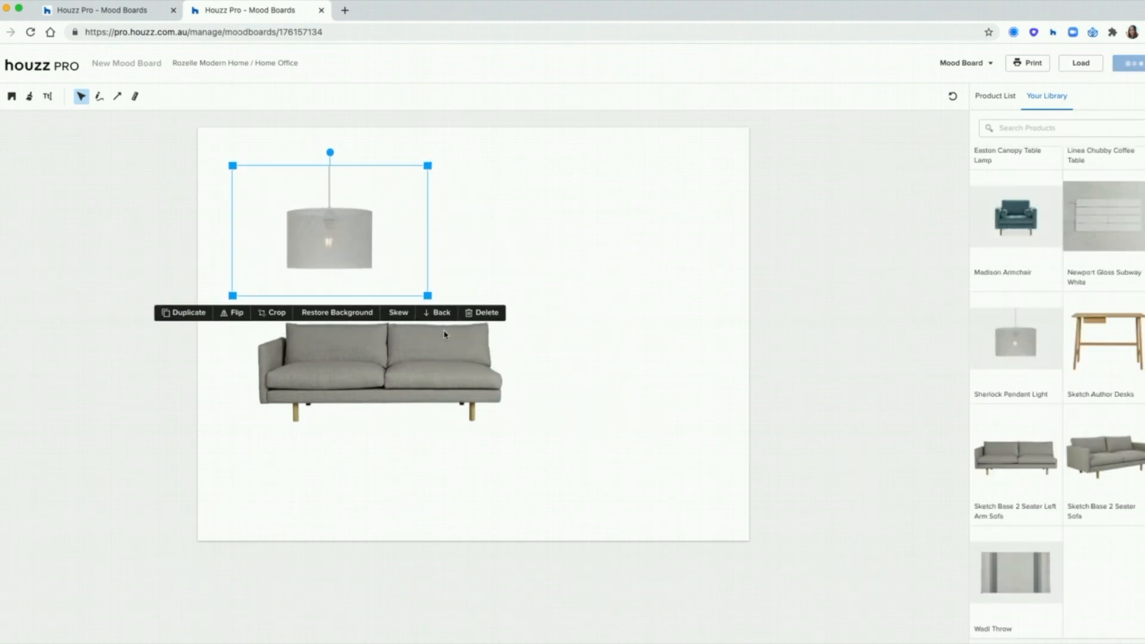
left_click(610, 311)
left_click_drag(424, 363, 404, 369)
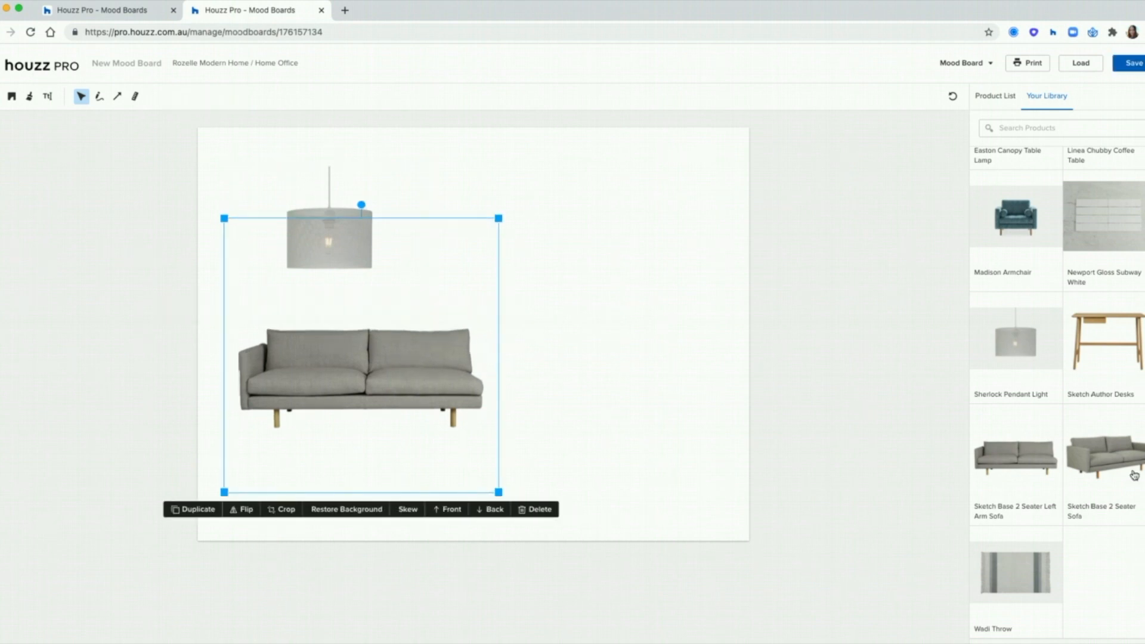
left_click(533, 510)
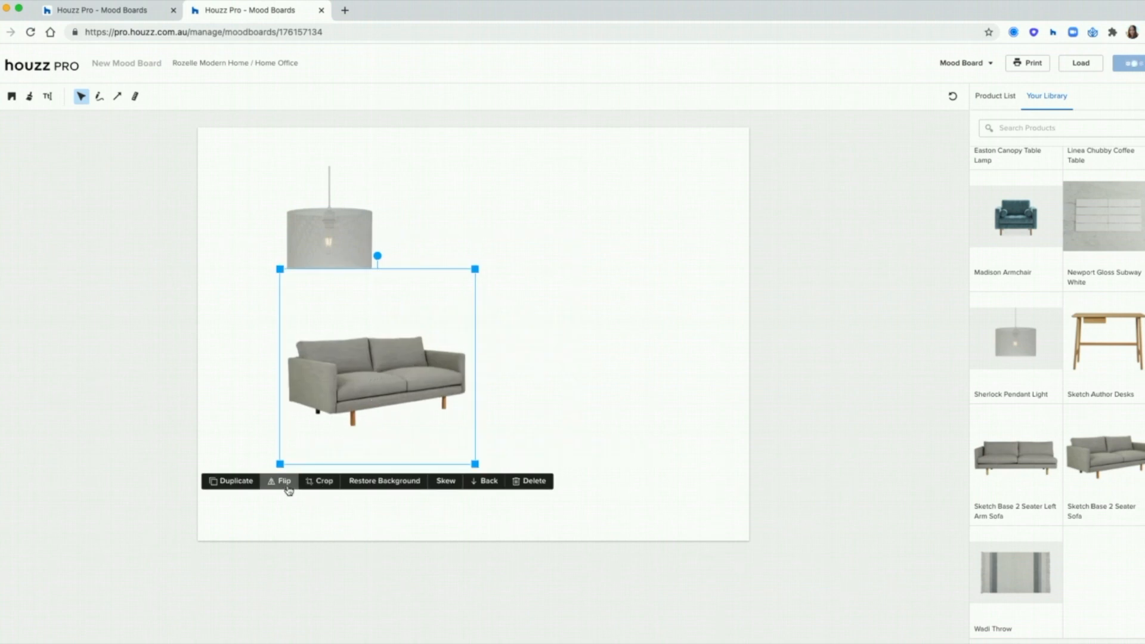
Step: Enlarge the two-seater sofa, move it lower-left below the lamp, and remove its white background
left_click(284, 481)
left_click(284, 481)
left_click_drag(474, 269, 539, 243)
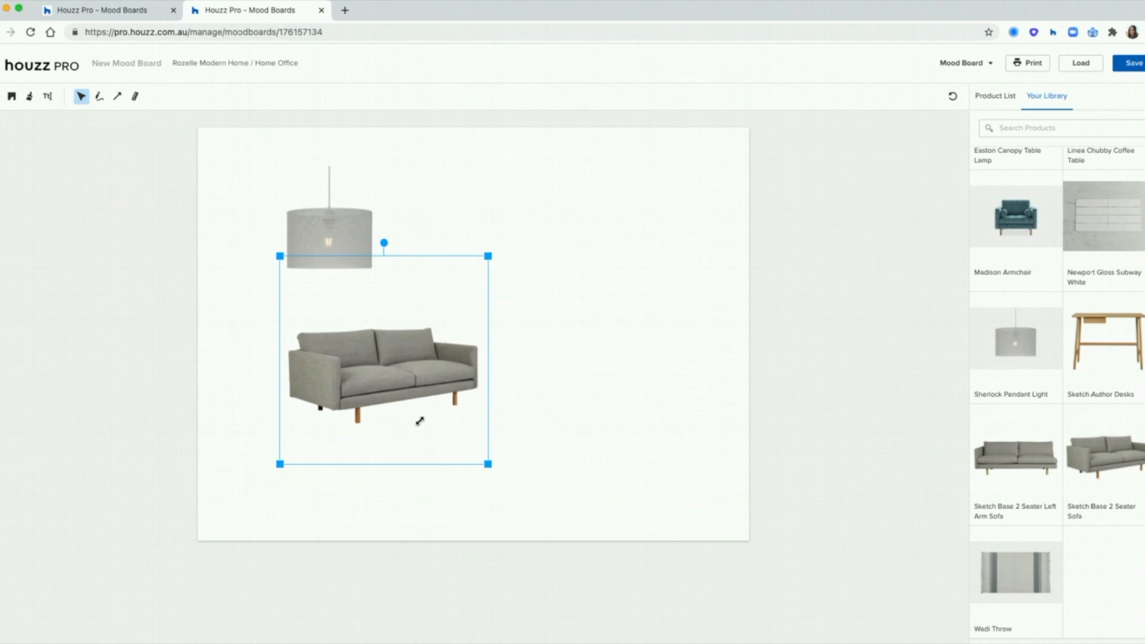
left_click_drag(378, 401, 362, 425)
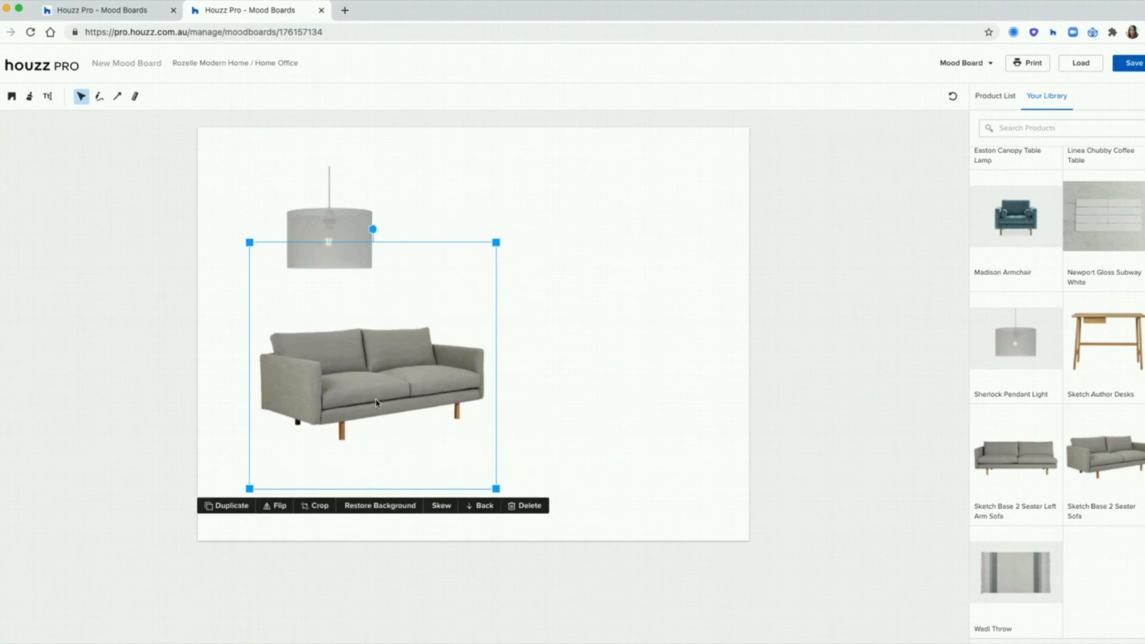
left_click(382, 510)
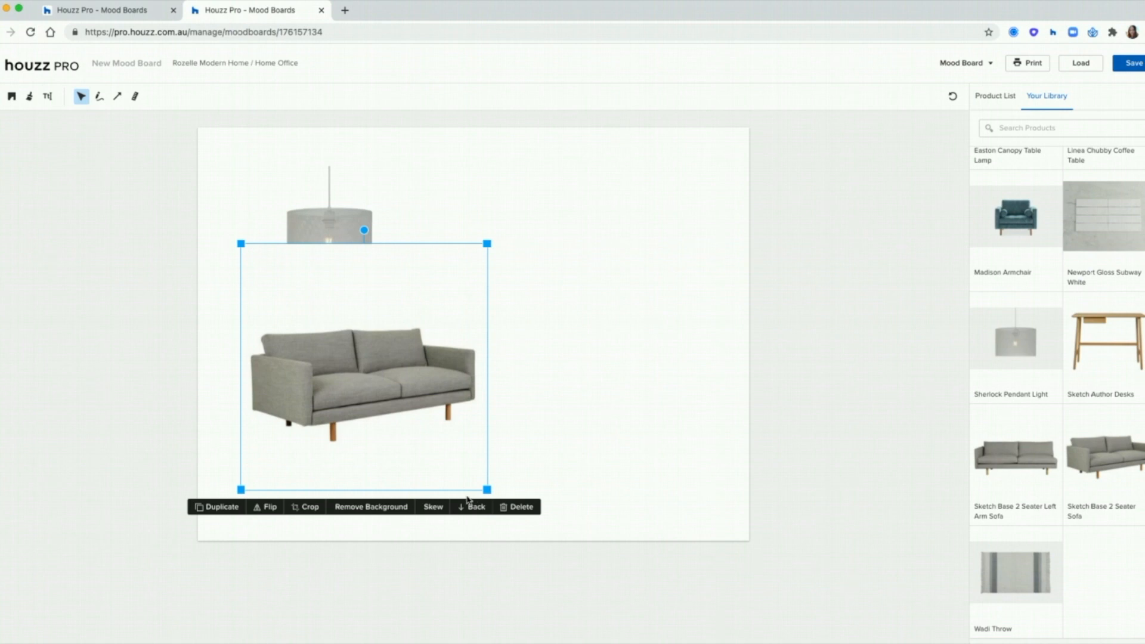
left_click(379, 510)
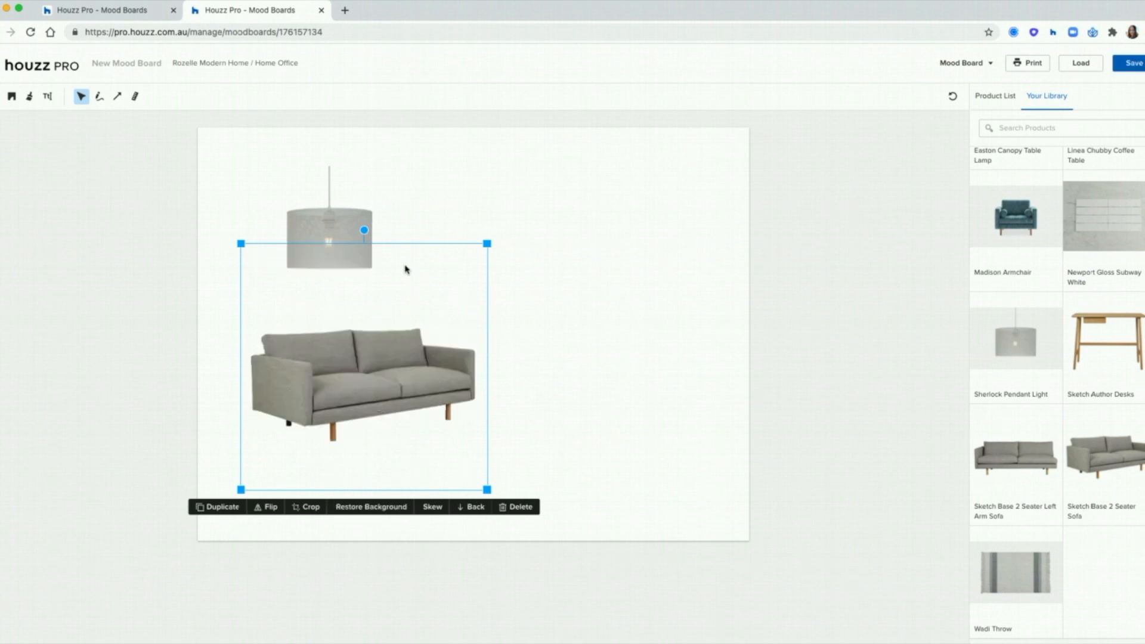
key("Left")
key("Left")
key("Left")
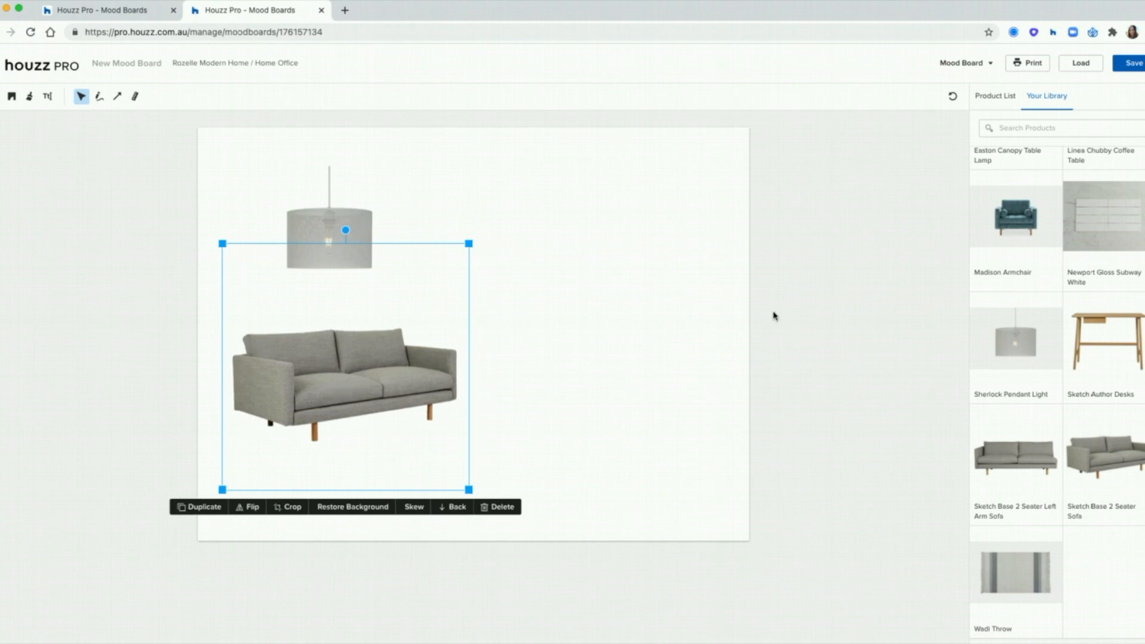
left_click(598, 343)
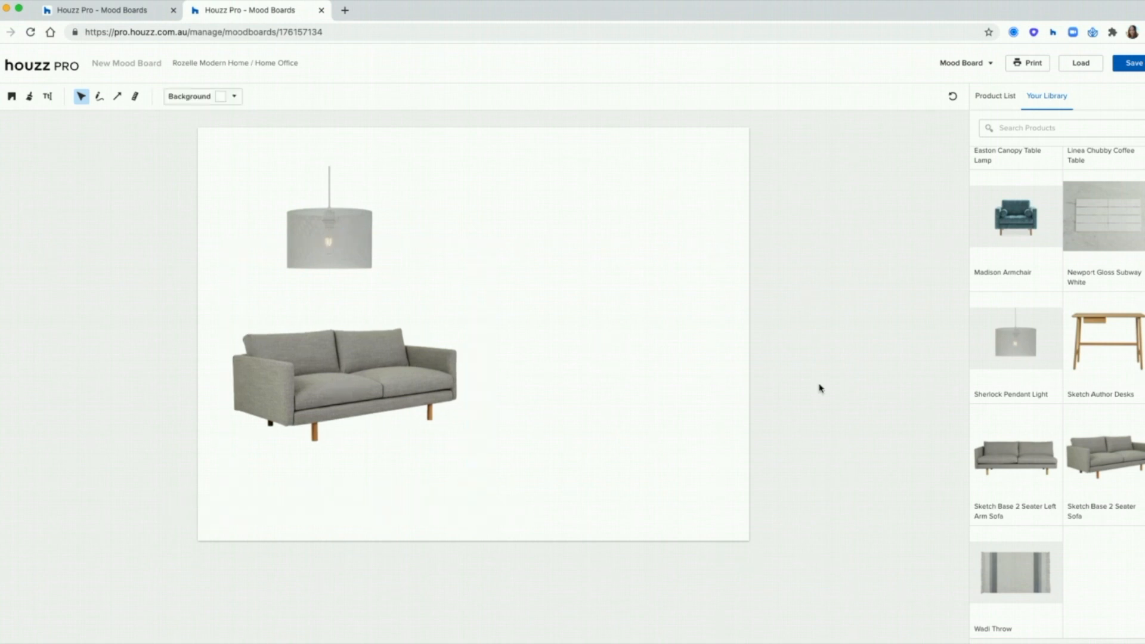
Step: Add the Wadi Throw, enlarge it, and skew its corners into a perspective rug
left_click(1038, 580)
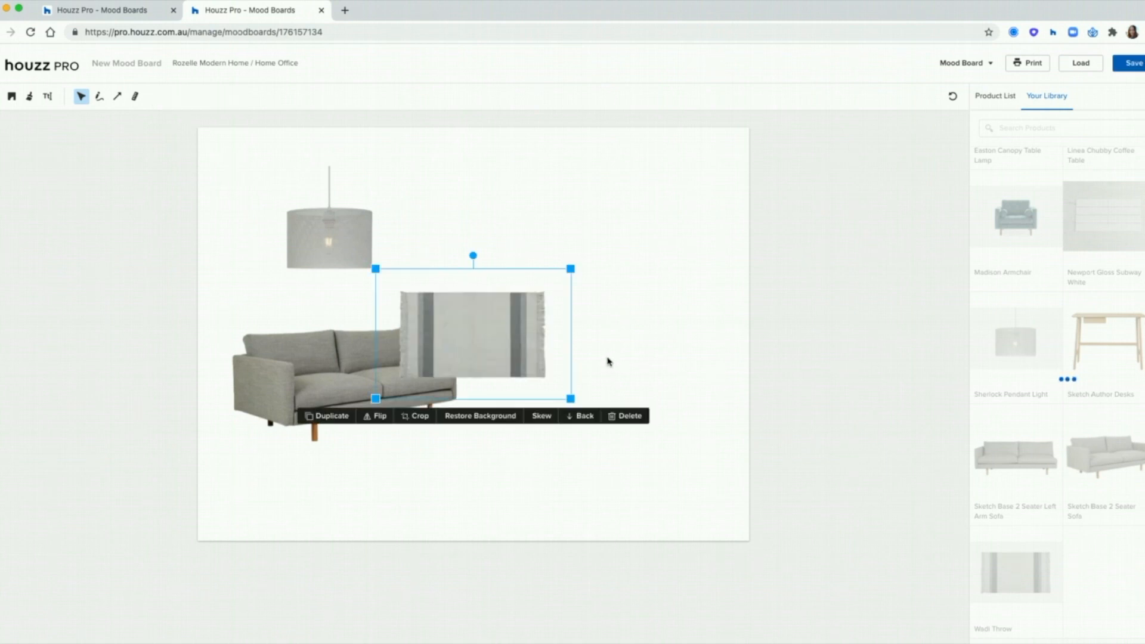
mouse_move(571, 399)
left_mouse_down()
mouse_move(706, 483)
mouse_move(551, 391)
left_mouse_up()
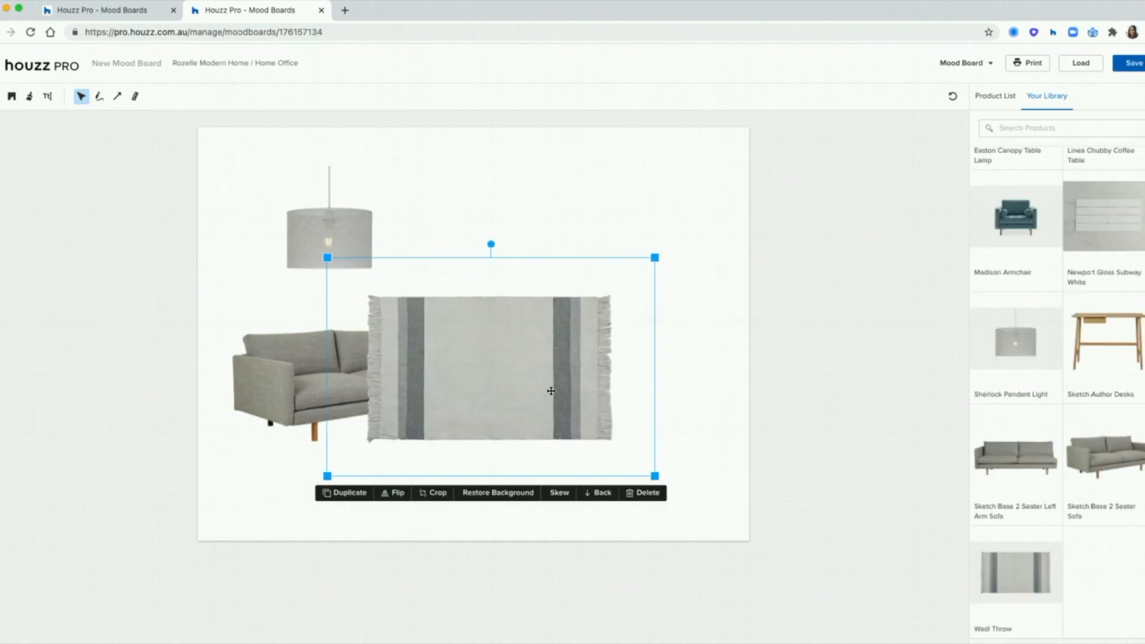
left_click(554, 499)
left_click_drag(655, 257, 602, 279)
left_click_drag(328, 258, 364, 271)
left_click_drag(327, 477, 290, 455)
left_click_drag(655, 475, 697, 447)
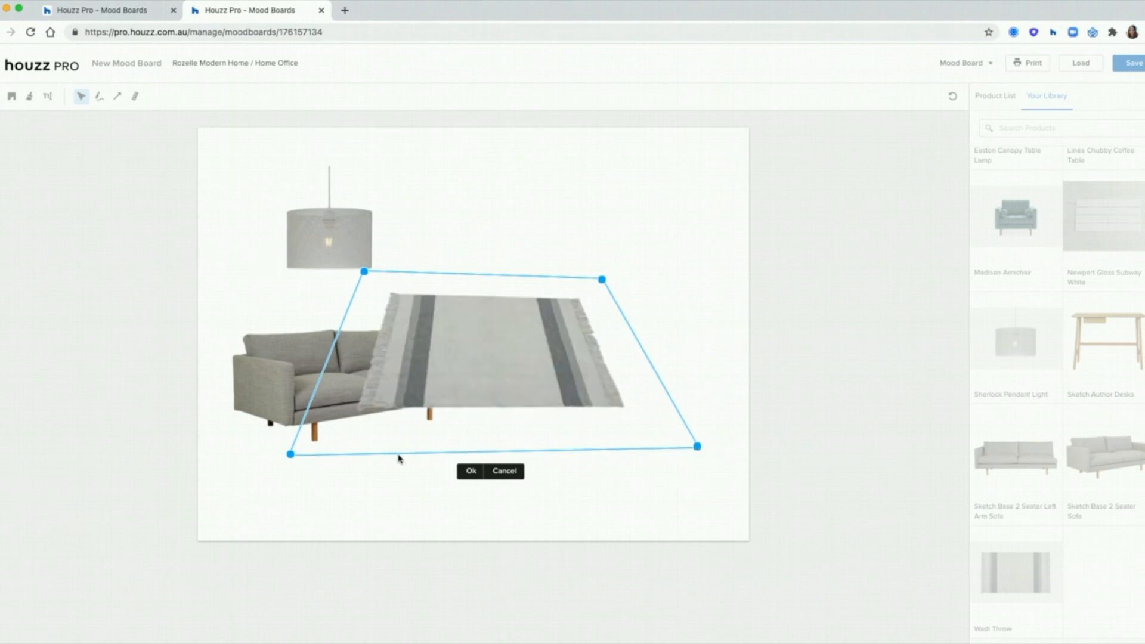
left_click_drag(286, 455, 284, 452)
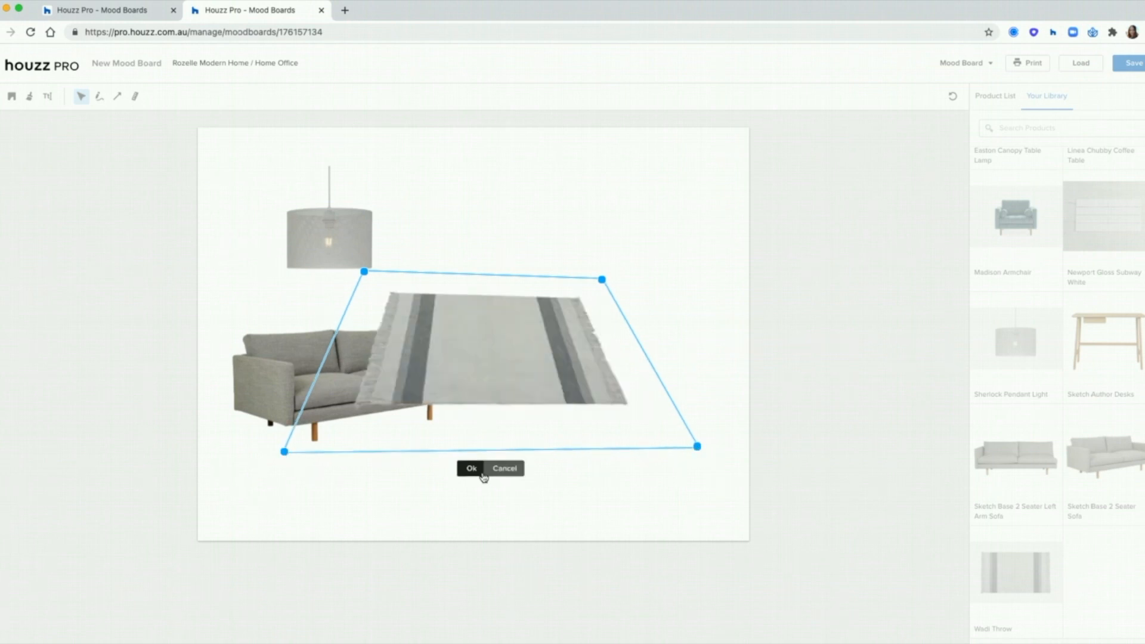
left_click(504, 470)
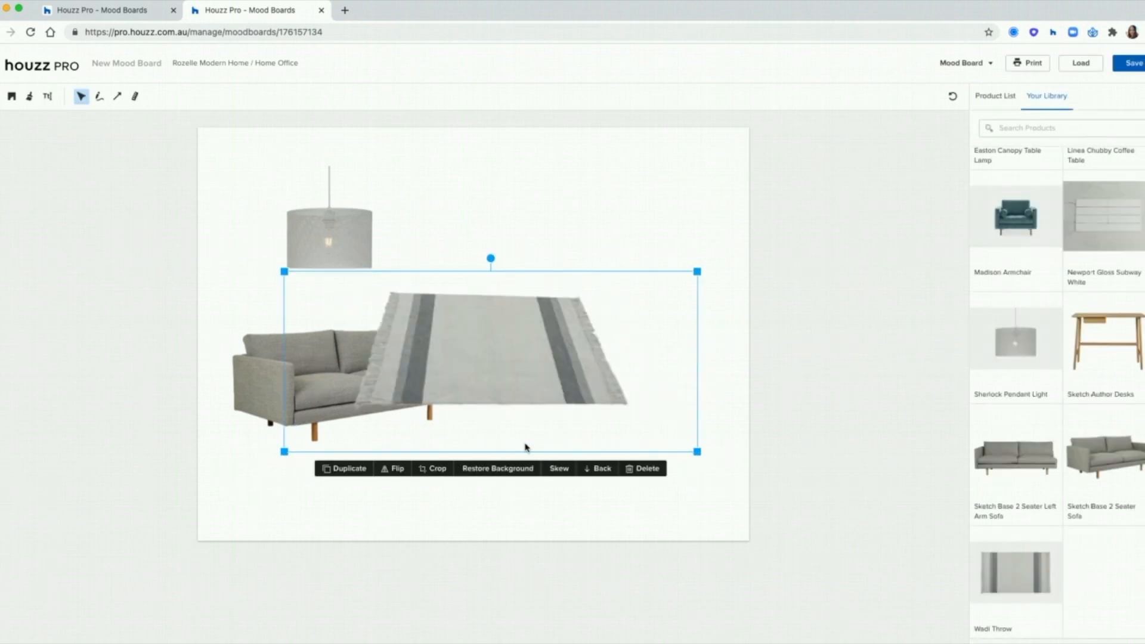
Step: Send the Wadi Throw behind the sofa and slide it underneath
left_click(600, 469)
left_click_drag(594, 386, 468, 453)
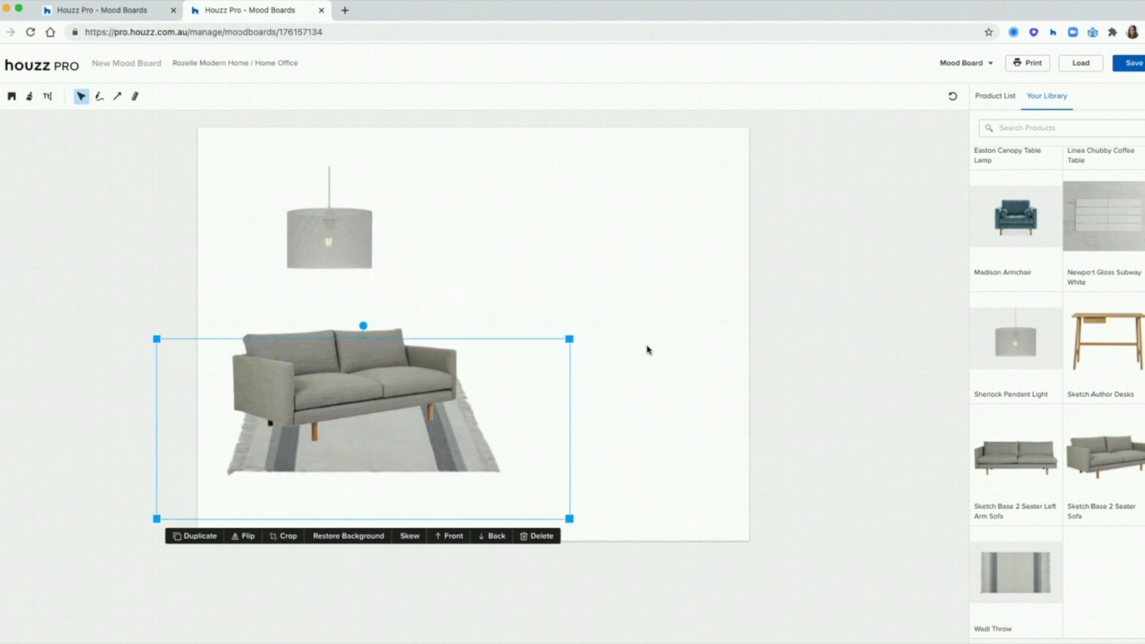
left_click(648, 350)
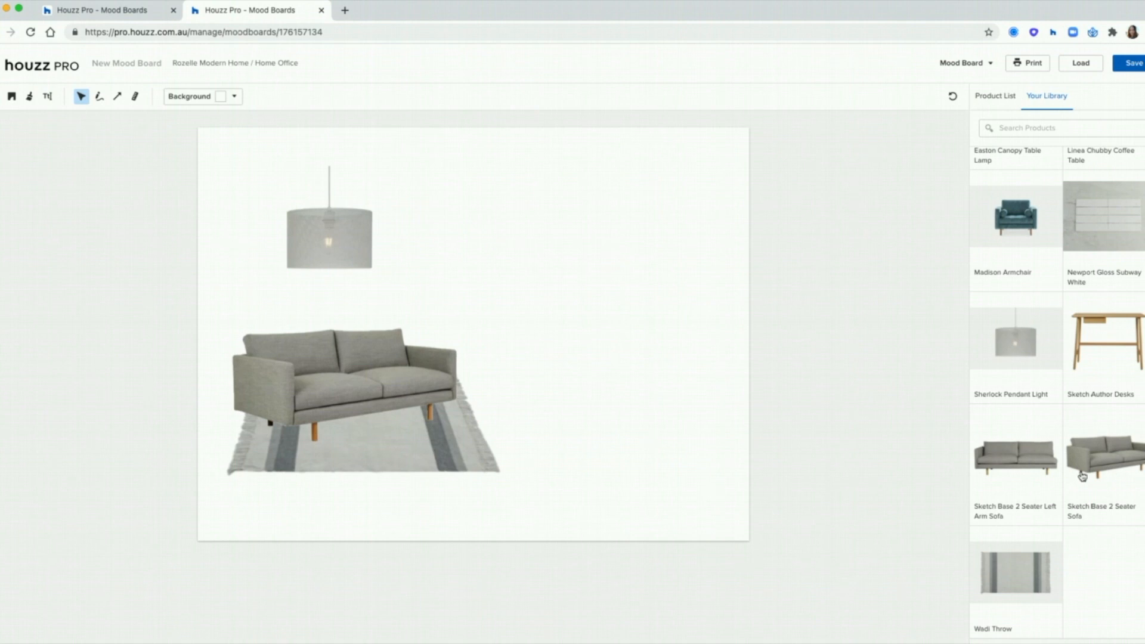
Step: Check the board's product list, then return to the saved Mood Boards list
scroll(1045, 266, "up", 6)
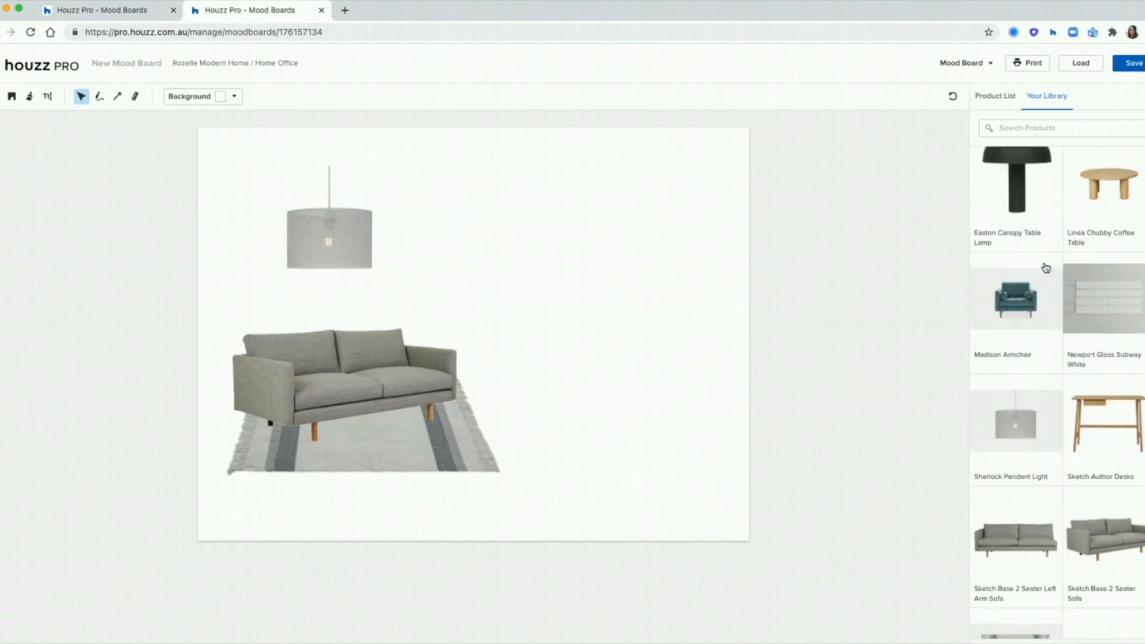
left_click(1006, 98)
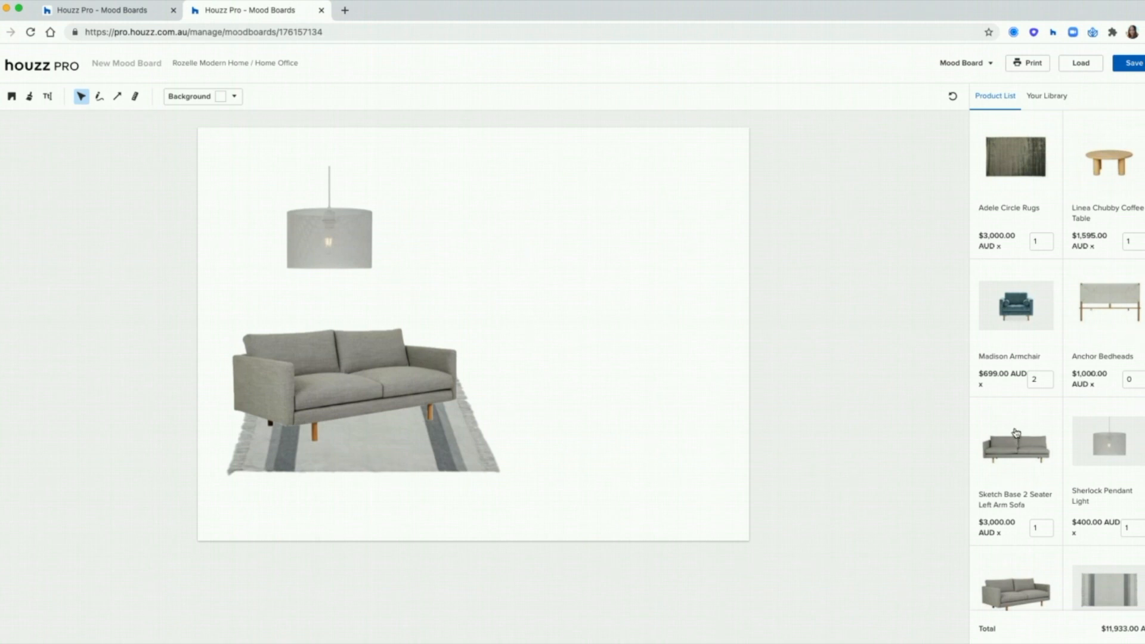
left_click(143, 13)
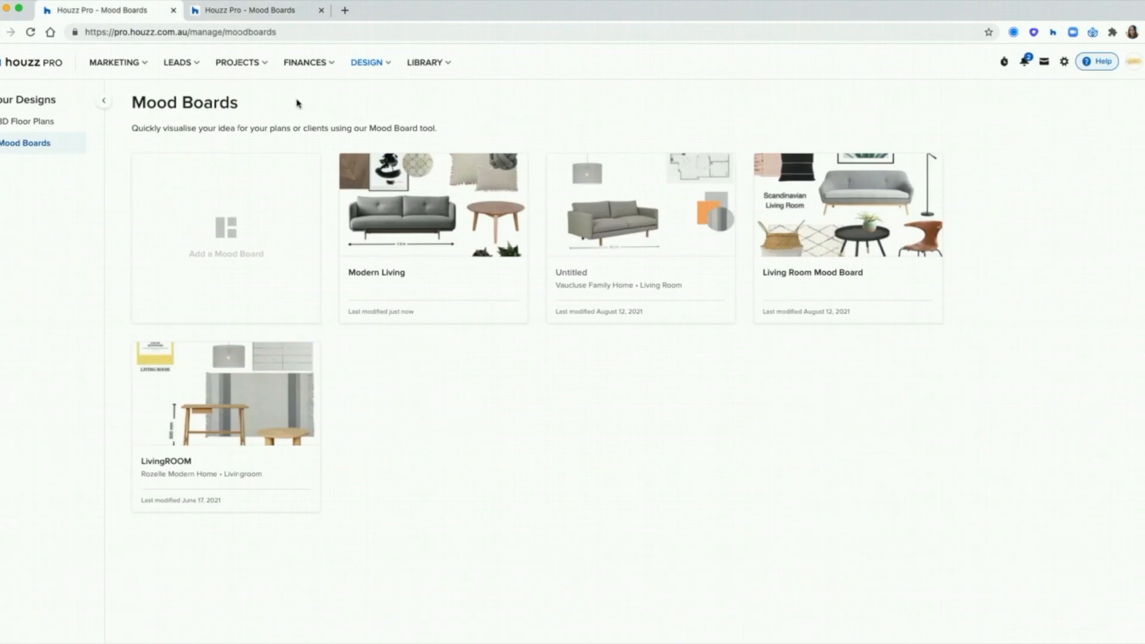
Step: Open the Modern Living board and try the Photos and Floor Plans tools, keeping nothing added
left_click(441, 214)
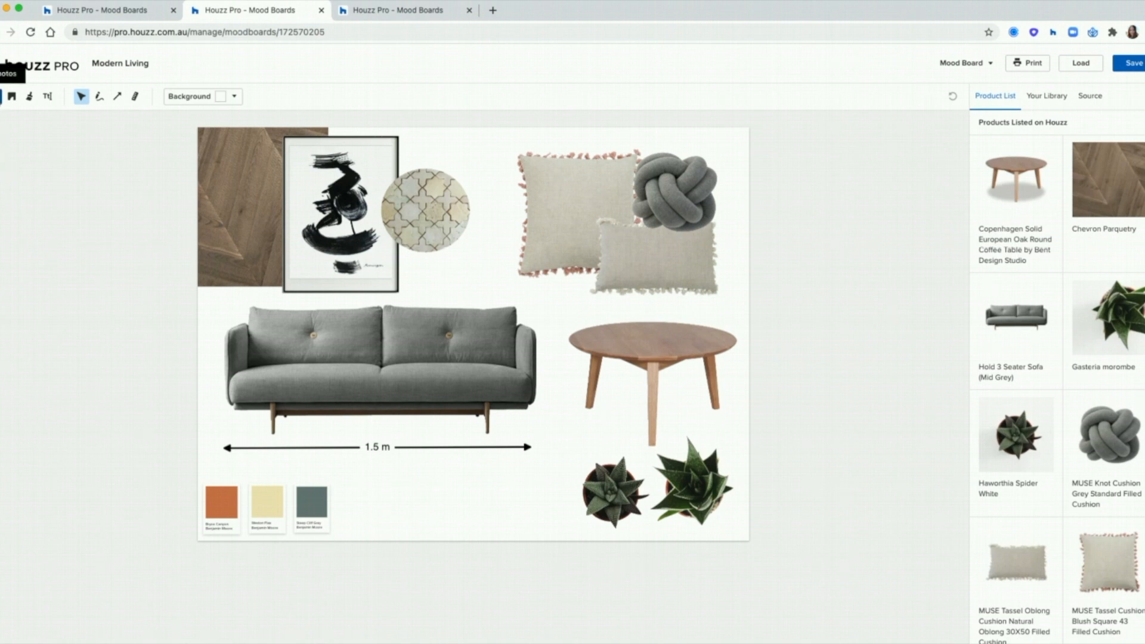
left_click(2, 96)
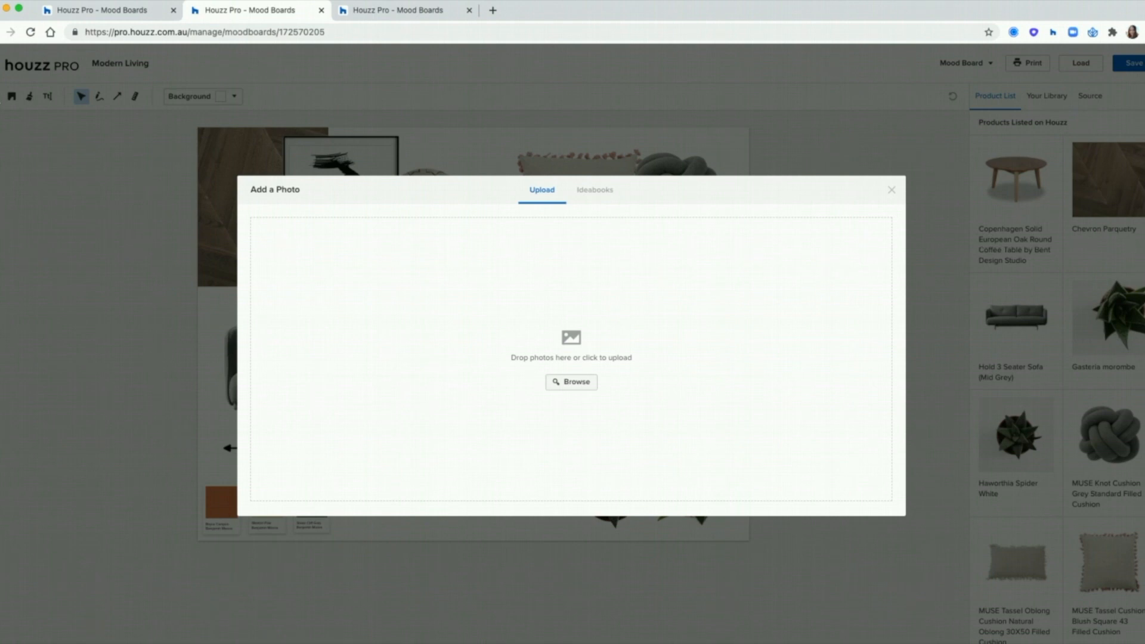
left_click(891, 192)
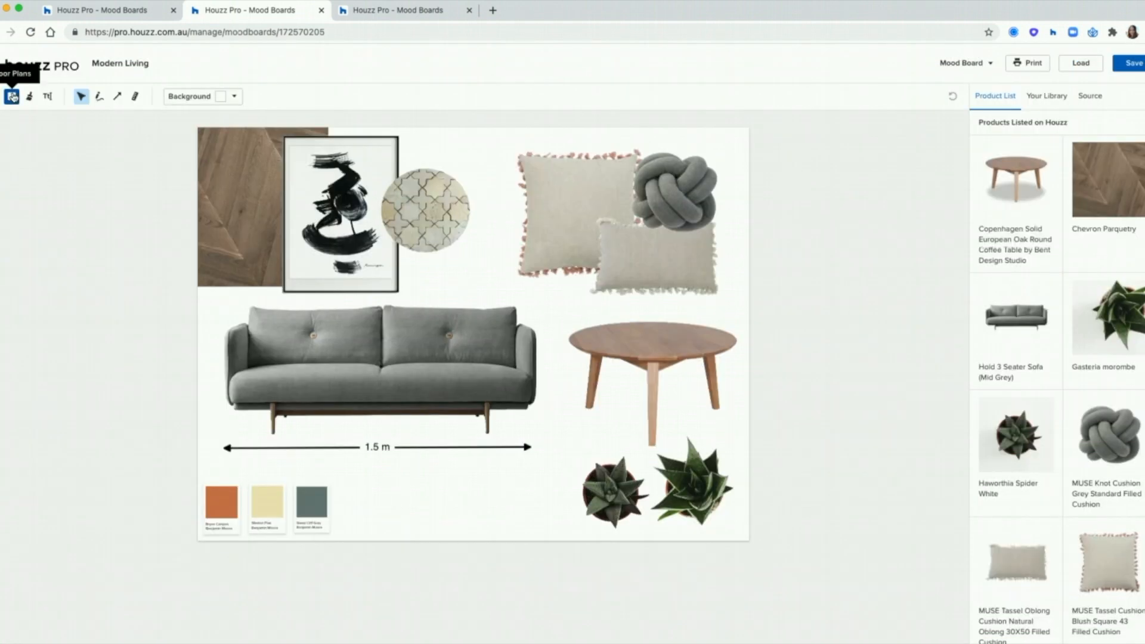
left_click(12, 97)
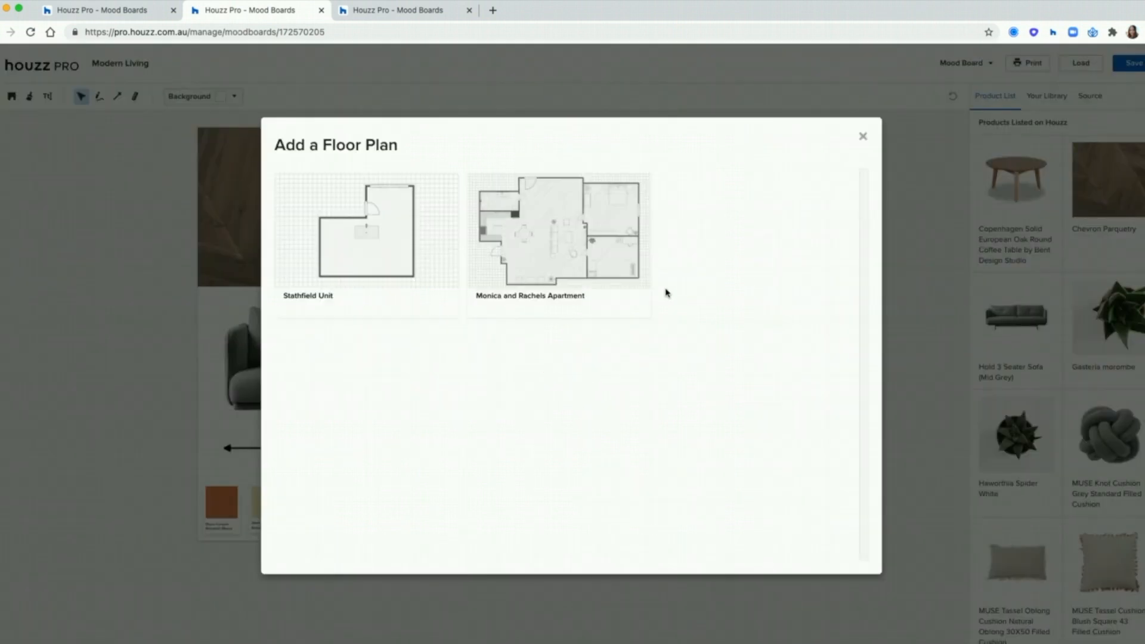
left_click(559, 242)
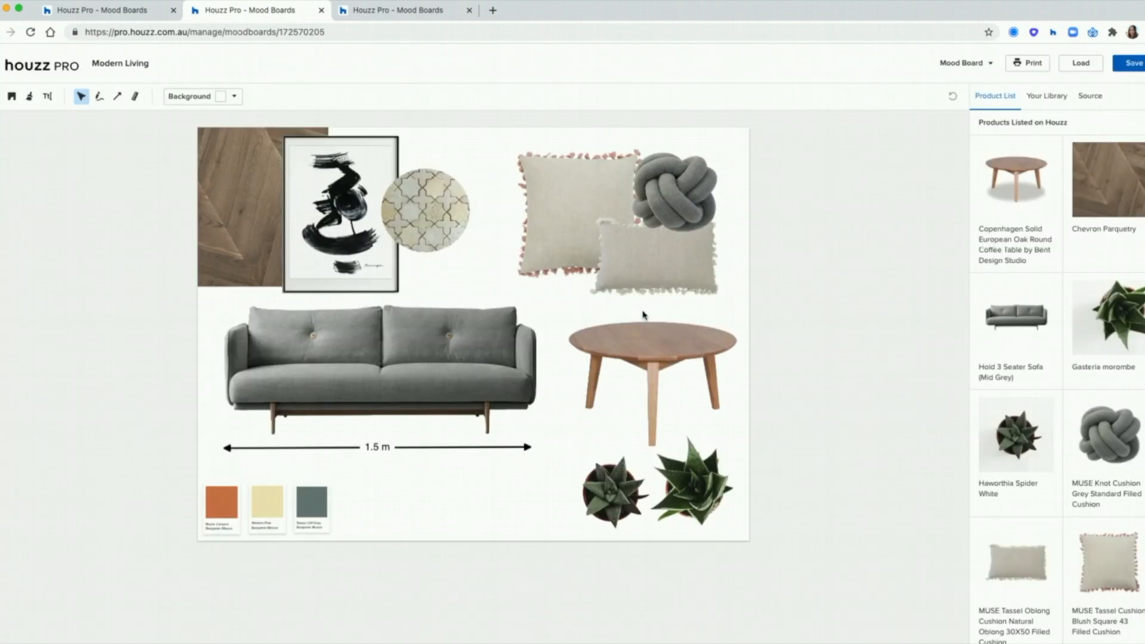
left_click_drag(571, 402, 725, 512)
left_click(666, 530)
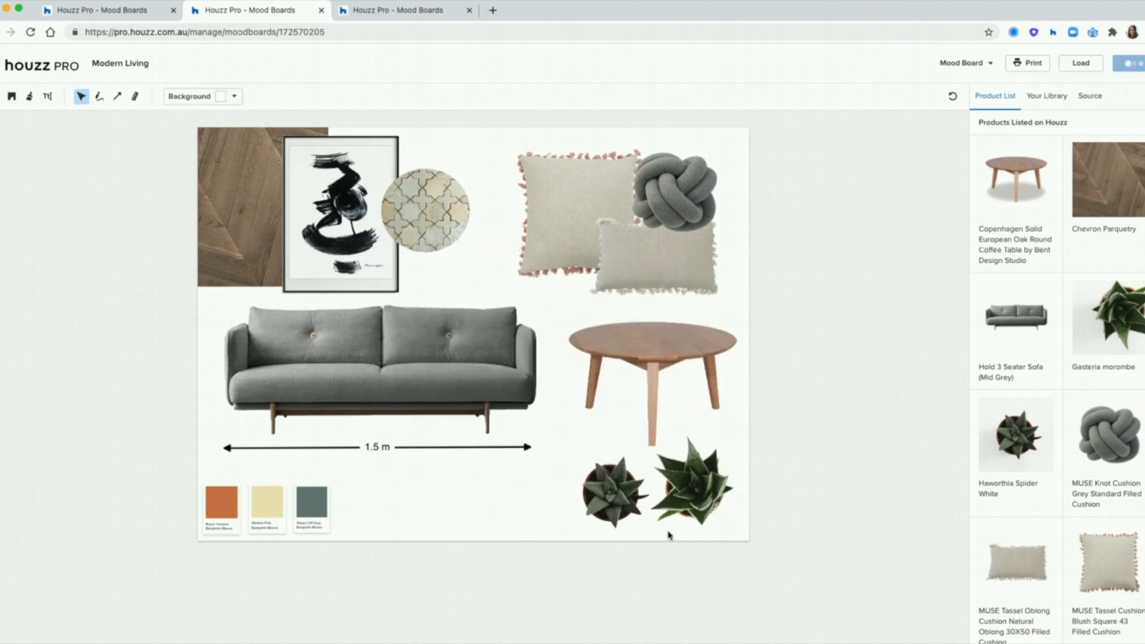
Step: Turn off Show Swatch Detail on the Steep Cliff Gray swatch and resize it to match the others
left_click(228, 512)
left_click(267, 508)
left_click(309, 516)
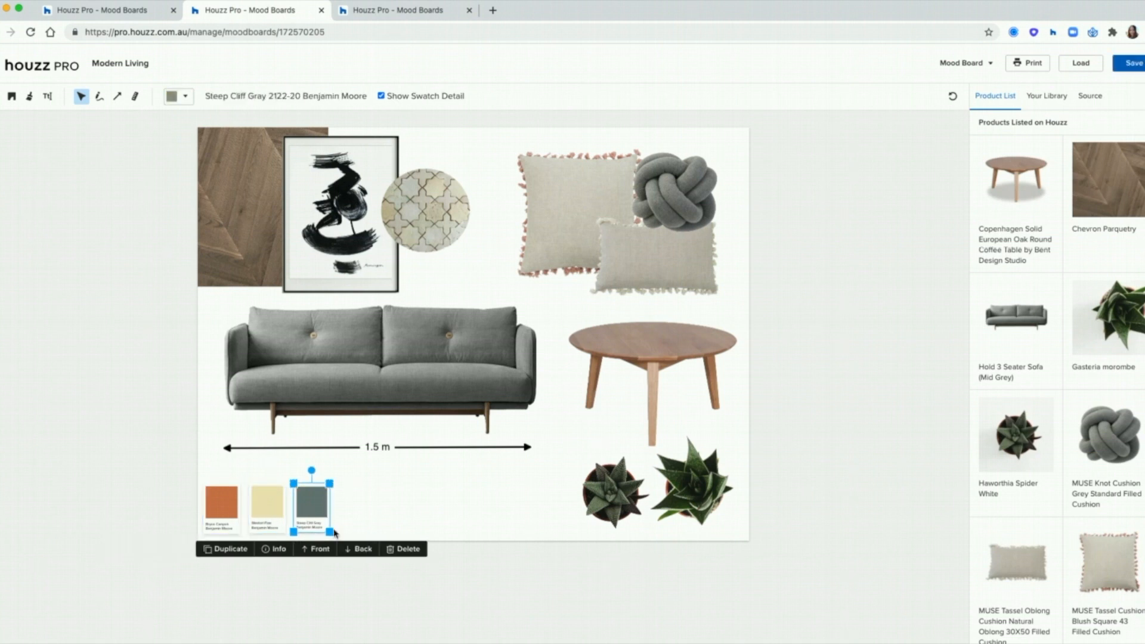
left_click_drag(328, 482, 388, 403)
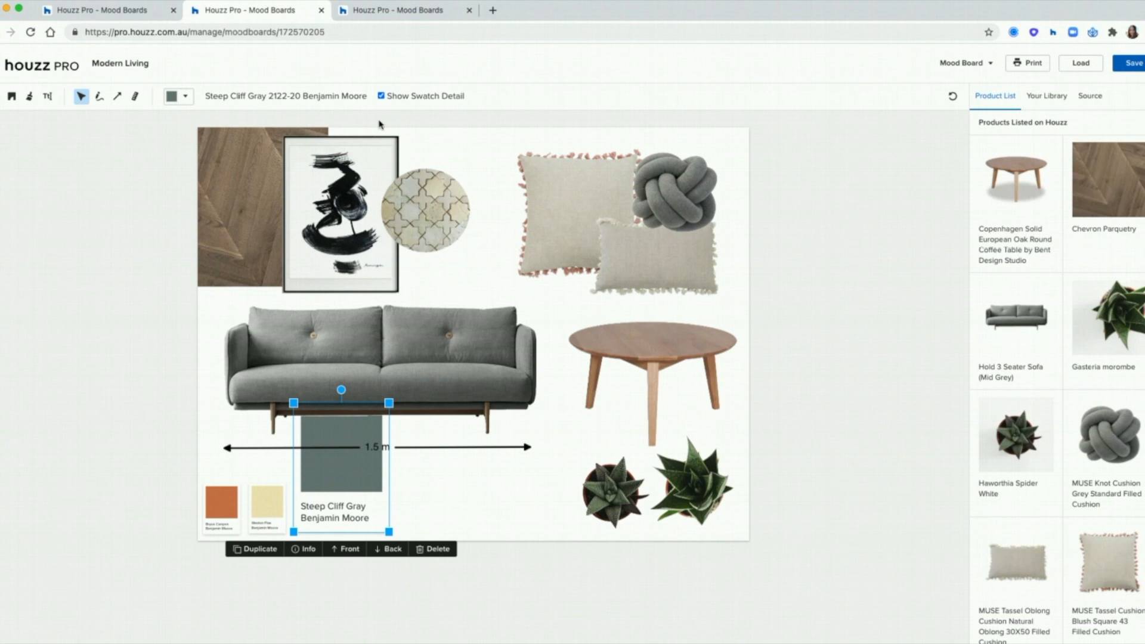
left_click(382, 96)
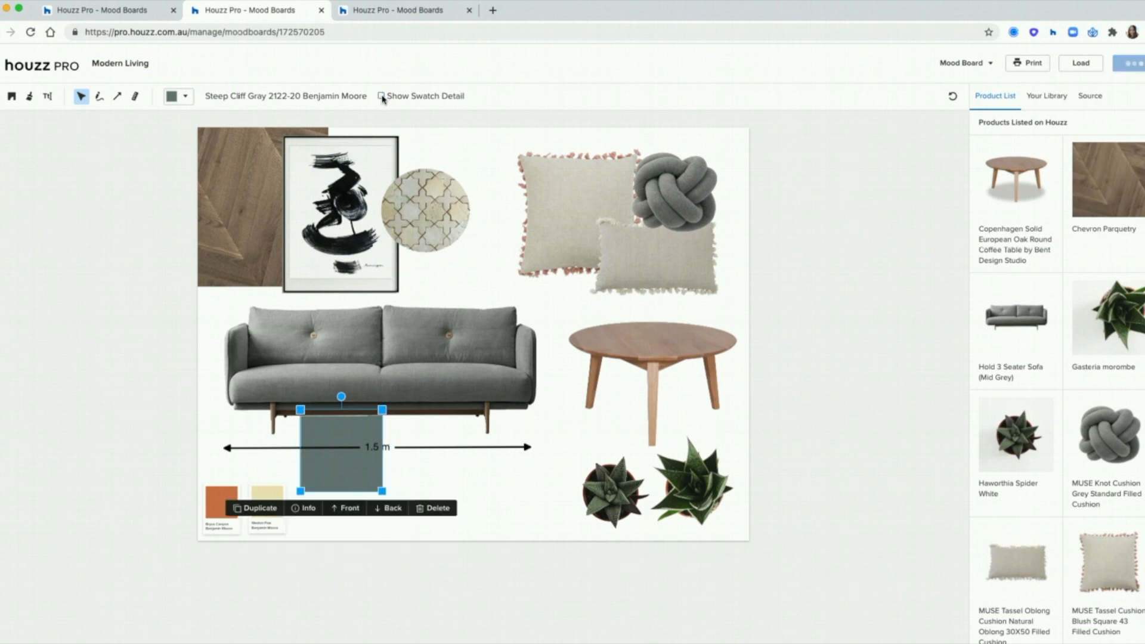
left_click_drag(344, 485, 337, 517)
left_click_drag(374, 443, 330, 487)
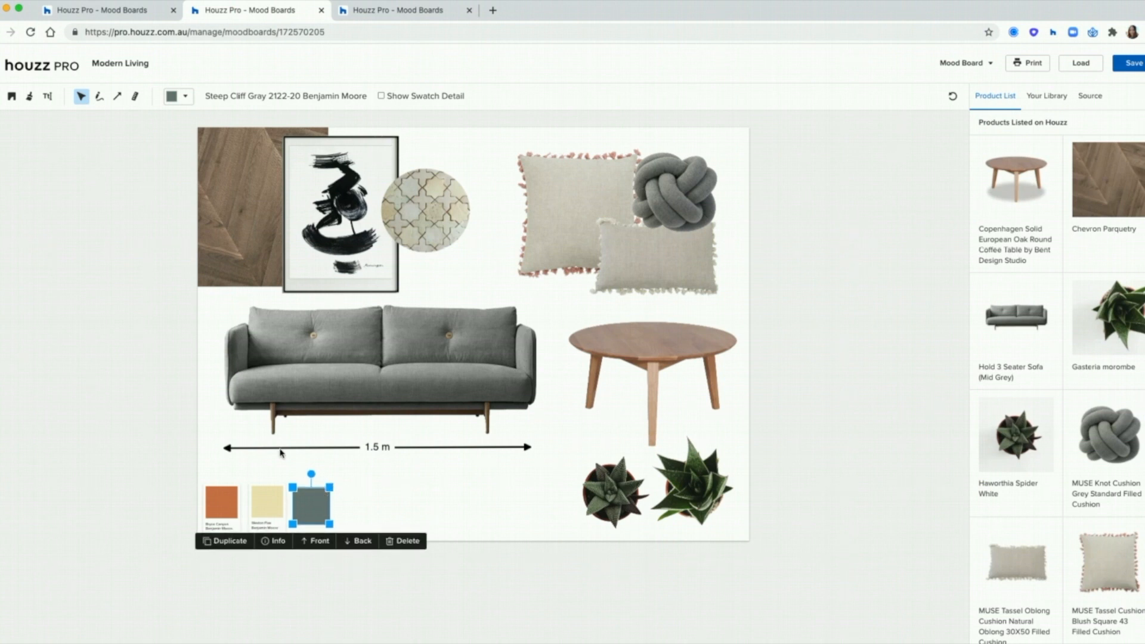
left_click(108, 149)
Step: Add a 'Living Room' label in Montserrat beside the paint swatches and enlarge it
left_click(50, 97)
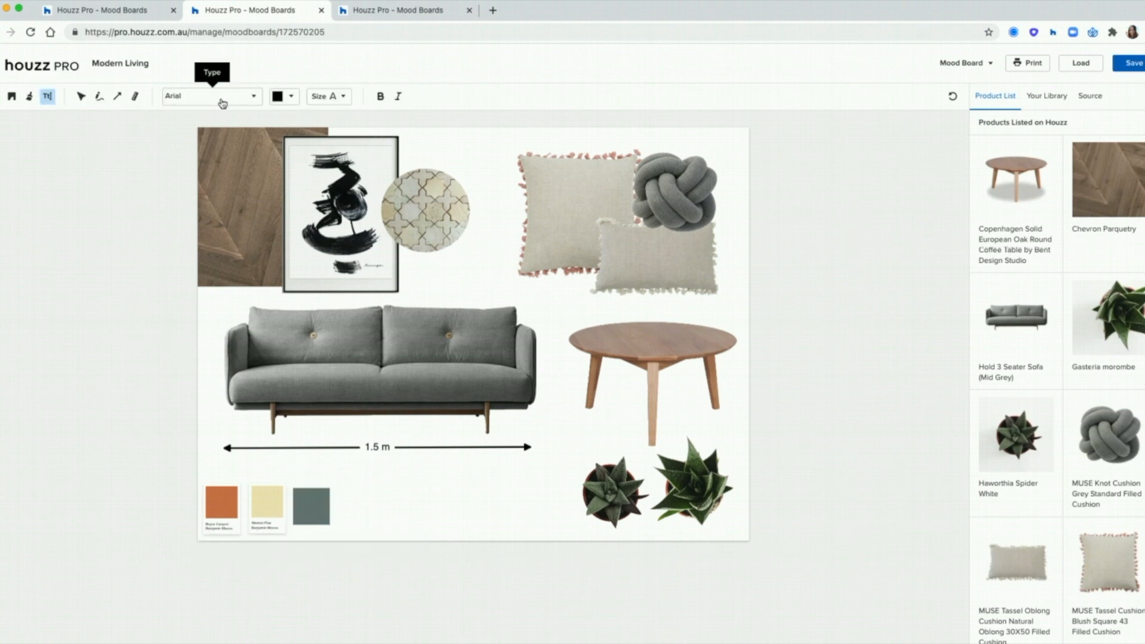
scroll(215, 170, "down", 3)
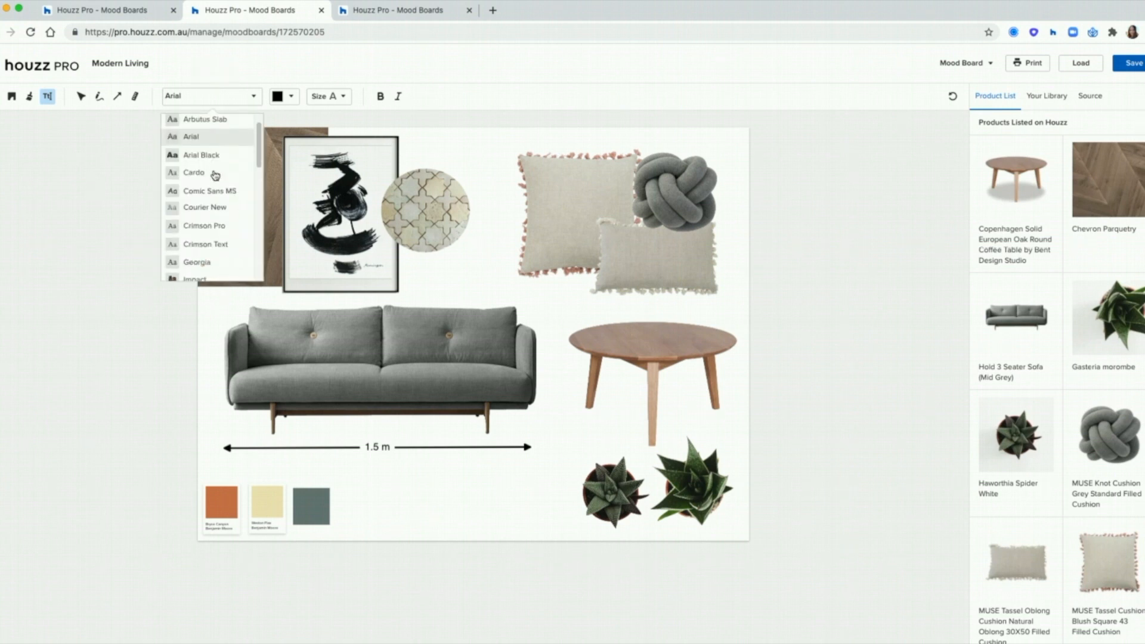
left_click(202, 175)
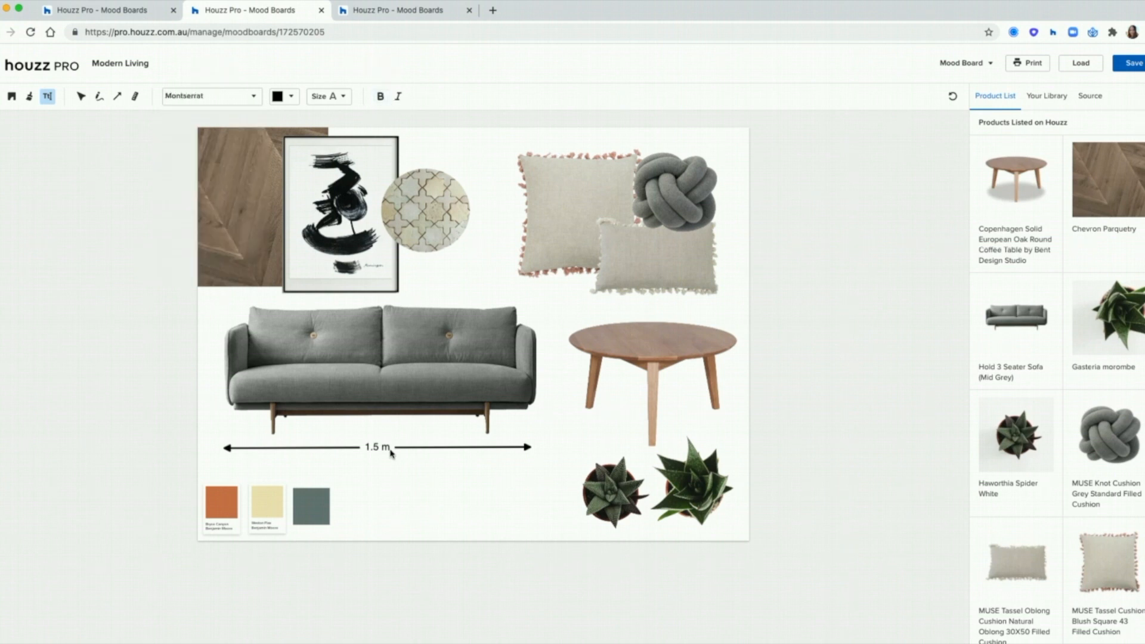
left_click(468, 495)
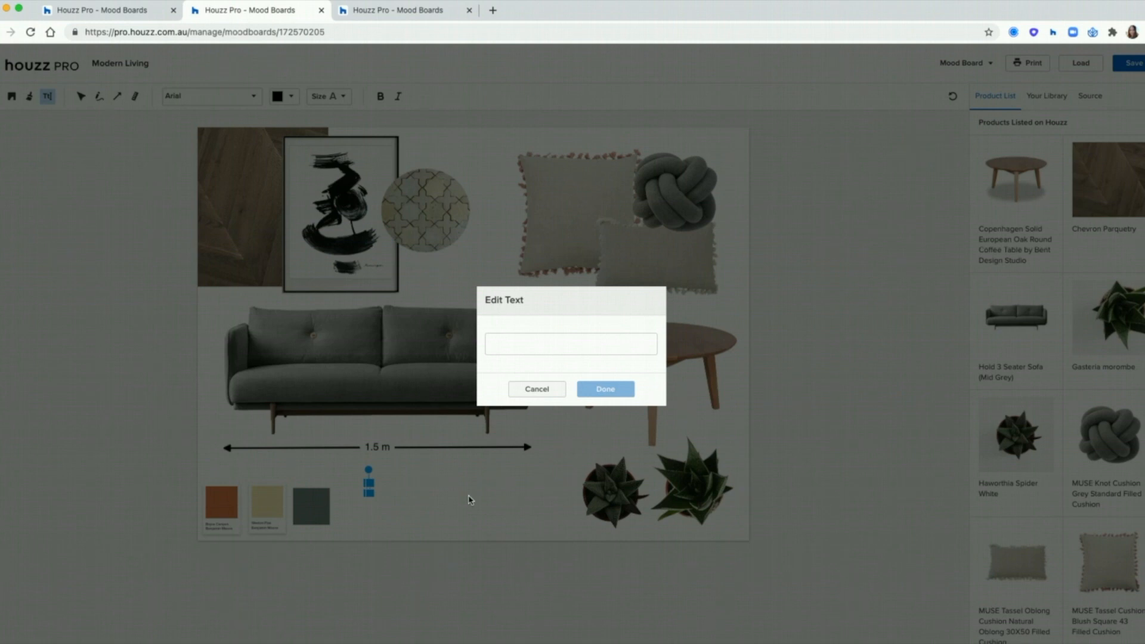
type("Living L")
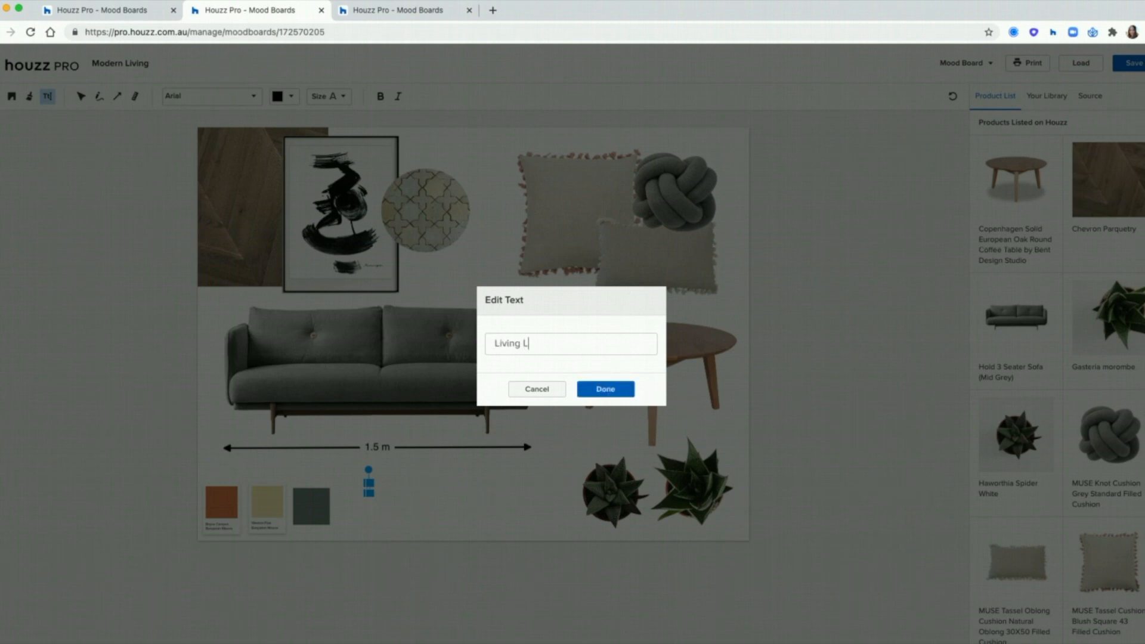
key("BackSpace")
type("Room")
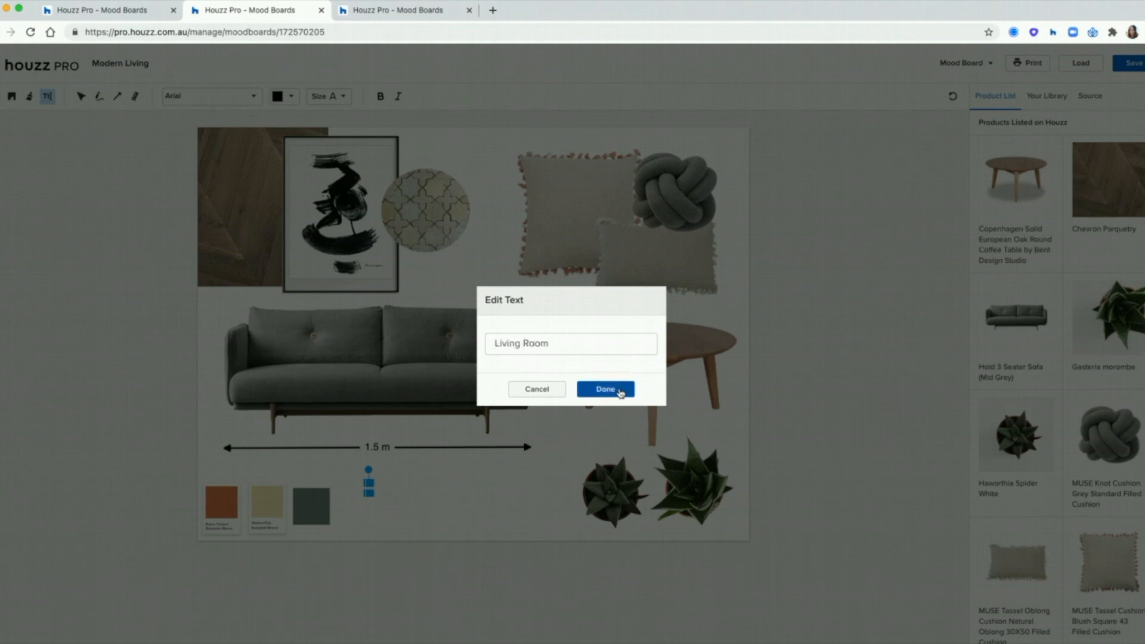
left_click(617, 390)
left_click_drag(401, 495, 477, 508)
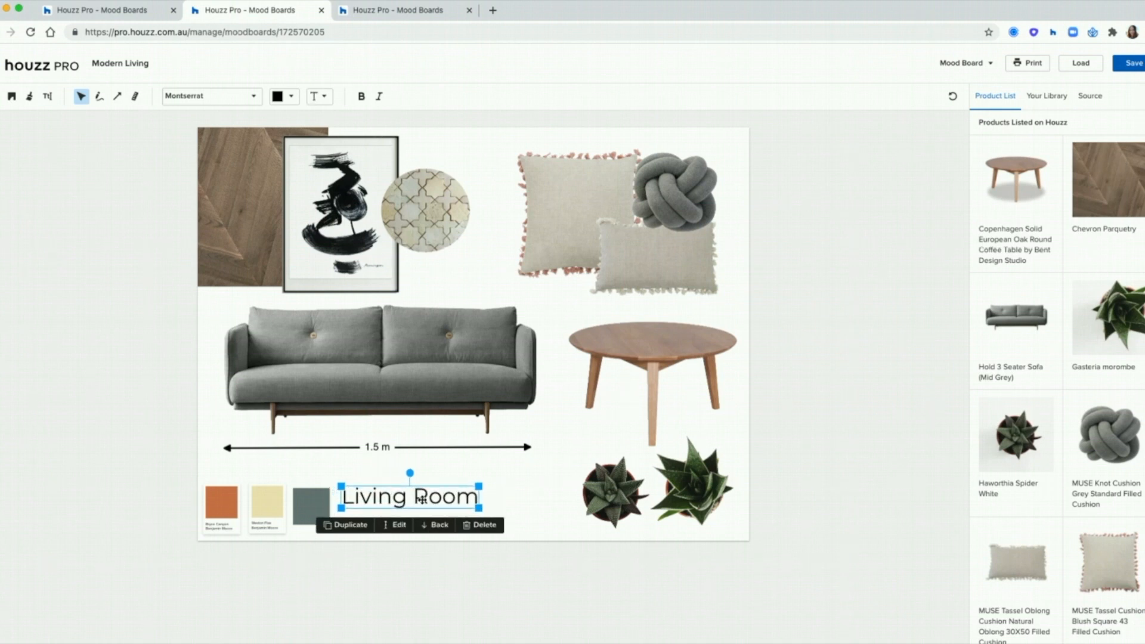
left_click(153, 379)
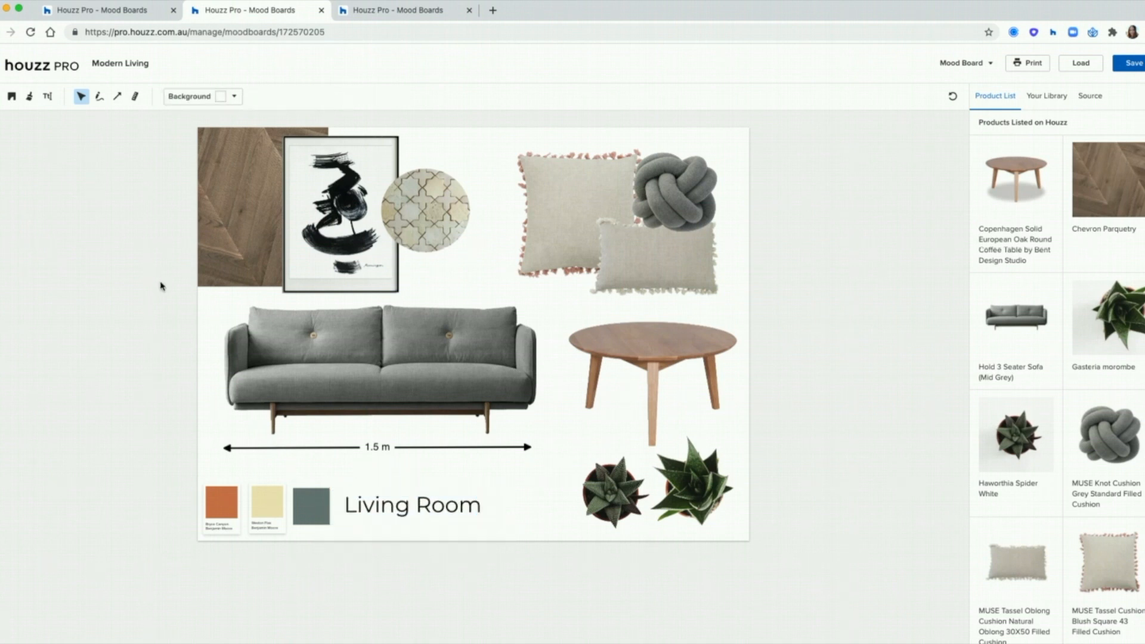
left_click(98, 96)
Step: Draw a bar-ended vertical 18 cm measurement line beside the tasselled cushion and save the board
left_click(121, 102)
left_click(227, 97)
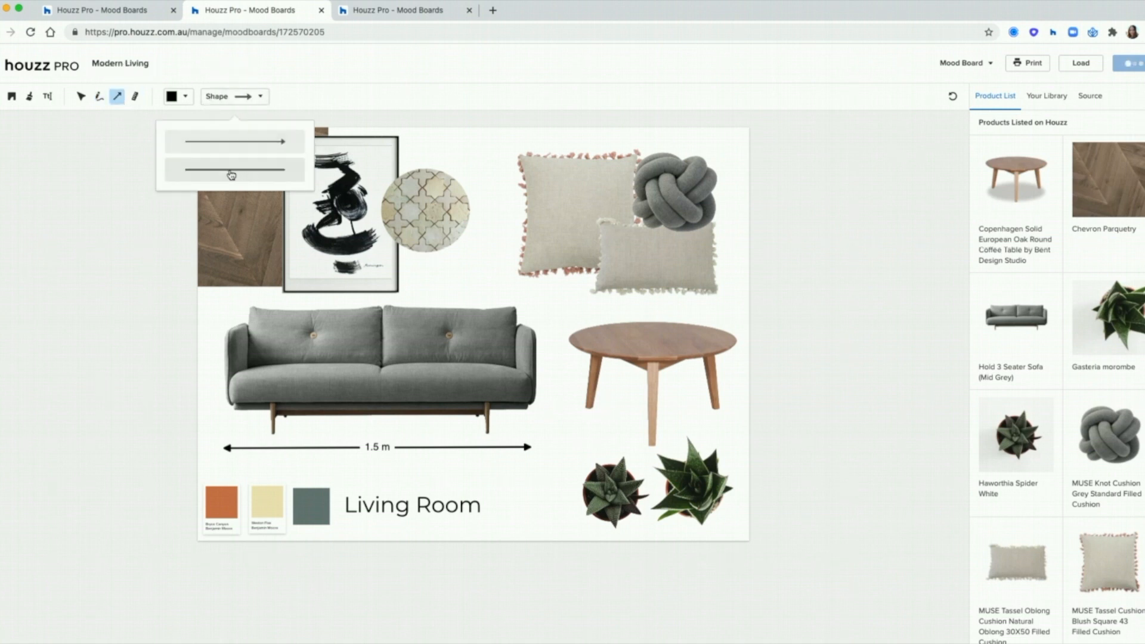
left_click(134, 96)
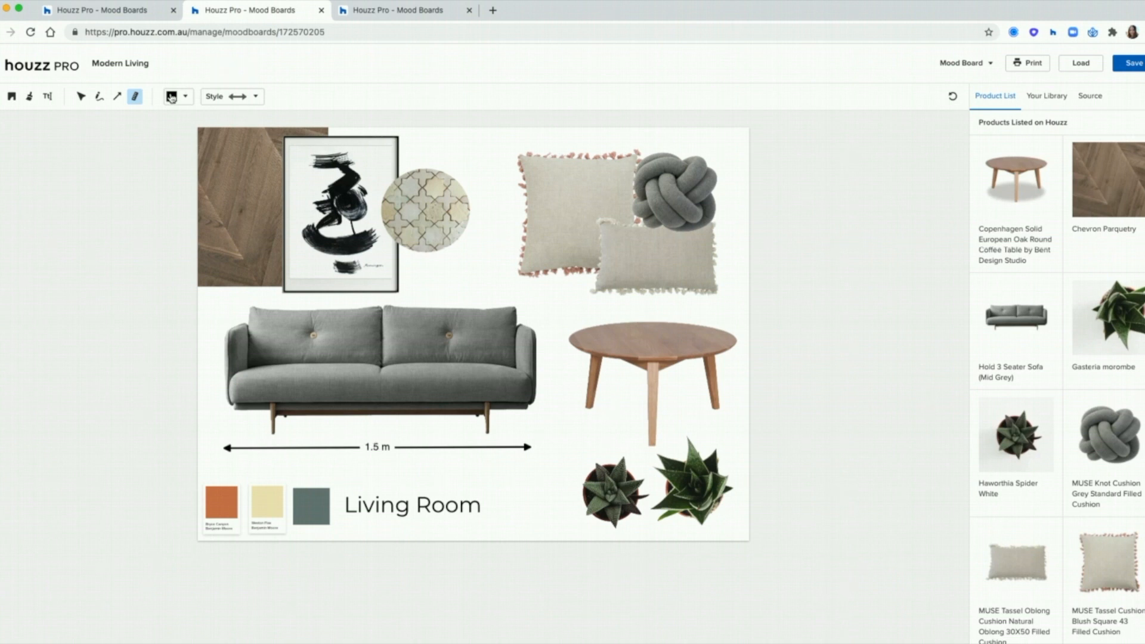
left_click(205, 100)
left_click(260, 178)
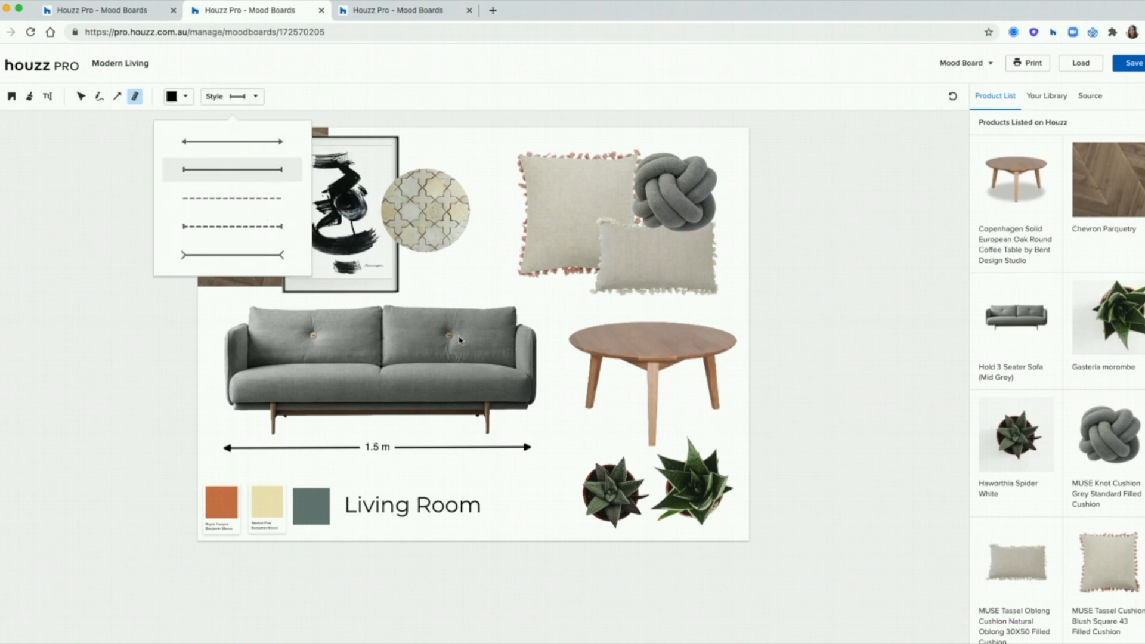
left_click_drag(507, 159, 506, 279)
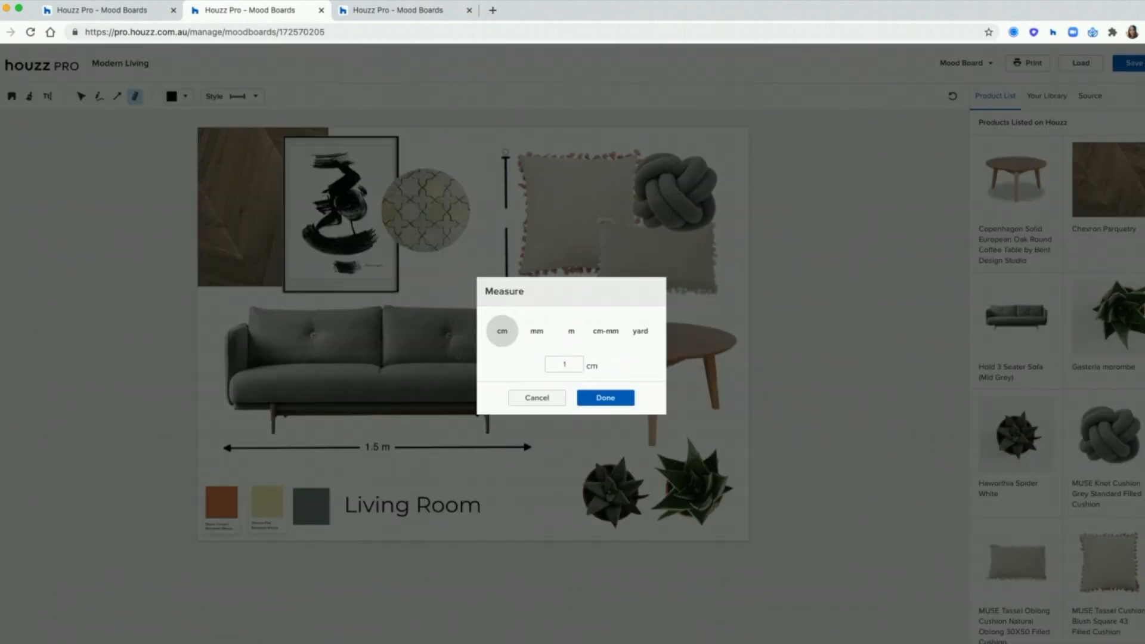
type("18")
left_click(599, 399)
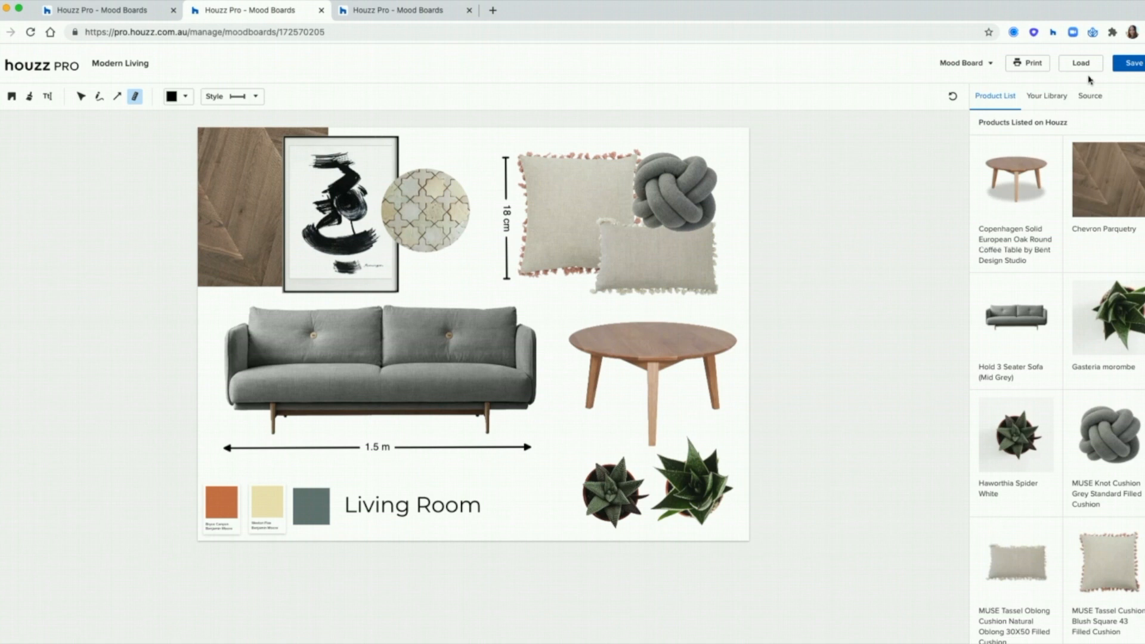
left_click(1130, 65)
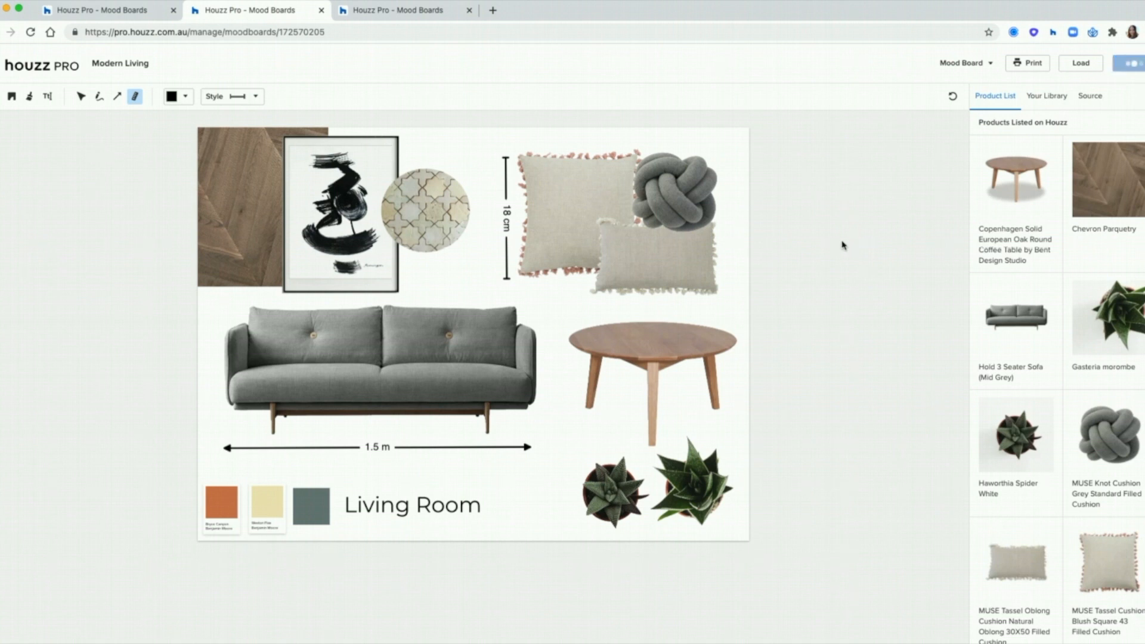
Step: Preview the board's printable PDF, cancel printing, and bring up the Mood Board options menu
left_click(1035, 64)
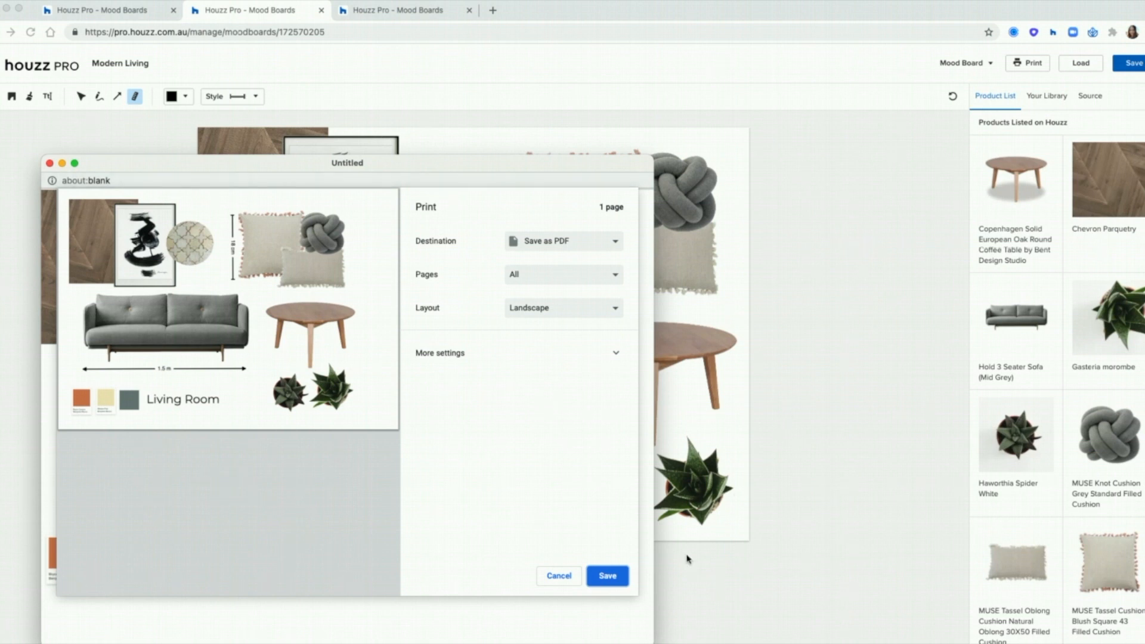
left_click(572, 583)
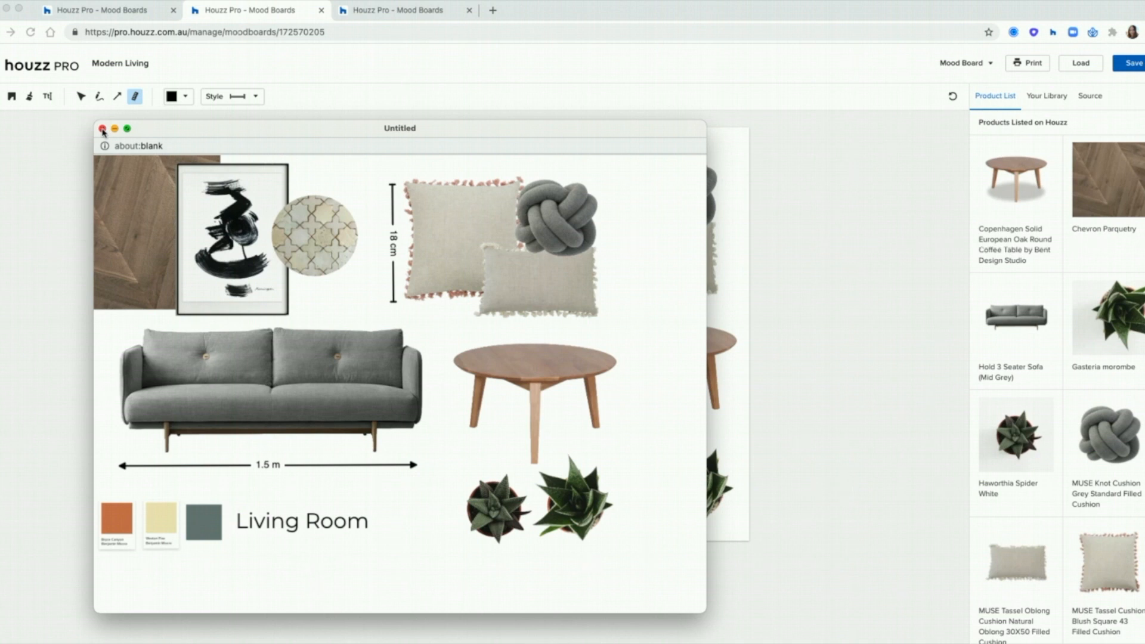
left_click(103, 127)
left_click(990, 63)
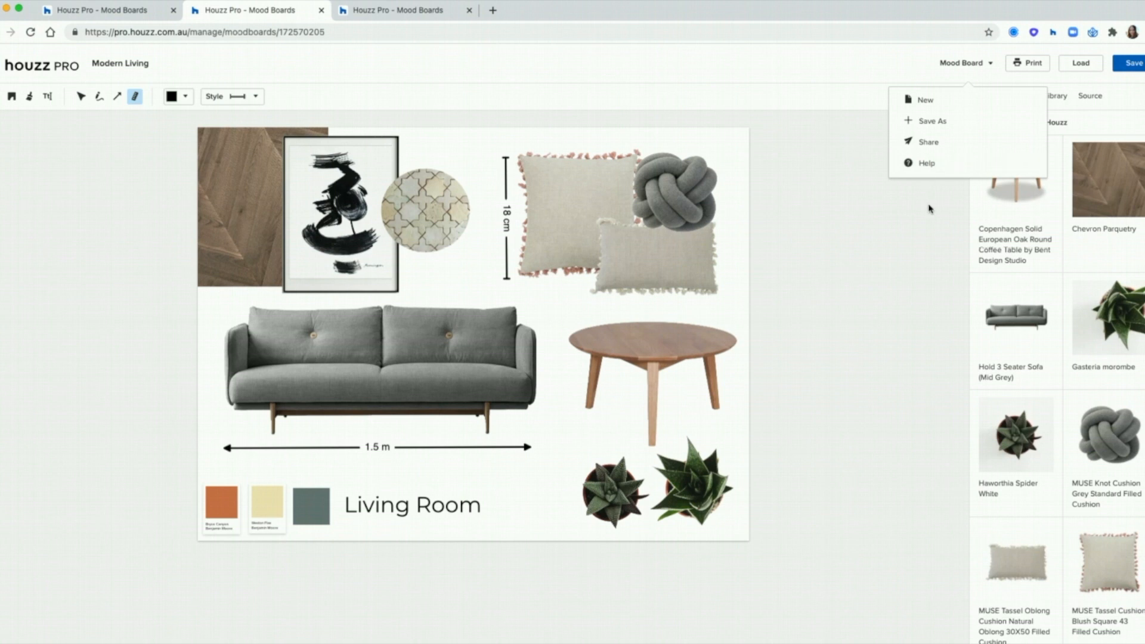
Step: Dismiss the Mood Board menu and close the two extra mood board tabs
left_click(917, 283)
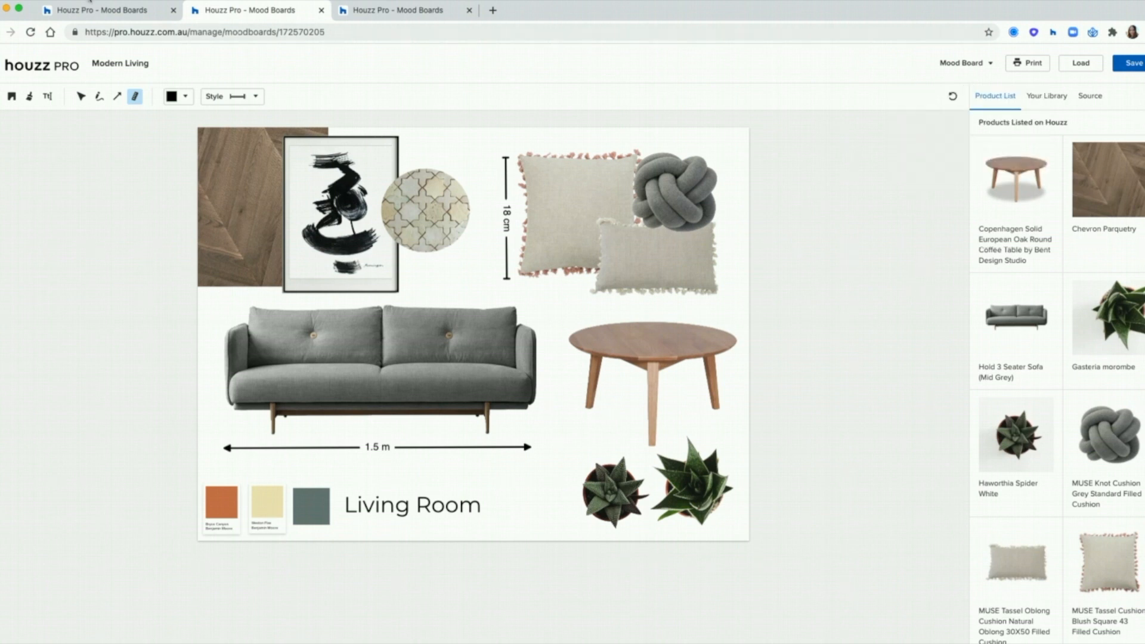
left_click(105, 18)
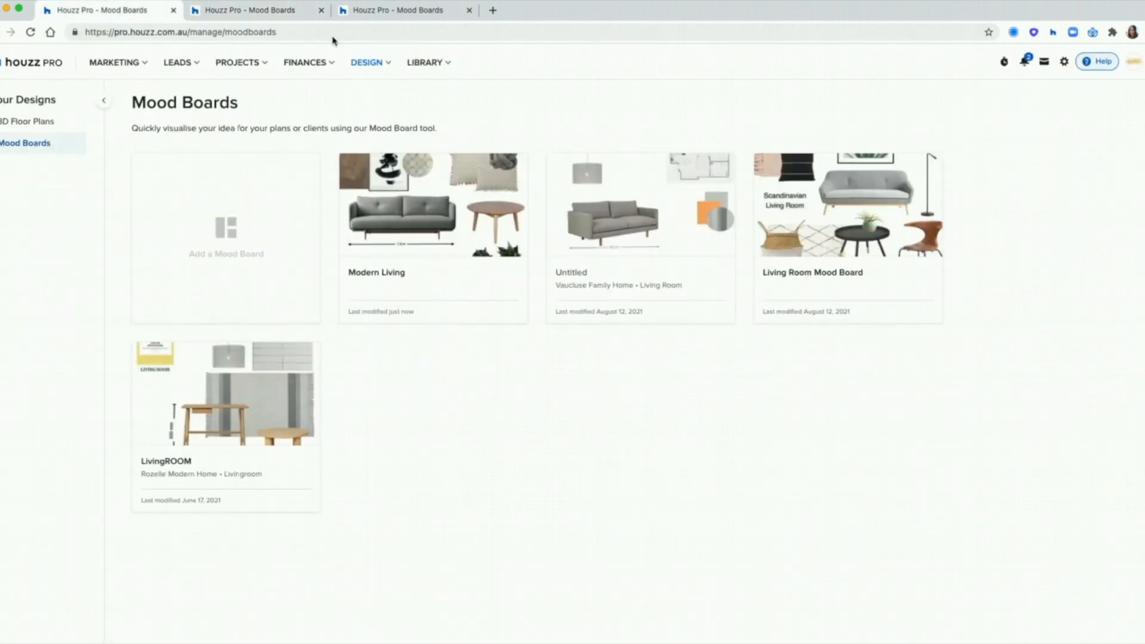
left_click(321, 10)
left_click(321, 10)
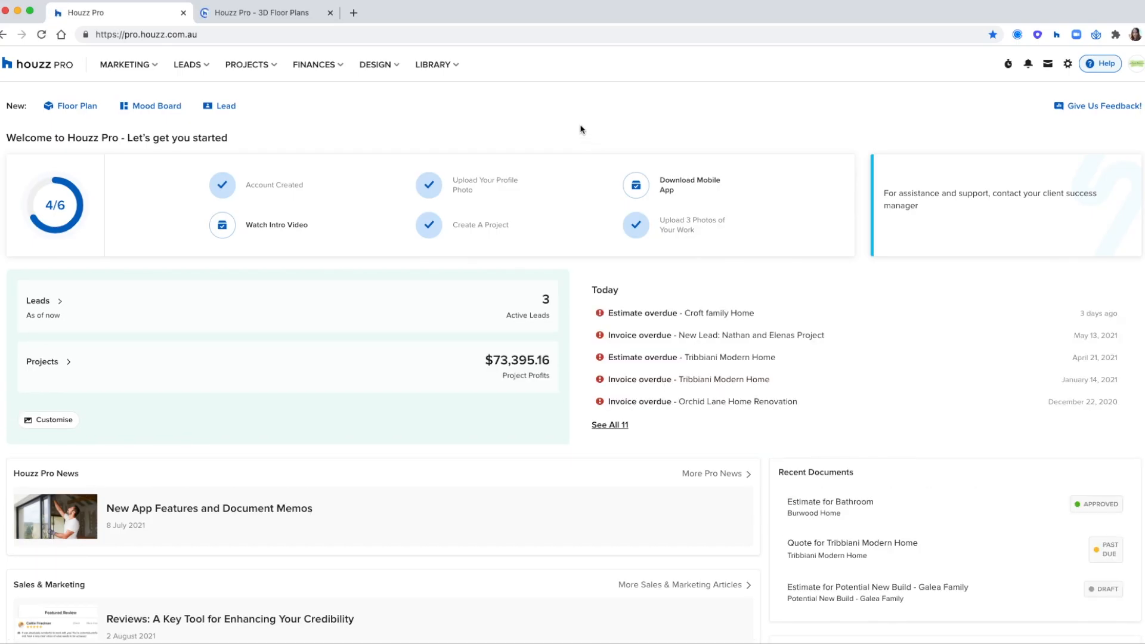
Step: Go to Design > 3D Floor Plans and add a new Untitled floor plan
left_click(383, 68)
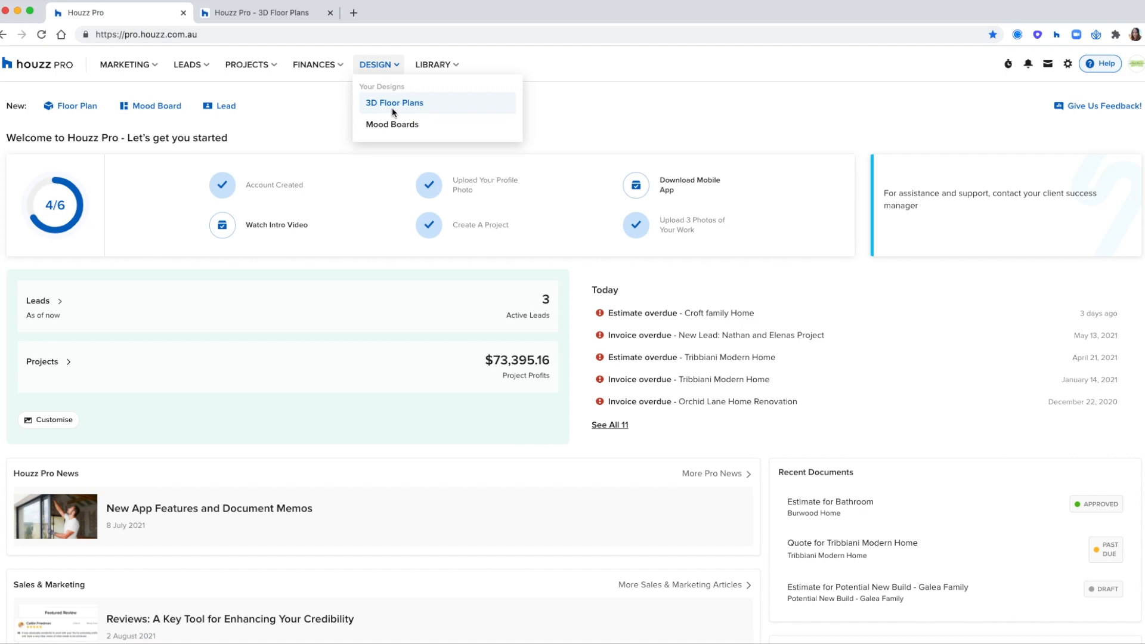
left_click(384, 104)
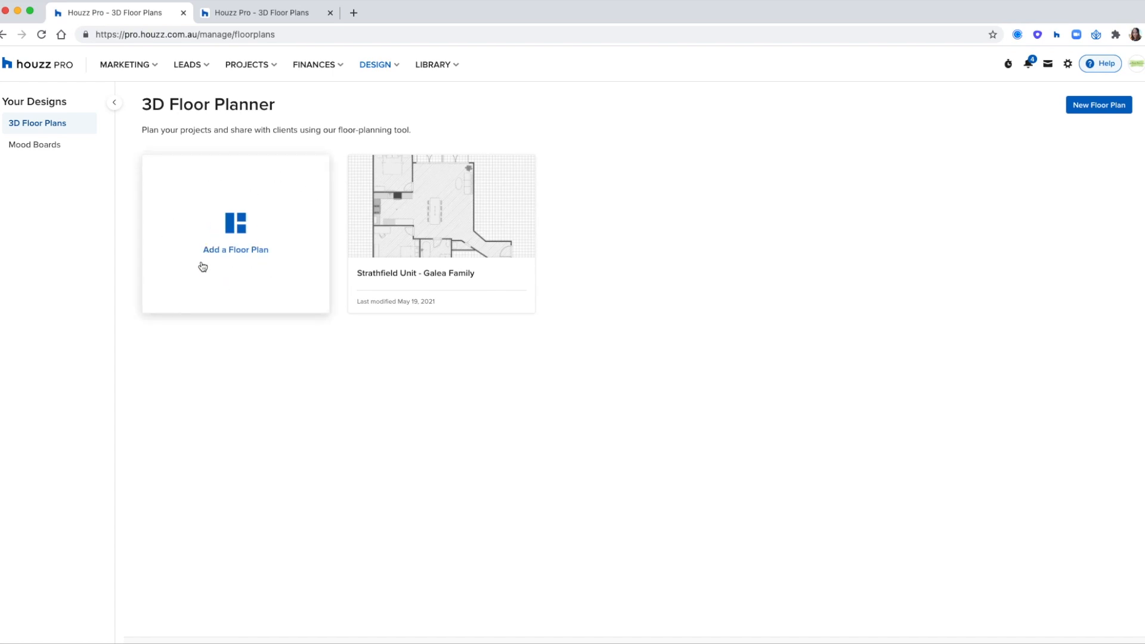
left_click(229, 227)
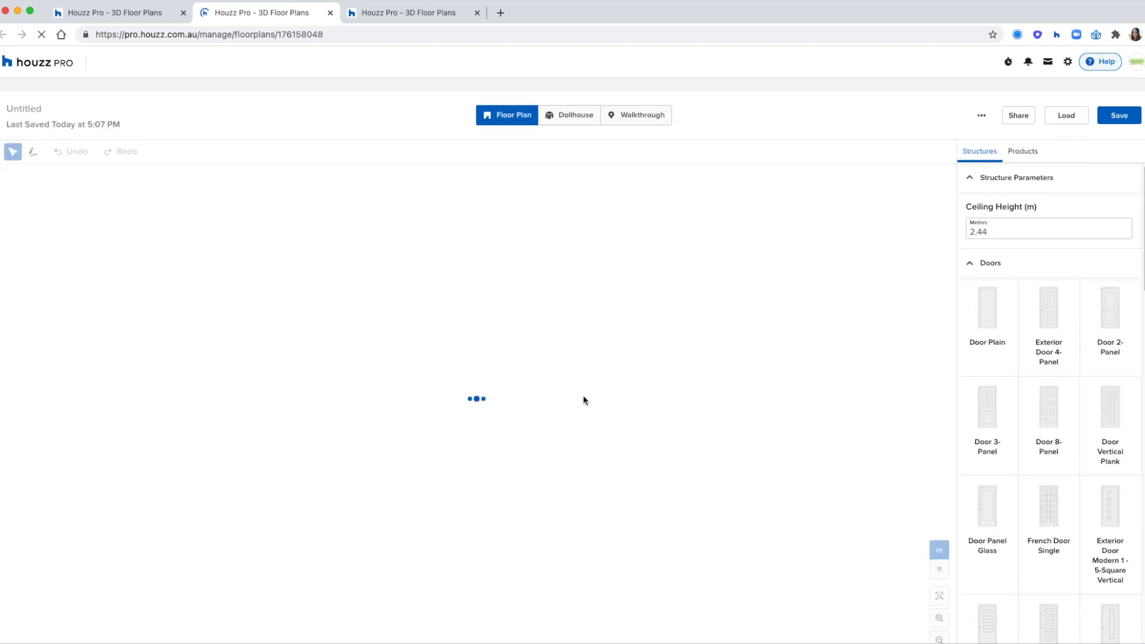
Step: Rename the floor plan to 'Bedroom for Emma'
left_click(33, 106)
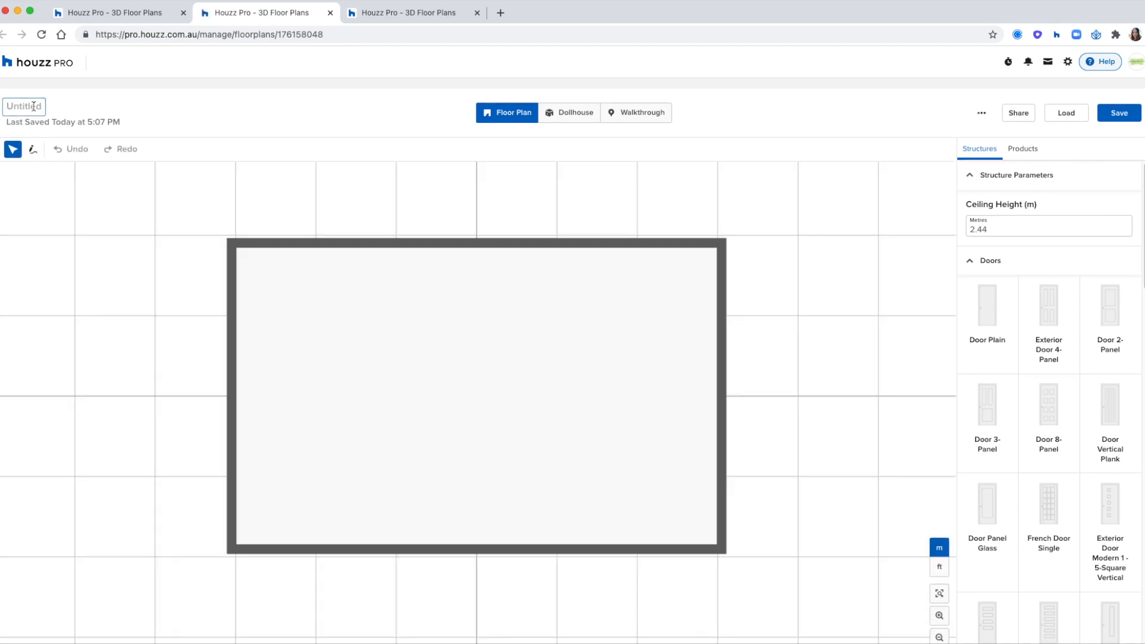
type("Bedroom")
key("Return")
type("for Emma")
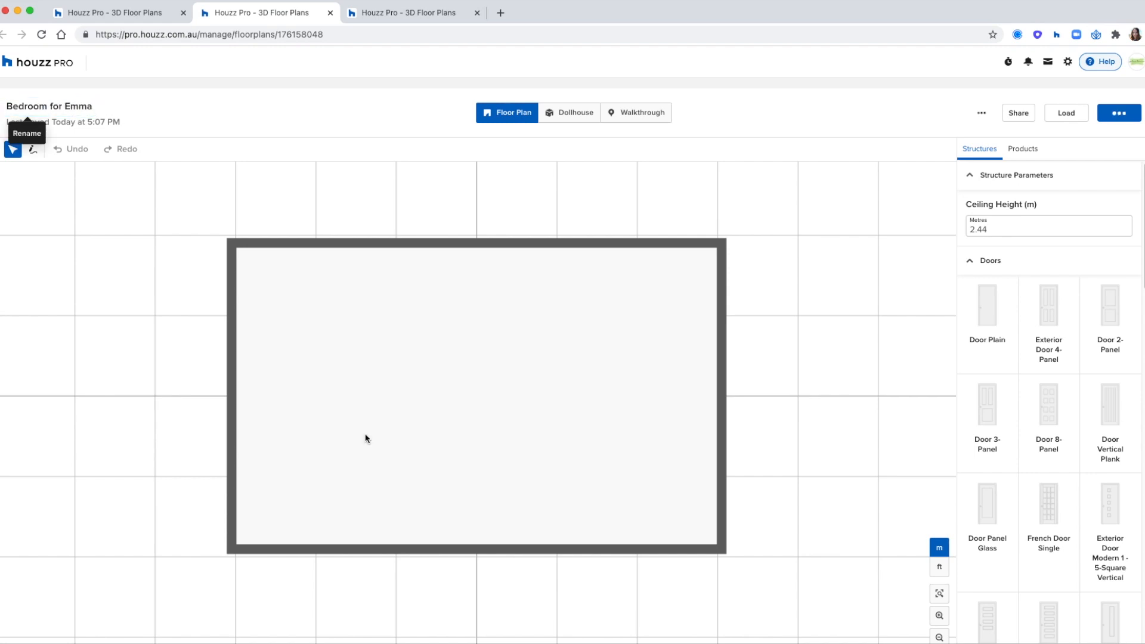
left_click(342, 338)
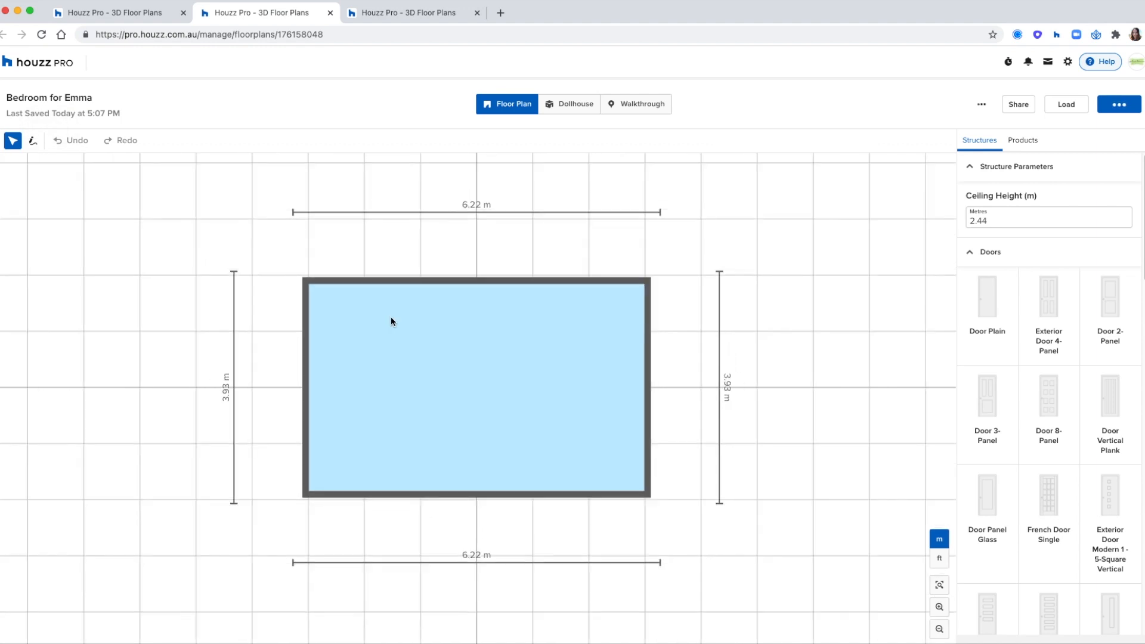
Step: Delete the default room's top and right walls
left_click(435, 281)
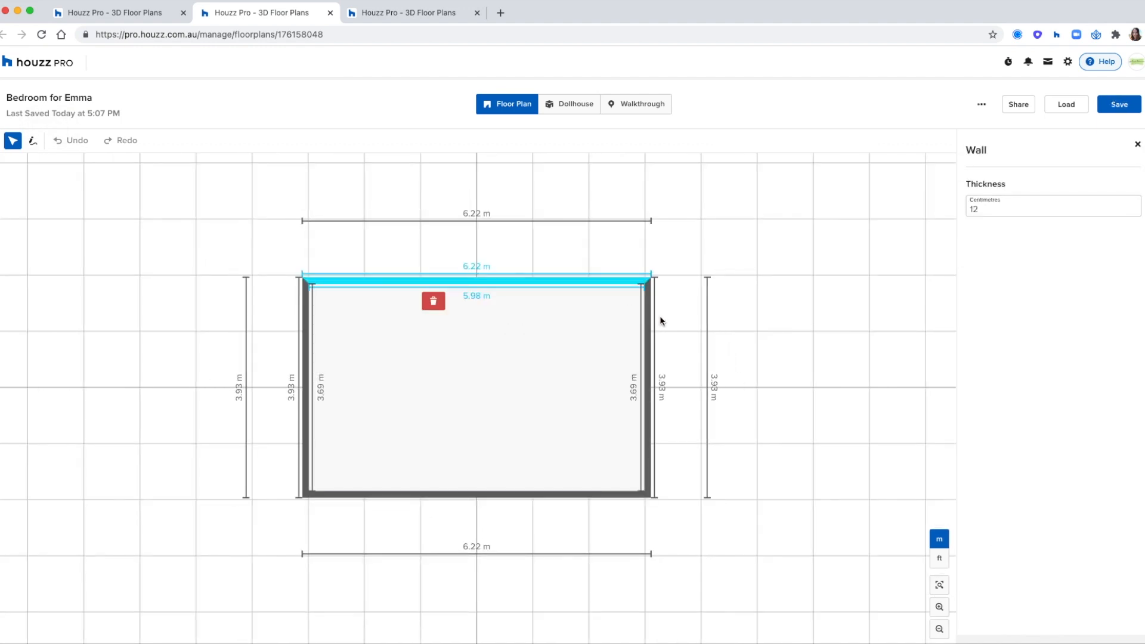
left_click(650, 325, "shift")
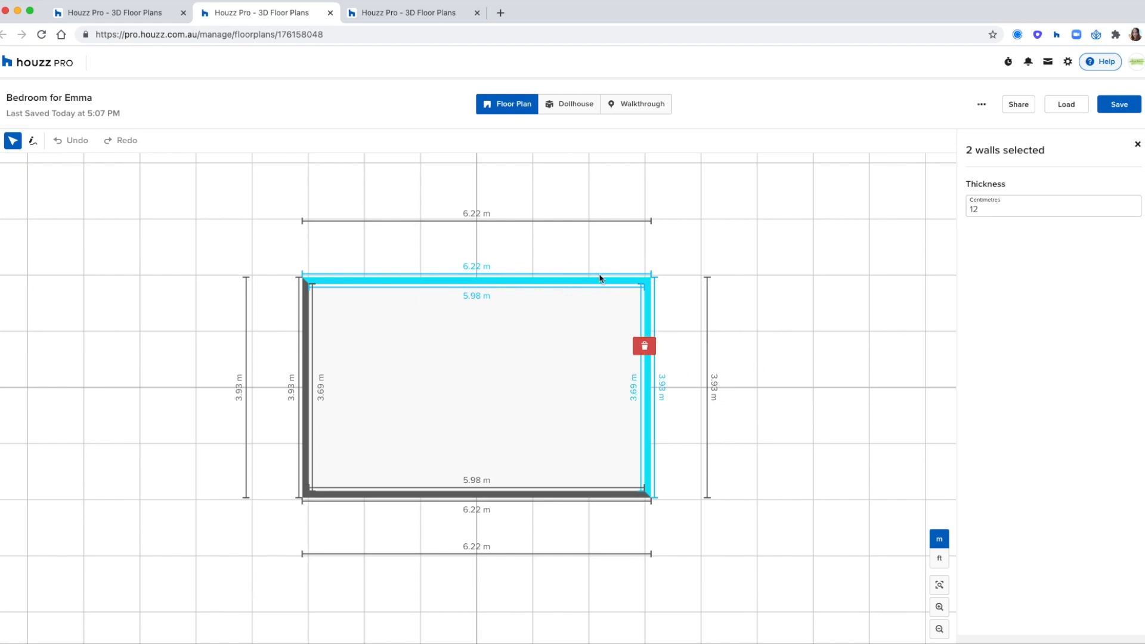
left_click(647, 347)
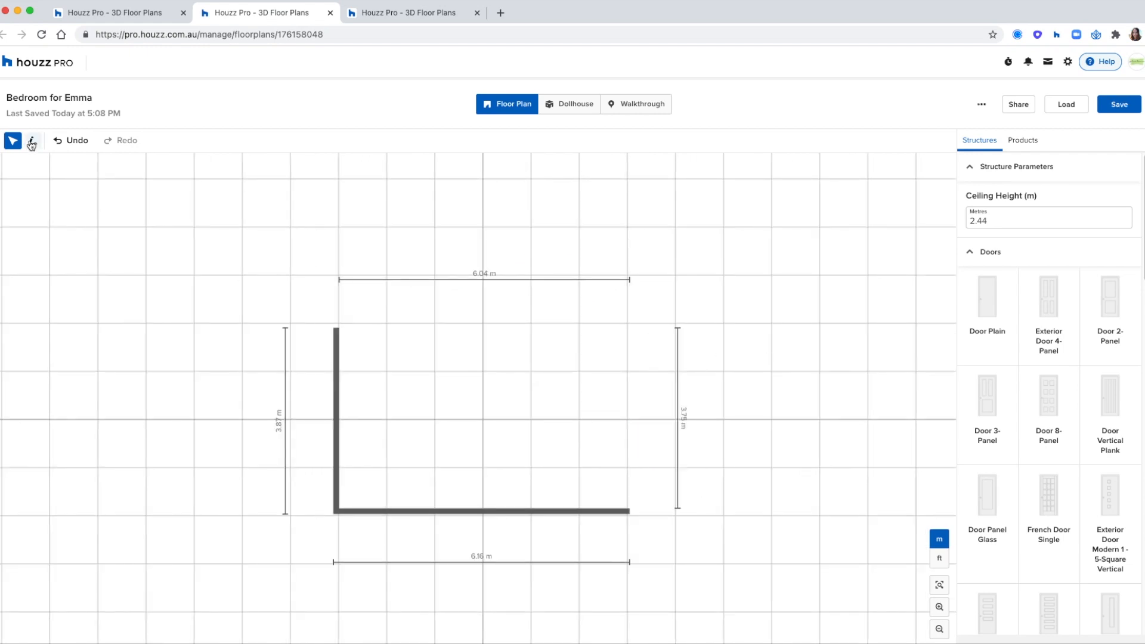
Step: Draw new walls forming a top-left notch down to the bottom-right corner, then view the Dollhouse
left_click(32, 141)
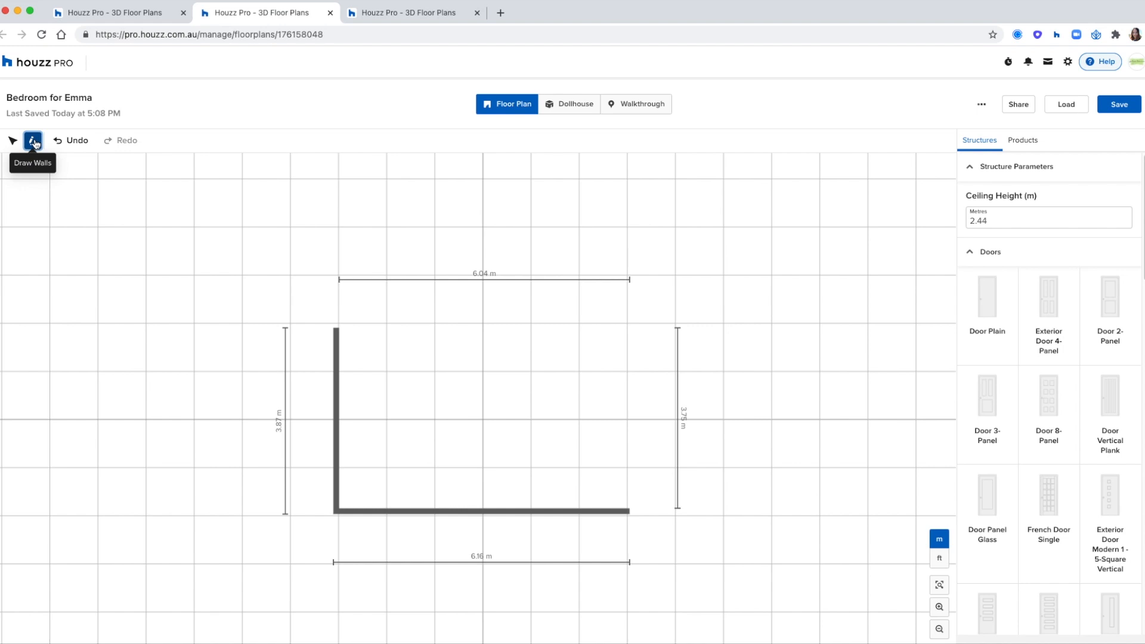
left_click(337, 328)
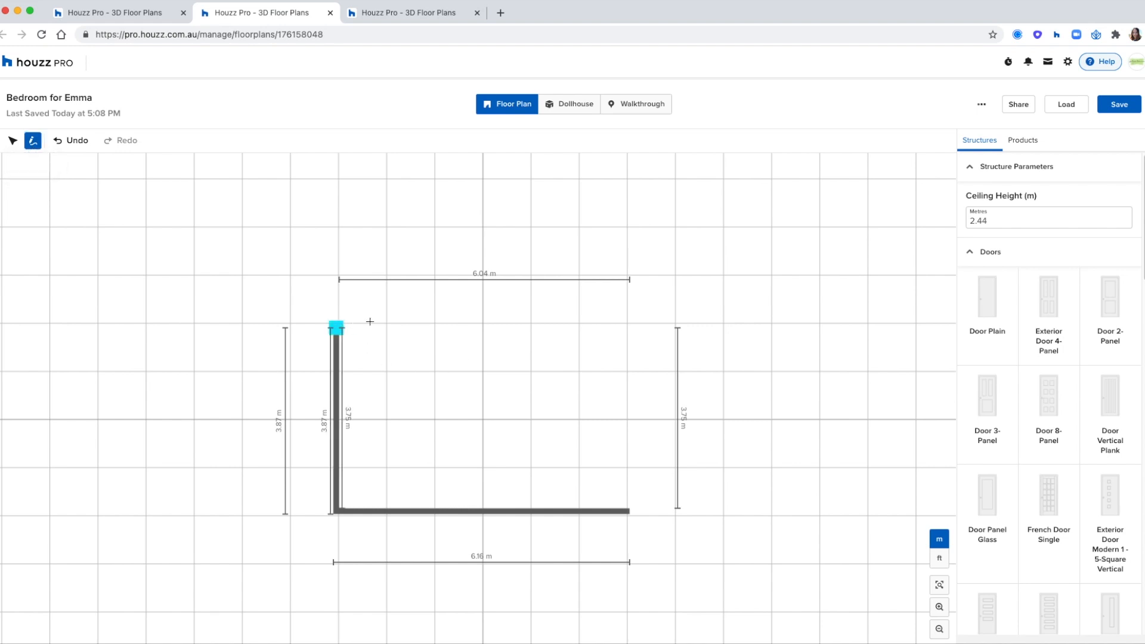
left_click(435, 328)
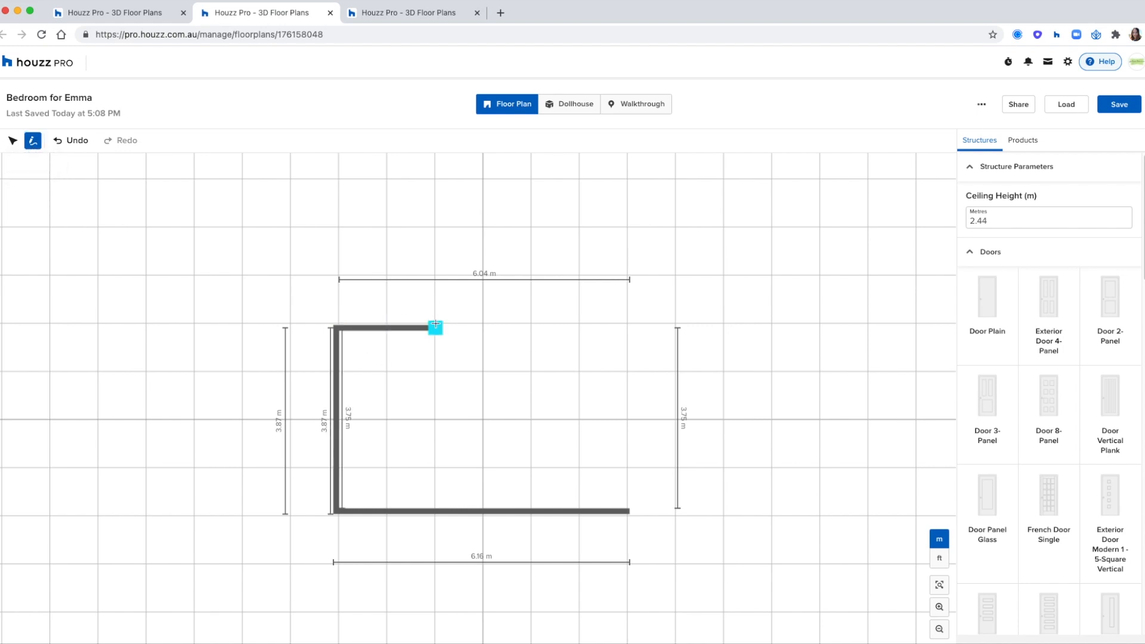
left_click(435, 226)
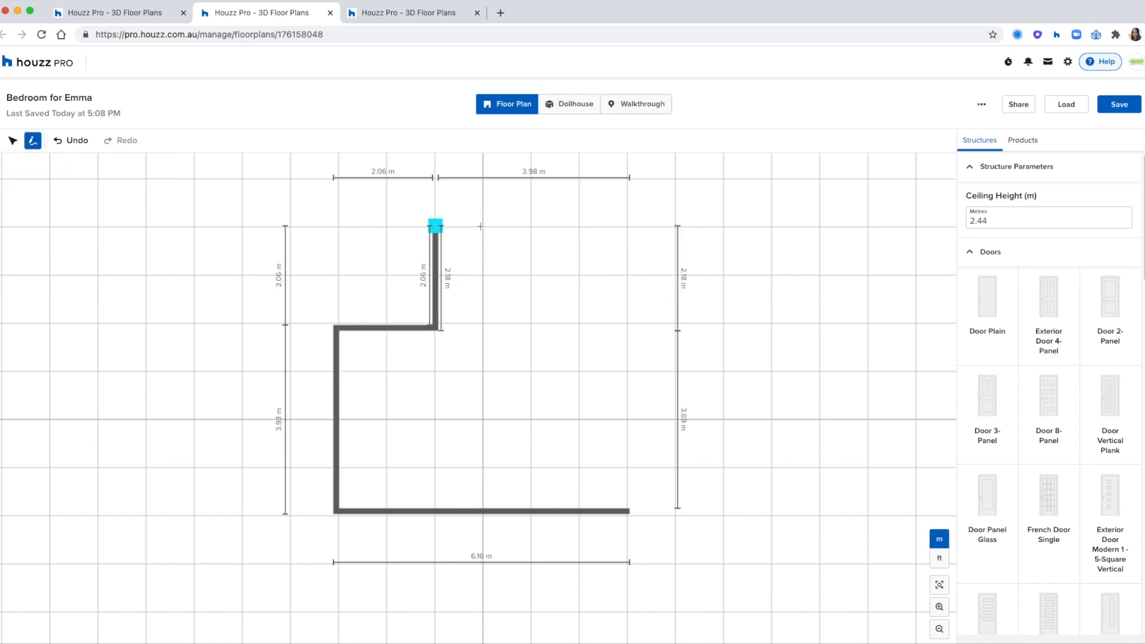
left_click(627, 226)
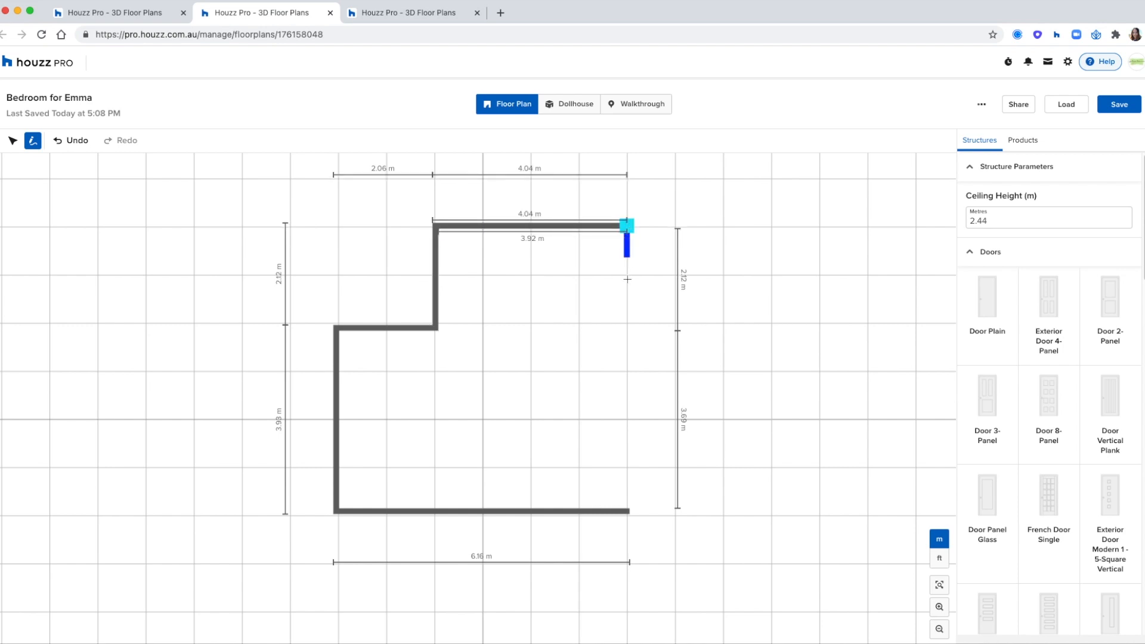
left_click(629, 508)
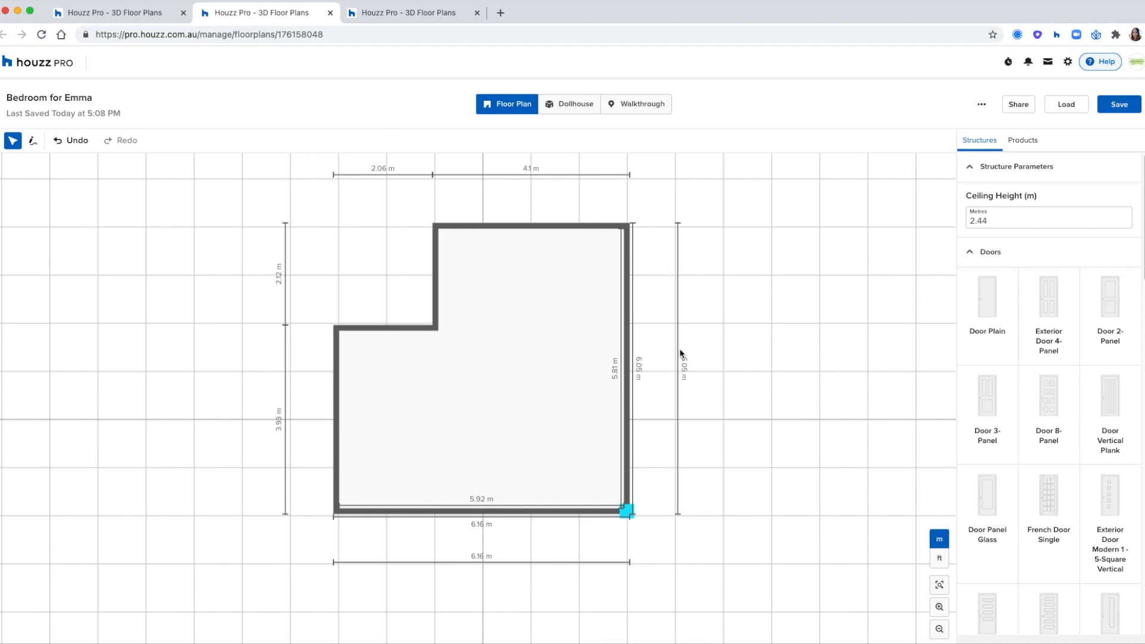
left_click(692, 363)
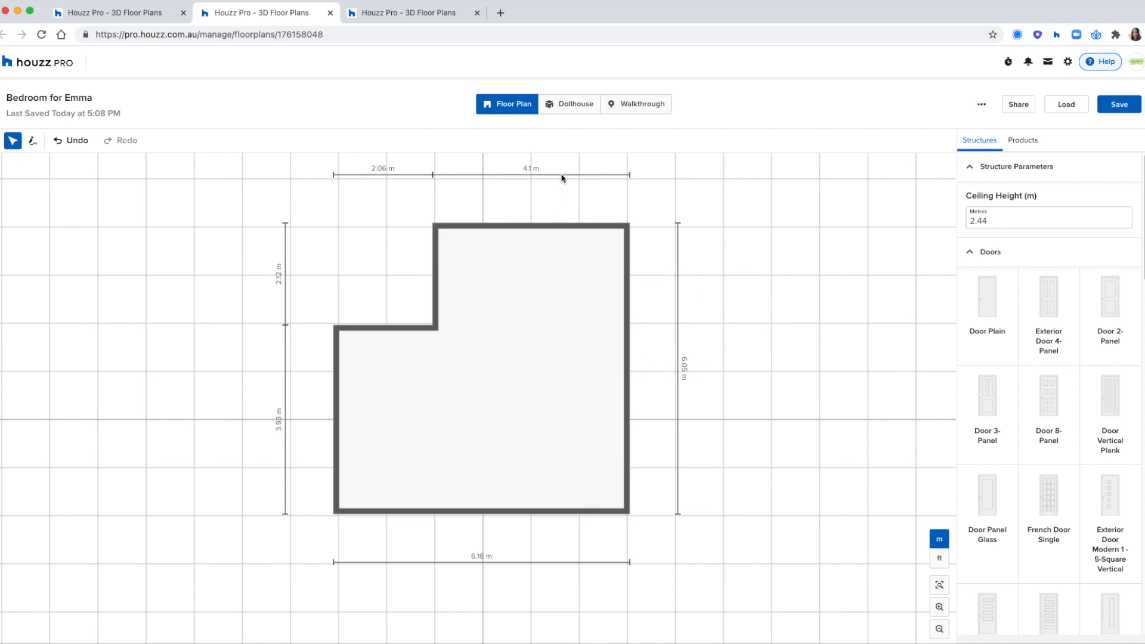
left_click(576, 105)
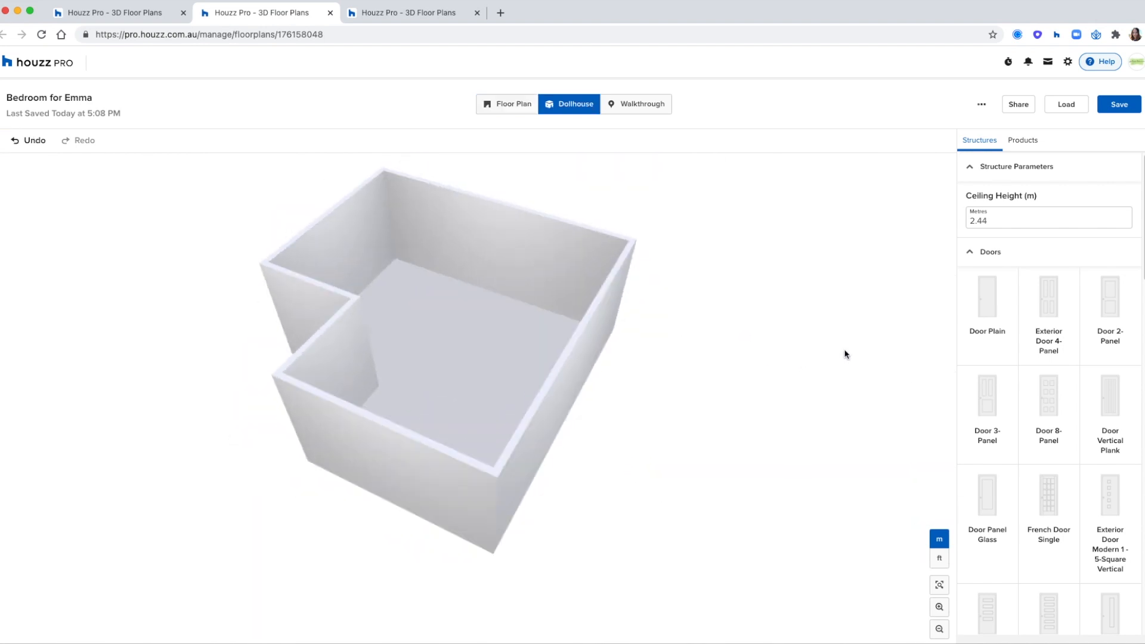
Step: Set the long back wall's size to 6.0 m in Dollhouse, then switch back to Floor Plan
left_click(477, 262)
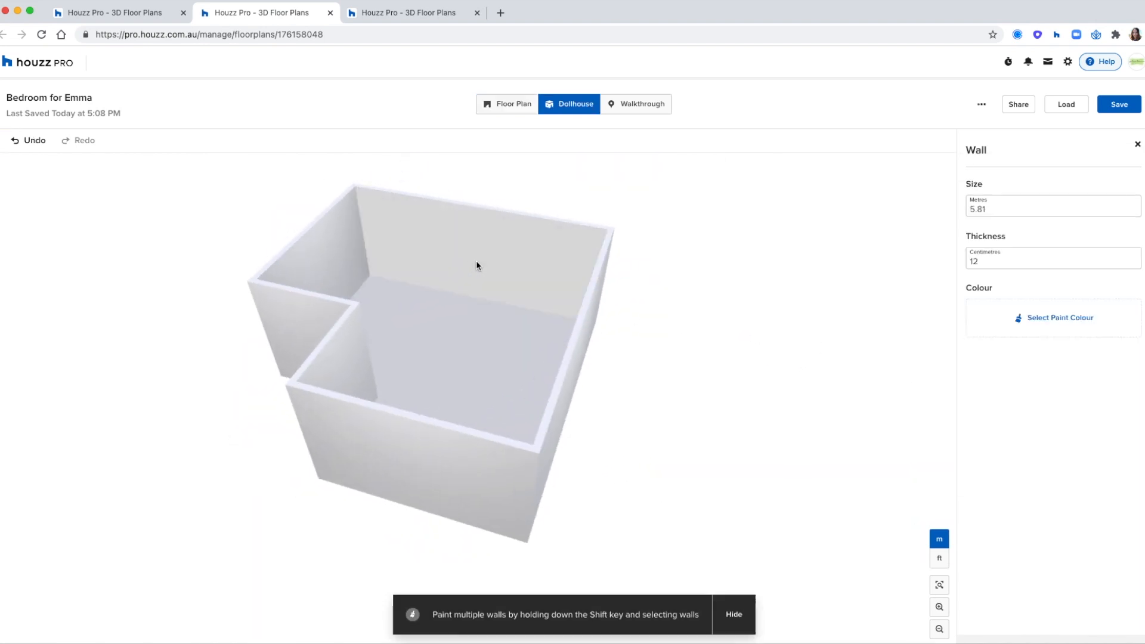
left_click_drag(994, 209, 953, 209)
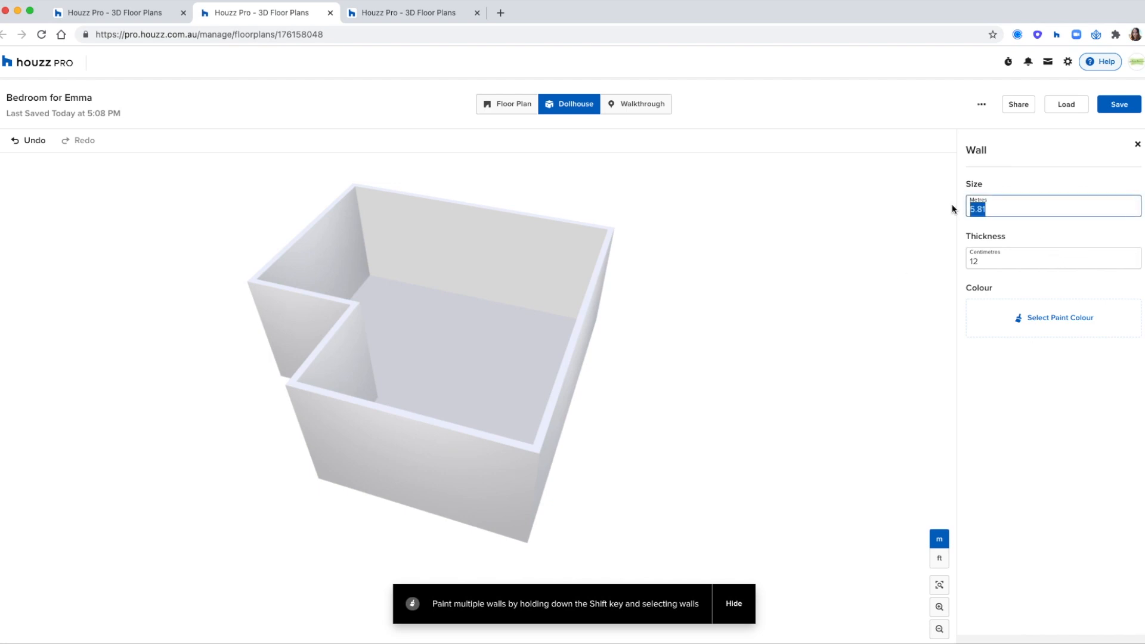
type("6")
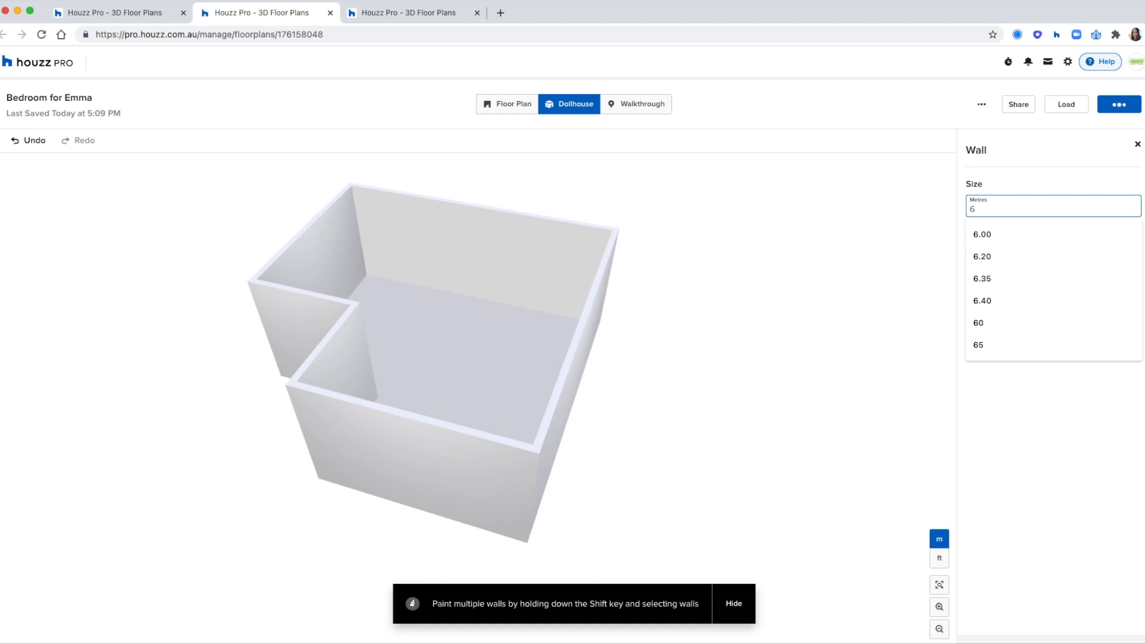
type(".0")
key("Return")
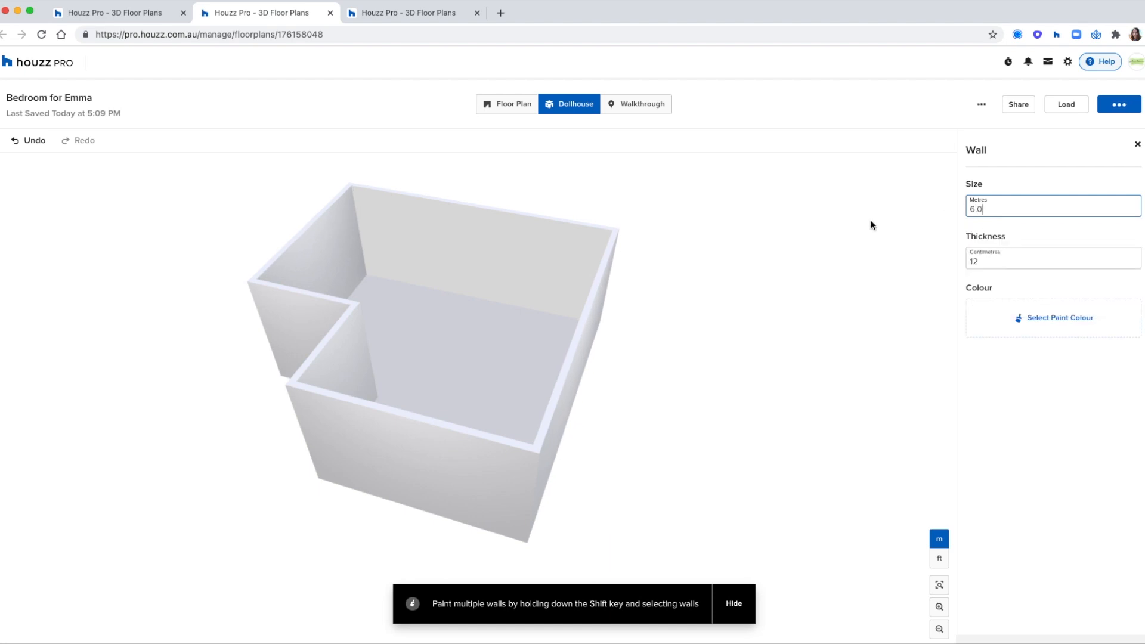
left_click(854, 254)
left_click_drag(854, 254, 704, 237)
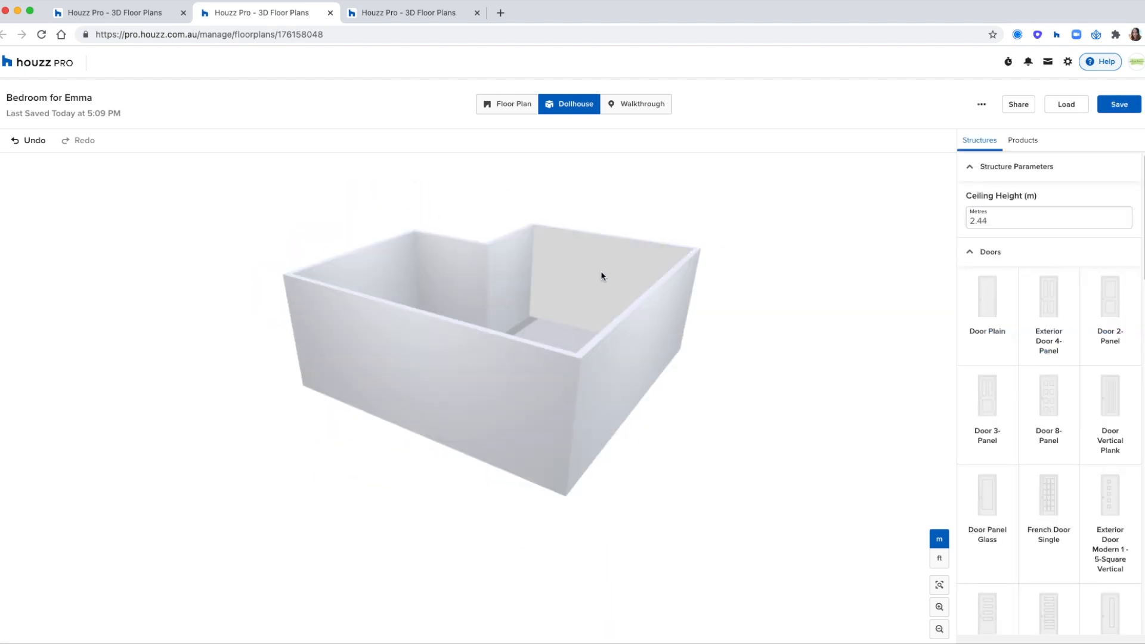
left_click(587, 280)
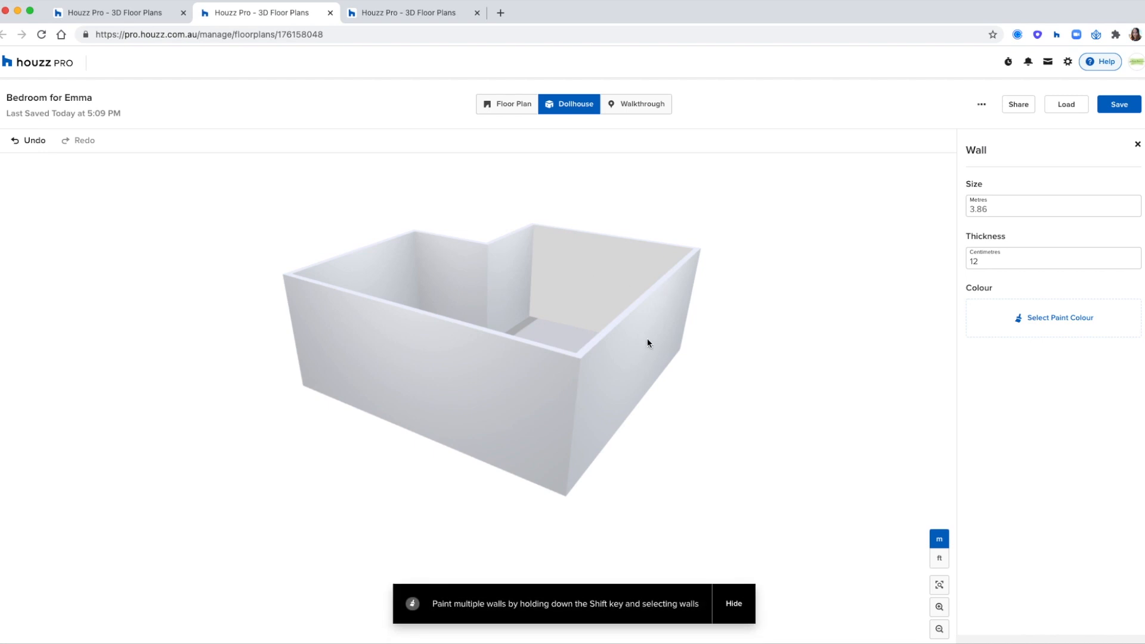
left_click_drag(665, 358, 788, 502)
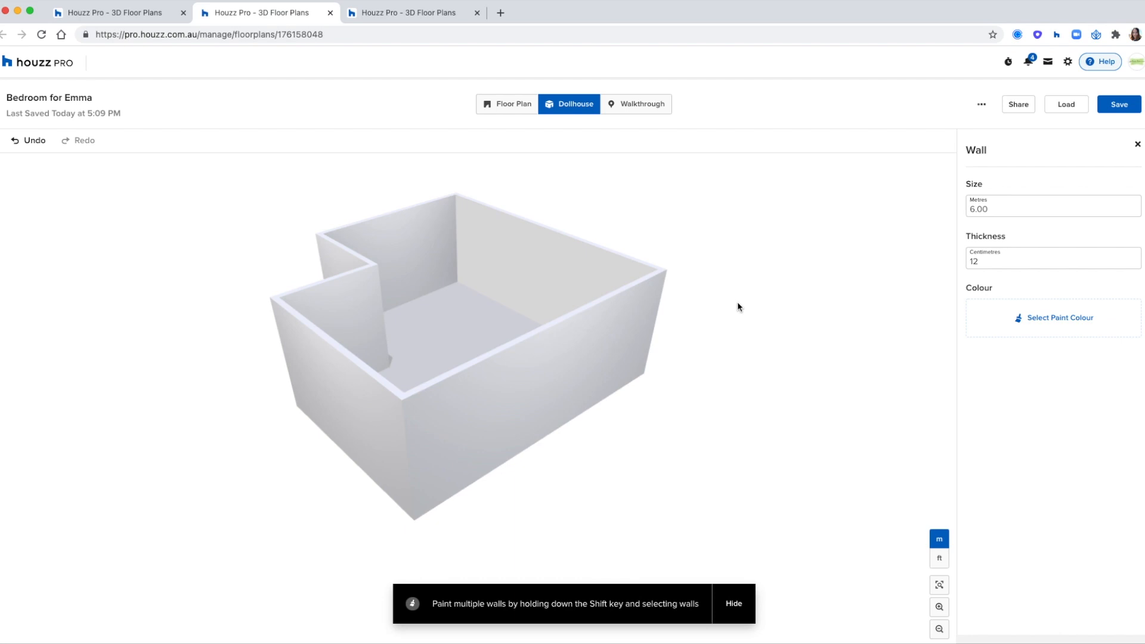
left_click(815, 349)
left_click_drag(814, 348, 762, 353)
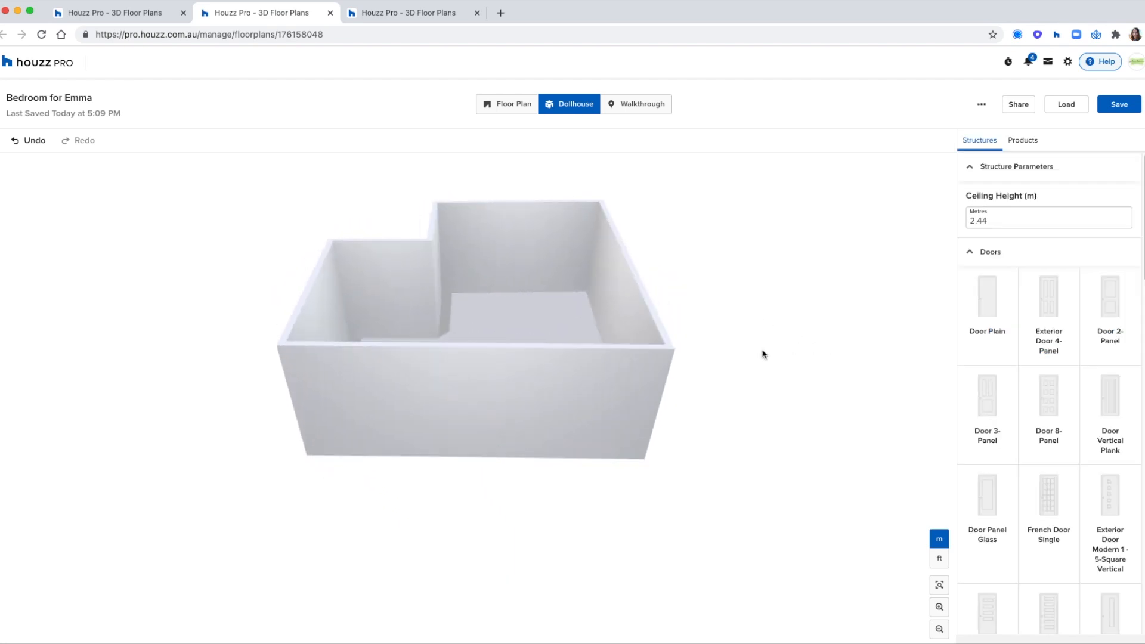
left_click(528, 112)
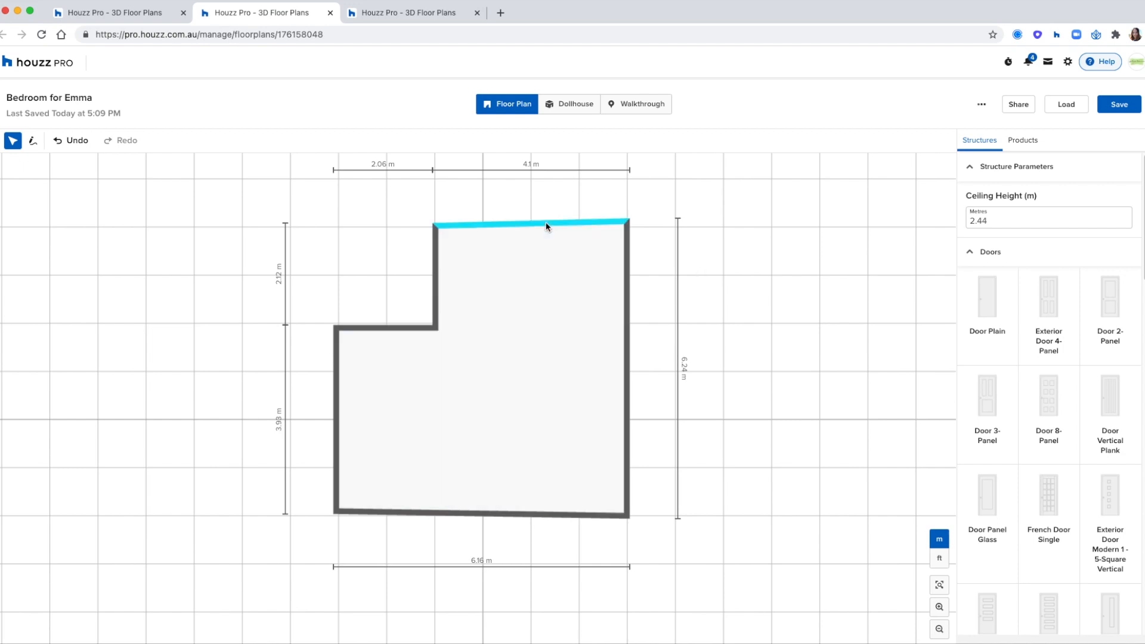
Step: Set the top wall's thickness to 20 cm
left_click(543, 225)
double_click(979, 209)
type("20")
key("Return")
left_click(862, 318)
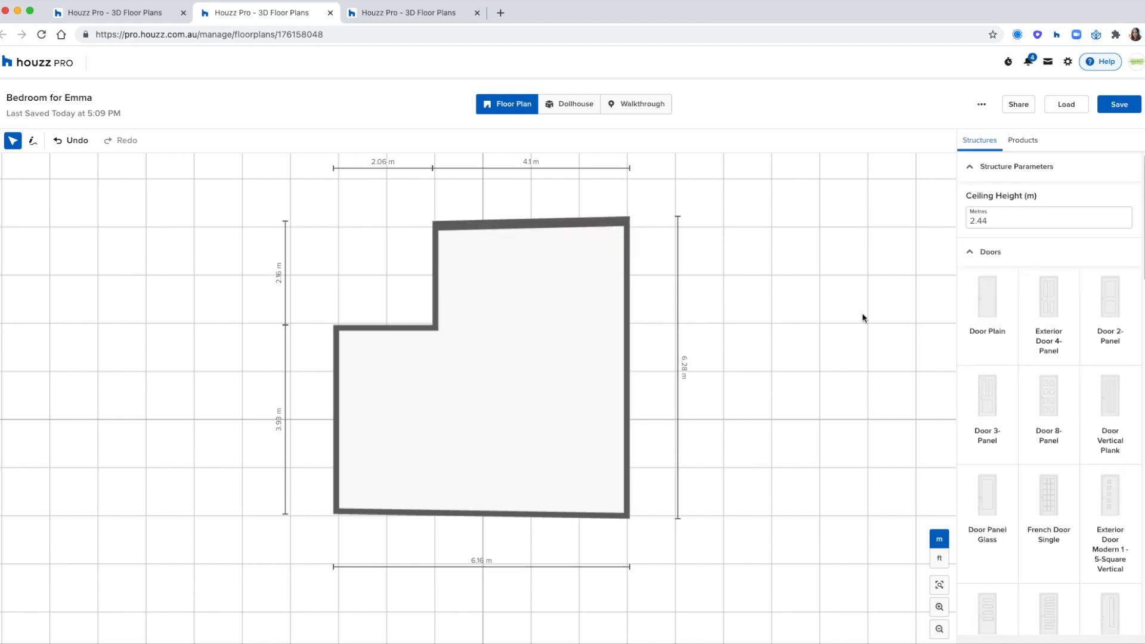
Step: Keep the 2.44 m ceiling height and choose Door Panel Glass from the Doors list
left_click_drag(744, 253, 742, 268)
double_click(977, 220)
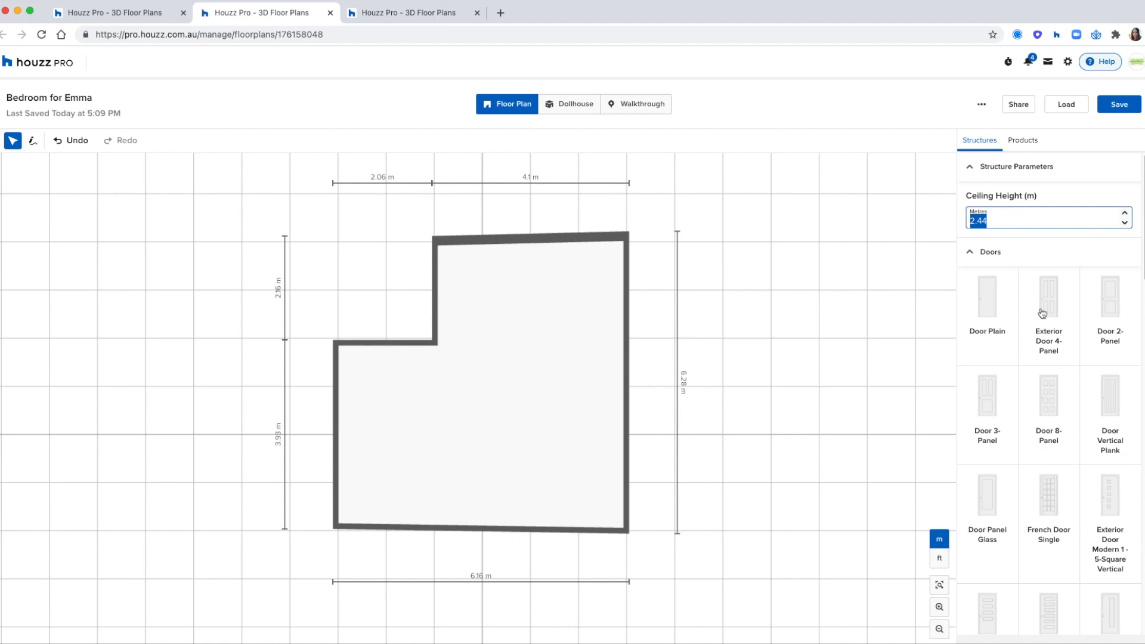
left_click(1004, 236)
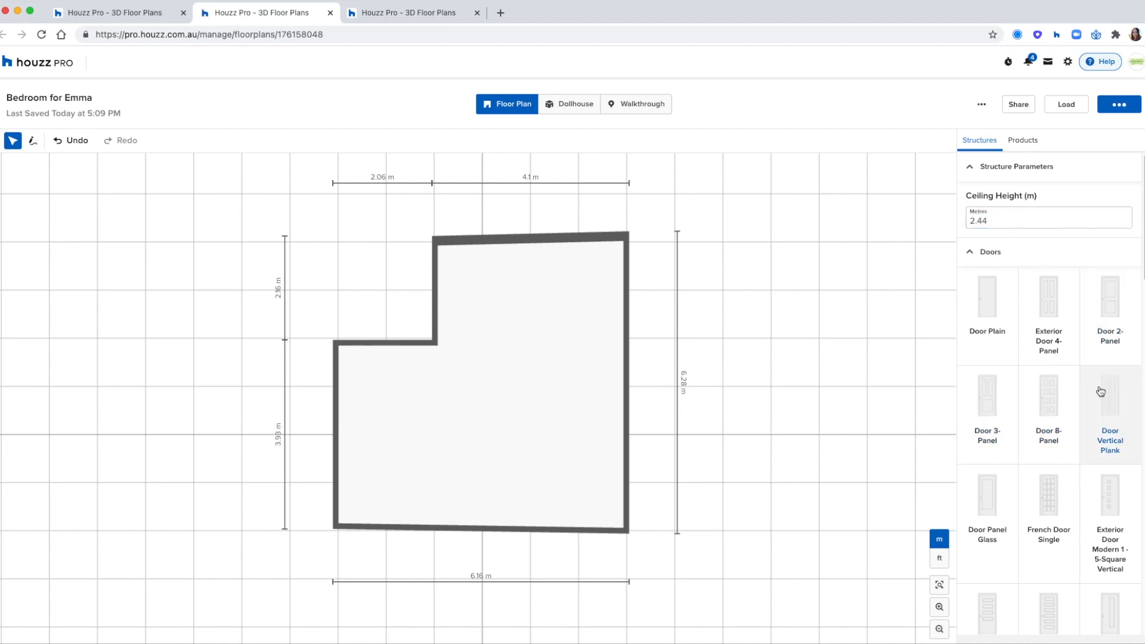
scroll(1103, 394, "down", 3)
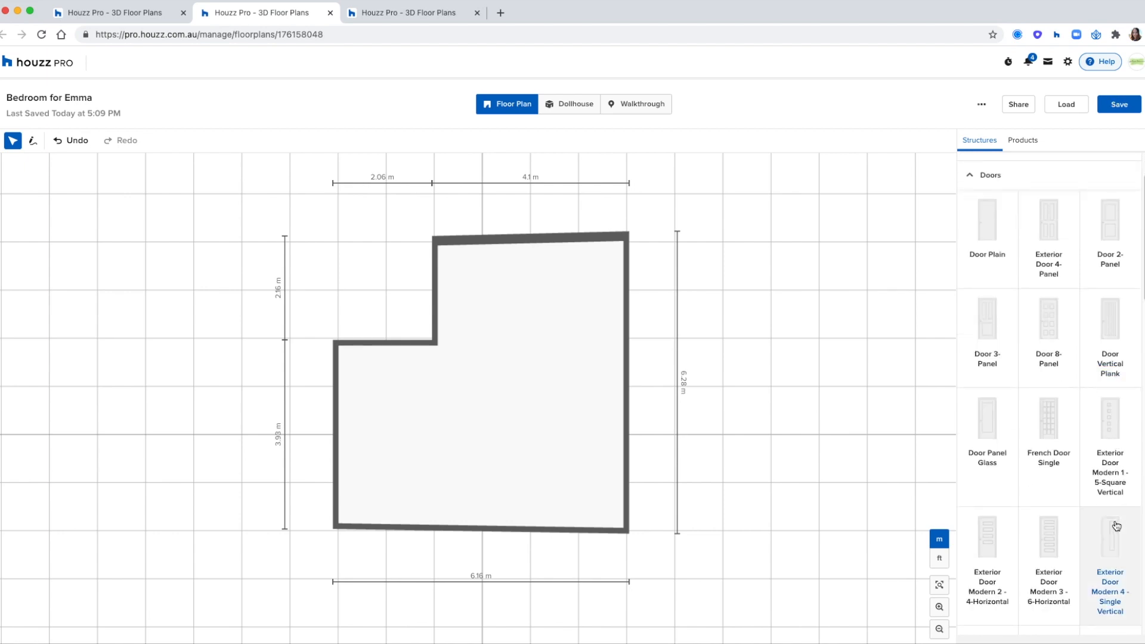
left_click(989, 425)
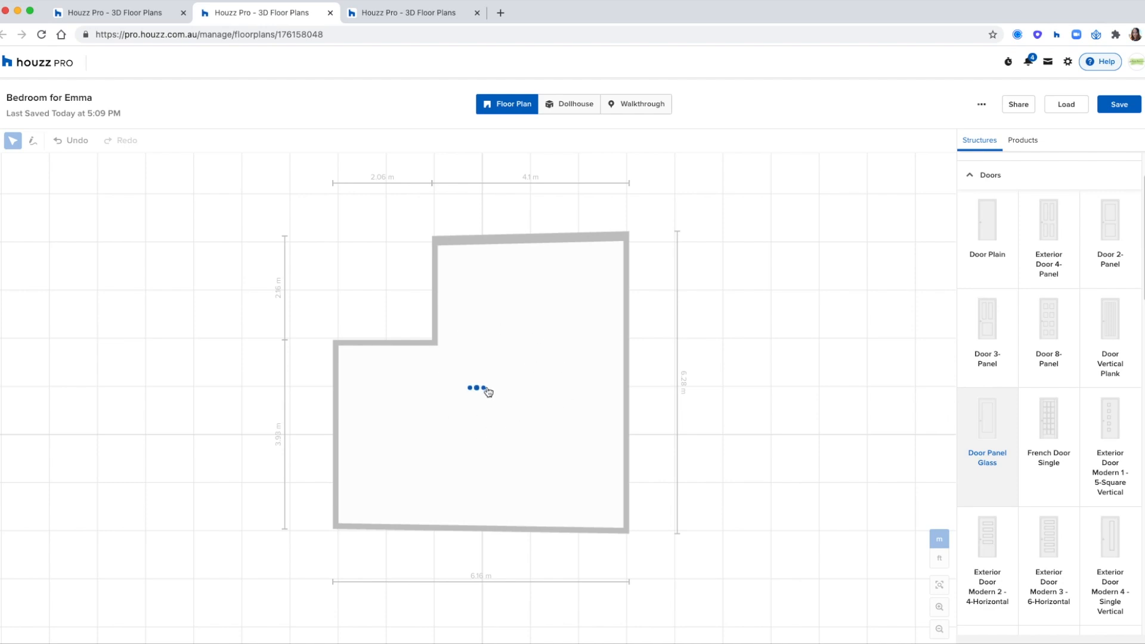
Step: Place the glass door on the upper-left wall, flip its swing, and slide it left
left_click(512, 434)
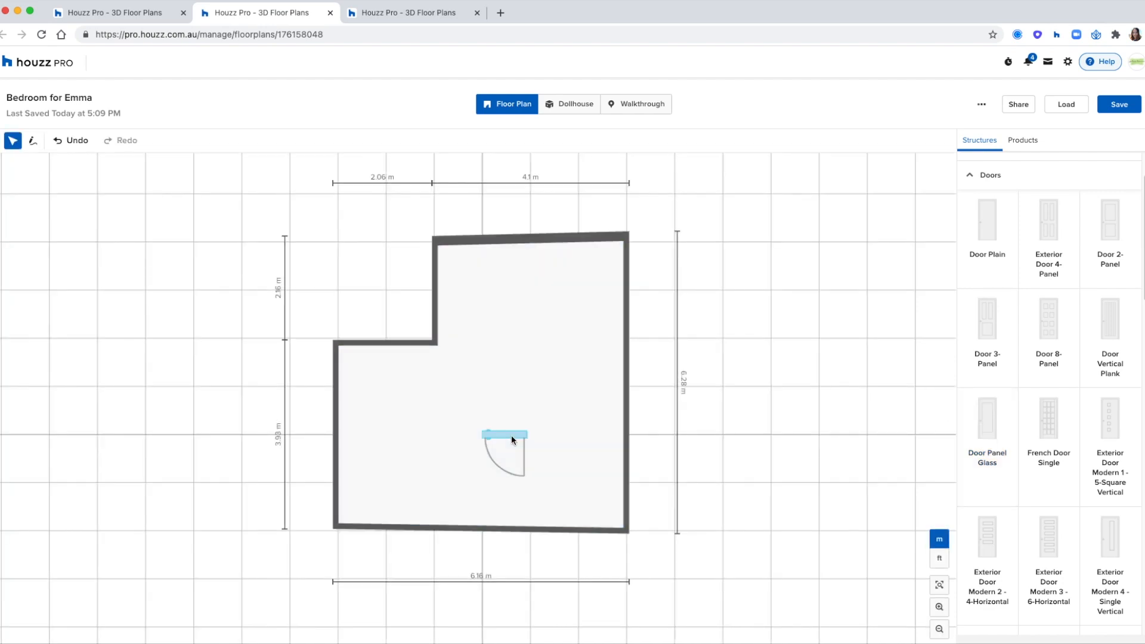
left_click_drag(507, 434, 407, 349)
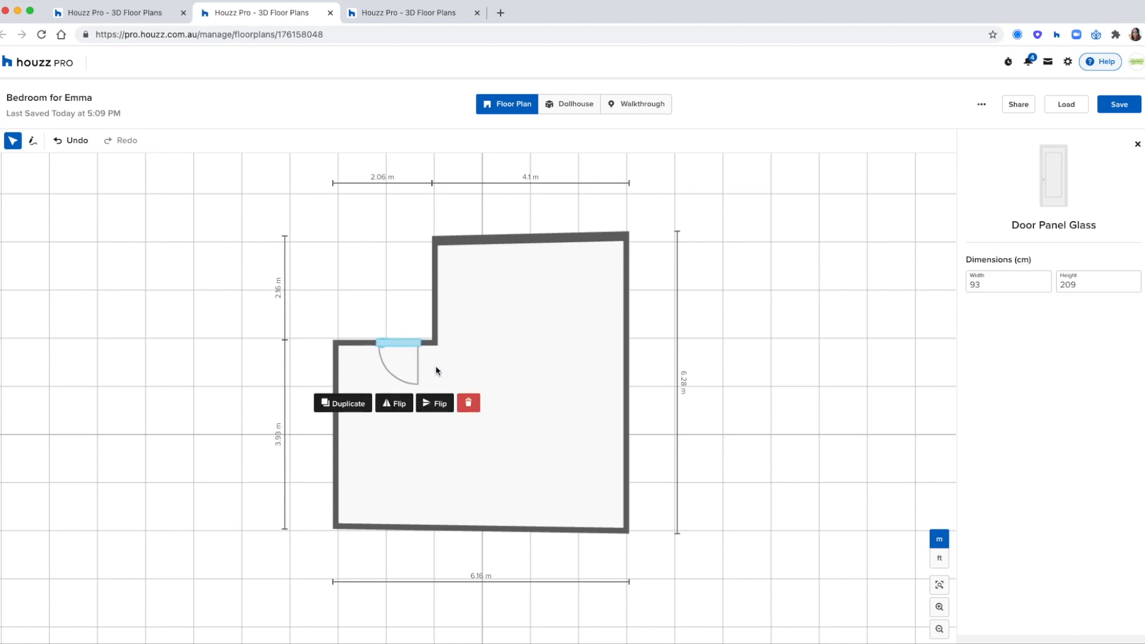
left_click(404, 410)
left_click(430, 411)
left_click(432, 414)
left_click_drag(392, 350, 364, 341)
Step: Resize the glass door to 100 cm wide and 126 cm high
left_click(1026, 288)
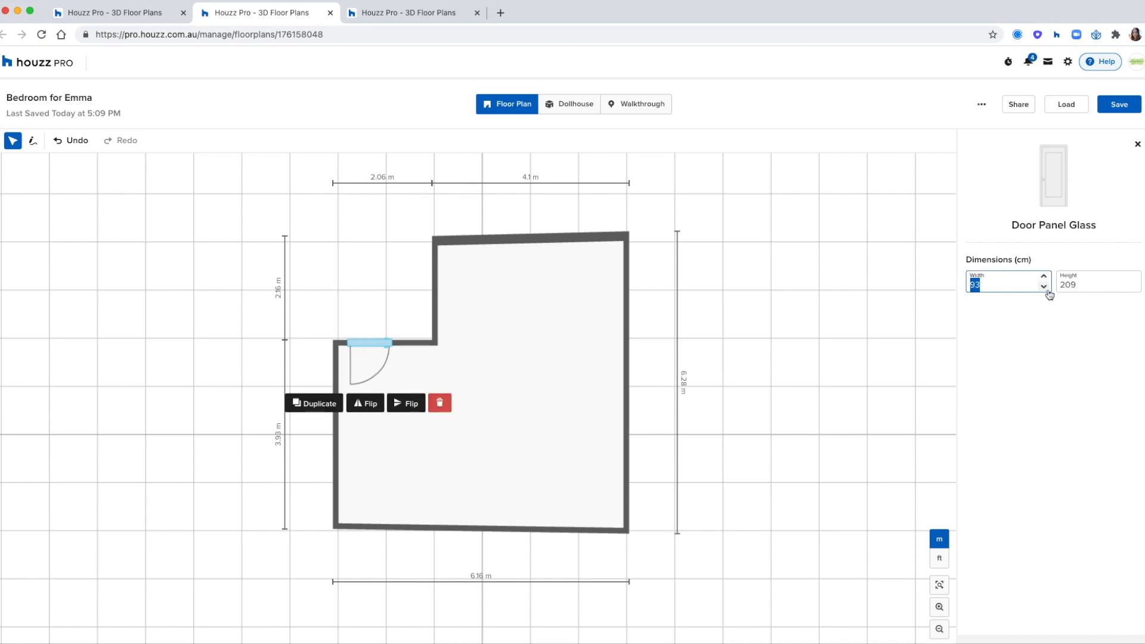
type("100")
key("Return")
key("BackSpace")
left_click_drag(1088, 285, 1053, 279)
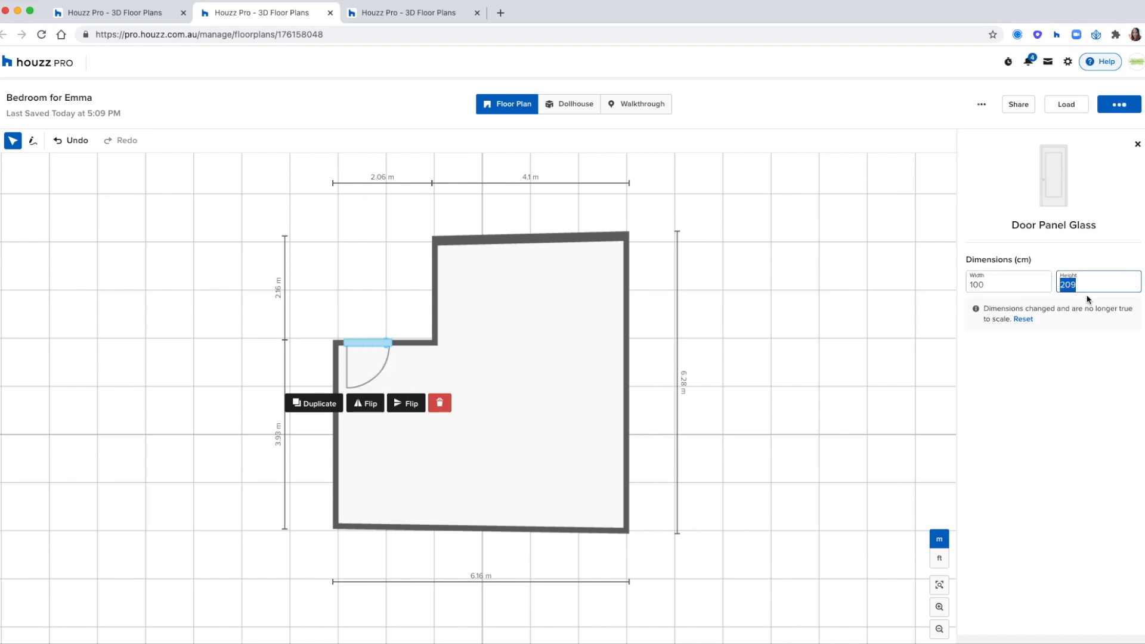
type("2")
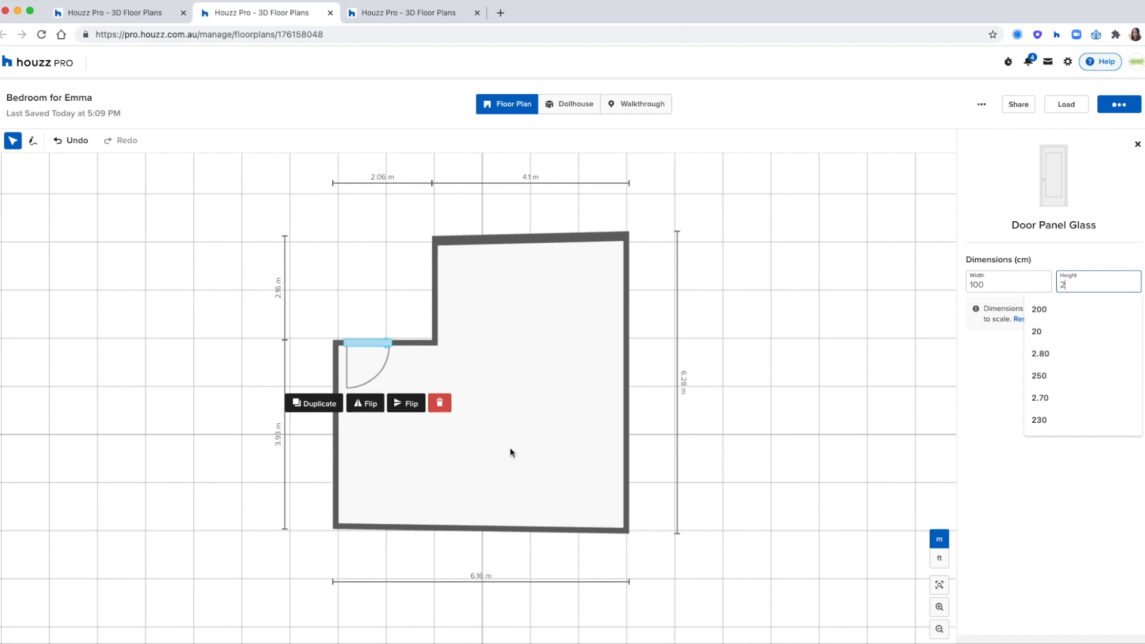
left_click(714, 415)
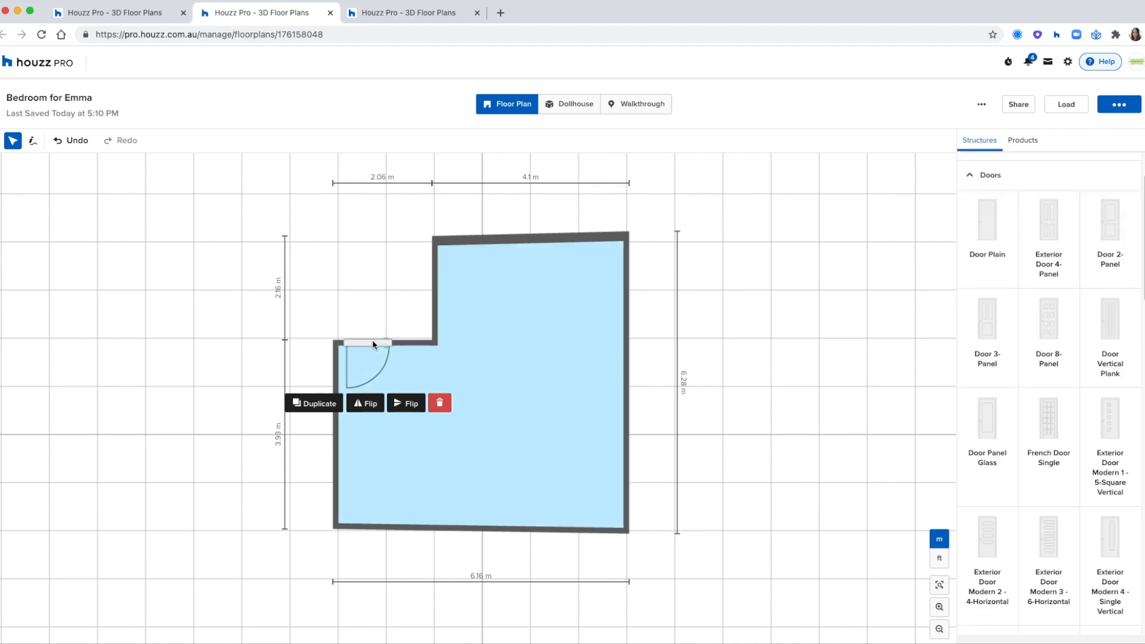
Step: Add a second 93 cm Door Panel Glass near the bottom of the right wall
left_click(371, 345)
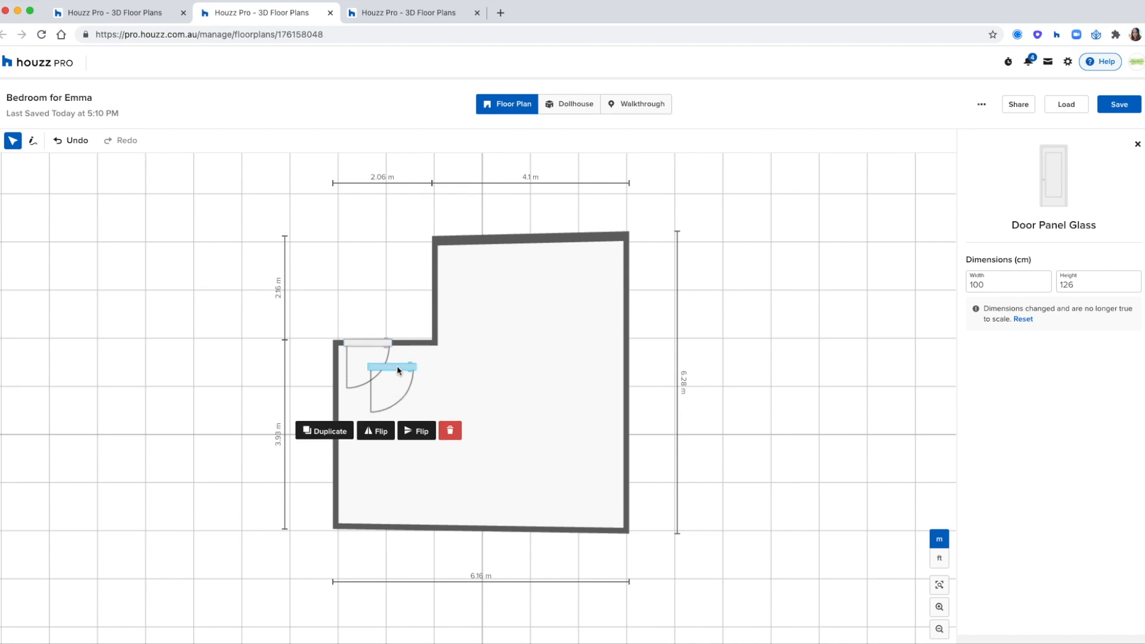
left_click_drag(395, 366, 637, 378)
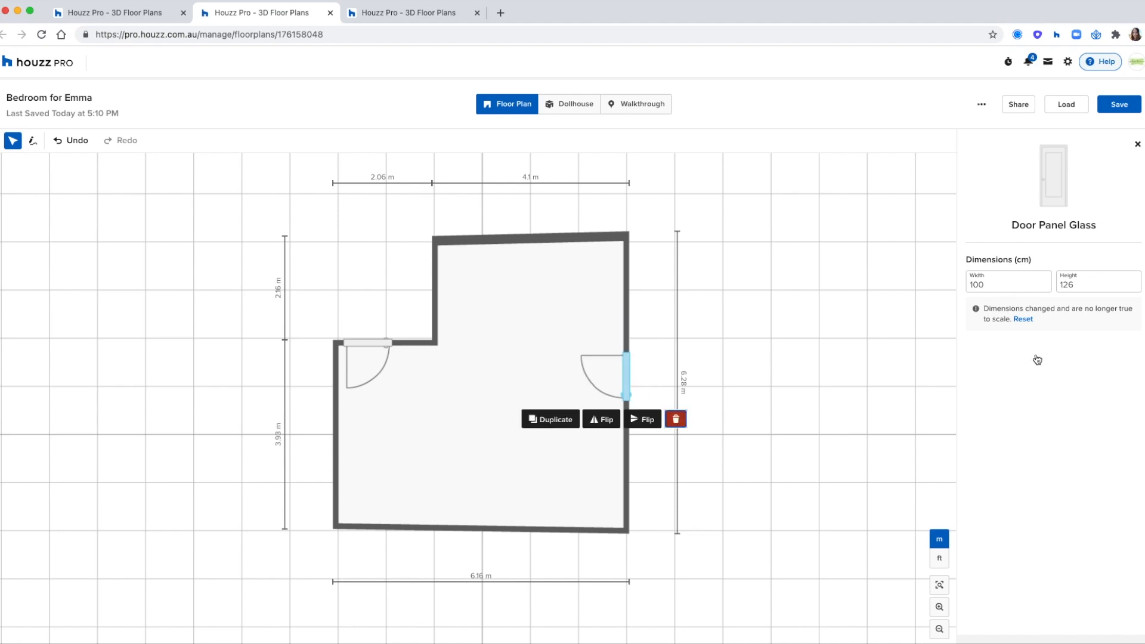
left_click(1138, 144)
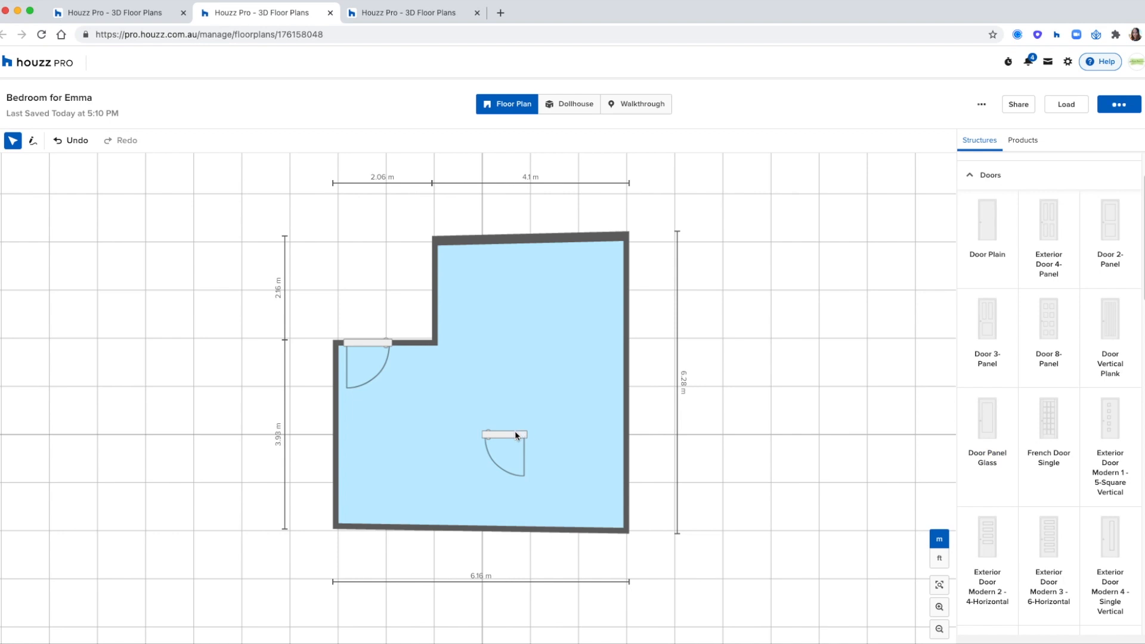
left_click(516, 435)
double_click(962, 281)
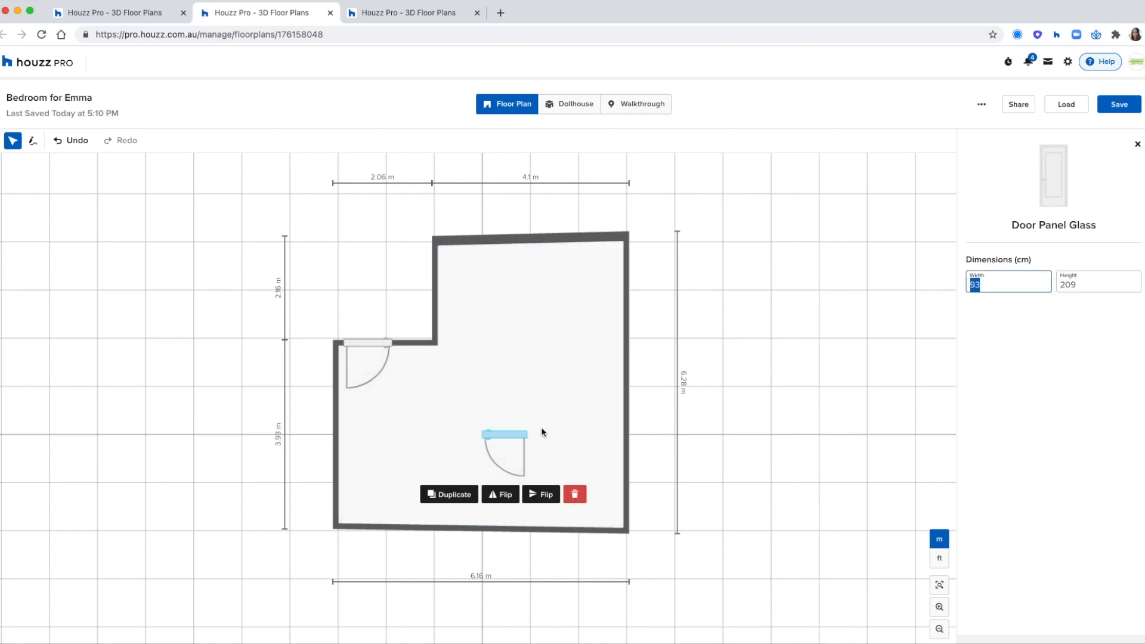
left_click(517, 435)
left_click(642, 419)
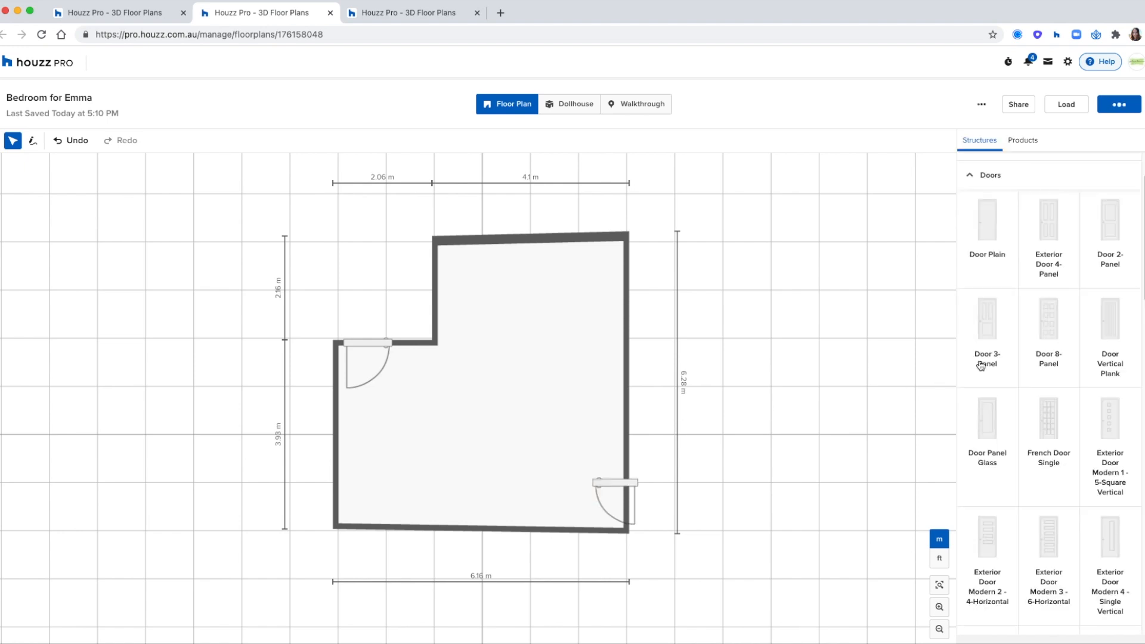
scroll(985, 362, "down", 10)
scroll(985, 363, "down", 10)
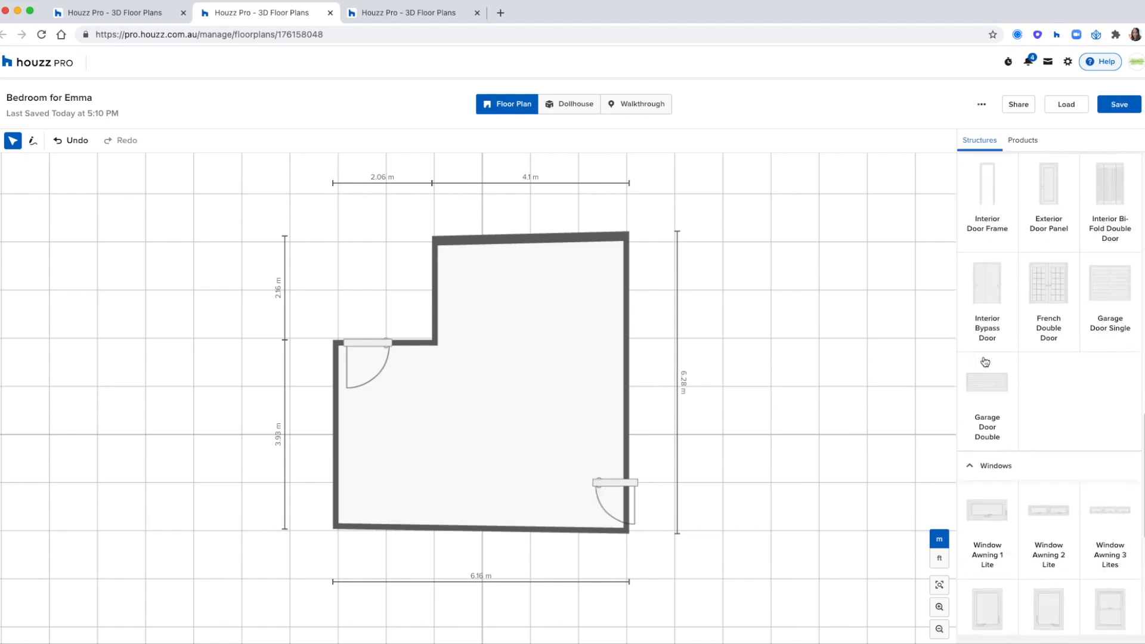
left_click(606, 484)
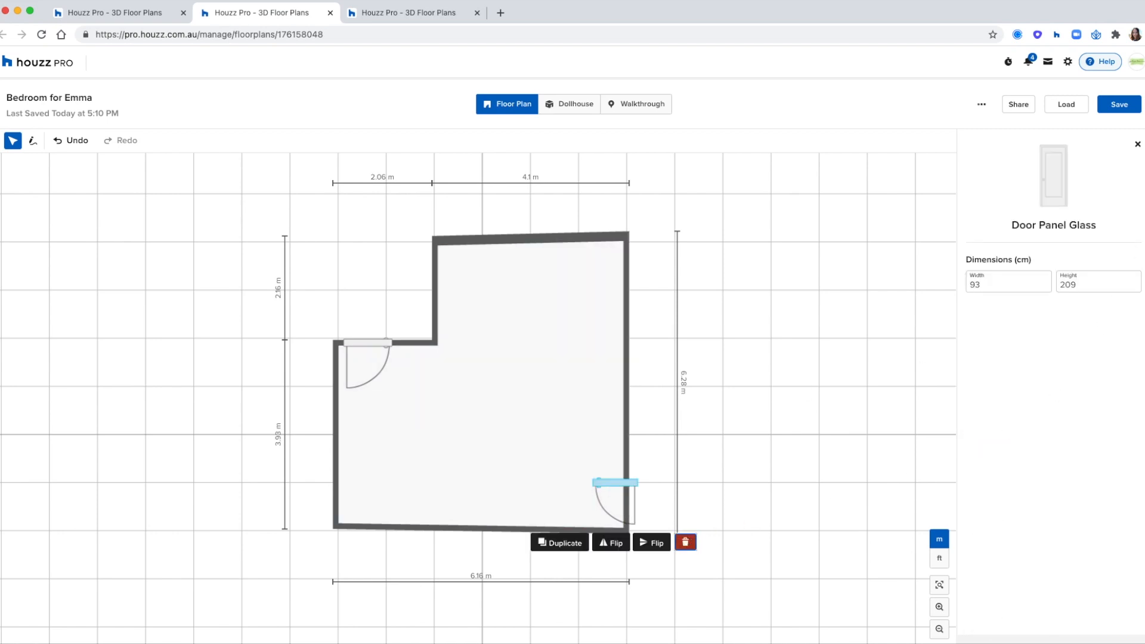
Step: Delete the right-wall door and place a Window Single Hung on the top wall
key("Delete")
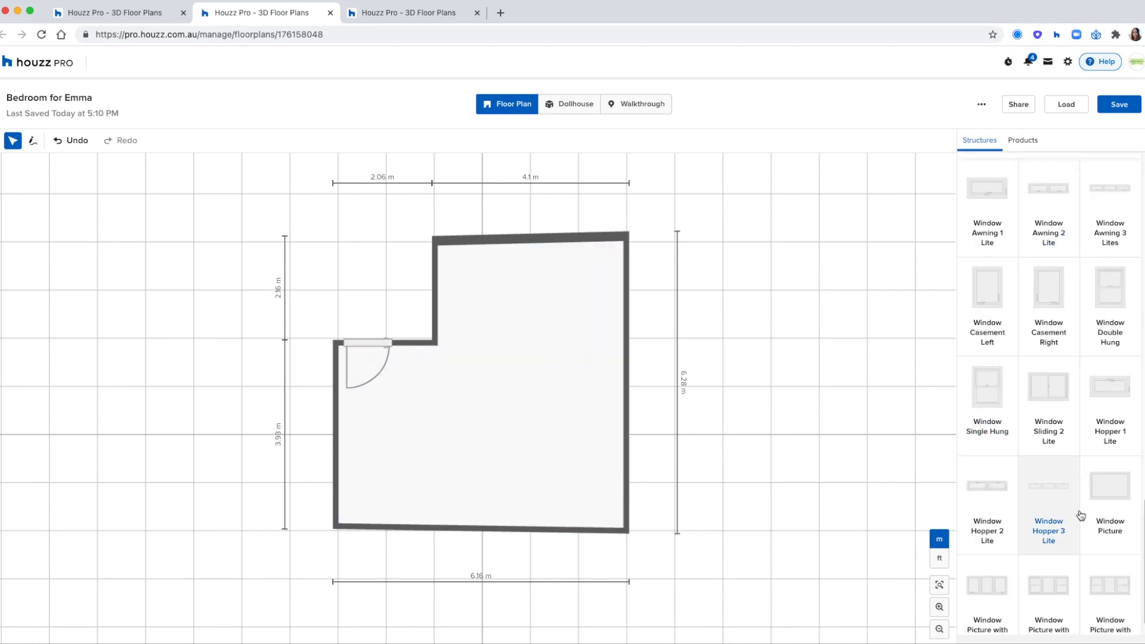
left_click(997, 402)
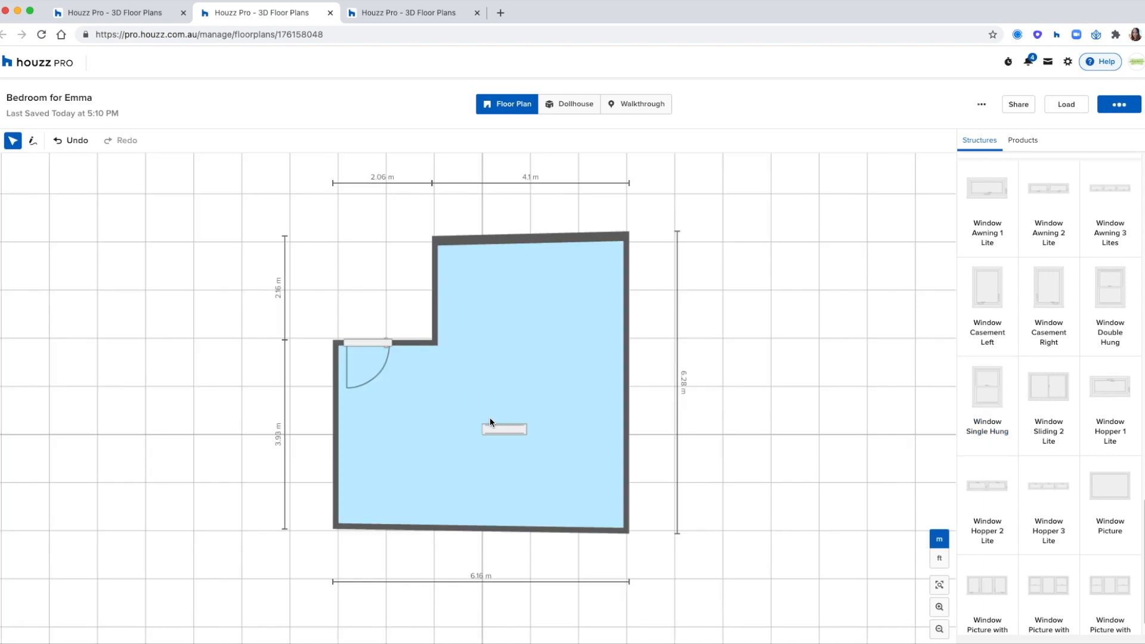
left_click_drag(490, 422, 517, 230)
Step: Set the window's distance from floor to 90 cm and its width to 120 cm
left_click_drag(1005, 336, 967, 332)
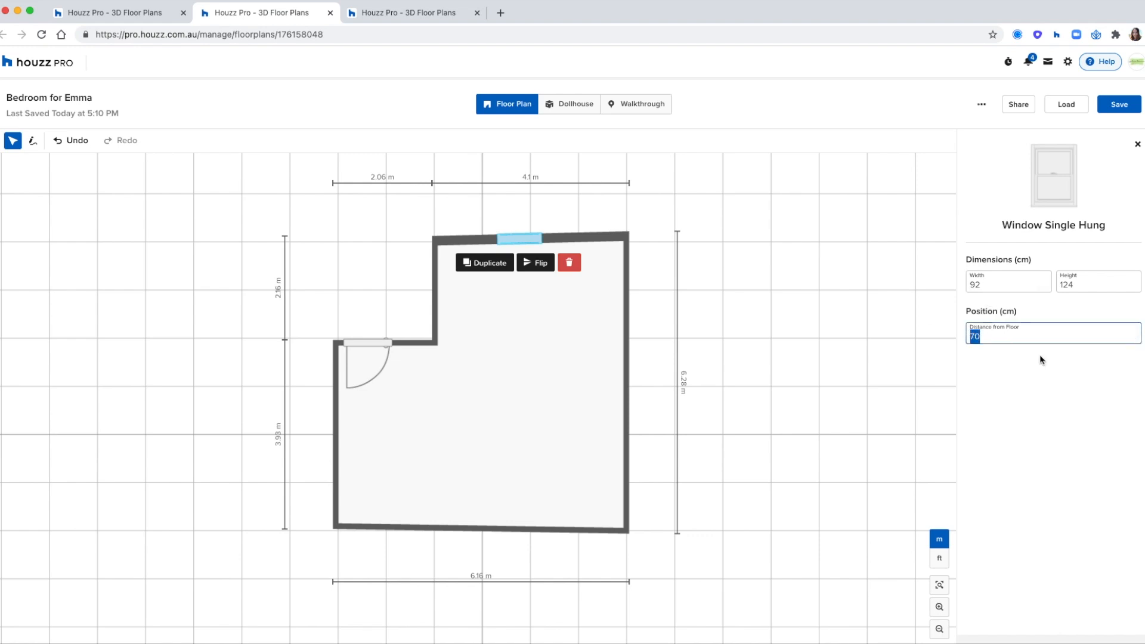
type("90")
left_click_drag(985, 288, 967, 285)
type("120")
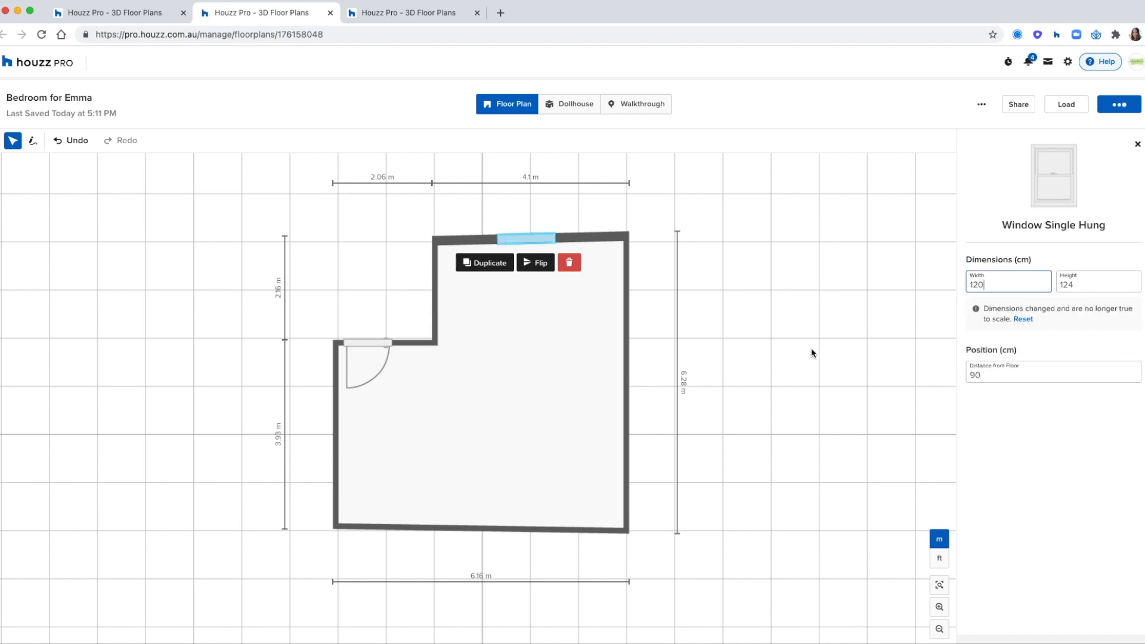
left_click(785, 324)
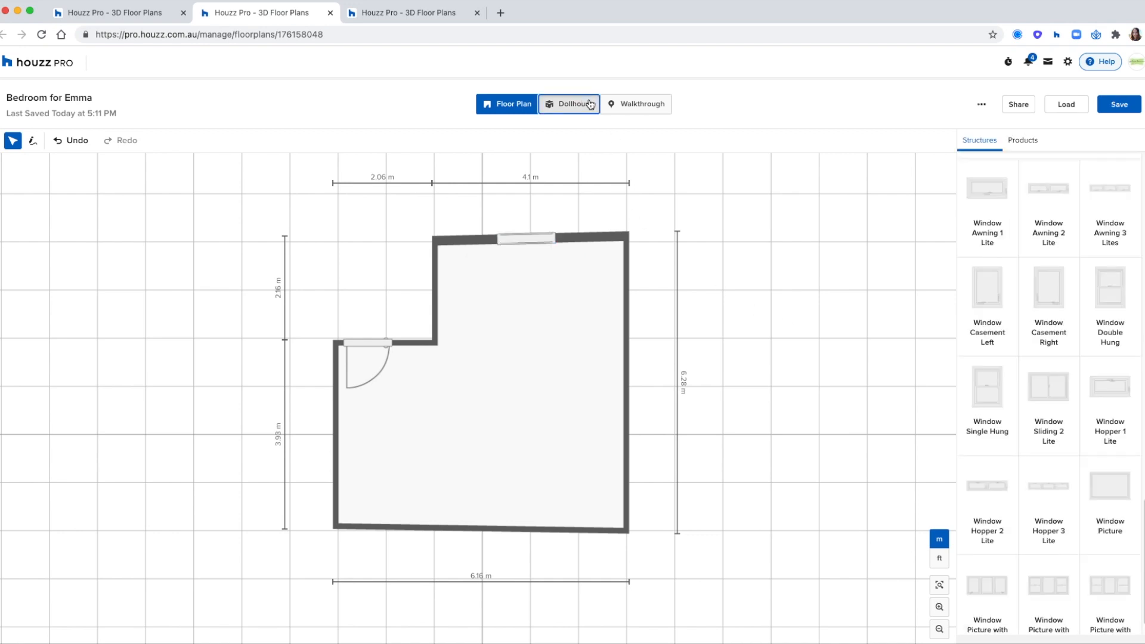
Step: Inspect the room in 3D, then delete the glass door from the upper-left wall
mouse_move(749, 375)
left_mouse_down()
mouse_move(779, 387)
mouse_move(699, 371)
mouse_move(726, 361)
mouse_move(740, 378)
left_mouse_up()
left_click(376, 310)
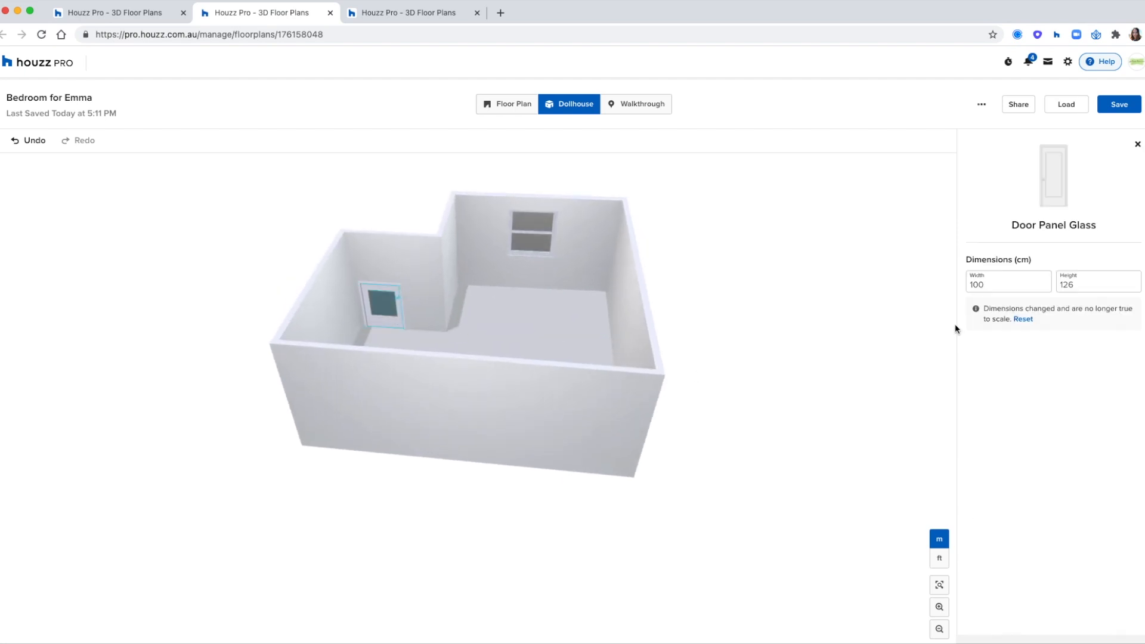
left_click(775, 252)
left_click(516, 108)
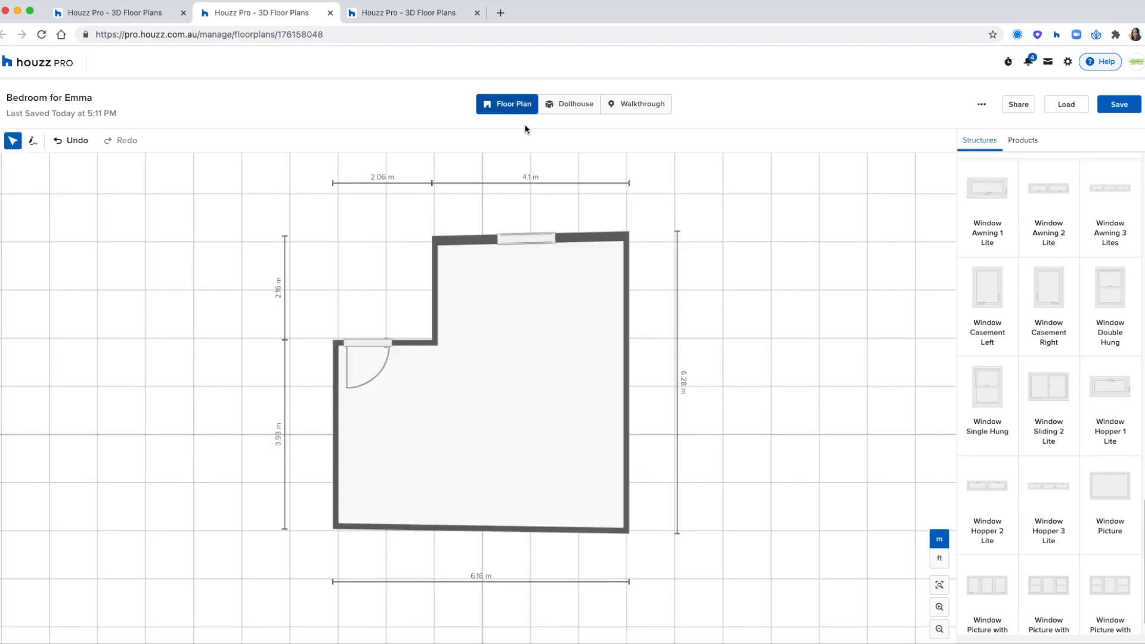
left_click(382, 343)
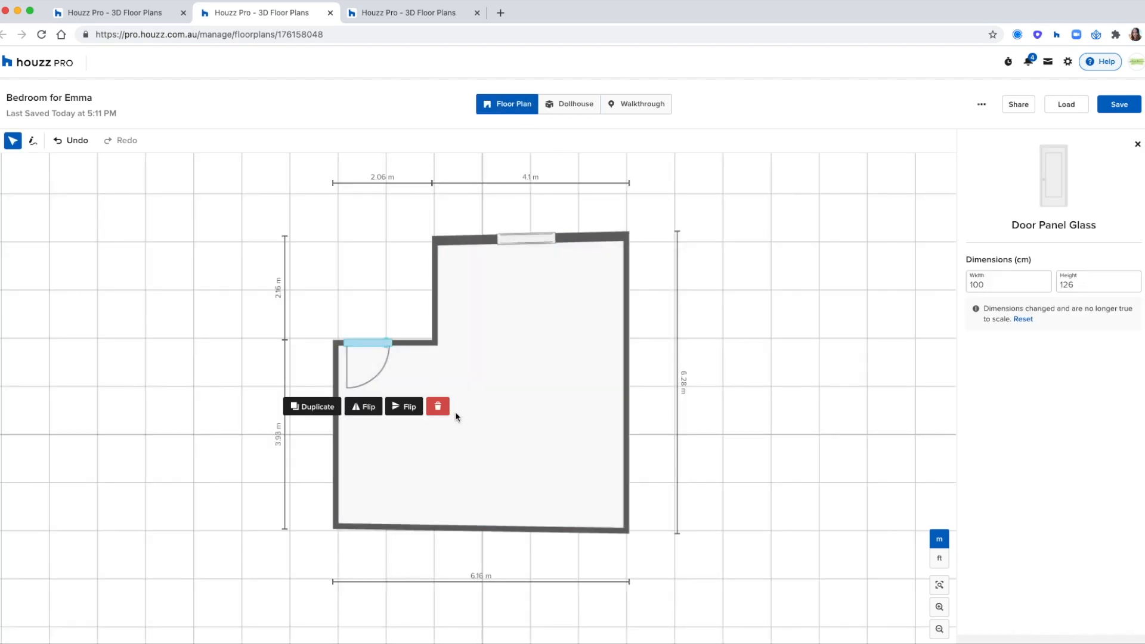
key("Delete")
Step: Place an Exterior Door Modern 2 - 4-Horizontal (92 × 209 cm) where the glass door was
scroll(1019, 339, "down", 10)
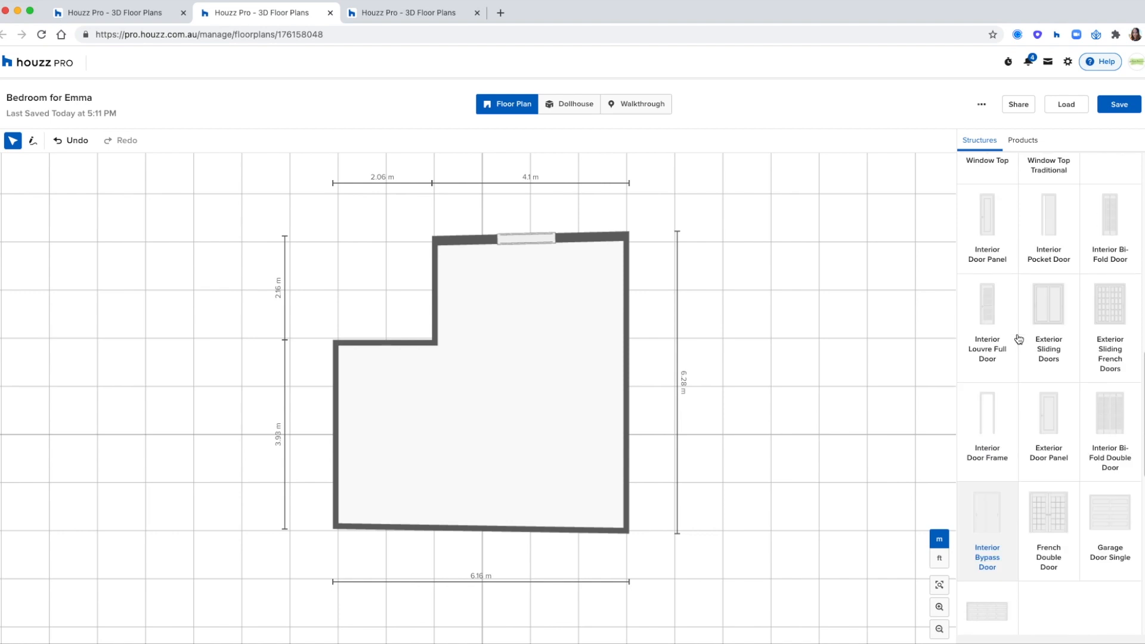
scroll(1019, 339, "down", 5)
left_click(987, 354)
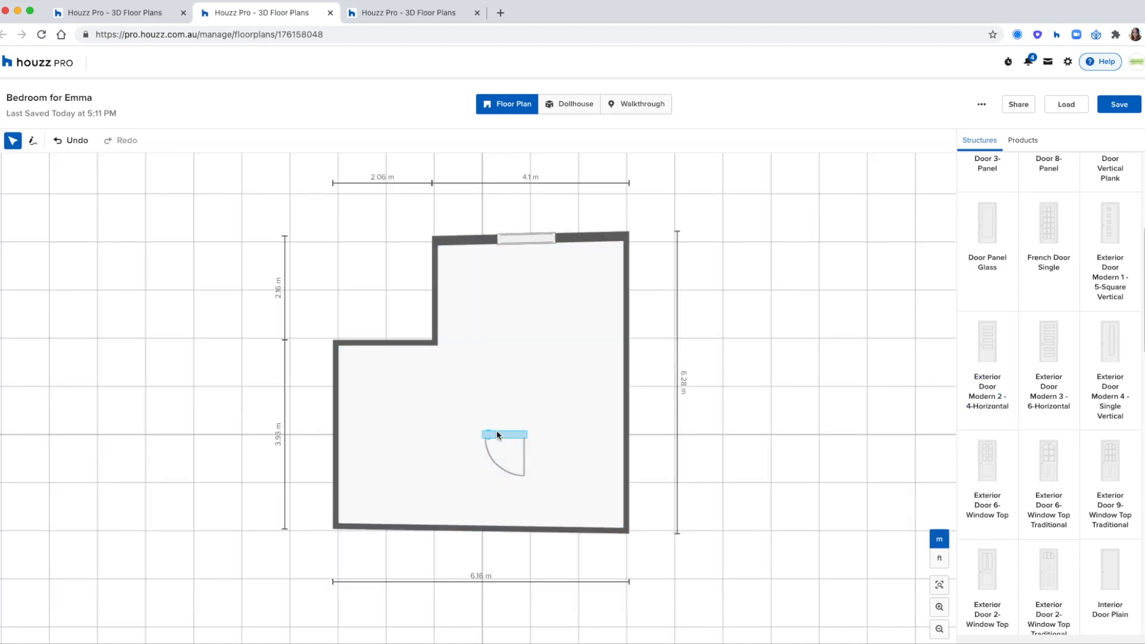
left_click(373, 341)
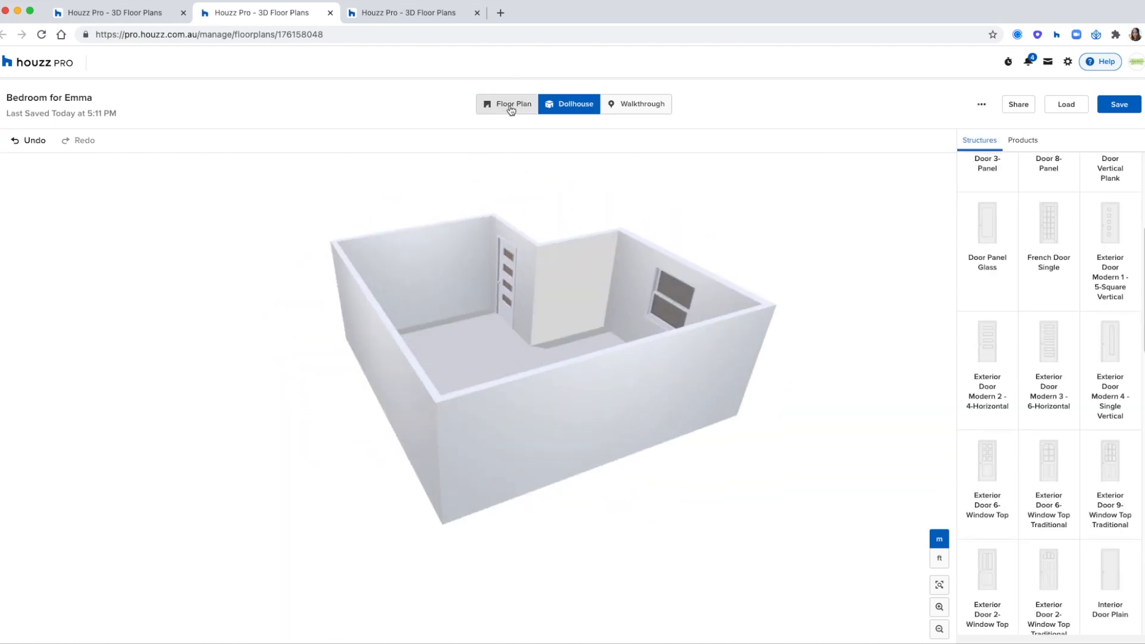
left_click(511, 106)
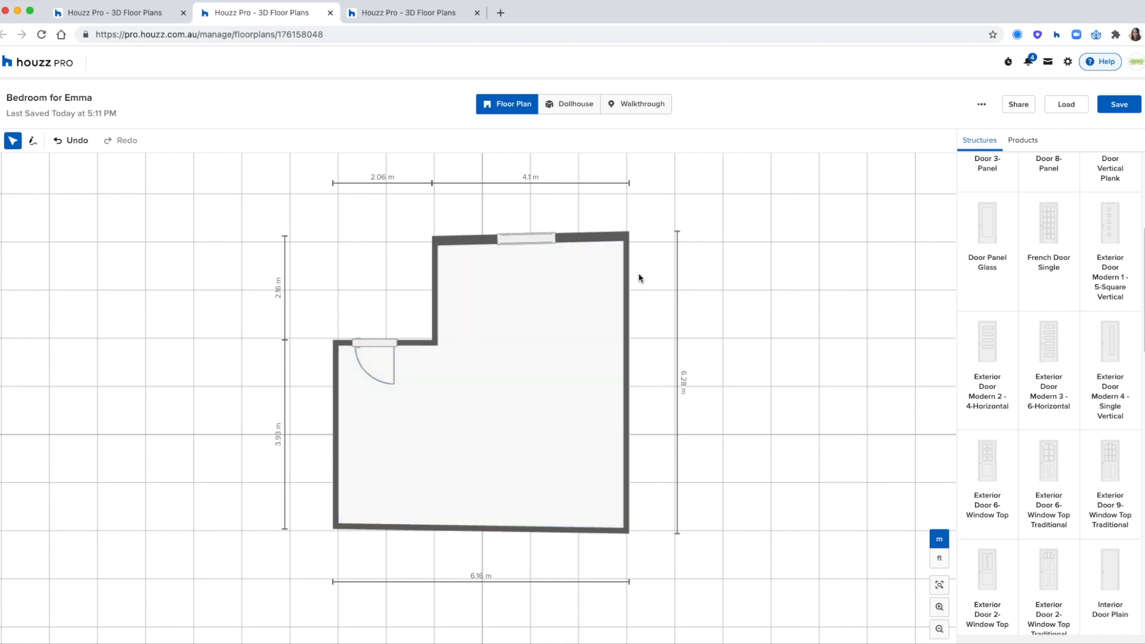
left_click(1022, 140)
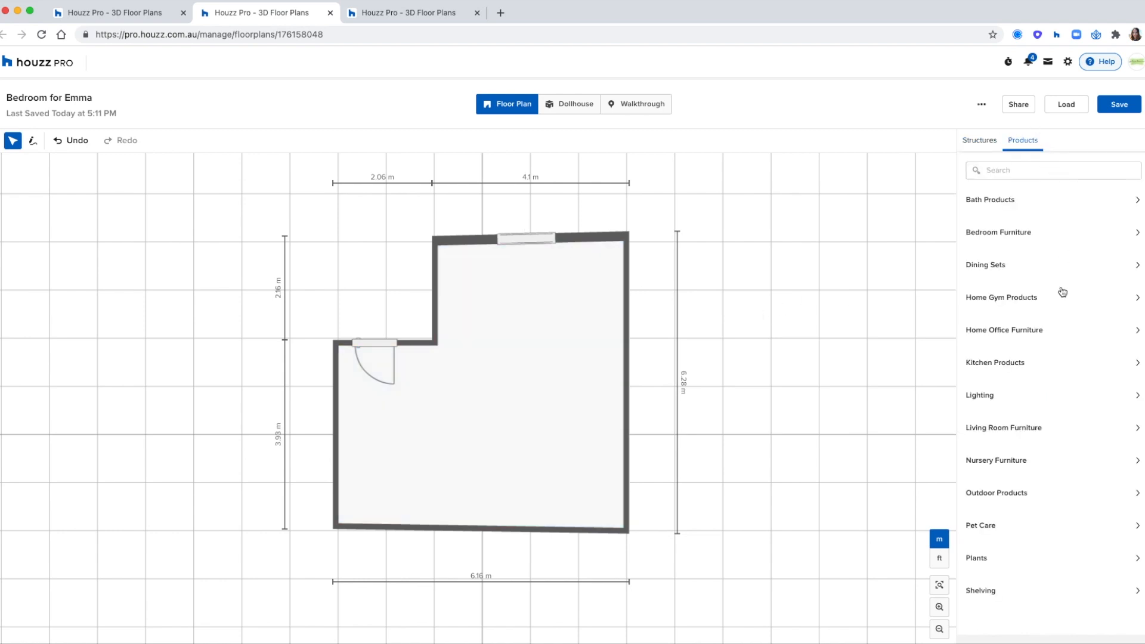
Step: Add a Double Bed against the top wall and set its width to 200
left_click(1021, 235)
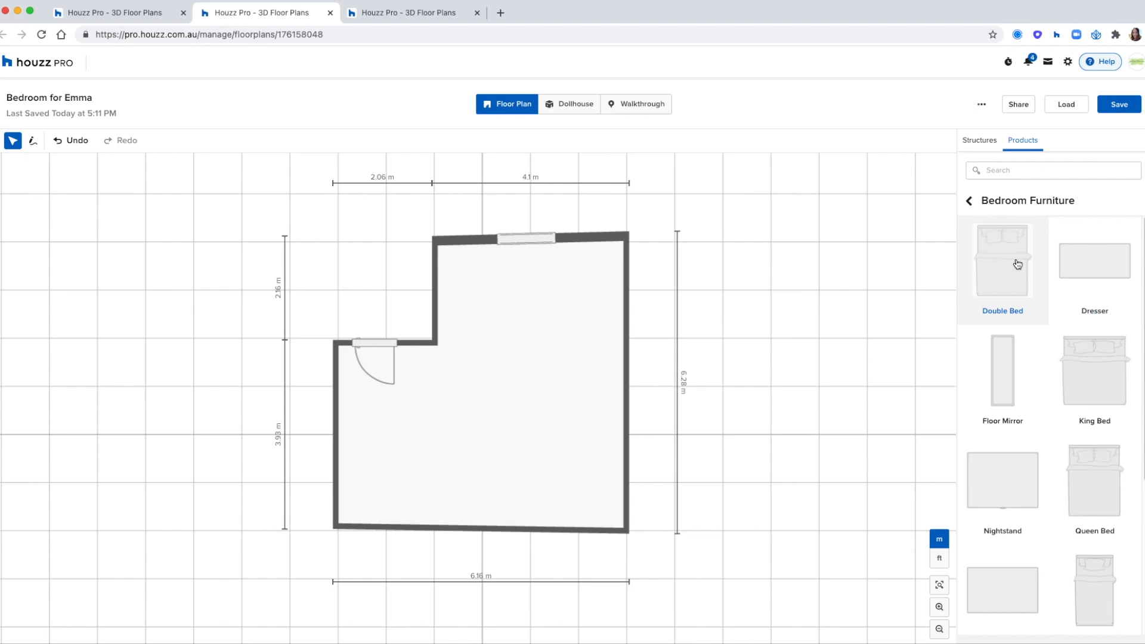
left_click(1018, 264)
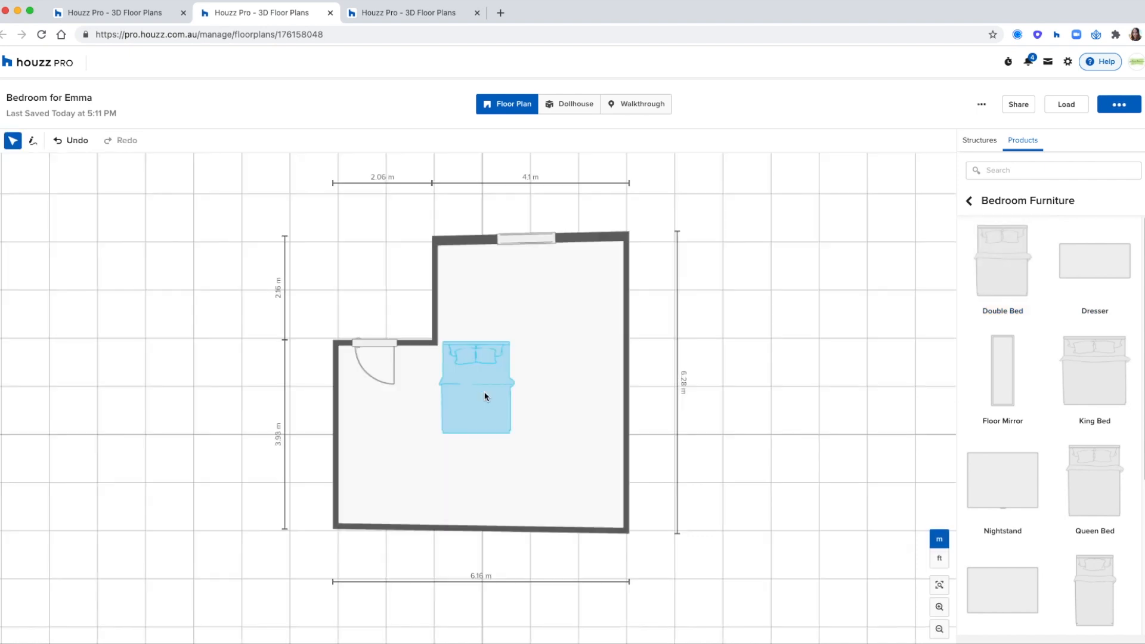
left_click_drag(486, 397, 536, 295)
left_click_drag(998, 290, 960, 288)
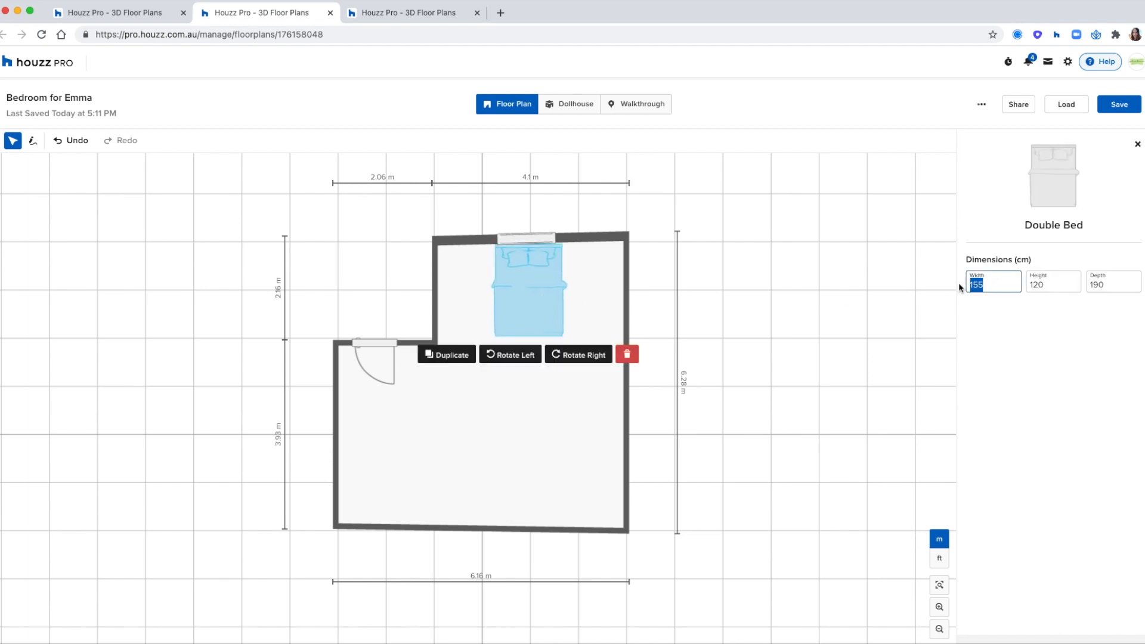
type("200")
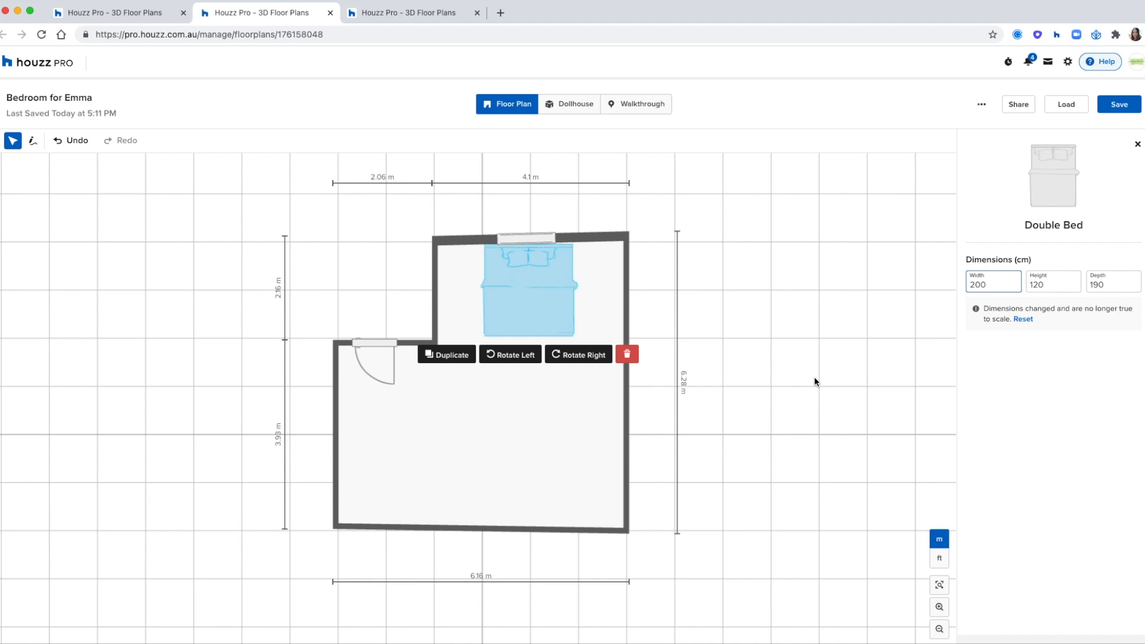
left_click(813, 375)
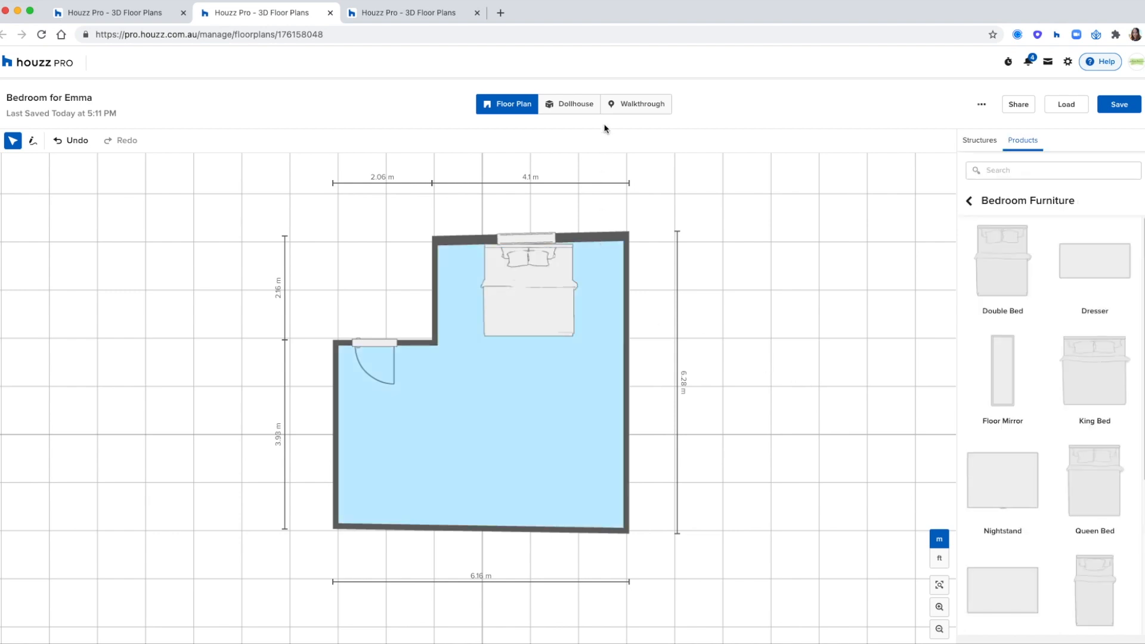
Step: Add Floating Shelves (61 × 4 × 20 cm) from Shelving against the top wall
left_click(970, 203)
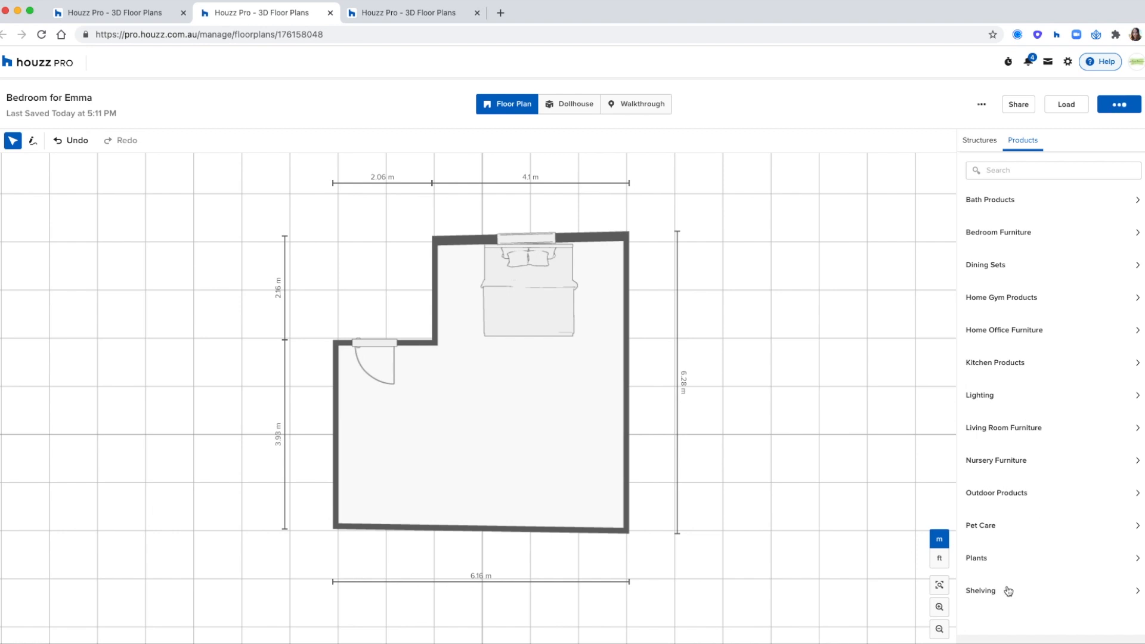
left_click(1008, 591)
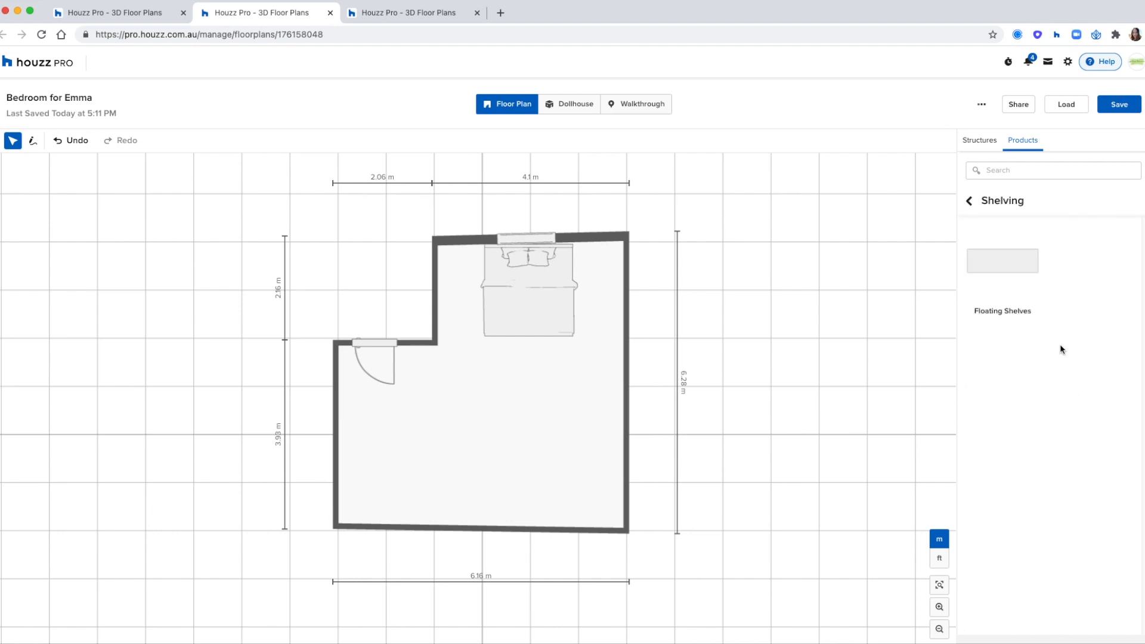
left_click_drag(1007, 280, 437, 448)
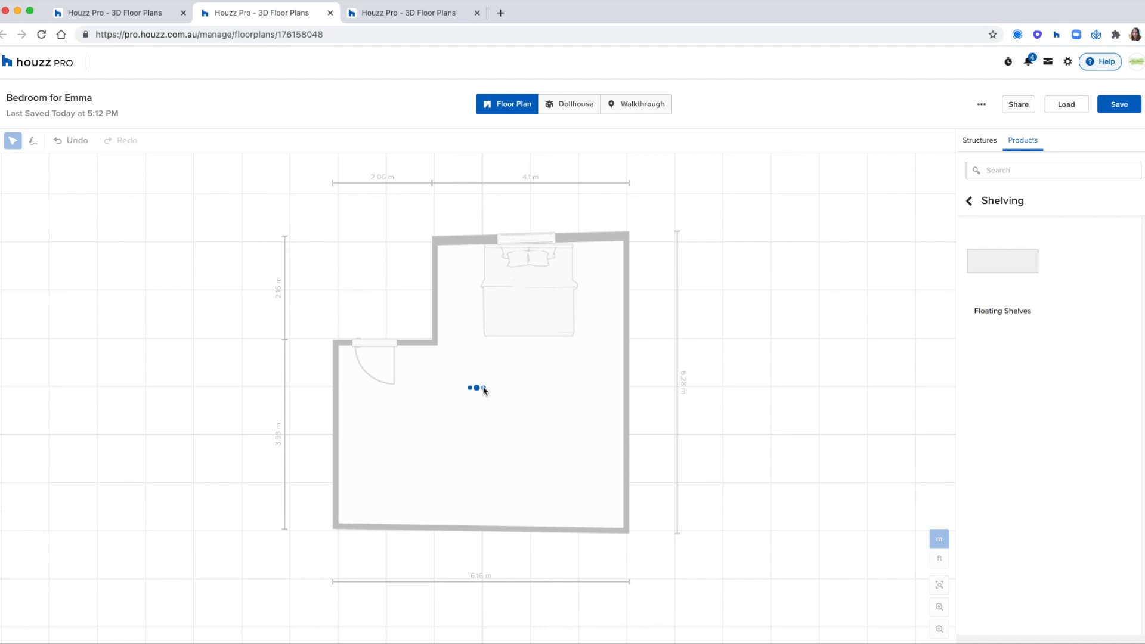
left_click_drag(477, 391, 462, 250)
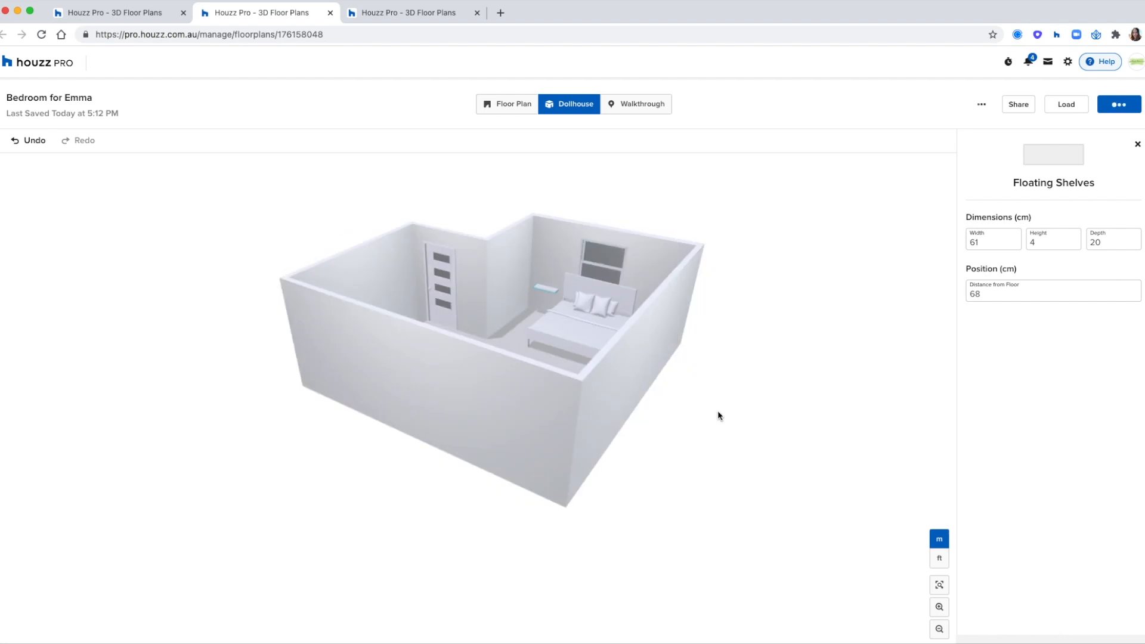
Step: Select the bedroom floor in the 2D plan to apply Heart Pine Plank flooring
left_click(735, 418)
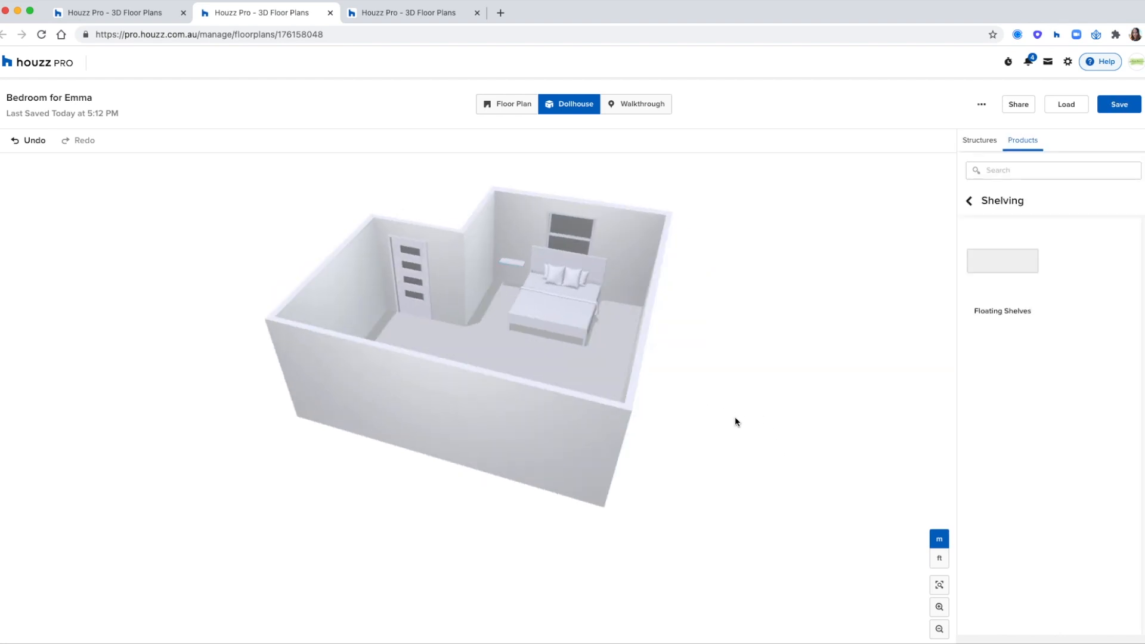
left_click(506, 108)
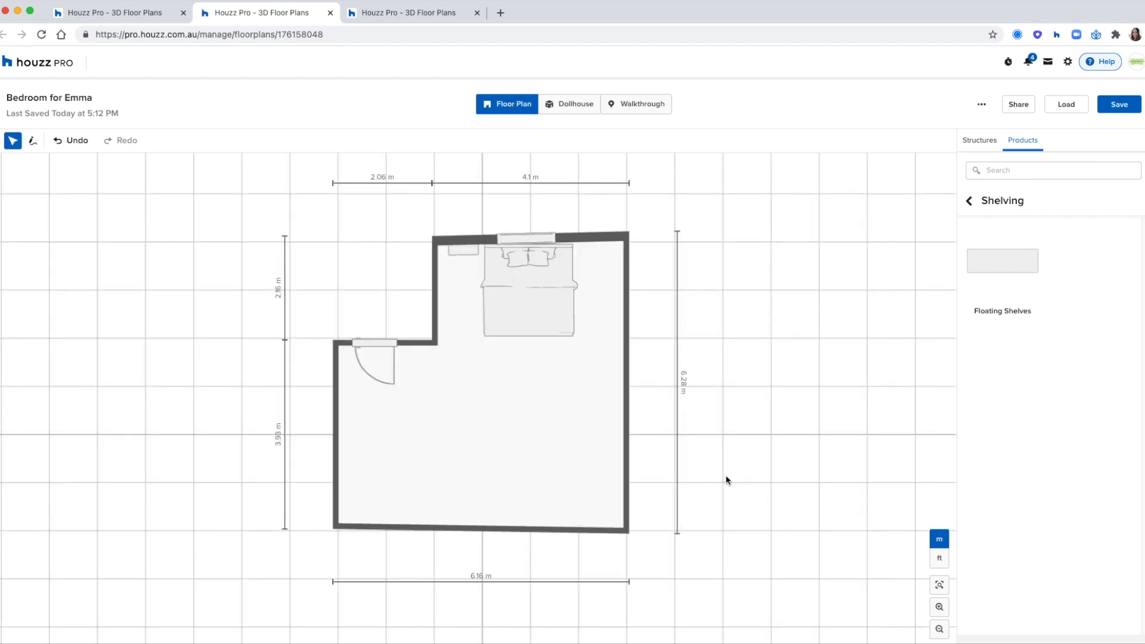
left_click(552, 422)
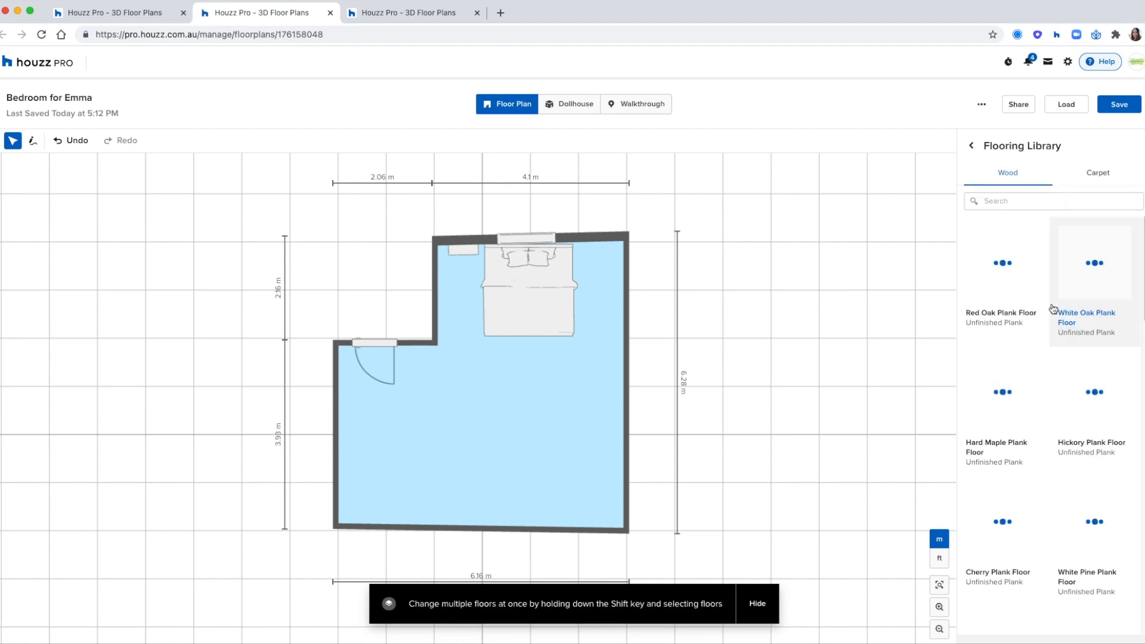
scroll(1101, 346, "down", 2)
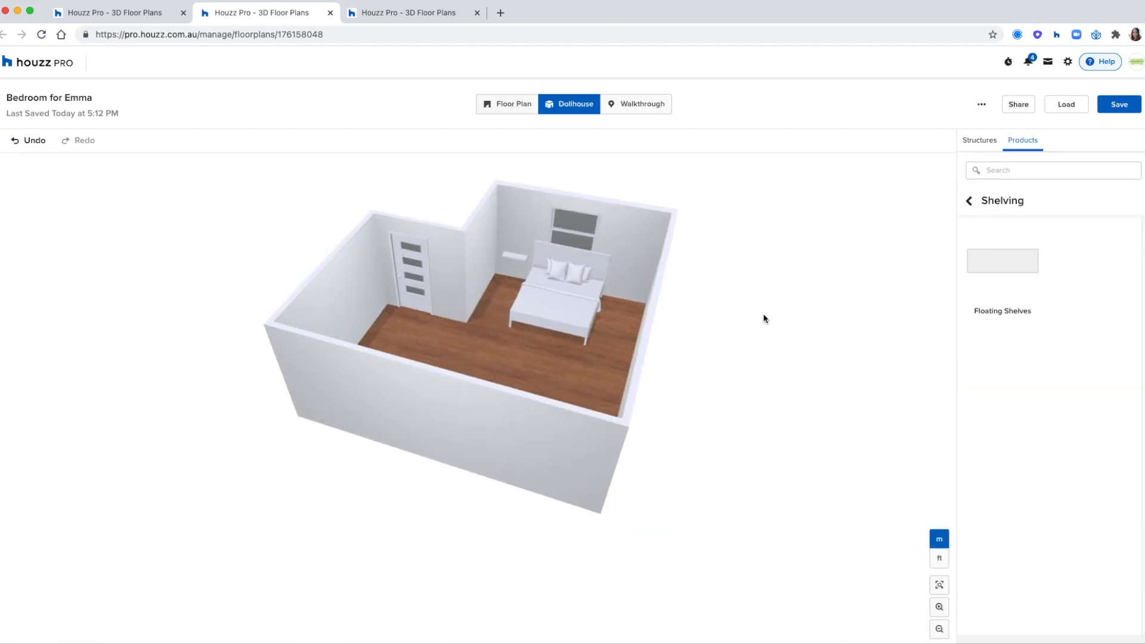
Step: Select the back, jog, door, left and right walls together
left_click(649, 248)
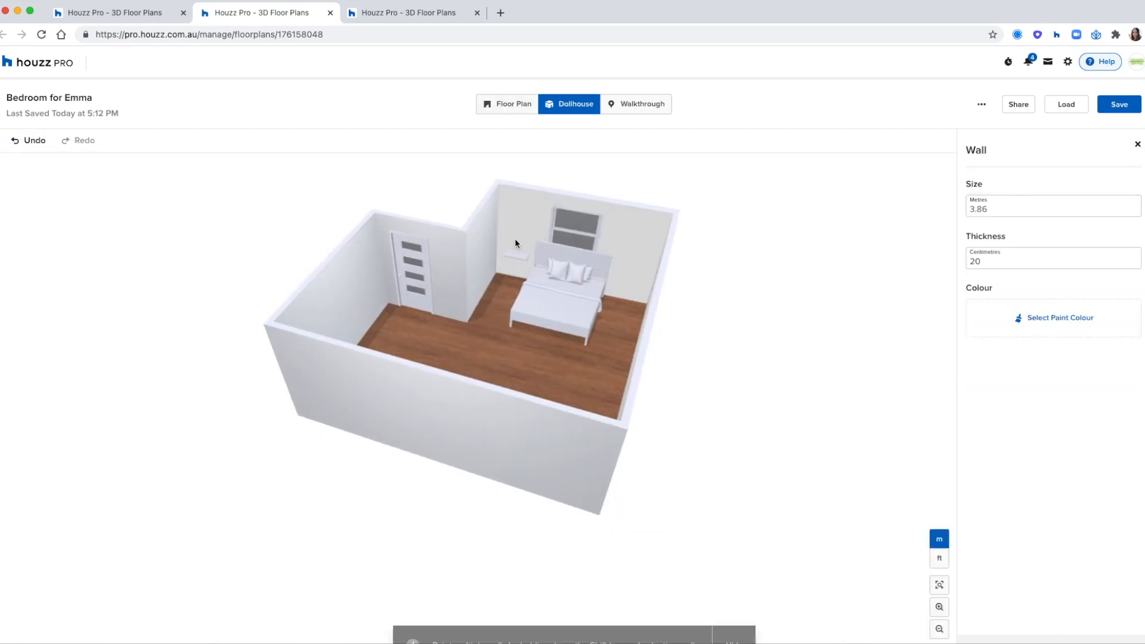
left_click(482, 254, "shift")
left_click(456, 263, "shift")
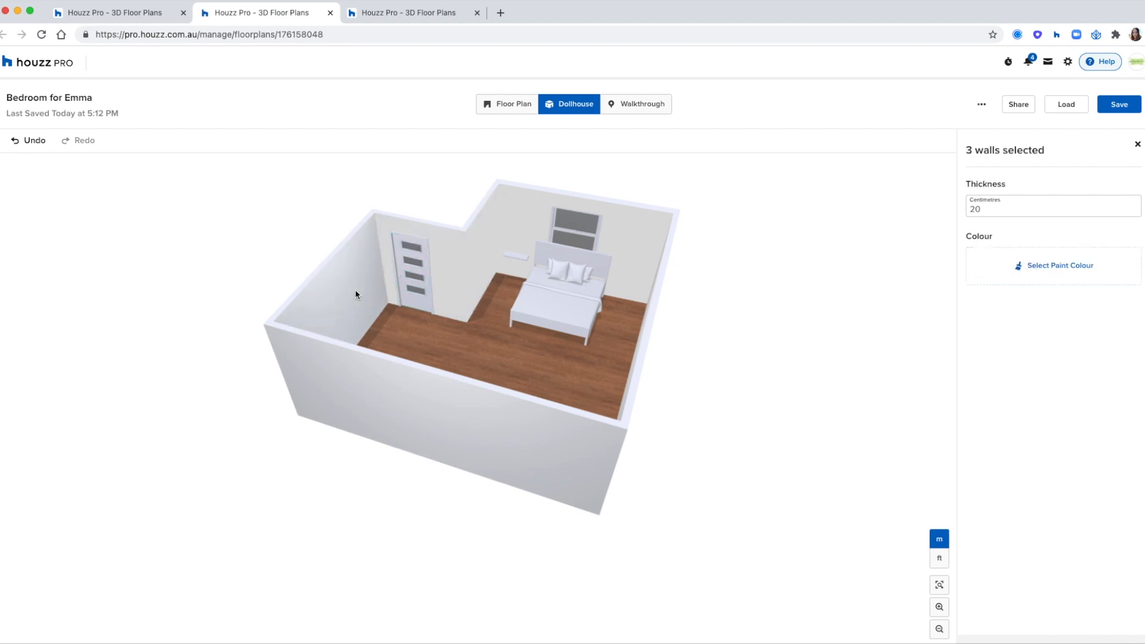
left_click(355, 289, "shift")
left_click_drag(212, 266, 403, 253)
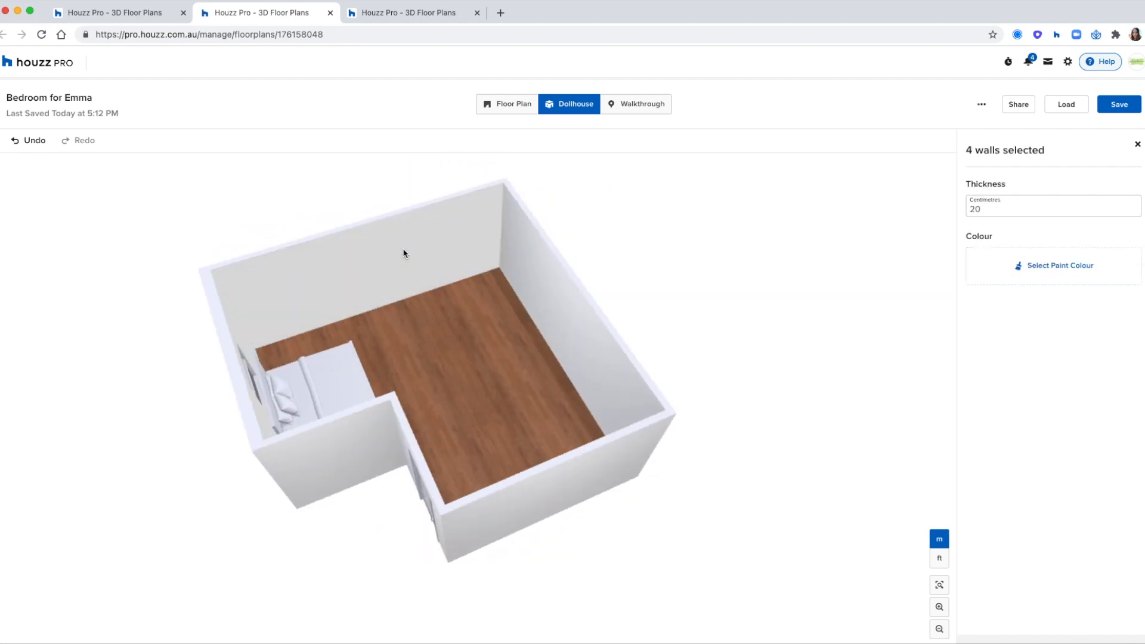
left_click(520, 282, "shift")
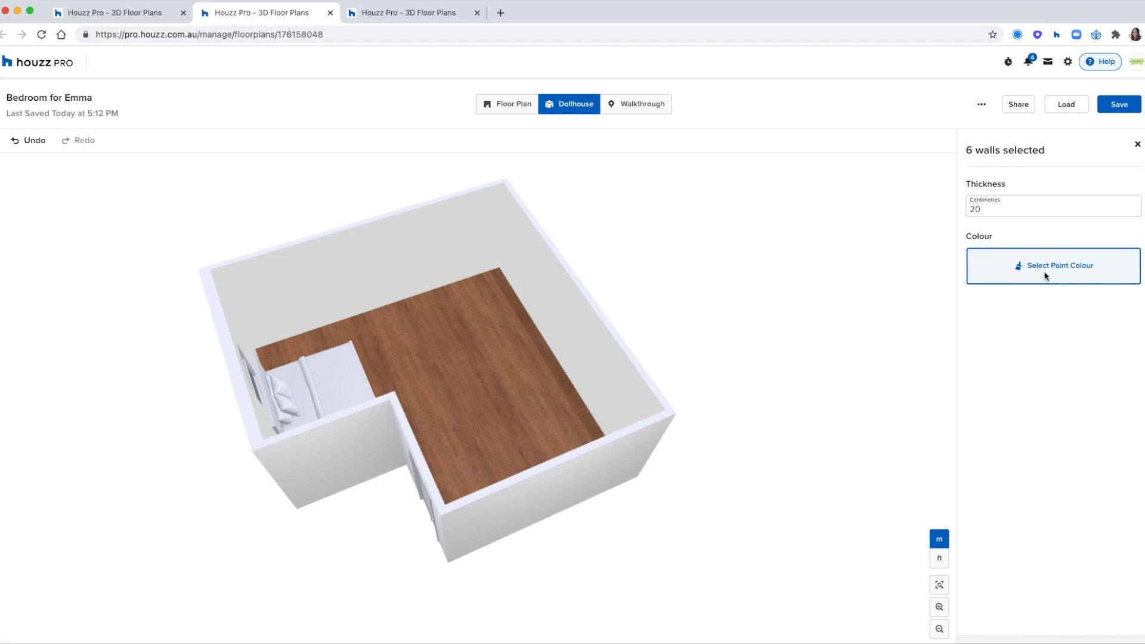
Step: Paint the selected walls Cliffside Gray, then switch to the example plan tab
left_click(982, 192)
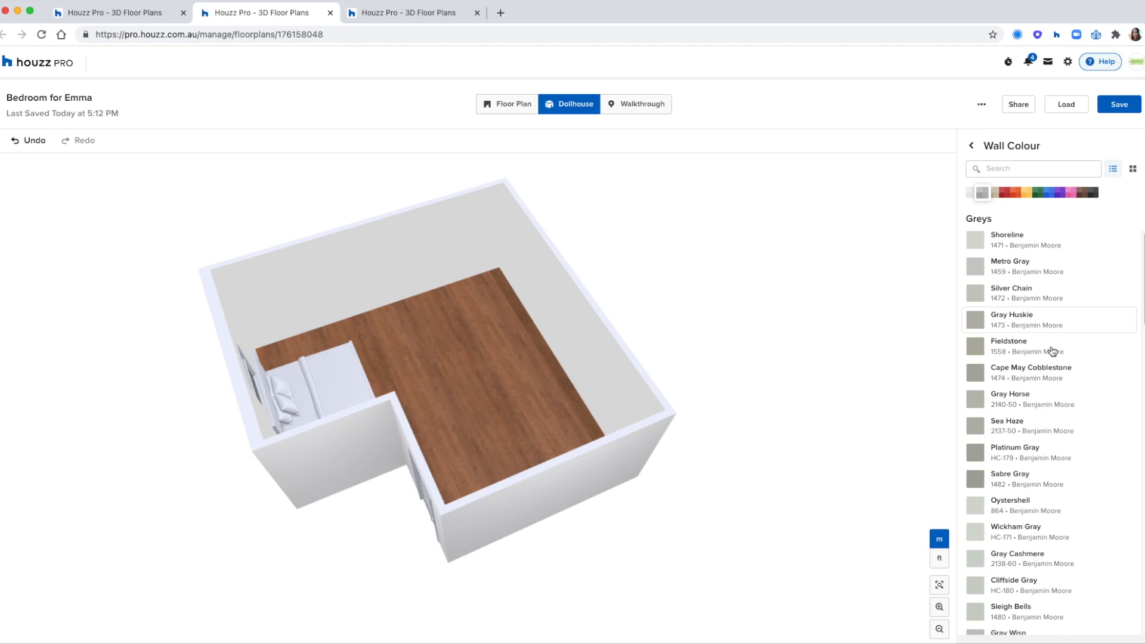
scroll(1055, 332, "down", 3)
left_click(1020, 404)
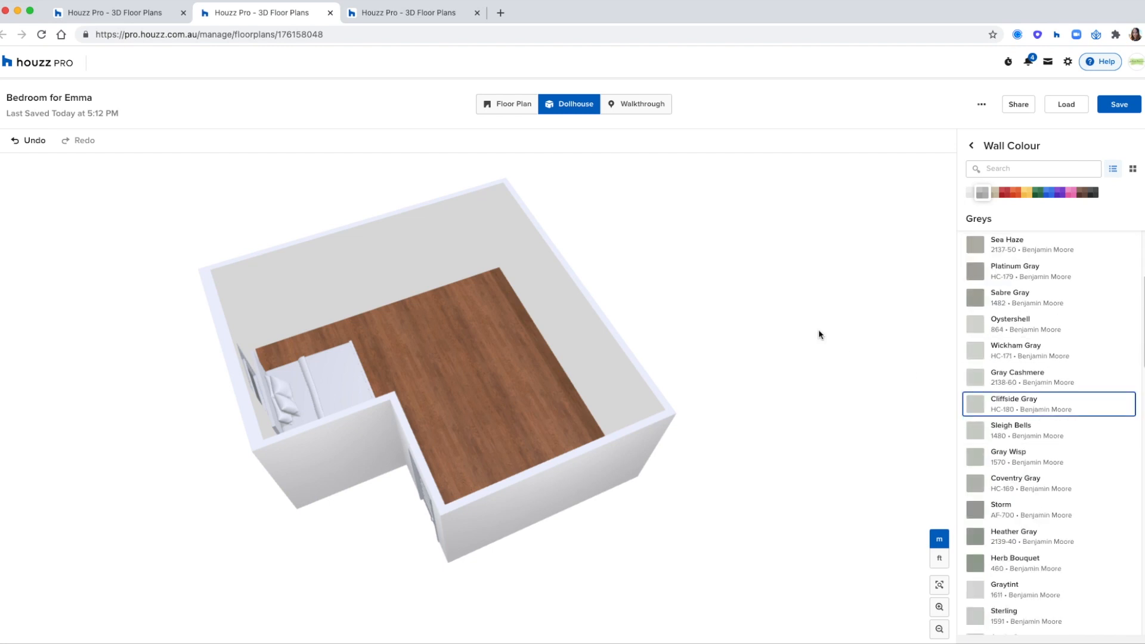
left_click(818, 331)
left_click_drag(810, 350, 610, 333)
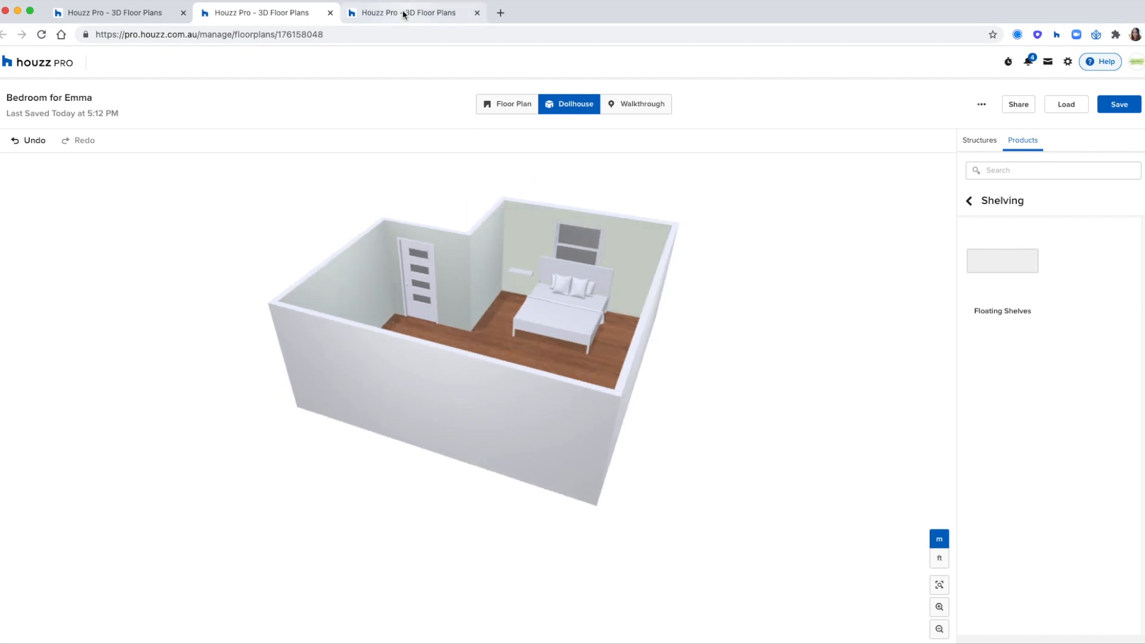
key("ctrl+Tab")
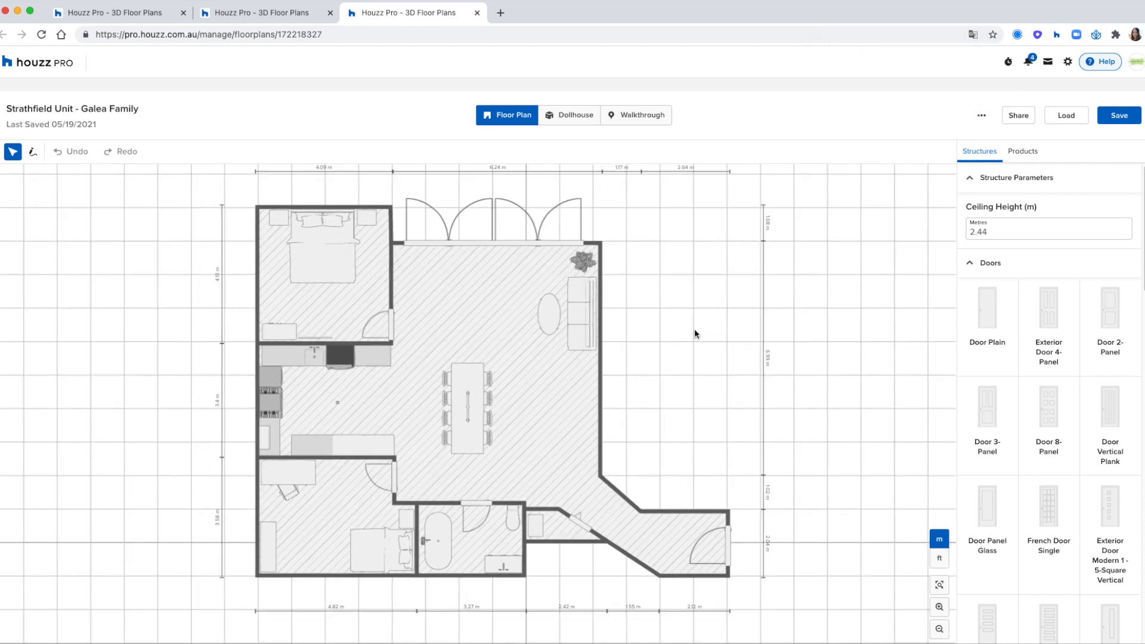
left_click_drag(702, 331, 726, 325)
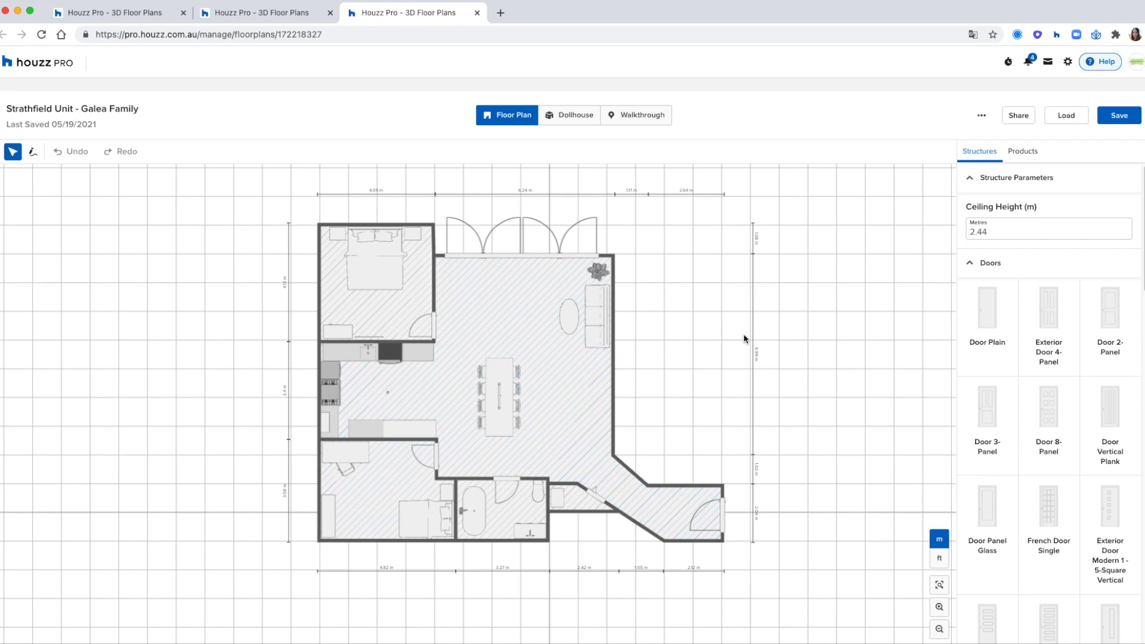
left_click_drag(710, 329, 733, 338)
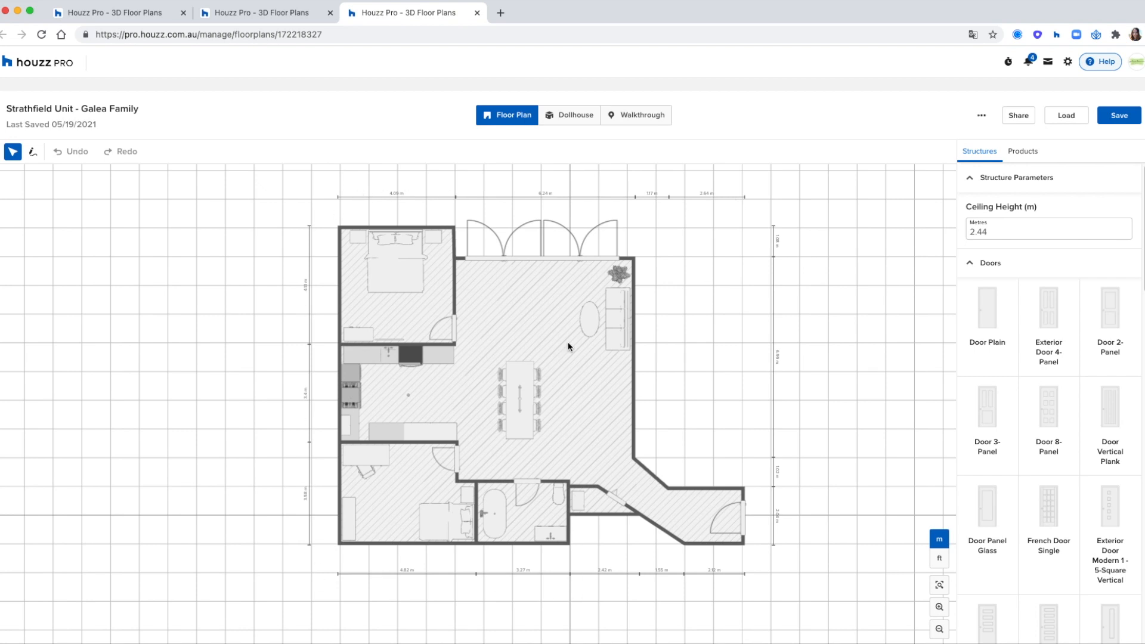
left_click(571, 115)
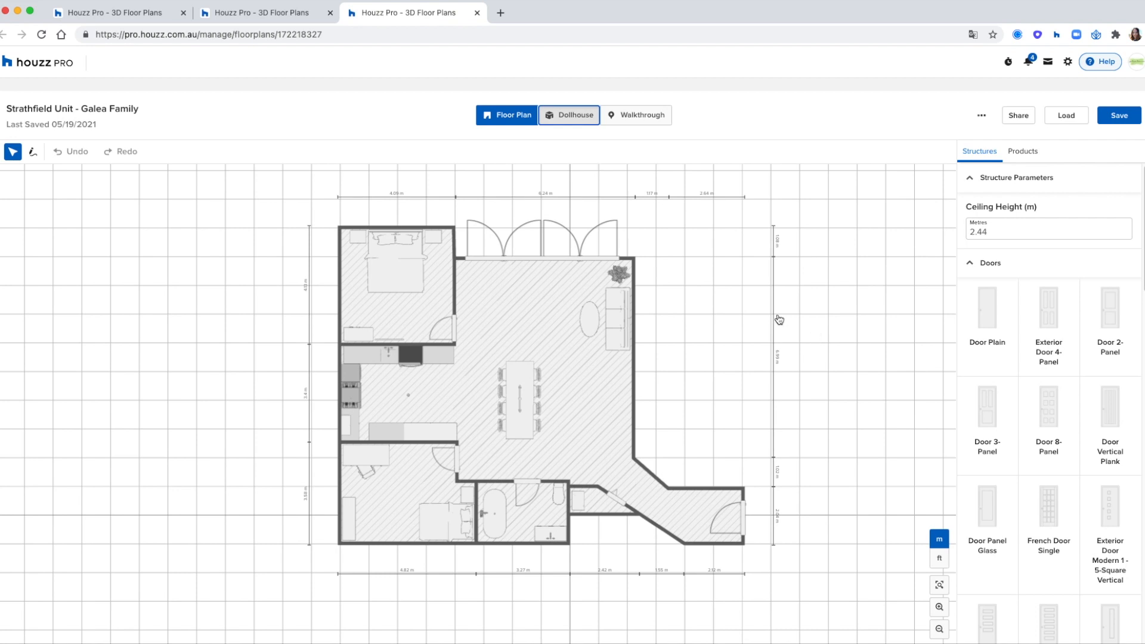
left_click(573, 119)
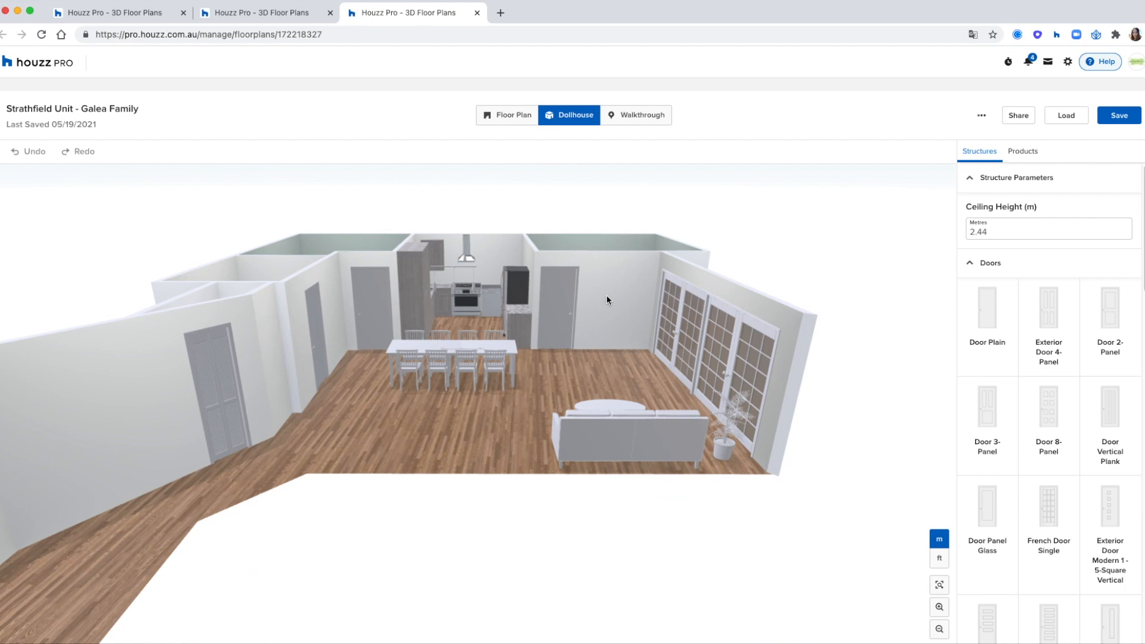
left_click(648, 118)
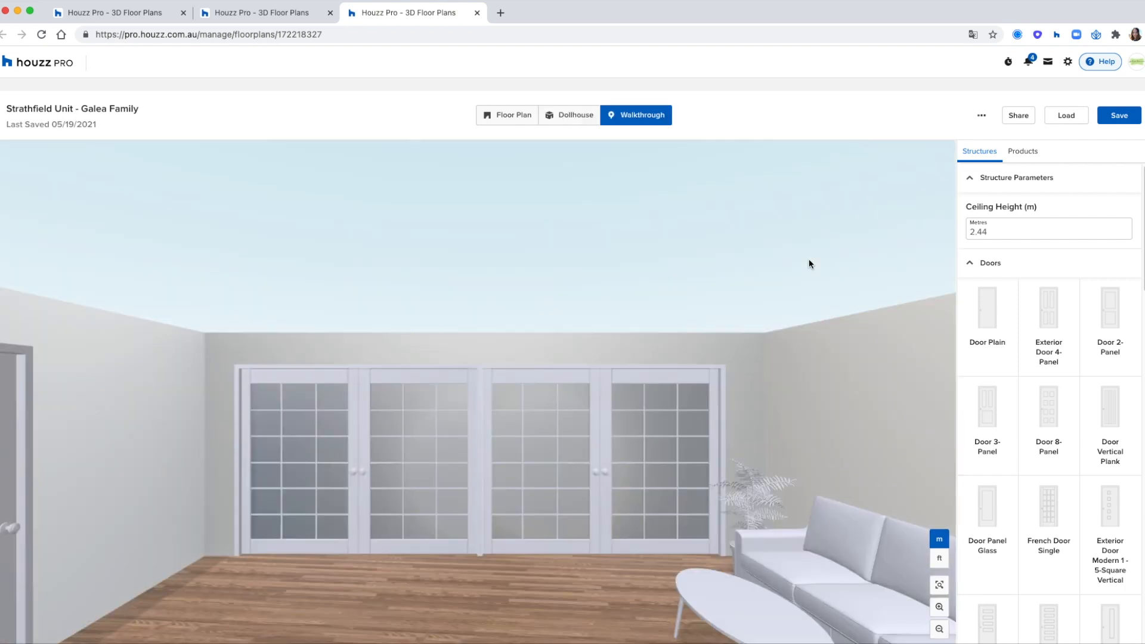
left_click_drag(615, 576, 489, 587)
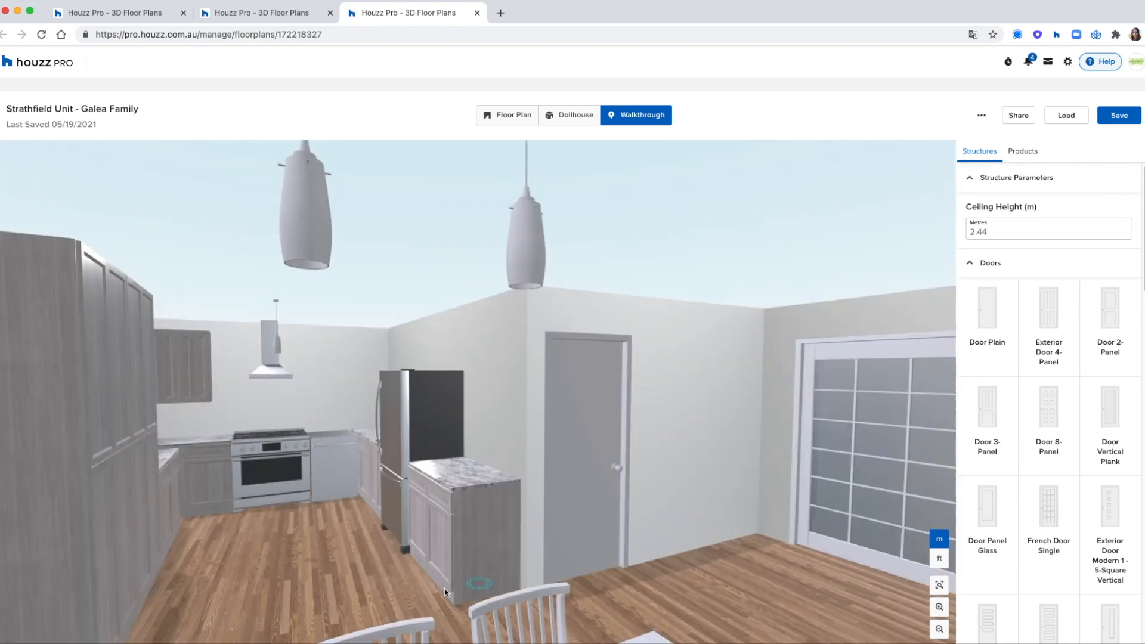
left_click(444, 593)
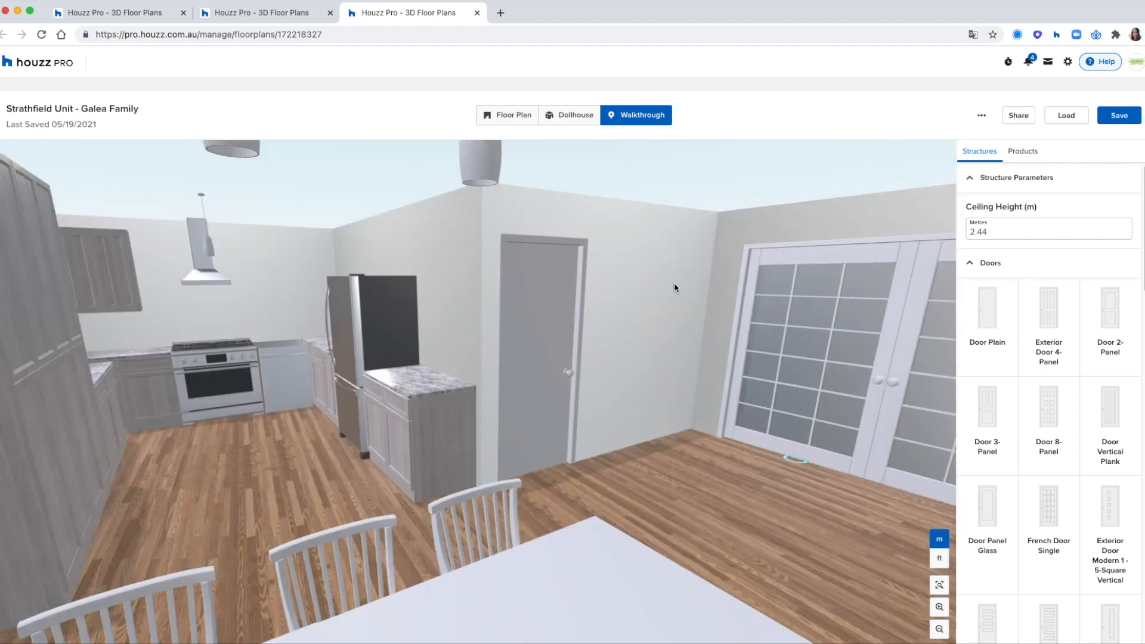
left_click(522, 121)
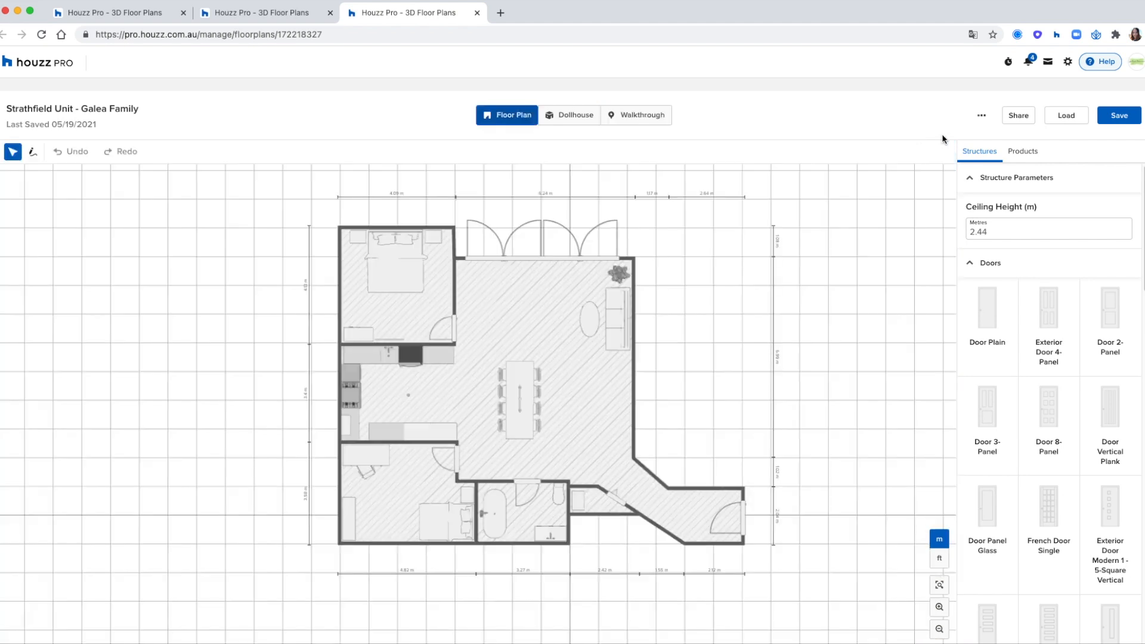
left_click(1017, 119)
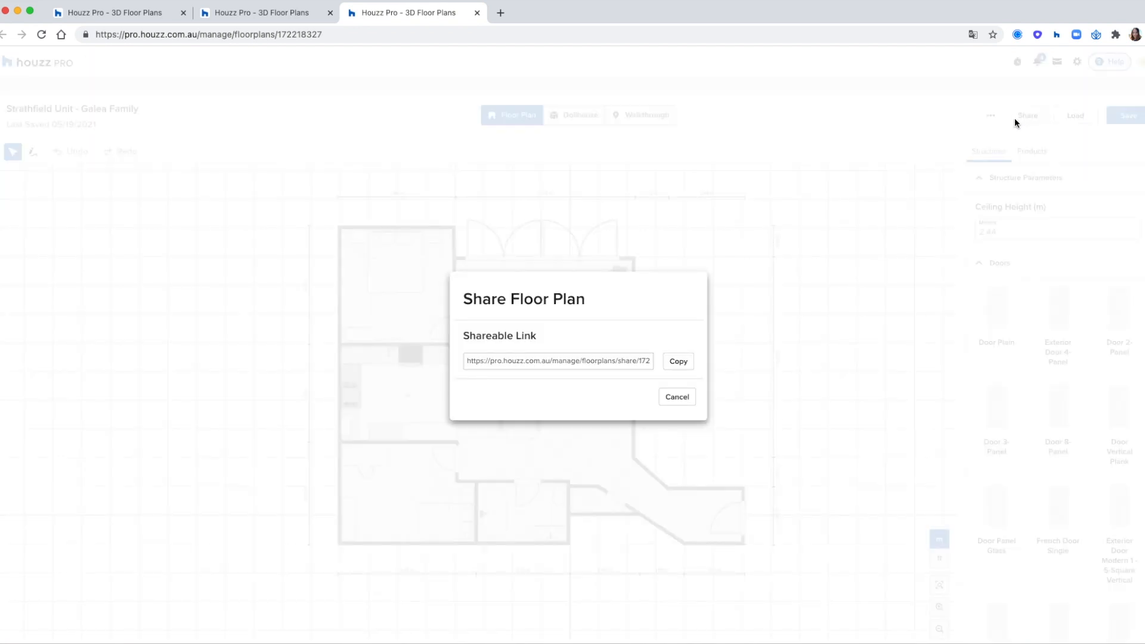
left_click(683, 362)
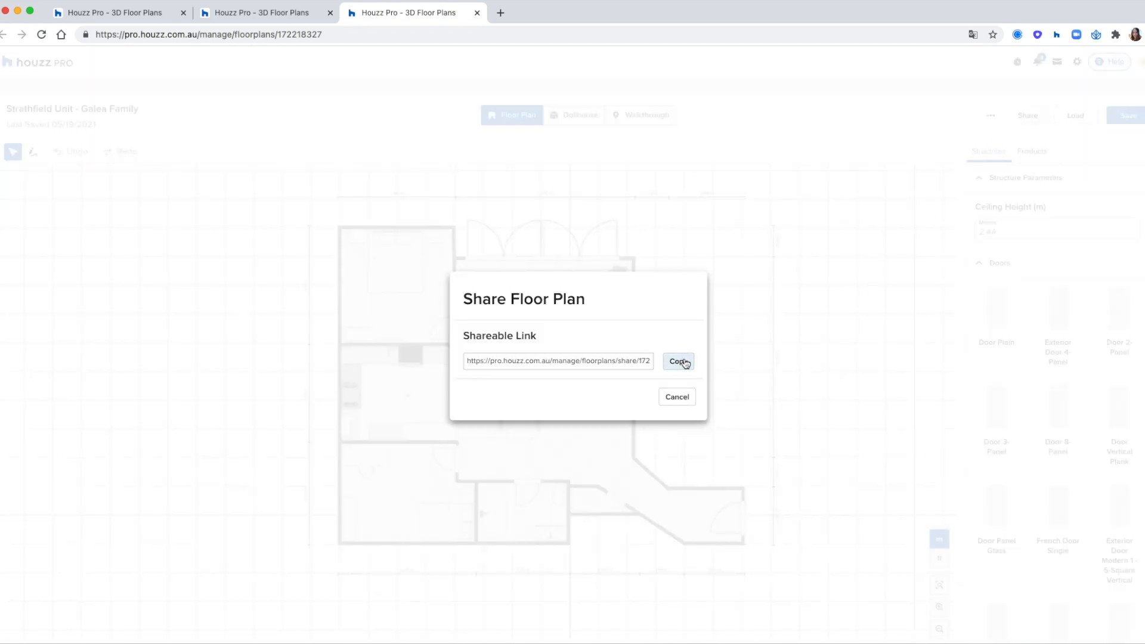
left_click(636, 364)
left_click(668, 398)
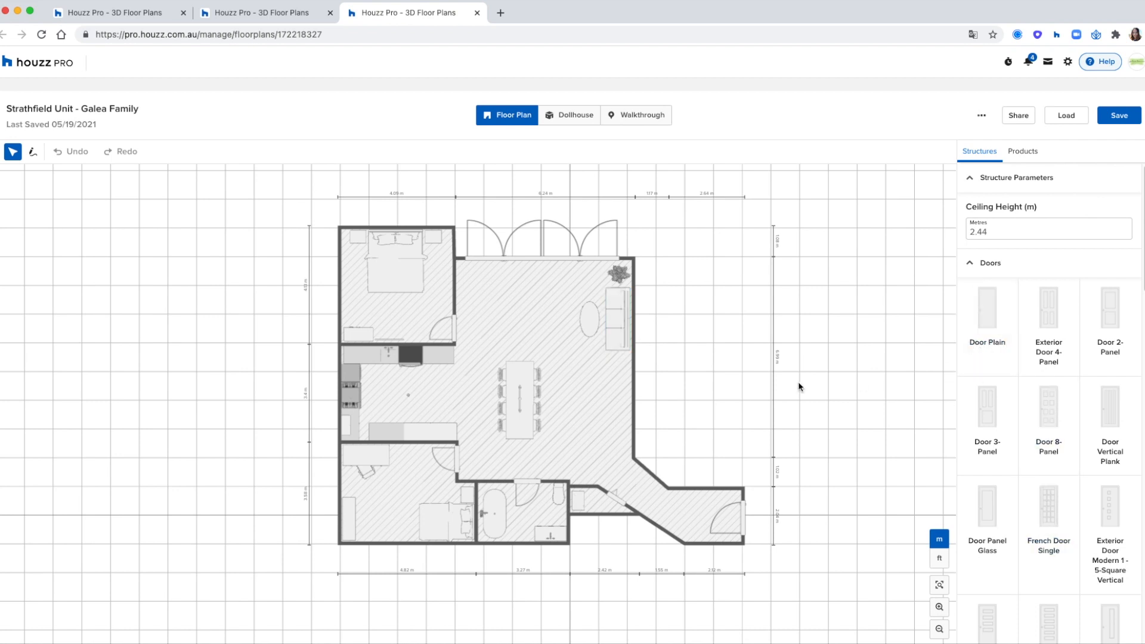
left_click(981, 118)
left_click(163, 13)
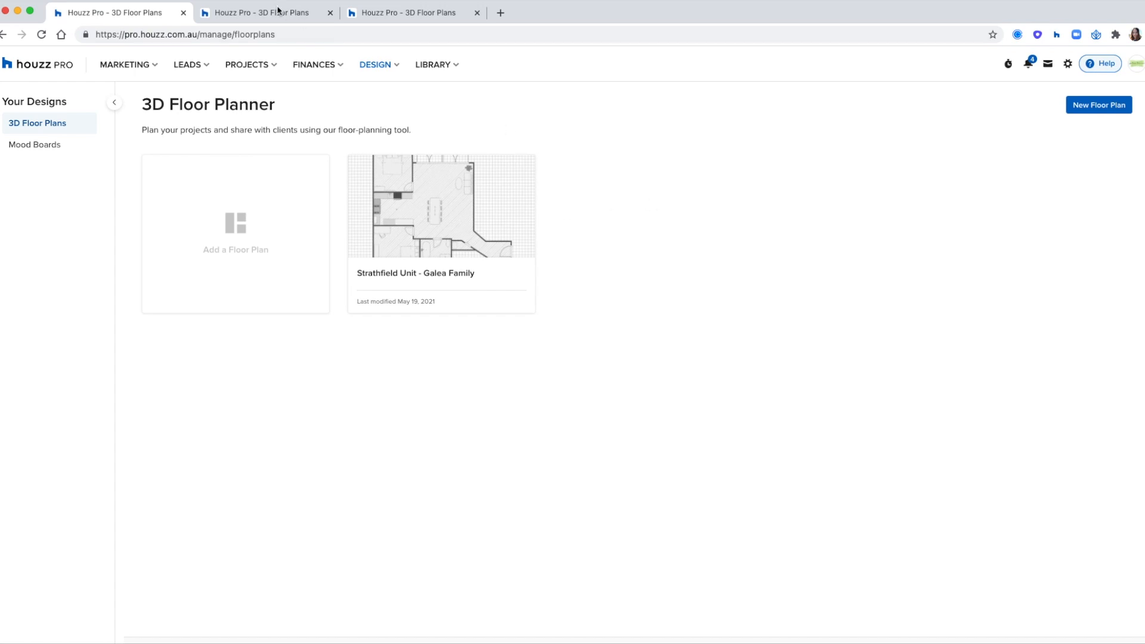
left_click(389, 19)
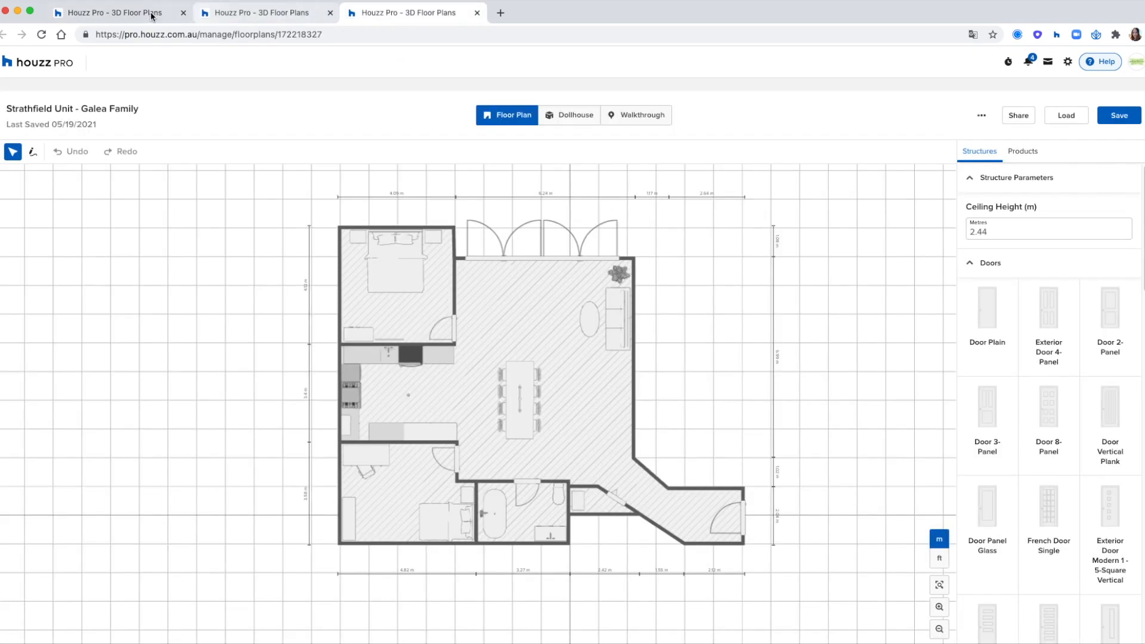
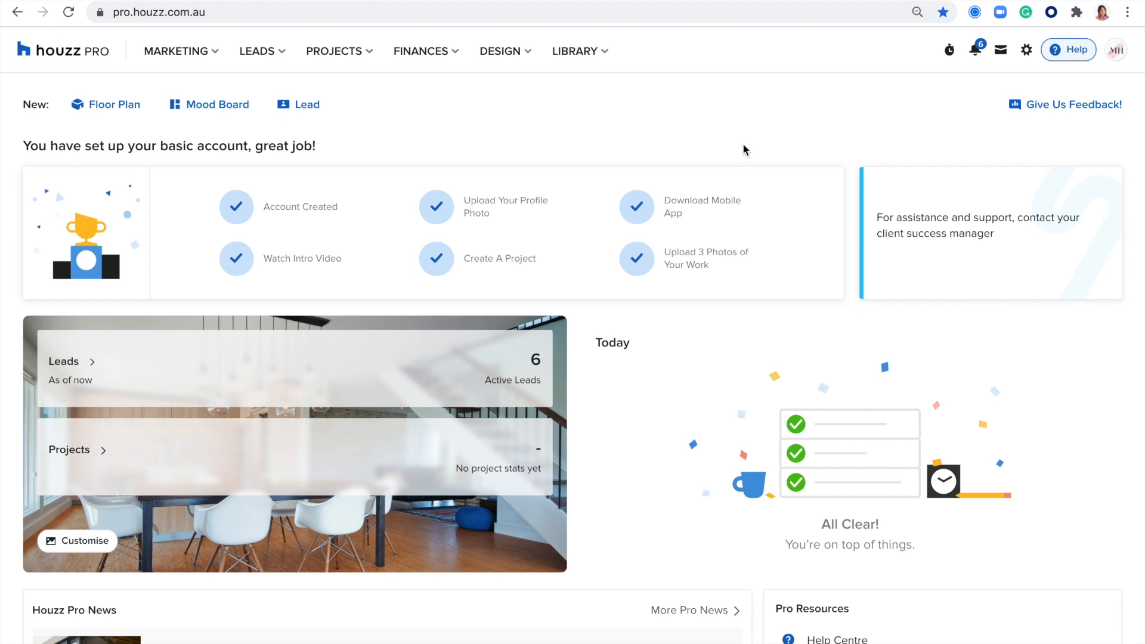
Step: Open the 'Submit a support enquiry' form from the Help menu
left_click(1071, 55)
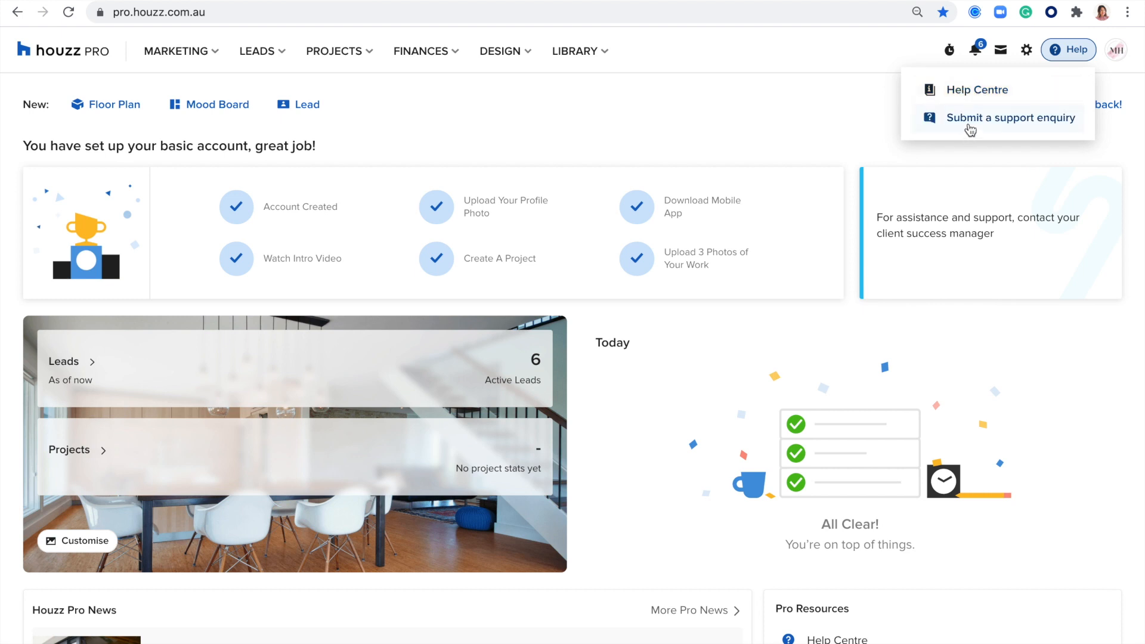
left_click(970, 124)
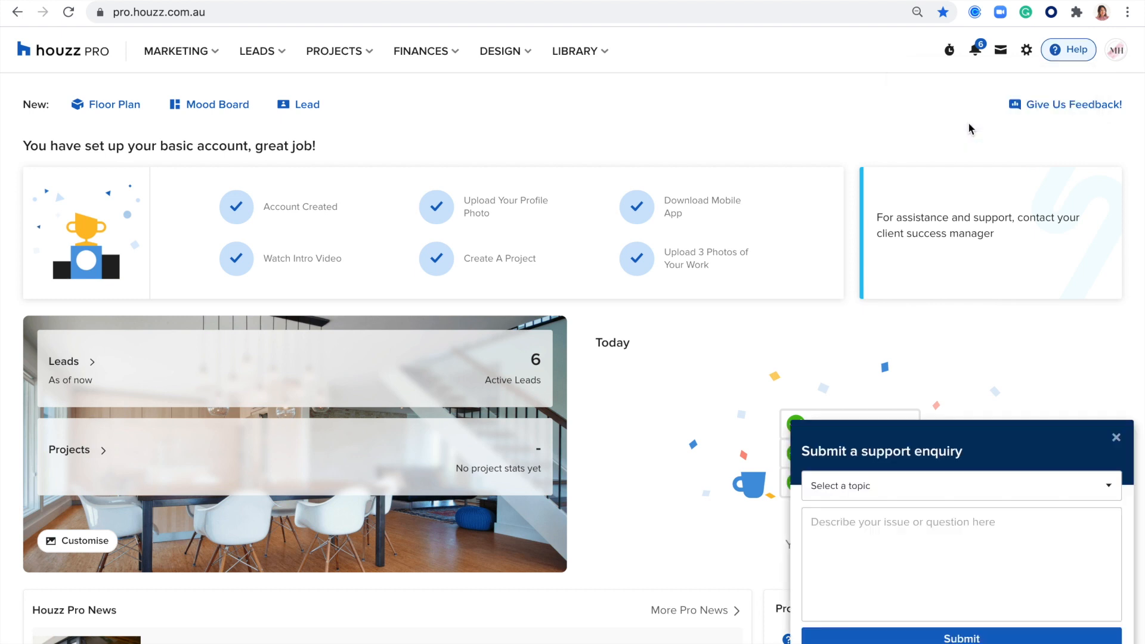
Step: Choose Mood Boards as the enquiry topic, then dismiss the form unsubmitted
left_click(857, 486)
left_click(841, 523)
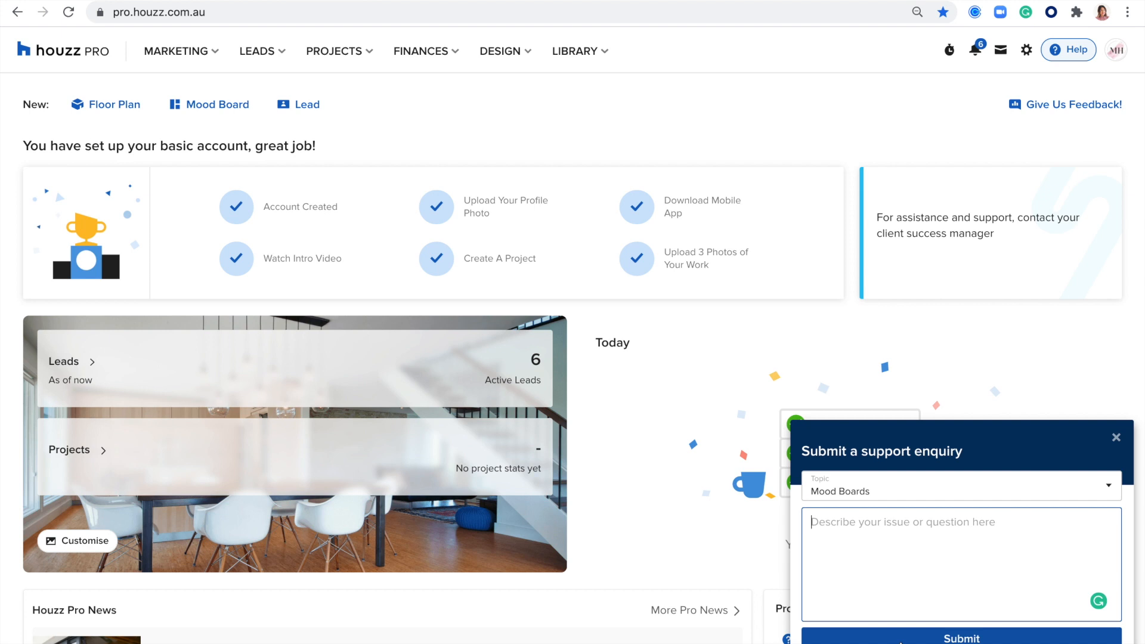
left_click(1116, 438)
left_click(1117, 424)
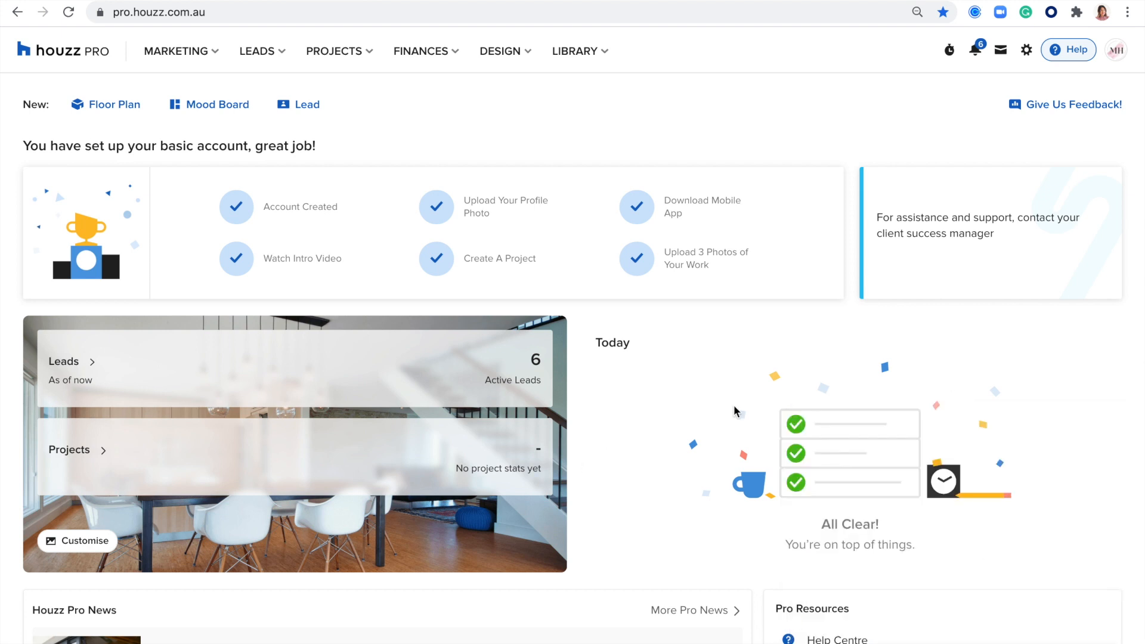